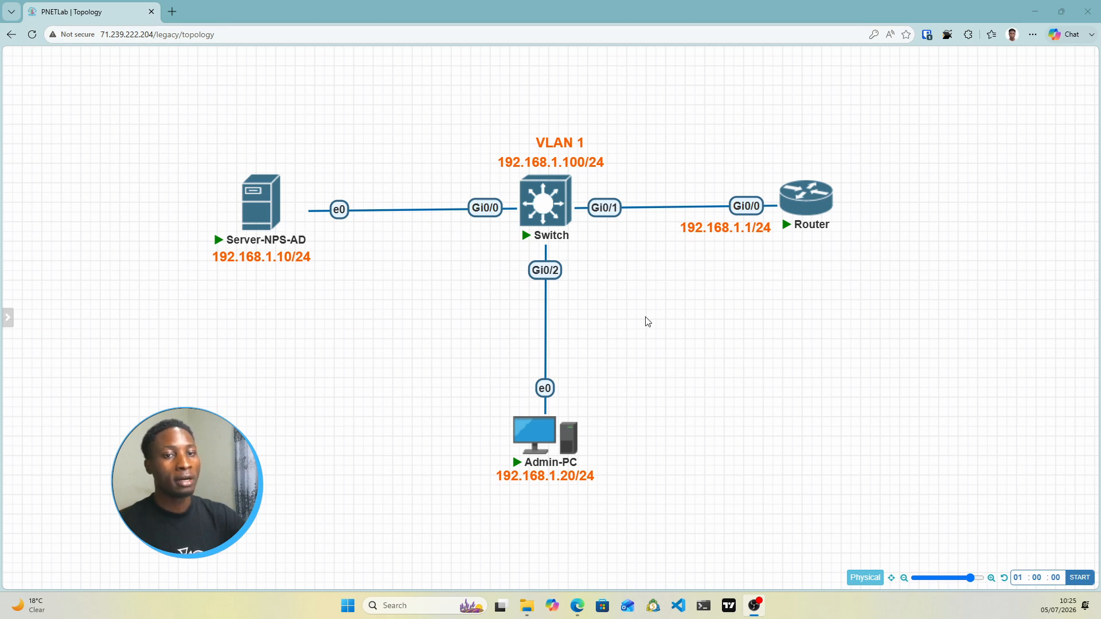
Sketch arrows tracing the path from Admin-PC through the Router to Server-NPS-AD and back
mouse_move(273, 212)
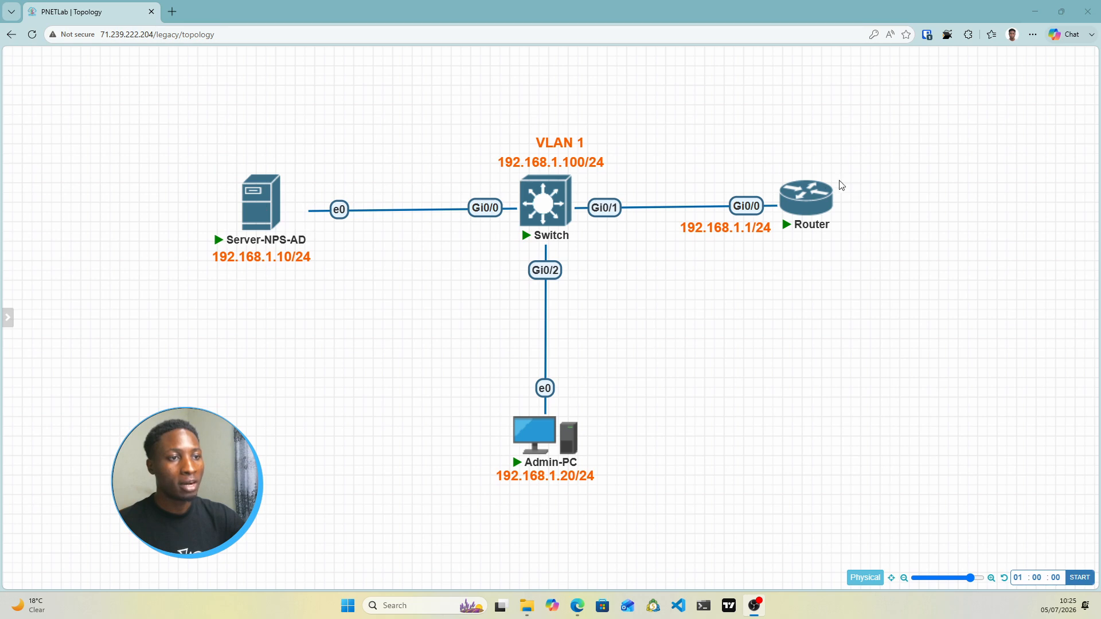
mouse_move(810, 217)
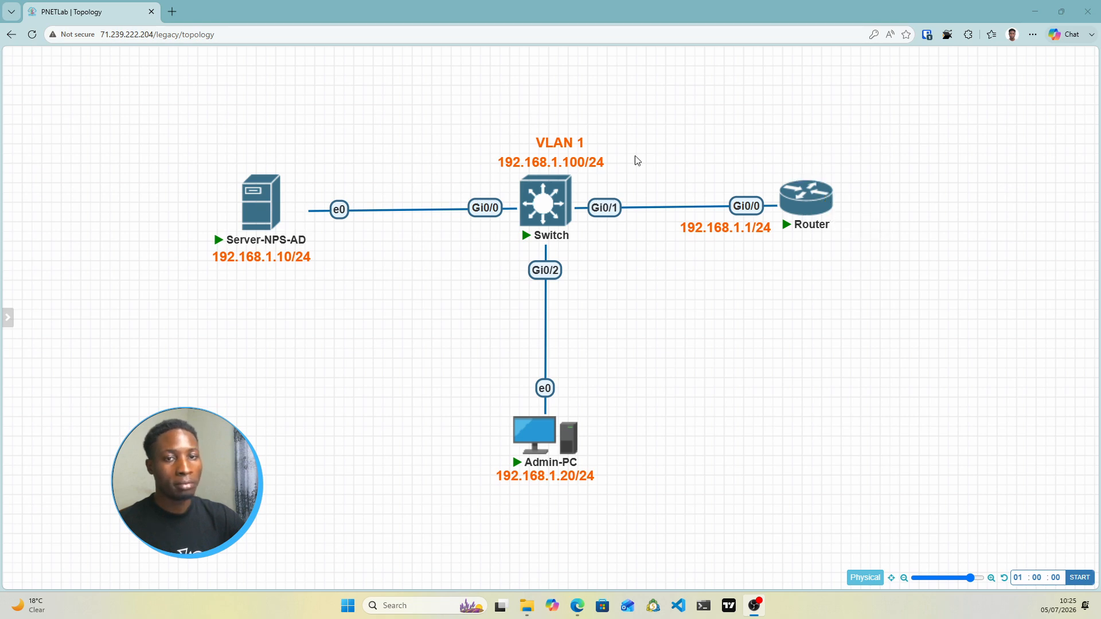
mouse_move(259, 195)
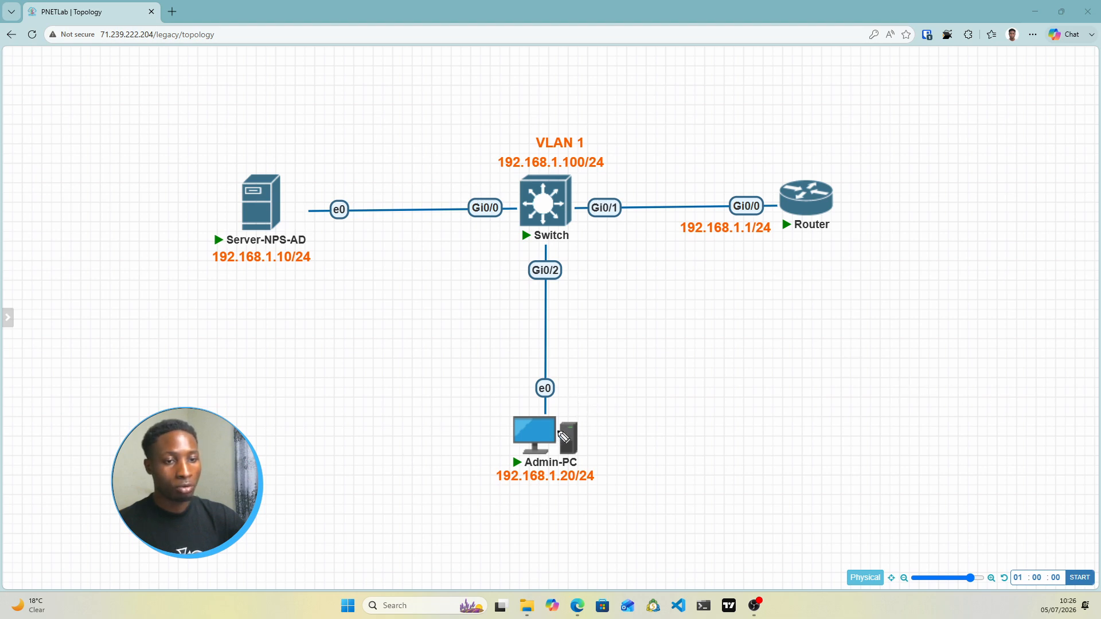
mouse_move(552, 413)
mouse_down()
mouse_move(659, 295)
mouse_move(763, 248)
mouse_move(773, 249)
mouse_move(770, 261)
mouse_up()
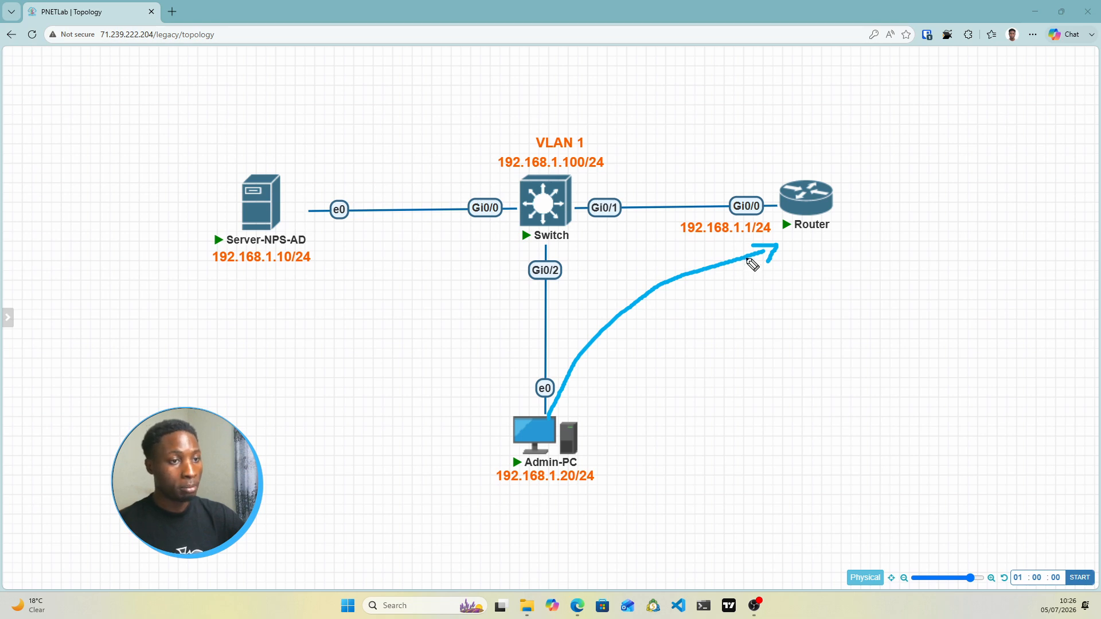
drag(787, 182, 734, 148)
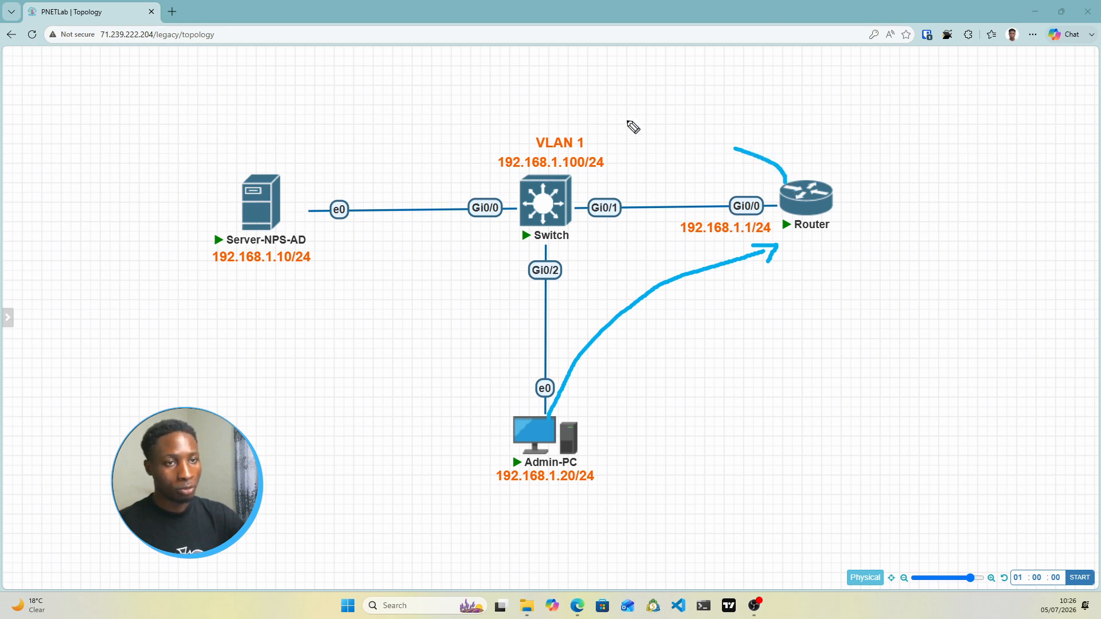
mouse_move(633, 127)
mouse_down()
mouse_move(356, 116)
mouse_move(299, 150)
mouse_move(326, 171)
mouse_up()
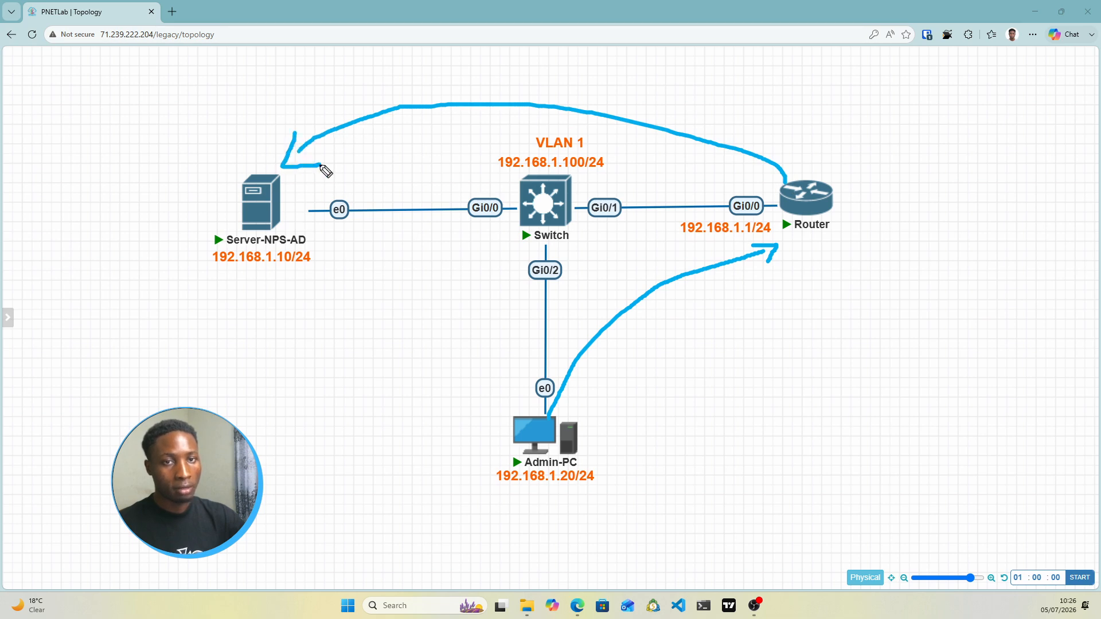
drag(303, 124, 321, 165)
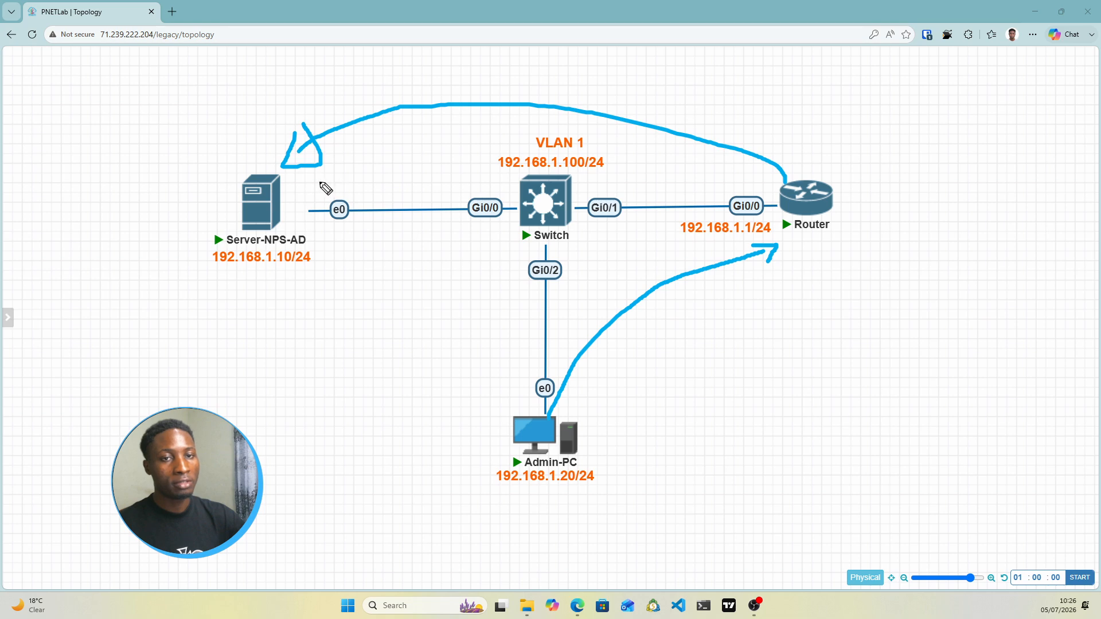
mouse_move(276, 120)
mouse_down()
mouse_move(413, 92)
mouse_move(713, 118)
mouse_move(799, 160)
mouse_move(807, 179)
mouse_move(798, 155)
mouse_move(790, 160)
mouse_up()
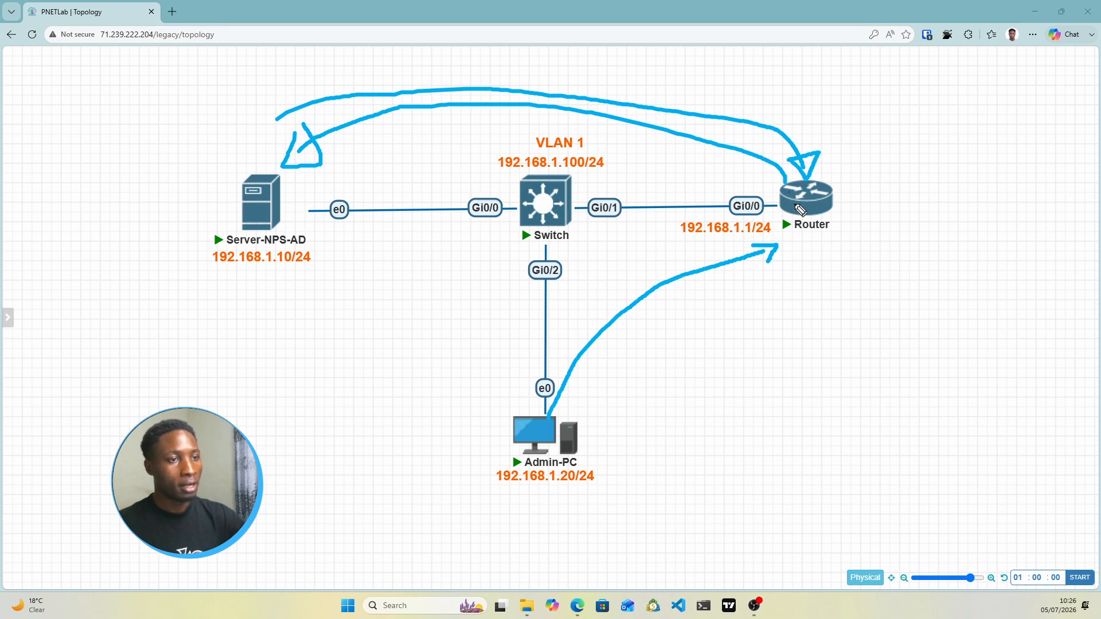
Mark the Router with a checkmark, clear all annotations, and open the Router's console
drag(799, 244, 853, 237)
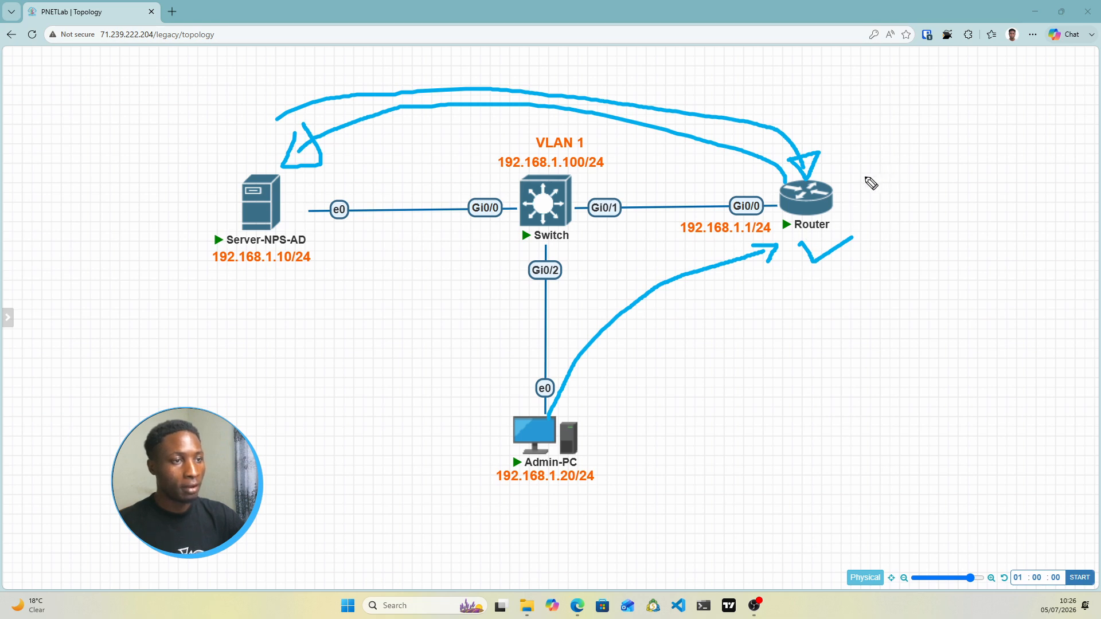
drag(856, 179, 881, 179)
drag(948, 179, 919, 180)
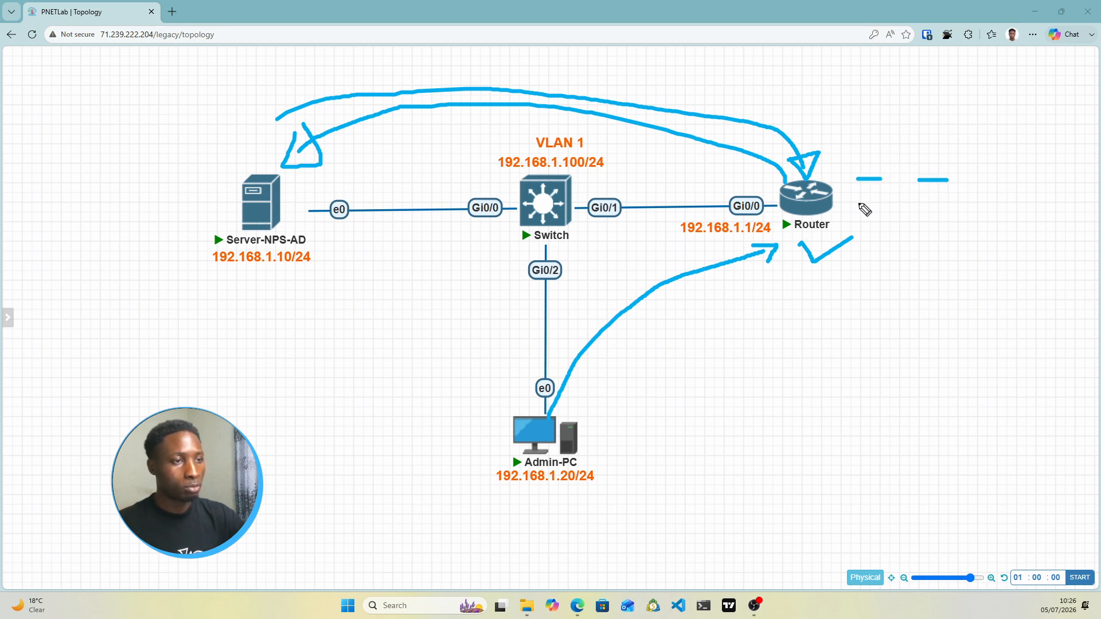
drag(856, 203, 953, 205)
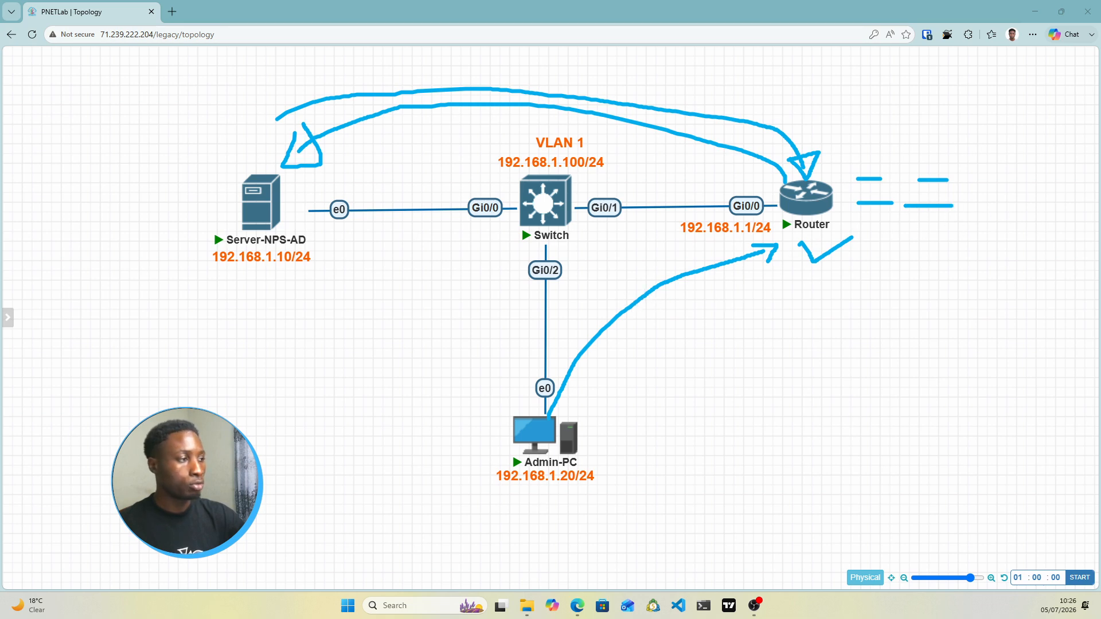
key(ctrl+shift+7)
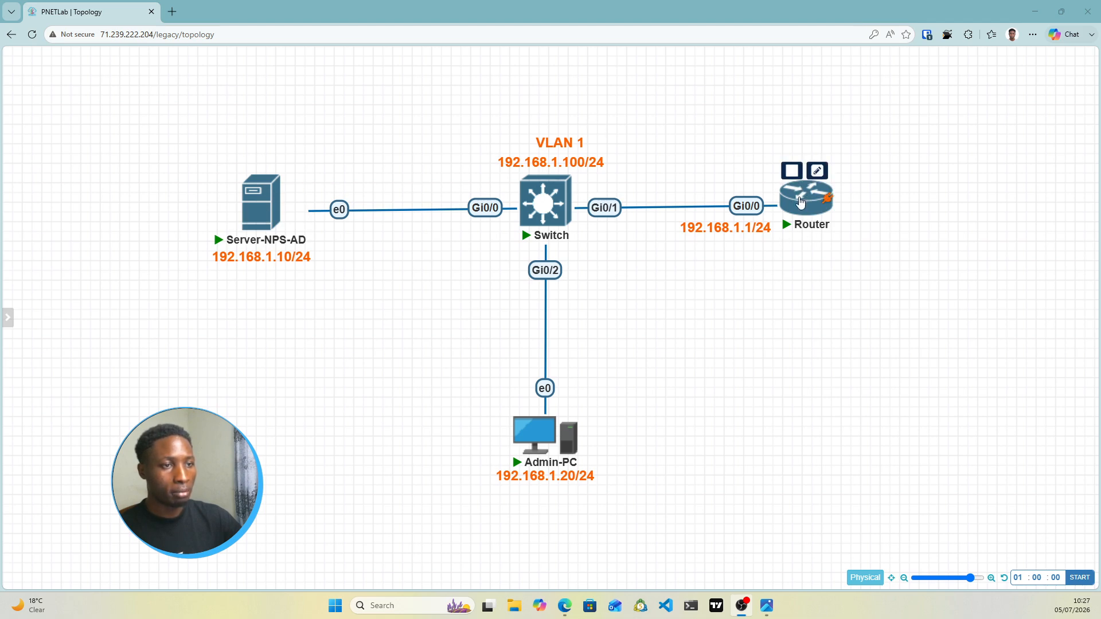
click(801, 202)
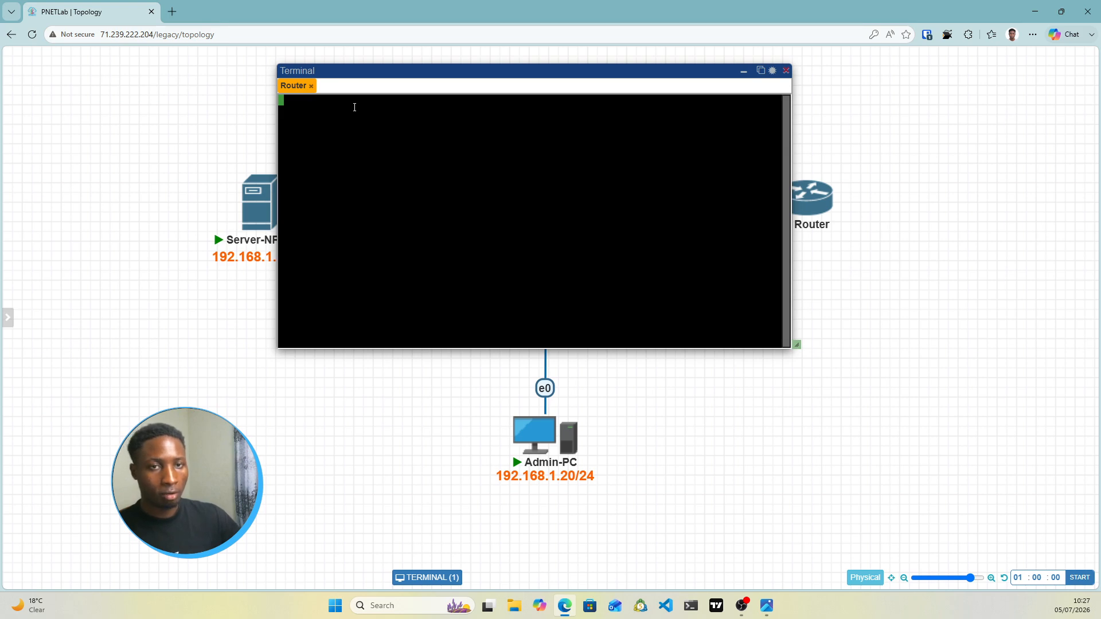
drag(293, 89, 300, 128)
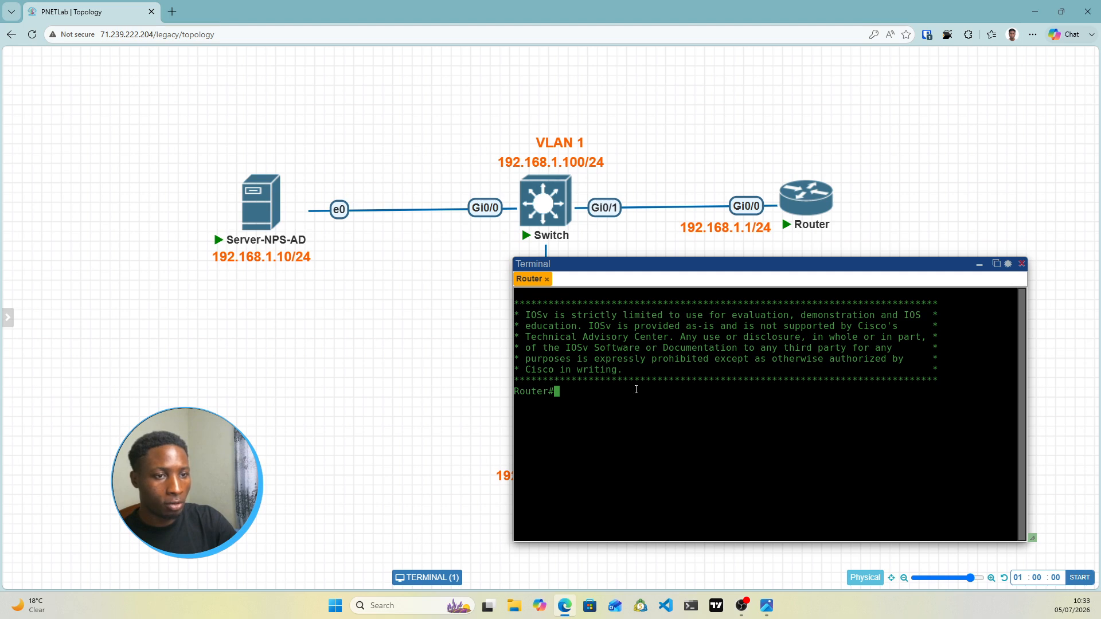
Enter global configuration mode and rename the router to Router1
text(conf t)
key(Return)
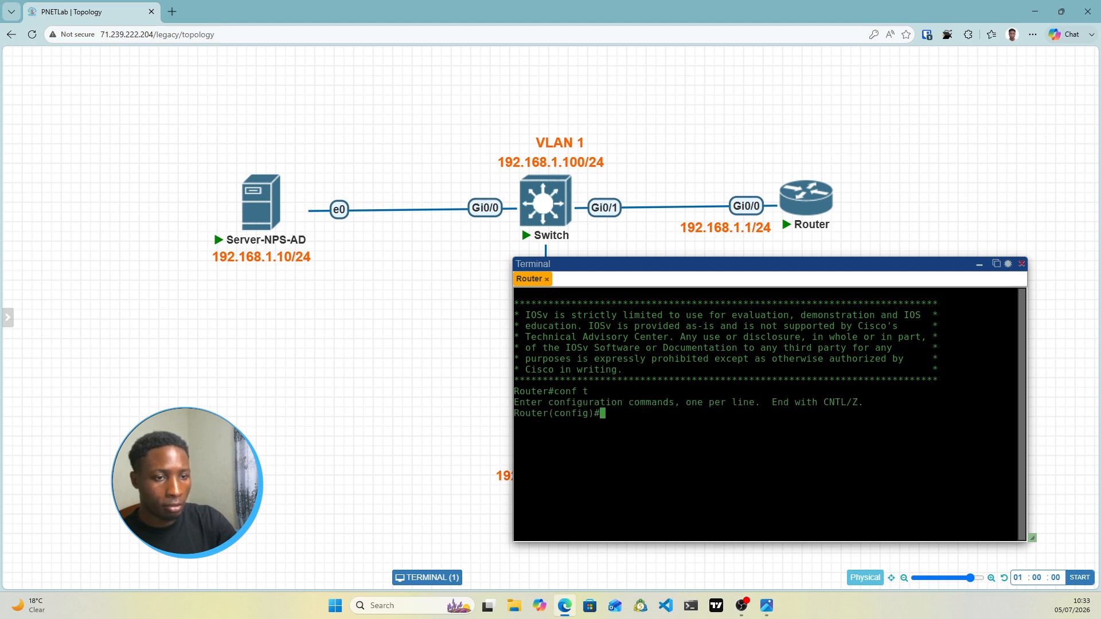
text(host)
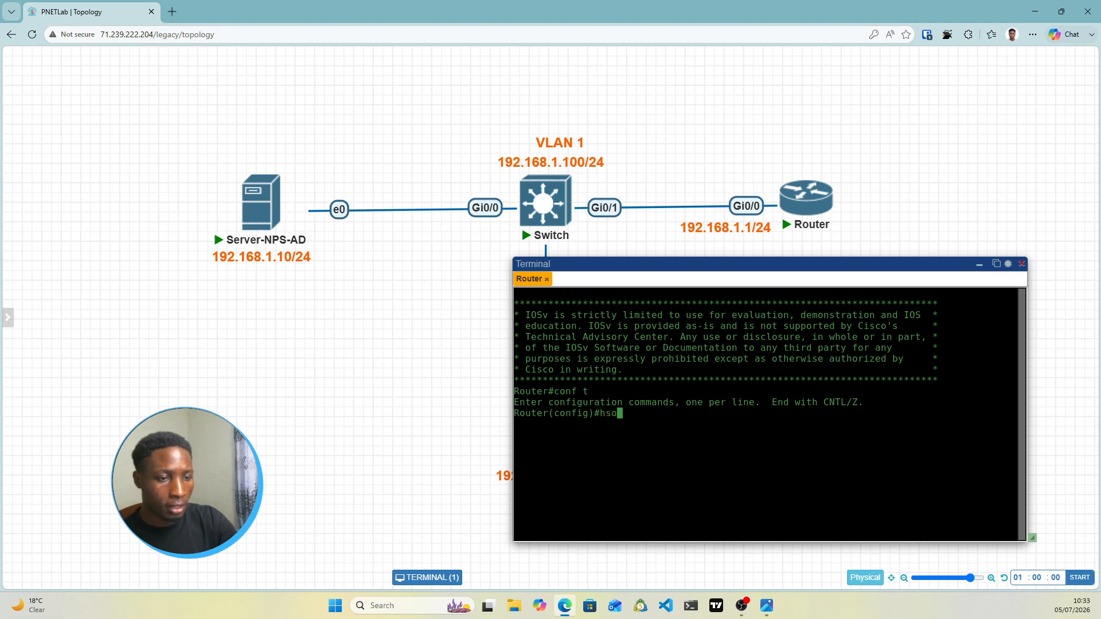
key(BackSpace)
key(BackSpace)
key(BackSpace)
text(ostname Router12)
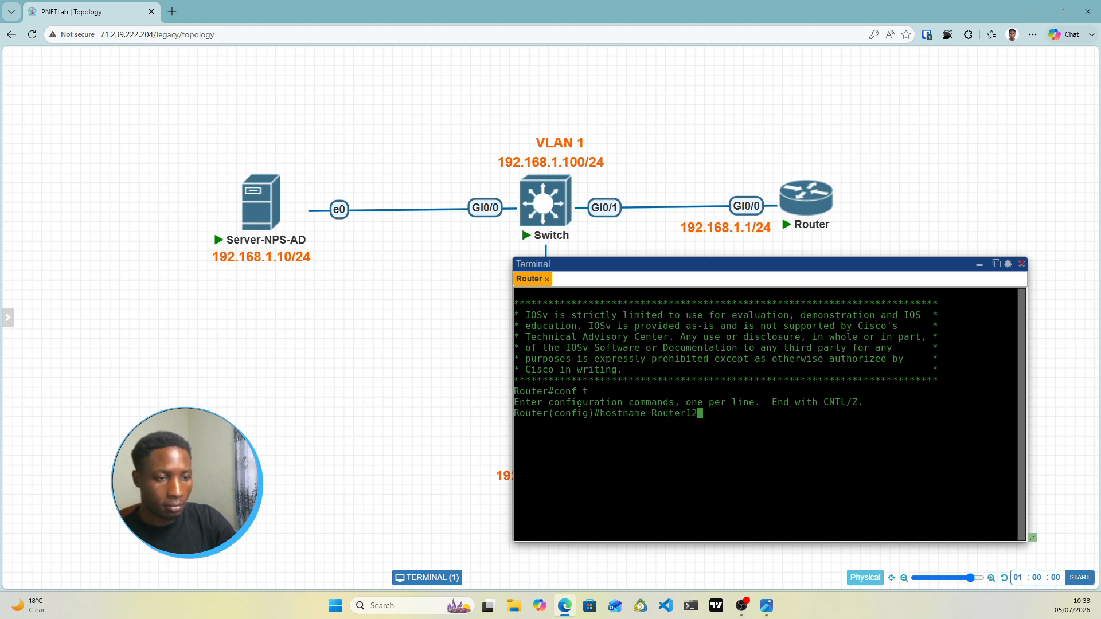
key(BackSpace)
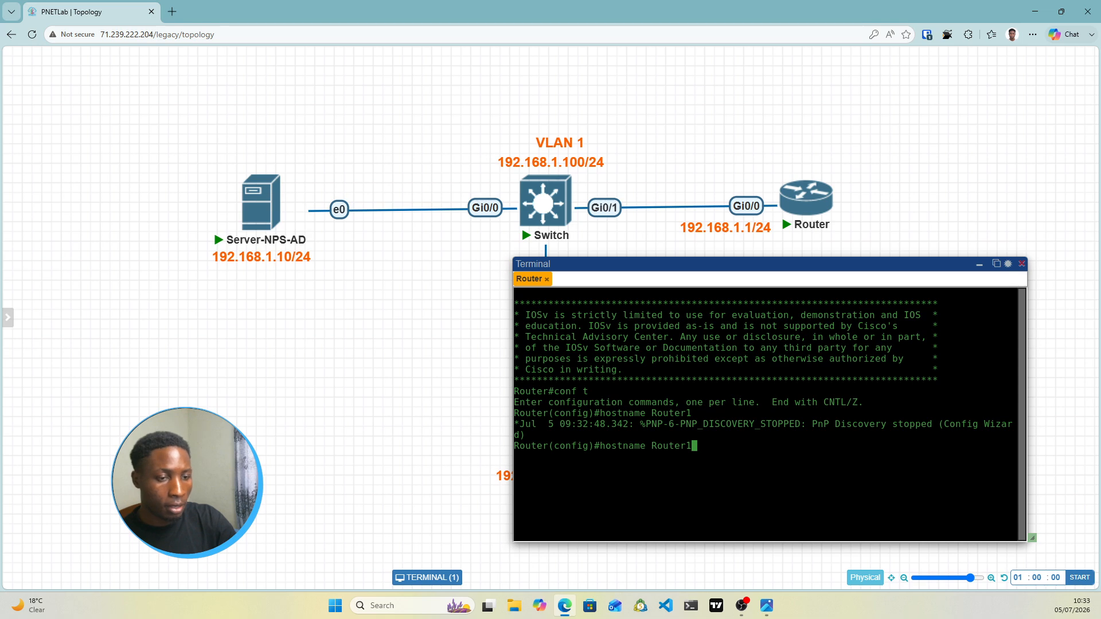
key(Return)
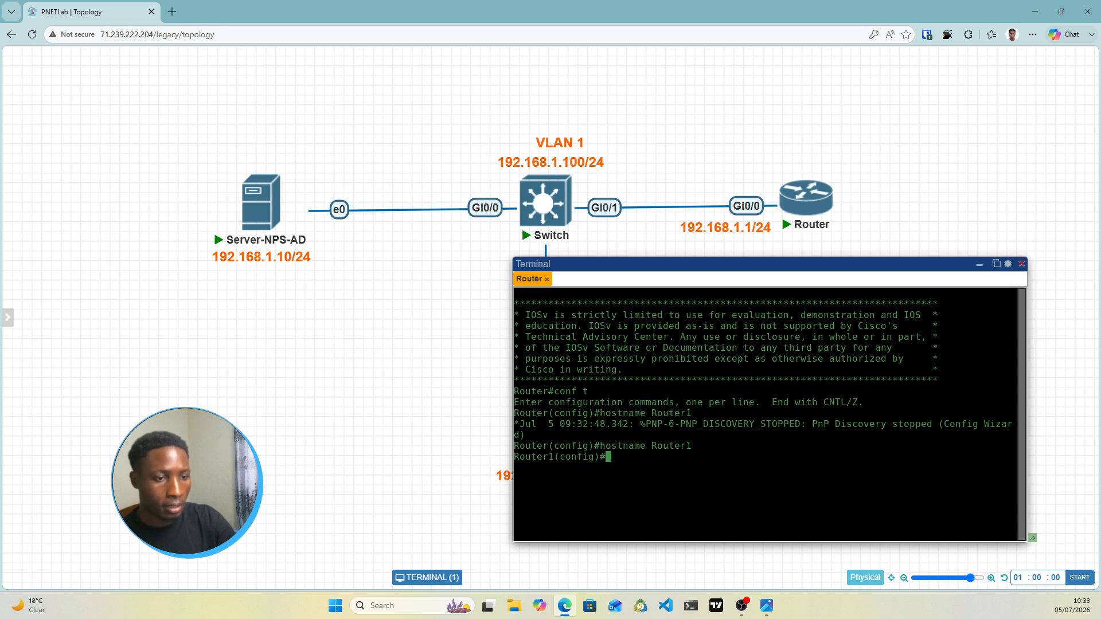
Give GigabitEthernet0/0 address 192.168.1.1 255.255.255.0 and enable it with no shutdown
text(int )
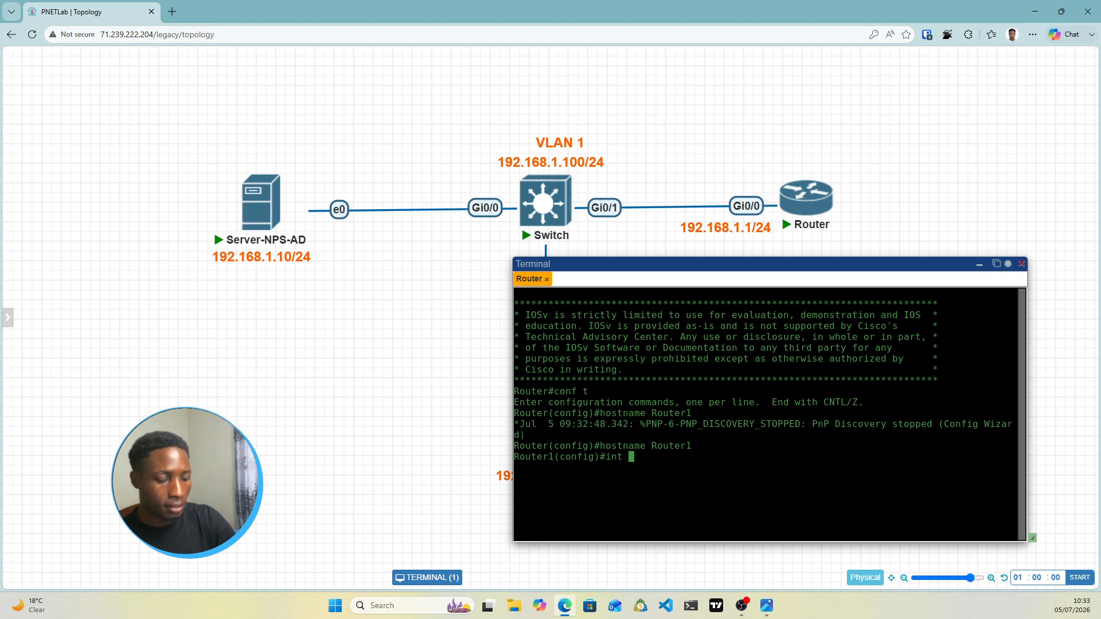
text(g)
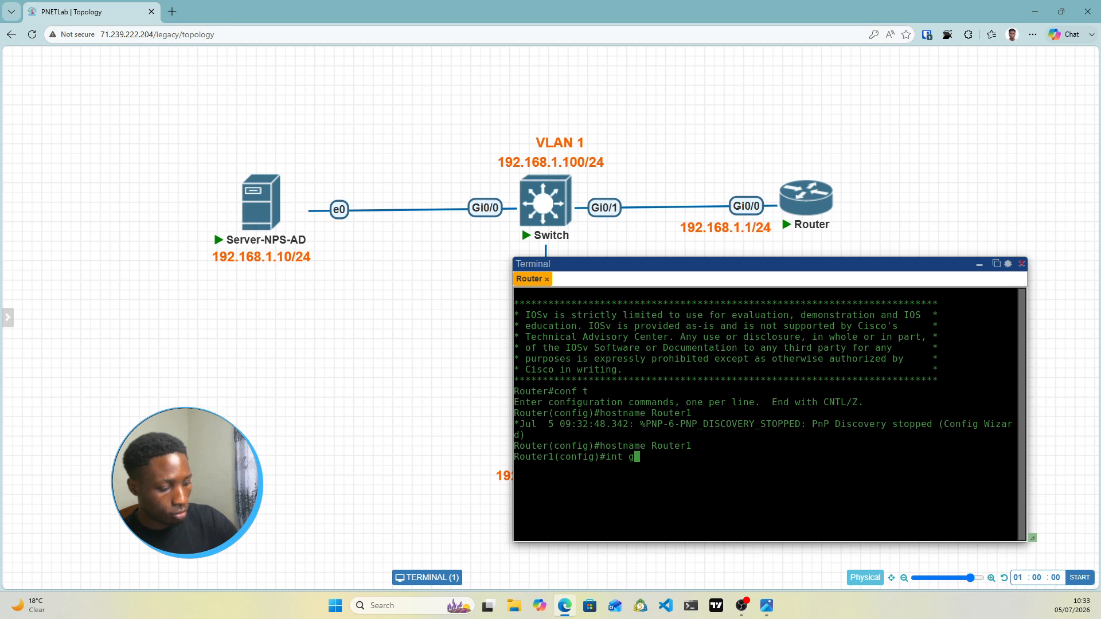
text(0/0)
key(Return)
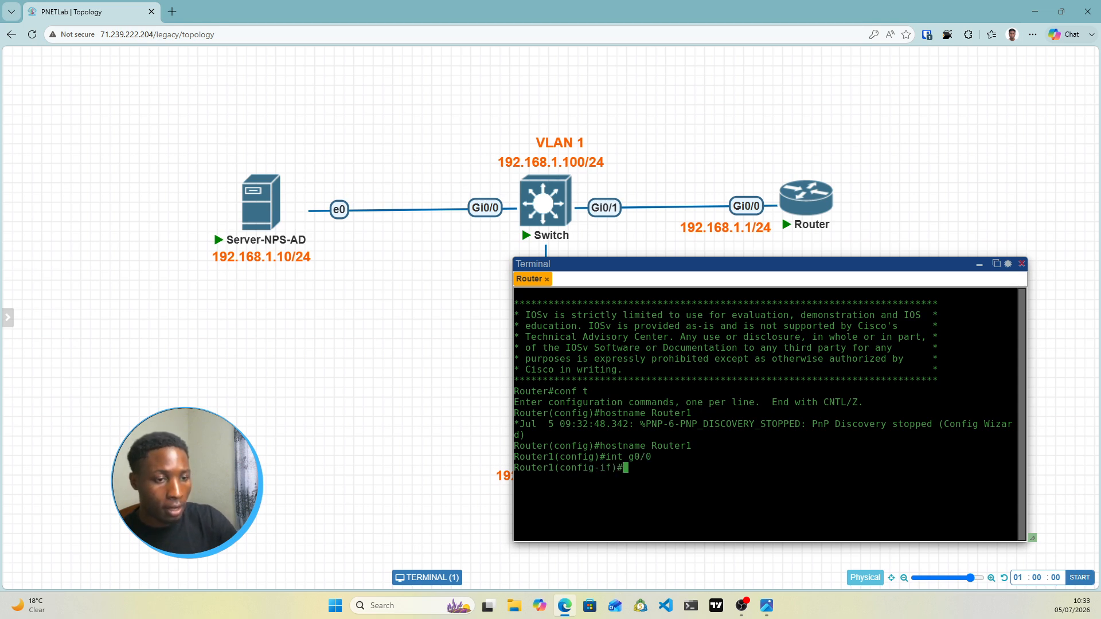
text(ip add )
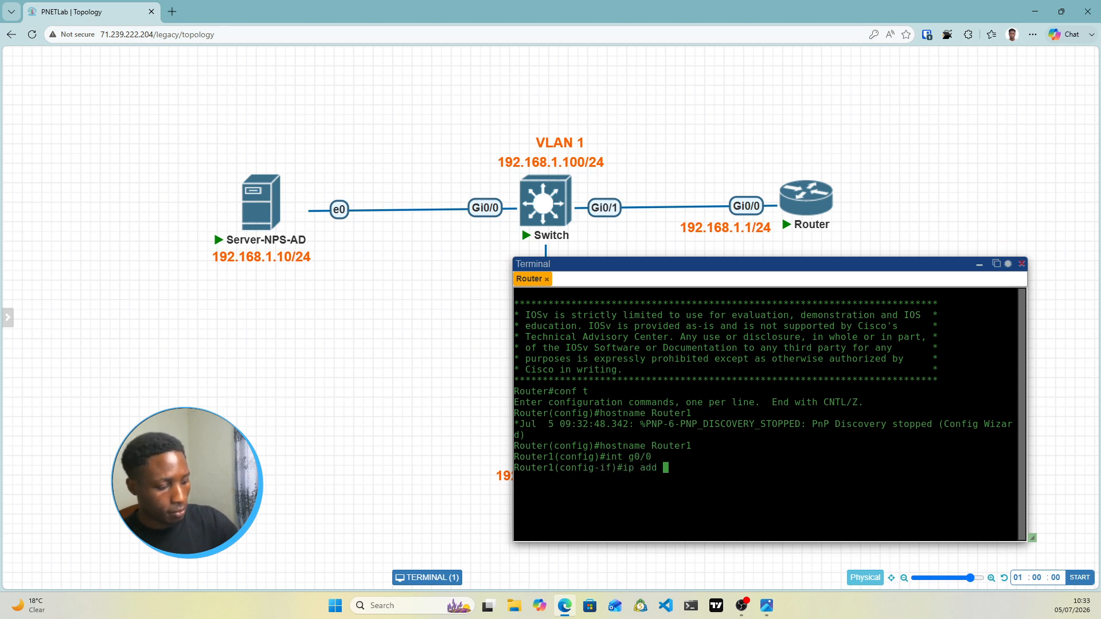
text(192.16)
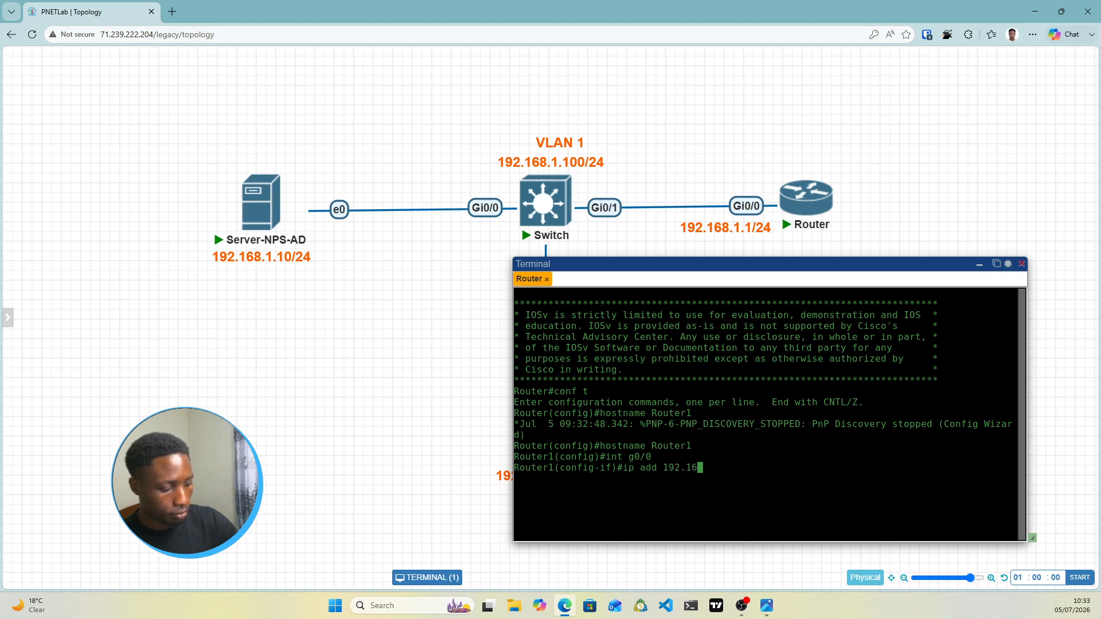
text(8.)
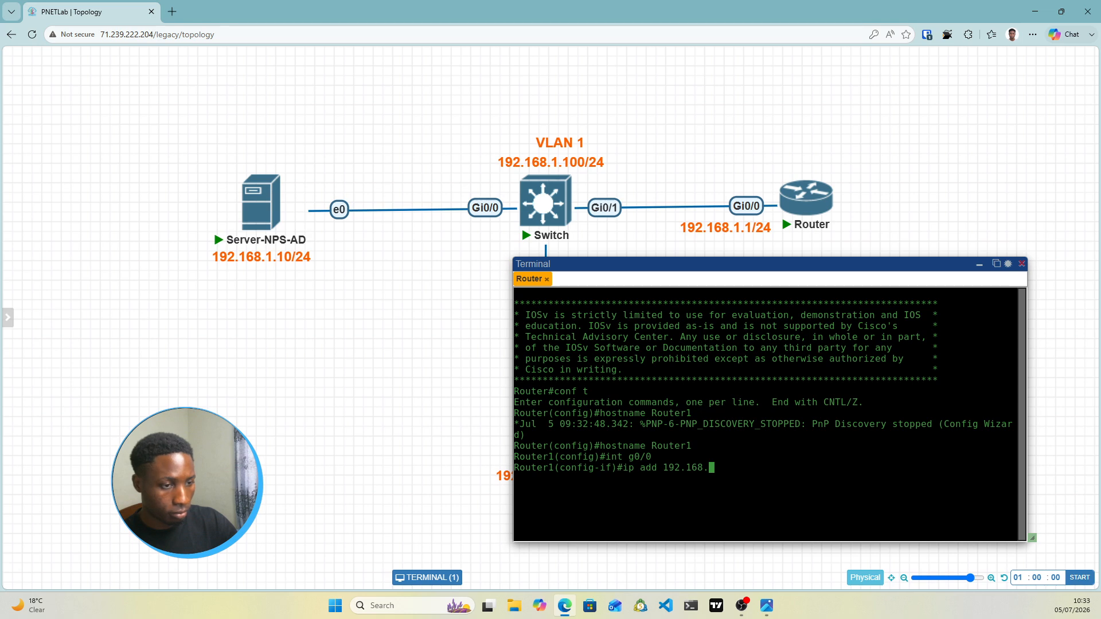
text(1.1 2)
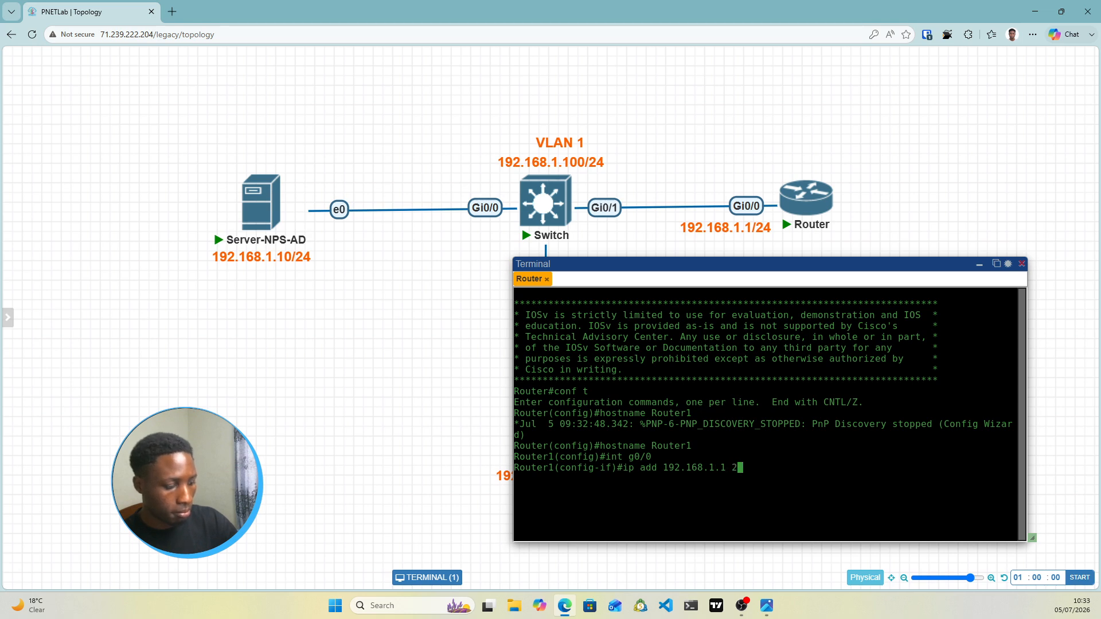
text(55.255.255.0)
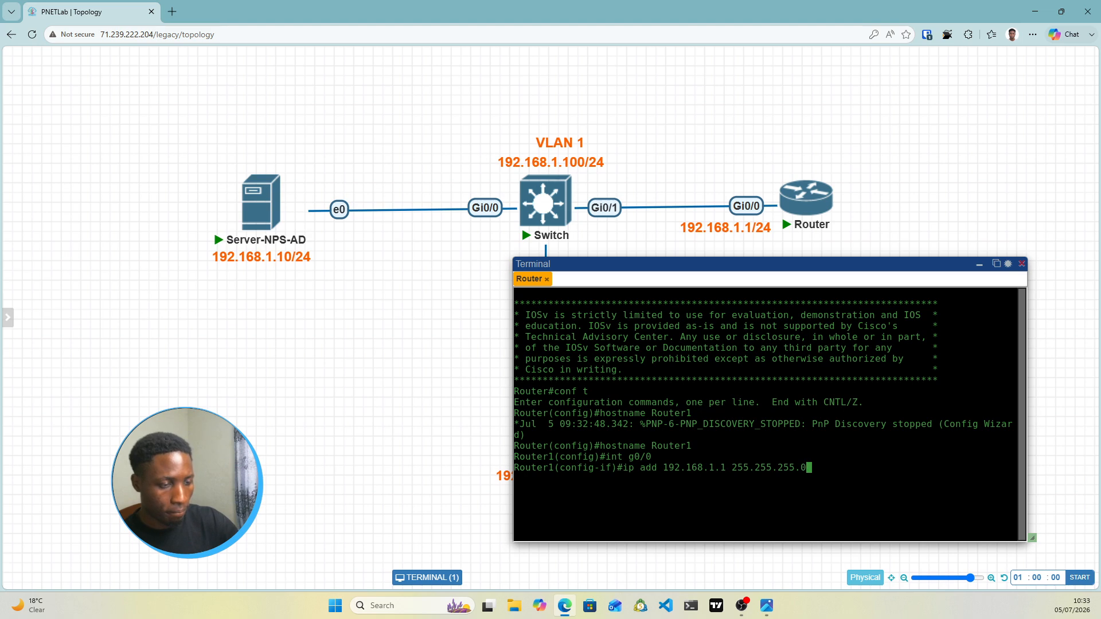
key(Return)
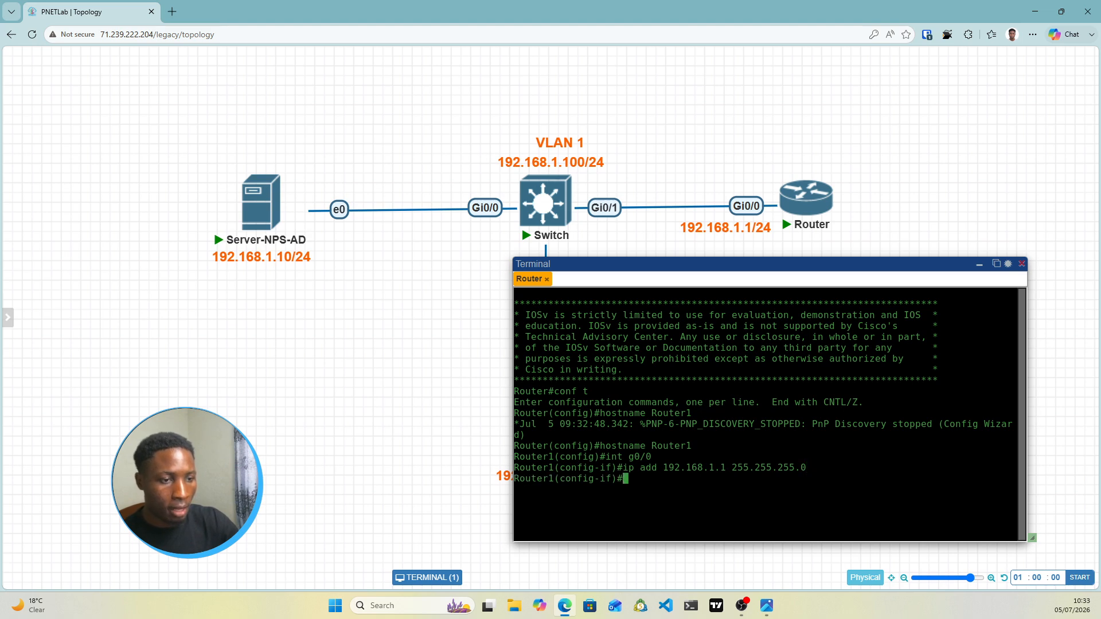
text(nos hu)
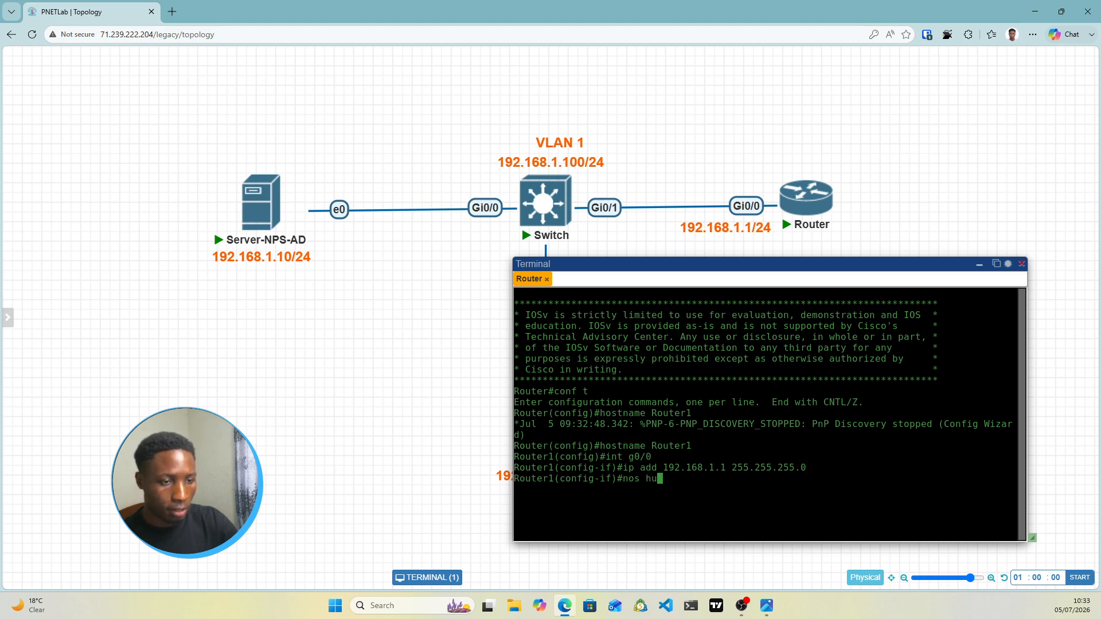
key(BackSpace)
key(BackSpace)
key(BackSpace)
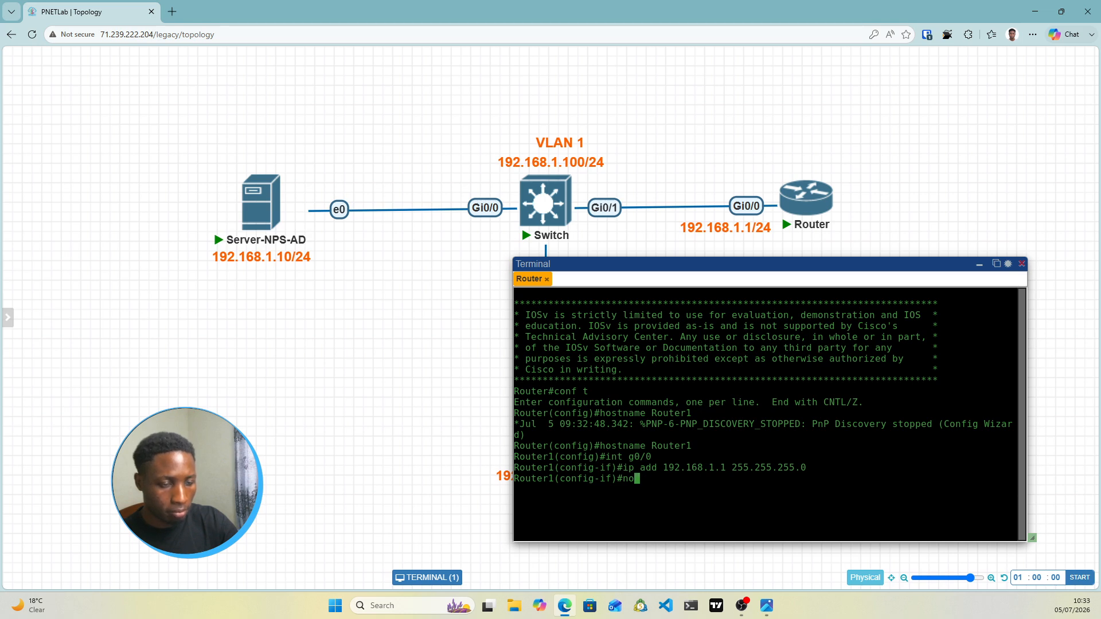
text(shut down)
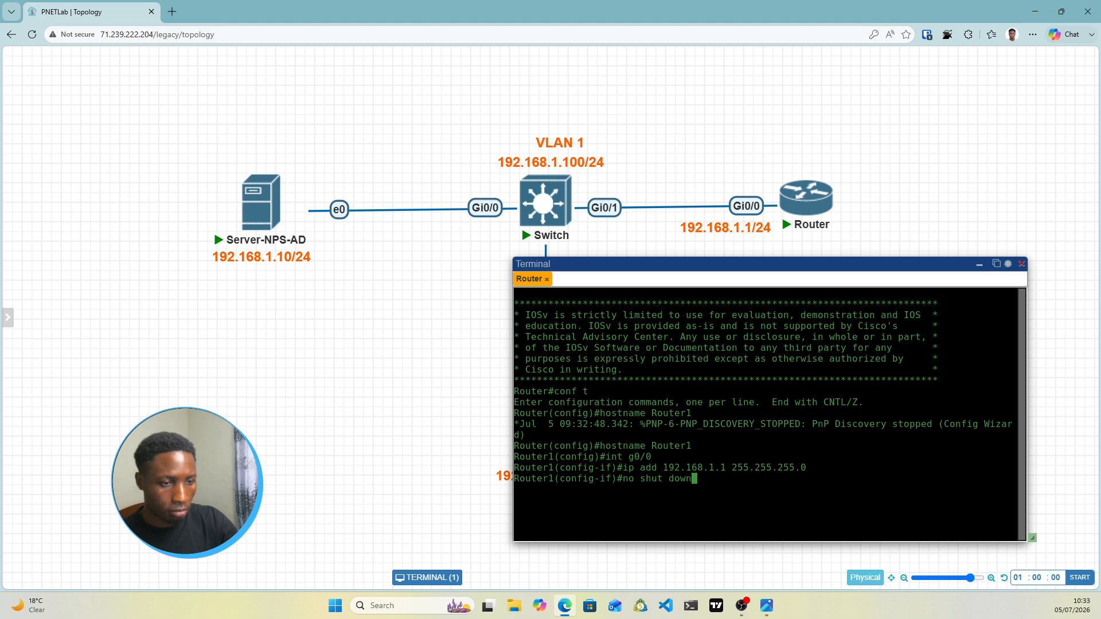
key(BackSpace)
key(BackSpace)
key(BackSpace)
key(BackSpace)
key(BackSpace)
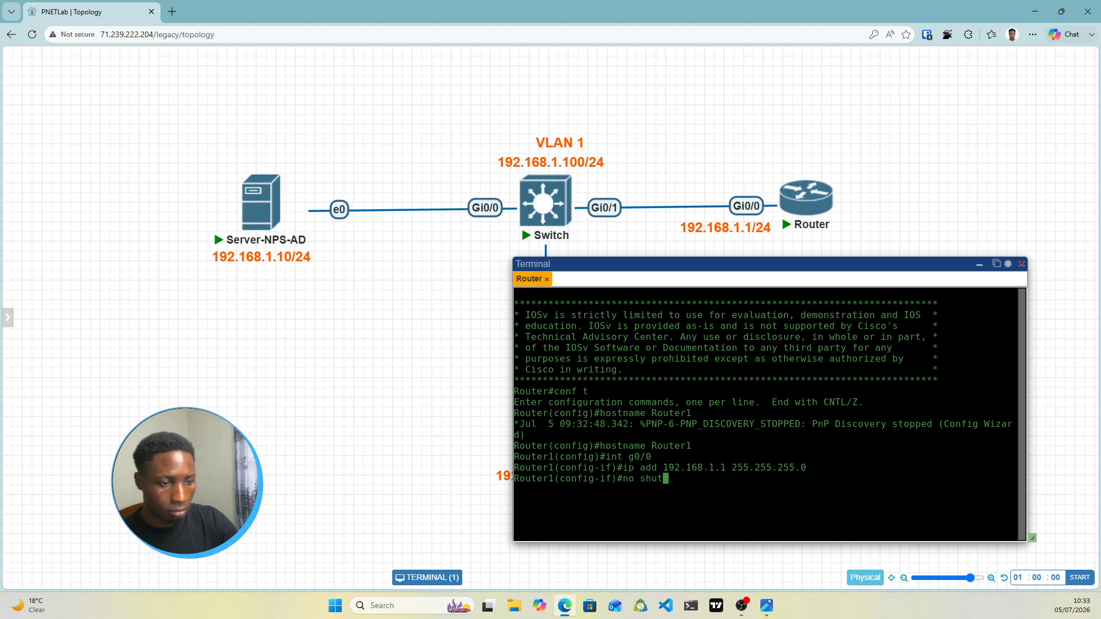
text(d)
key(Tab)
key(Return)
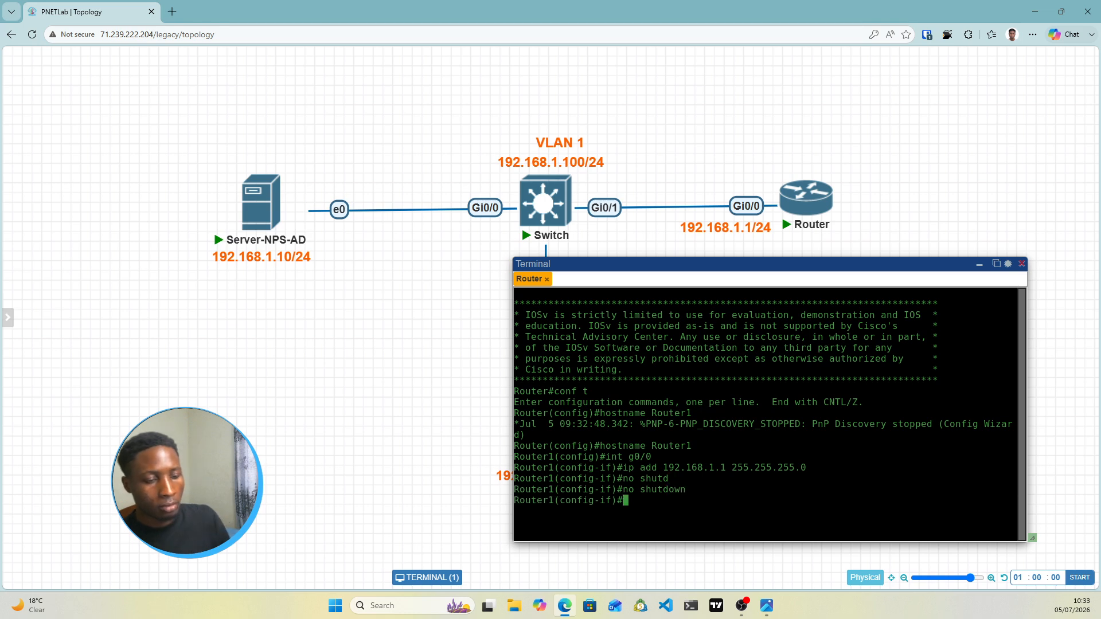
key(Return)
key(Return)
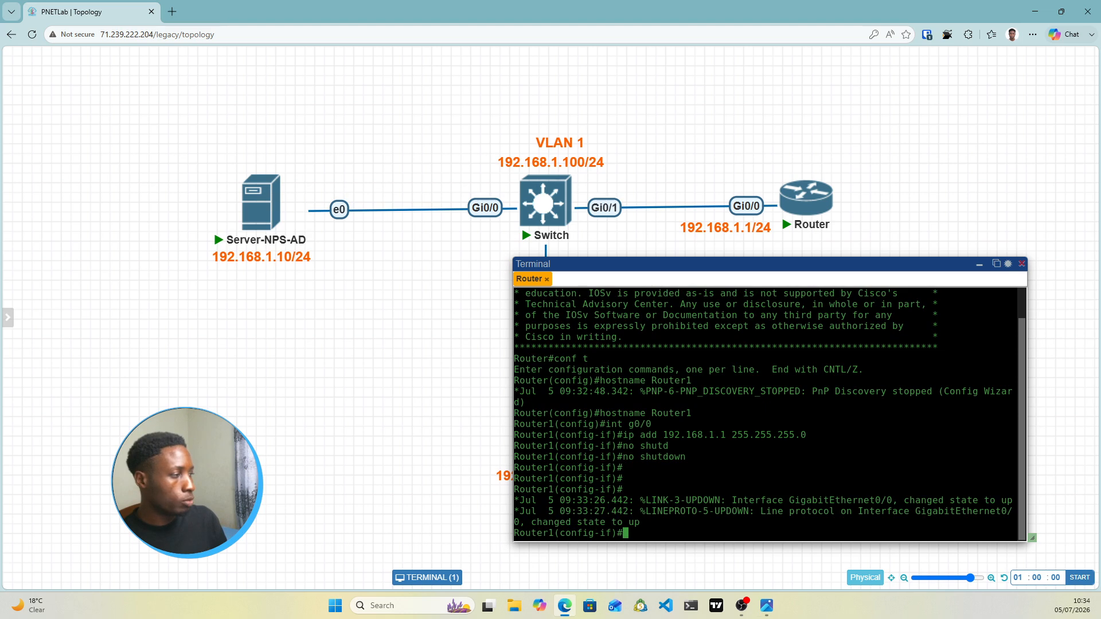
key(alt+Tab)
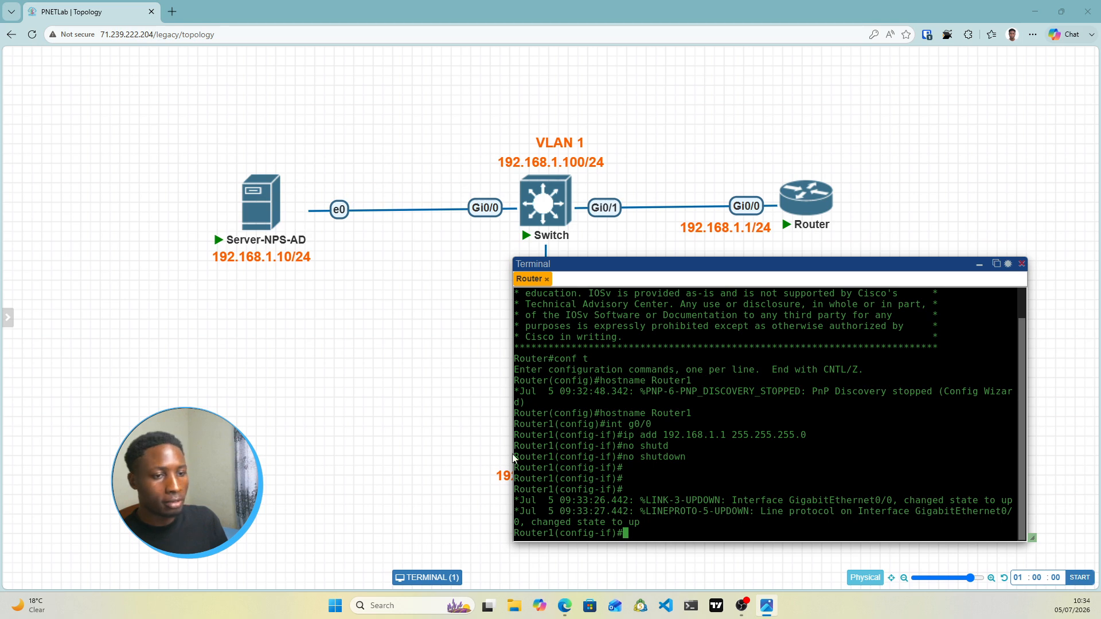
Enable AAA on Router1 with the aaa new-model command
drag(618, 261, 572, 196)
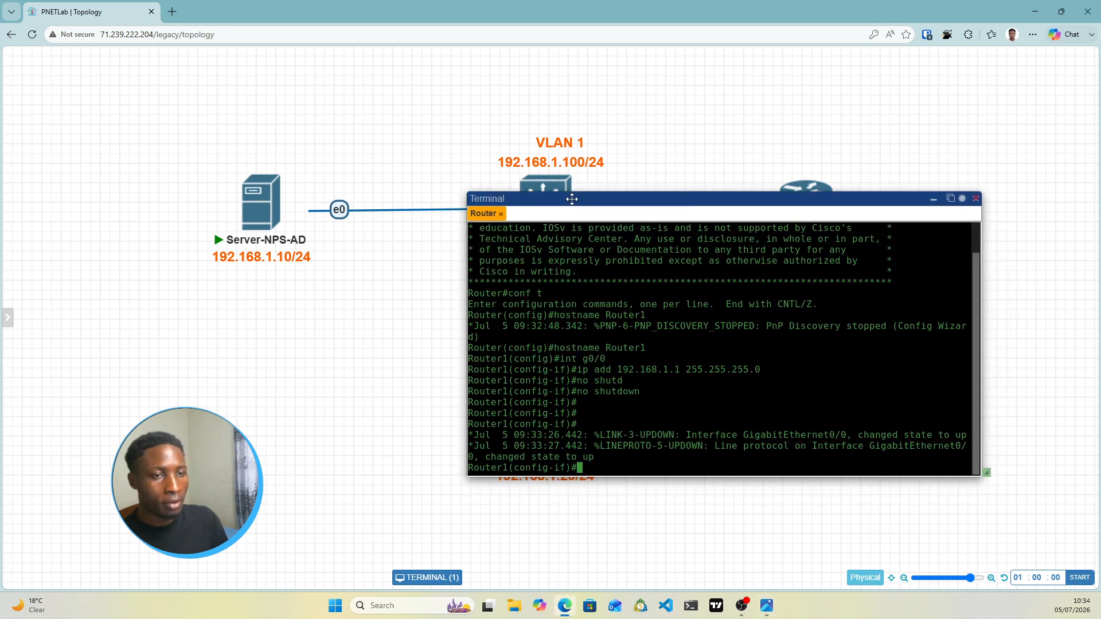
key(Return)
key(Return)
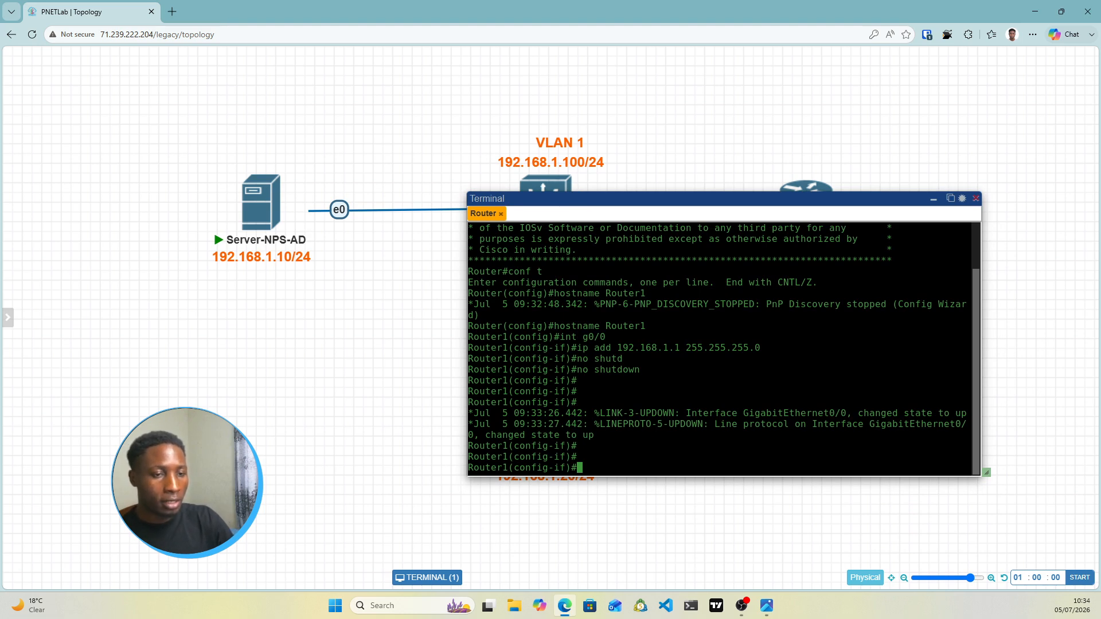
text(aaa ne)
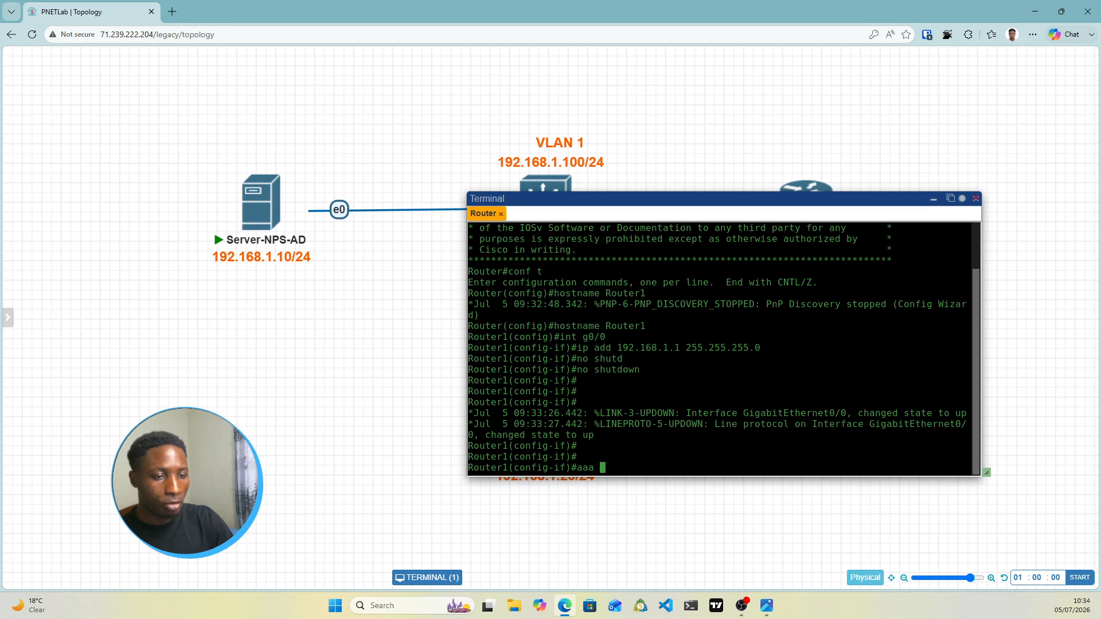
key(Tab)
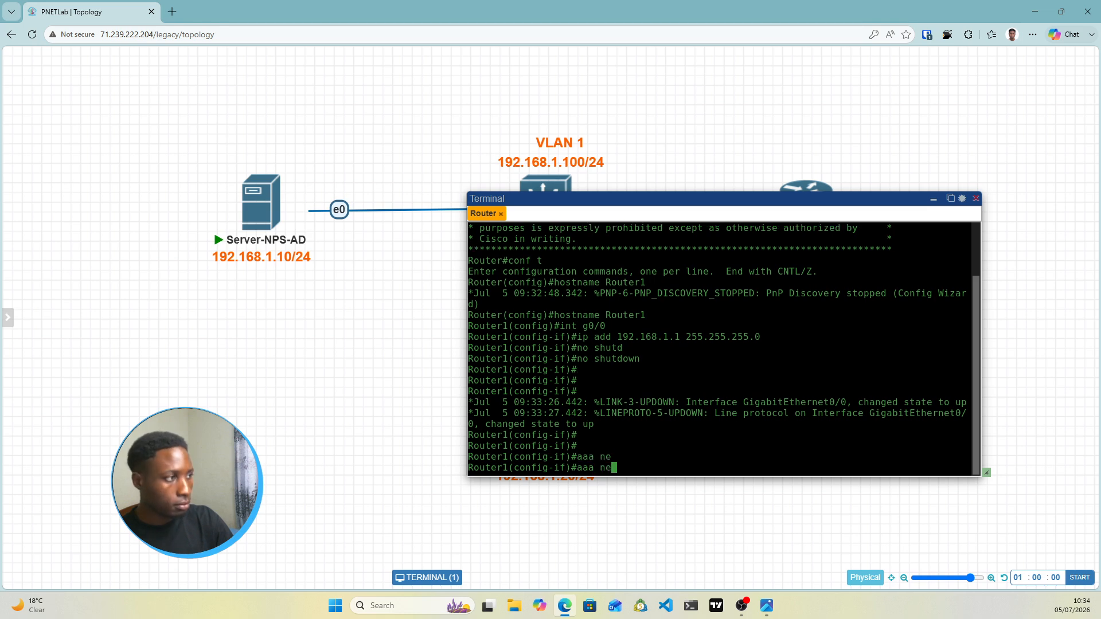
text(w)
key(Tab)
key(Return)
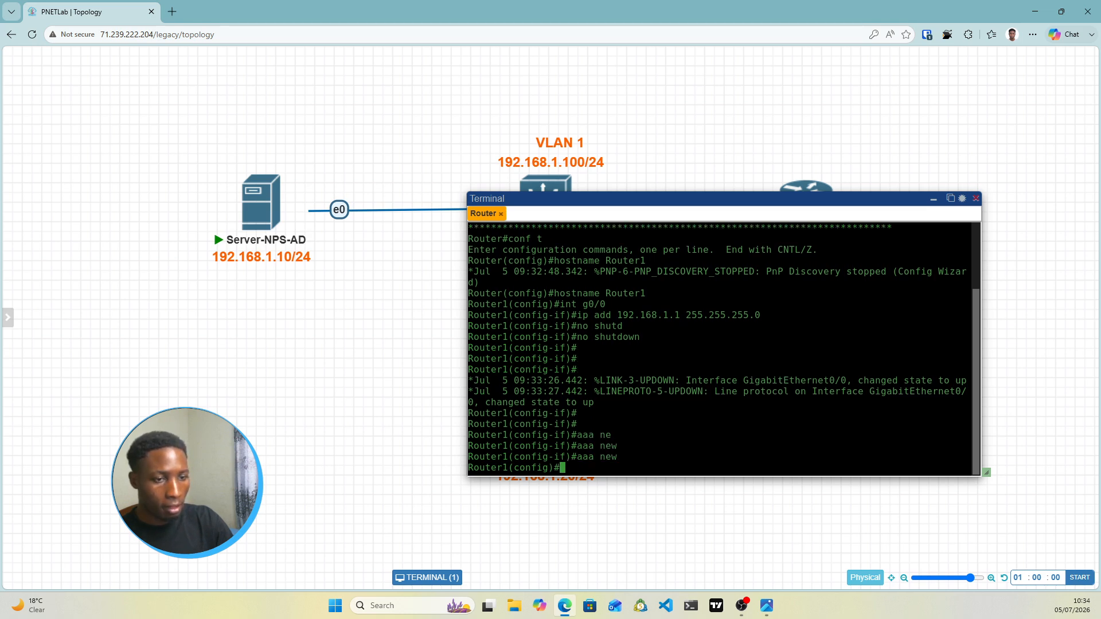
key(Up)
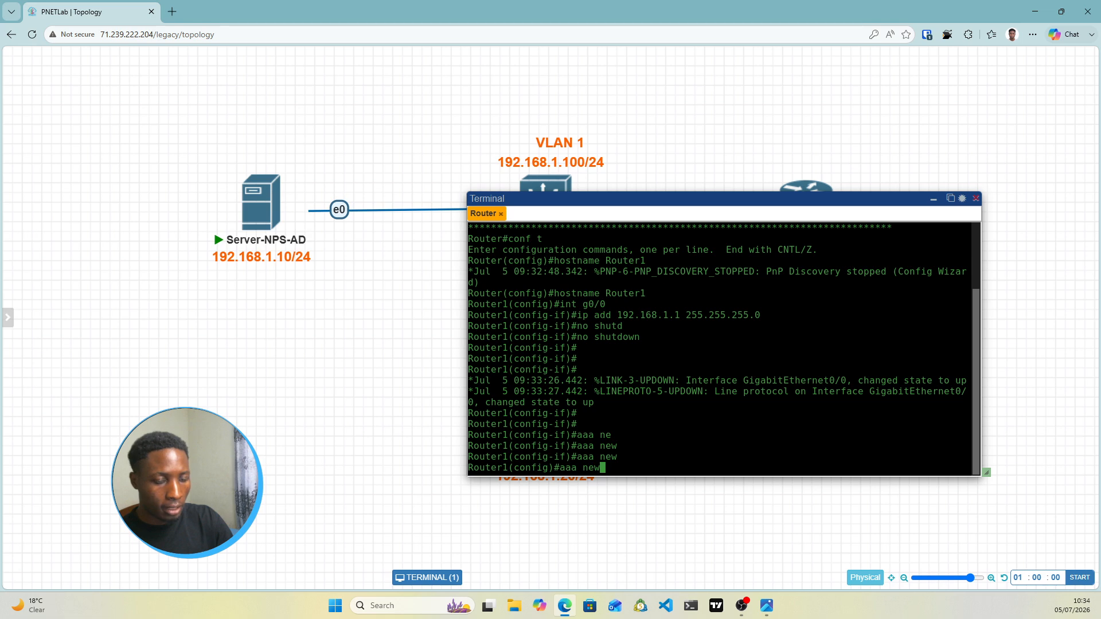
key(Tab)
key(Return)
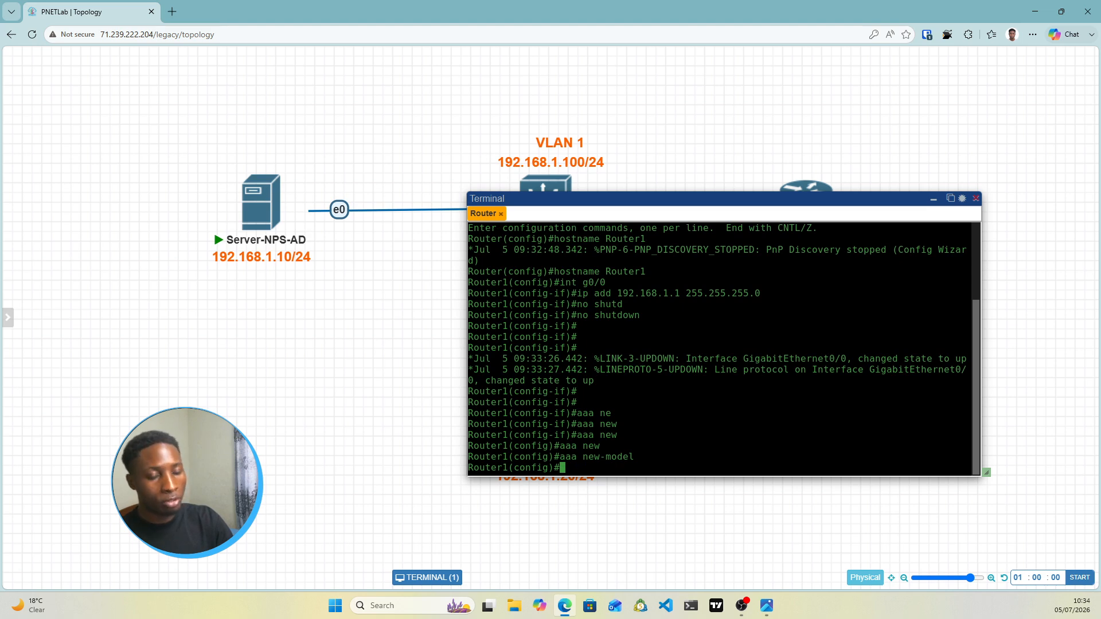
Create the RADIUS server group RAD_SERVERS with 'aaa group server radius'
text(aa)
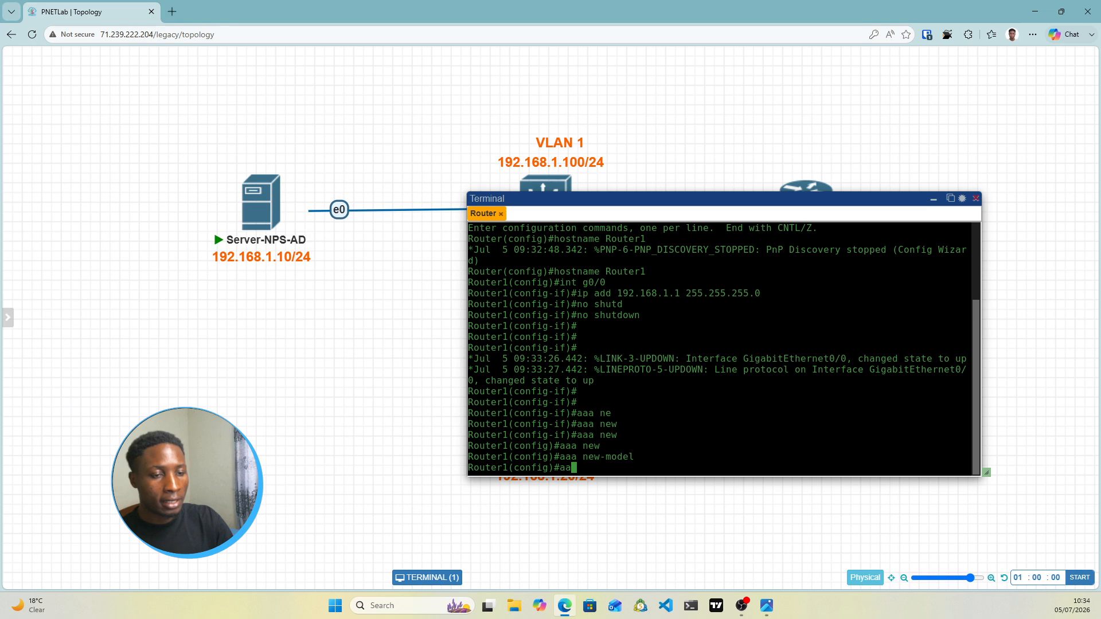
text(a)
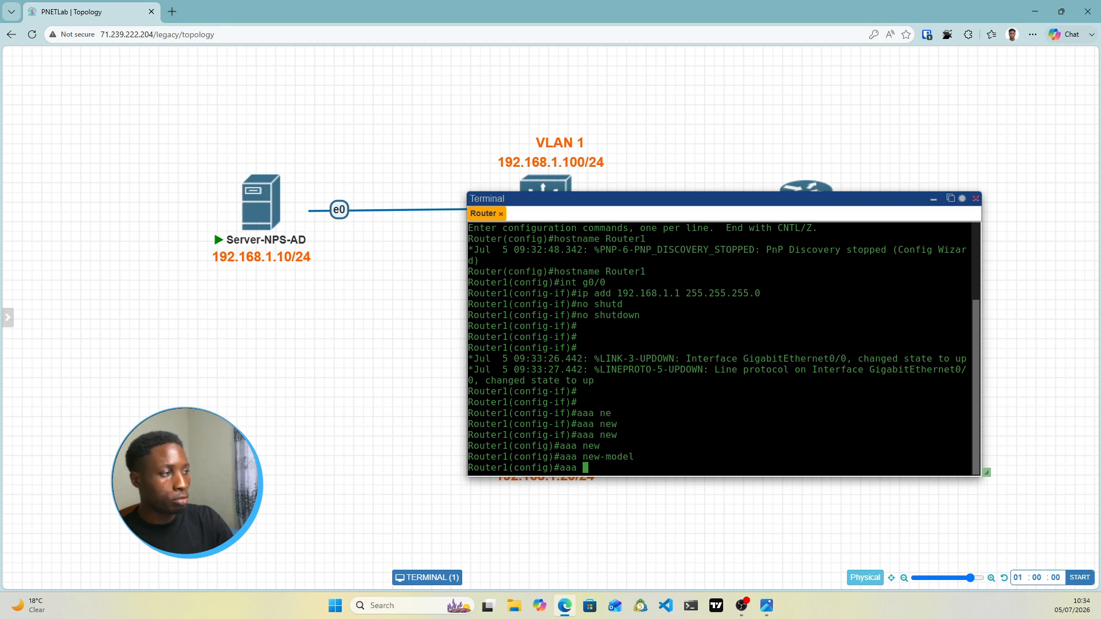
text(grou)
key(Tab)
text(se)
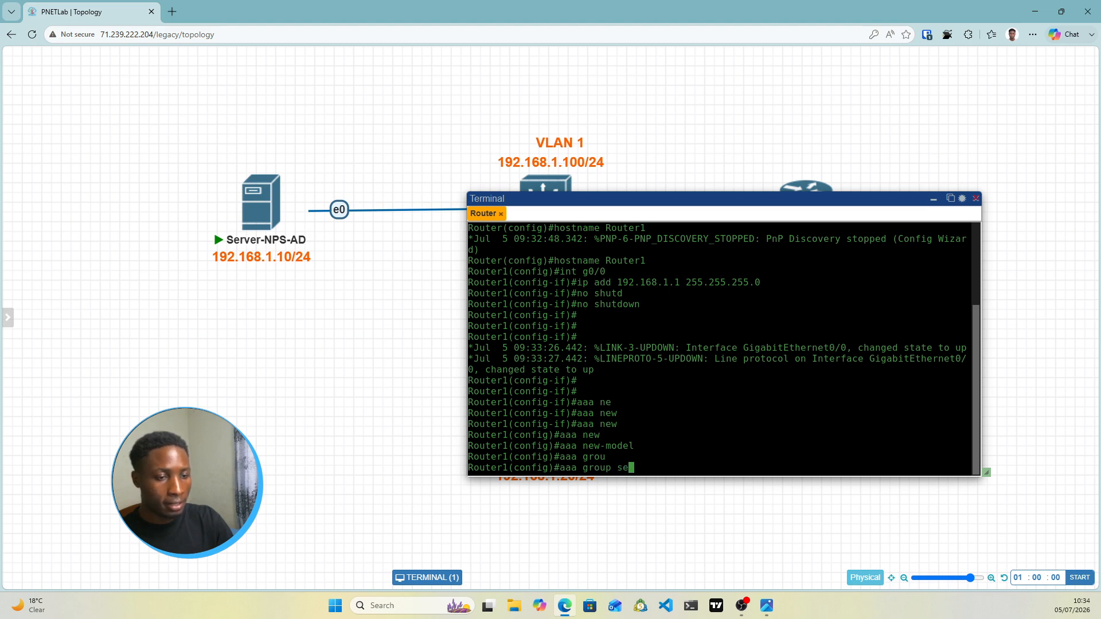
key(Tab)
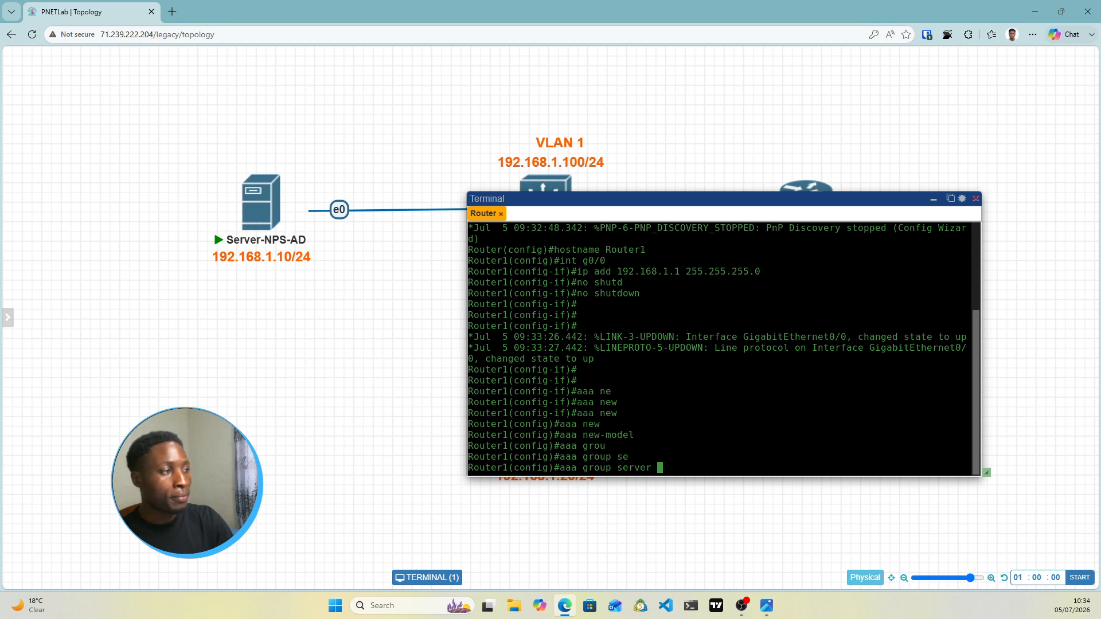
text(radi)
key(Tab)
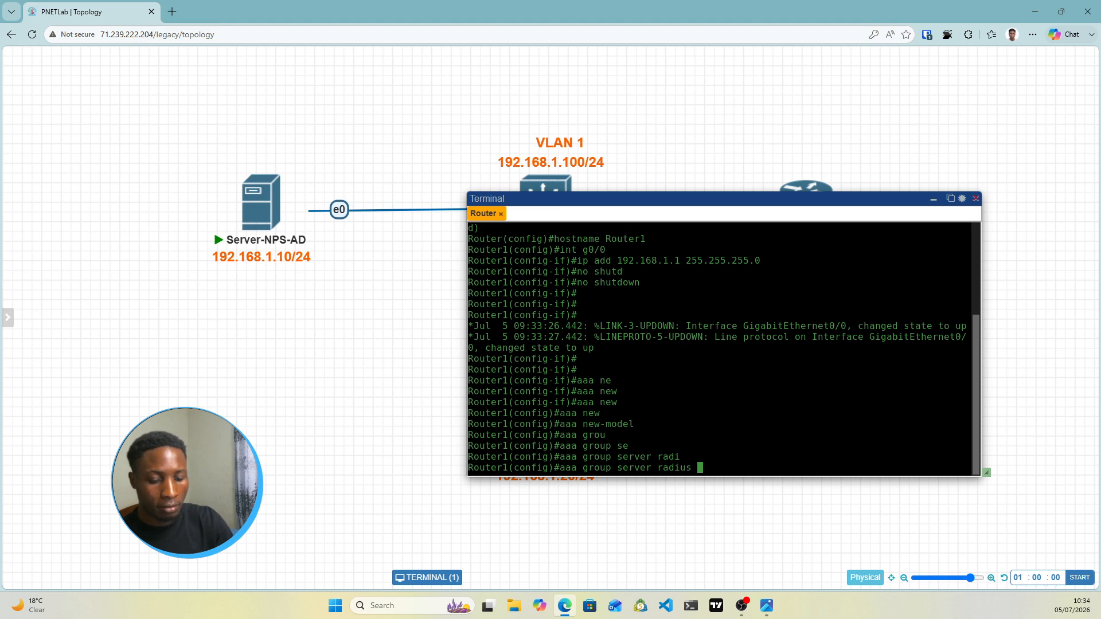
text(RAD)
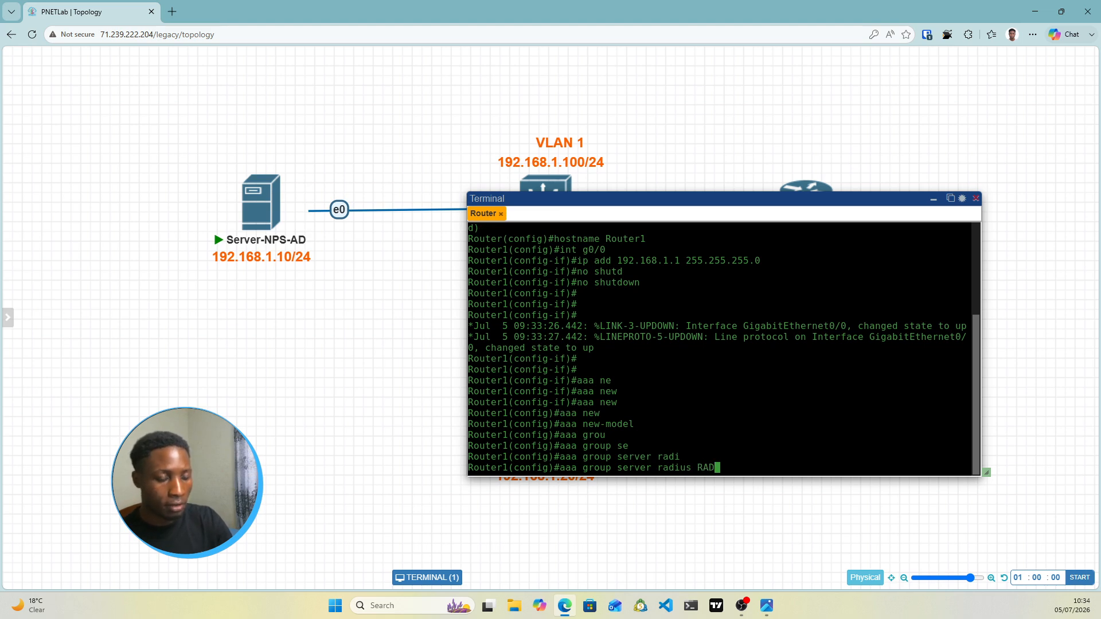
text(_Servers)
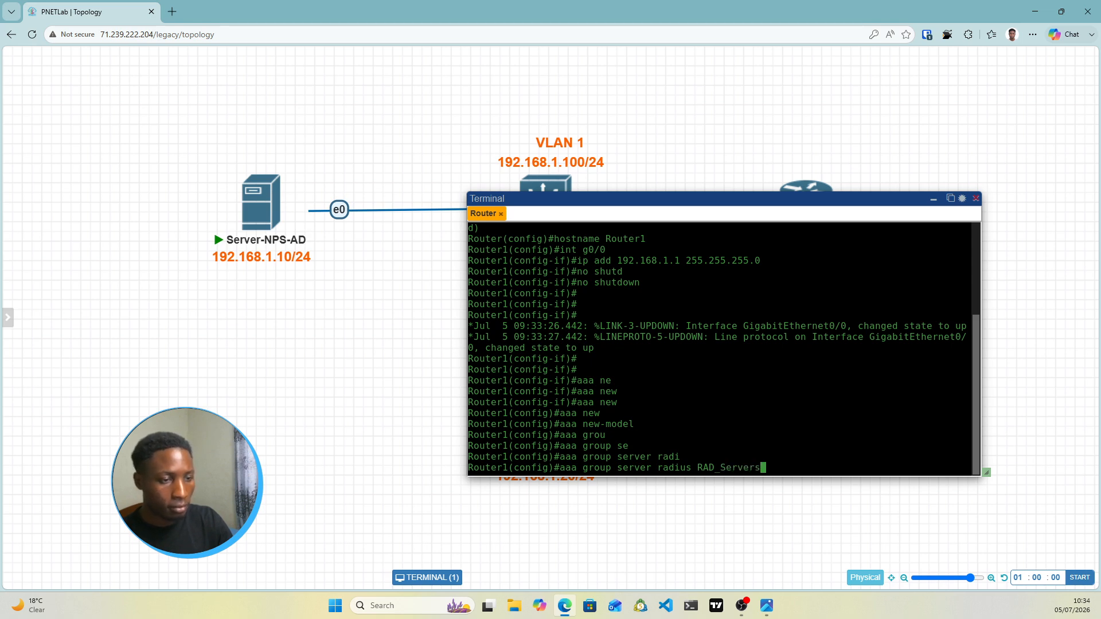
key(BackSpace)
key(BackSpace)
key(BackSpace)
key(BackSpace)
key(BackSpace)
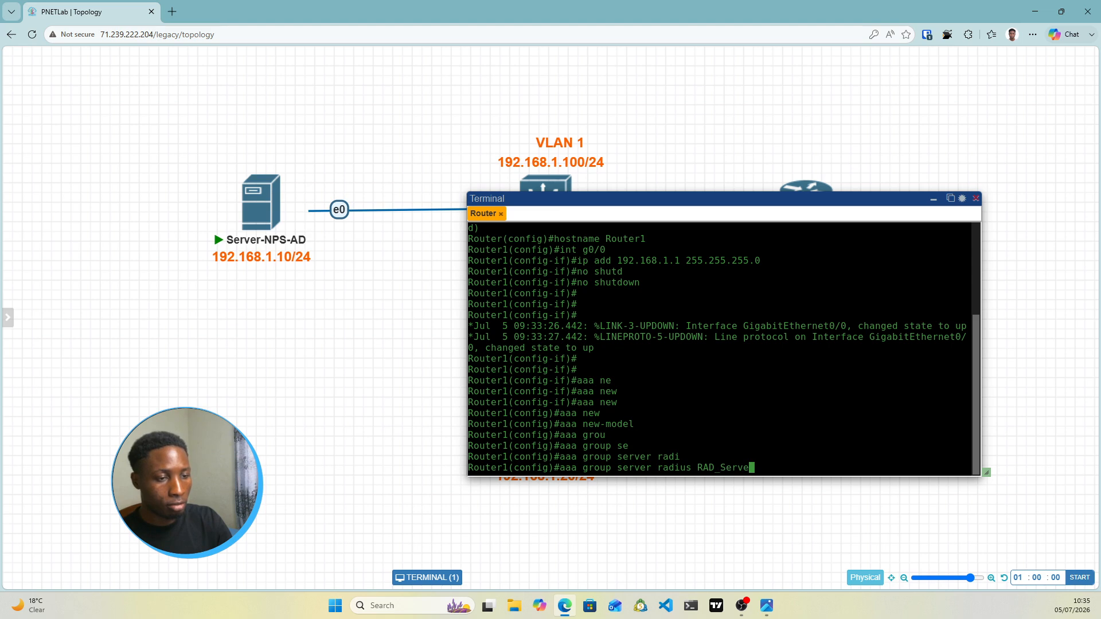
key(BackSpace)
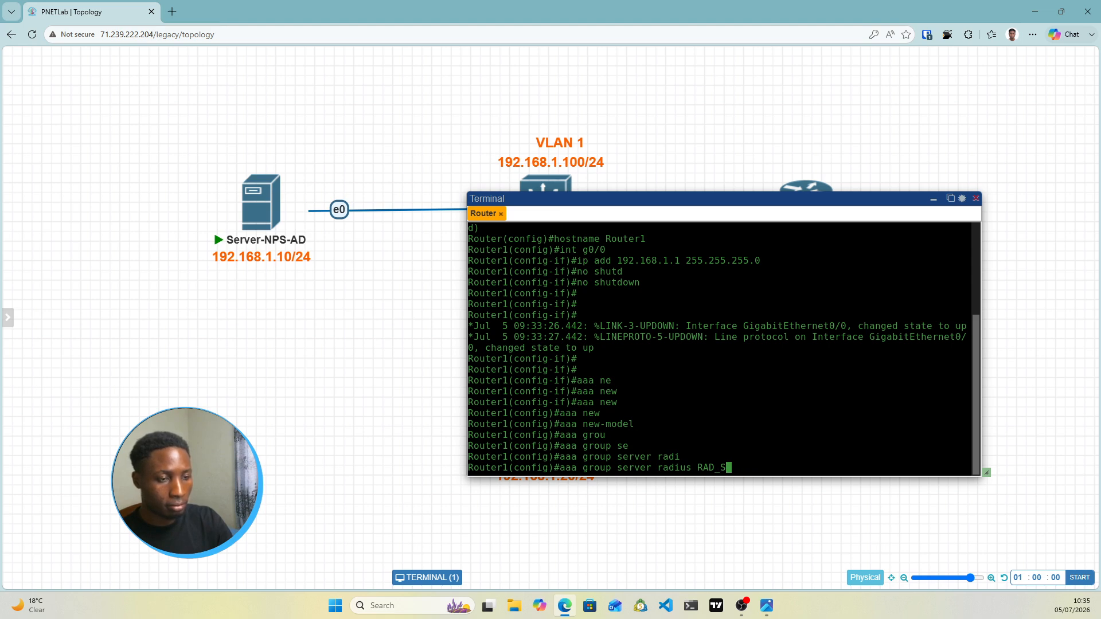
text(ERVER)
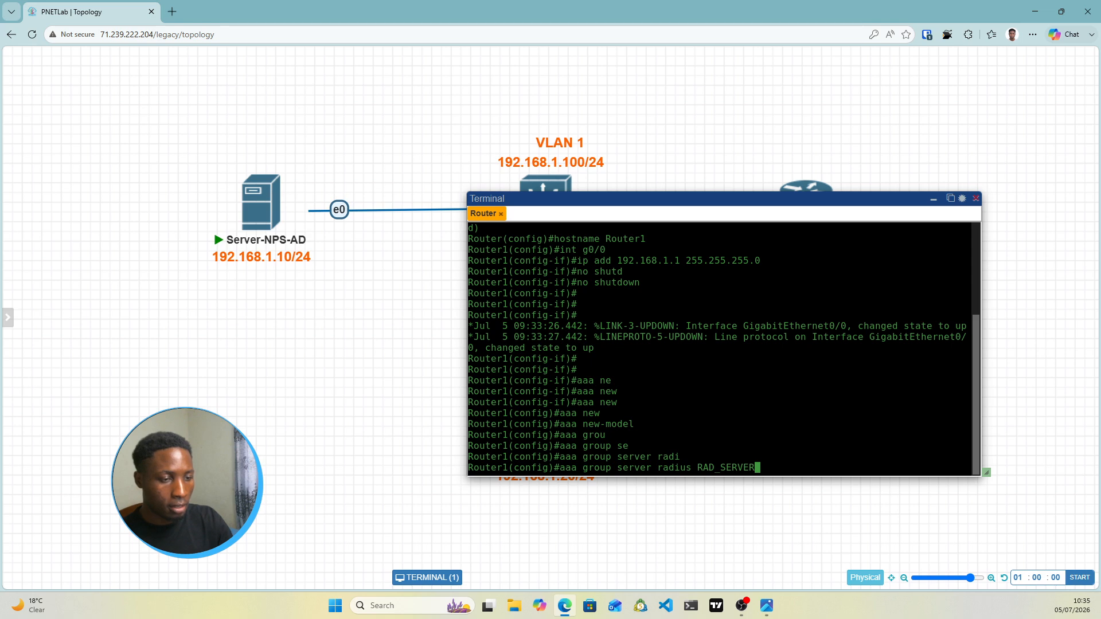
text(S)
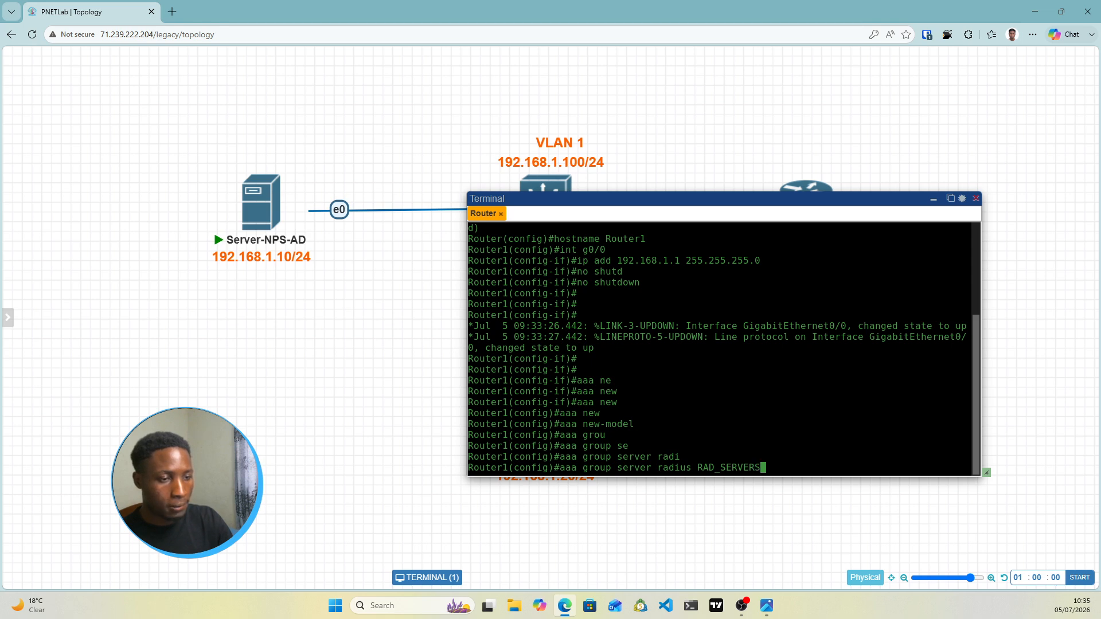
key(Return)
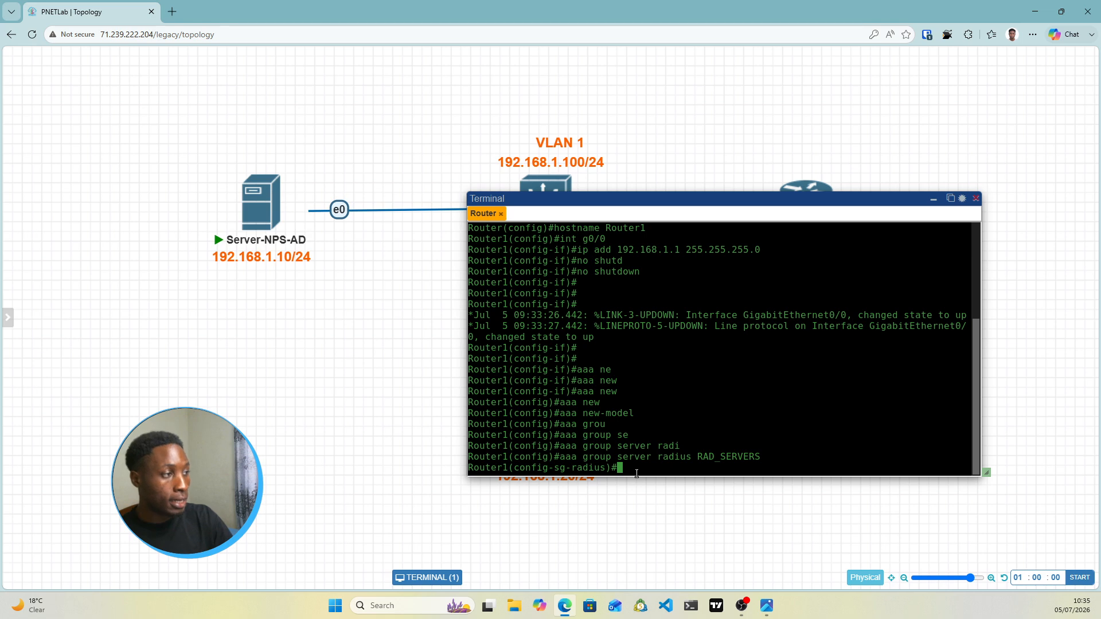
Define private RADIUS server 192.168.1.10 with auth-port 1812 and acct-port 1813
text(SER)
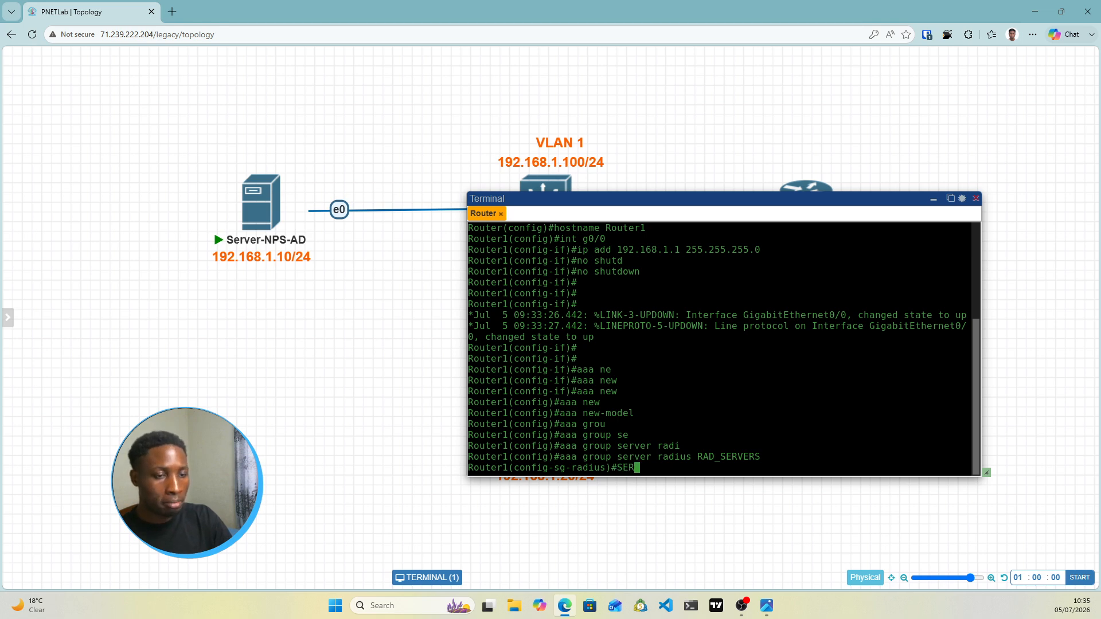
key(BackSpace)
key(BackSpace)
key(BackSpace)
text(ser)
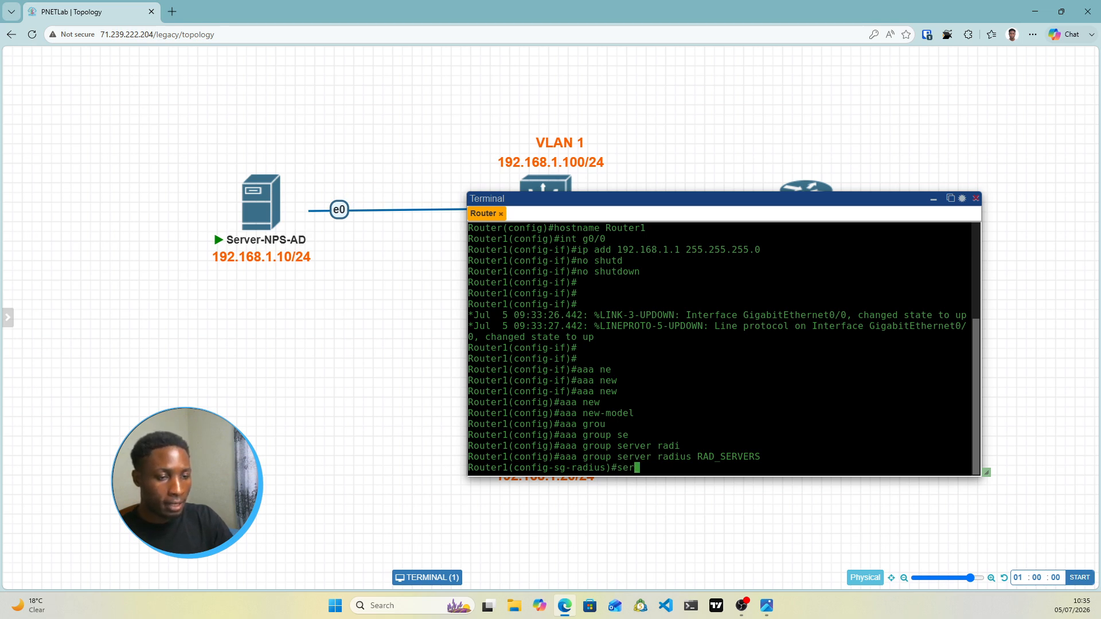
key(Tab)
text(rp)
key(BackSpace)
key(BackSpace)
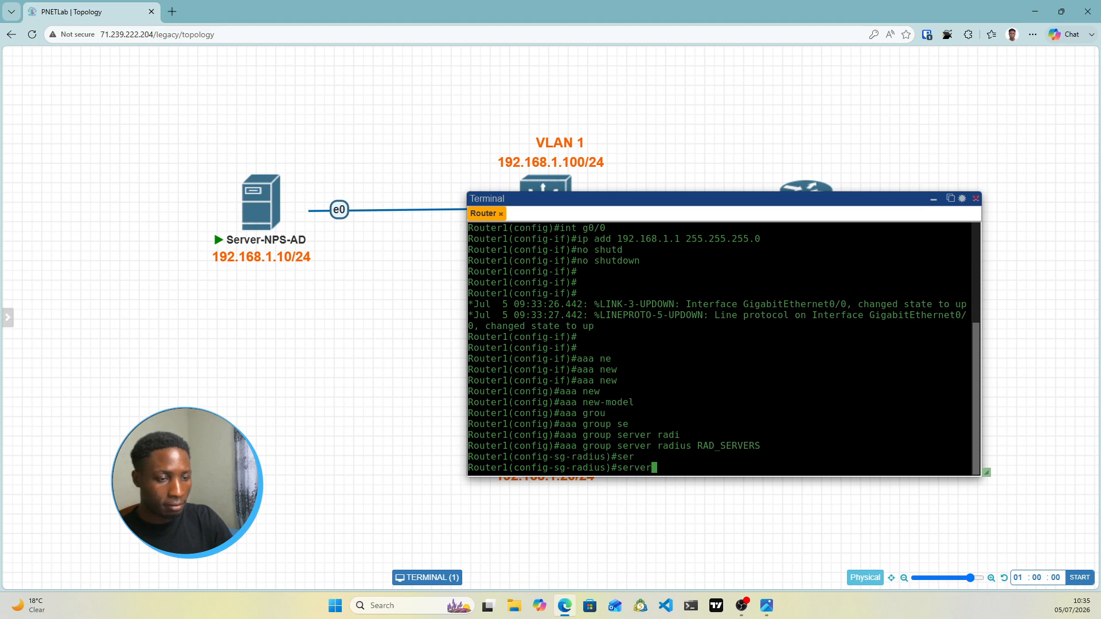
key(Tab)
text(-p)
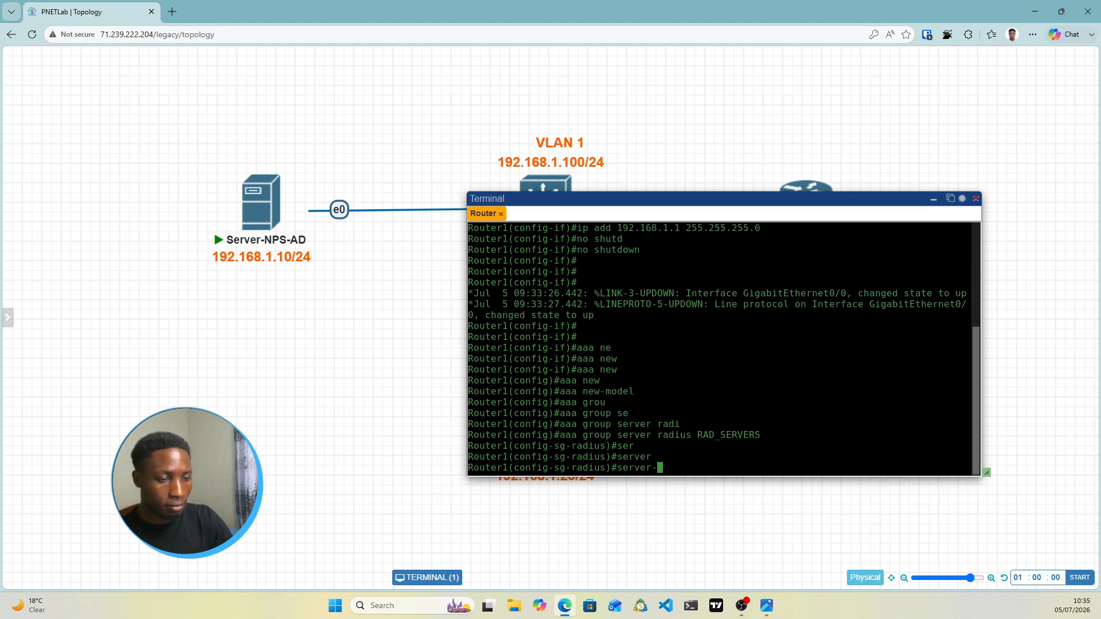
key(Tab)
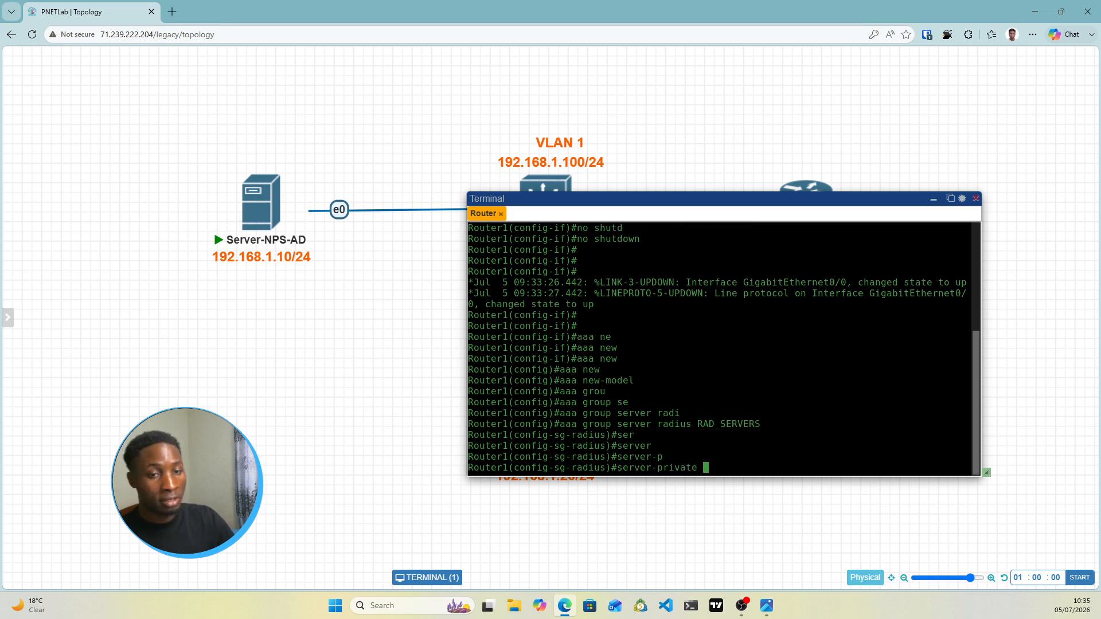
text(19)
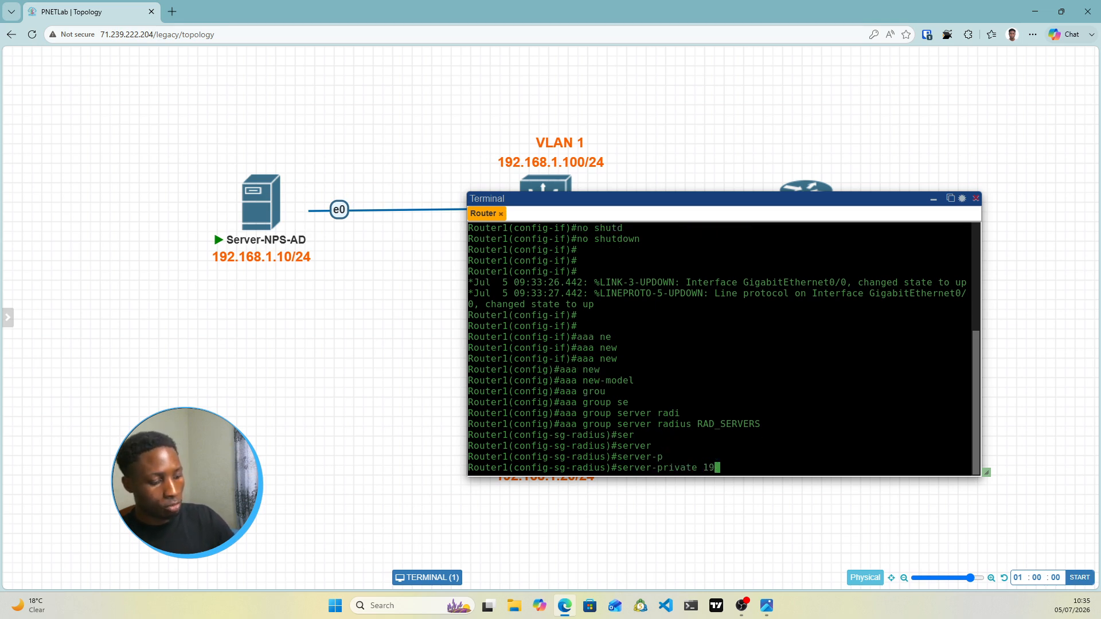
text(2.168.)
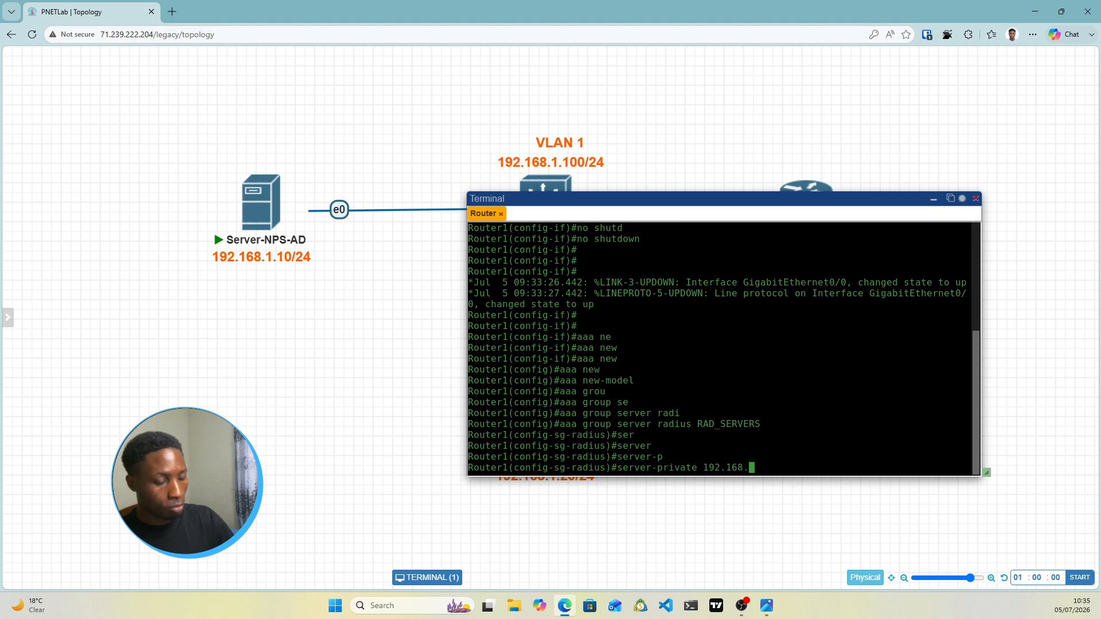
text(1.10 )
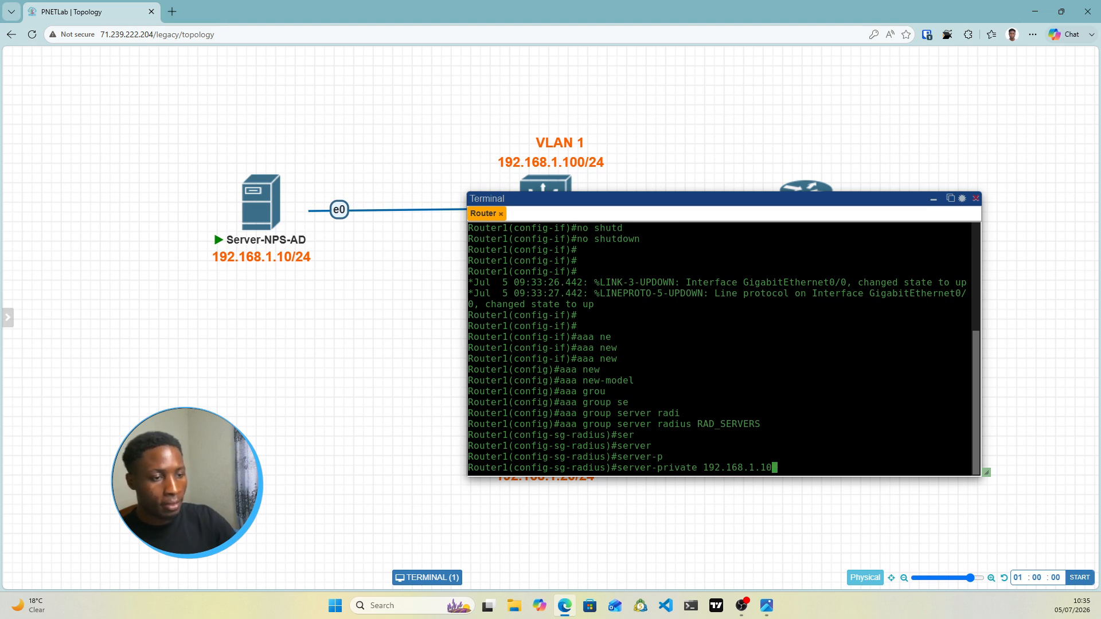
text(au)
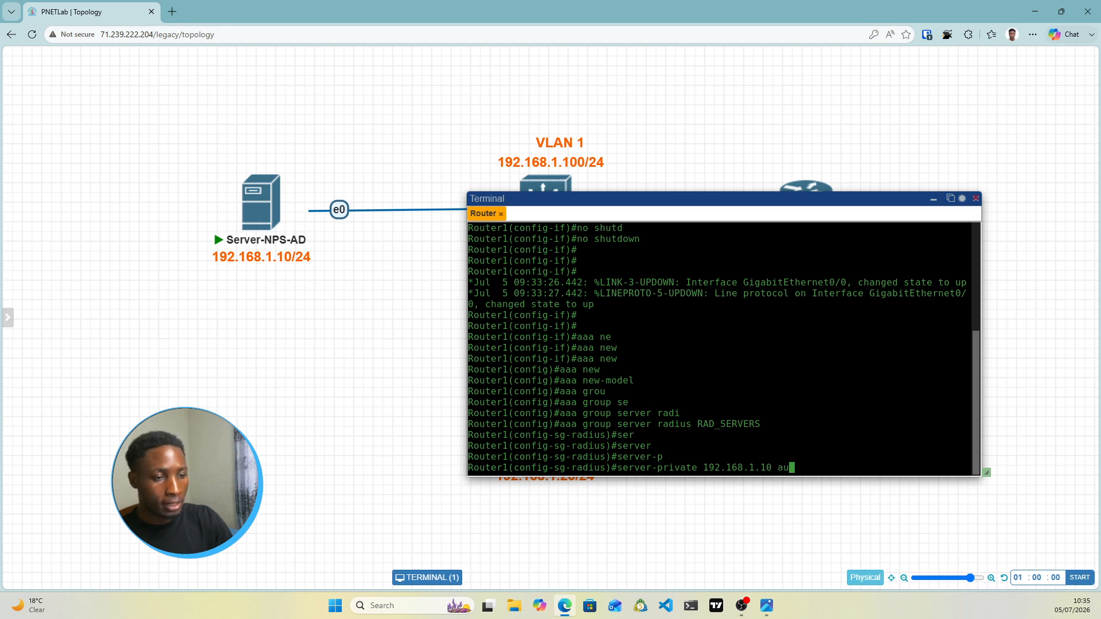
key(Tab)
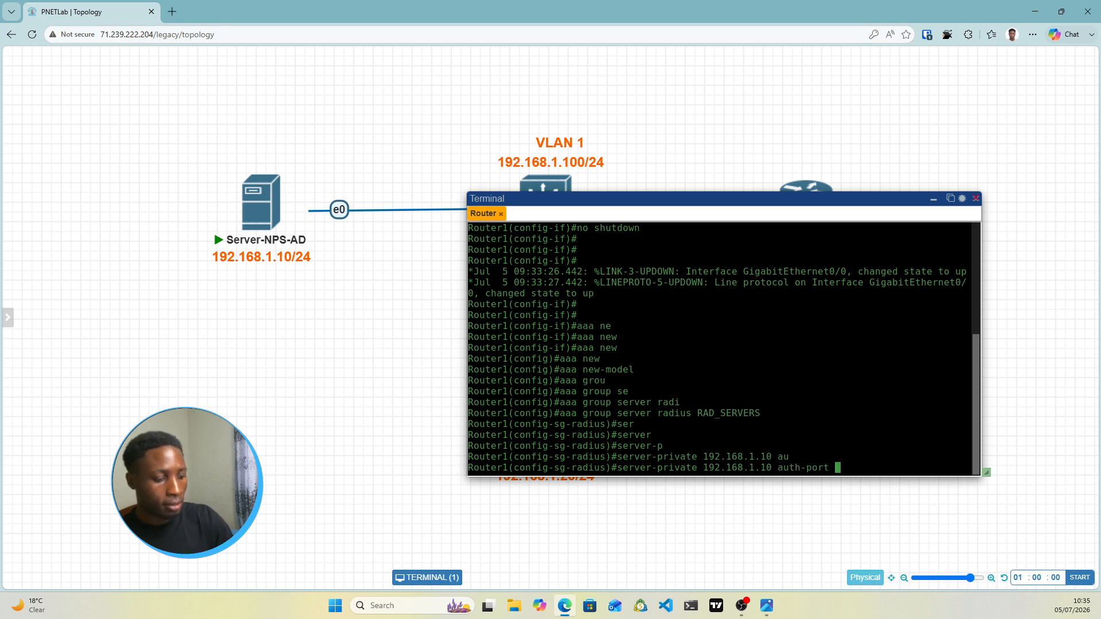
text(18)
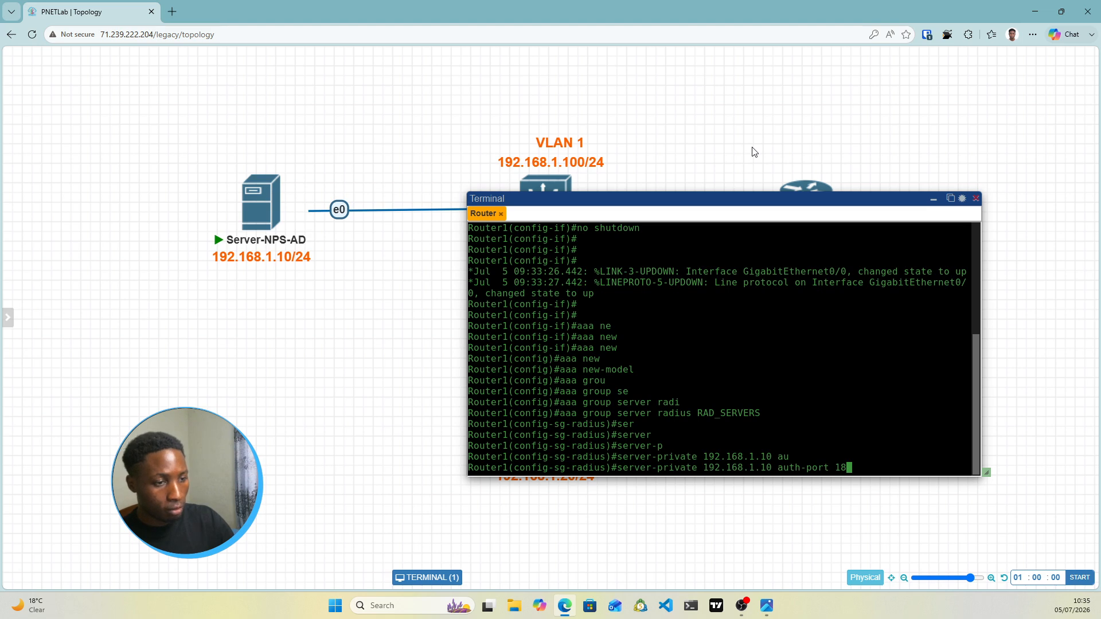
text(12 ac)
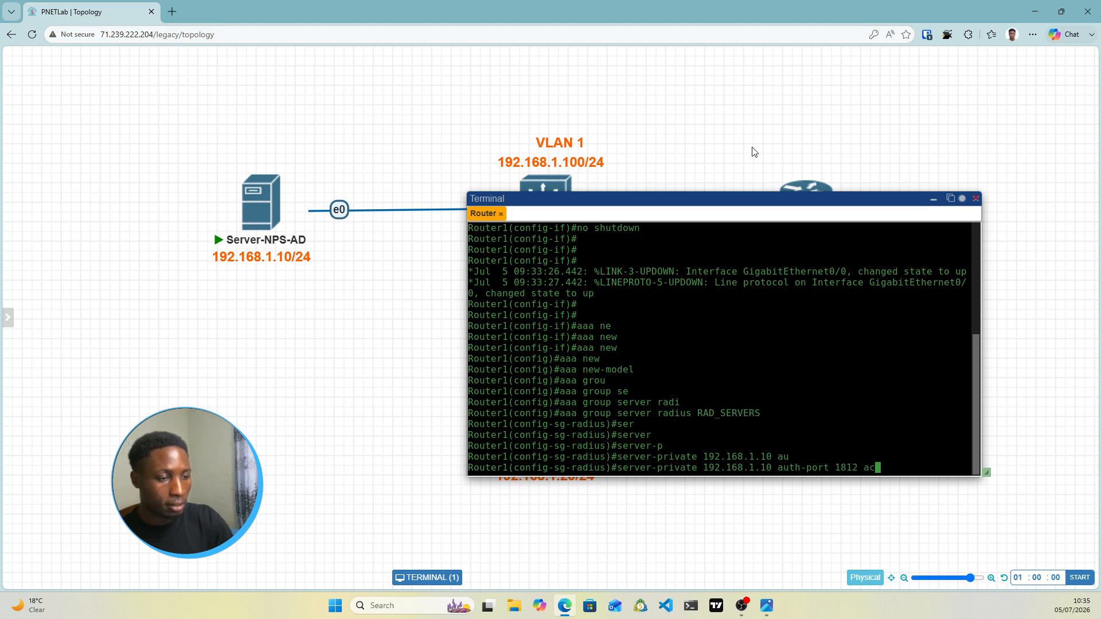
key(Tab)
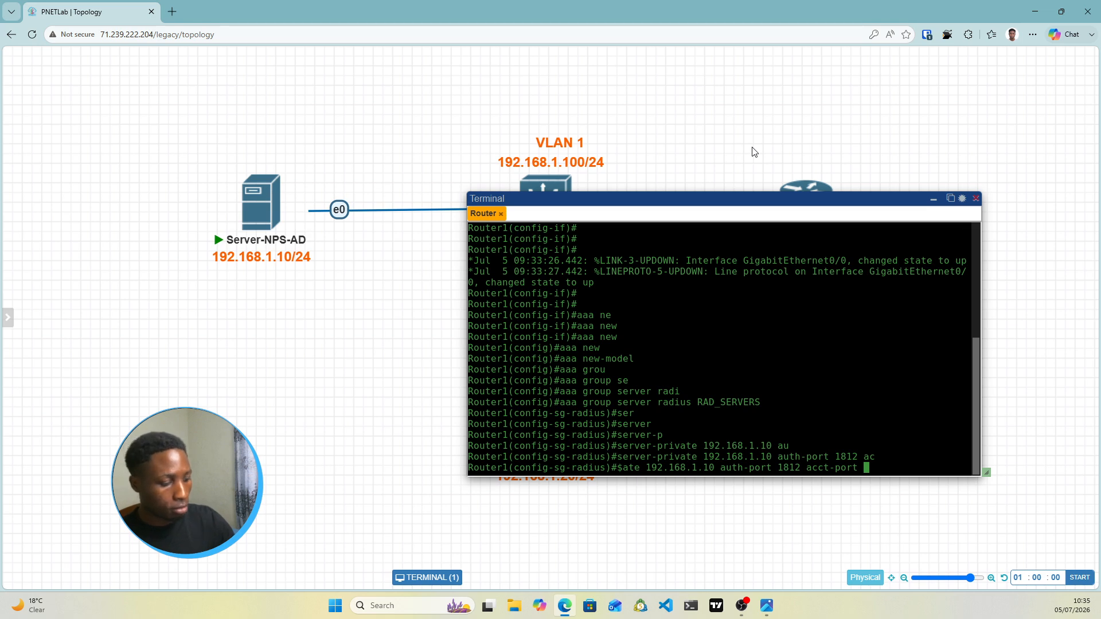
text(18)
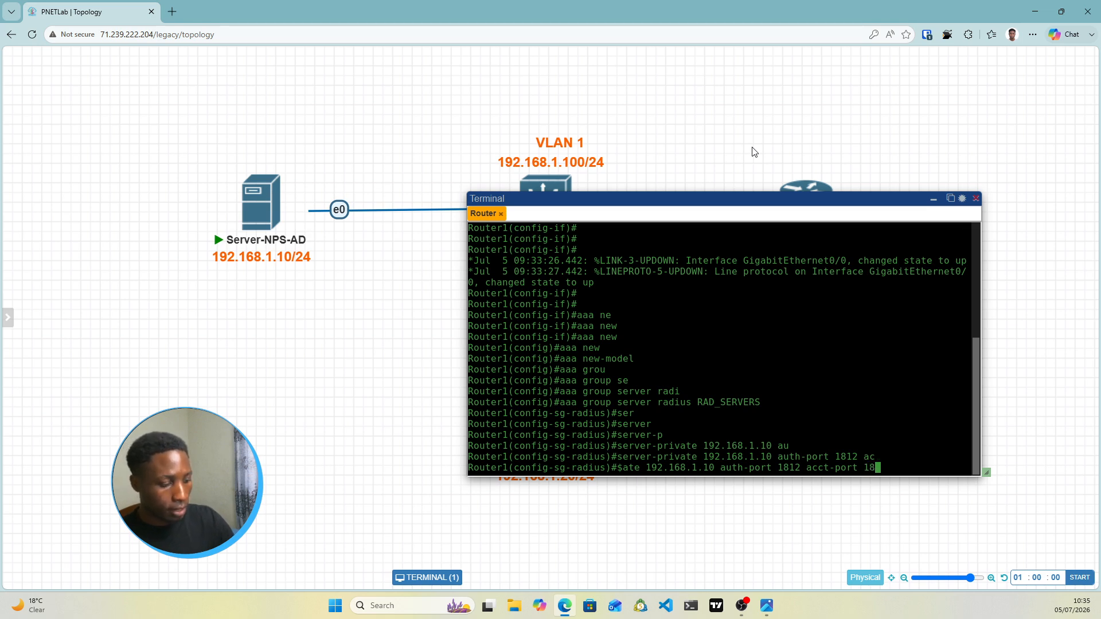
text(13 )
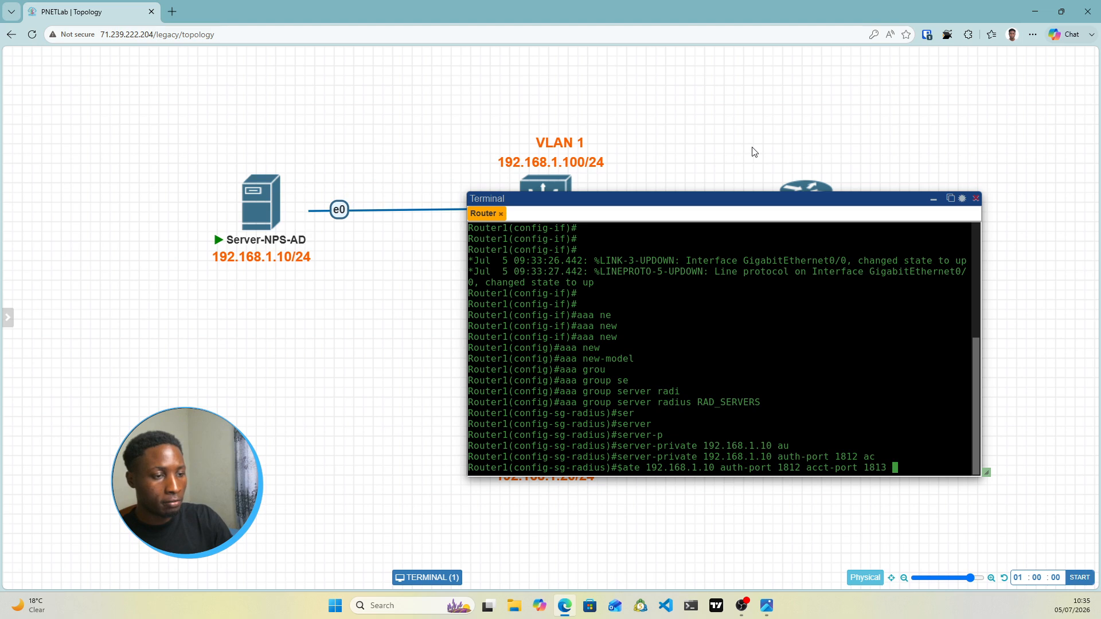
text(key)
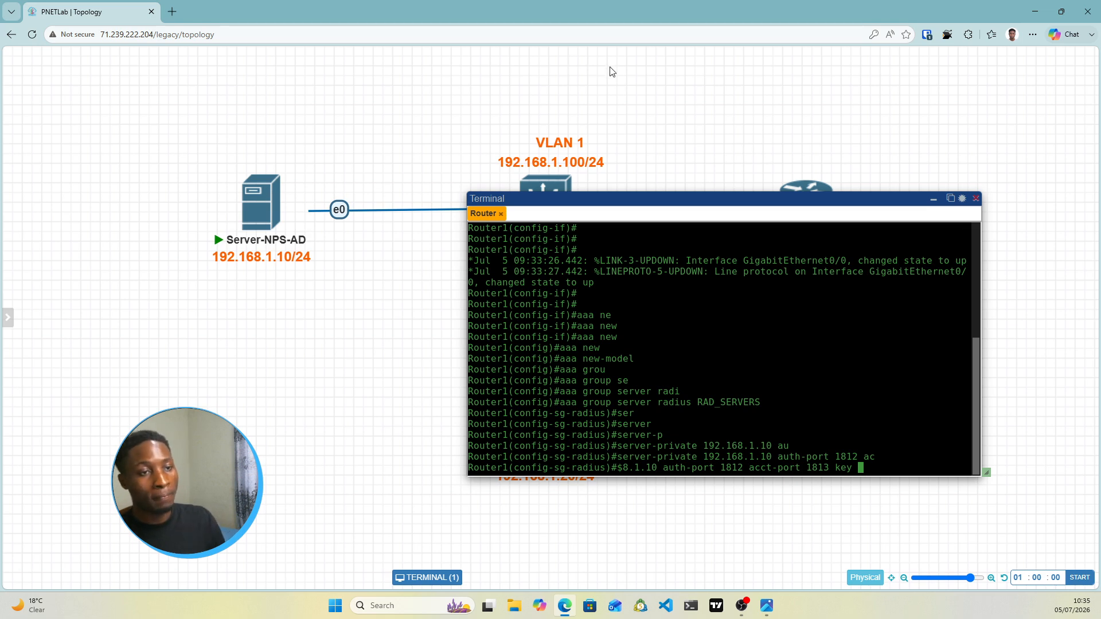
Add the shared secret key to the server entry and exit the group configuration
mouse_move(267, 211)
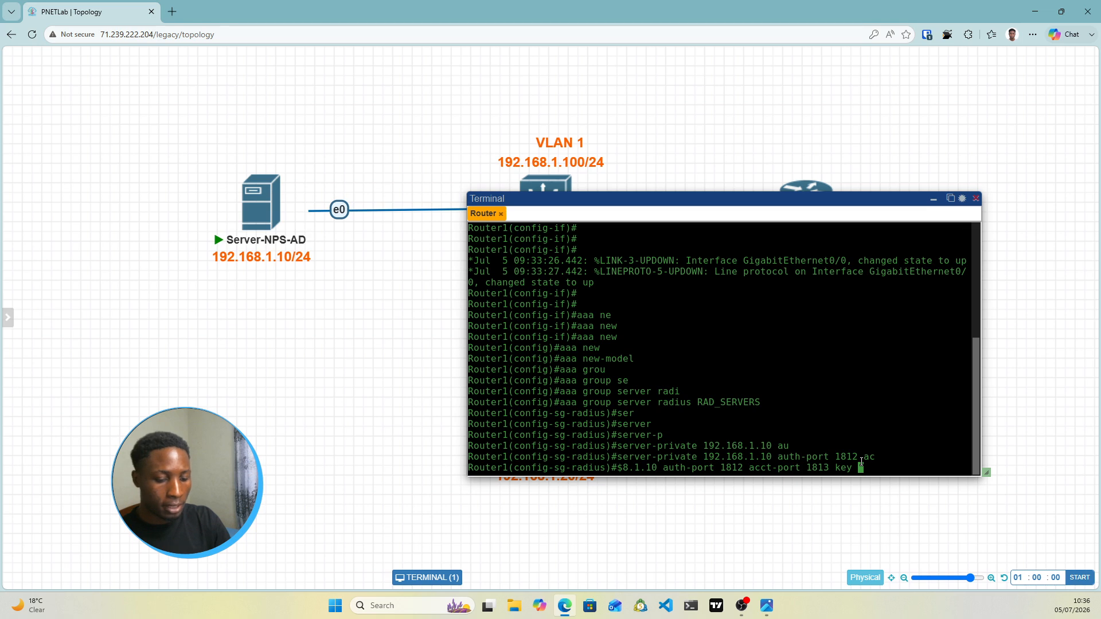
text(Tes)
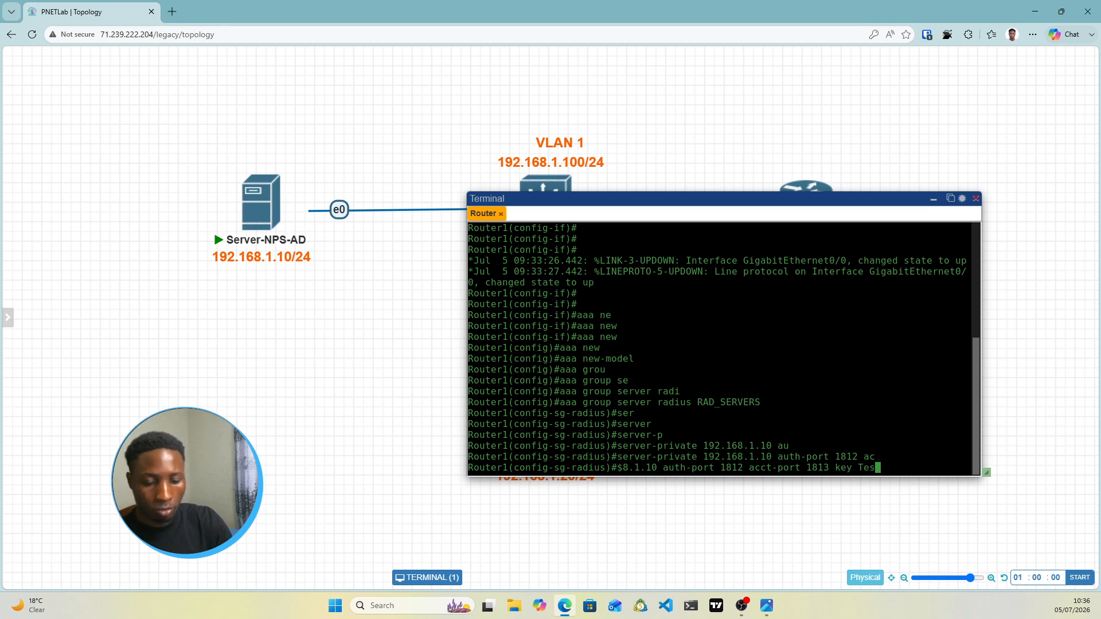
text(t123)
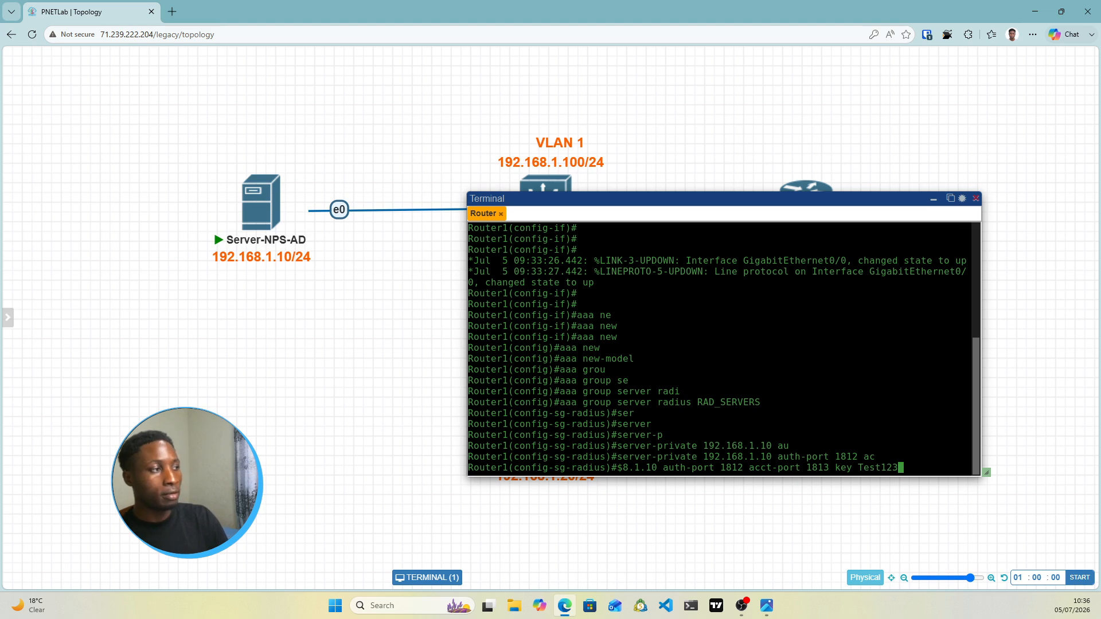
key(Return)
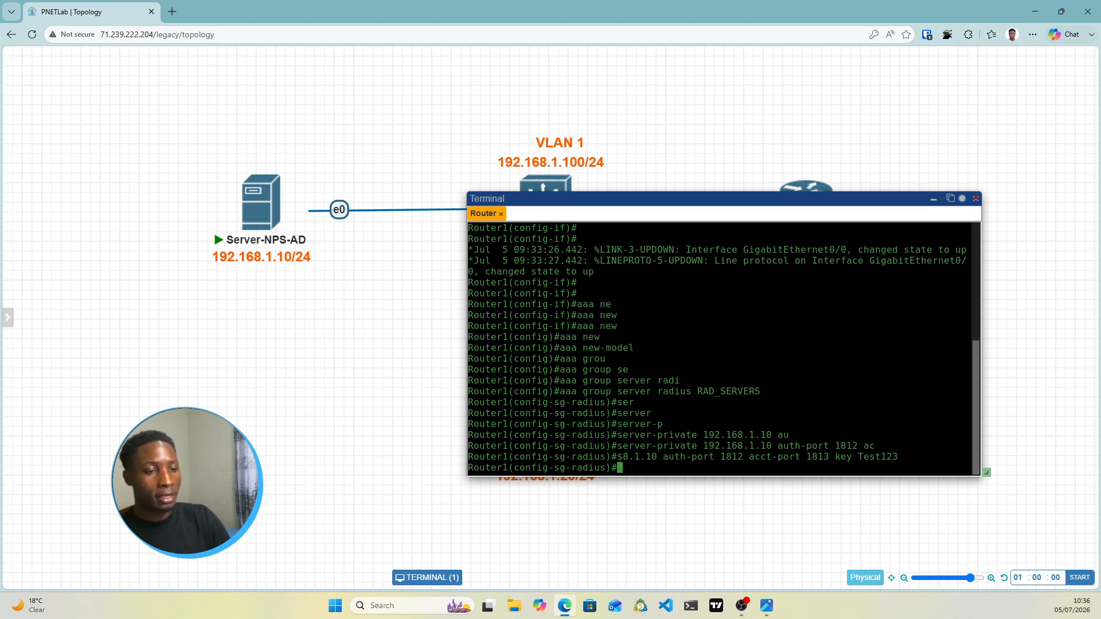
text(exit)
key(Return)
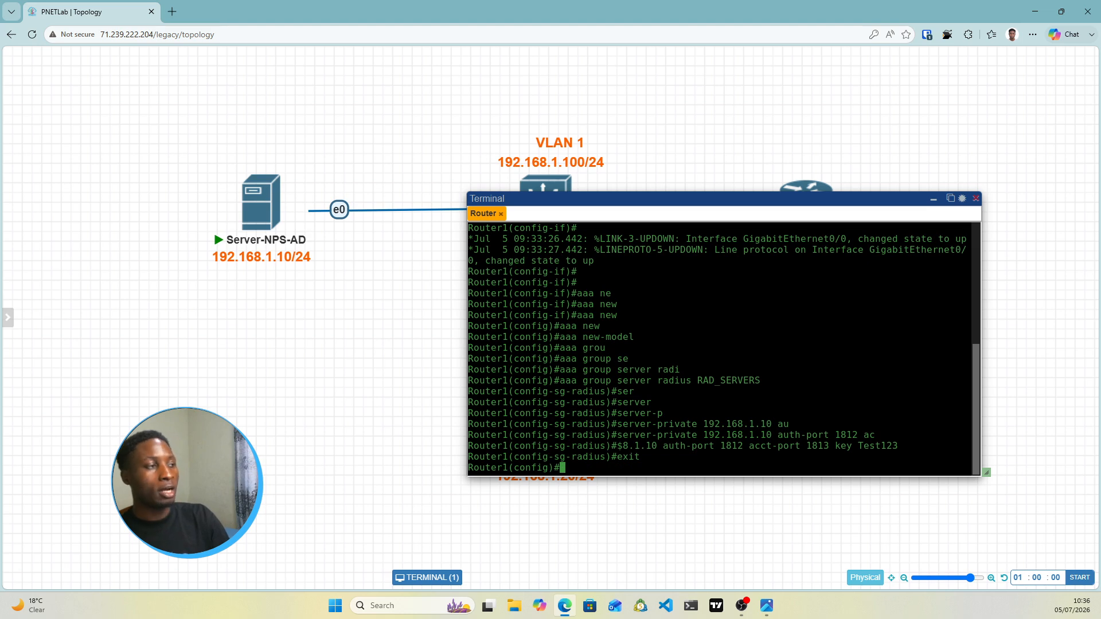
Apply 'aaa authentication login default group RAD_SERVERS local' on Router1
text(aa)
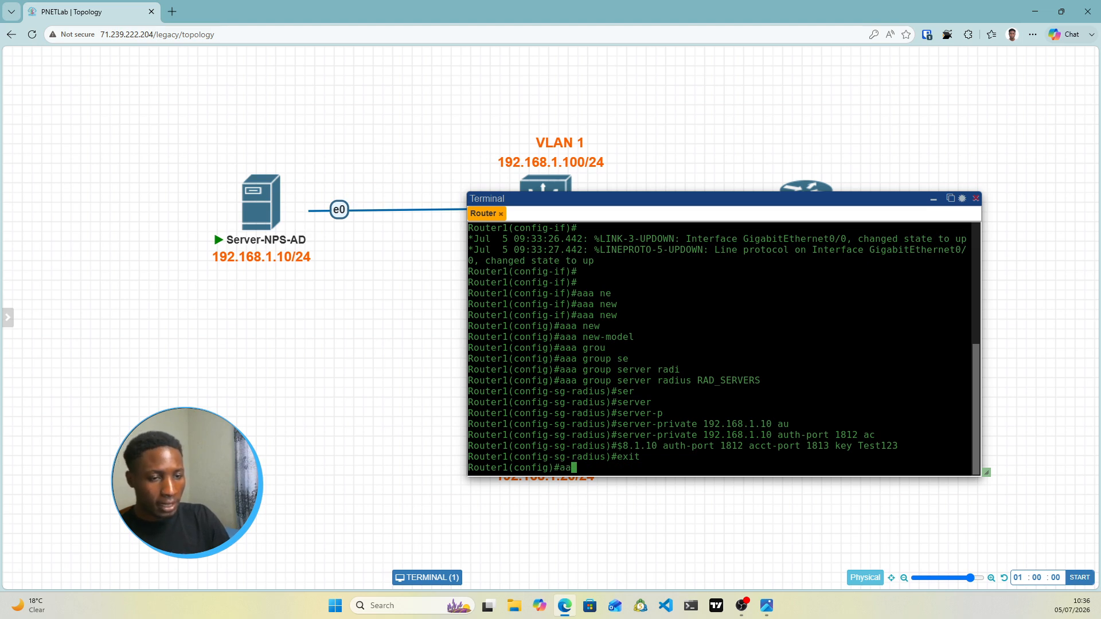
text(a authi)
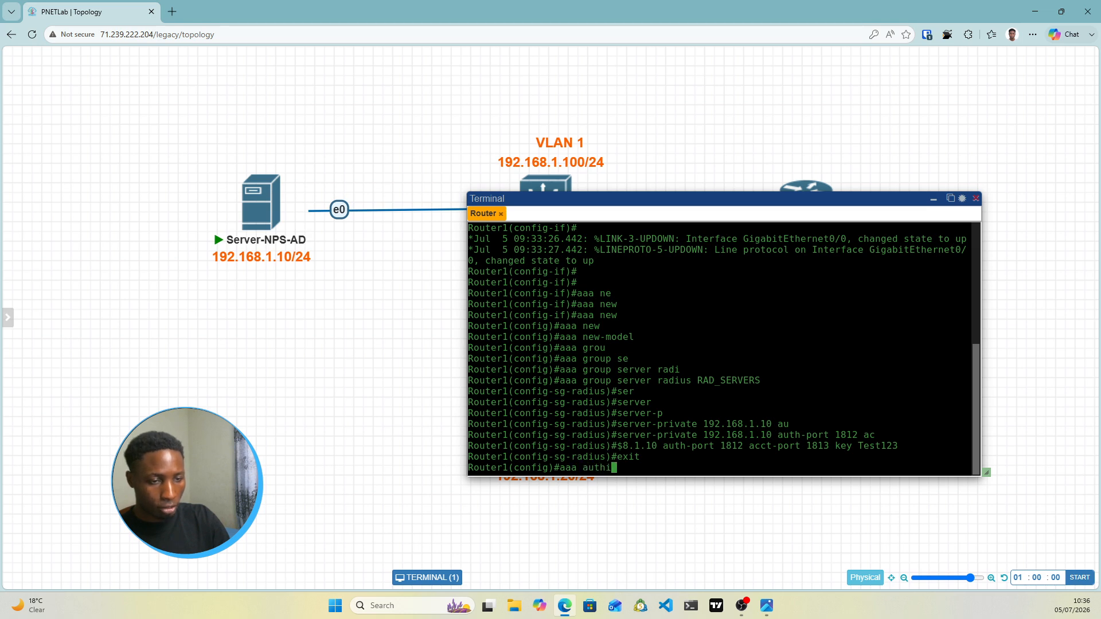
key(Tab)
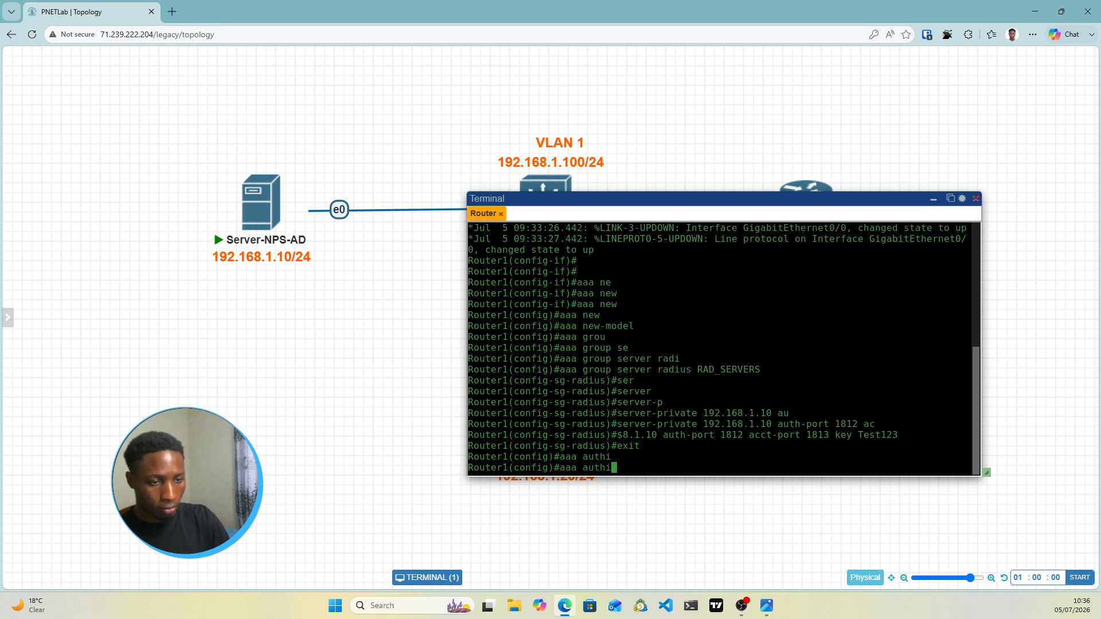
key(BackSpace)
text(e)
key(Tab)
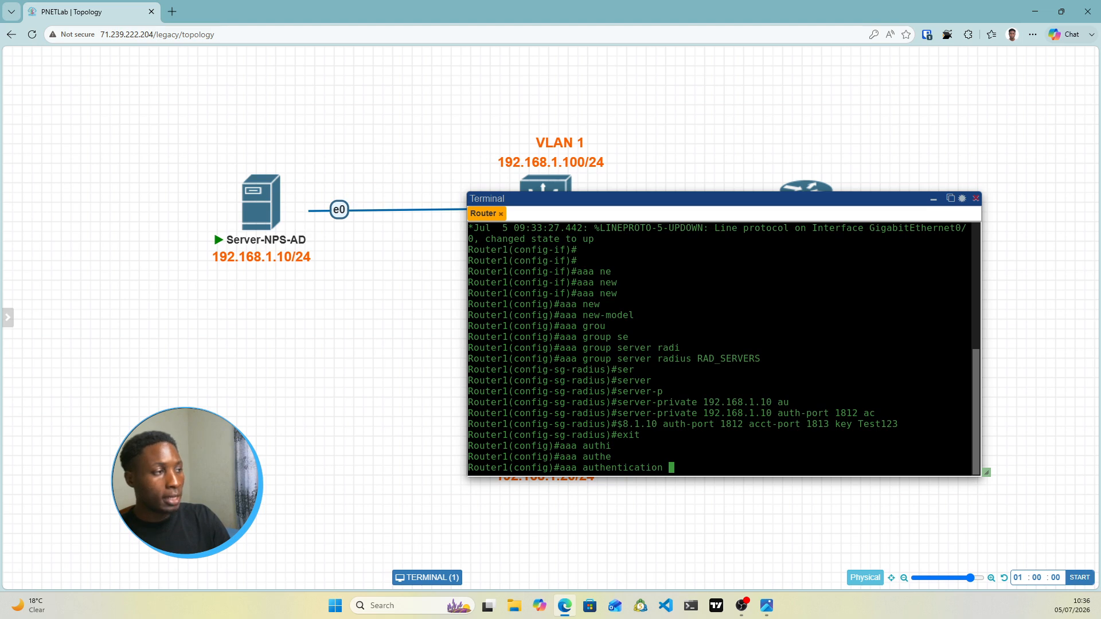
text(log)
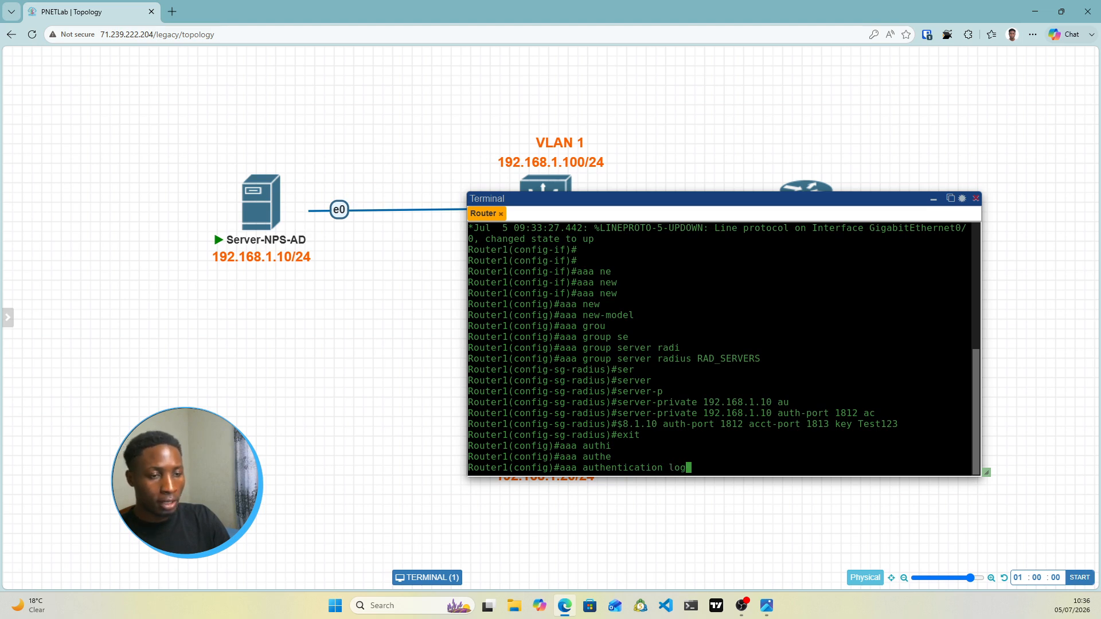
key(Tab)
text(defg)
key(BackSpace)
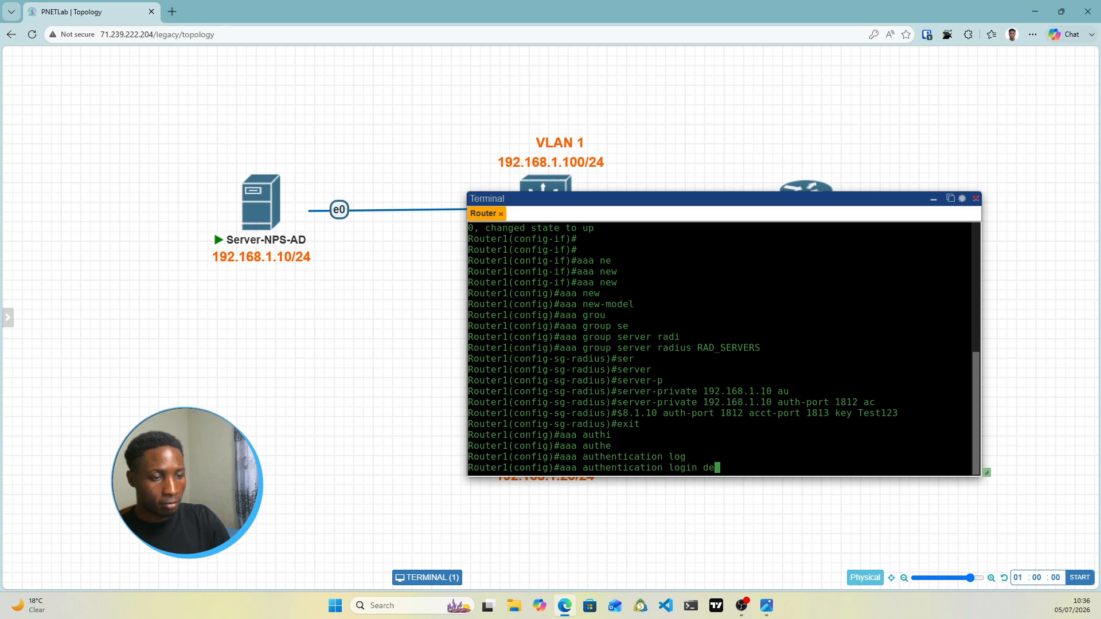
text(u)
key(Tab)
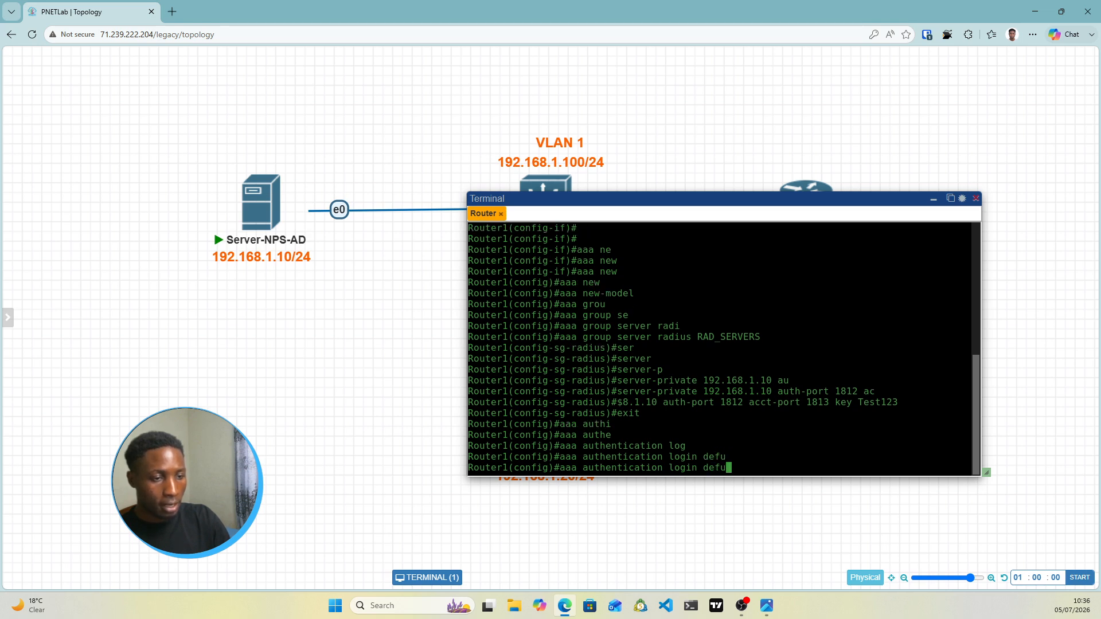
key(BackSpace)
text(au)
key(Tab)
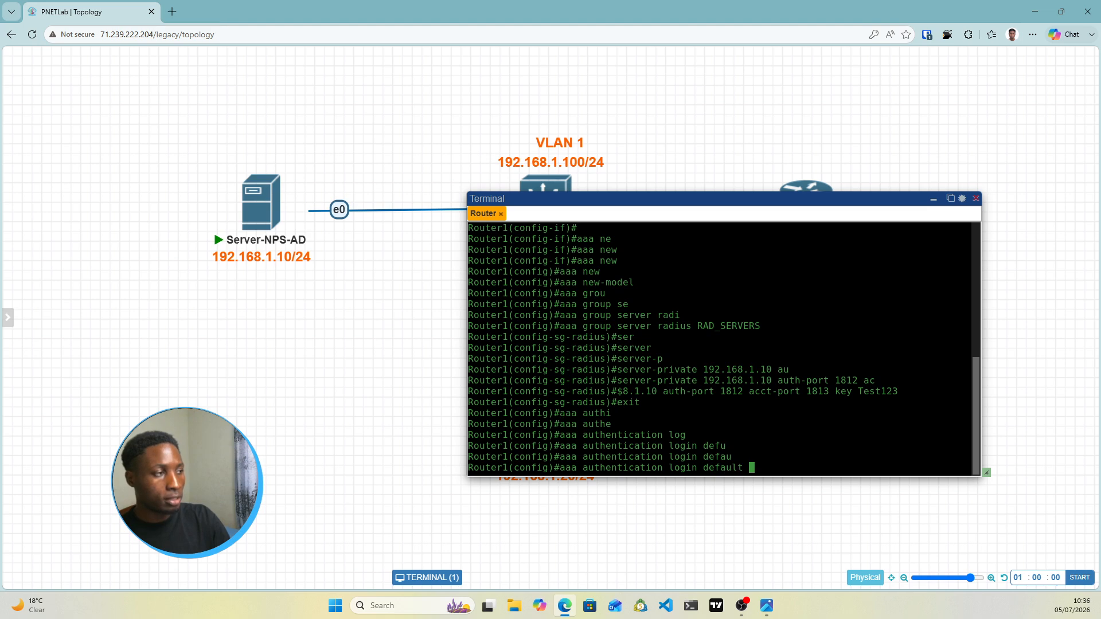
text(gro)
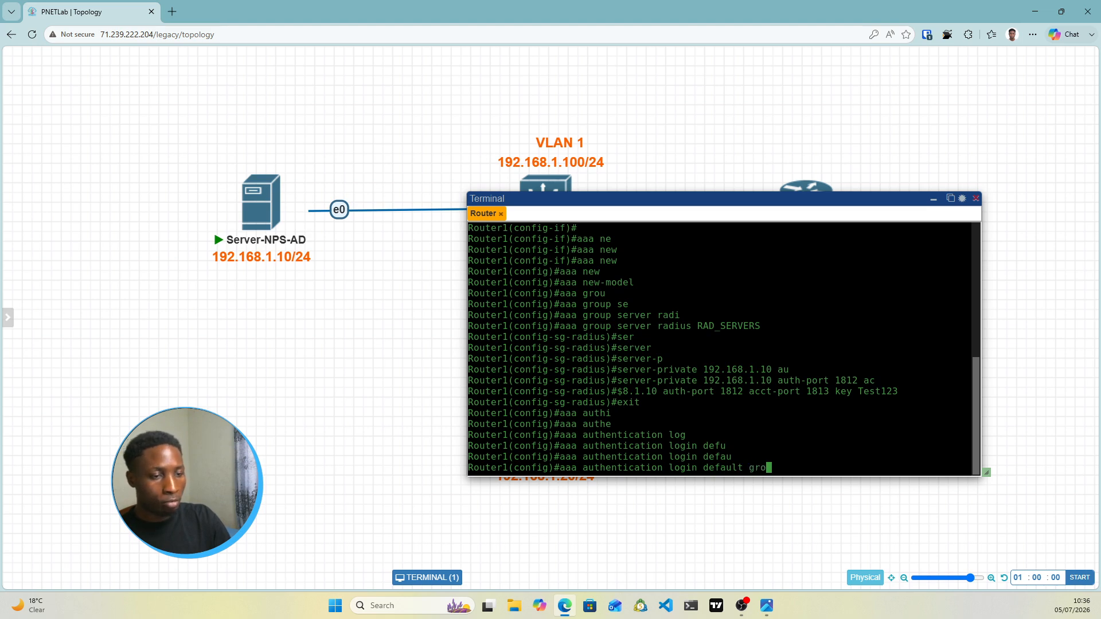
key(Tab)
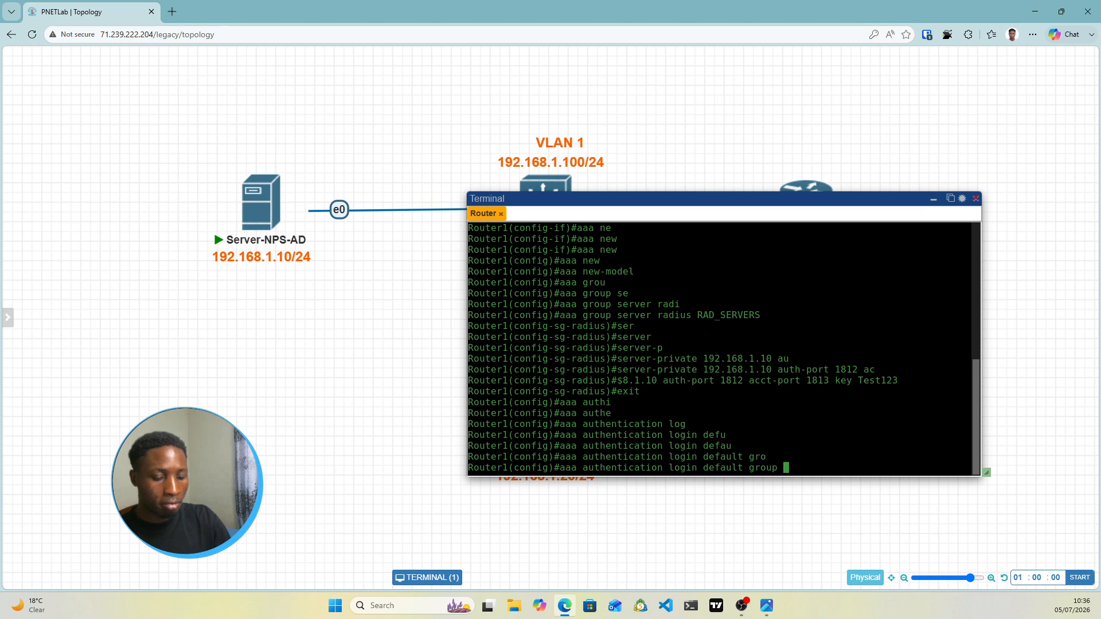
text(R)
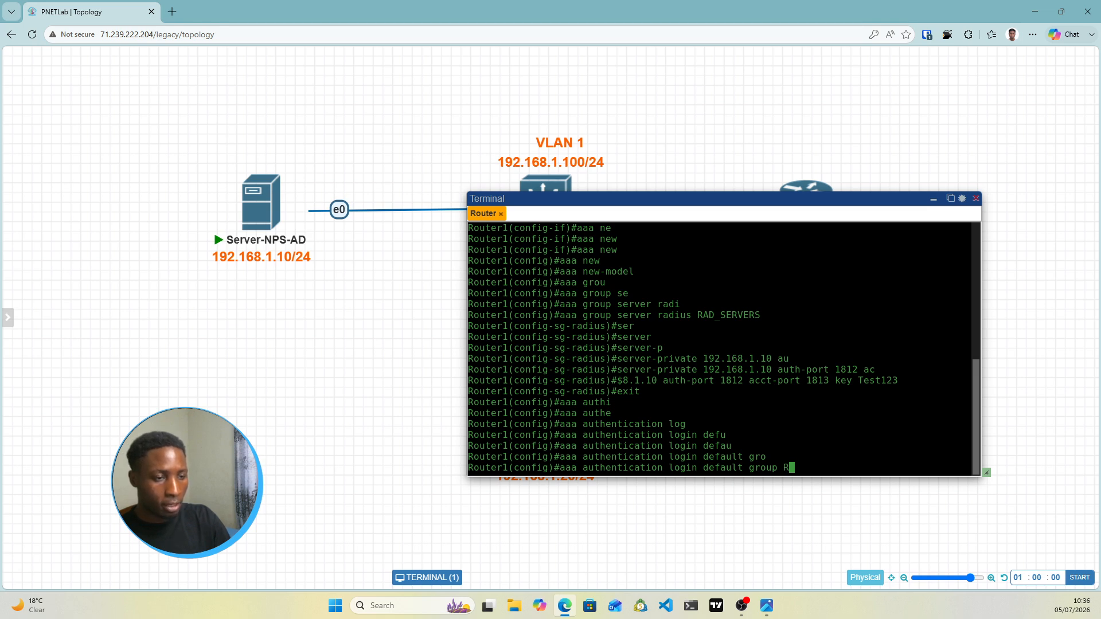
text(AD)
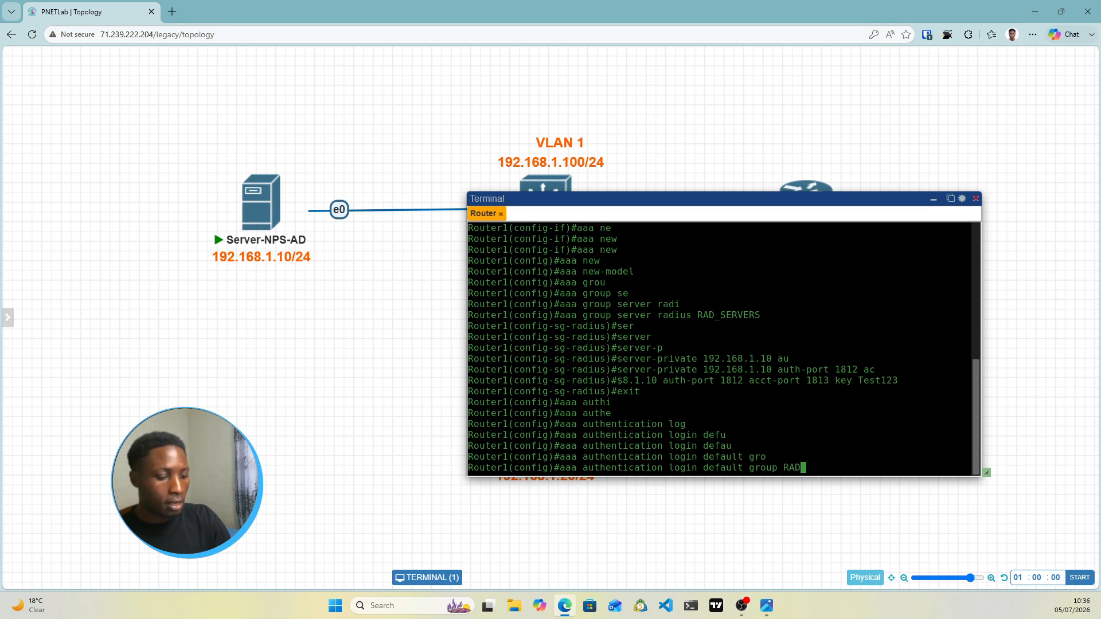
text(_SERV)
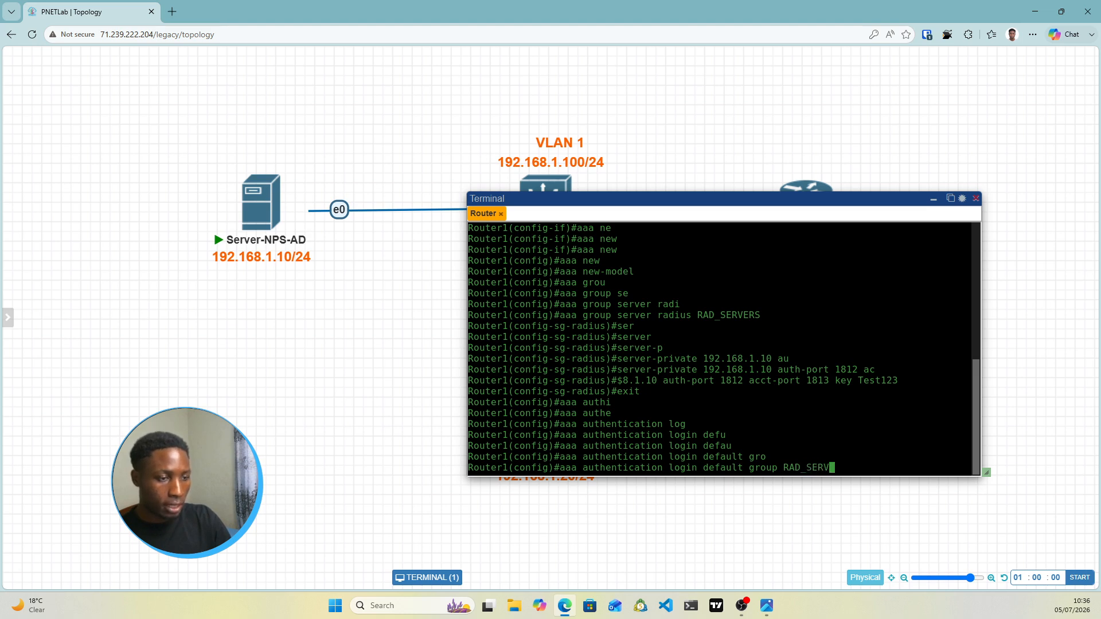
text(ERS)
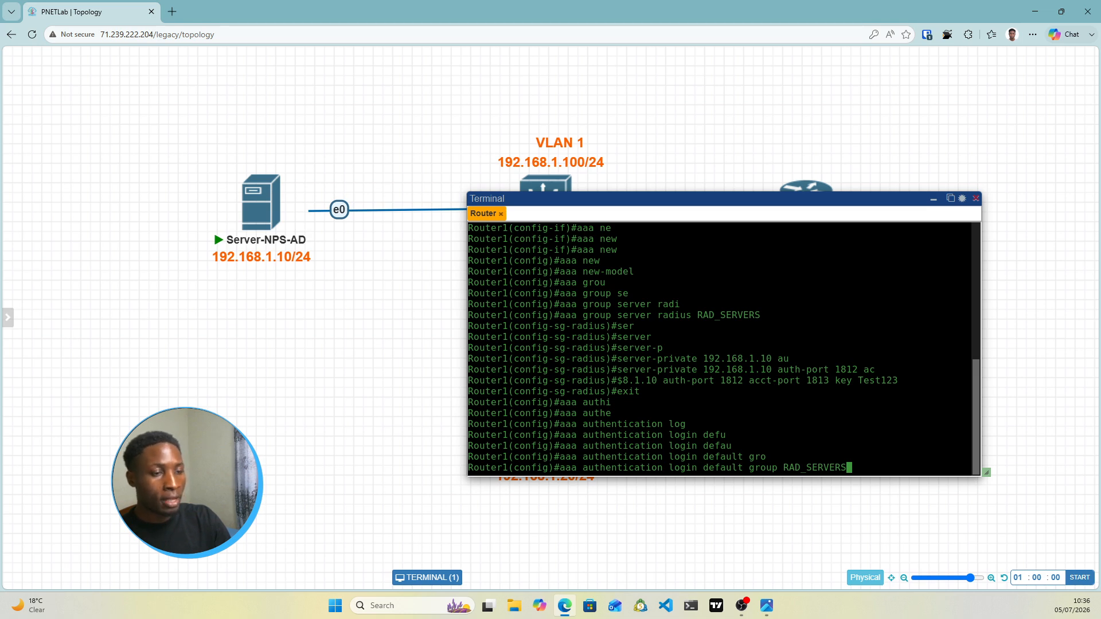
text( local)
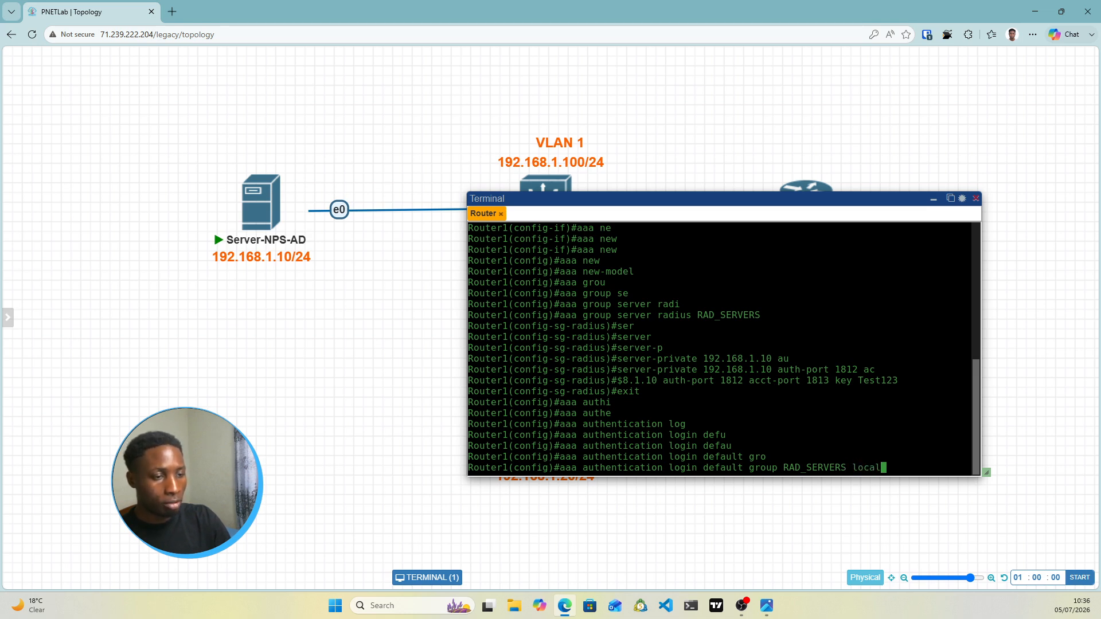
key(Return)
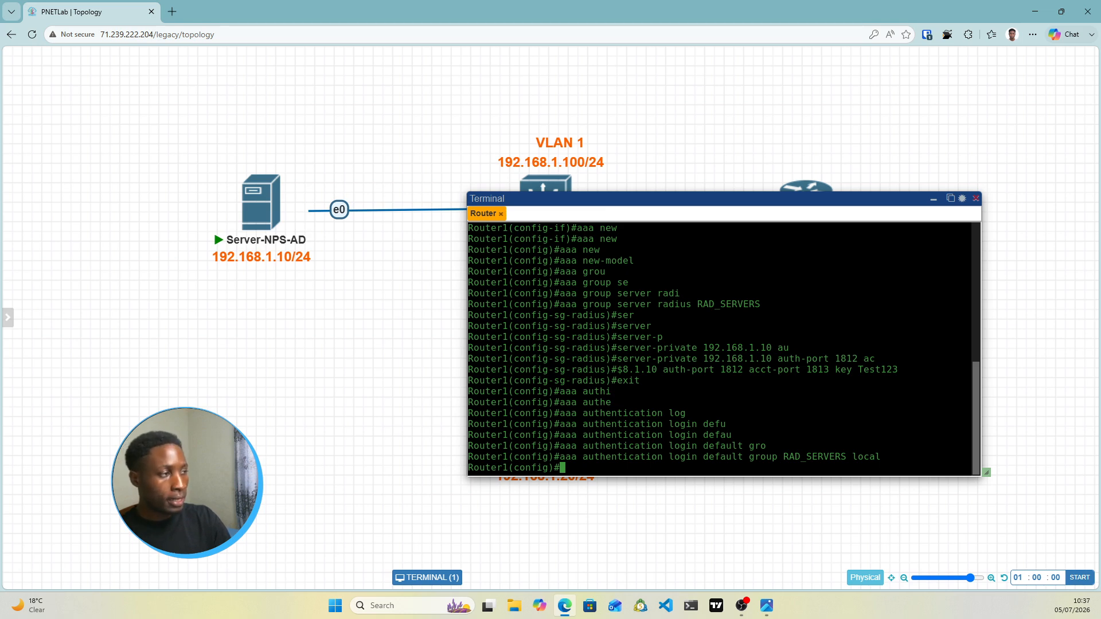
text(aaa)
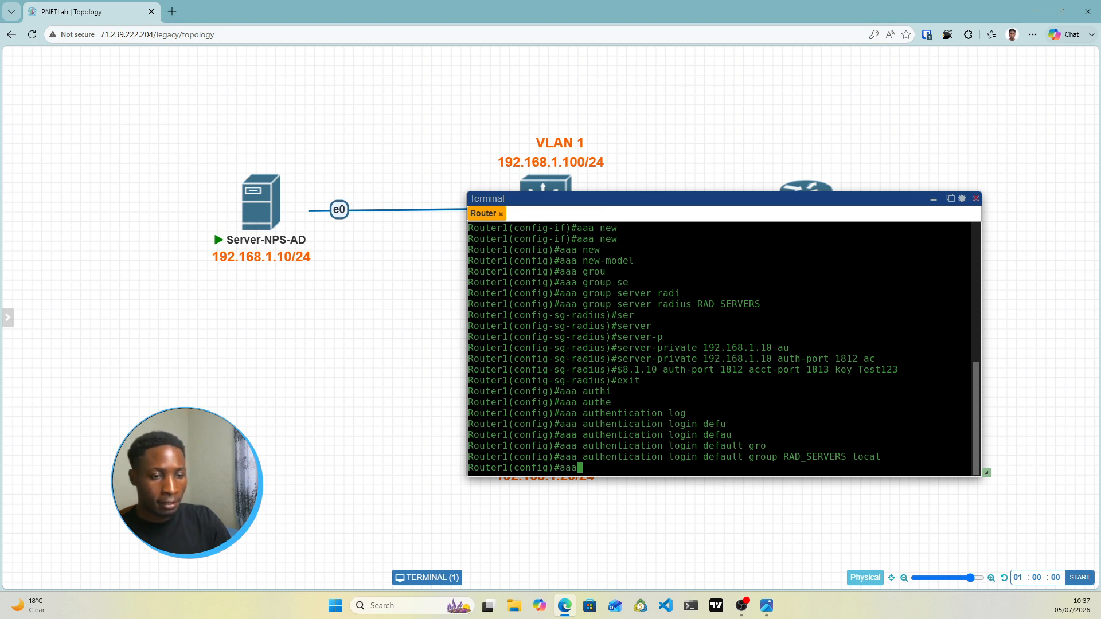
text( au)
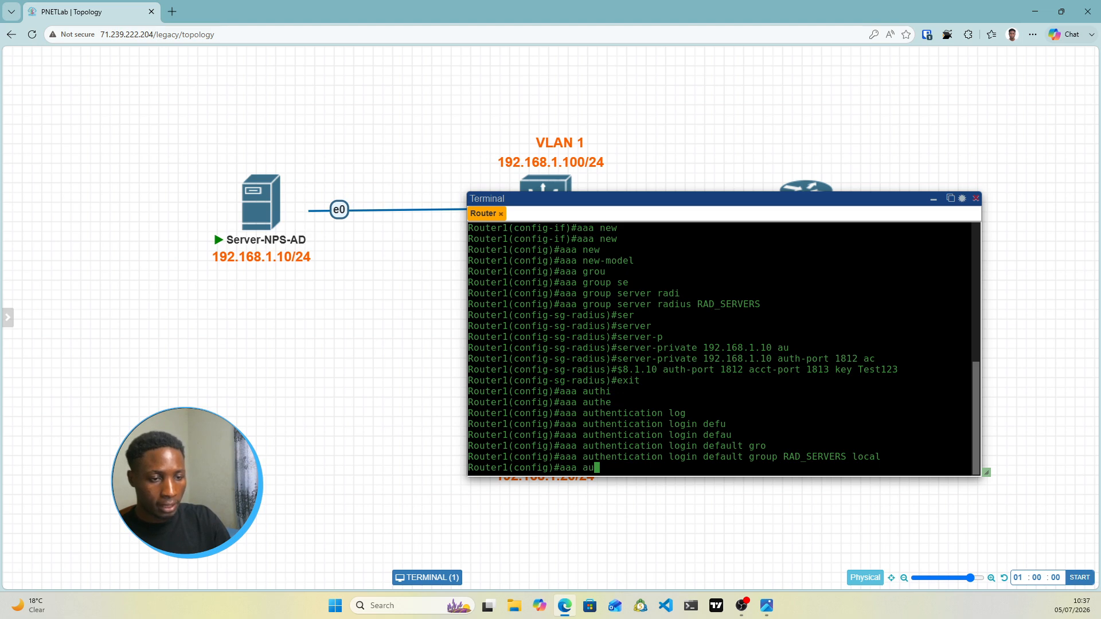
text(thentica)
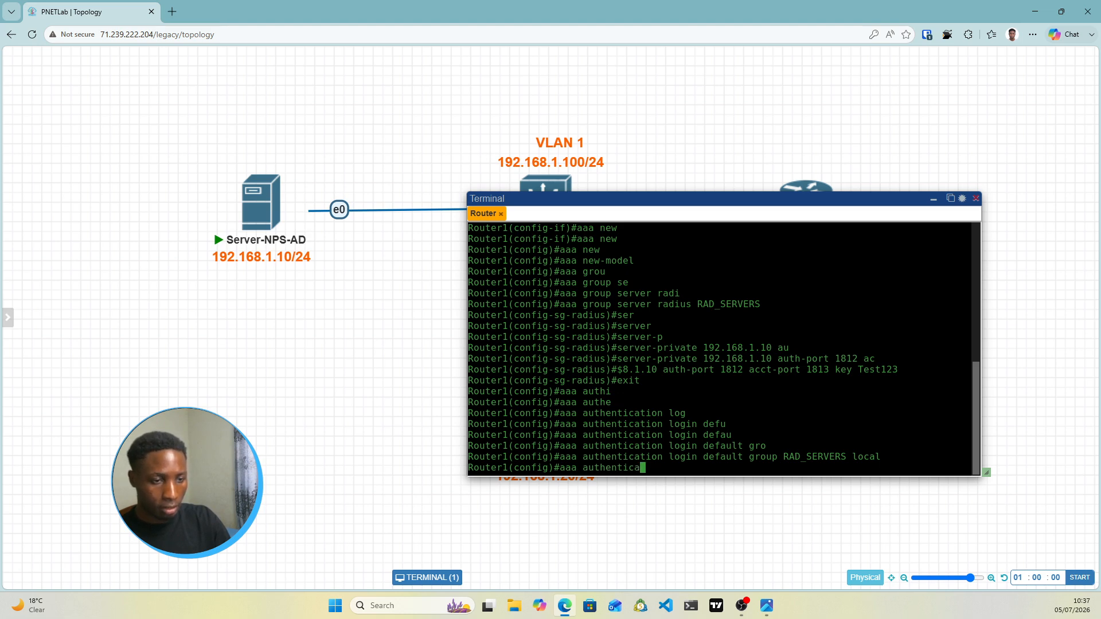
text(tio)
Apply 'aaa authorization exec default group RAD_SERVERS local if-authenticated' on Router1
key(BackSpace)
key(BackSpace)
key(BackSpace)
key(BackSpace)
key(BackSpace)
key(BackSpace)
key(BackSpace)
key(BackSpace)
key(BackSpace)
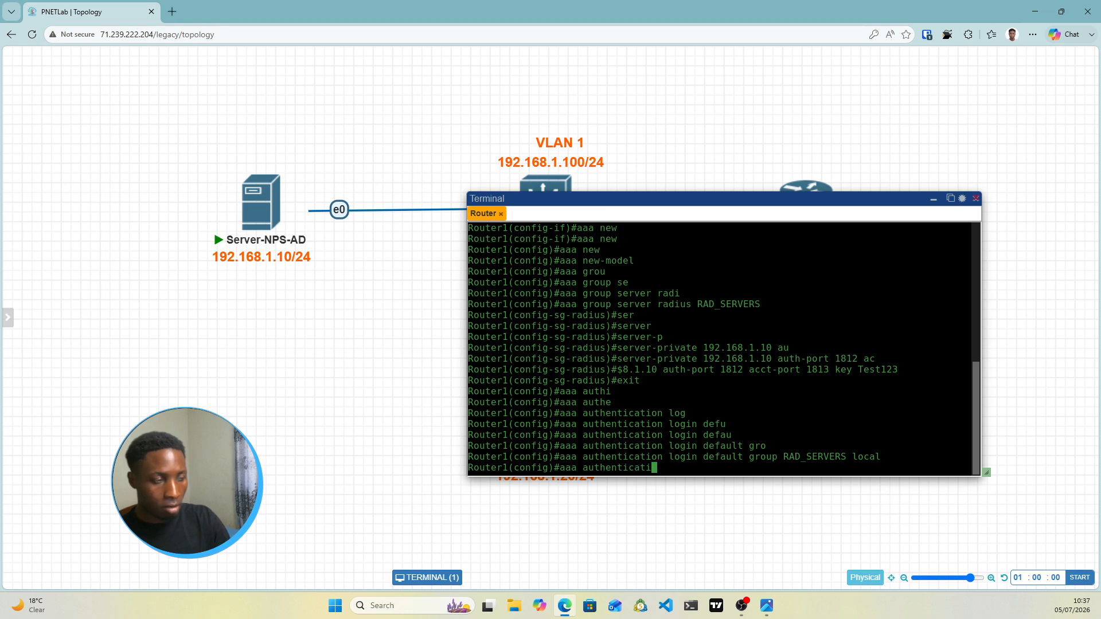
key(BackSpace)
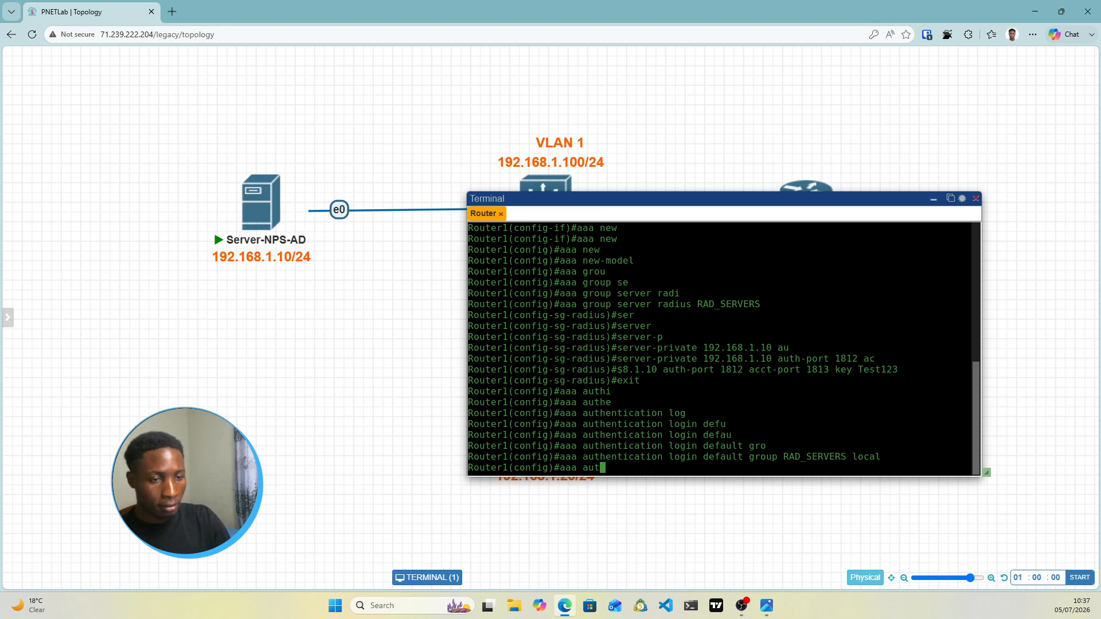
text(horiza)
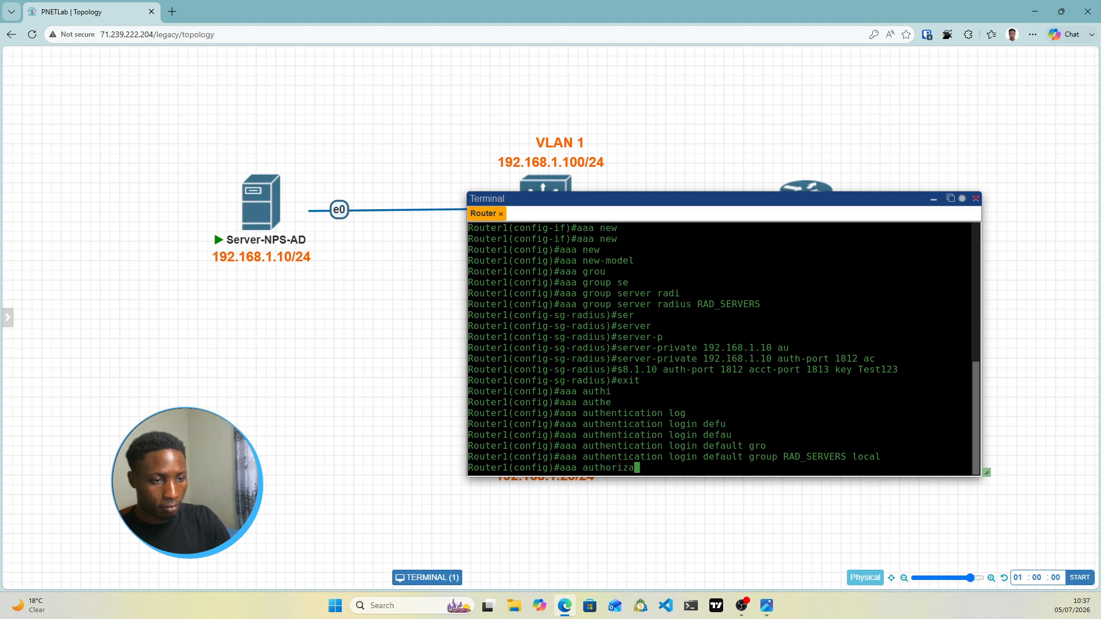
text(tion )
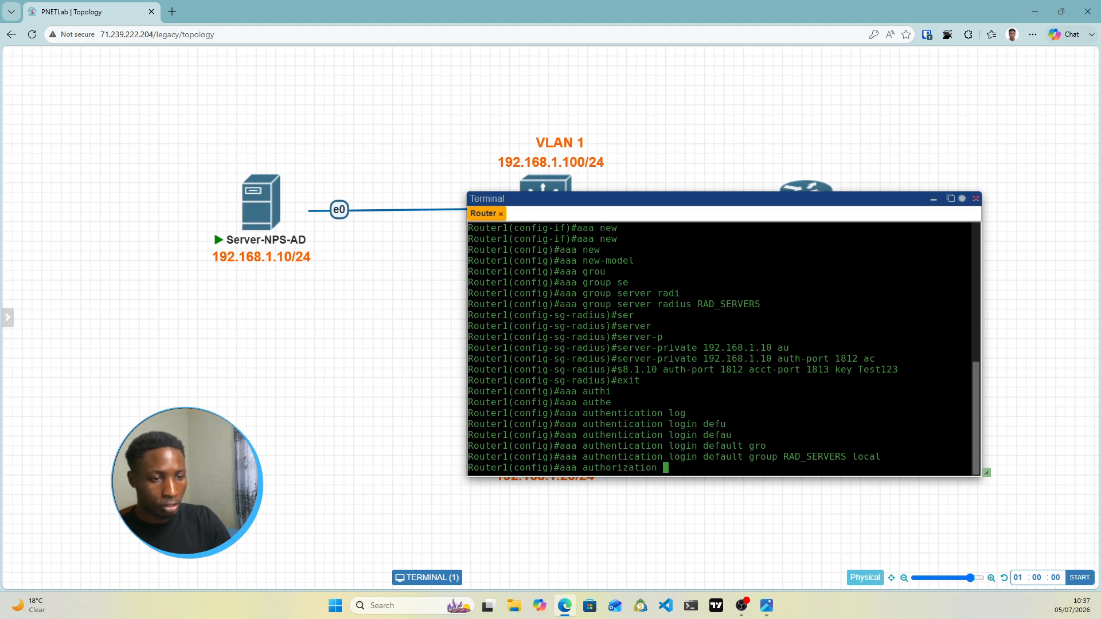
text(ex)
key(Tab)
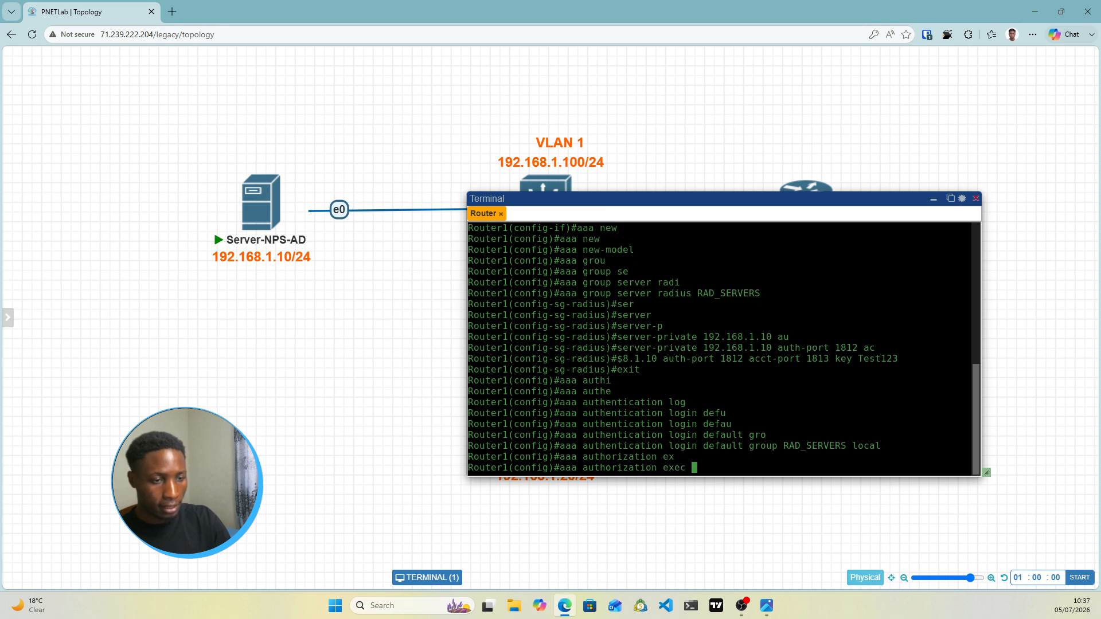
text(de)
key(Tab)
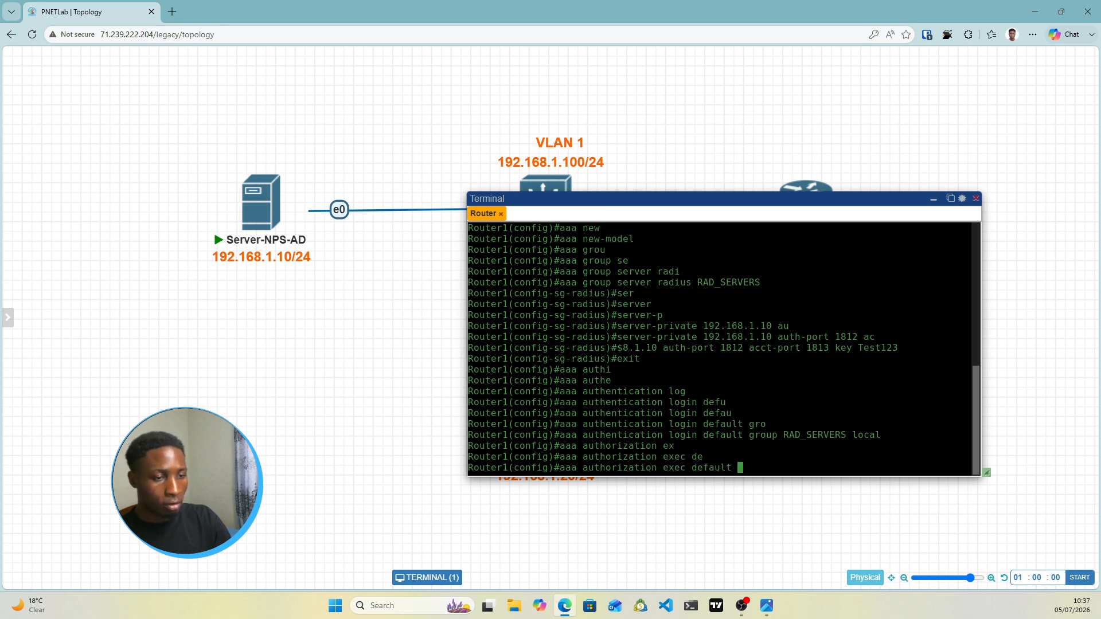
text(group)
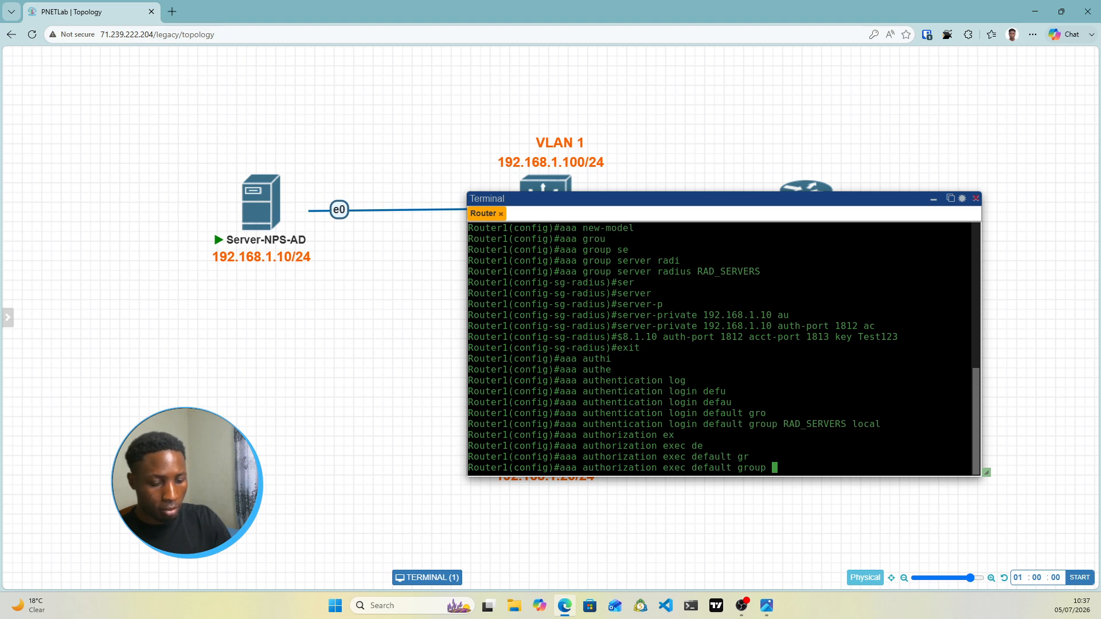
text(R)
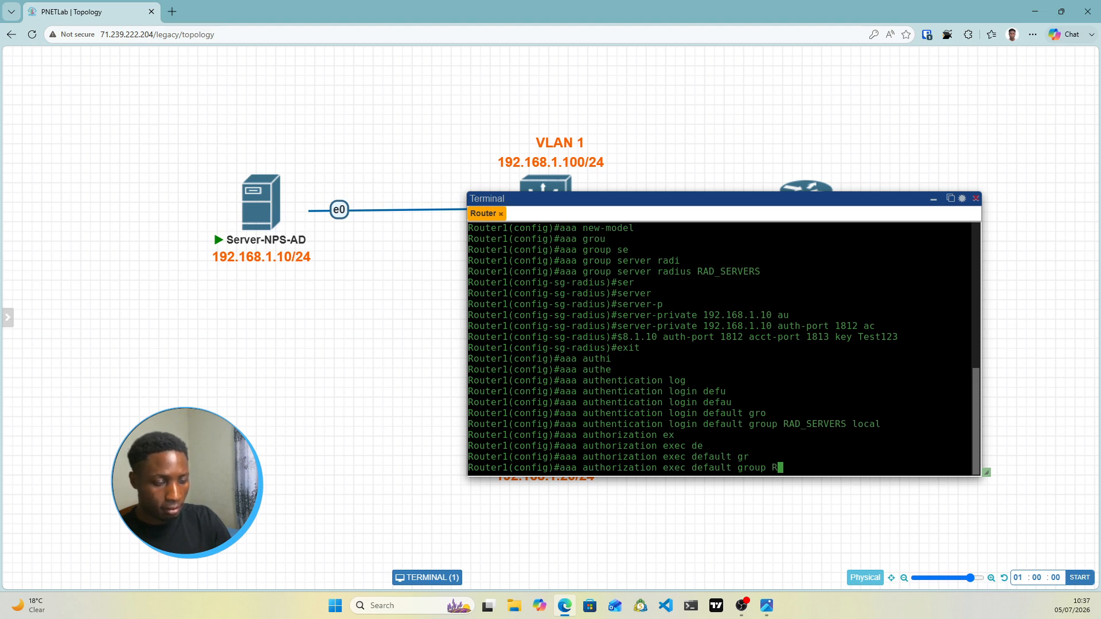
text(AD_)
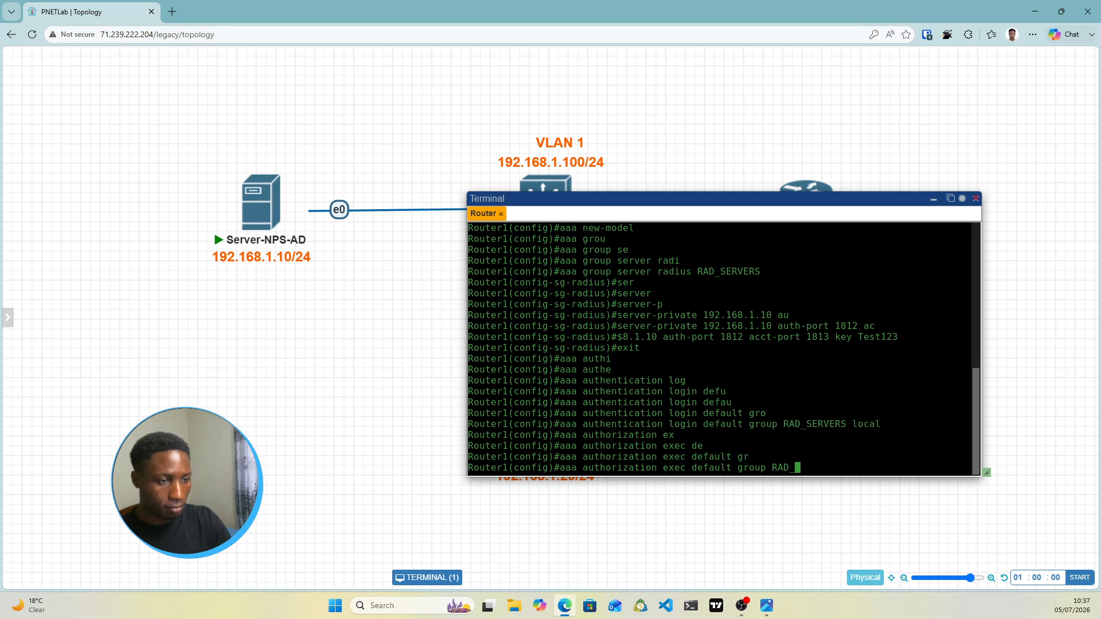
text(SERVERS )
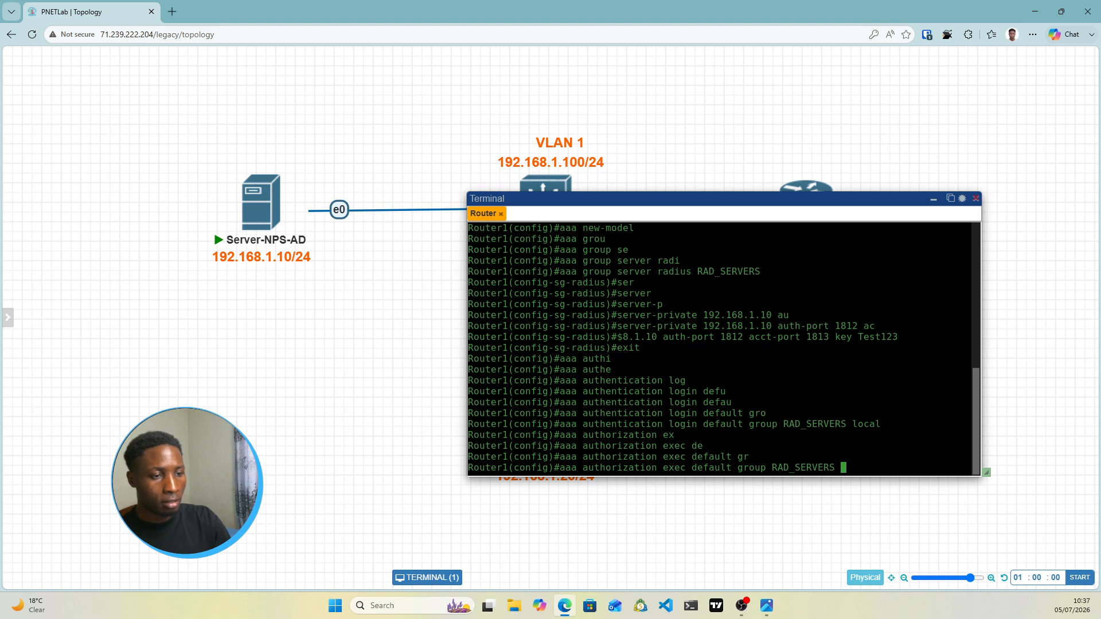
text(local)
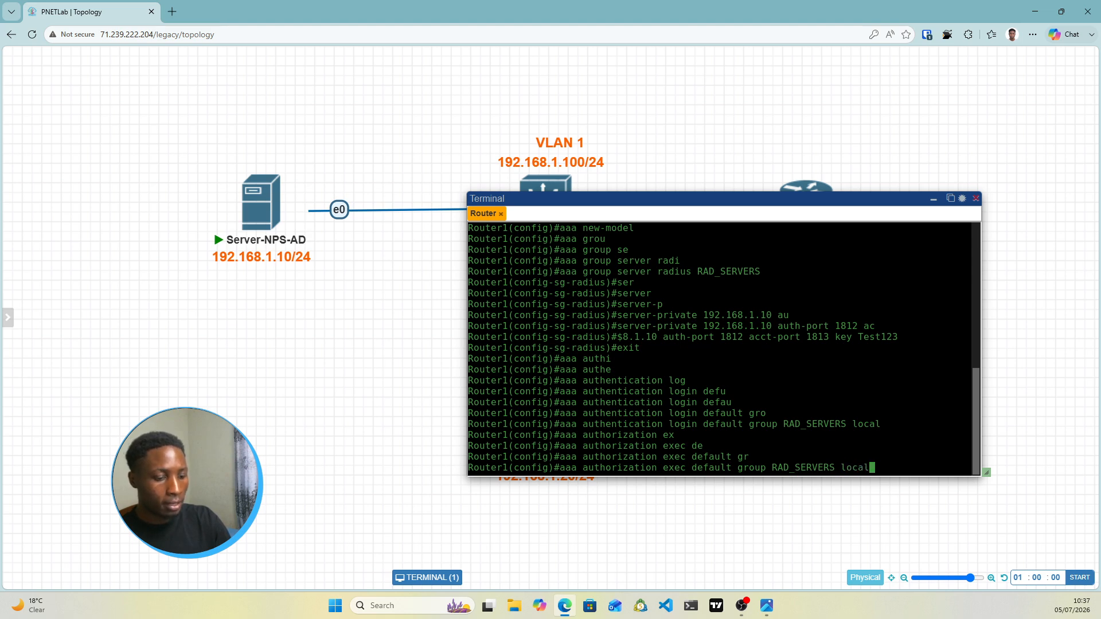
text( if)
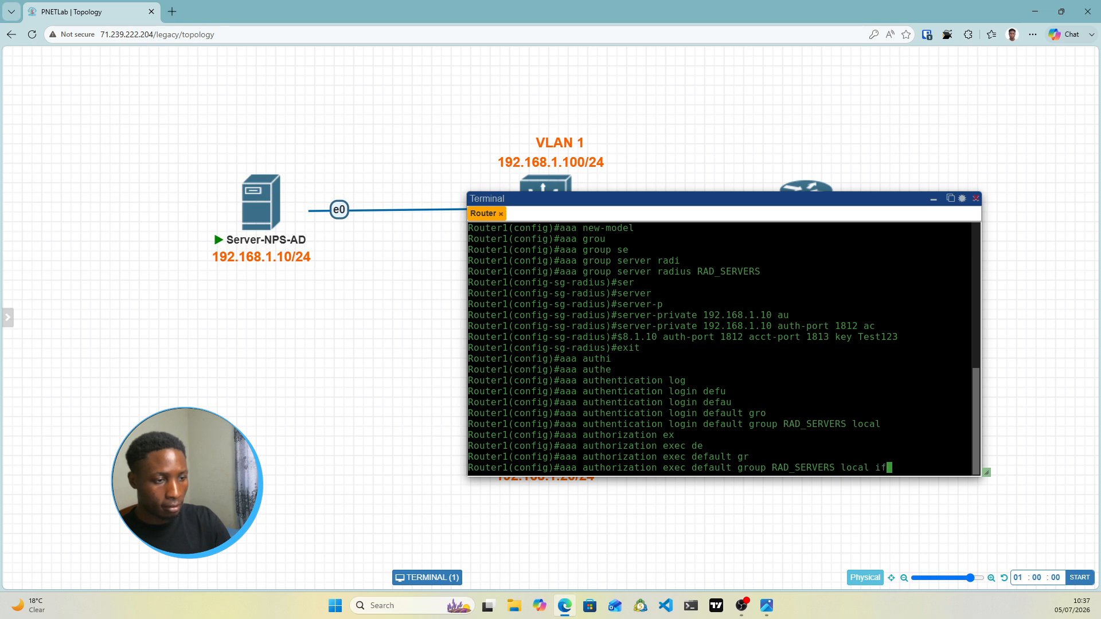
key(Tab)
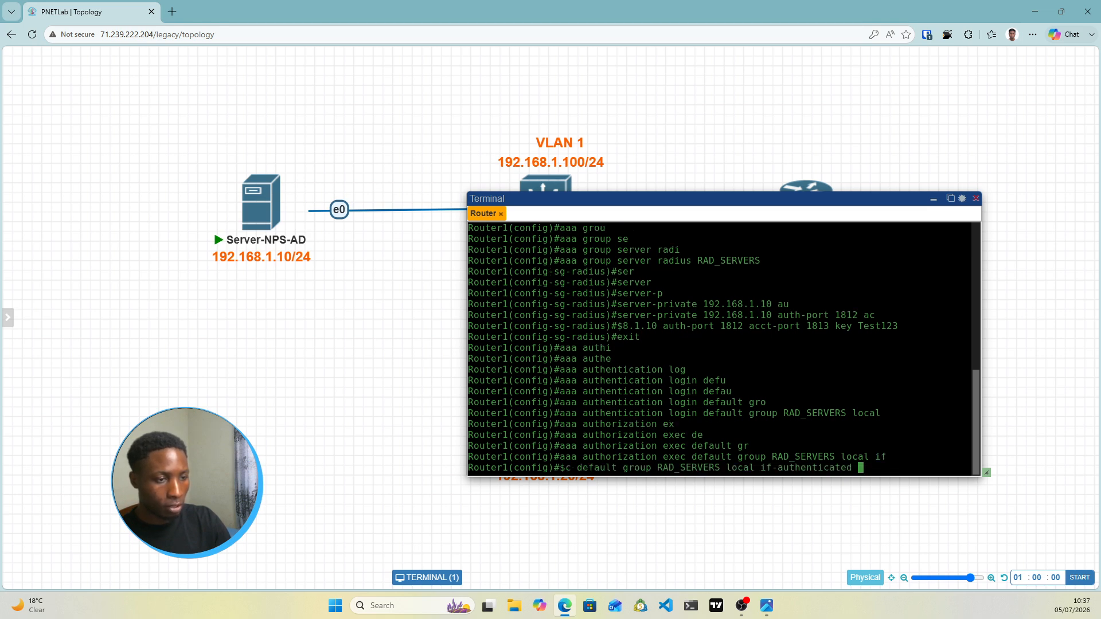
key(Return)
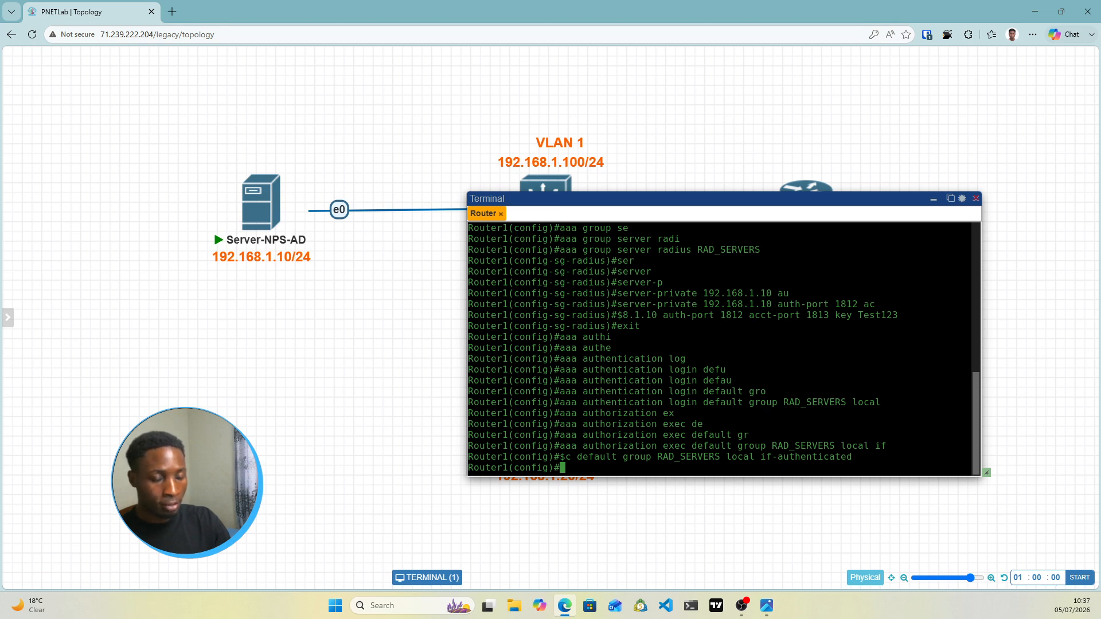
key(Return)
key(Return)
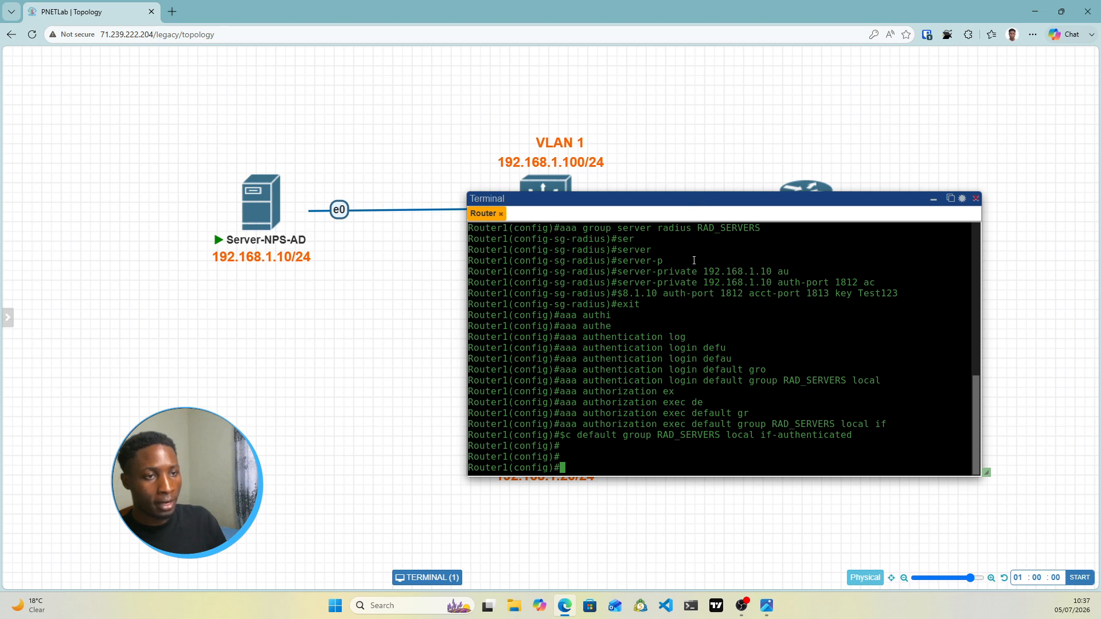
Apply 'aaa authorization console' on Router1, correcting an initial authentication attempt
drag(701, 199, 730, 251)
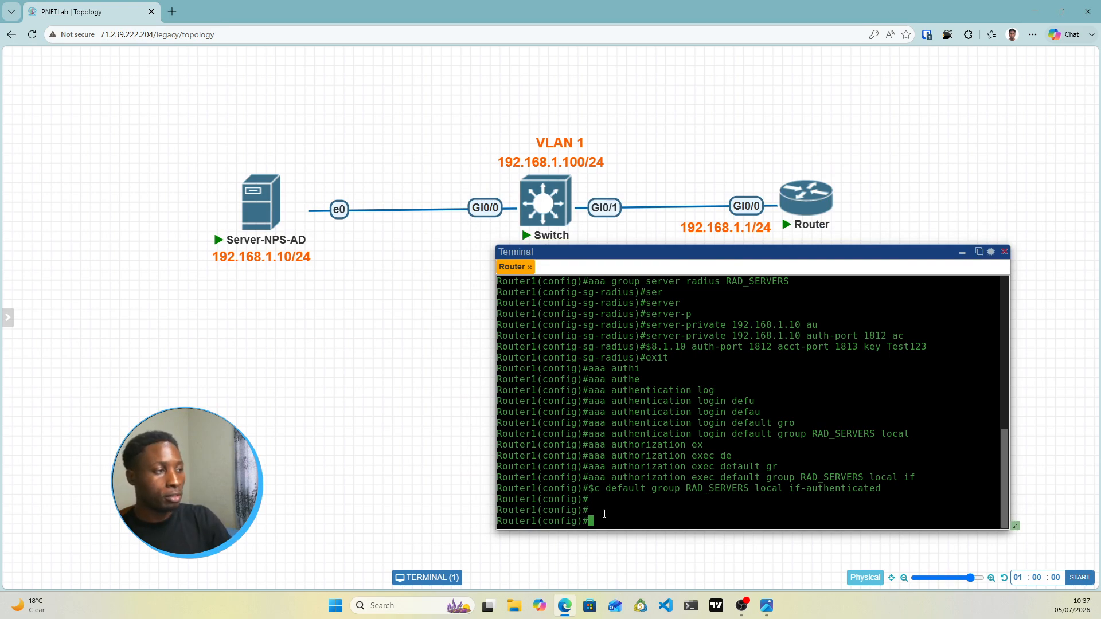
text(aa)
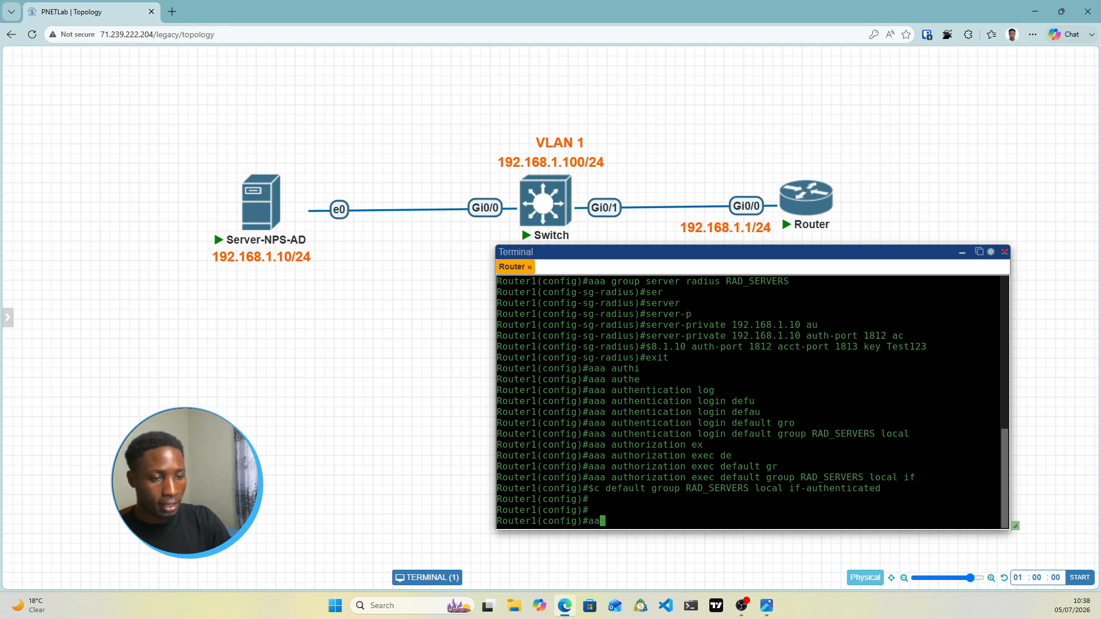
text(a authen)
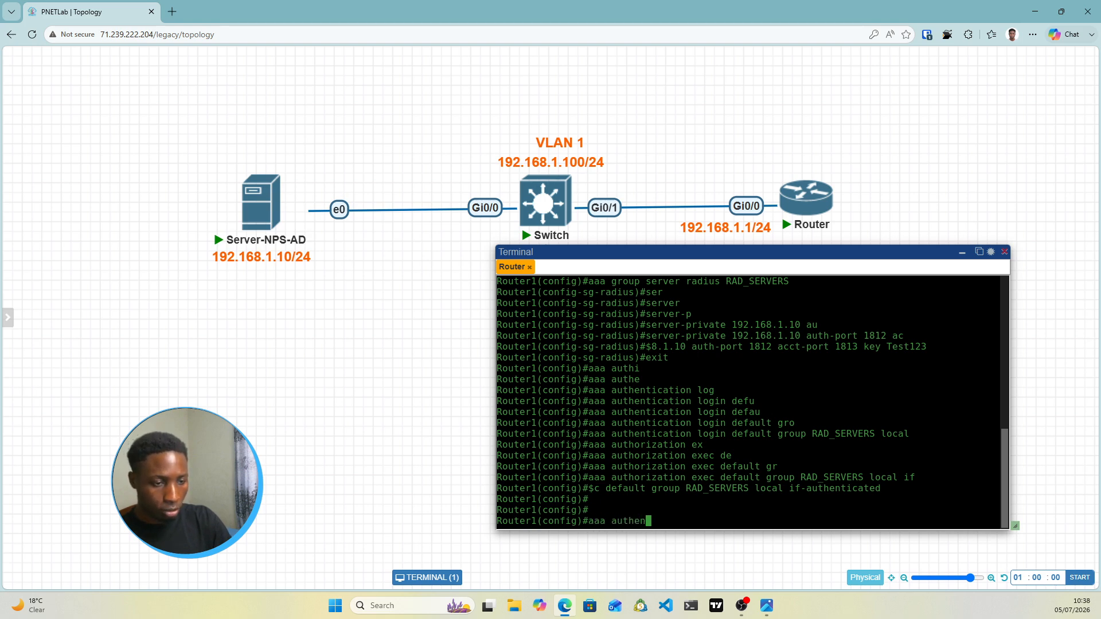
key(Tab)
text(co)
key(Tab)
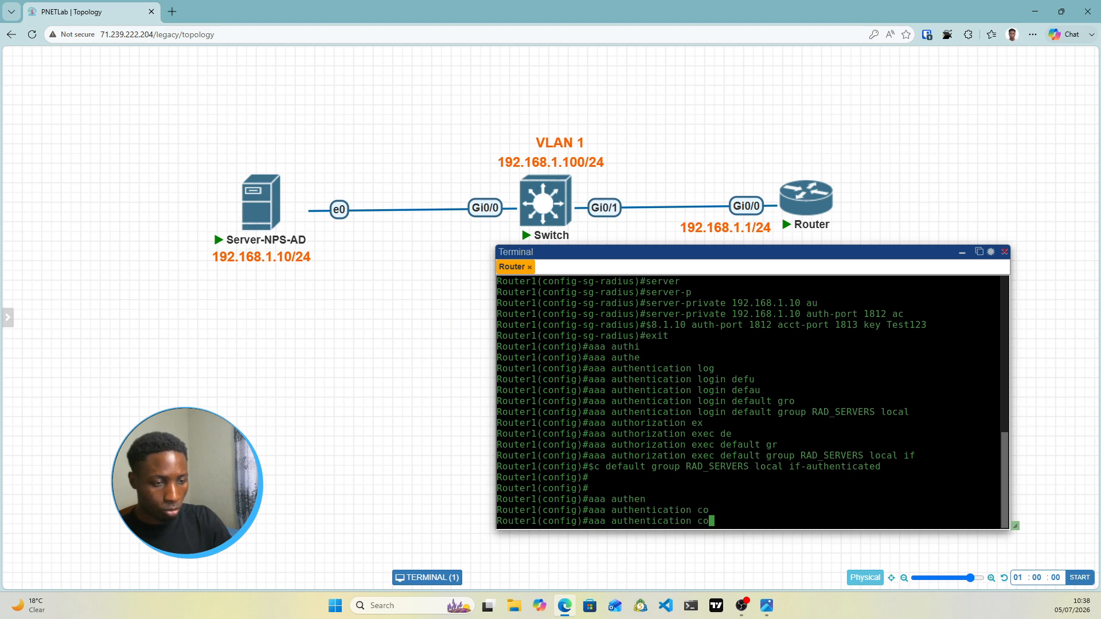
text(n)
key(Tab)
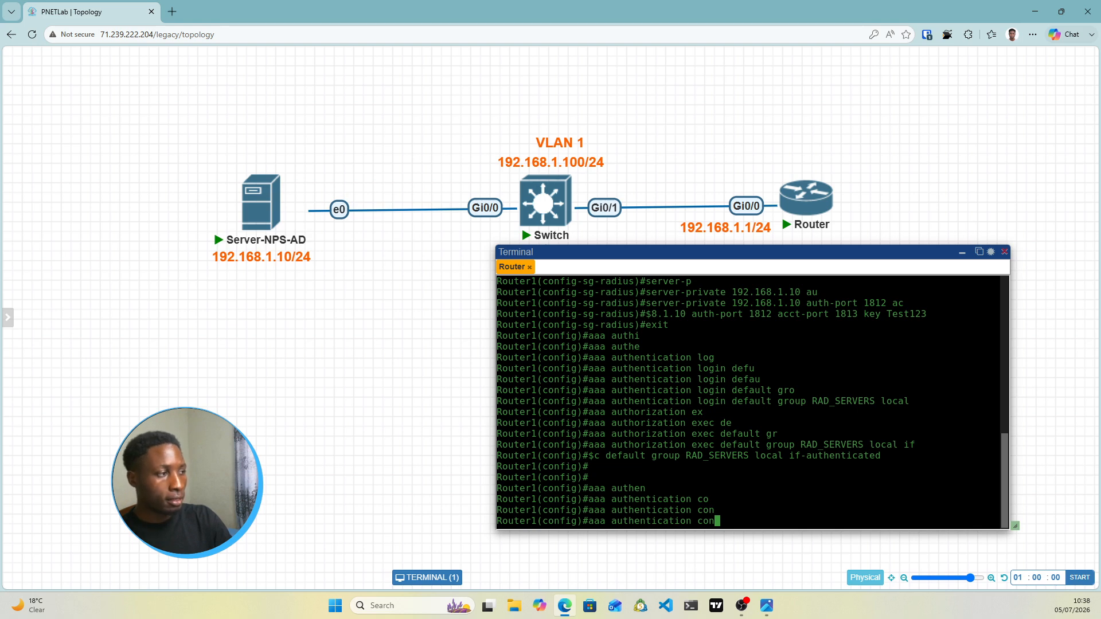
key(BackSpace)
key(BackSpace)
key(BackSpace)
key(BackSpace)
key(BackSpace)
key(BackSpace)
key(BackSpace)
key(BackSpace)
key(BackSpace)
key(BackSpace)
key(BackSpace)
key(BackSpace)
key(BackSpace)
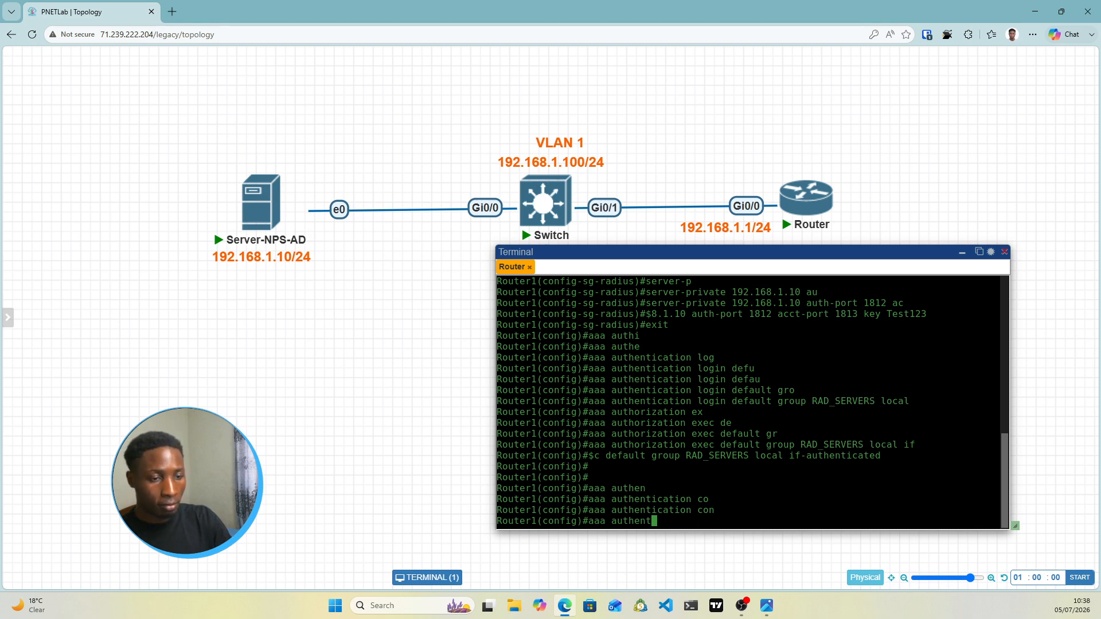
key(BackSpace)
text(ori)
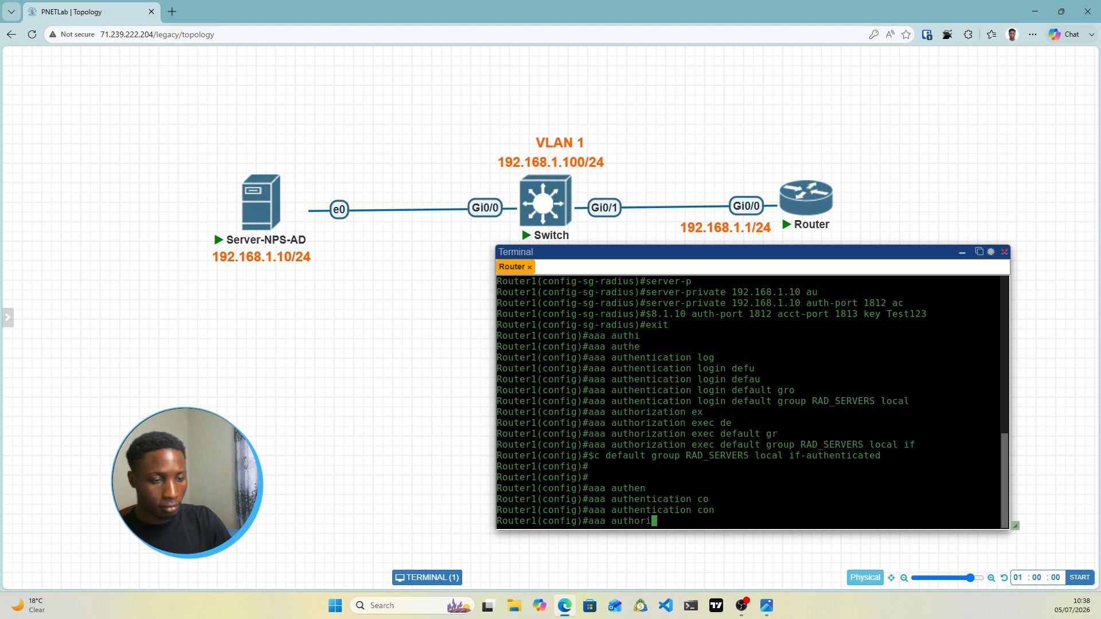
text(z)
key(Tab)
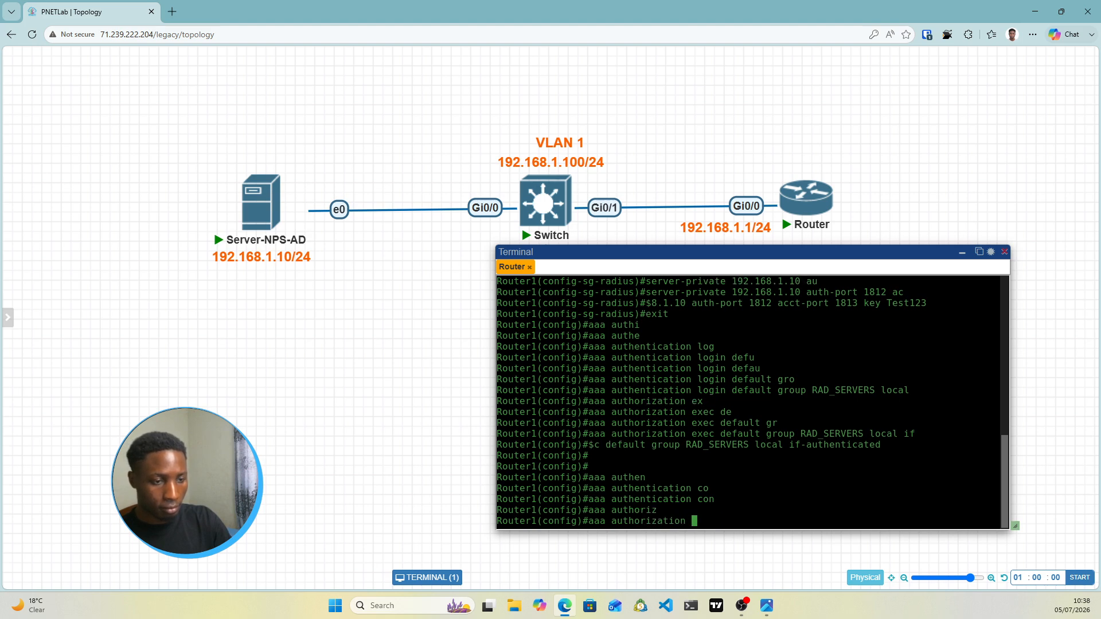
text(co)
key(Tab)
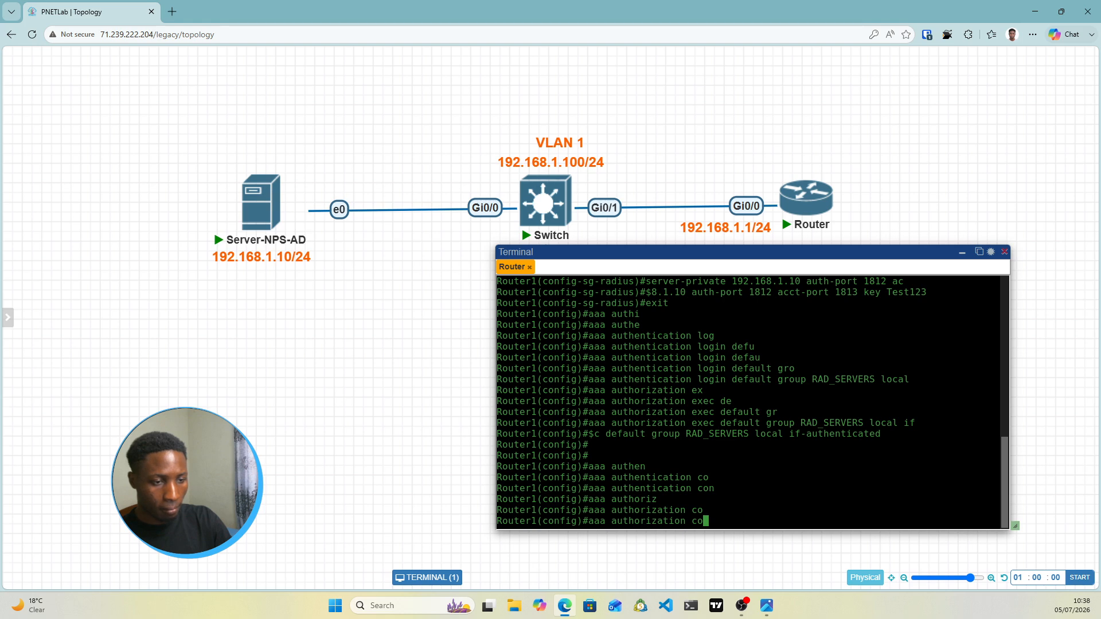
text(n)
key(Tab)
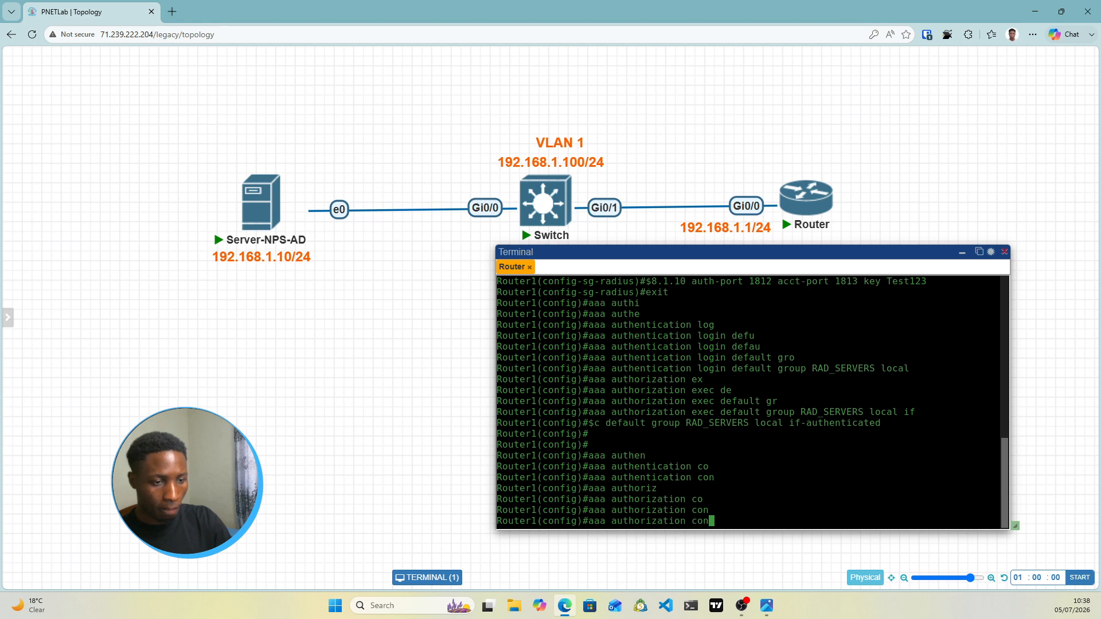
text(s)
key(Tab)
key(Return)
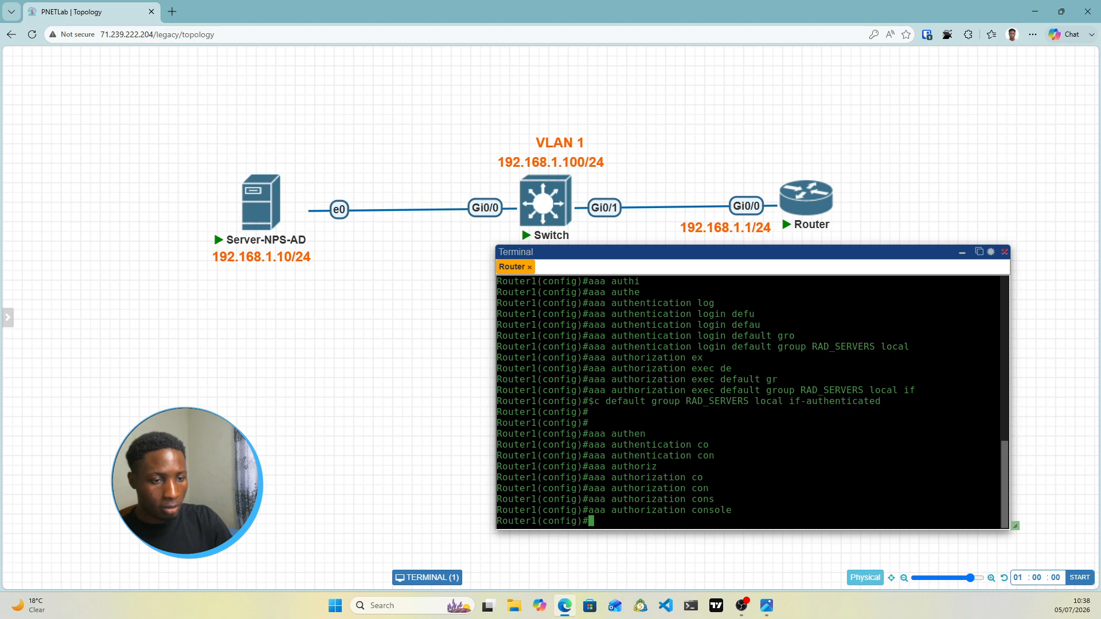
Add blank prompt lines and move the router terminal aside to reveal Admin-PC
key(Return)
key(Return)
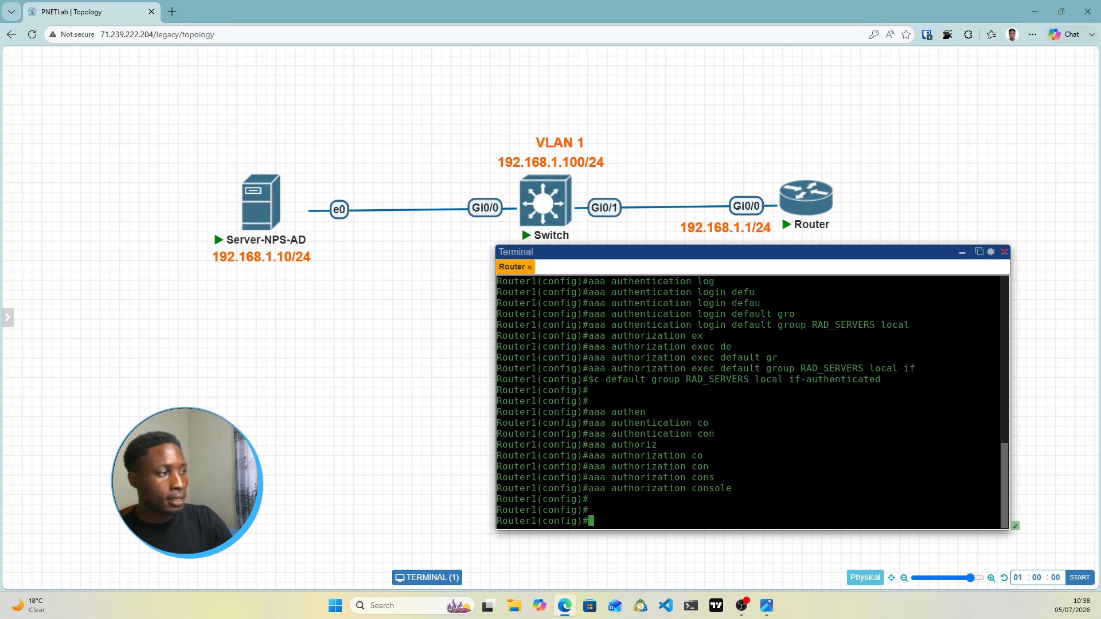
key(Return)
key(Return)
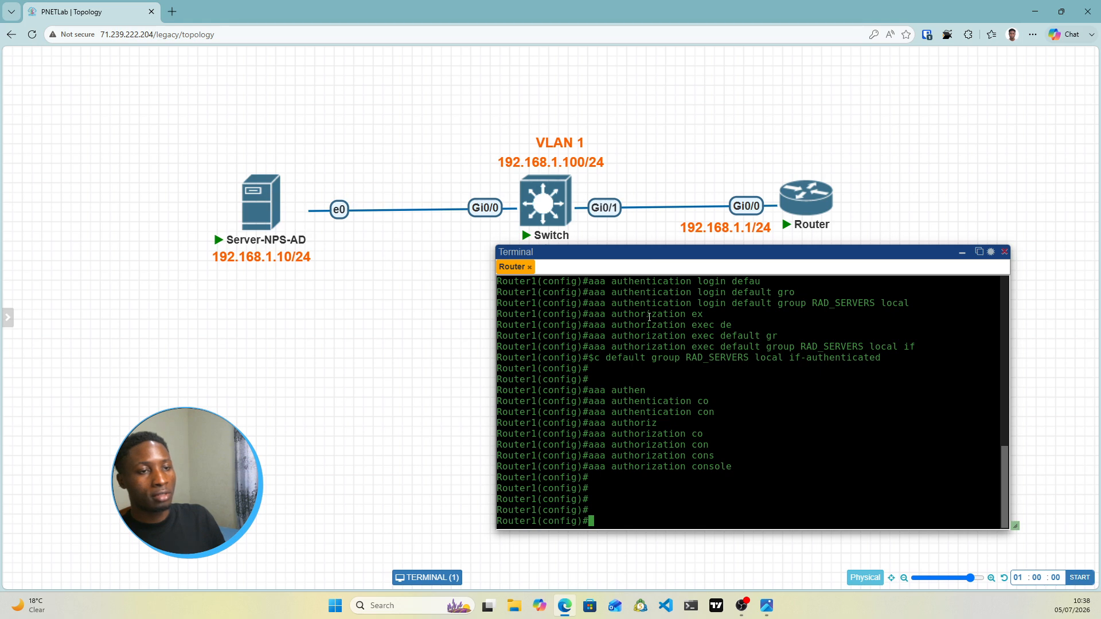
drag(643, 256, 748, 266)
mouse_move(812, 232)
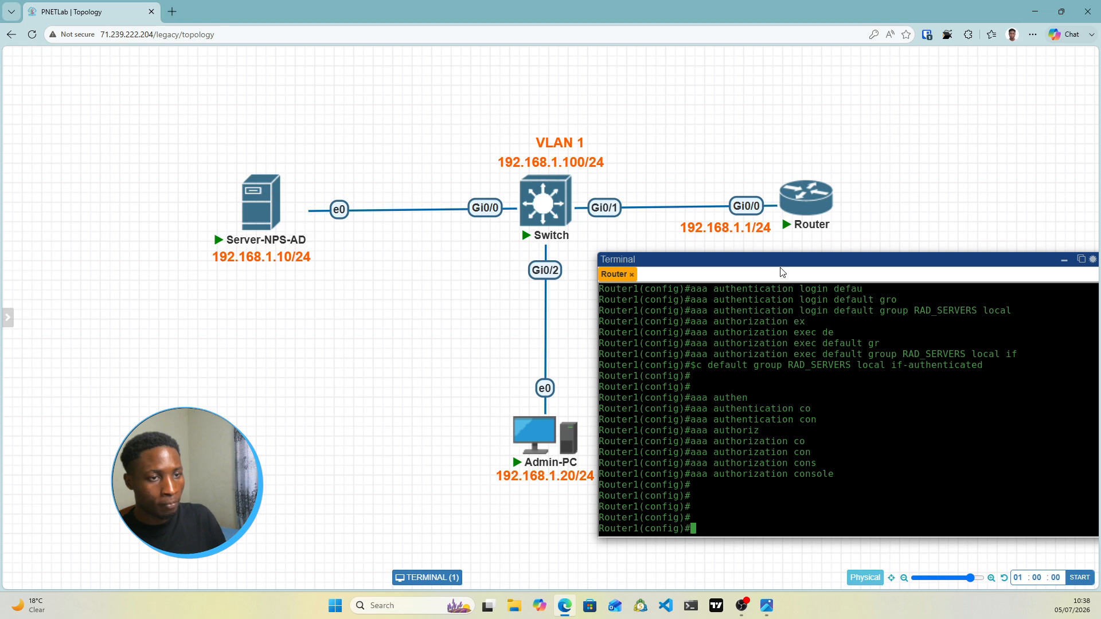
Centre the router terminal and enter a 'username admin' line at the config prompt
drag(786, 260, 641, 153)
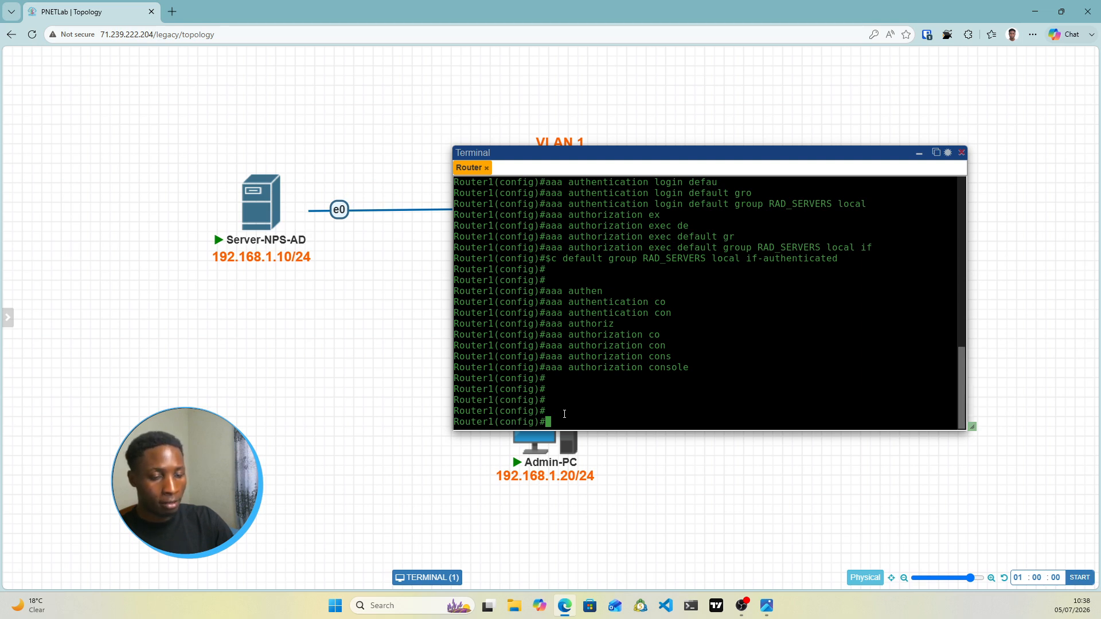
text(useranem)
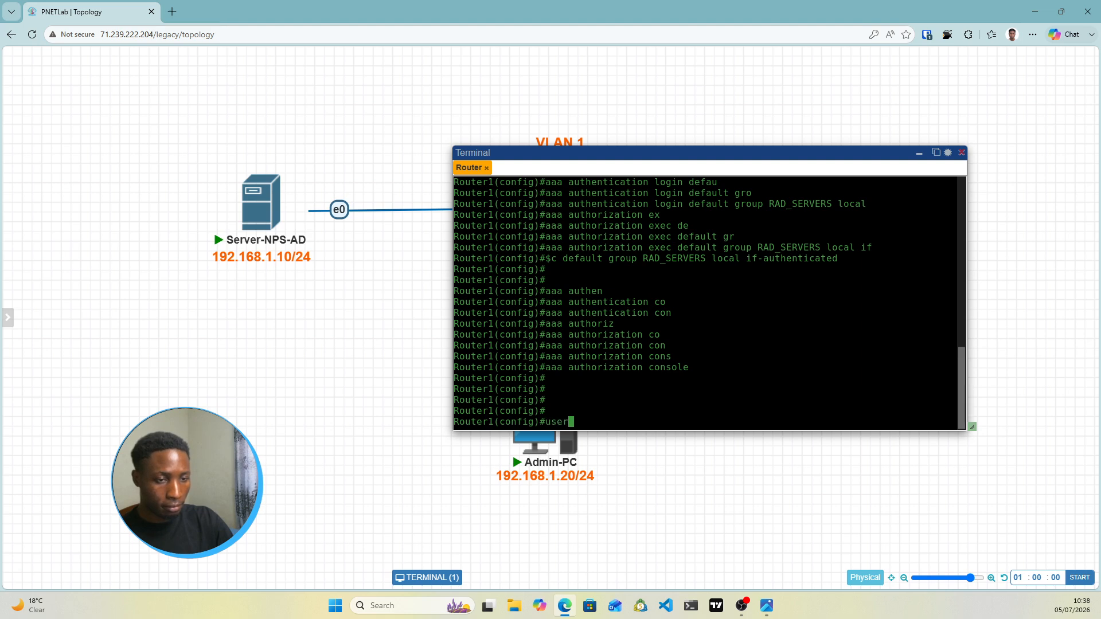
key(BackSpace)
key(BackSpace)
key(BackSpace)
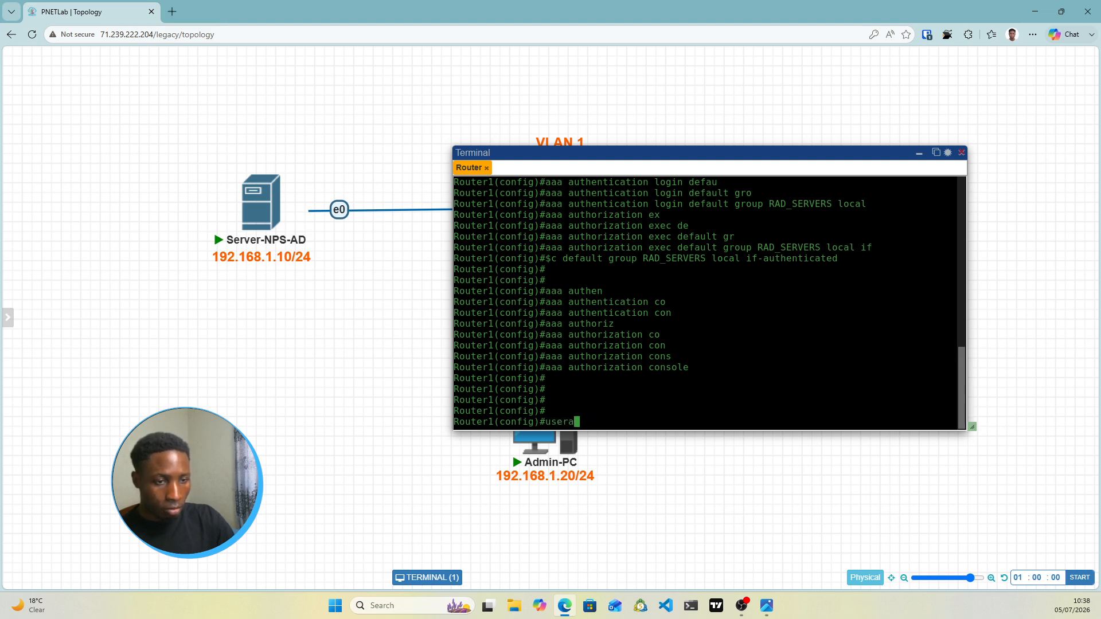
key(BackSpace)
text(name )
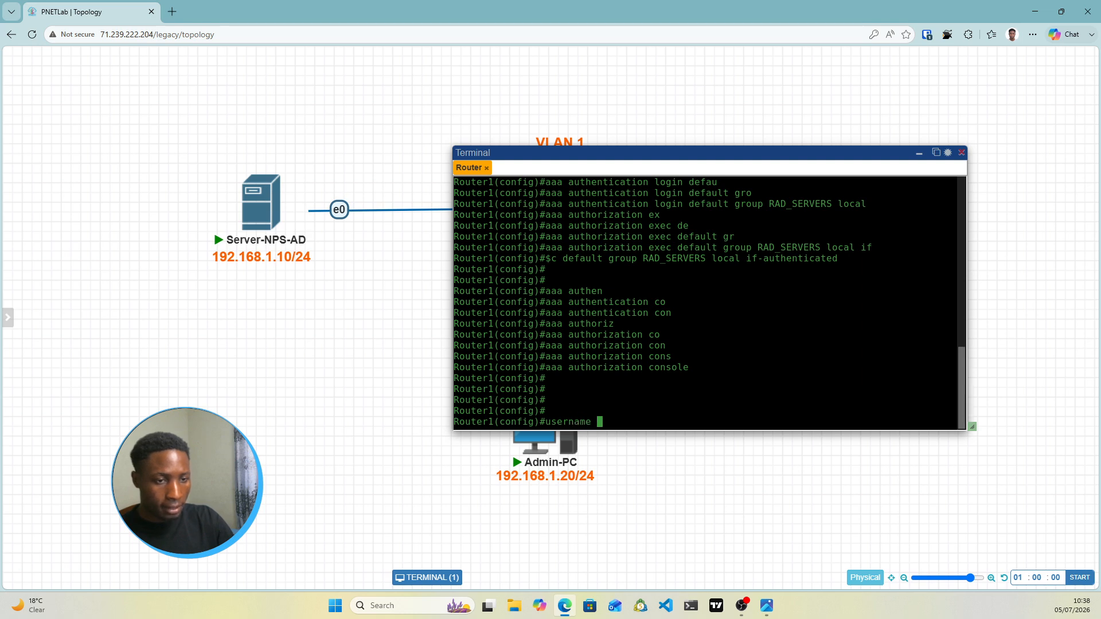
text(admin)
key(Return)
Create local user admin with privilege 15 and a secret password
key(Up)
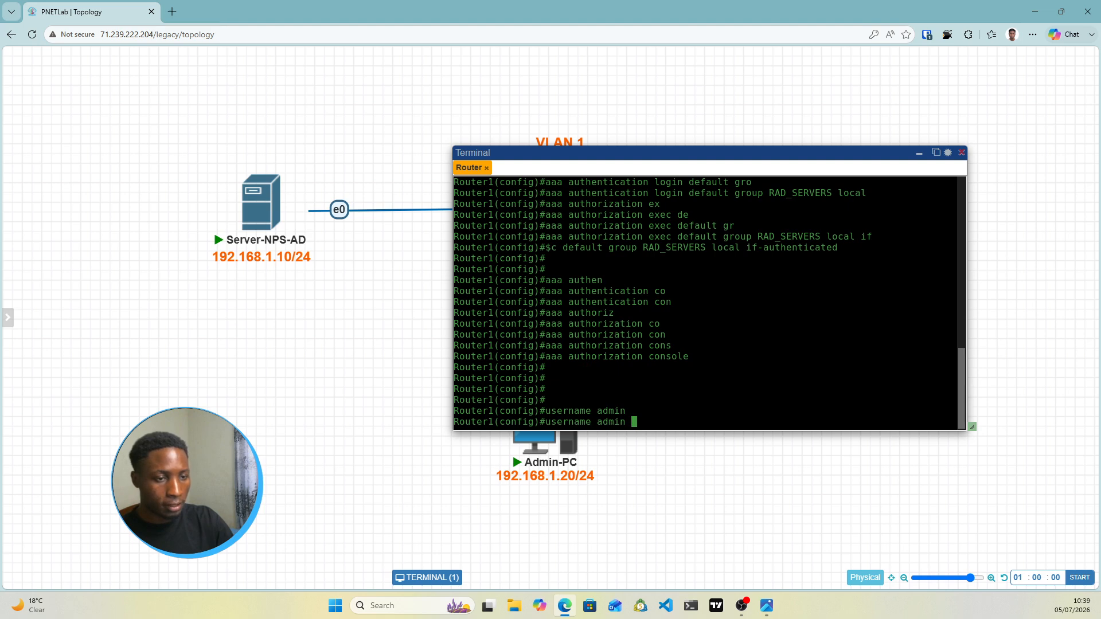
text(se)
key(BackSpace)
key(BackSpace)
text(pr)
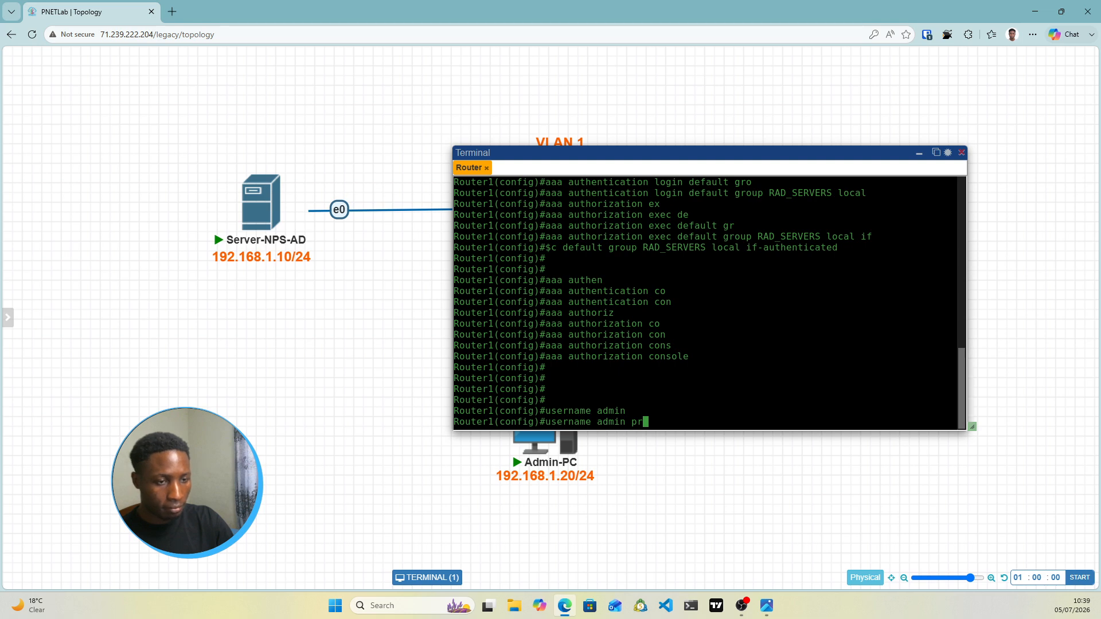
text(ei)
key(BackSpace)
key(BackSpace)
text(vi)
key(Tab)
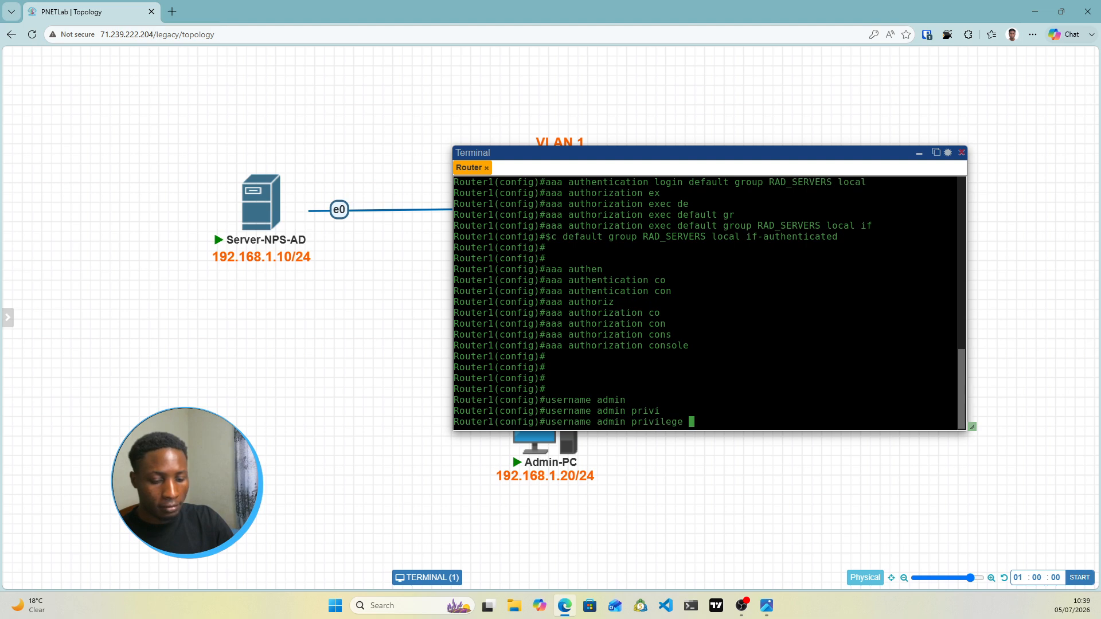
text(15)
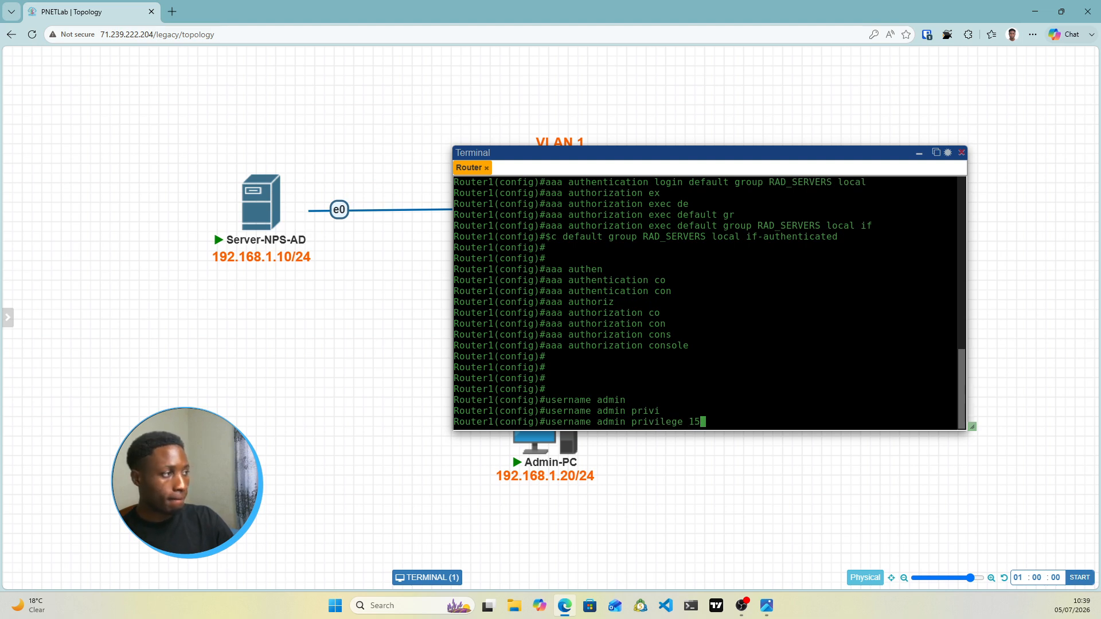
text( s)
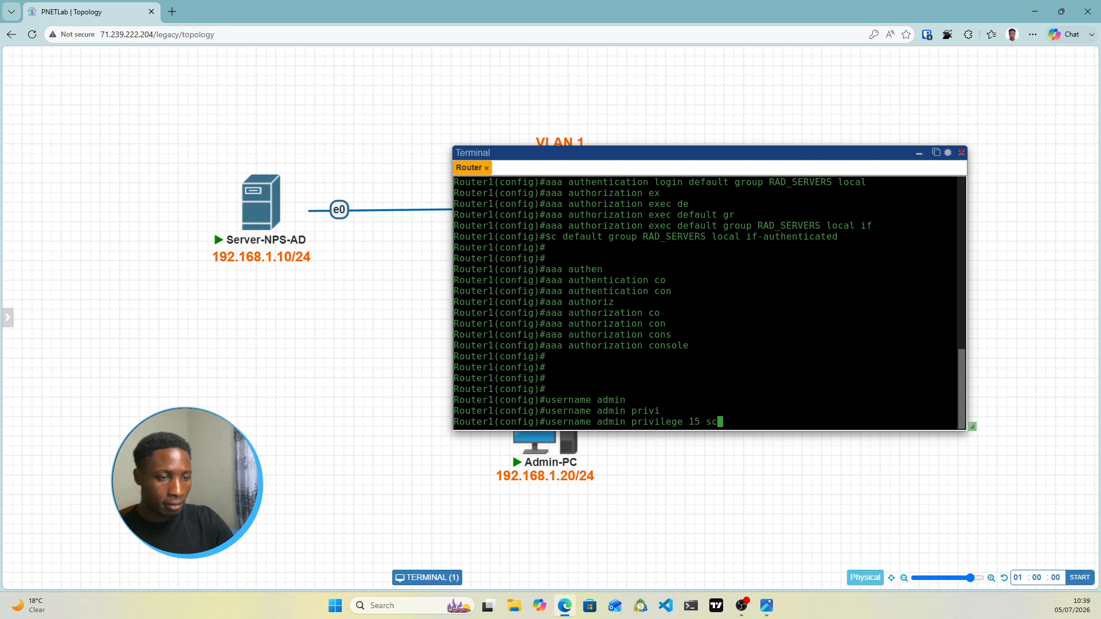
text(ecret)
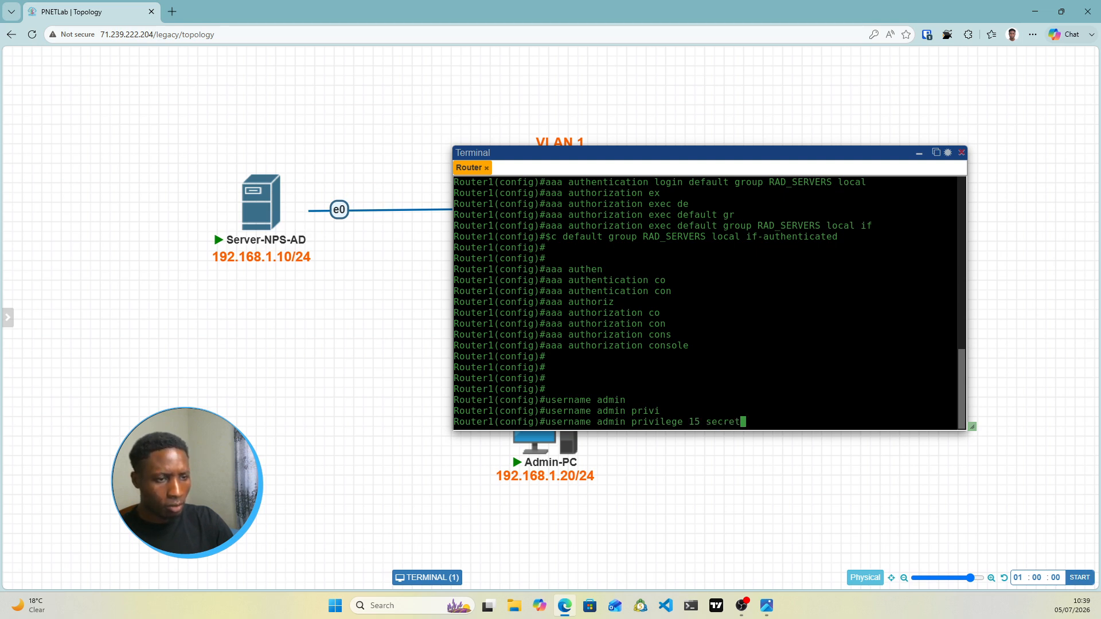
text( Test123)
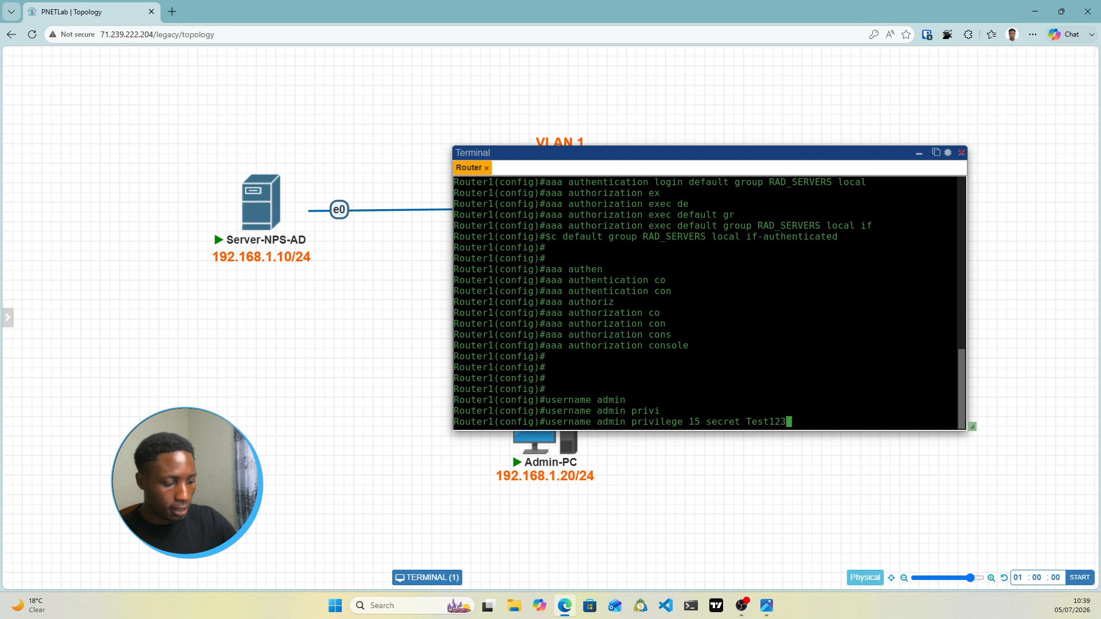
key(Return)
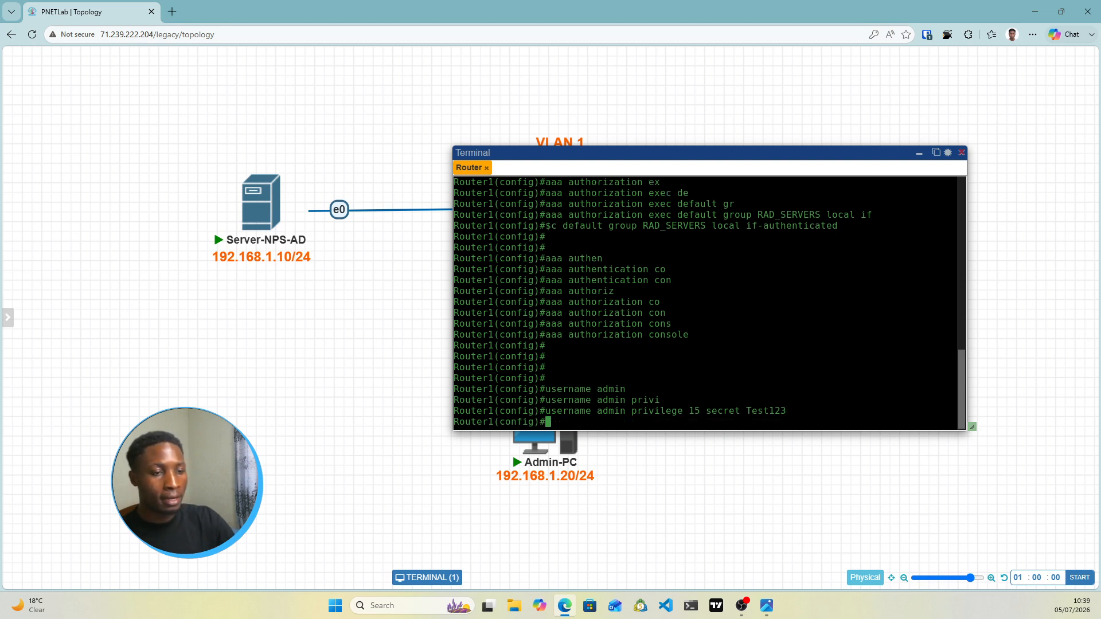
key(Return)
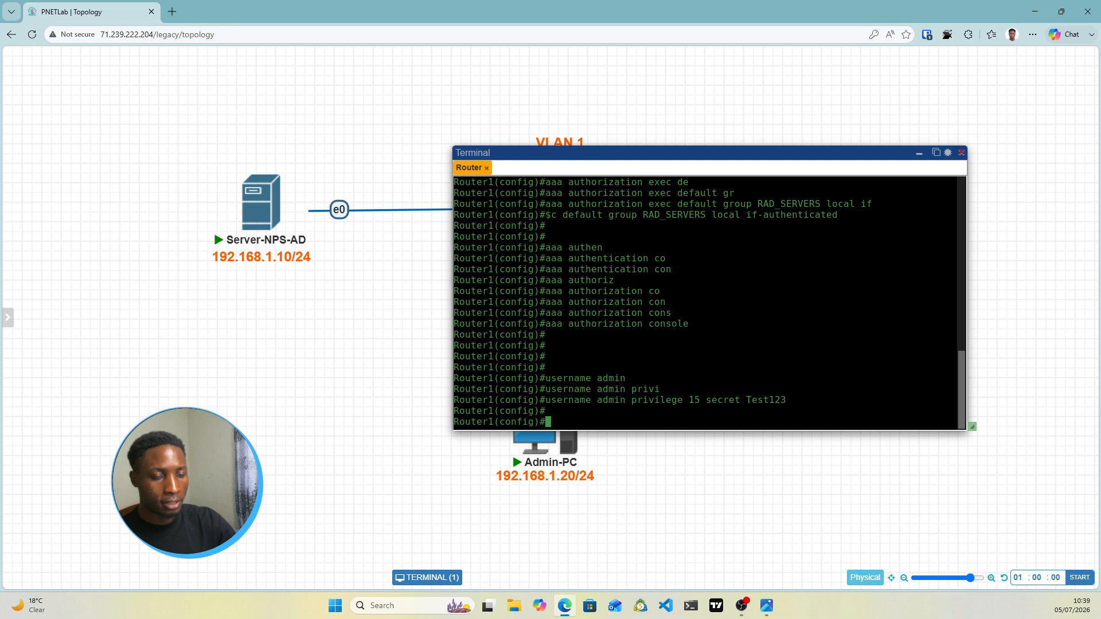
Set Router1's ip domain-name to atabs.local
text(ip dom)
key(Tab)
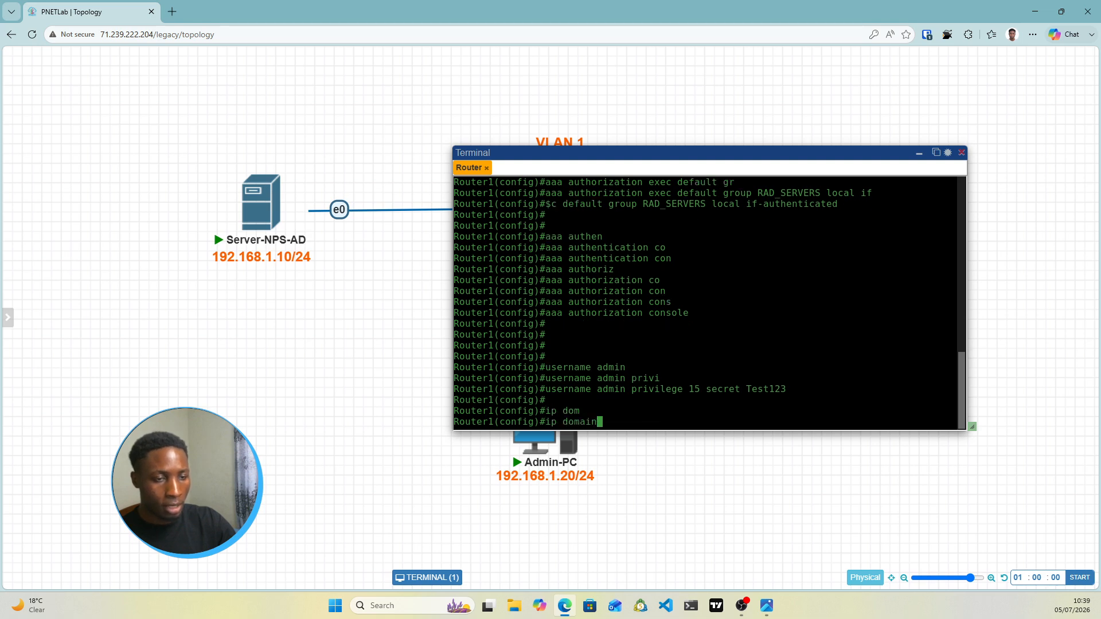
text(-n)
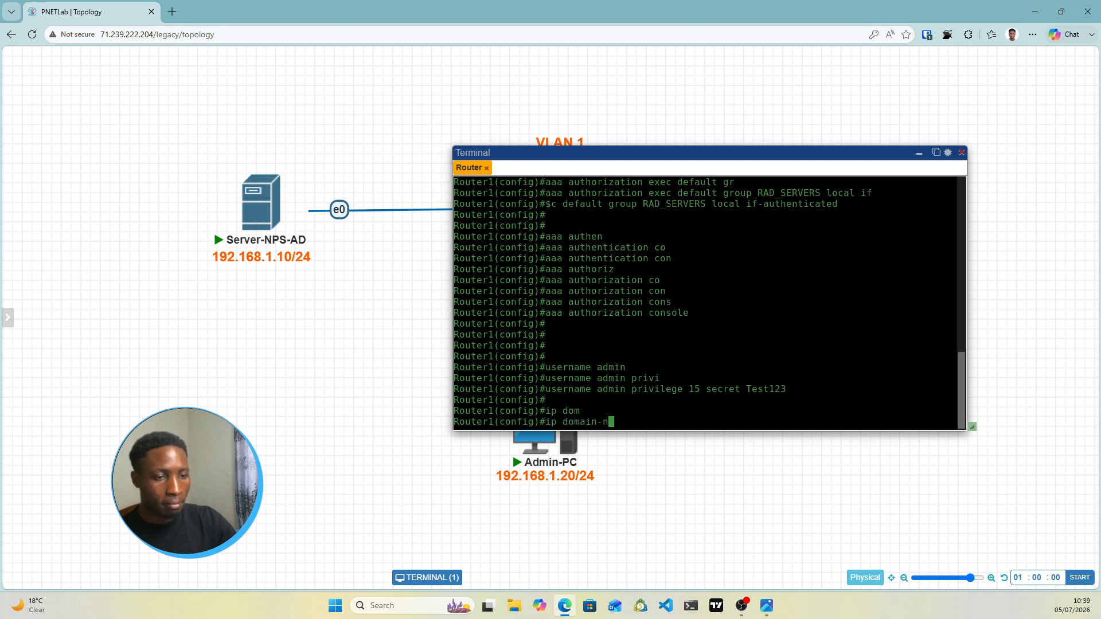
key(Tab)
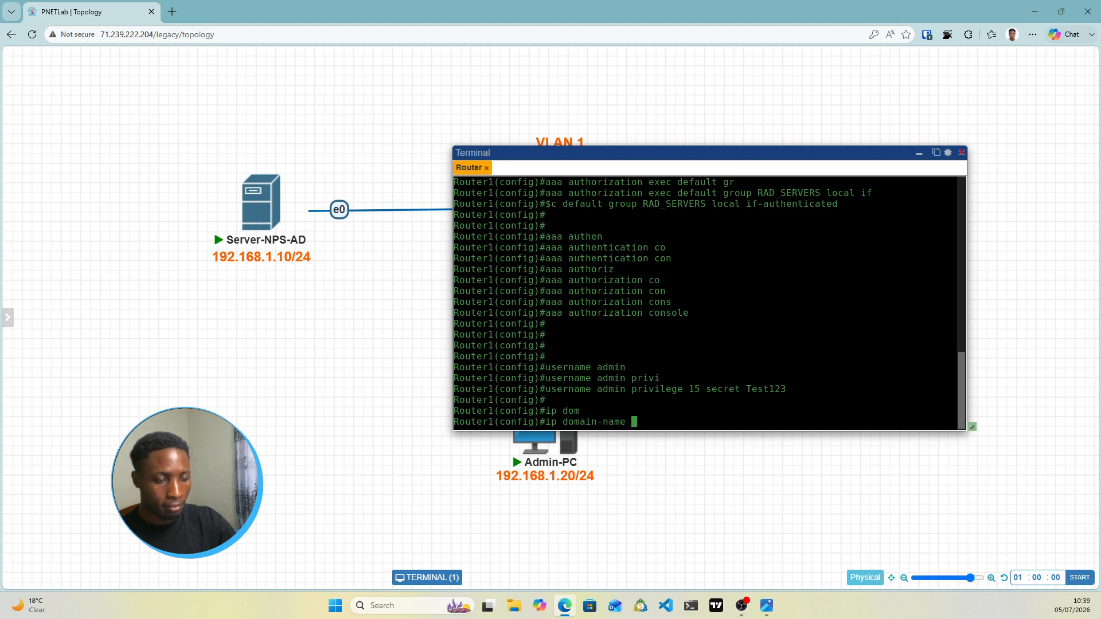
text(atabs.local)
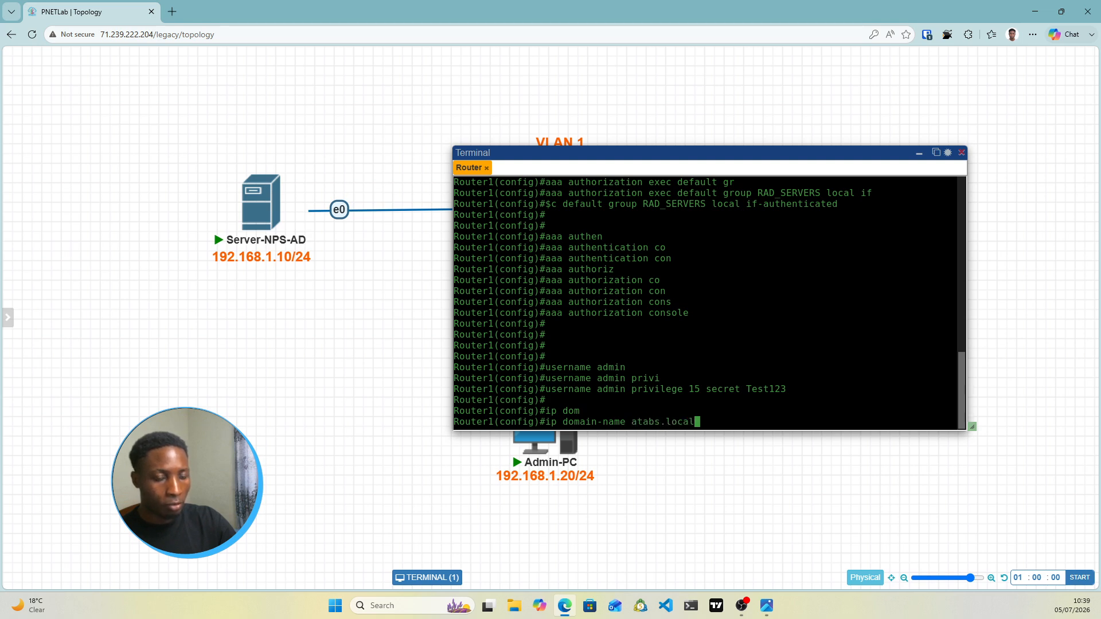
key(Return)
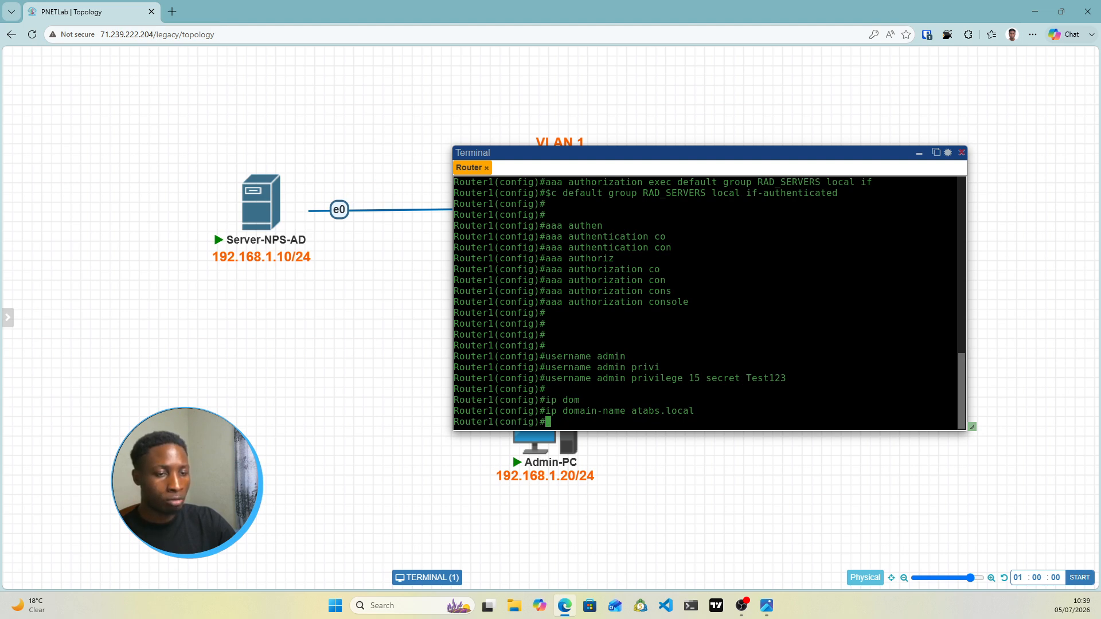
Generate 1024-bit RSA keys with 'crypto key generate rsa modulus 1024'
text(crypto)
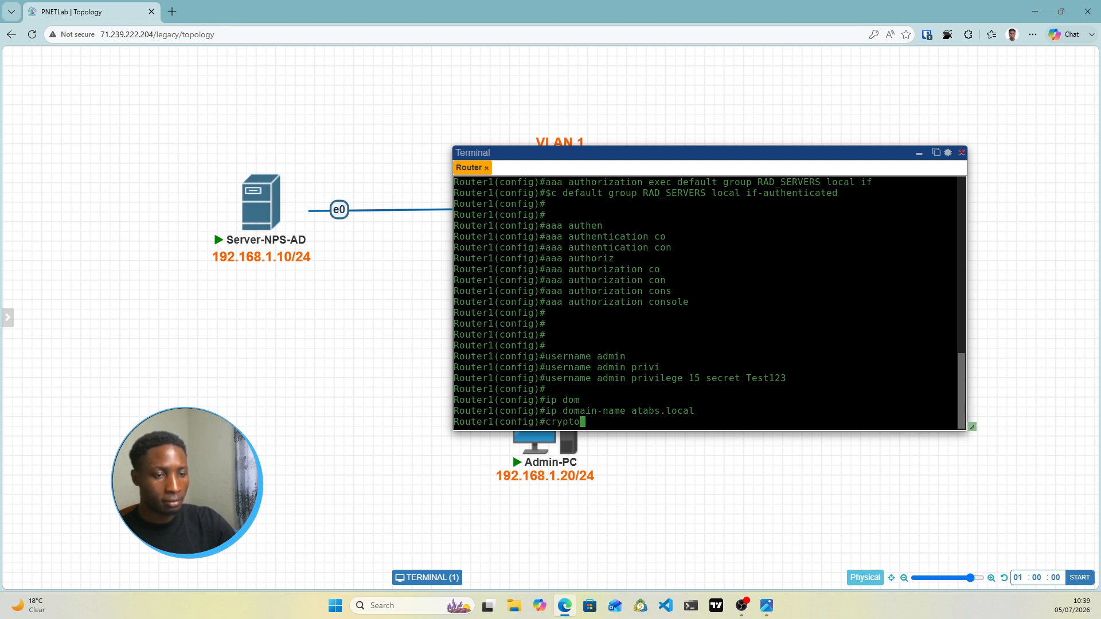
text( key)
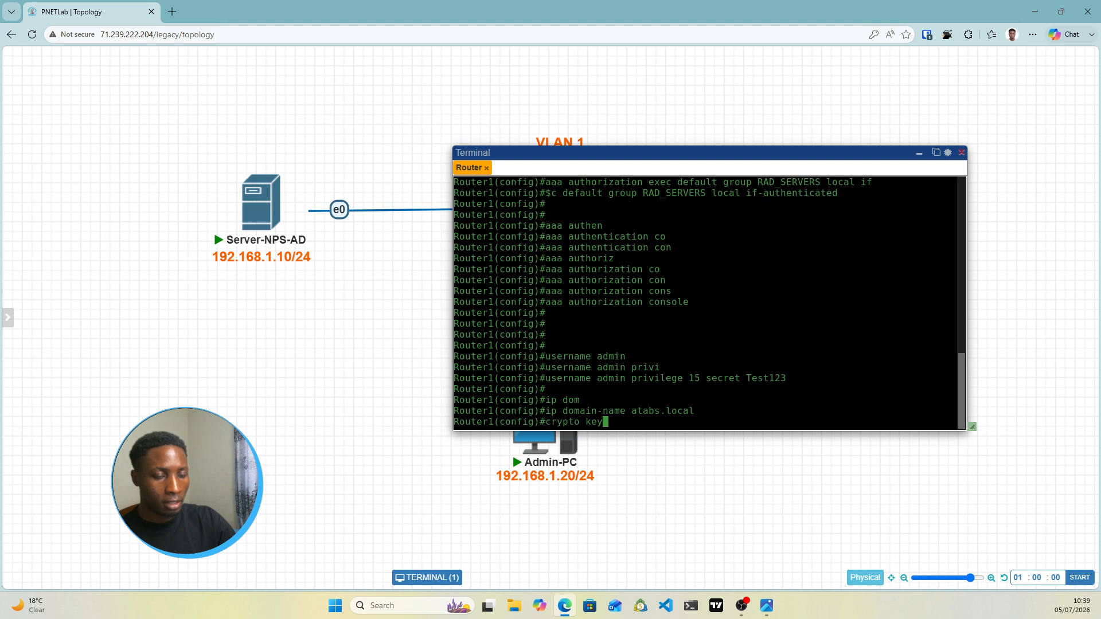
text( gen)
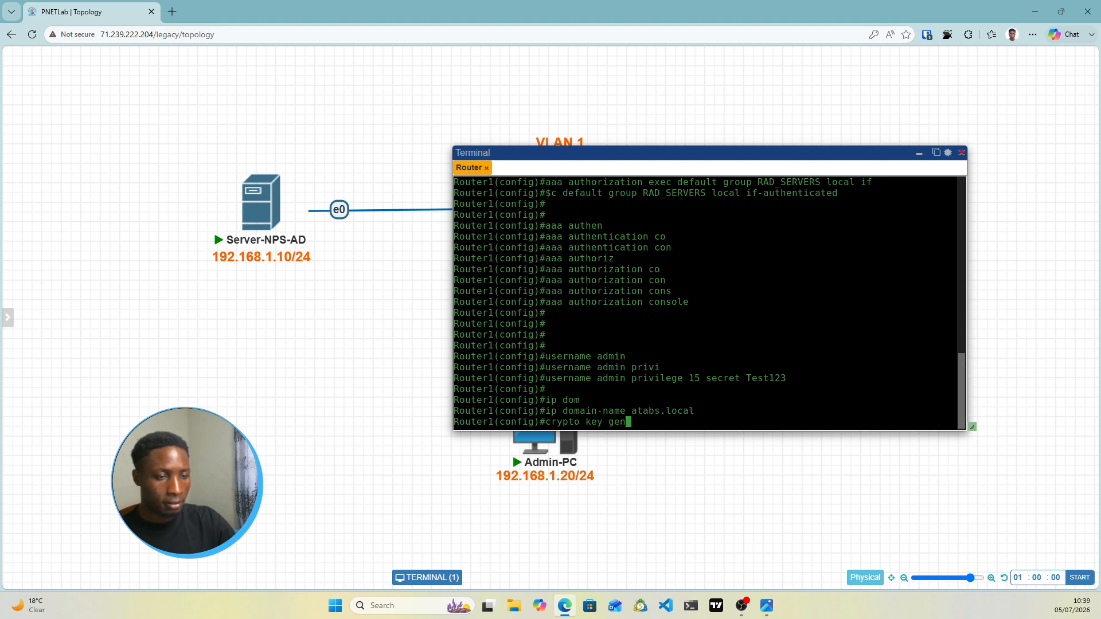
key(Tab)
text(rsa)
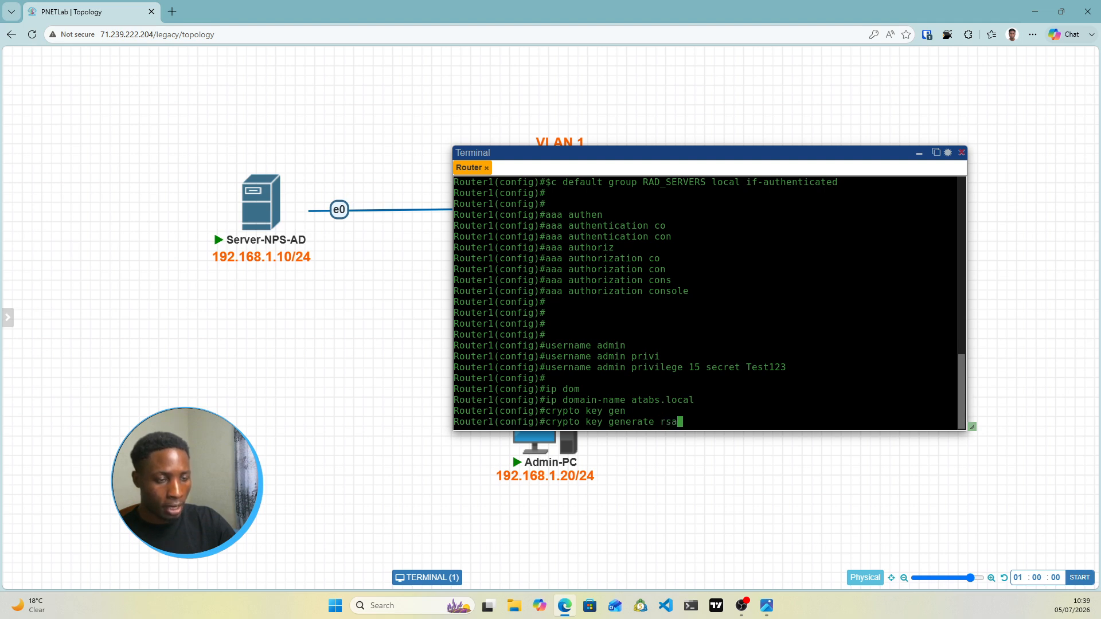
text( mo)
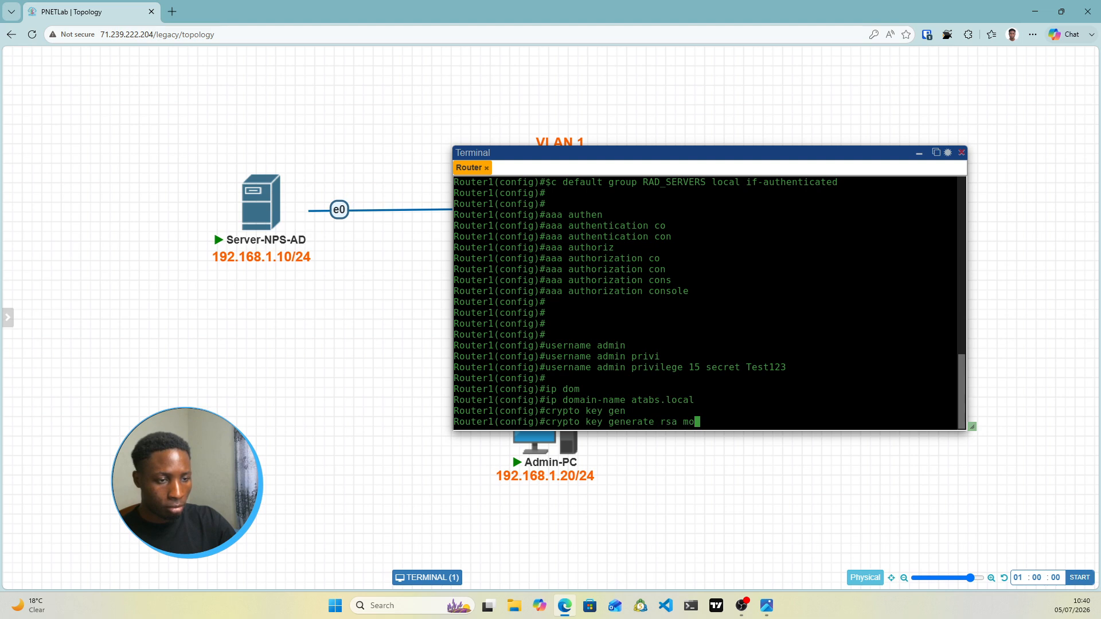
text(dulus )
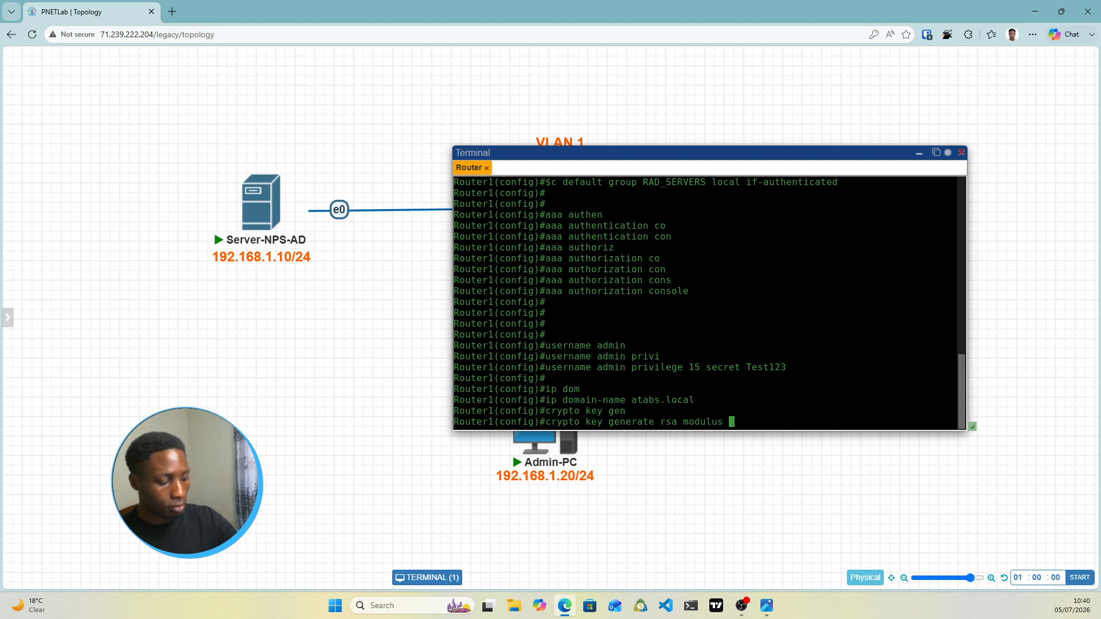
text(1023)
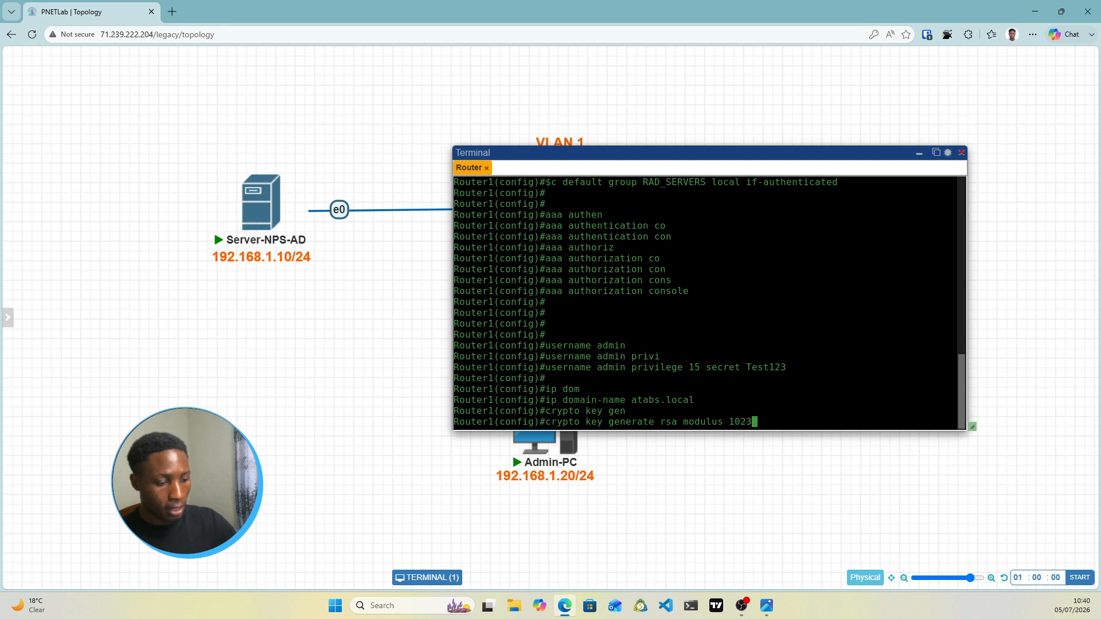
key(BackSpace)
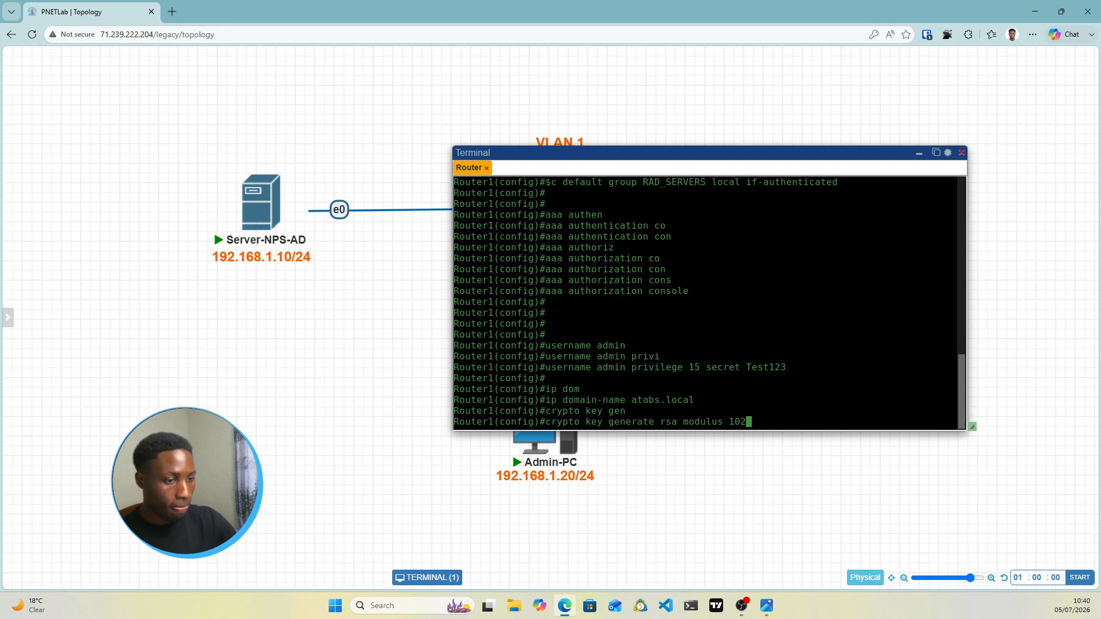
text(4)
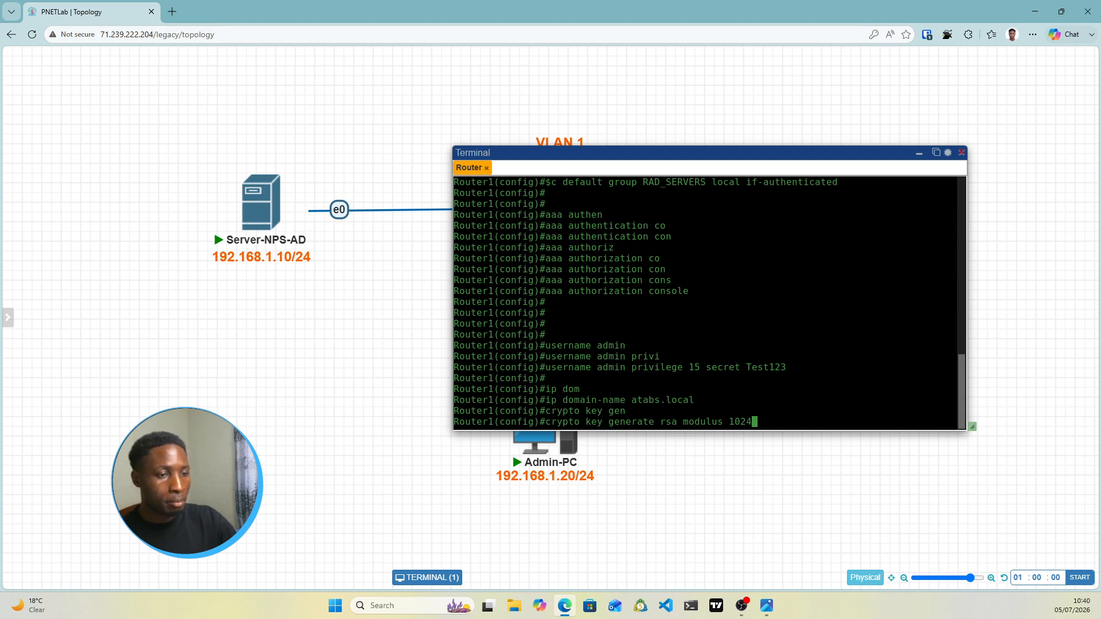
key(Return)
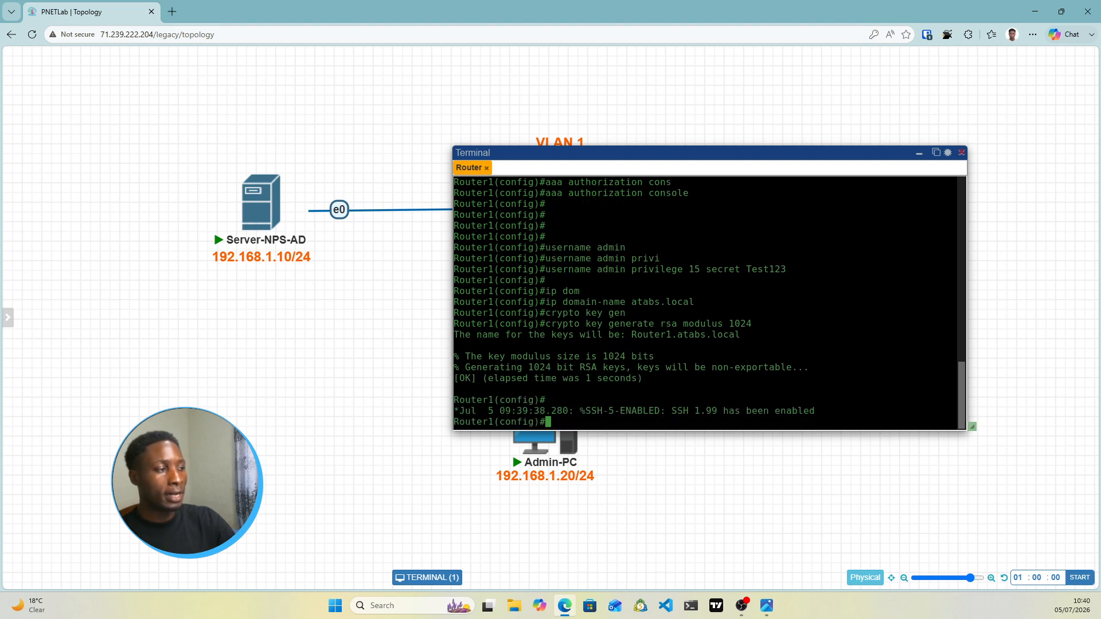
text(line )
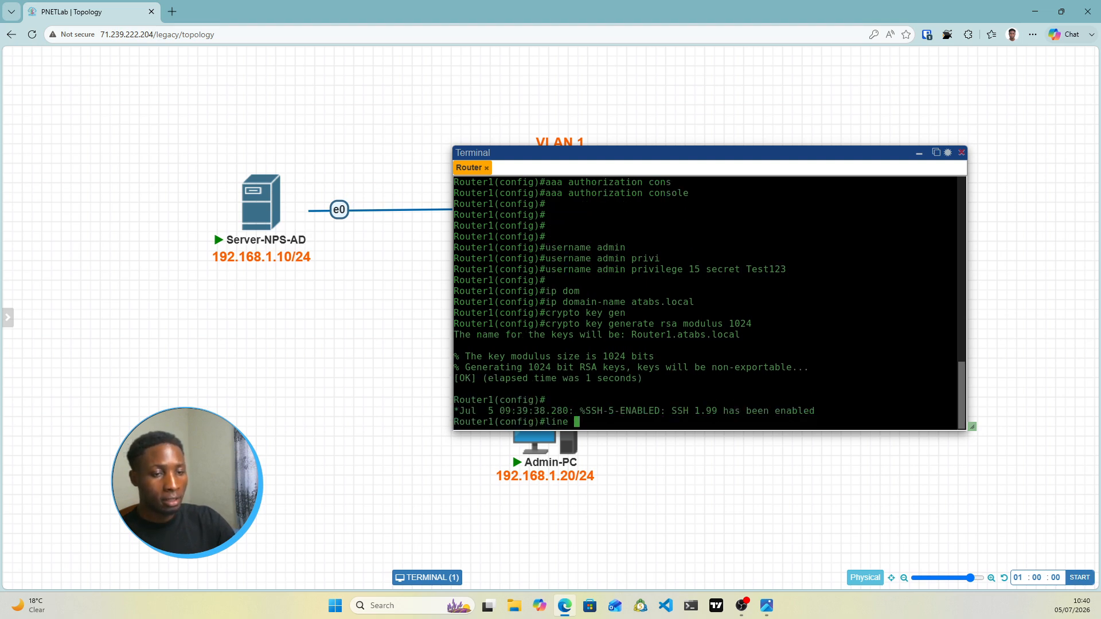
text(vty )
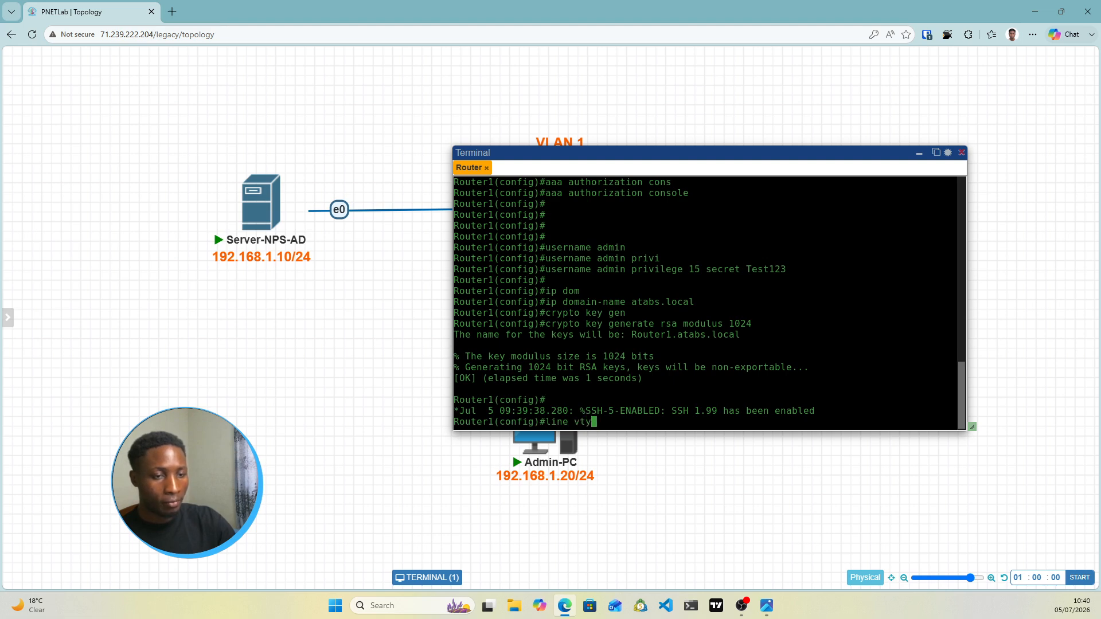
text(0 )
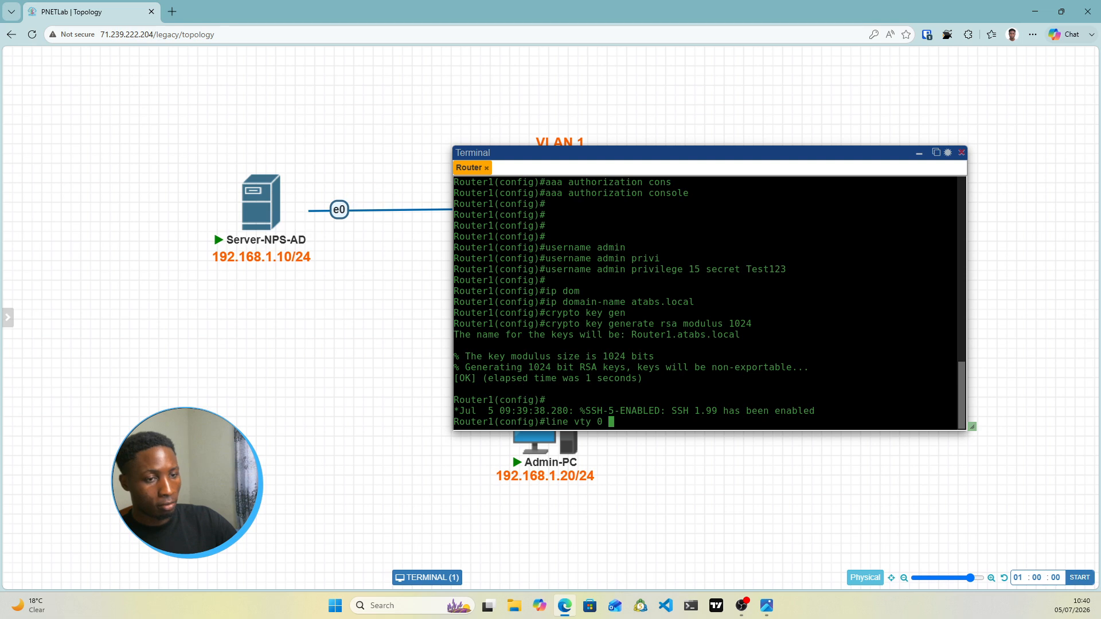
text(4)
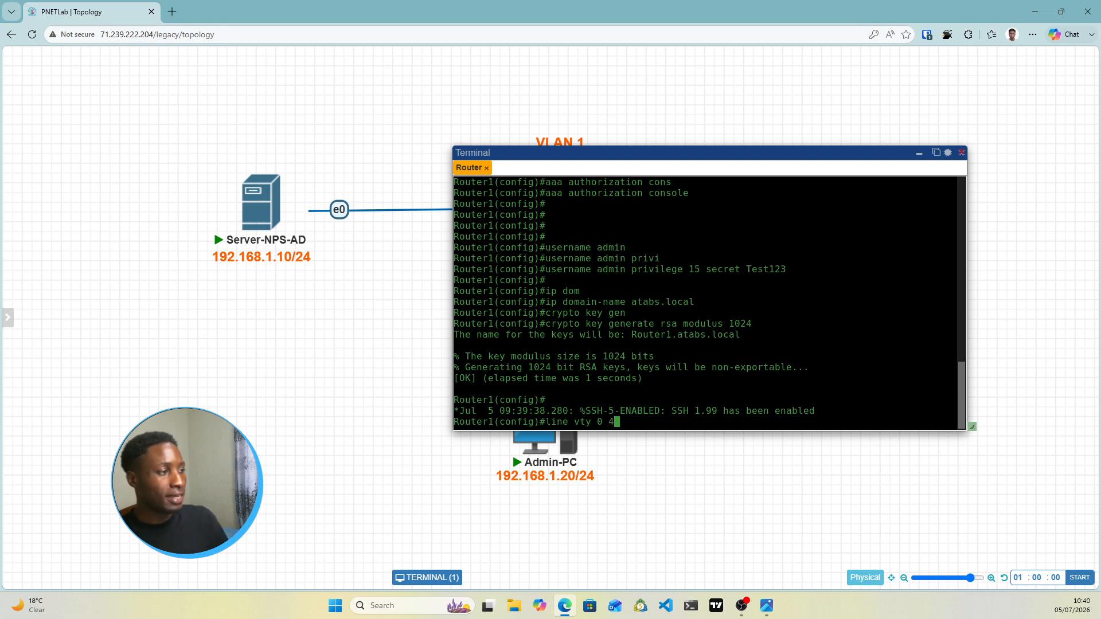
Enter line vty 0 4 and restrict it to 'transport input ssh'
key(alt+Tab)
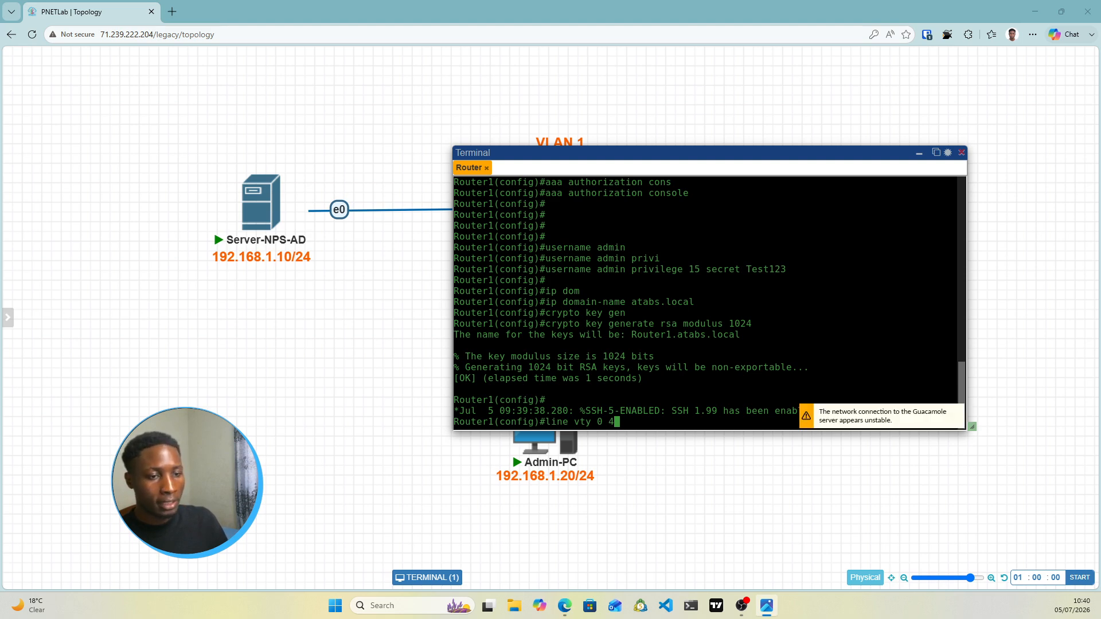
click(468, 172)
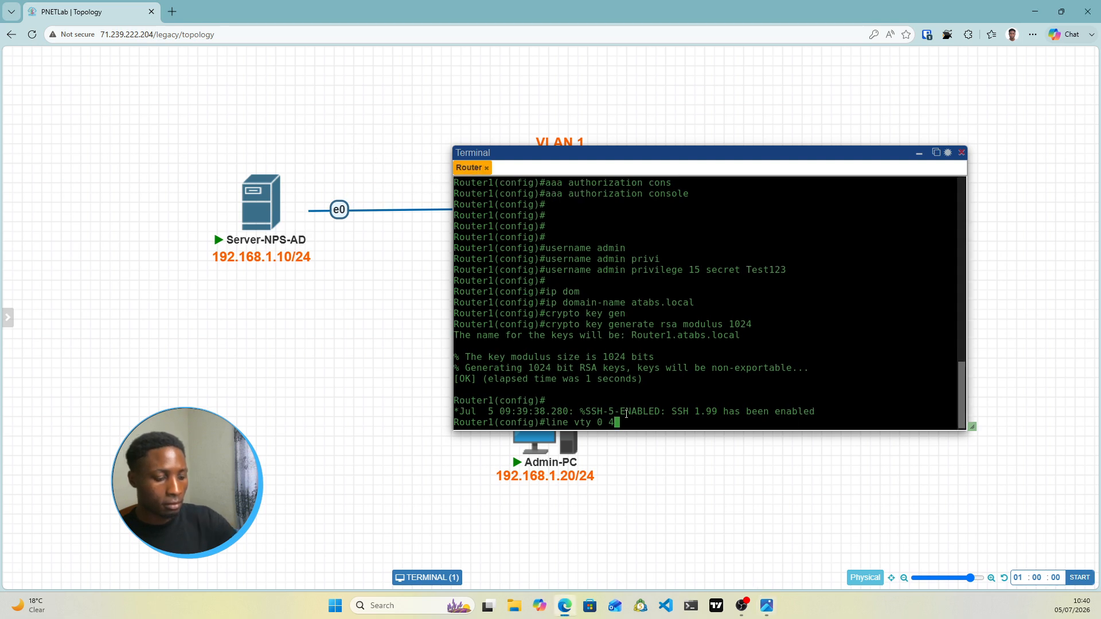
key(Return)
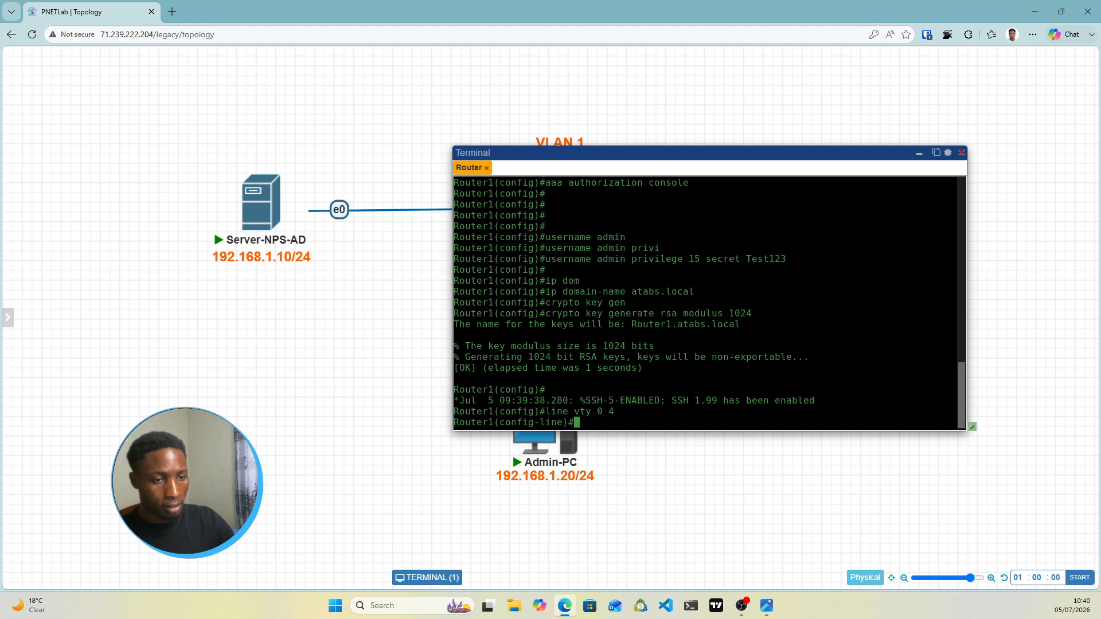
text(t)
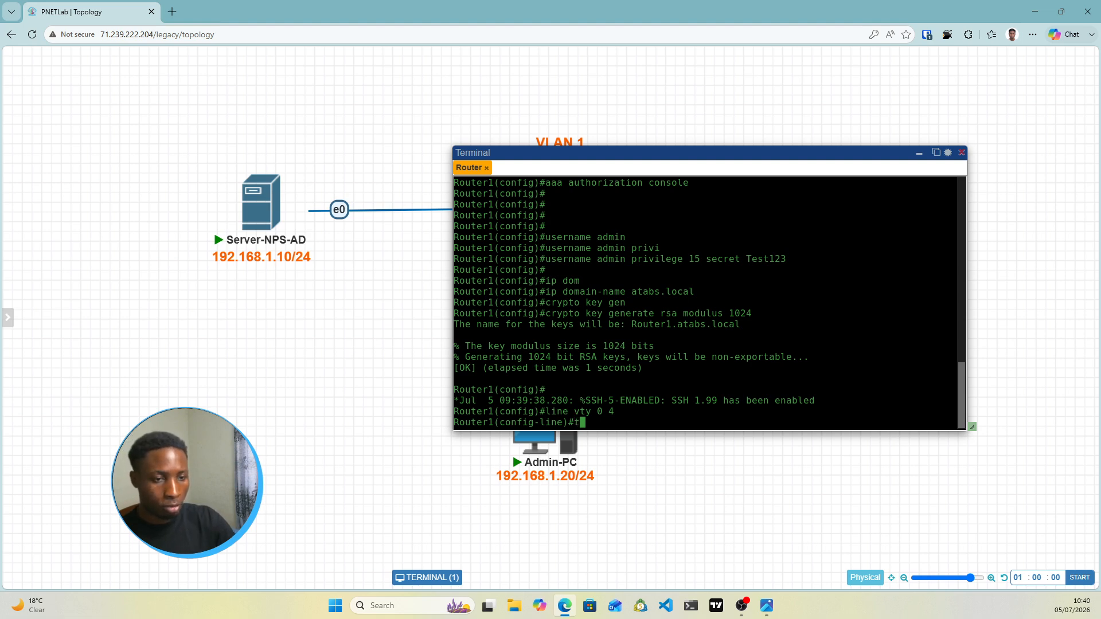
text(ransp)
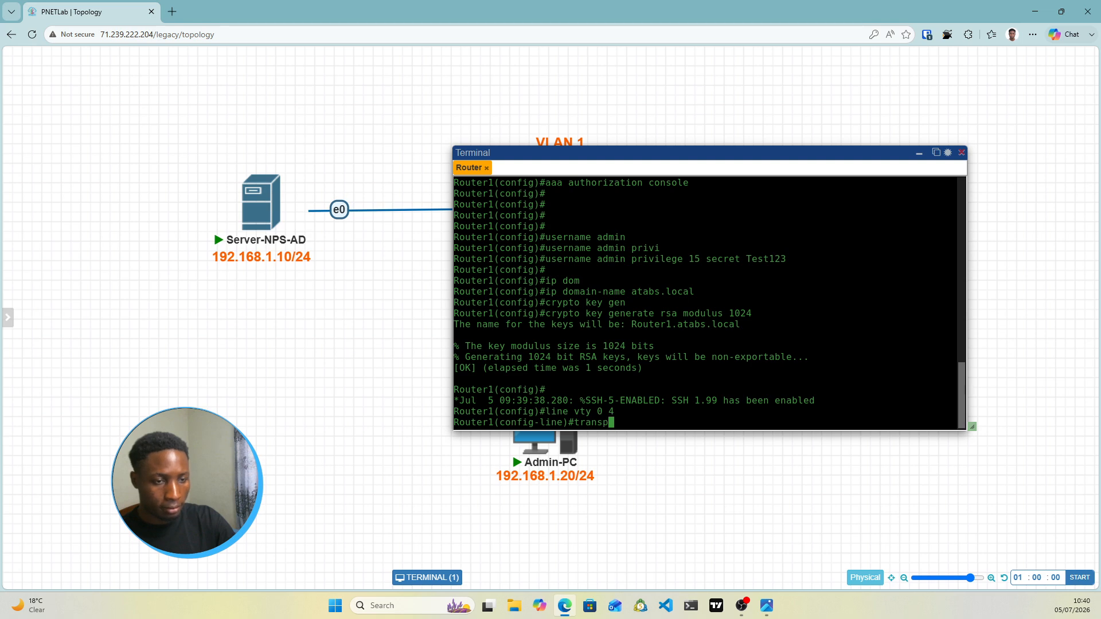
key(Tab)
text(in)
key(Tab)
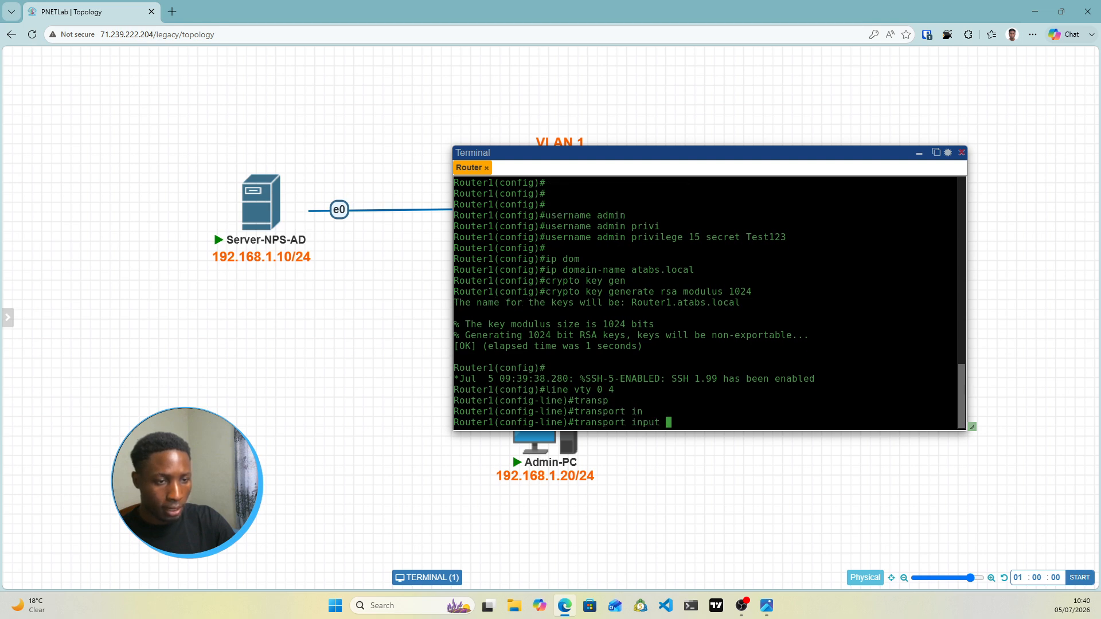
text(ssh)
key(Tab)
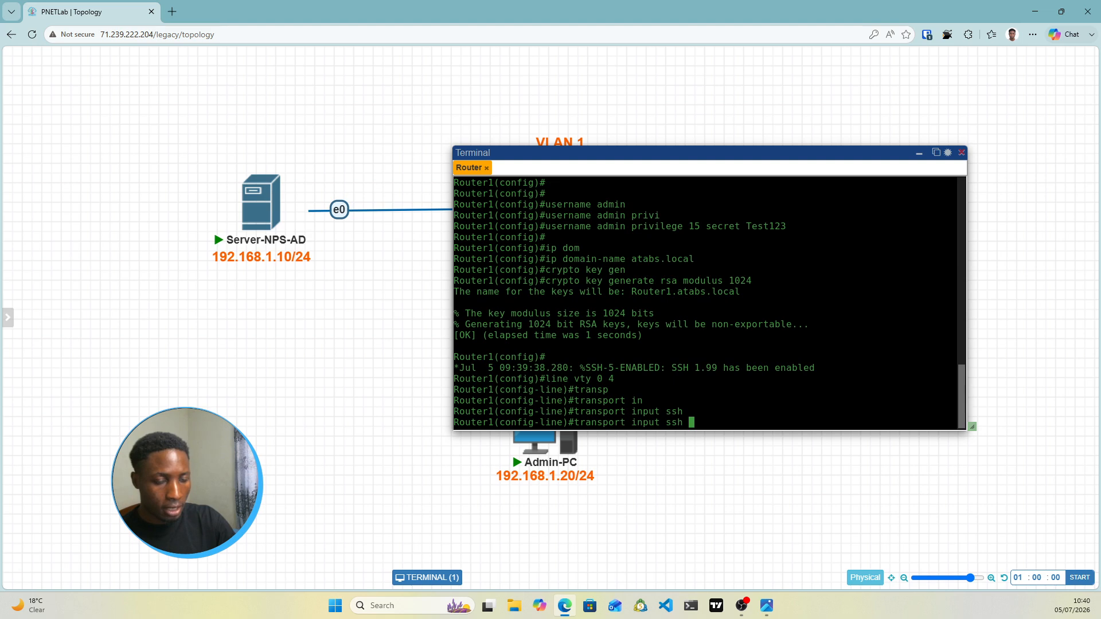
key(Return)
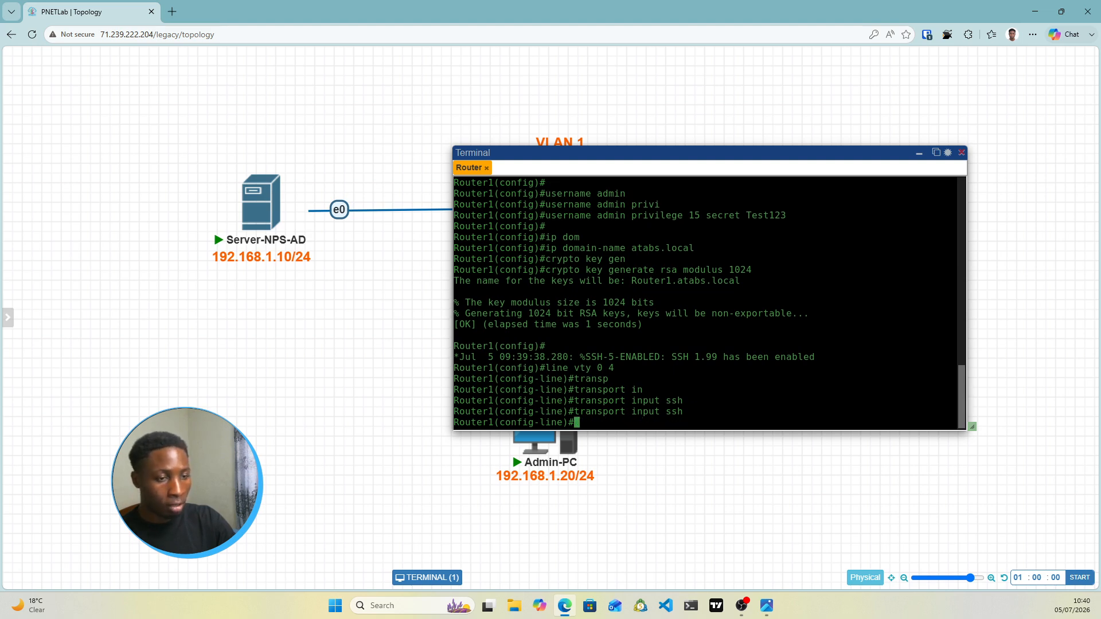
Apply 'login authentication default' to the VTY lines
text(log)
key(Tab)
text(in)
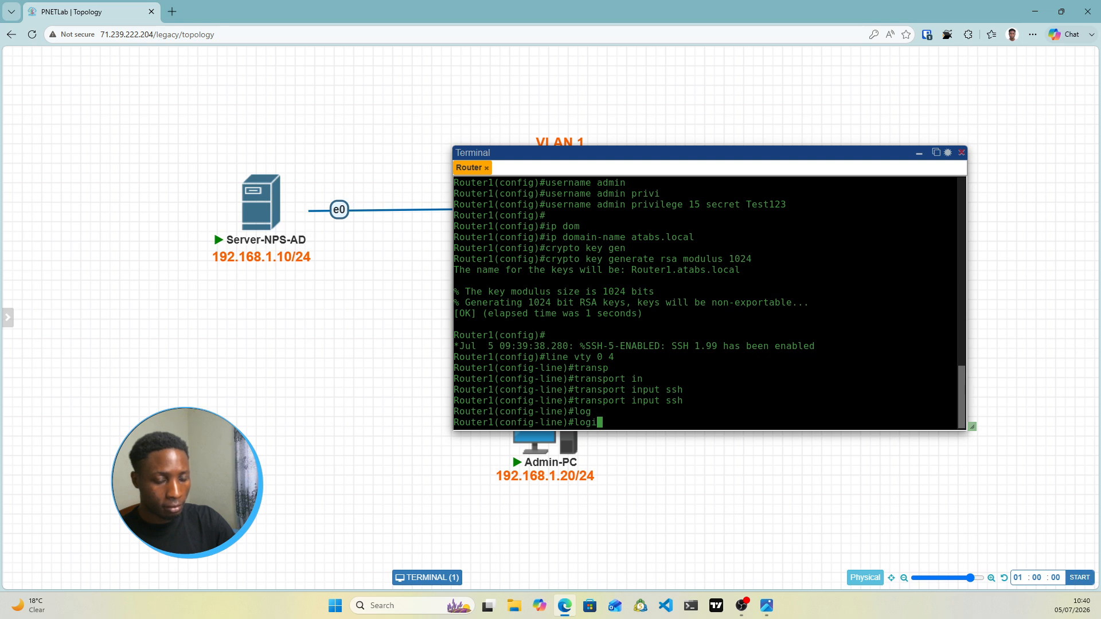
text( a)
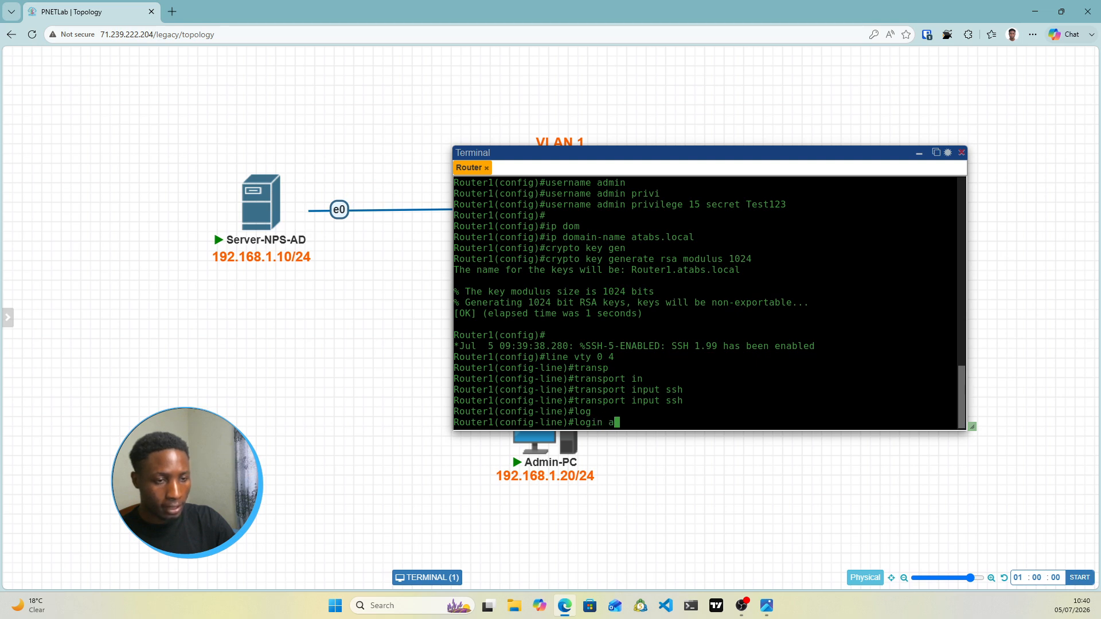
text(uth)
key(Tab)
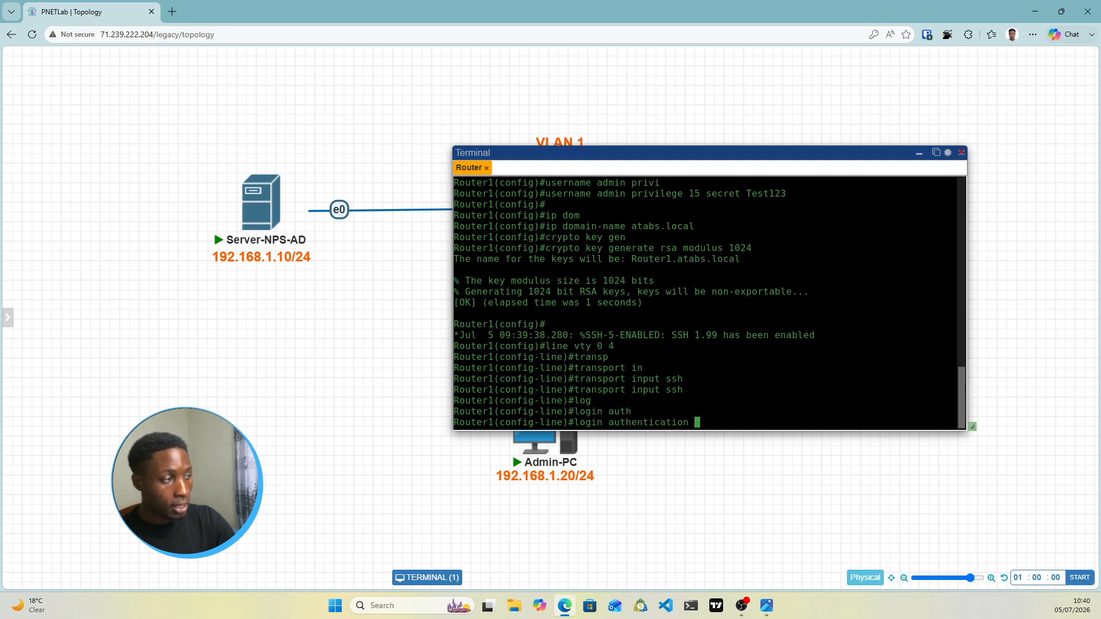
text(de)
key(Tab)
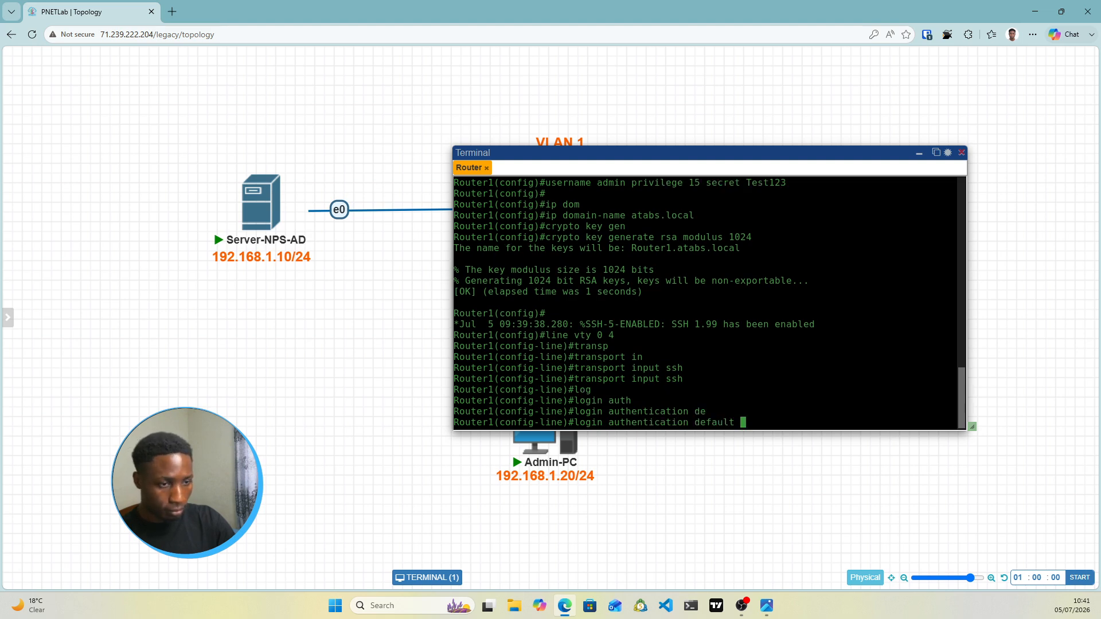
key(Return)
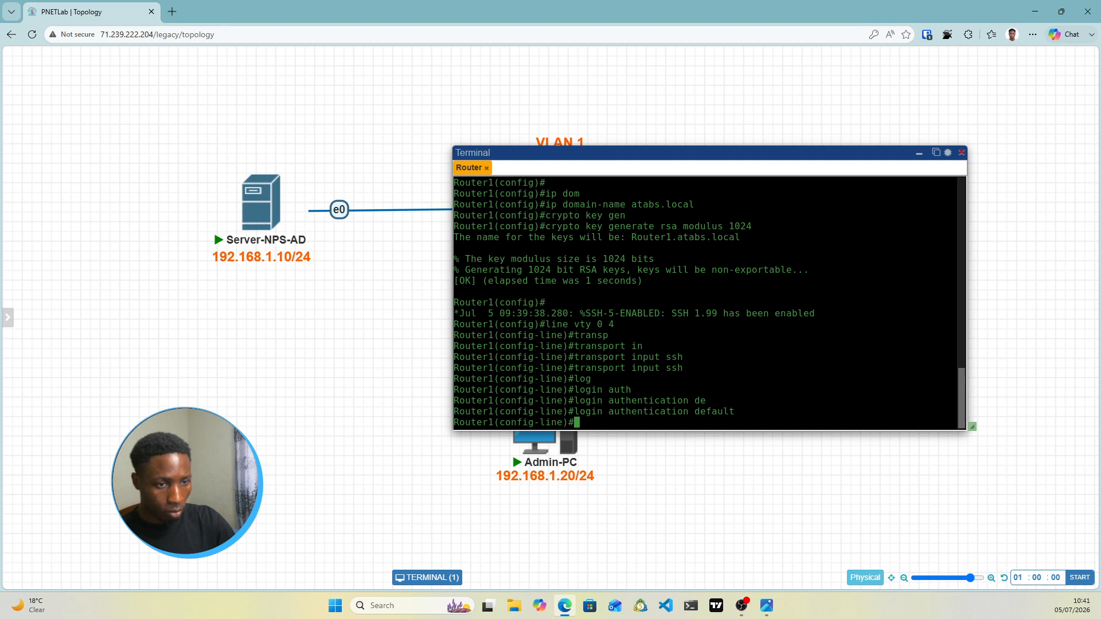
Apply 'authorization exec default' to the VTY lines and exit back to global config
text(l)
key(BackSpace)
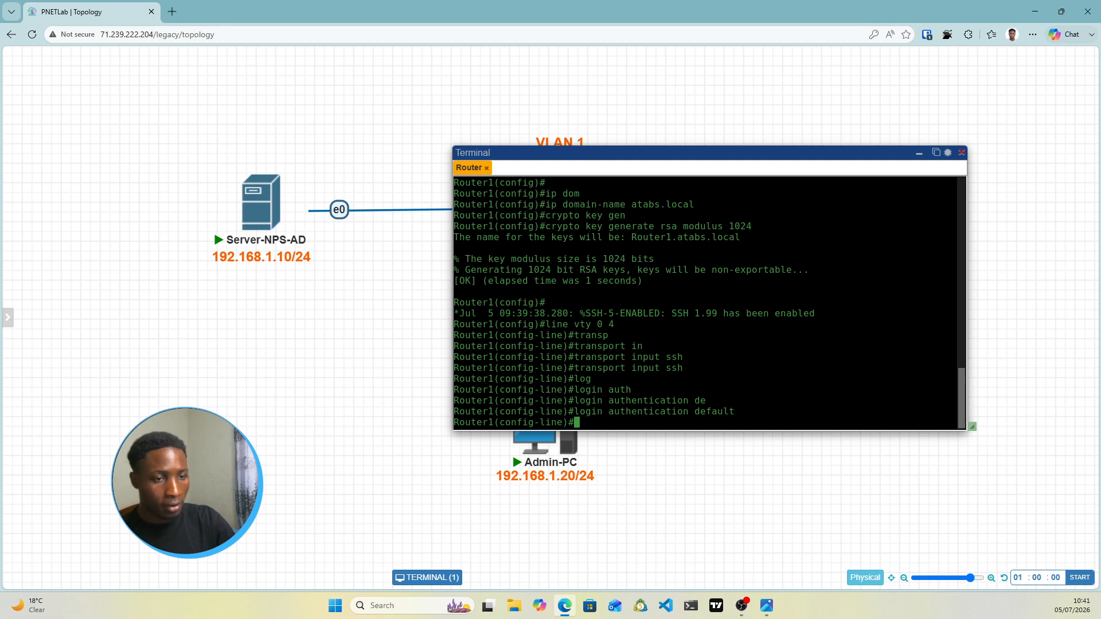
text(authori)
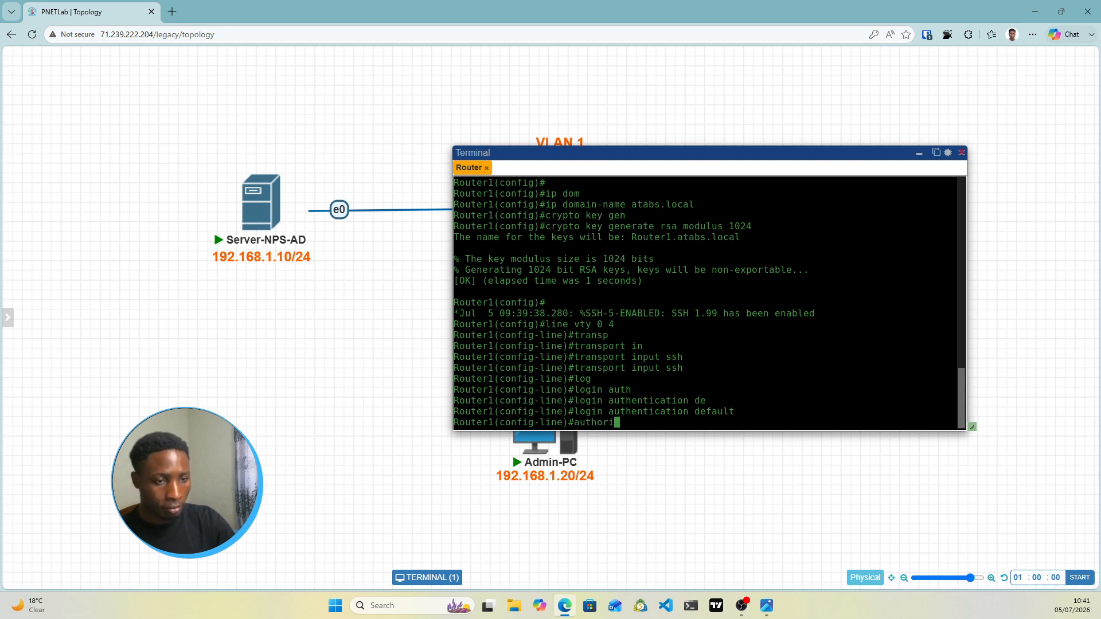
text(zation ex)
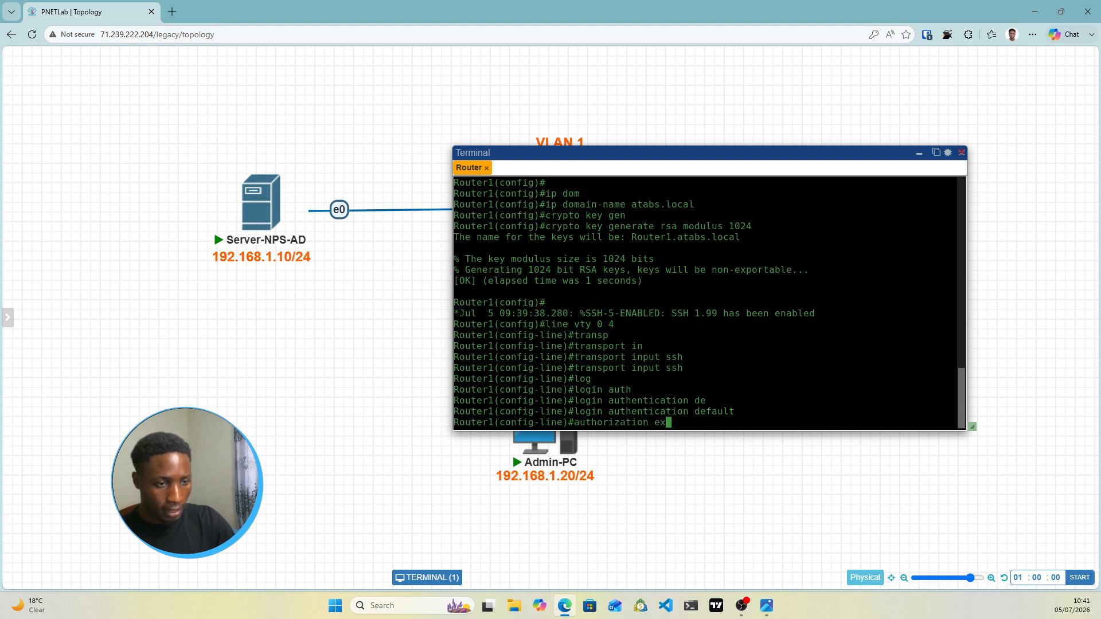
key(Tab)
text(de)
key(Tab)
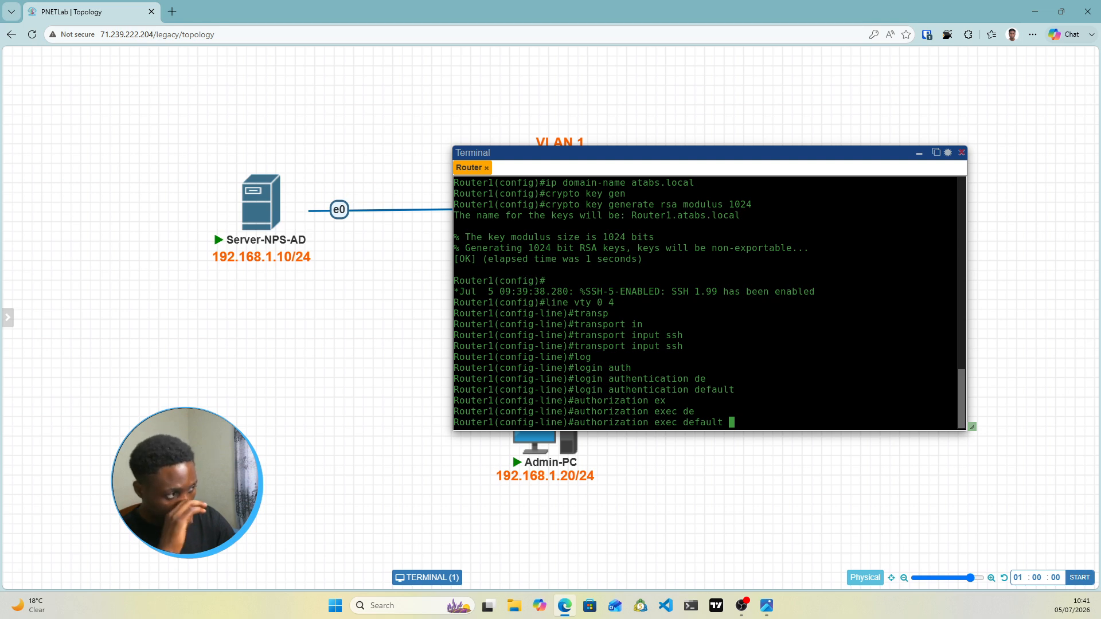
key(Return)
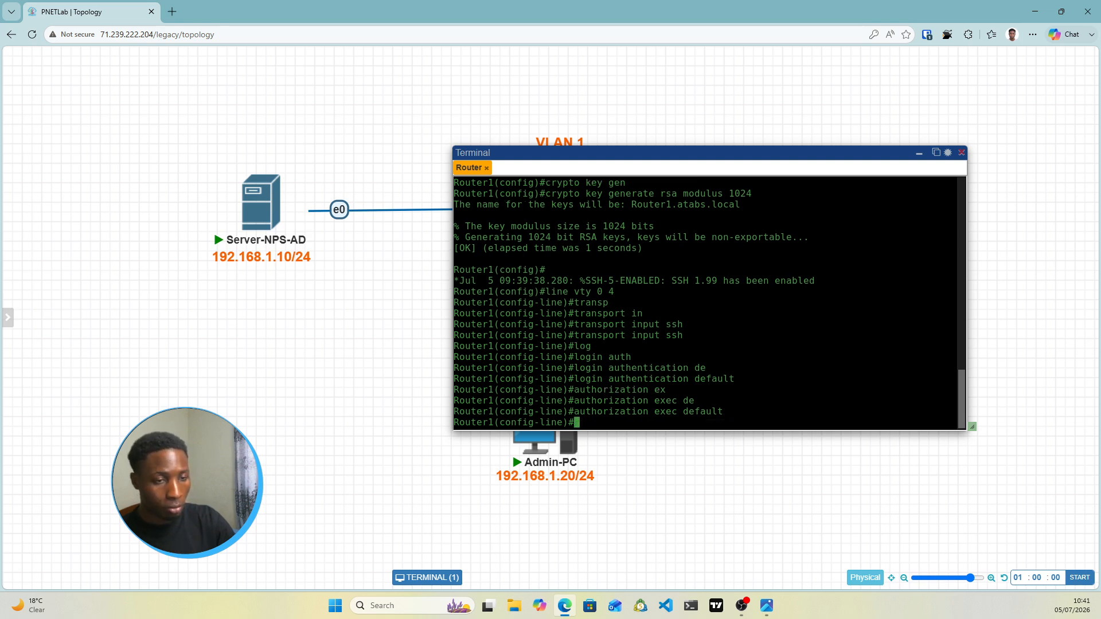
text(exit)
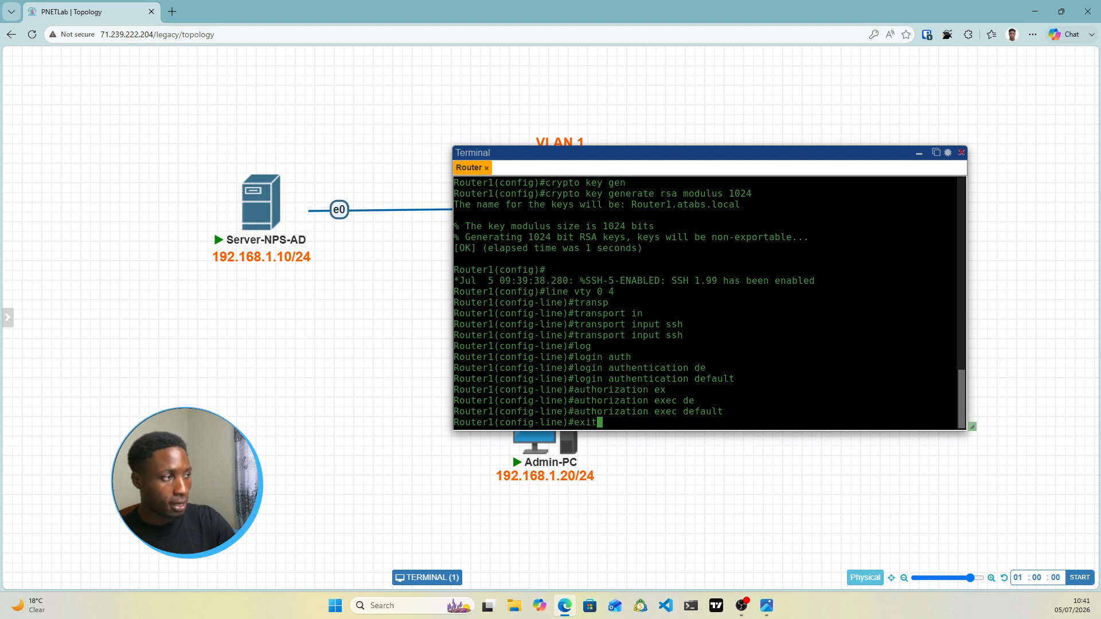
key(Return)
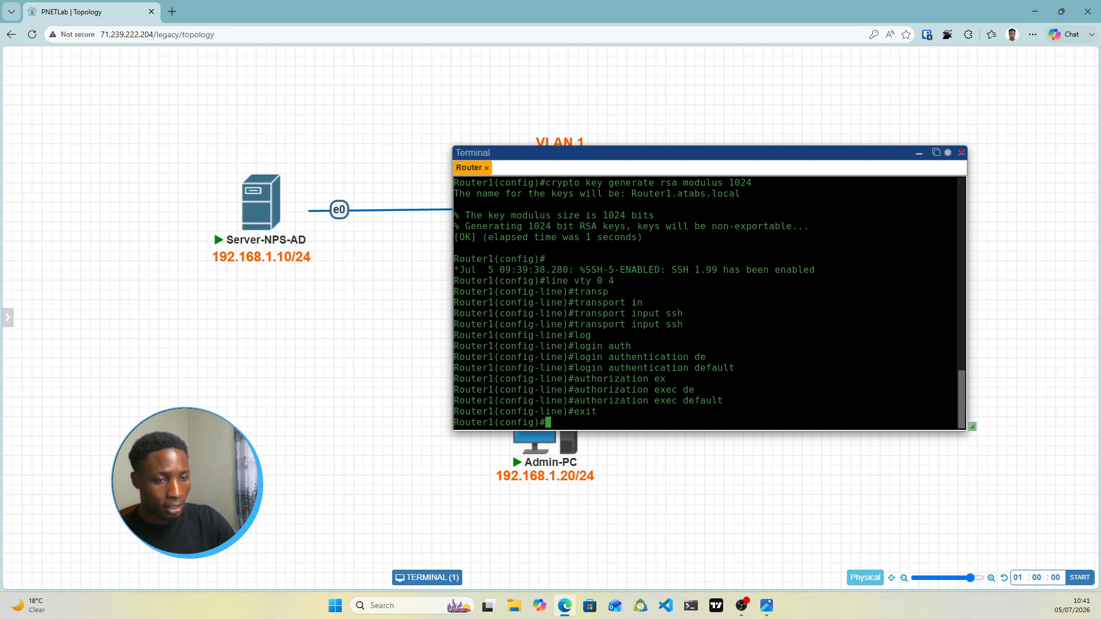
Exit global configuration mode to the privileged EXEC prompt
text(exit)
key(Return)
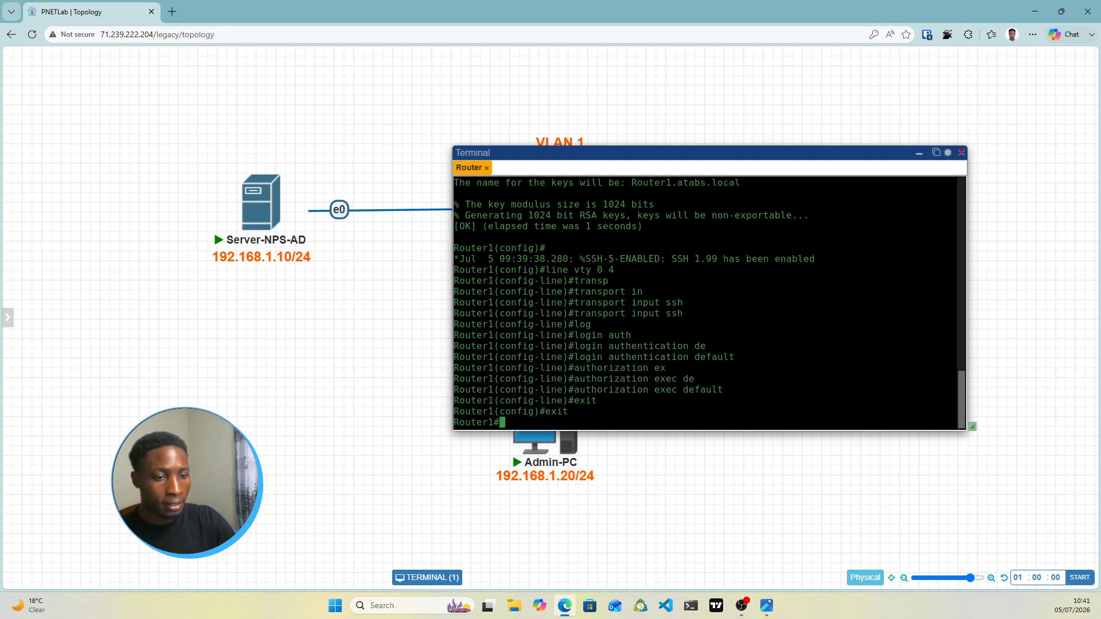
key(Return)
key(Return)
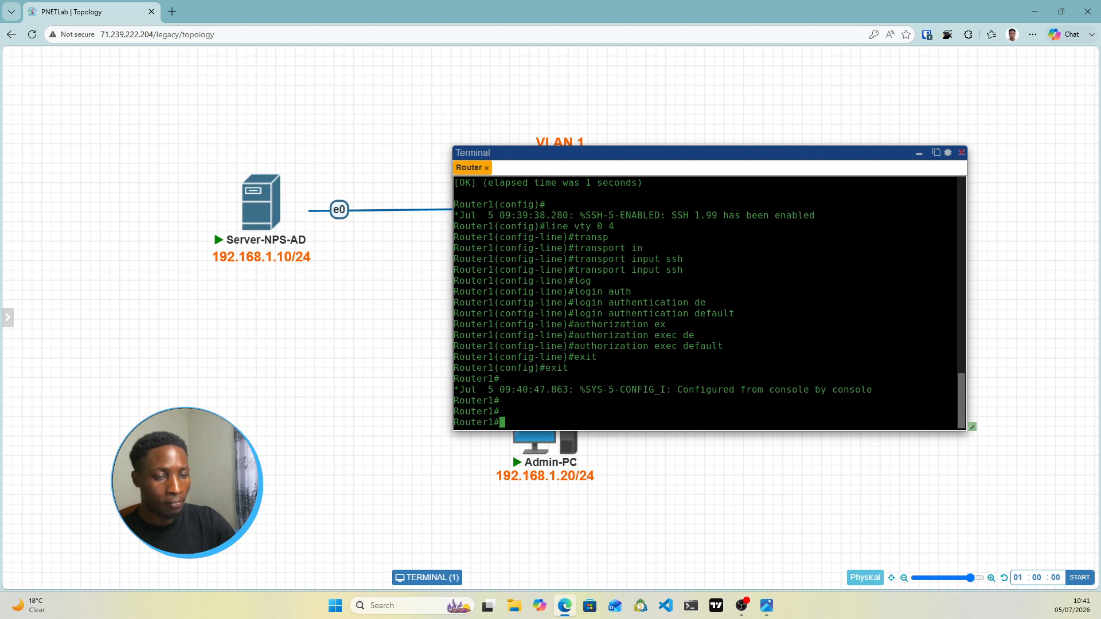
Turn on RADIUS debugging with 'debug radius'
text(aaa)
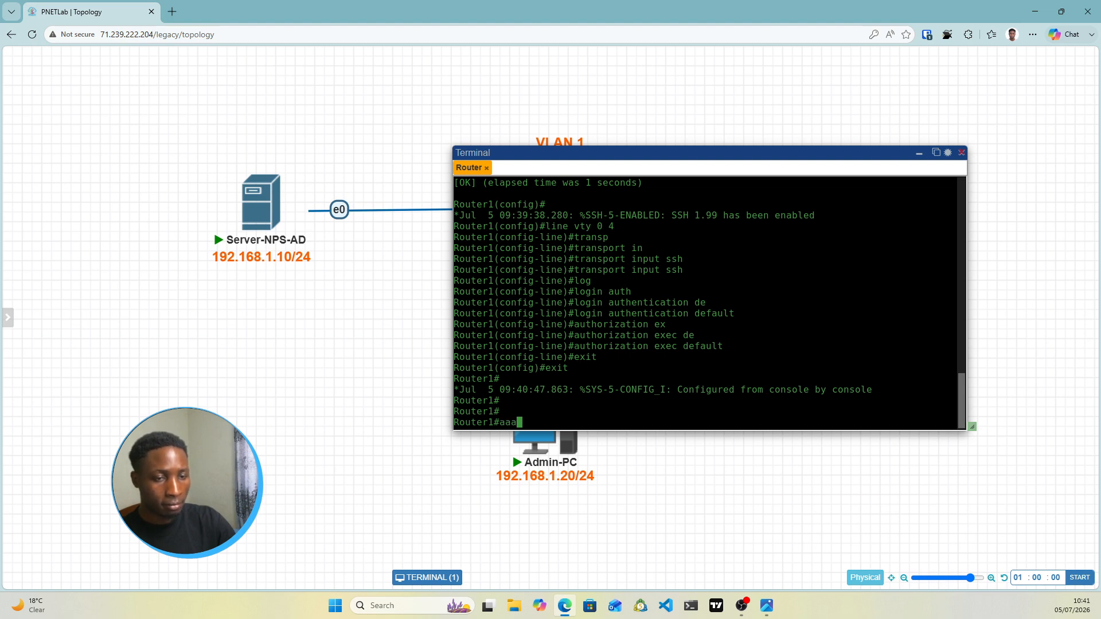
key(BackSpace)
key(BackSpace)
key(BackSpace)
text(de)
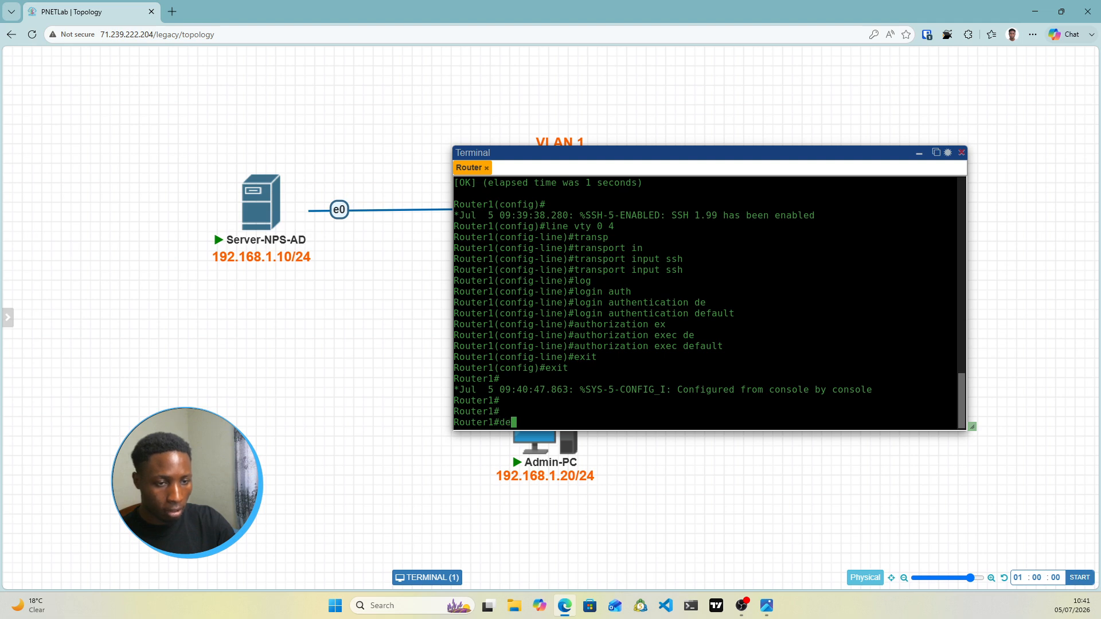
text(bug aa)
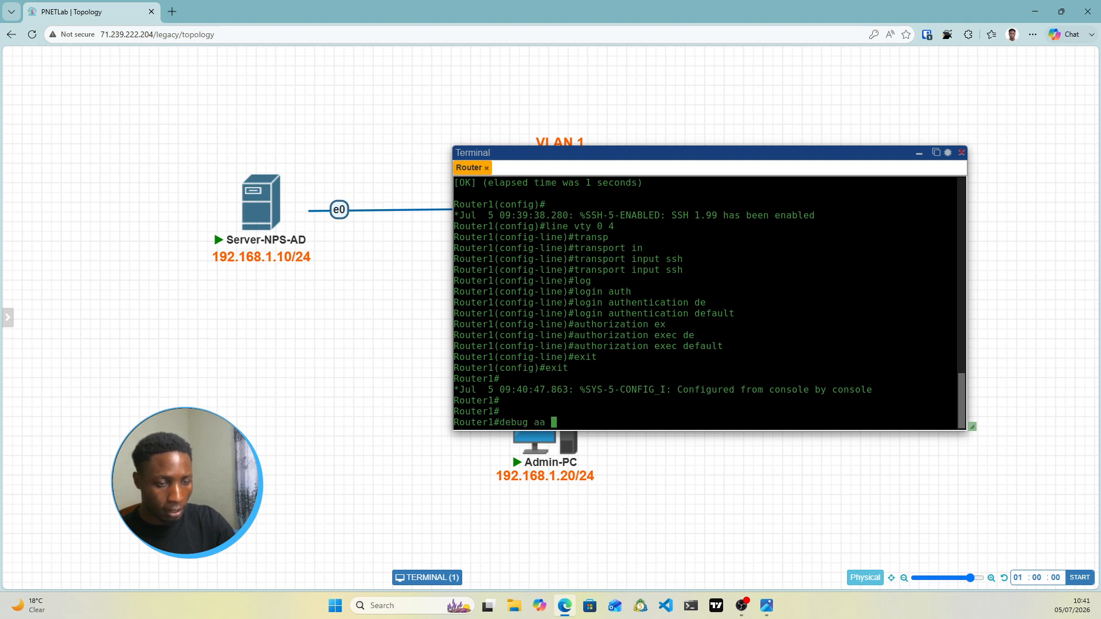
key(BackSpace)
text(a rad)
key(Tab)
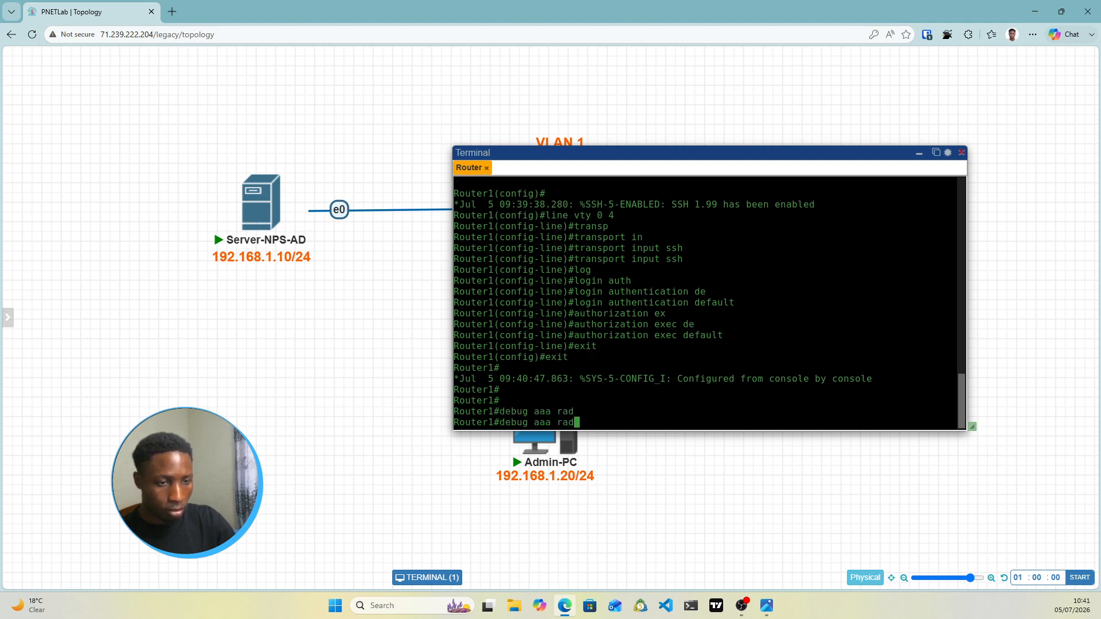
text(i)
key(Tab)
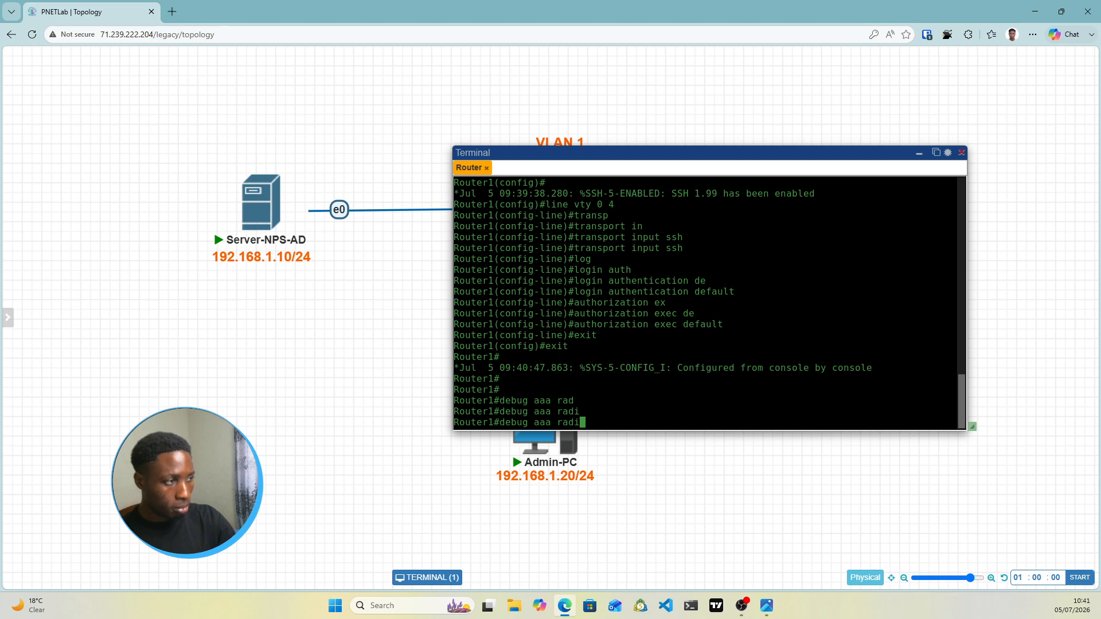
key(BackSpace)
key(BackSpace)
key(BackSpace)
key(BackSpace)
key(BackSpace)
key(BackSpace)
key(BackSpace)
key(BackSpace)
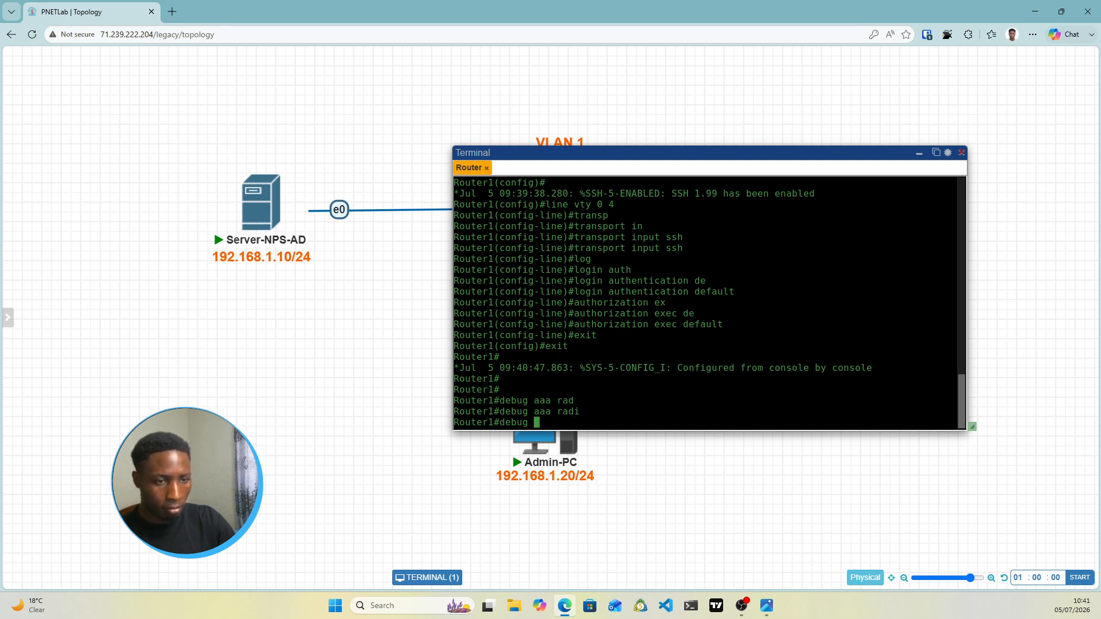
text(radiu)
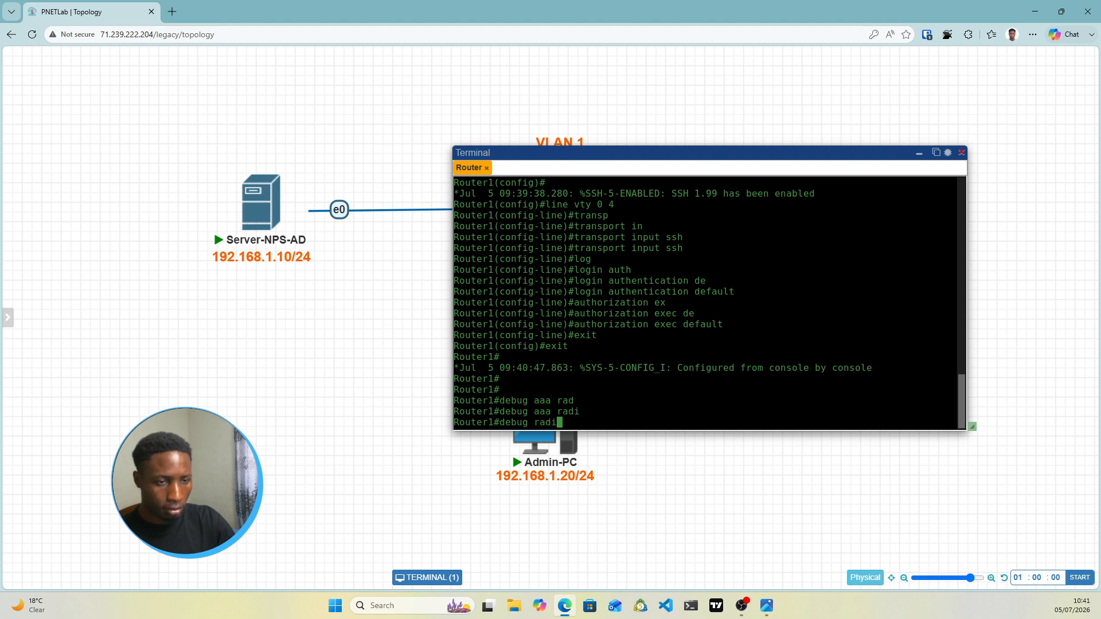
key(Tab)
key(Return)
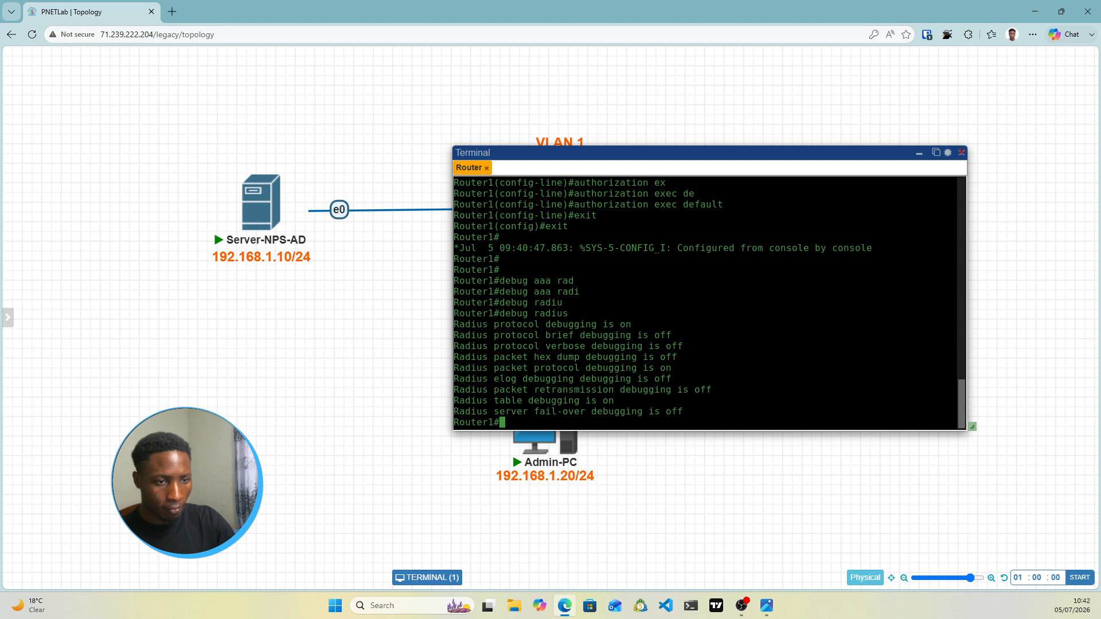
Try 'debug aaa authentication default', which the router rejects
text(d)
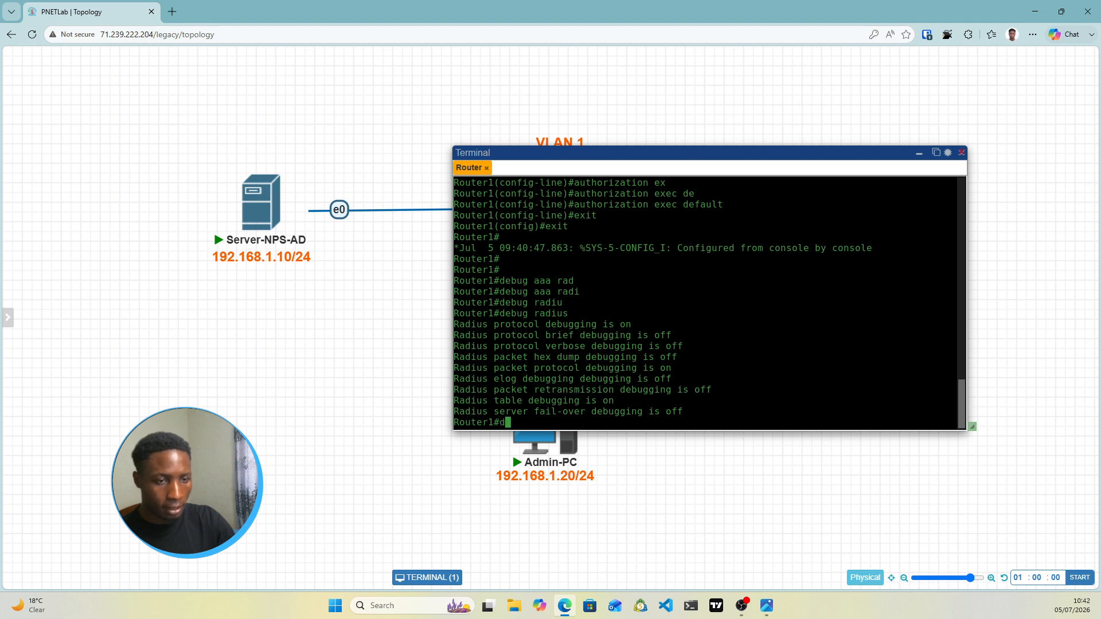
text(ebug )
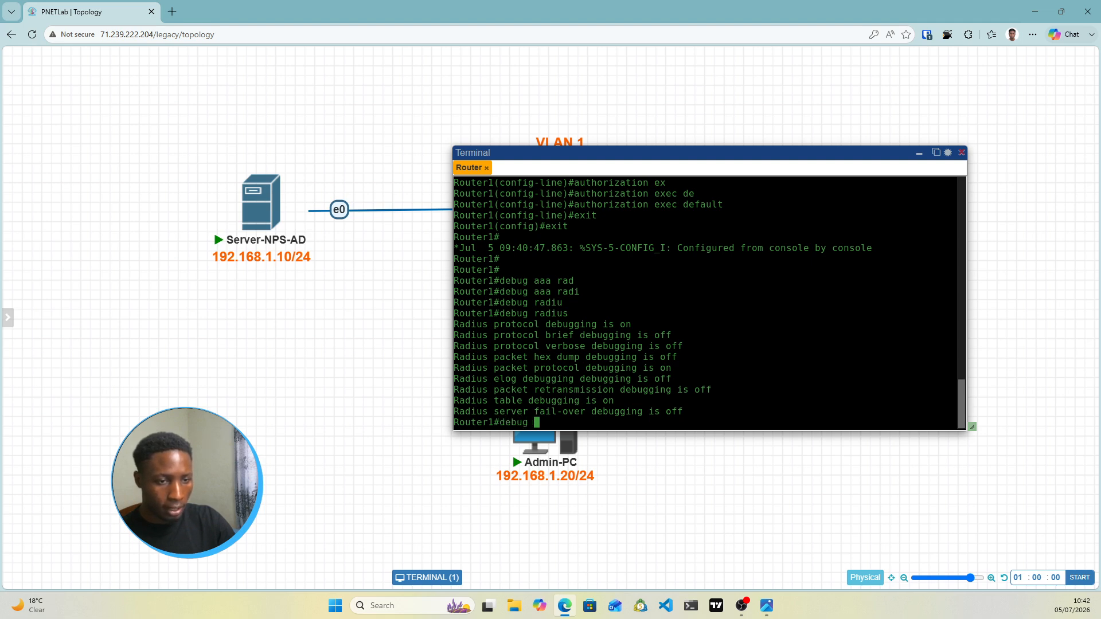
text(aaa ath)
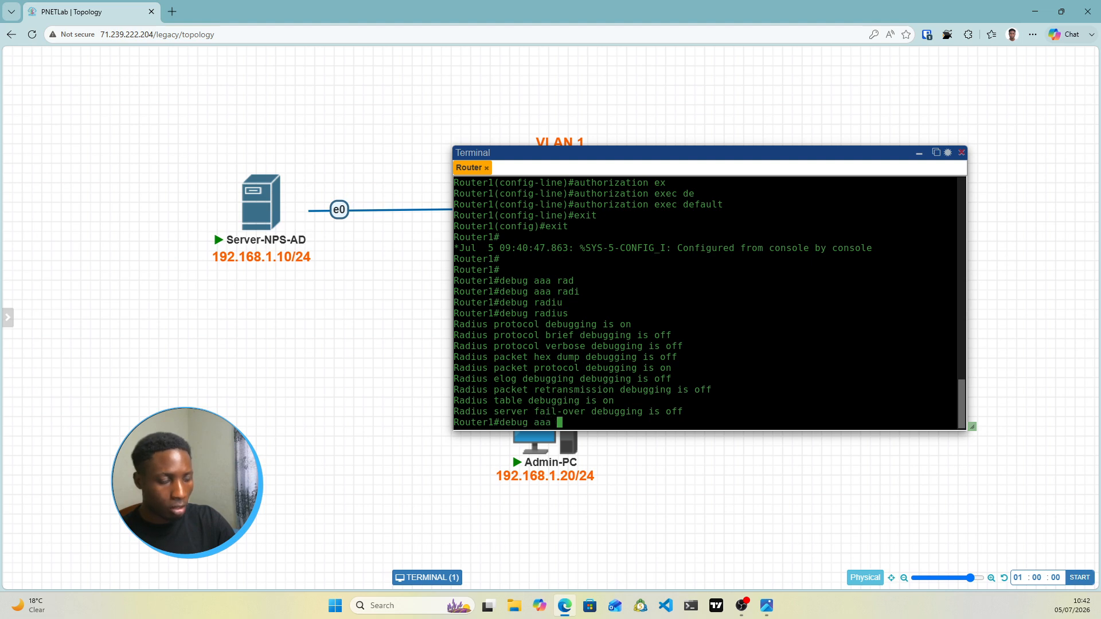
key(Tab)
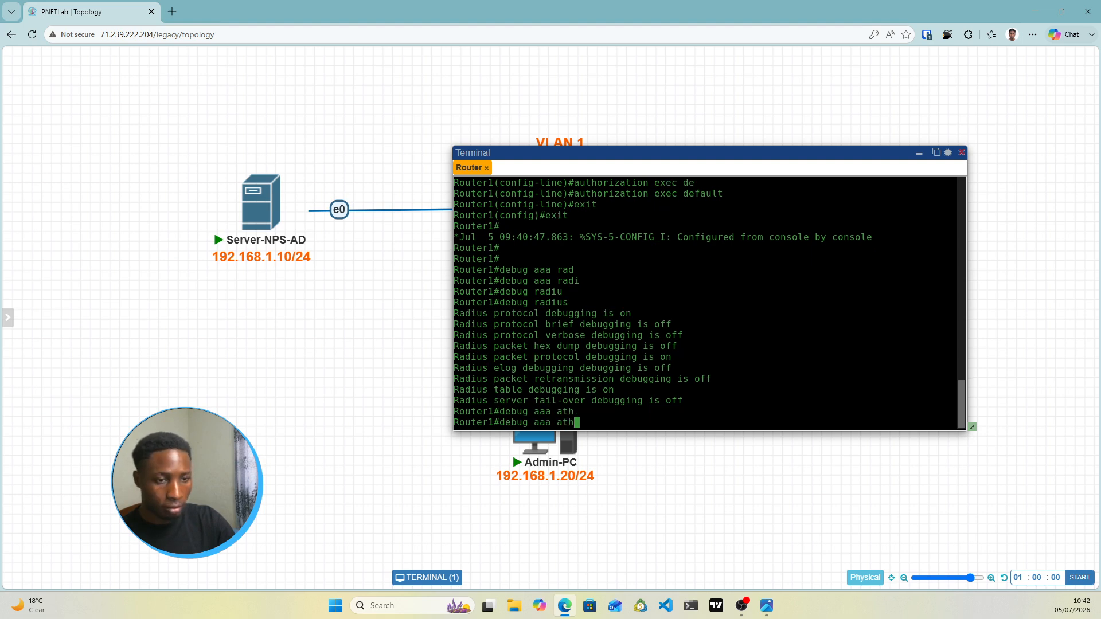
key(BackSpace)
key(BackSpace)
text(uth)
key(Tab)
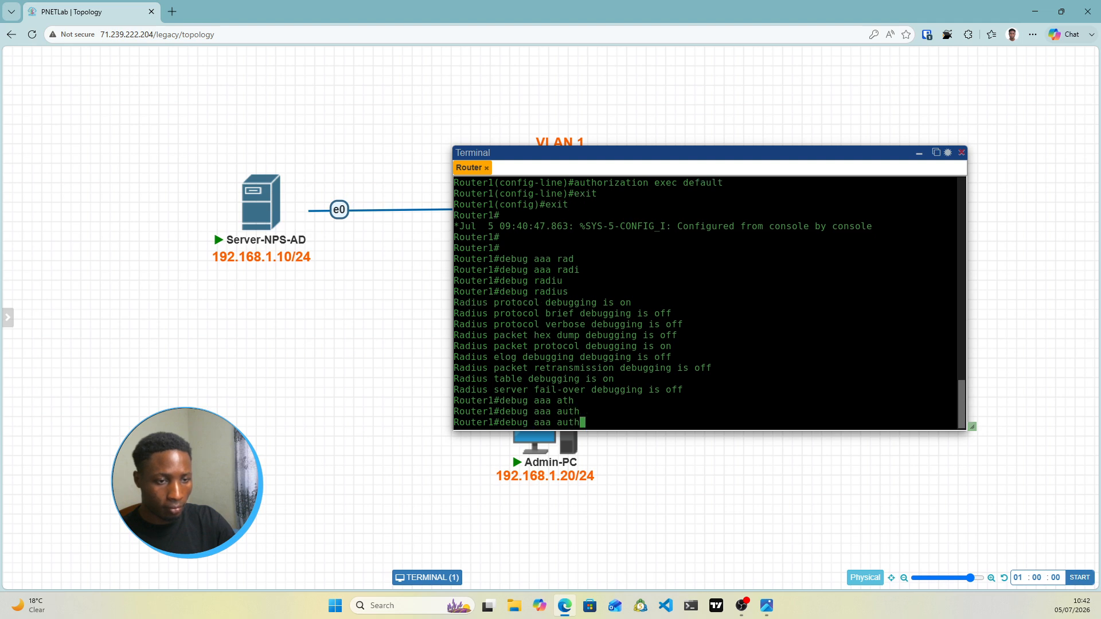
text(en)
key(Tab)
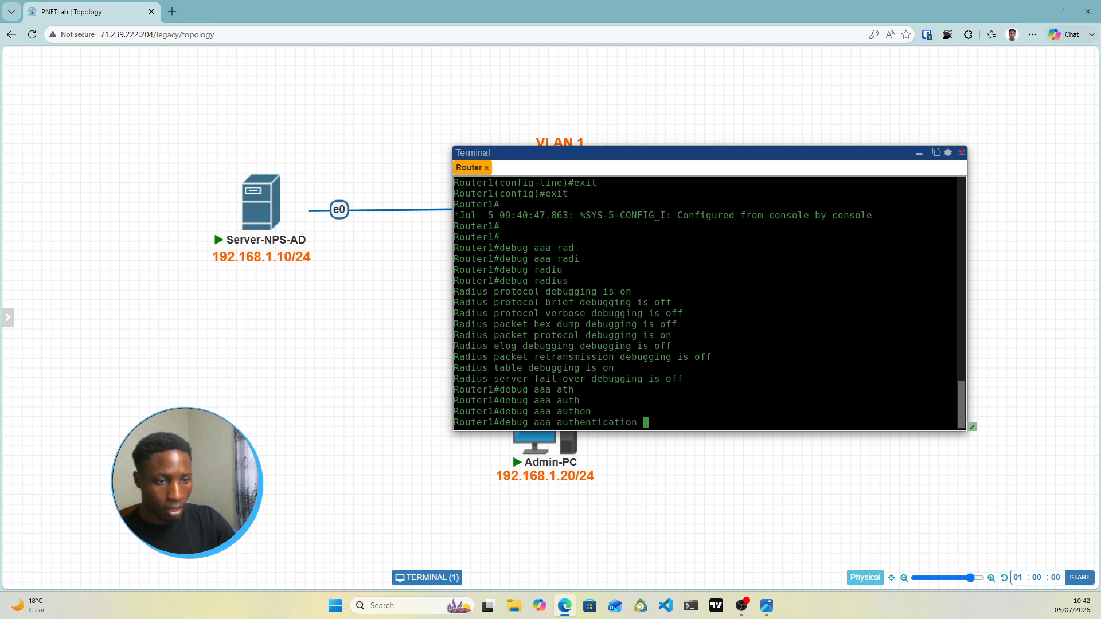
text(de)
key(Tab)
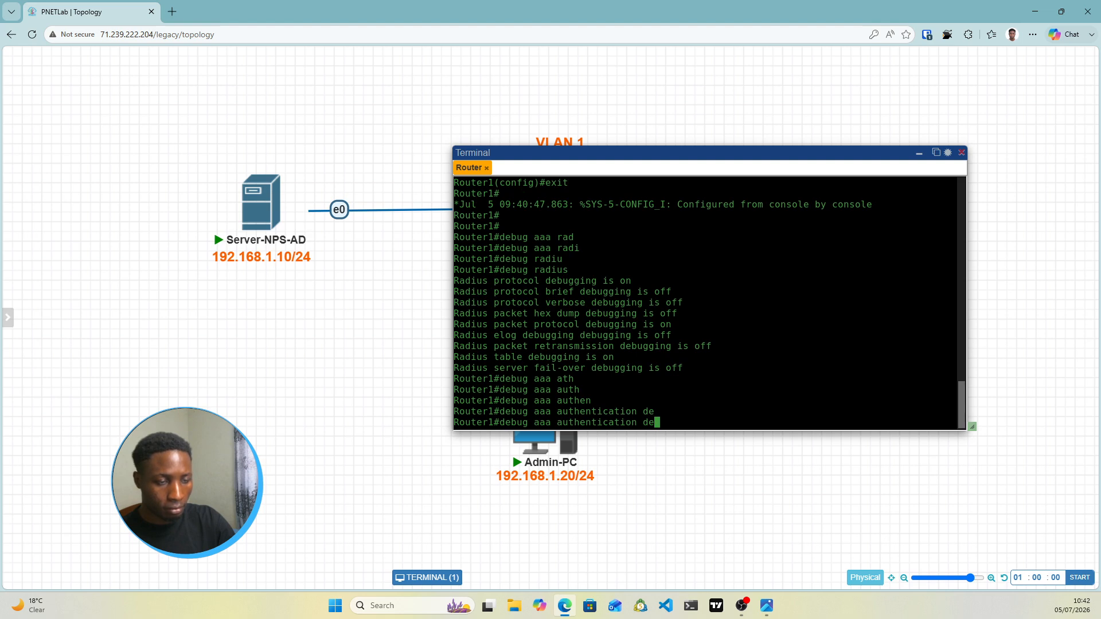
text(fau)
key(Tab)
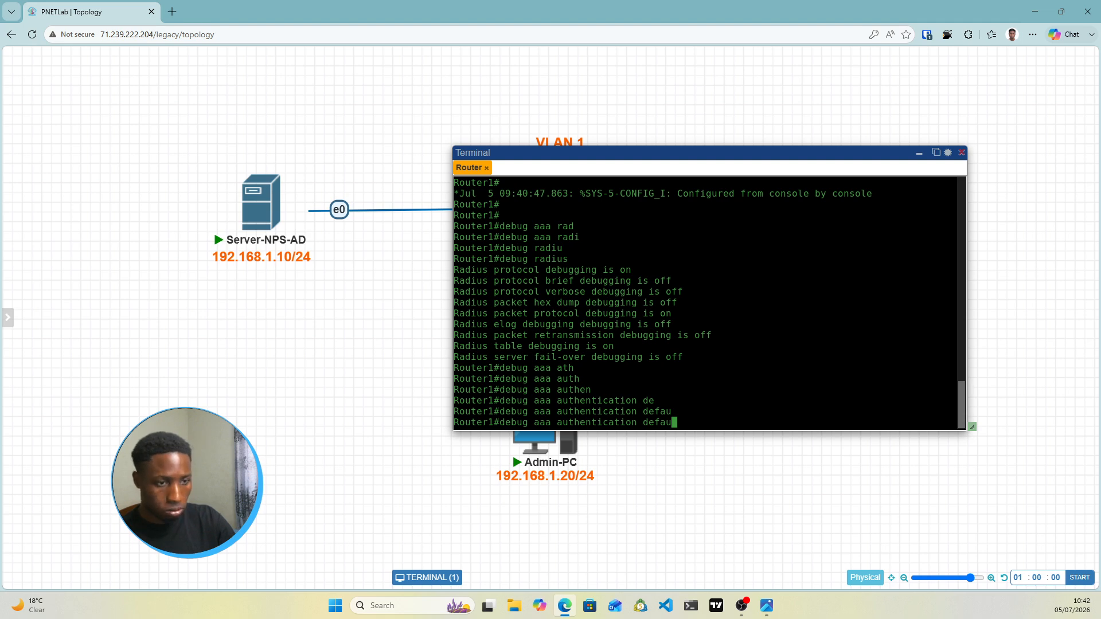
text(l)
key(Tab)
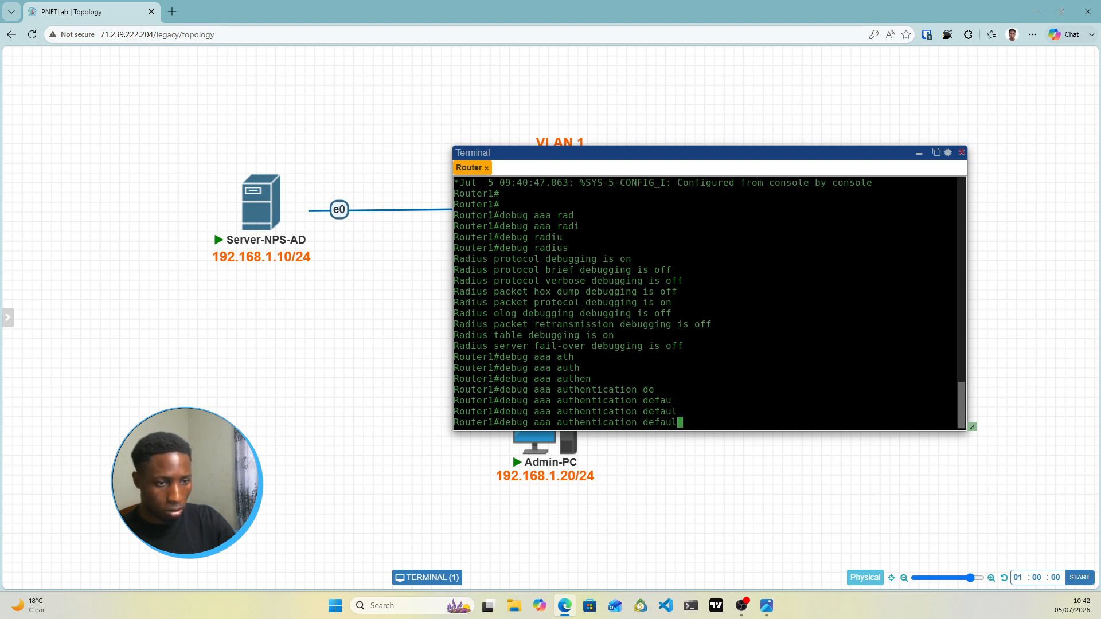
text(t)
key(Return)
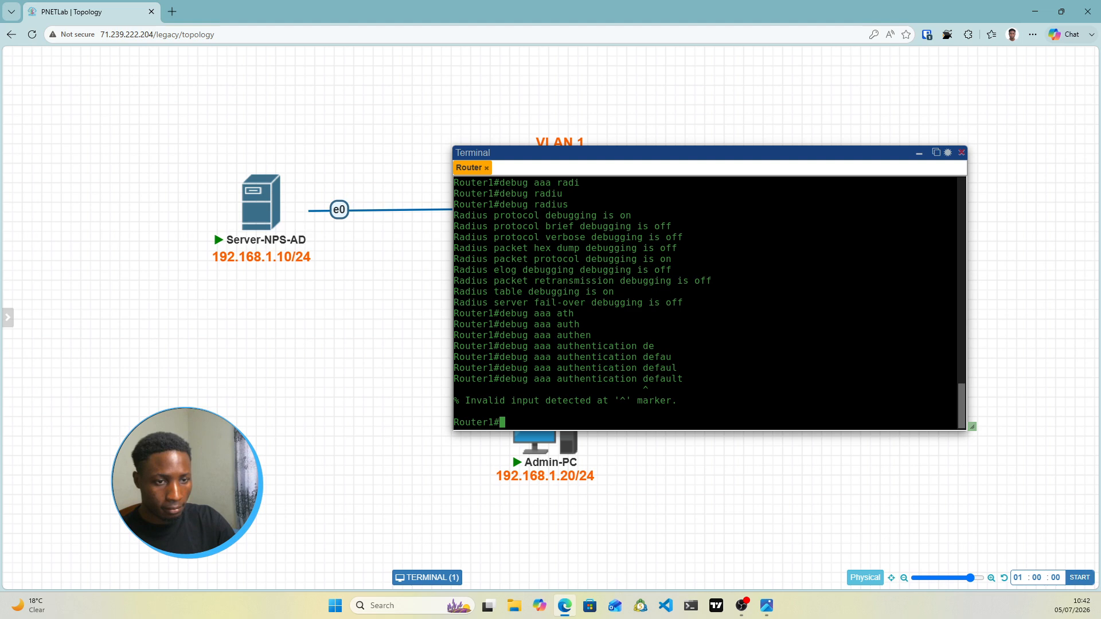
Correct the recalled command to enable AAA authentication debugging
key(Up)
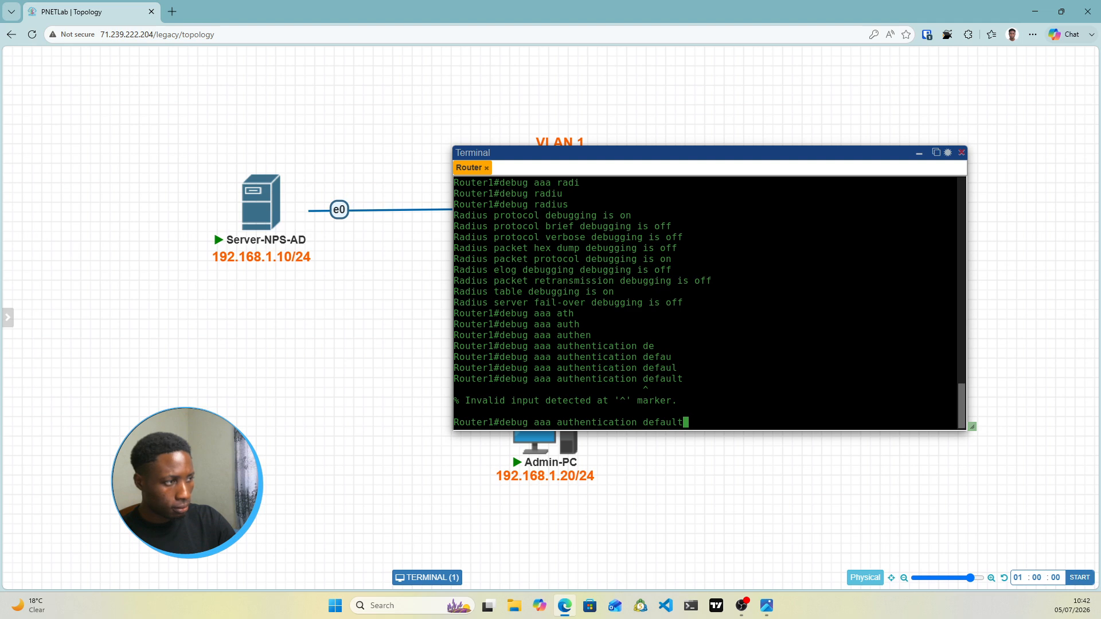
key(BackSpace)
key(BackSpace)
key(BackSpace)
key(BackSpace)
key(BackSpace)
key(BackSpace)
key(BackSpace)
key(BackSpace)
key(BackSpace)
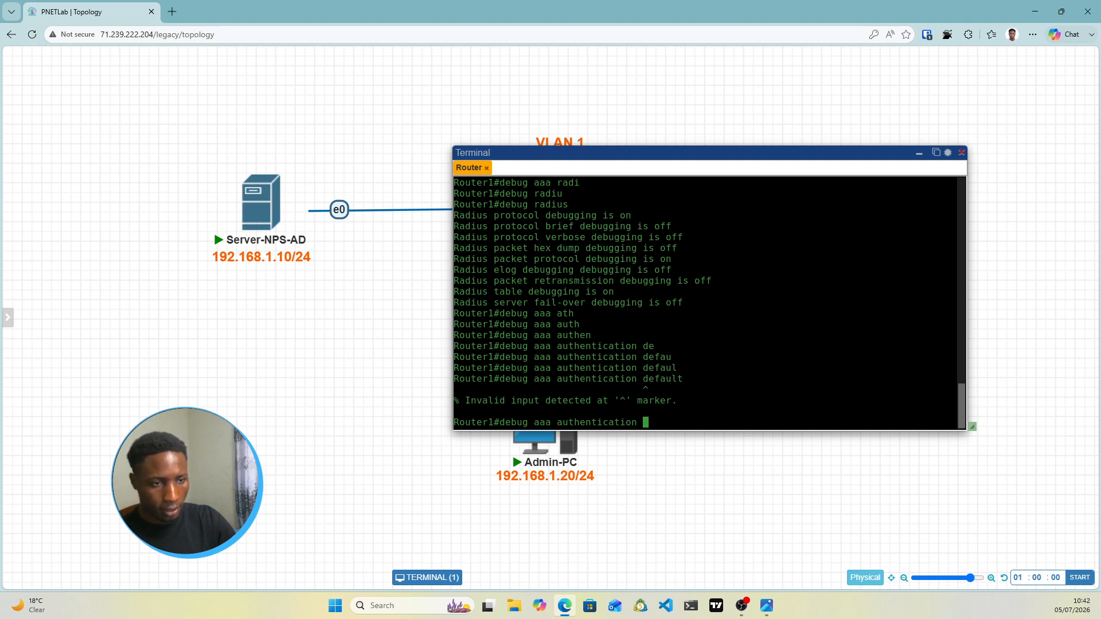
text(n)
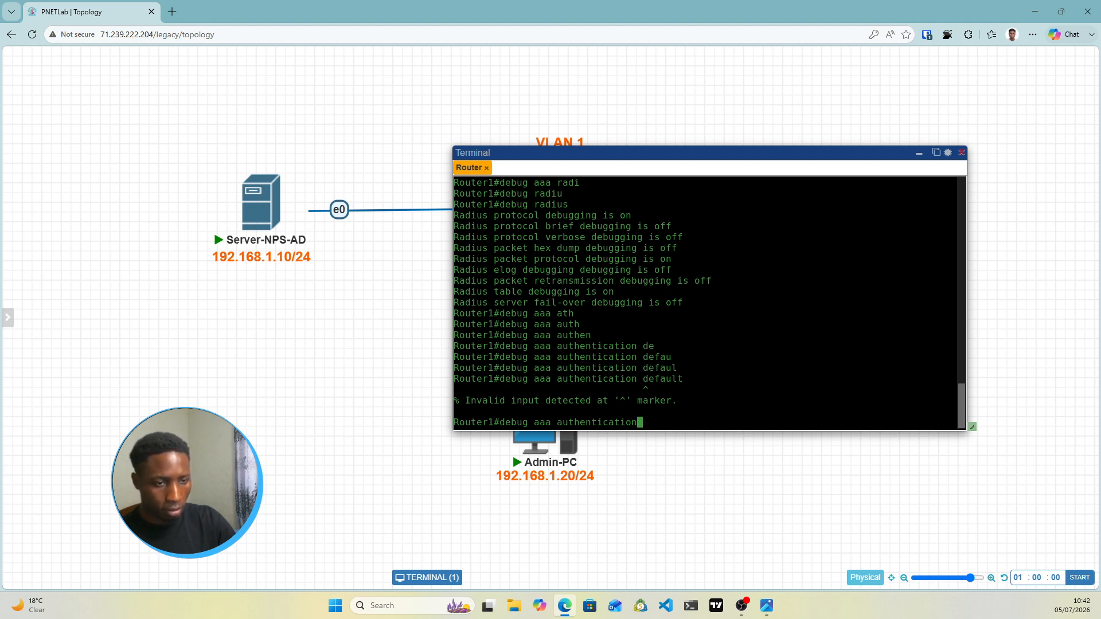
key(Return)
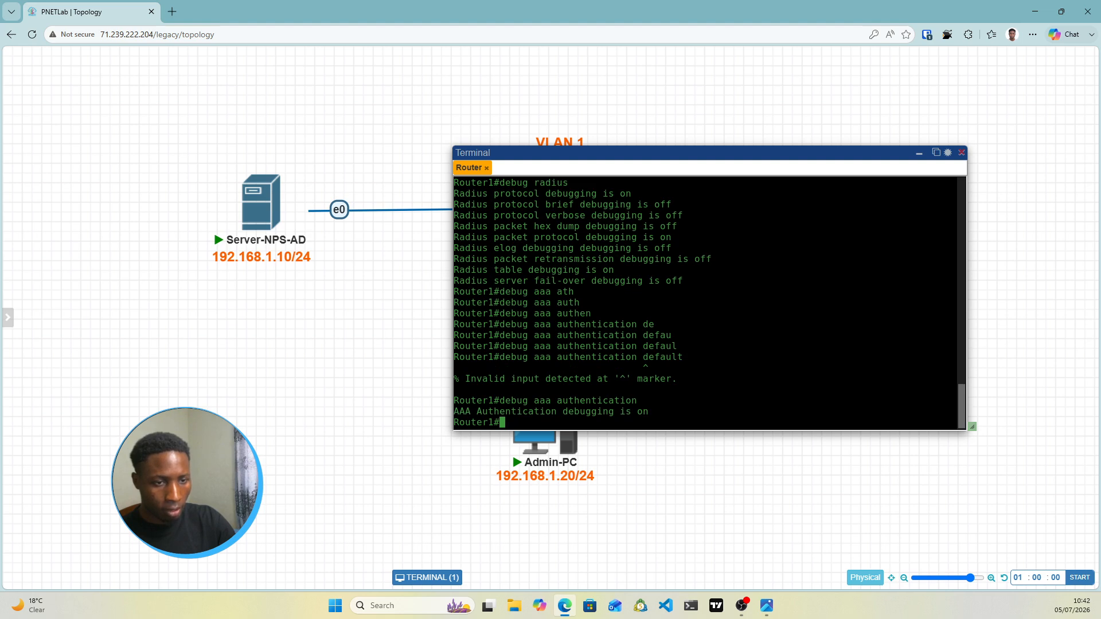
Turn on AAA authorization debugging with 'debug aaa authorization'
text(debgu)
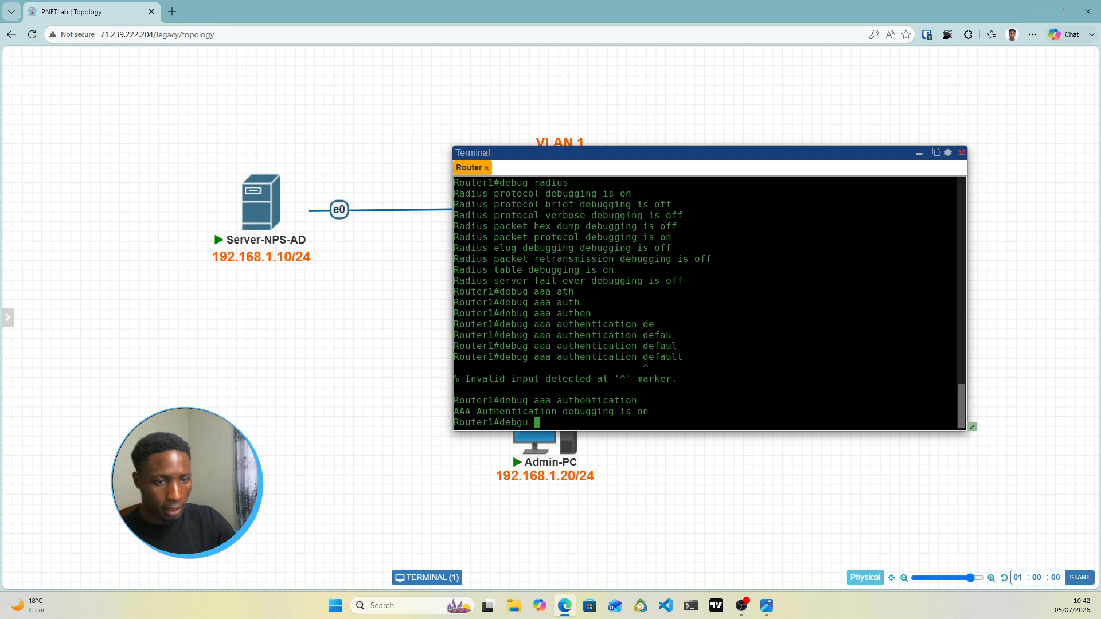
key(BackSpace)
key(BackSpace)
key(BackSpace)
text(ug aa)
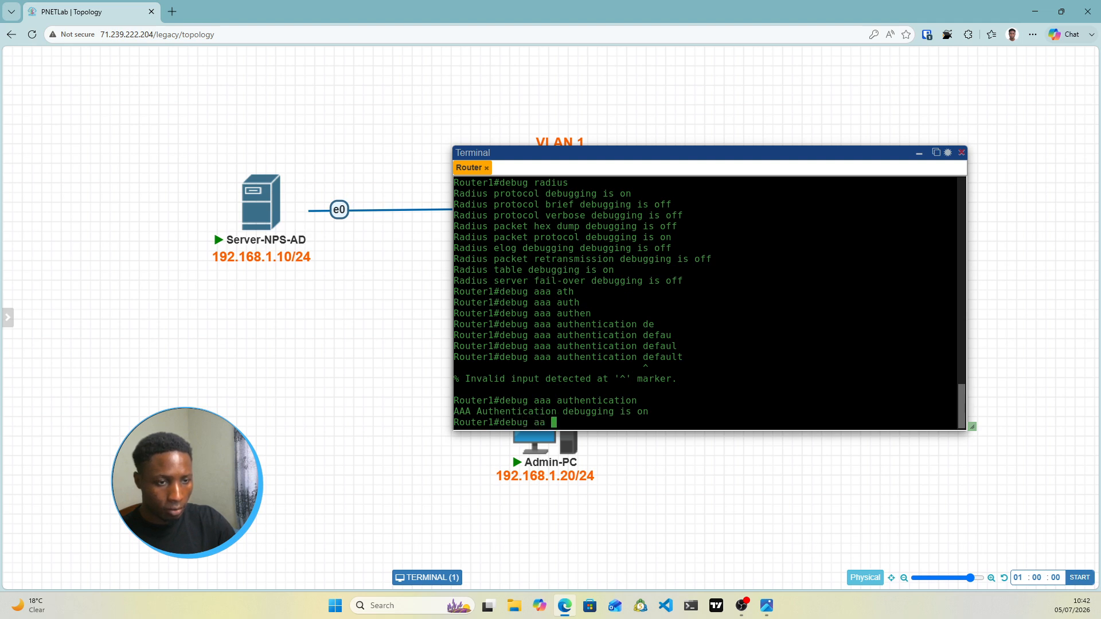
key(BackSpace)
text(a ath)
key(Tab)
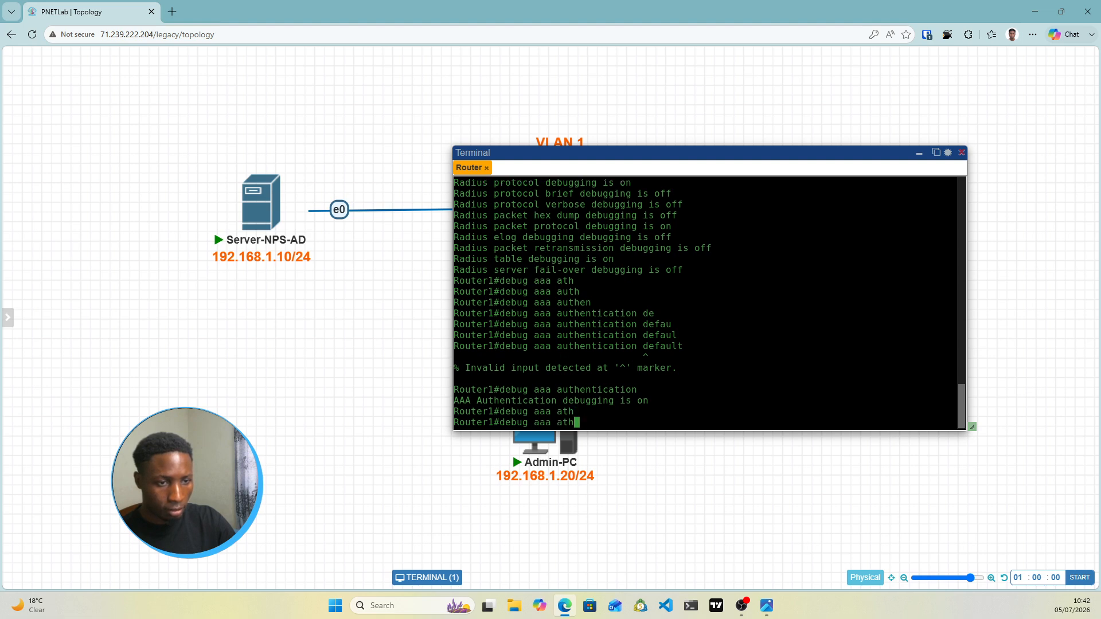
key(BackSpace)
key(BackSpace)
text(uthori)
key(Tab)
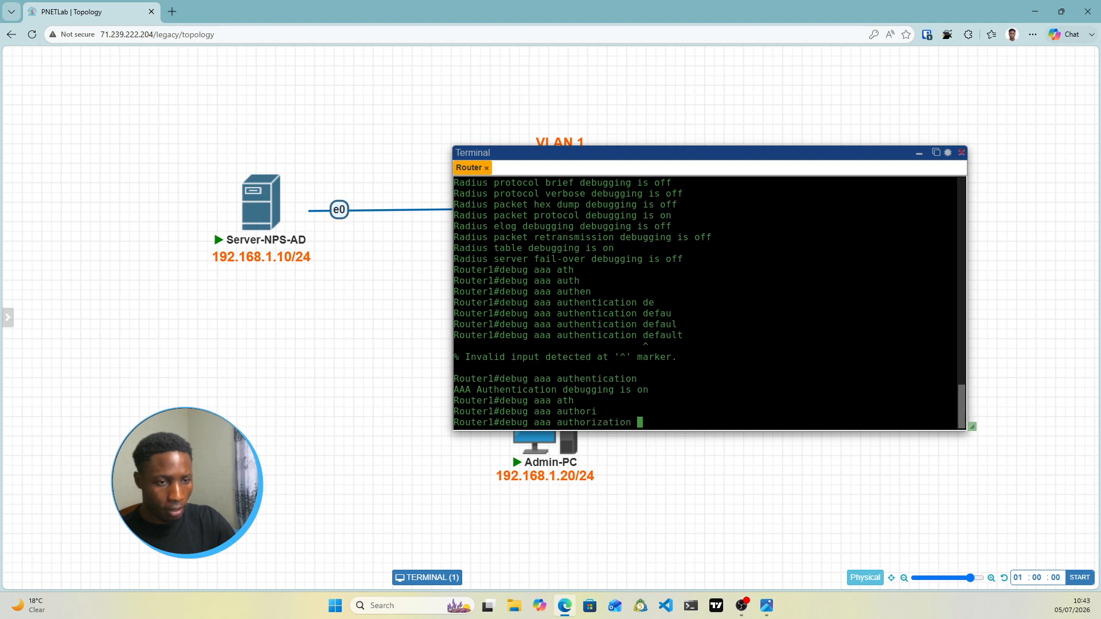
key(Return)
key(Return)
key(Return)
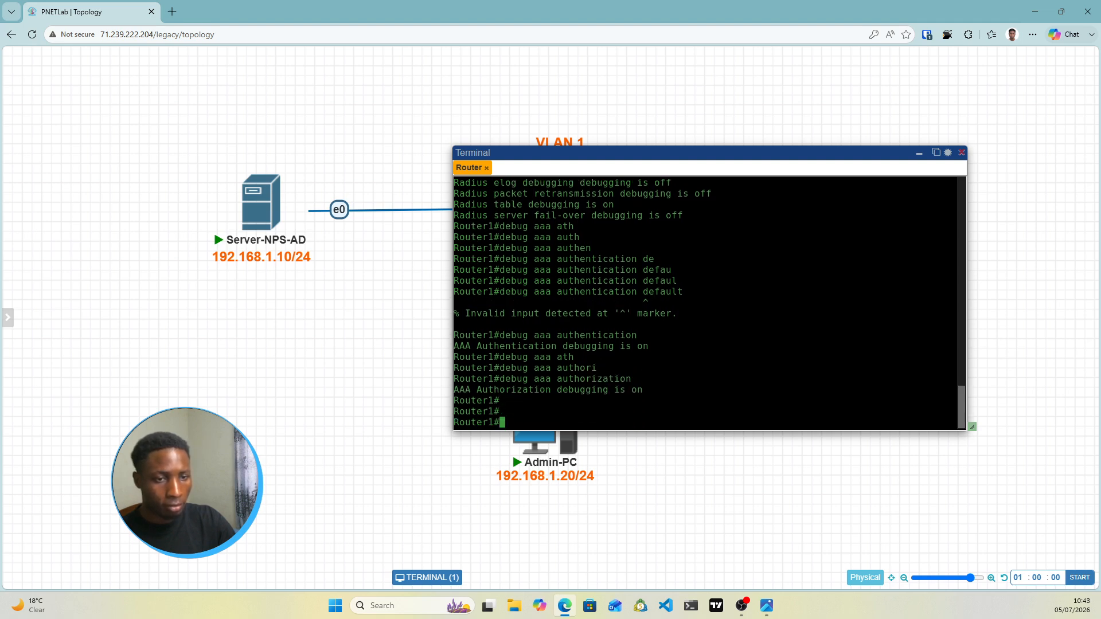
key(Return)
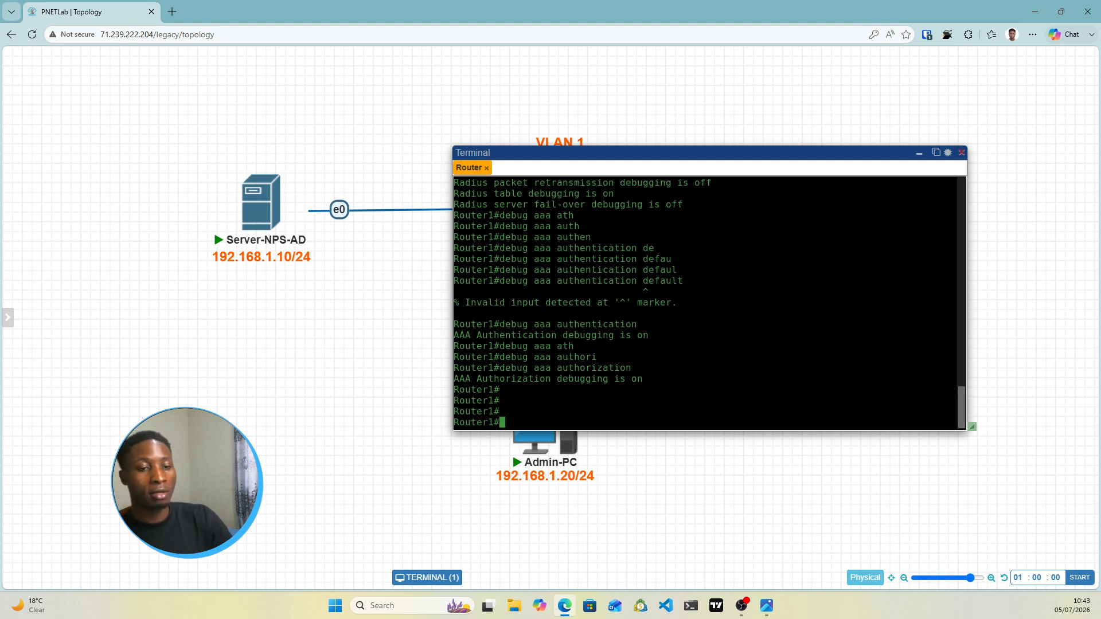
Save the running configuration with 'wr mem' after 'do wr mem' is rejected
text(do wr )
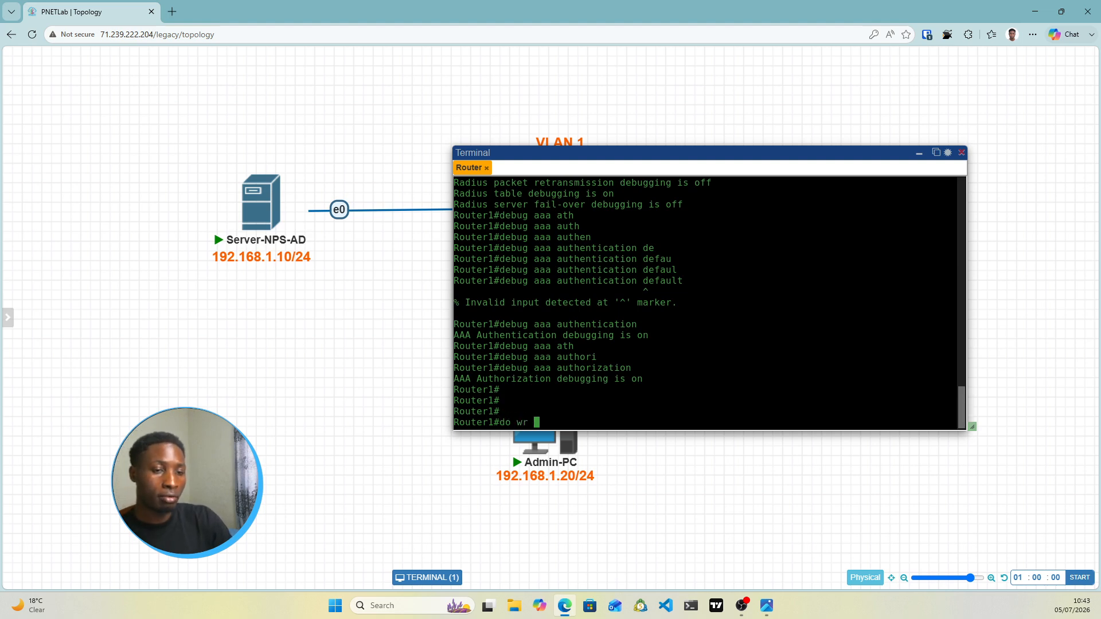
text(mem)
key(Return)
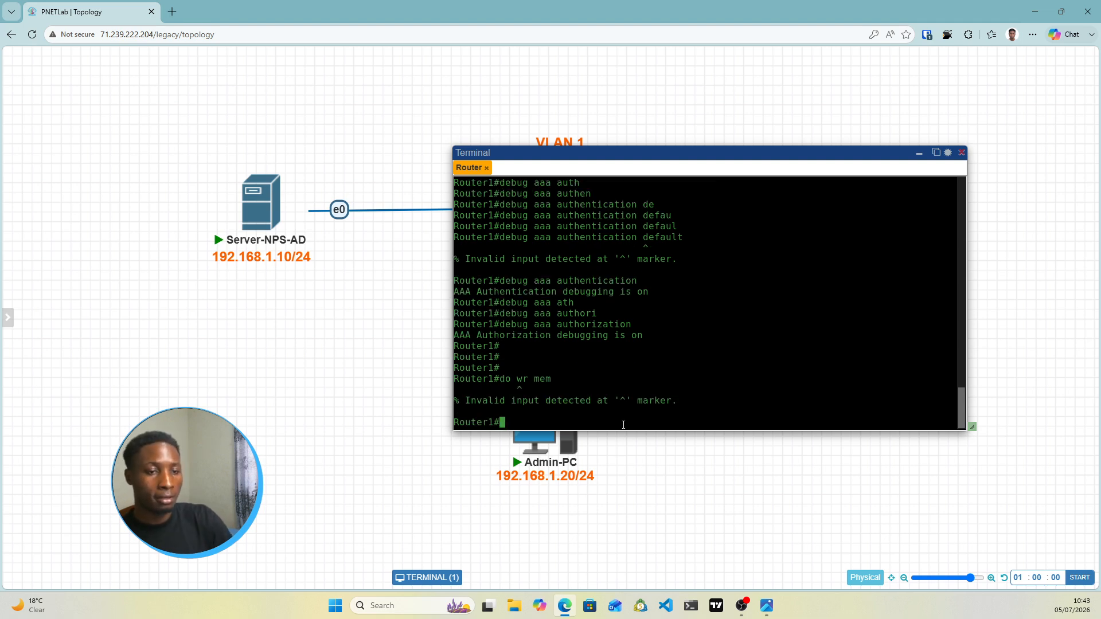
text(wr mem)
key(Return)
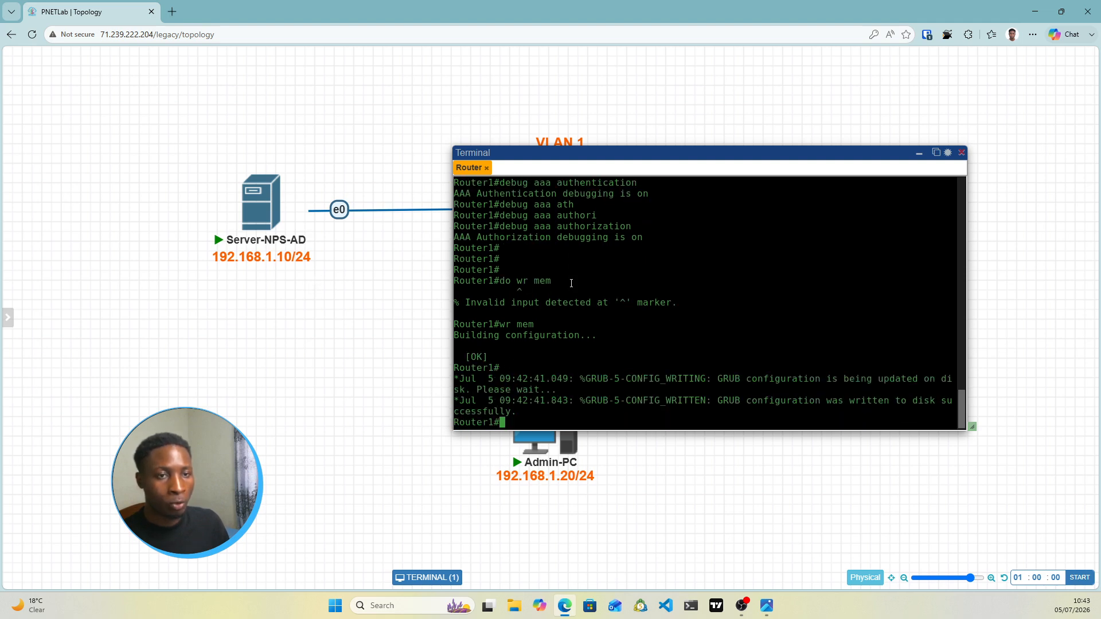
Open the Server-NPS-AD console and move the consoles into a separate browser tab
drag(640, 161, 710, 114)
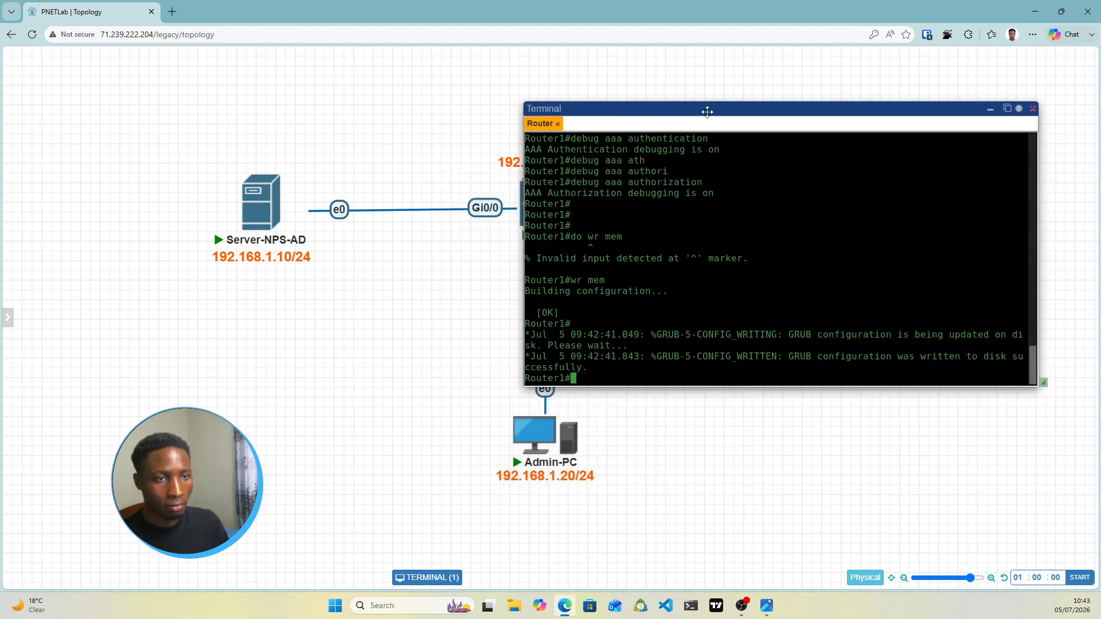
click(257, 208)
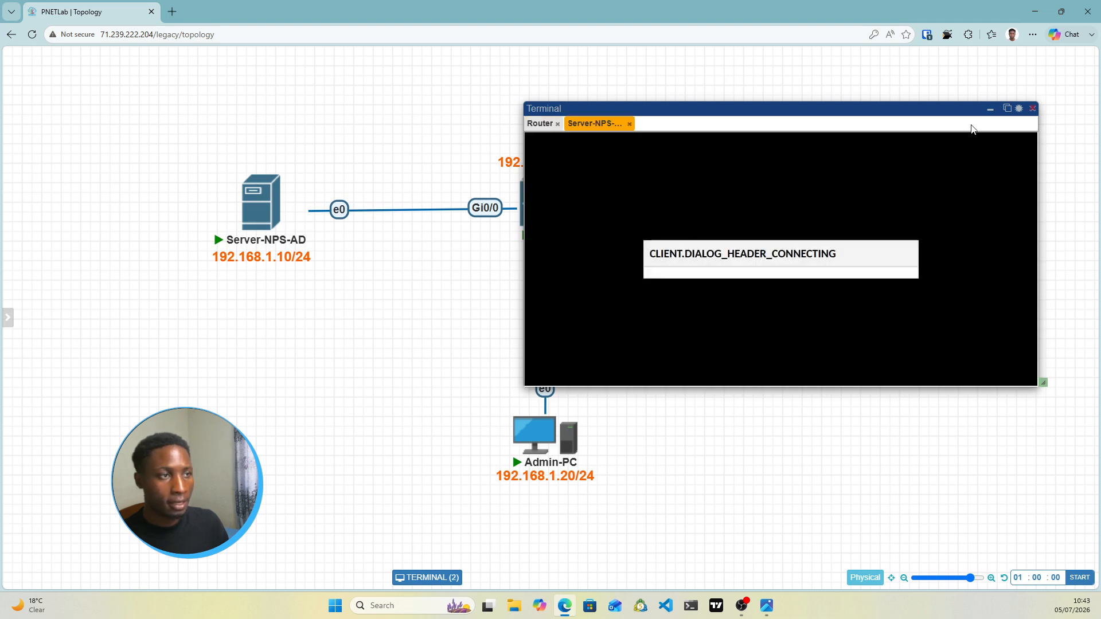
click(1007, 108)
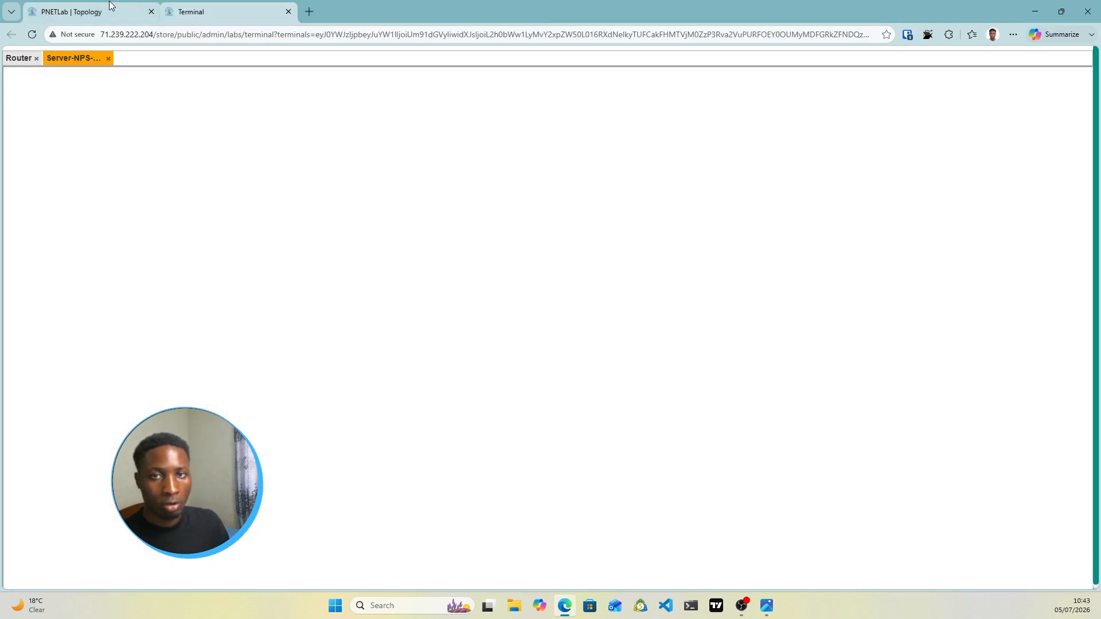
click(112, 7)
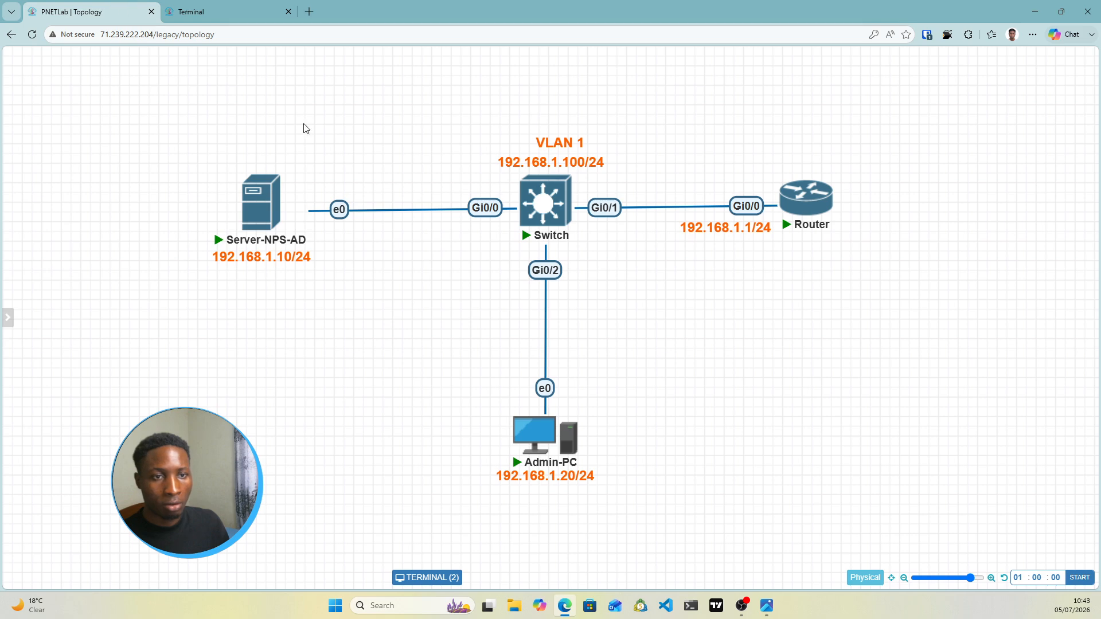
click(226, 9)
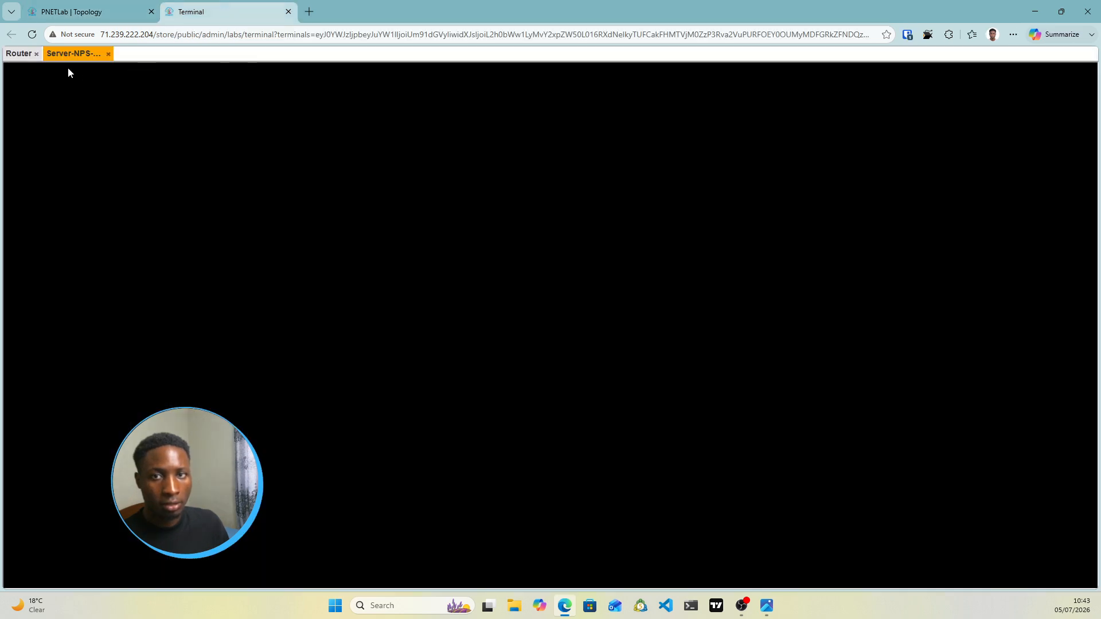
Send Ctrl+Alt+Del through Guacamole's on-screen keyboard to reach the Administrator sign-in
drag(66, 59, 80, 114)
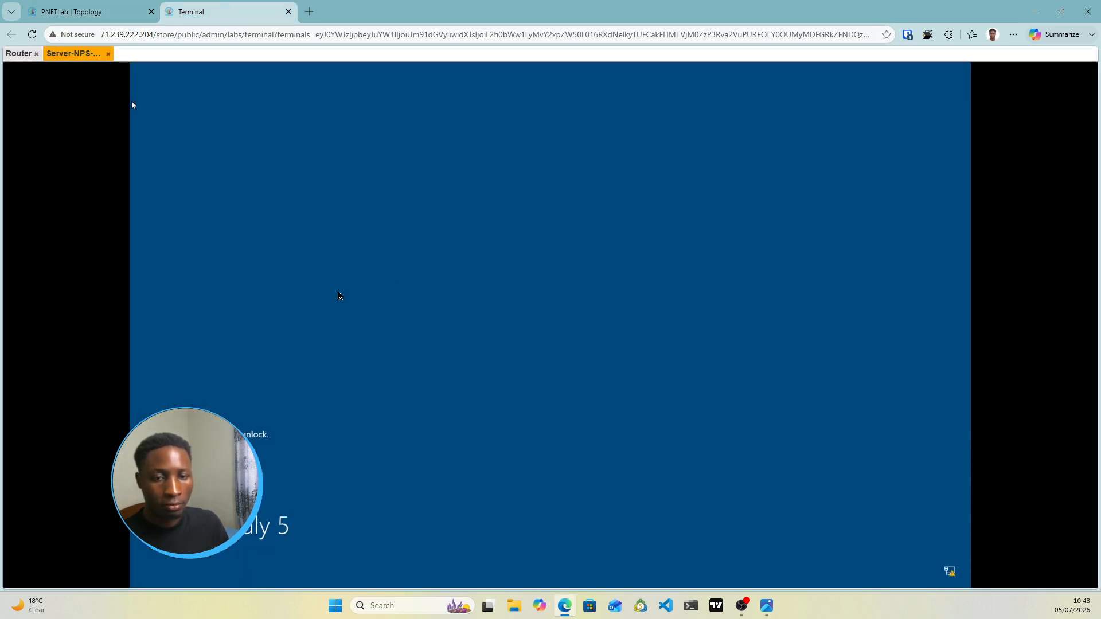
key(ctrl+alt+shift)
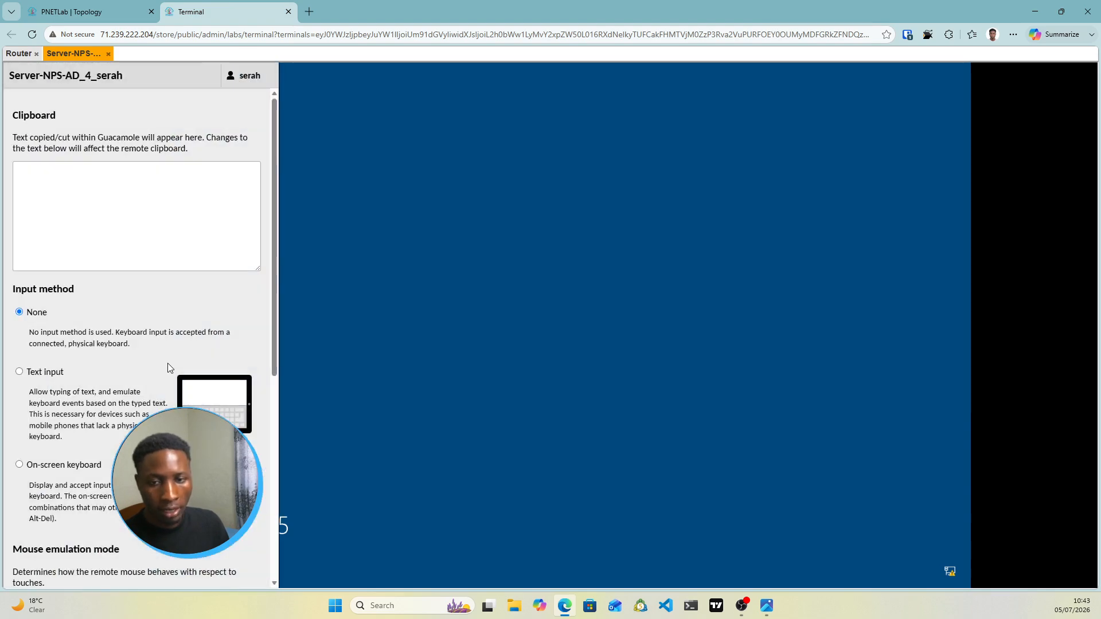
click(21, 465)
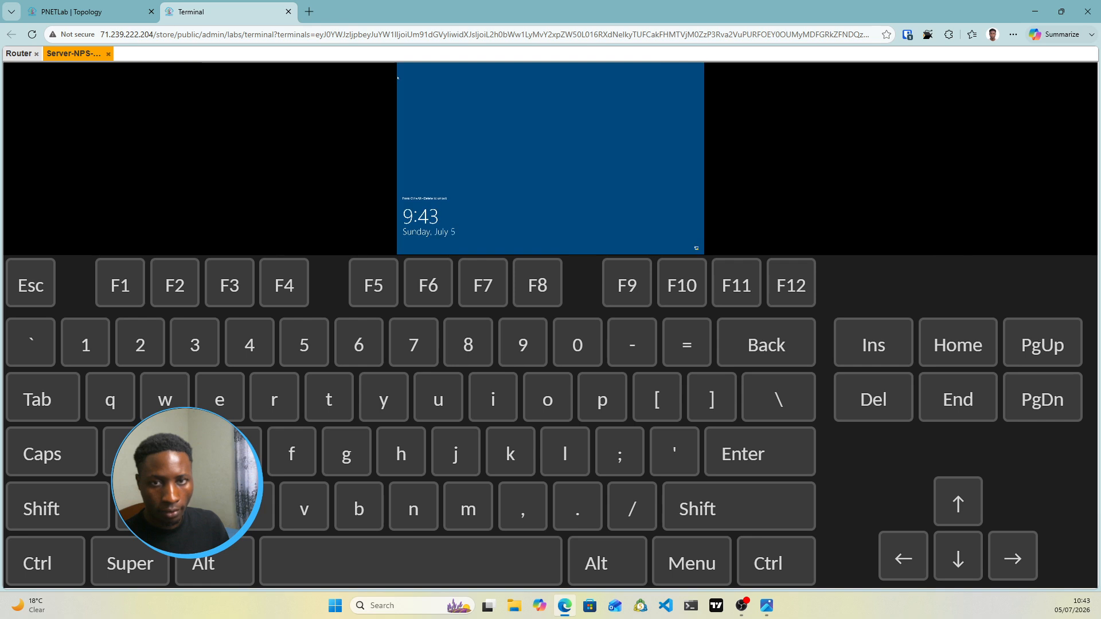
click(67, 562)
click(216, 570)
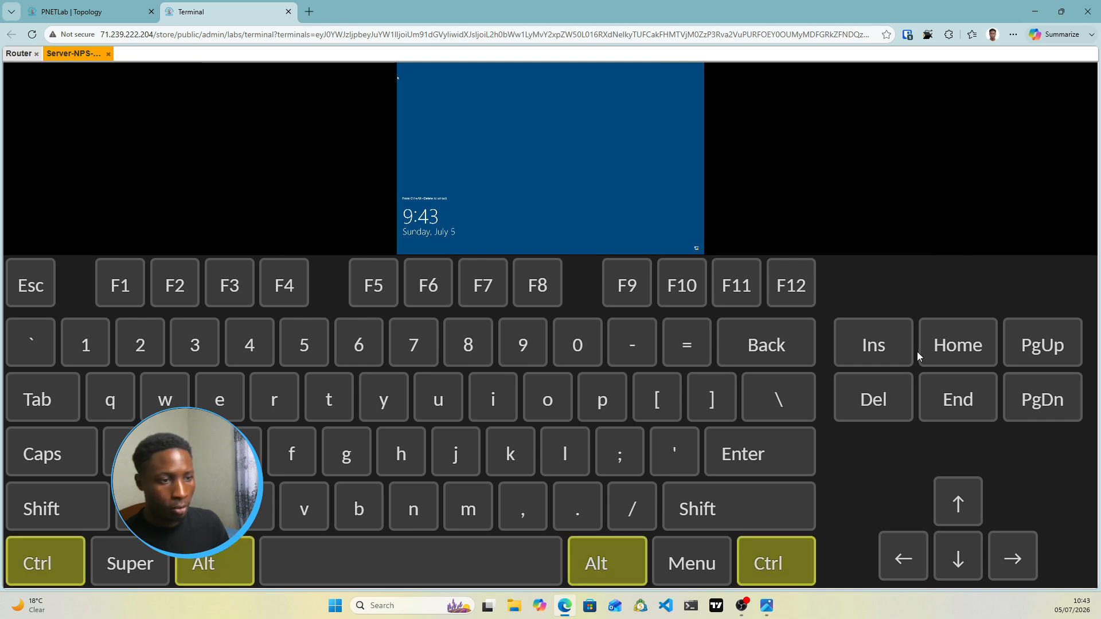
click(873, 401)
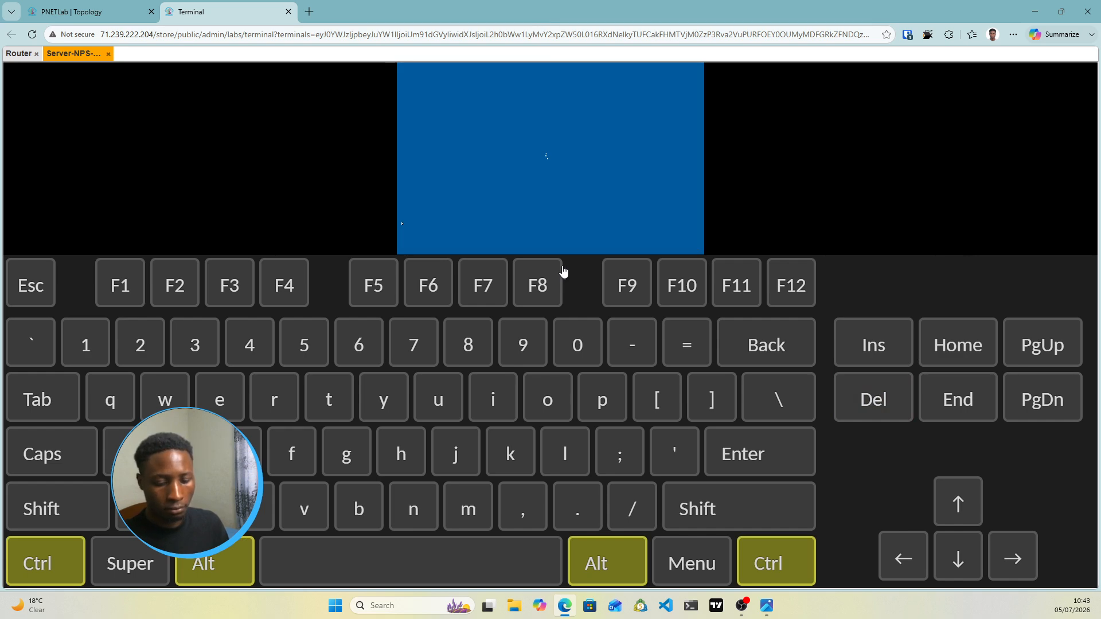
key(ctrl+alt+shift)
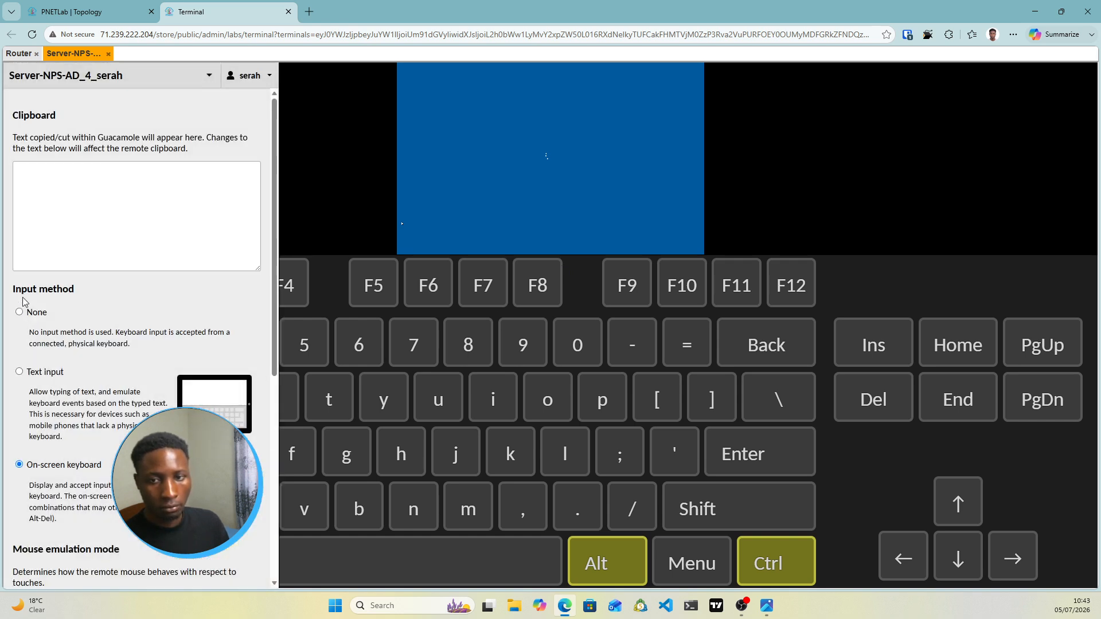
click(19, 312)
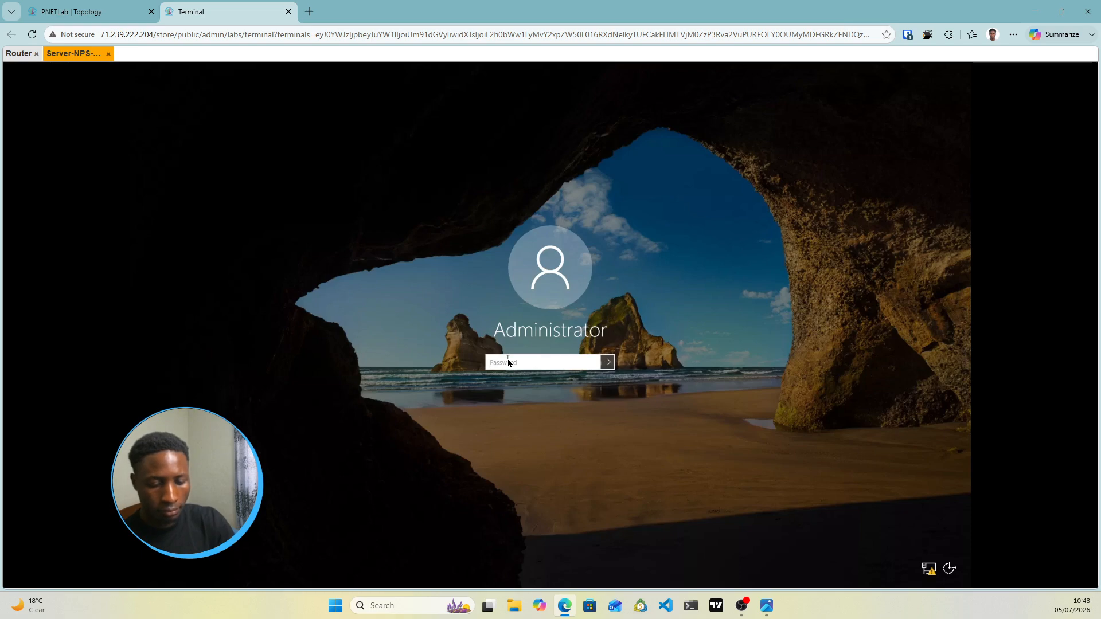
Sign in as Administrator with the account password, confirm Server Manager loads, and return to the topology
text(********)
key(Return)
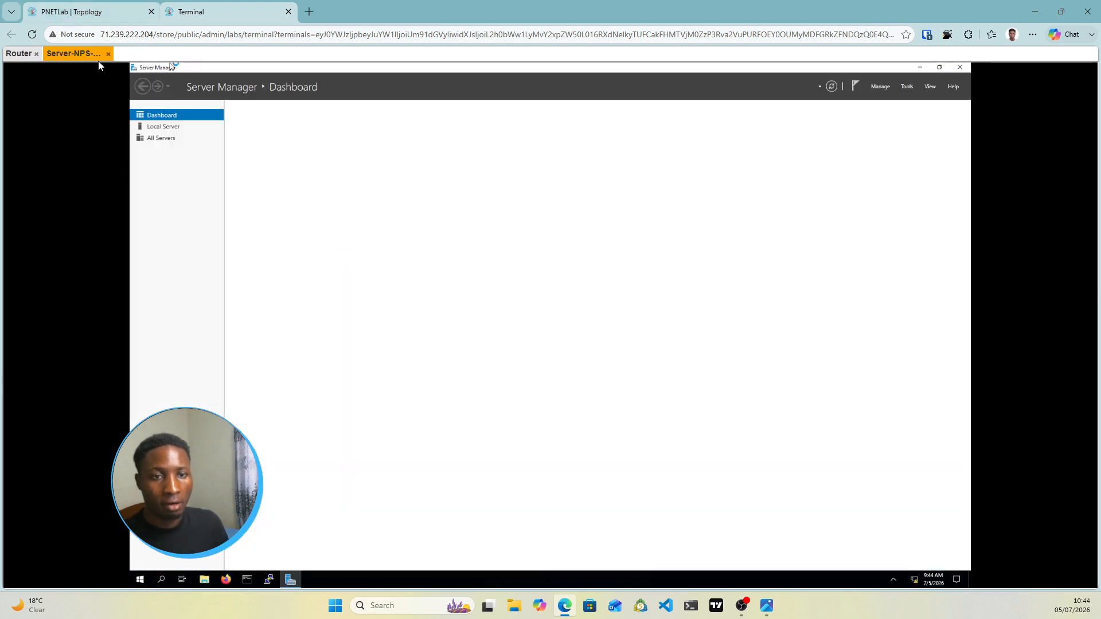
click(89, 12)
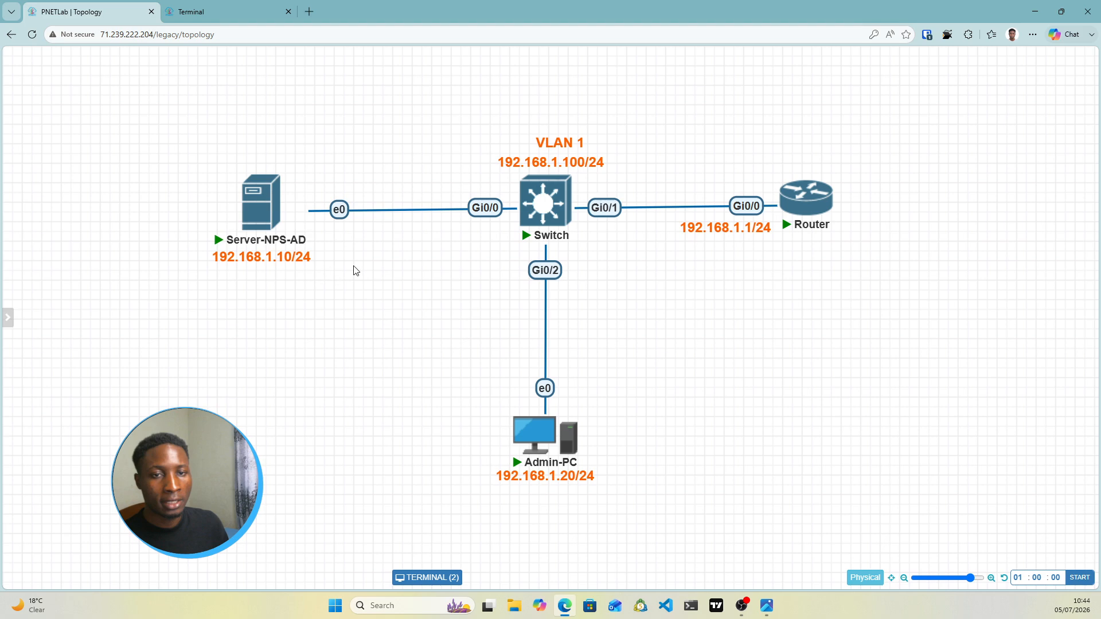
click(240, 10)
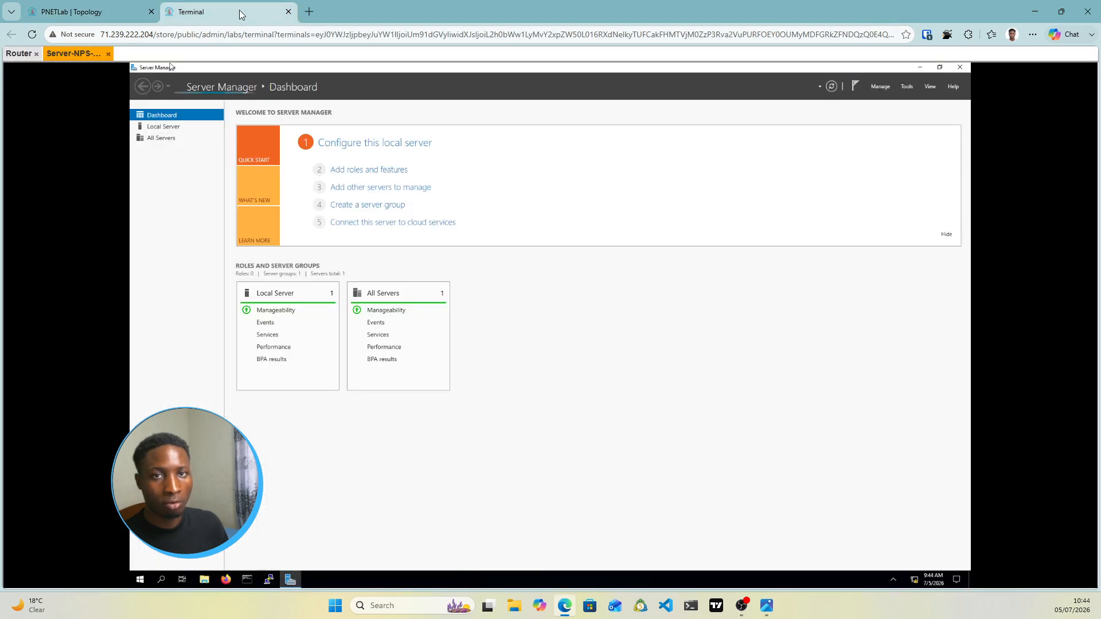
click(107, 8)
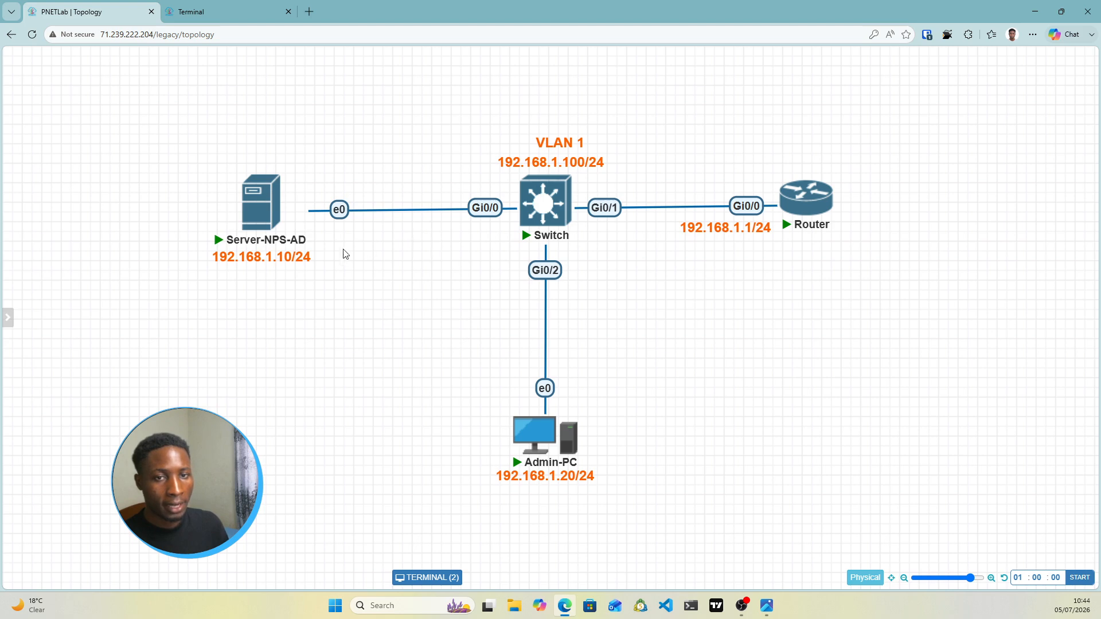
mouse_move(265, 248)
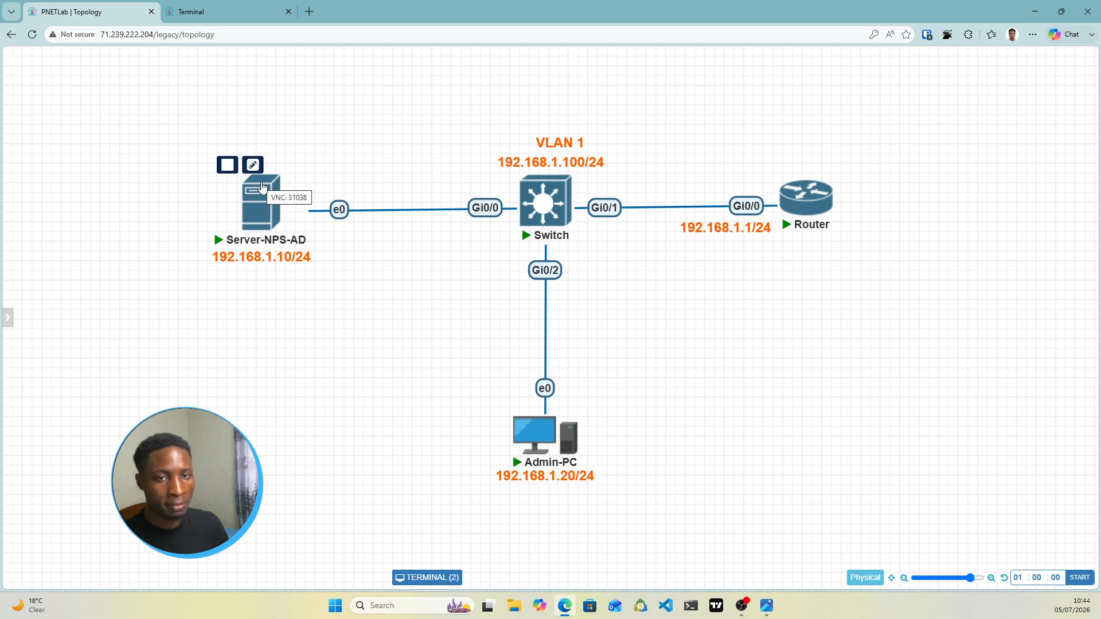
mouse_move(528, 424)
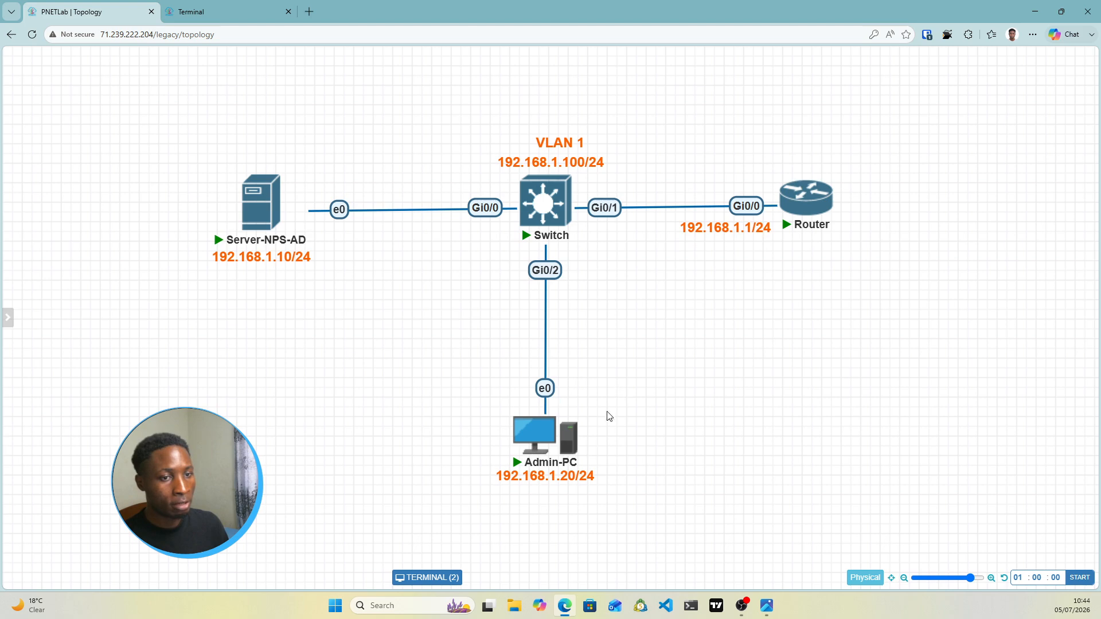
mouse_move(809, 226)
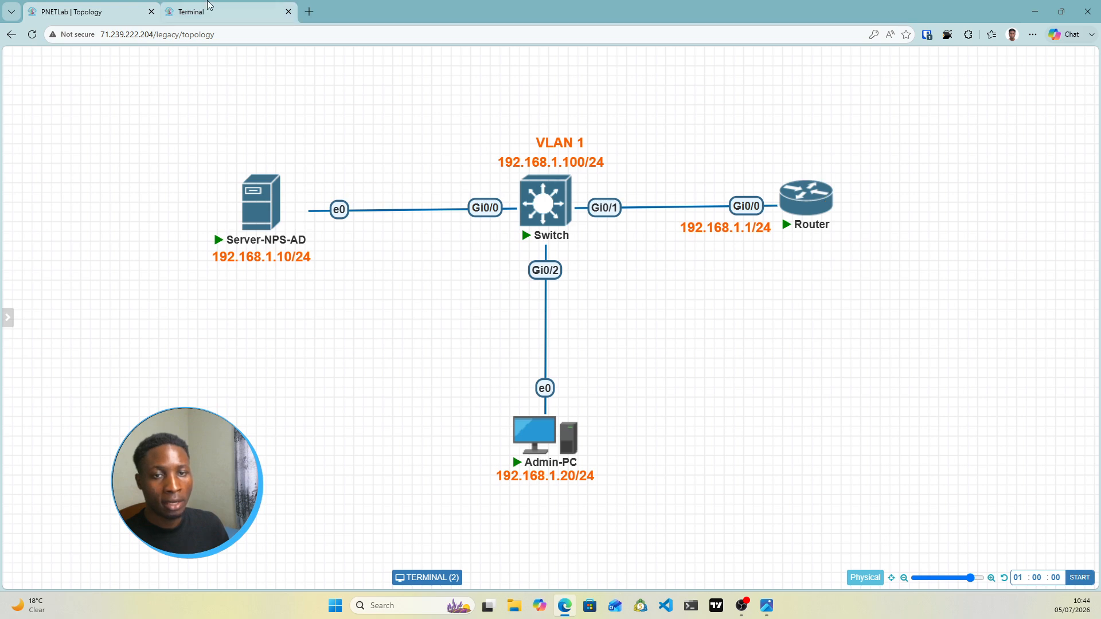
click(240, 12)
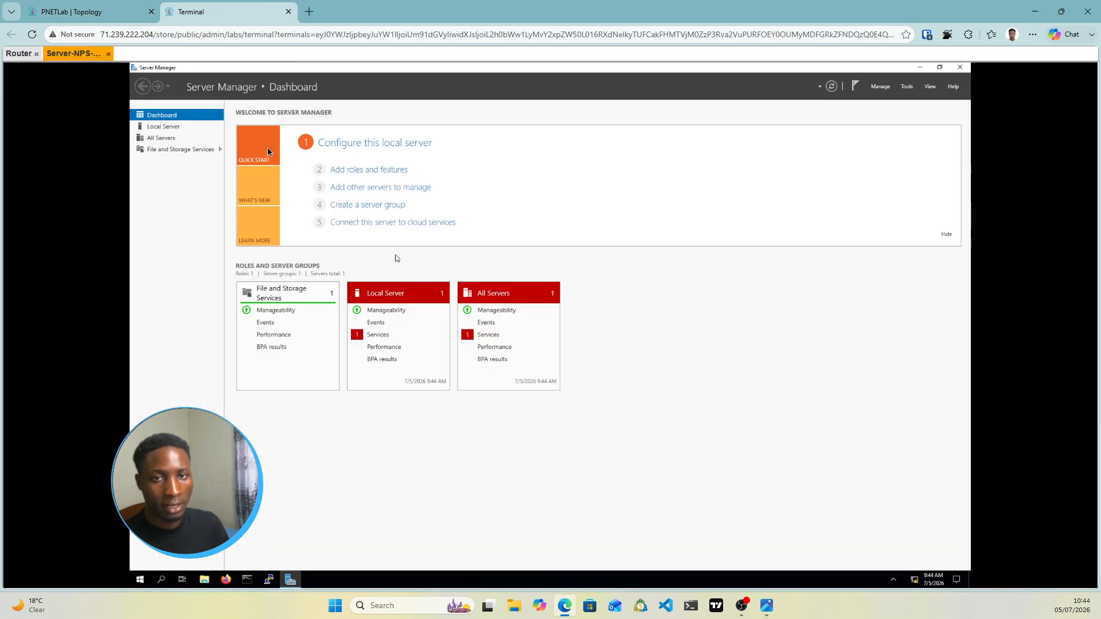
Open the IPv4 properties of the server's Ethernet adapter from Local Server
click(163, 126)
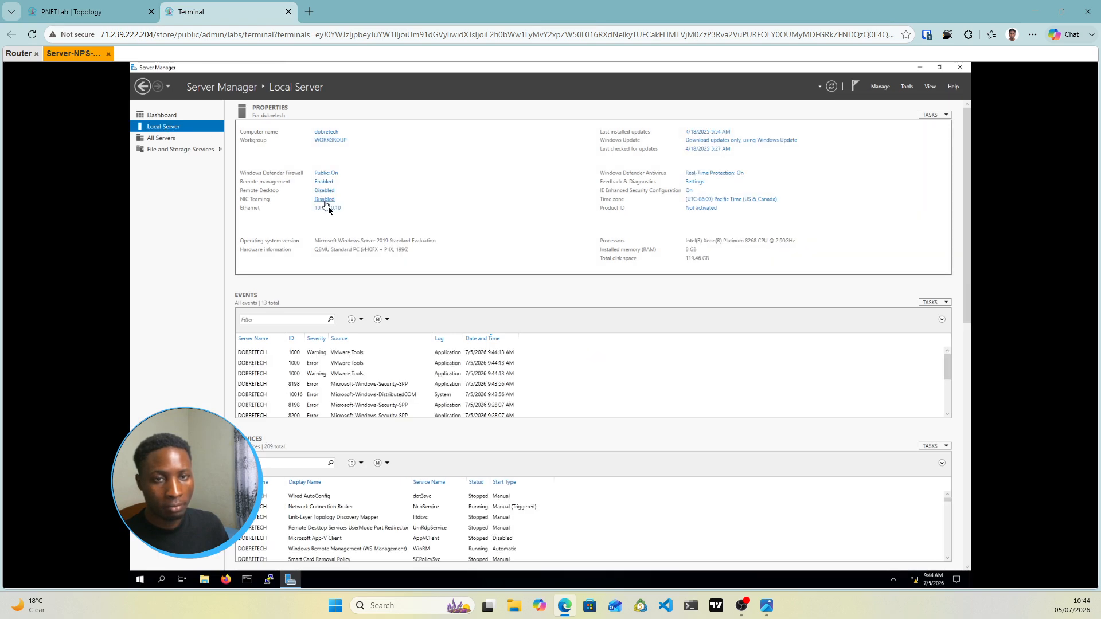
click(328, 209)
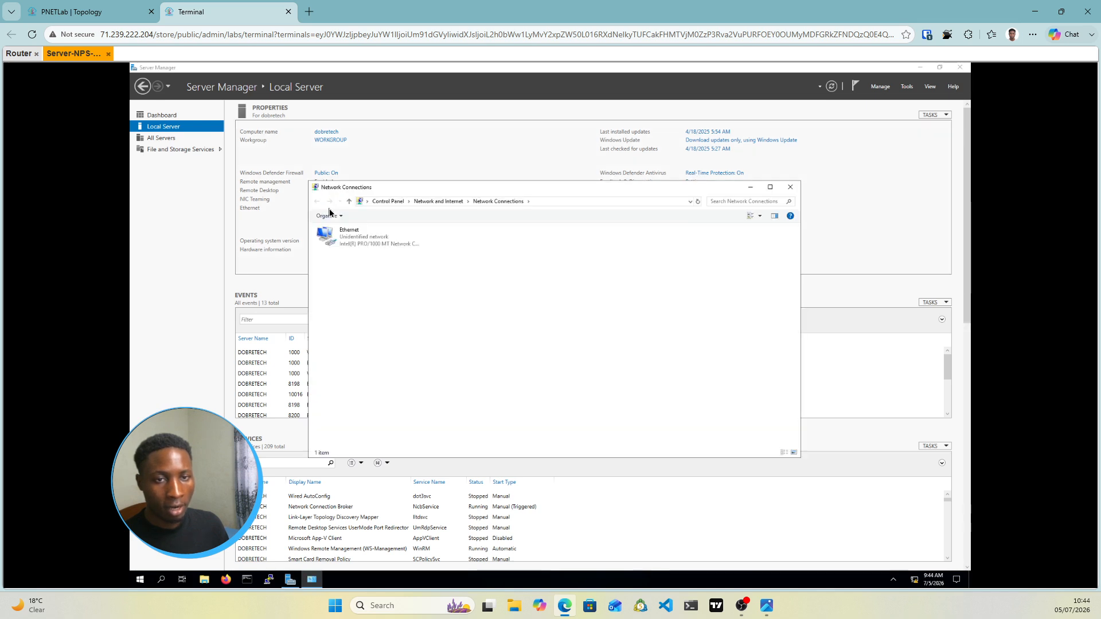
right_click(343, 235)
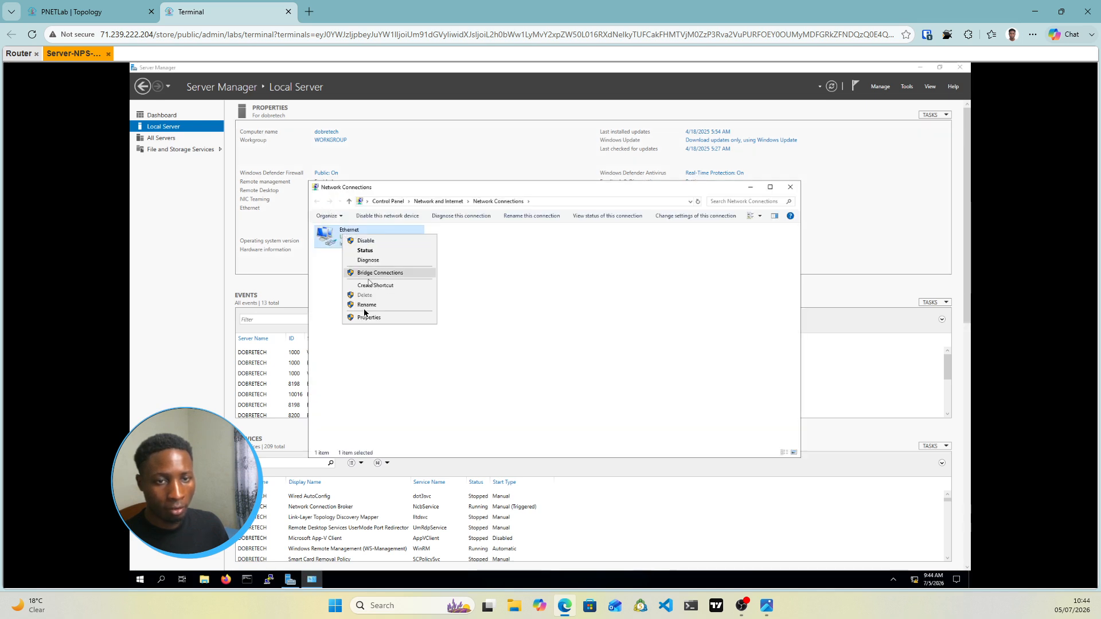
click(364, 317)
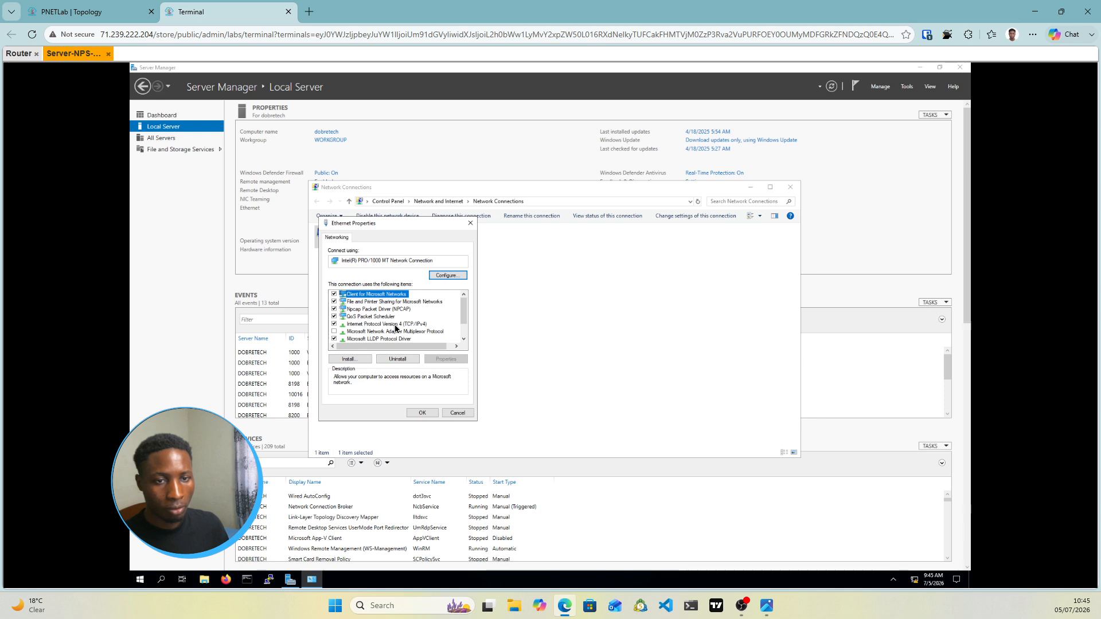
click(395, 325)
double_click(395, 326)
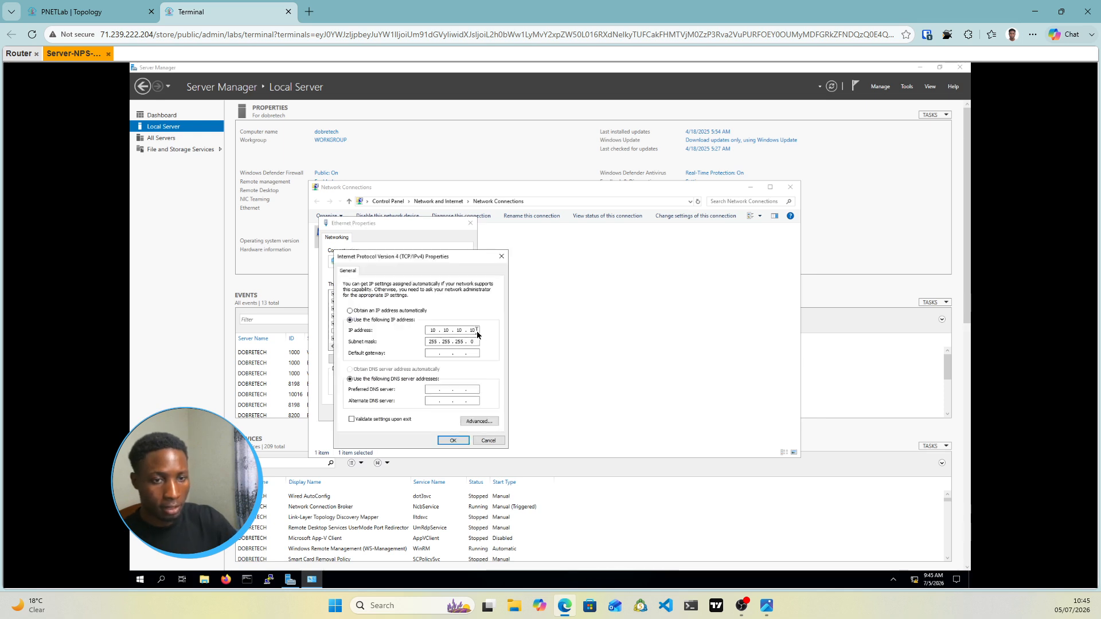
Set IP 192.168.1.10/24, gateway 192.168.1.1, DNS 192.168.1.10, and allow network discovery
key(BackSpace)
key(BackSpace)
key(BackSpace)
key(BackSpace)
key(BackSpace)
key(BackSpace)
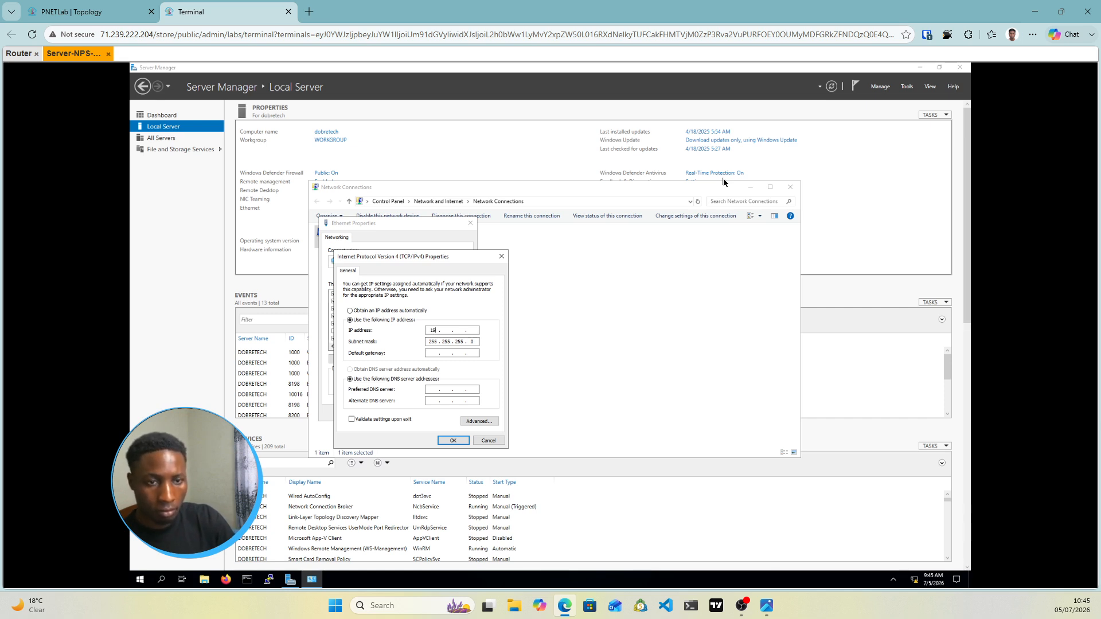
text(92 . 168)
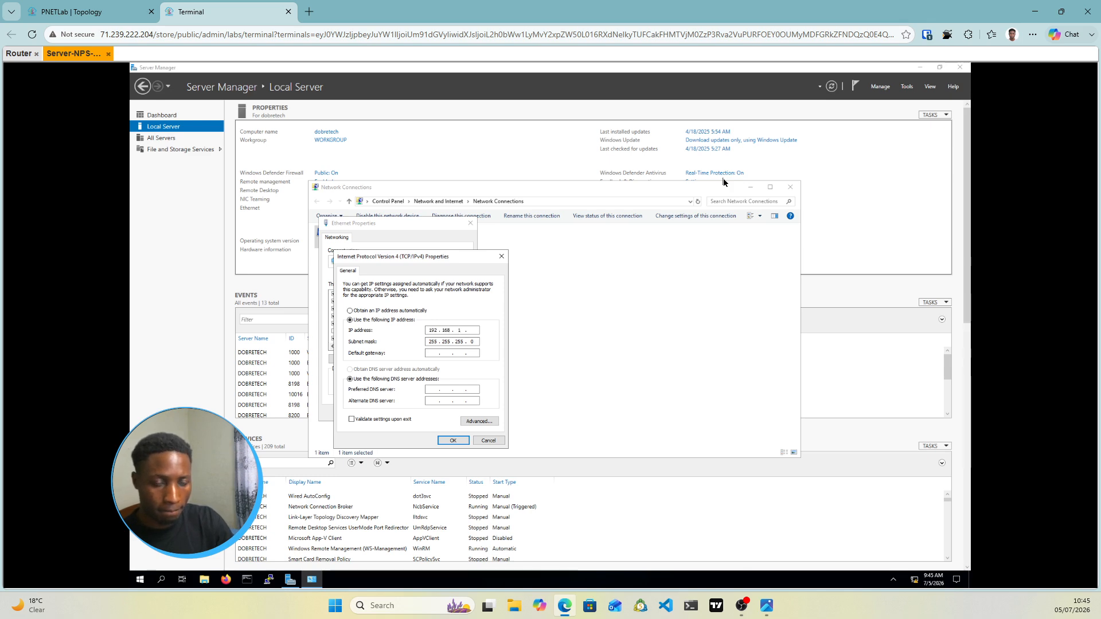
text( . 1 . 10)
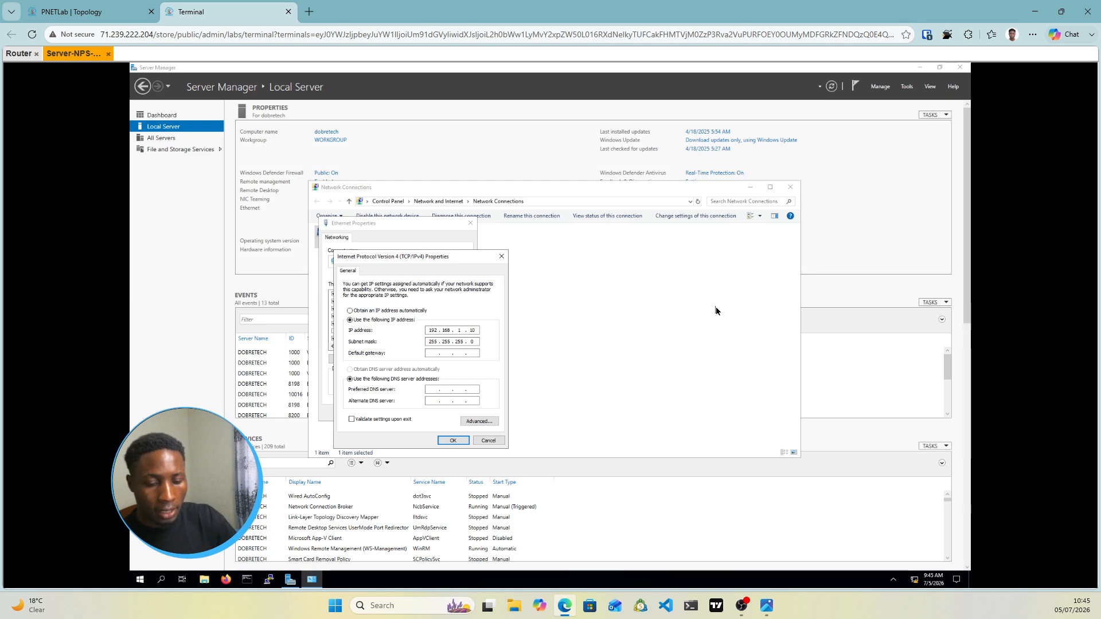
text(192.)
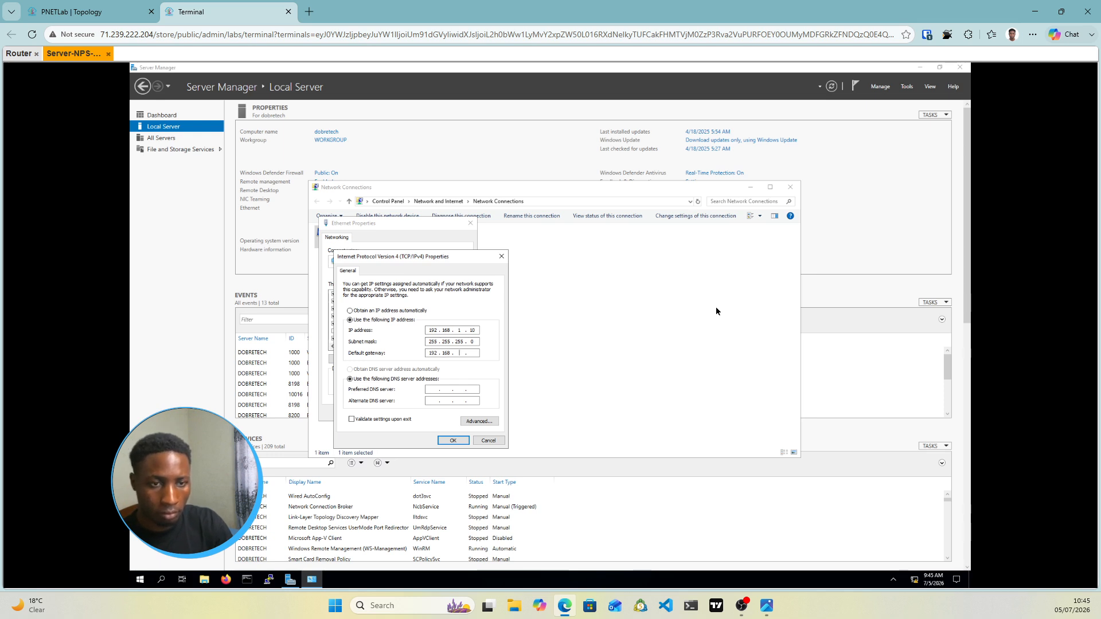
text(168.1.1)
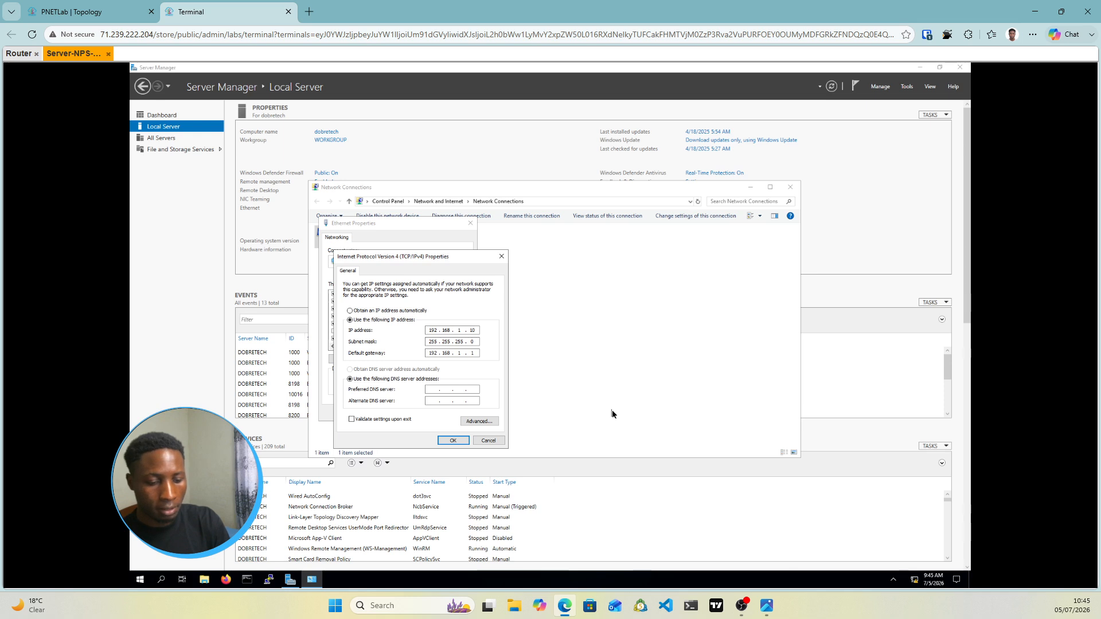
text(192 . . .)
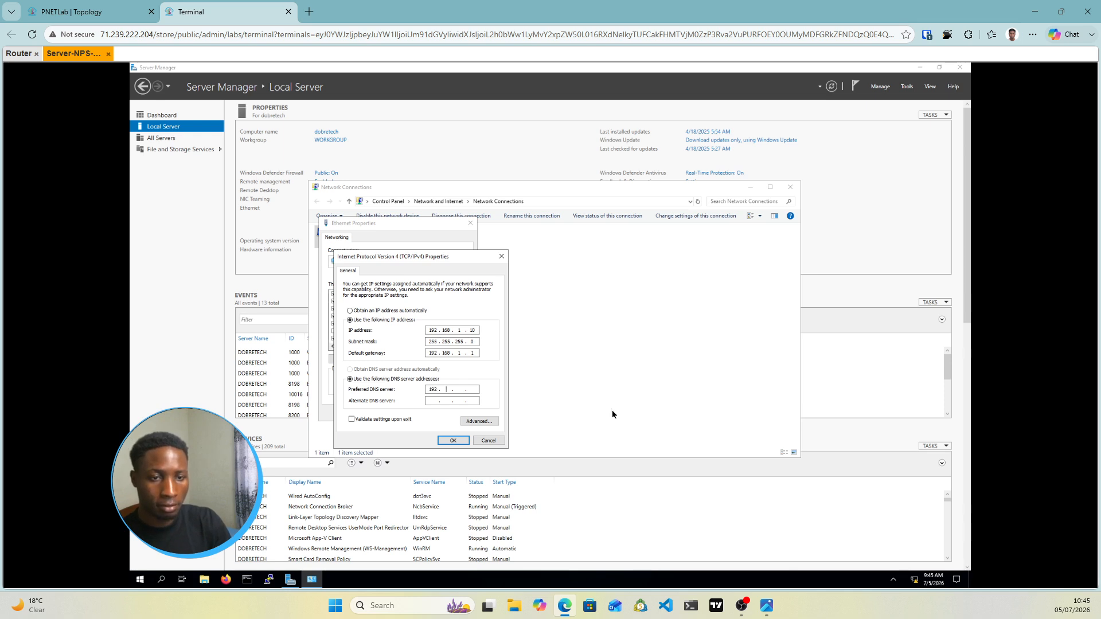
text(168)
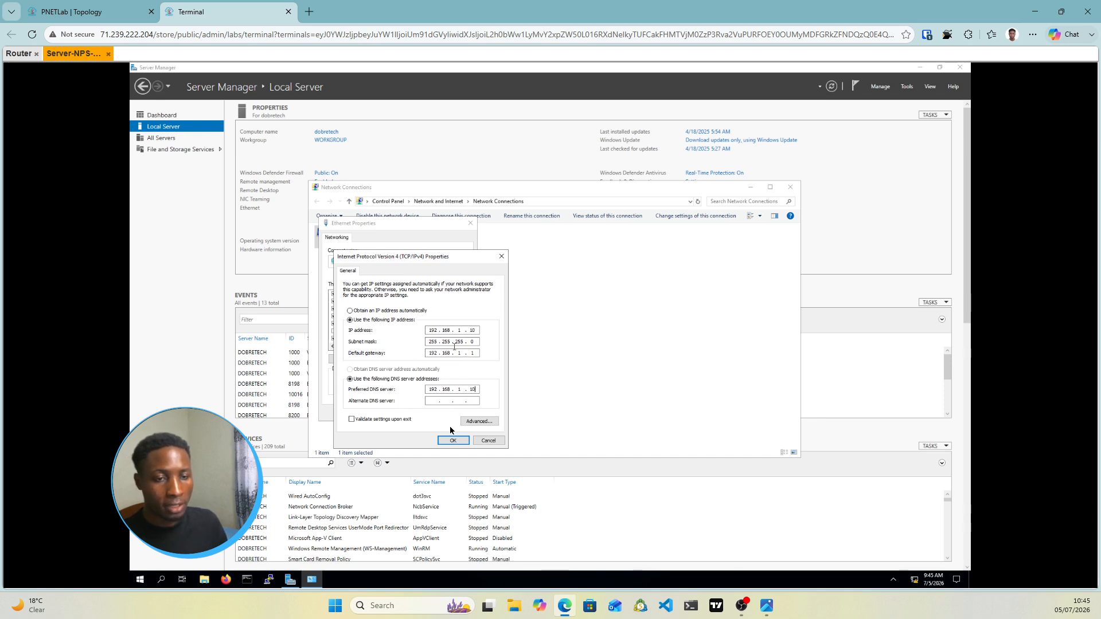
click(454, 440)
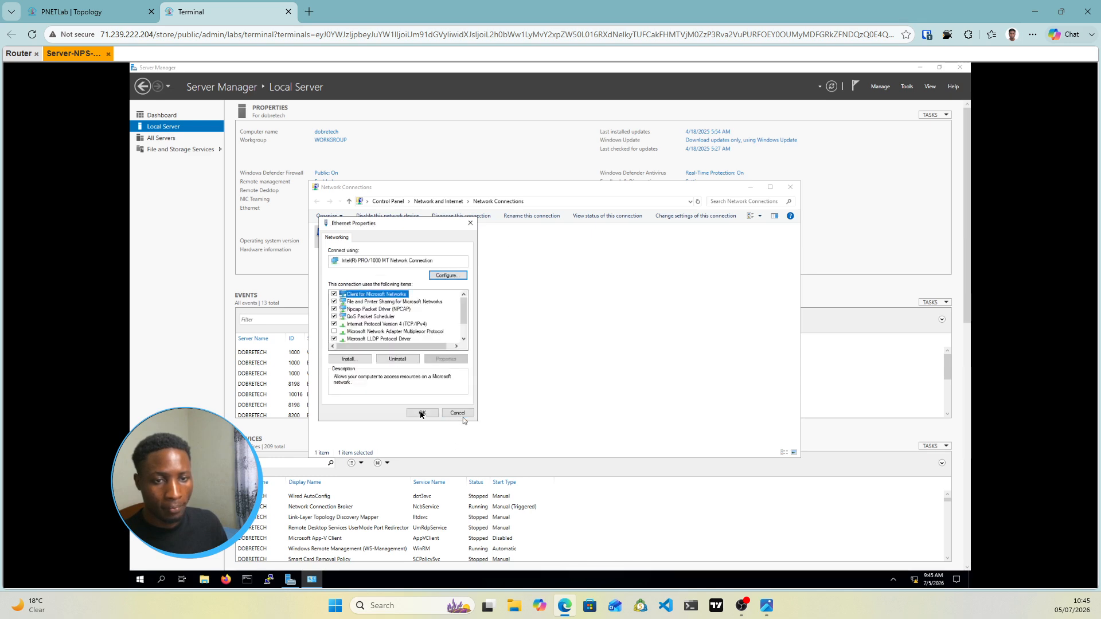
click(434, 413)
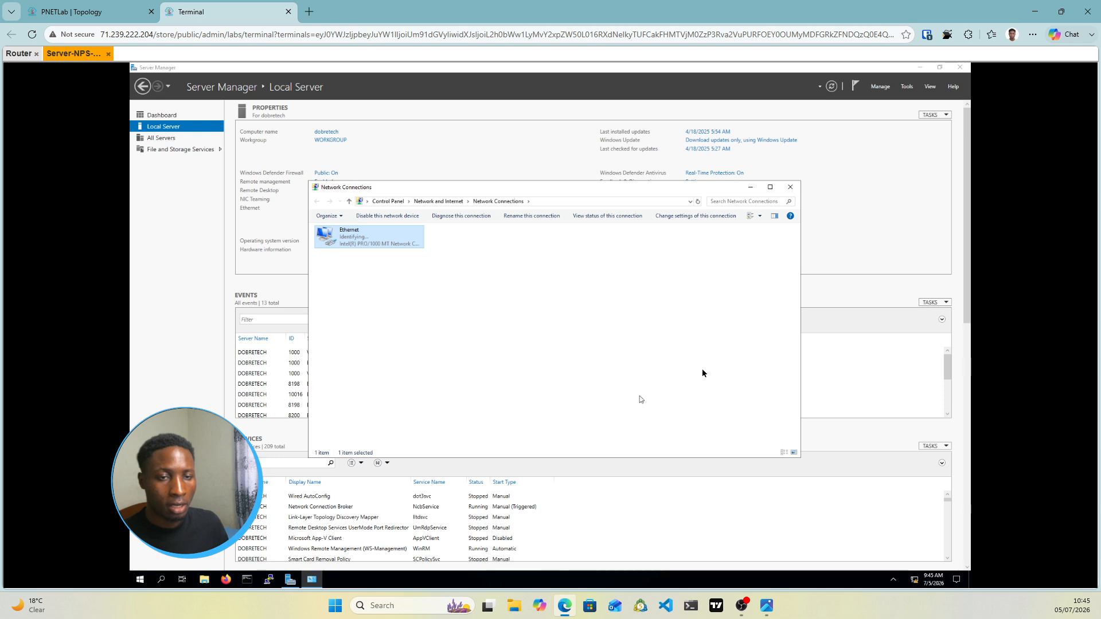
click(750, 188)
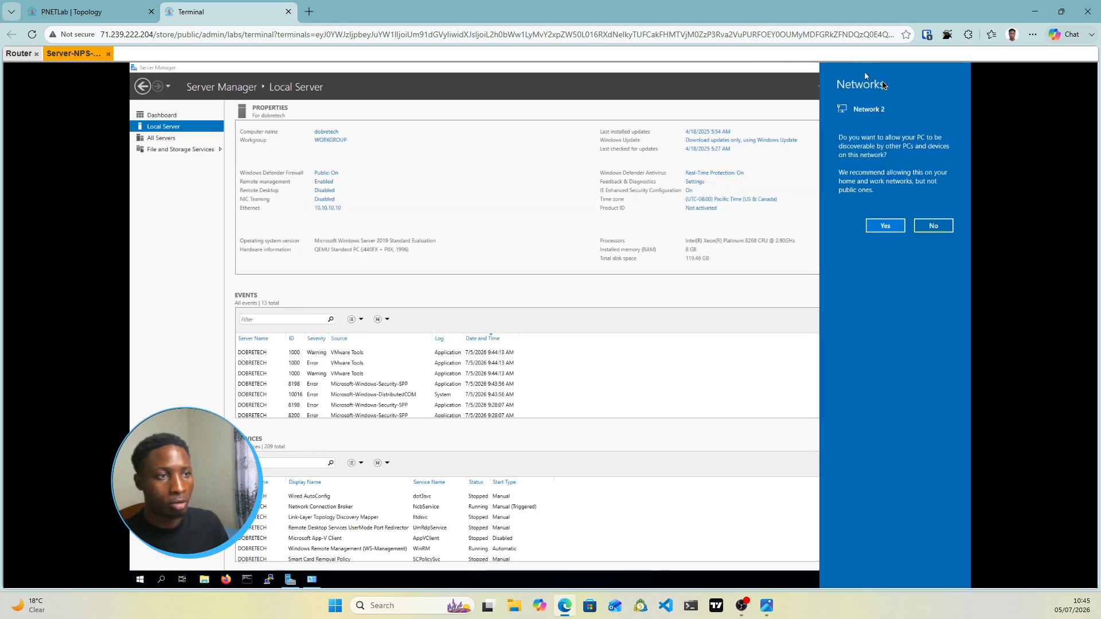
click(886, 227)
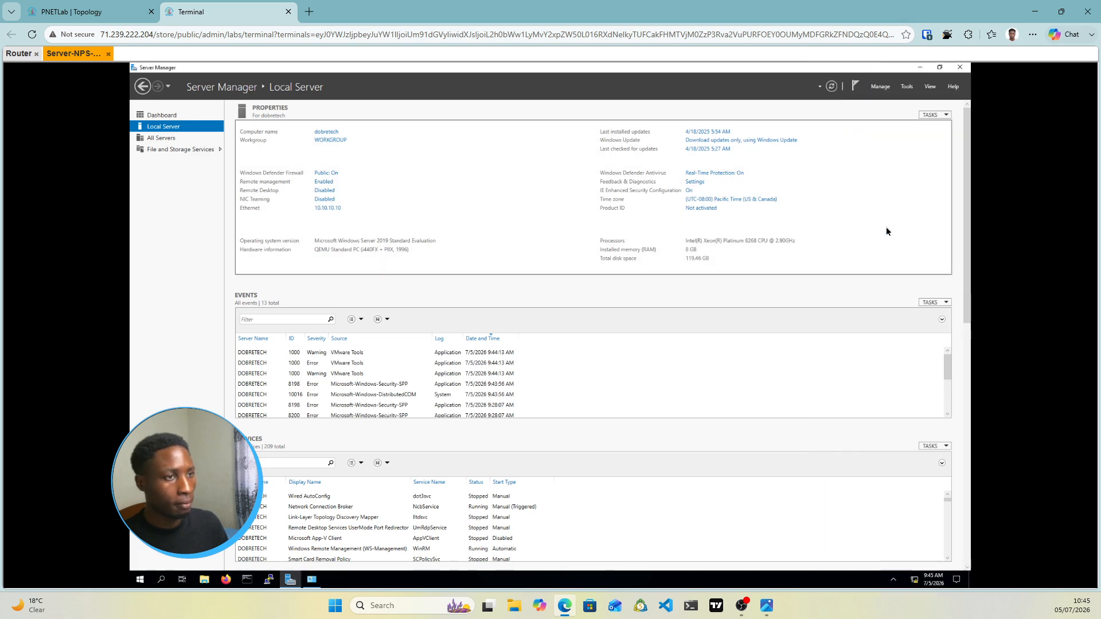
Launch Add Roles and Features as a role-based installation on this server
click(882, 87)
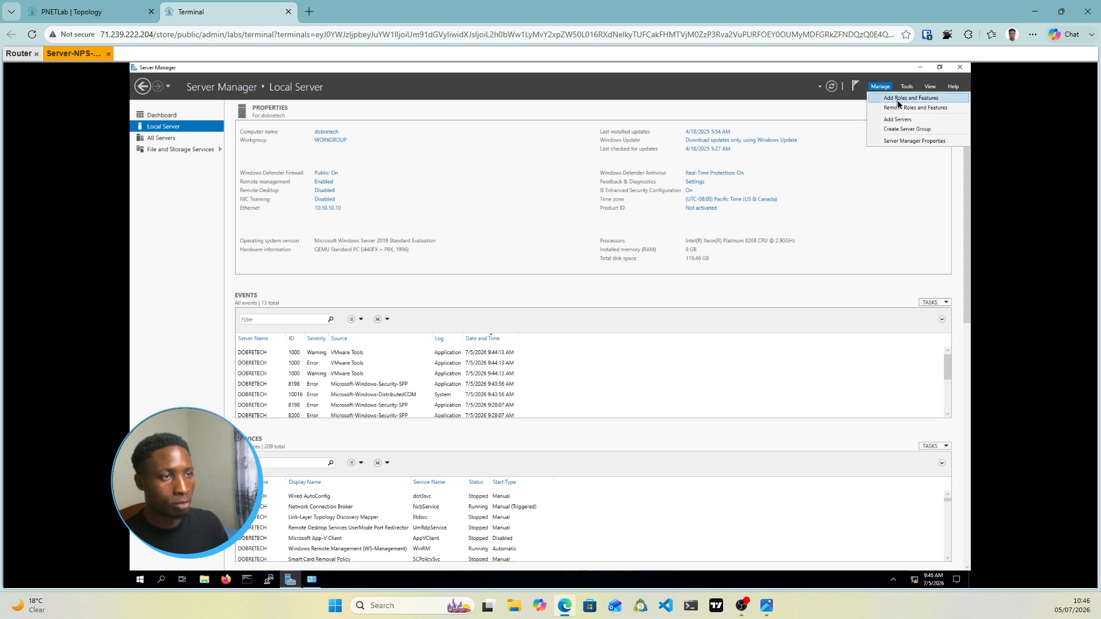
click(900, 103)
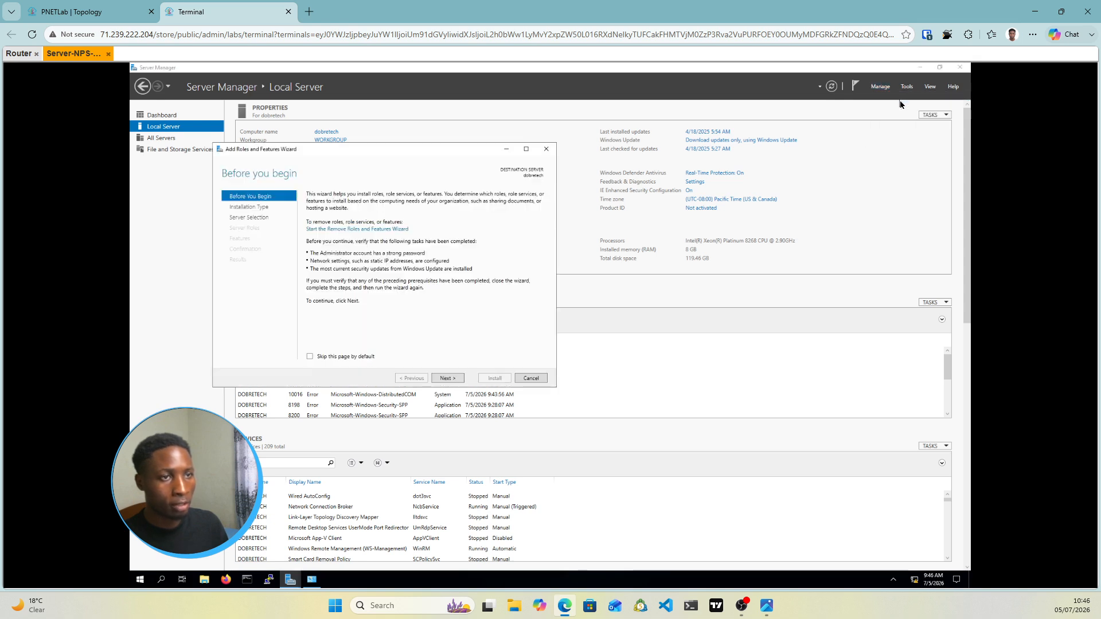
click(446, 380)
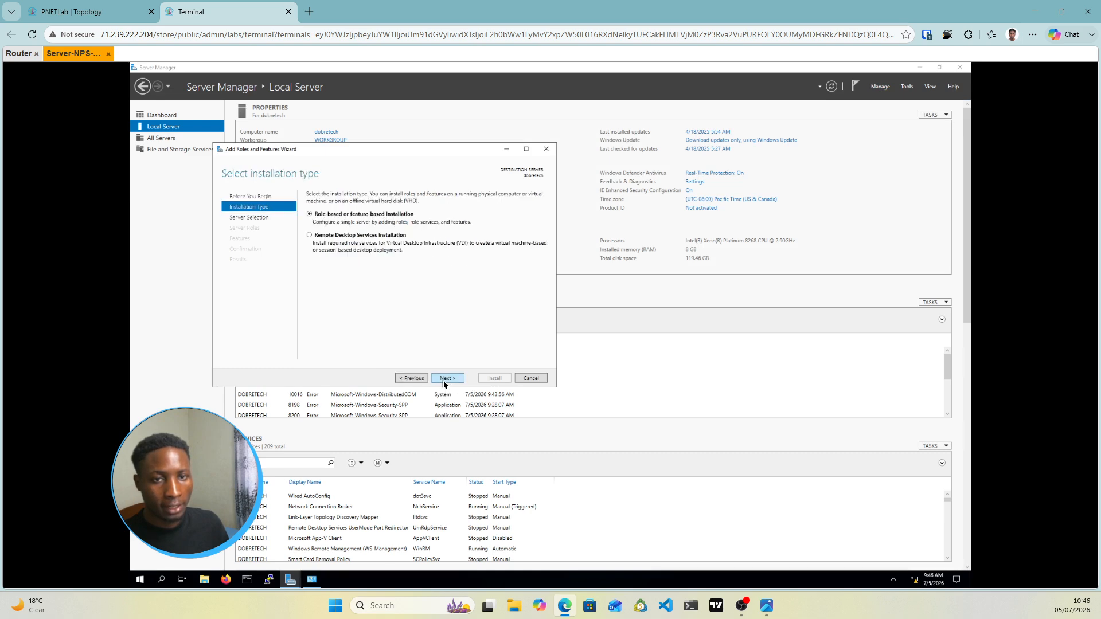
click(447, 380)
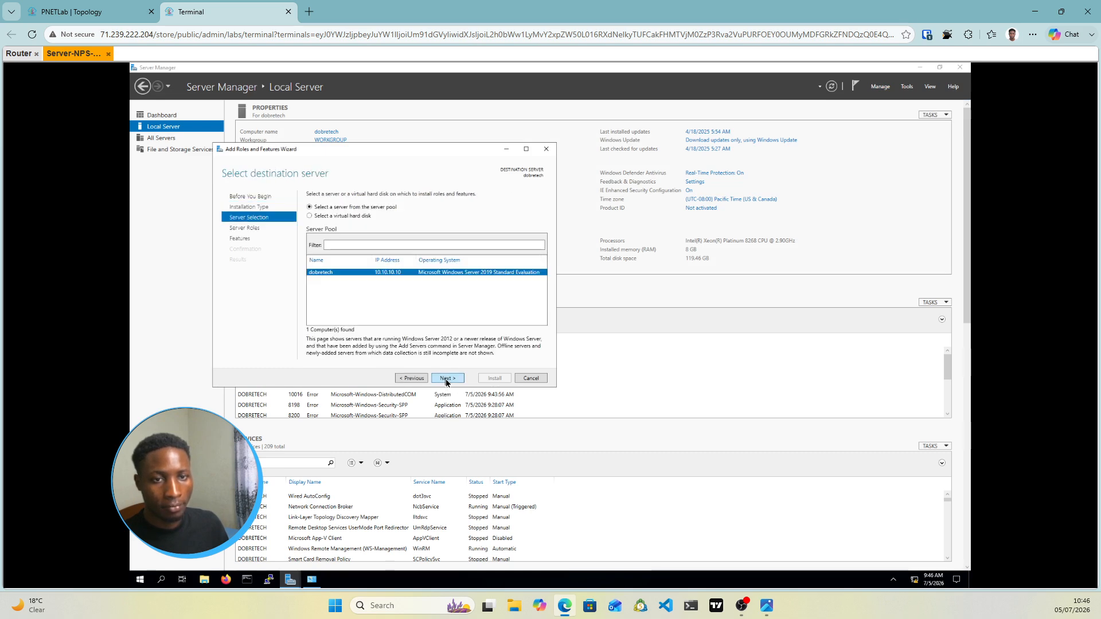
click(447, 379)
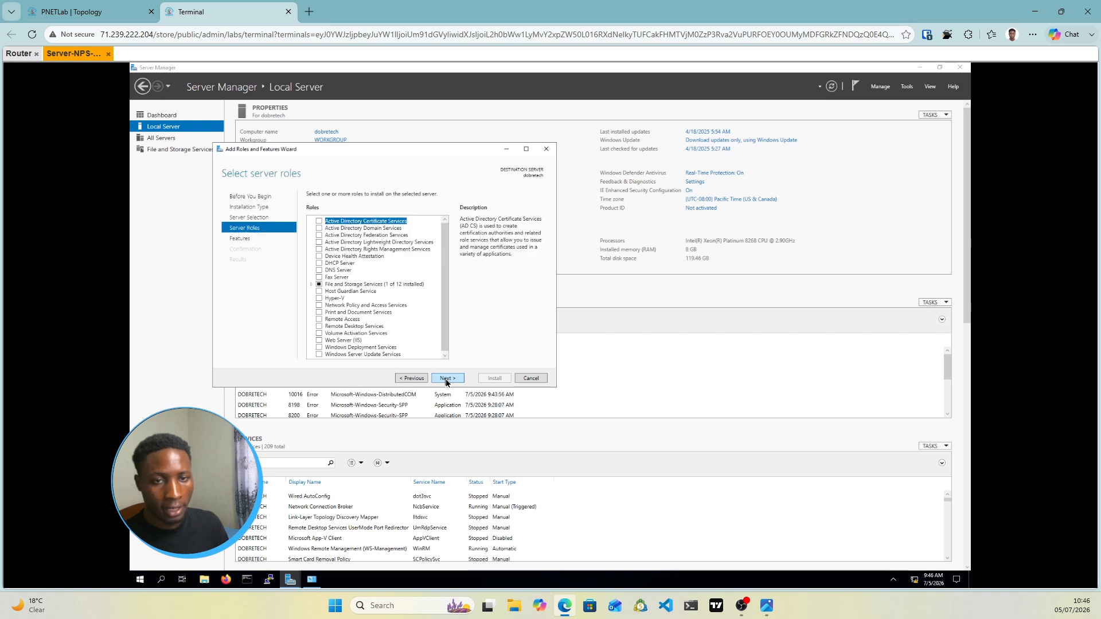
Select the AD DS, DNS Server and Network Policy and Access Services roles with their required features
click(320, 229)
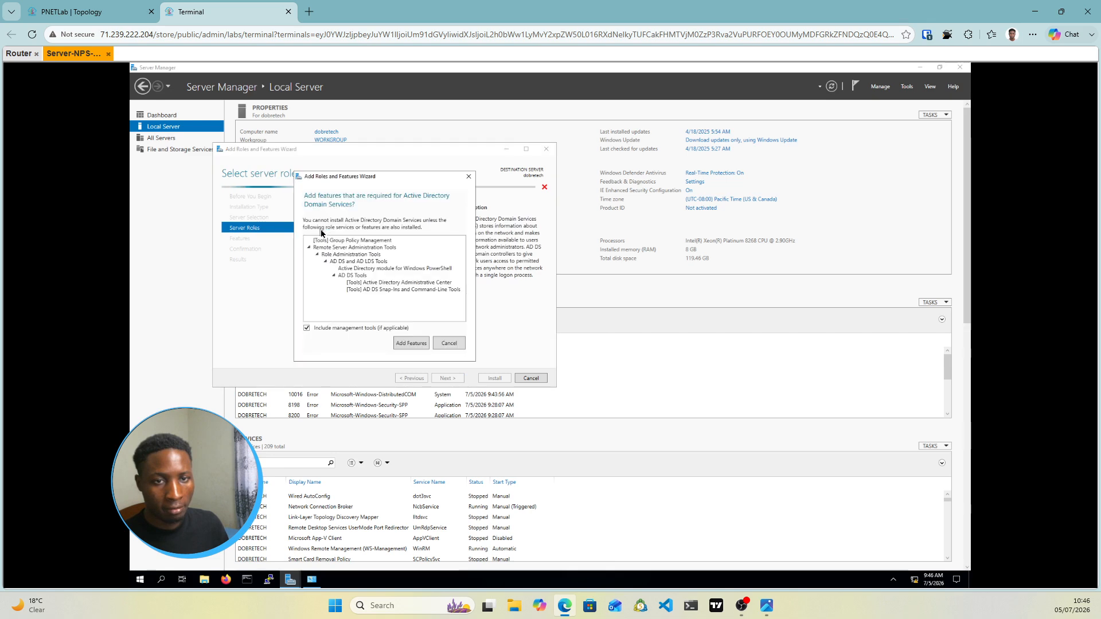
click(402, 347)
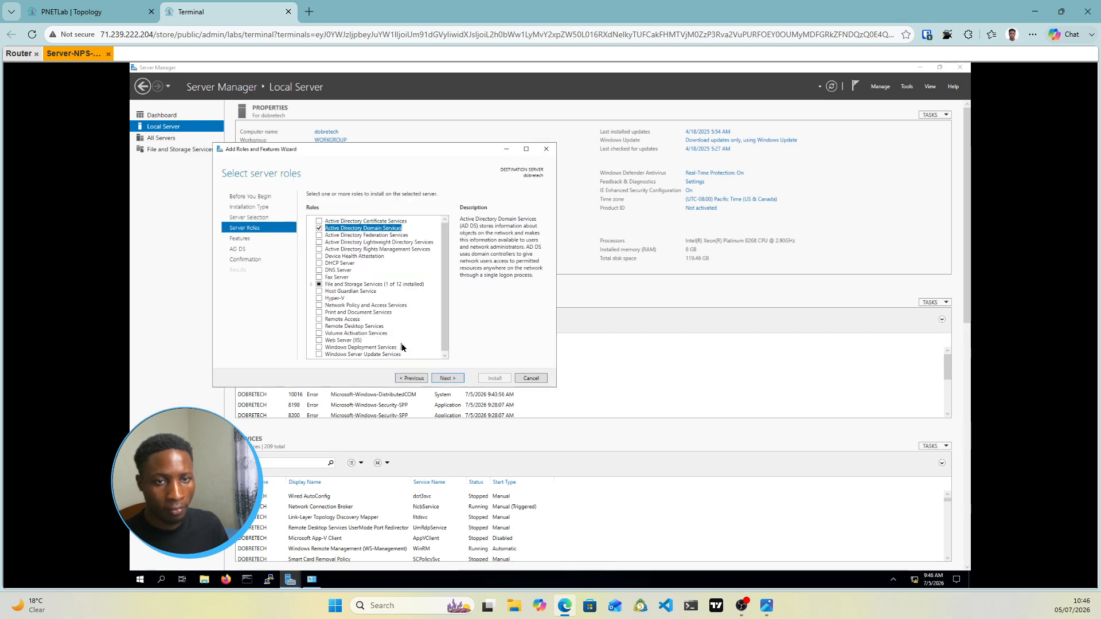
click(319, 271)
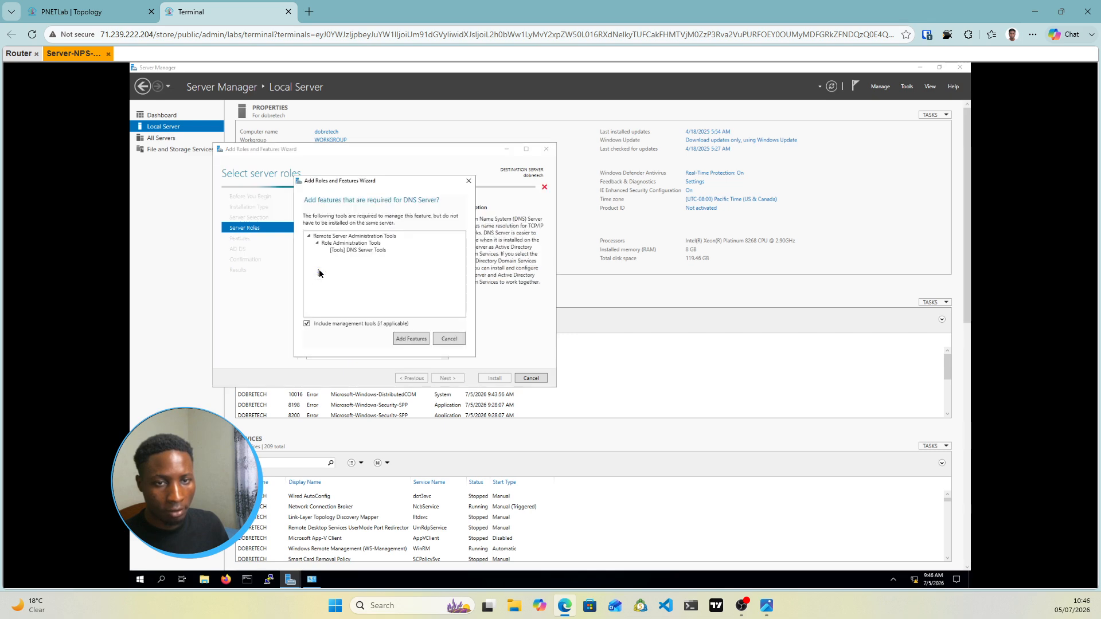
click(405, 339)
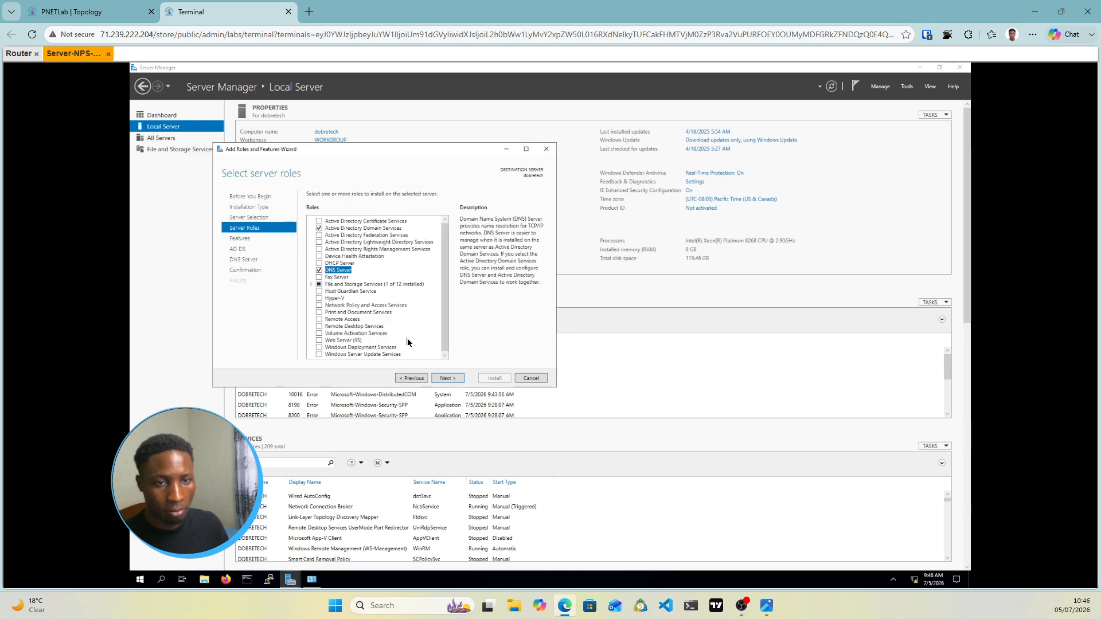
click(320, 306)
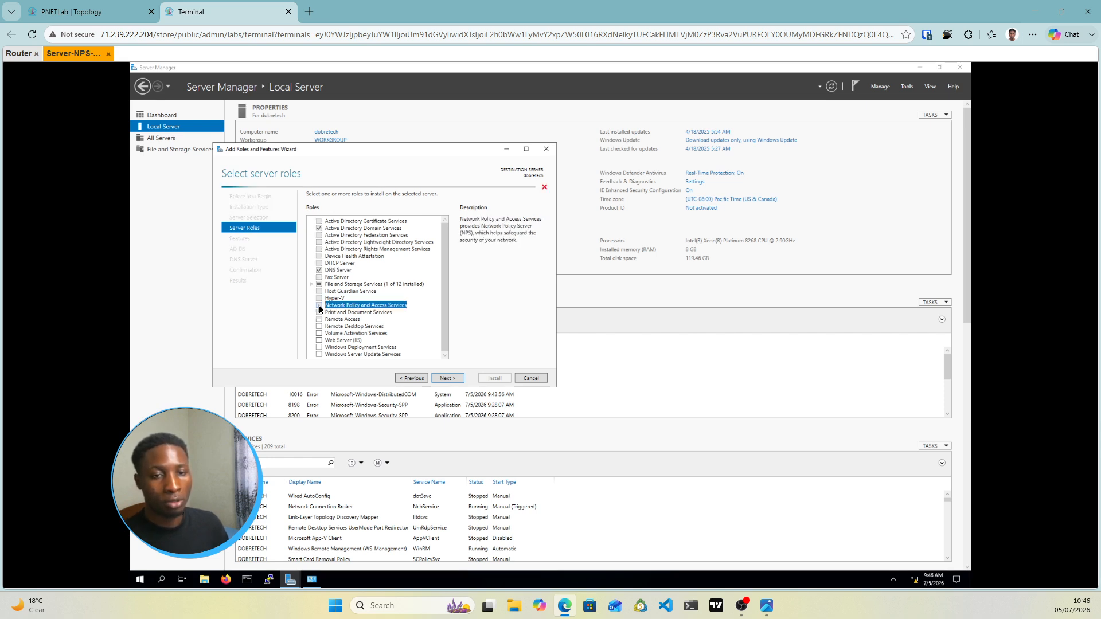
click(409, 343)
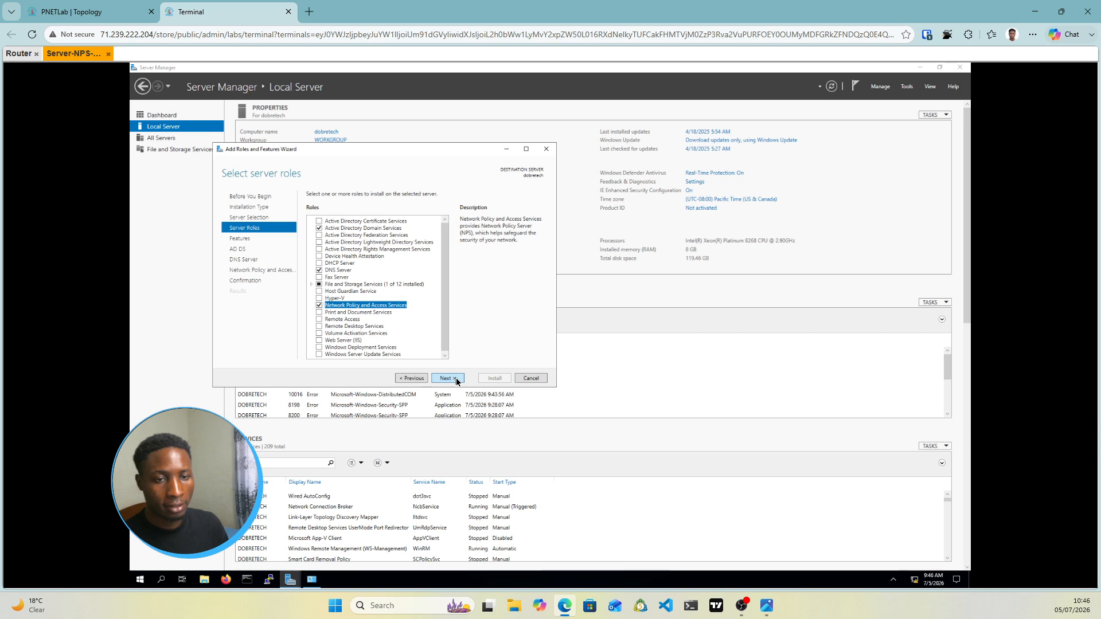
Confirm the remaining wizard pages and install the selected roles
click(456, 378)
click(456, 377)
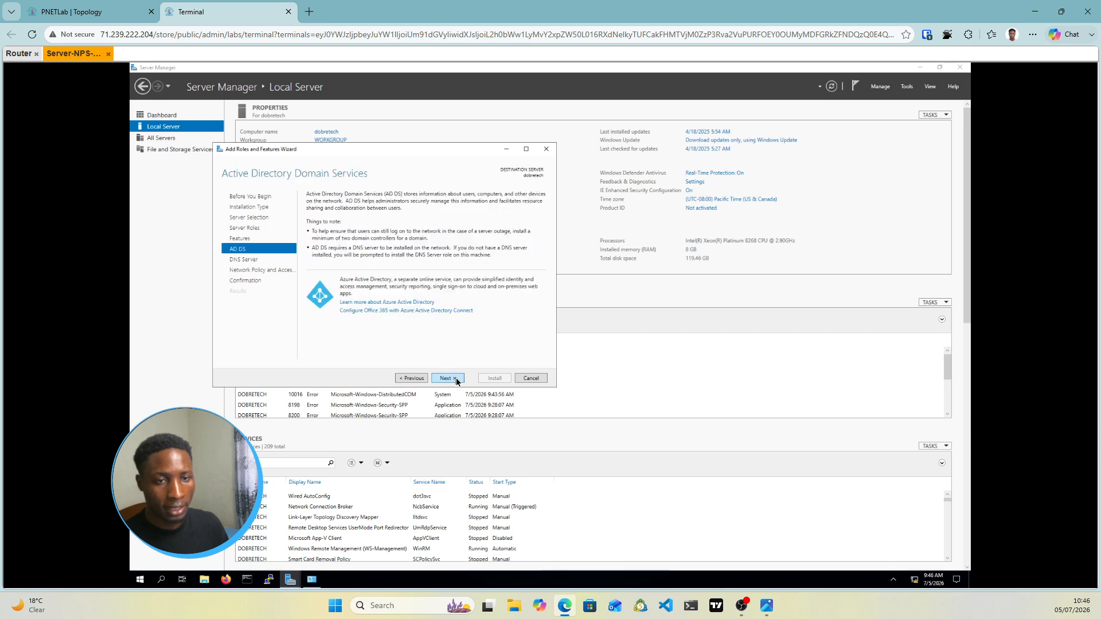
click(456, 378)
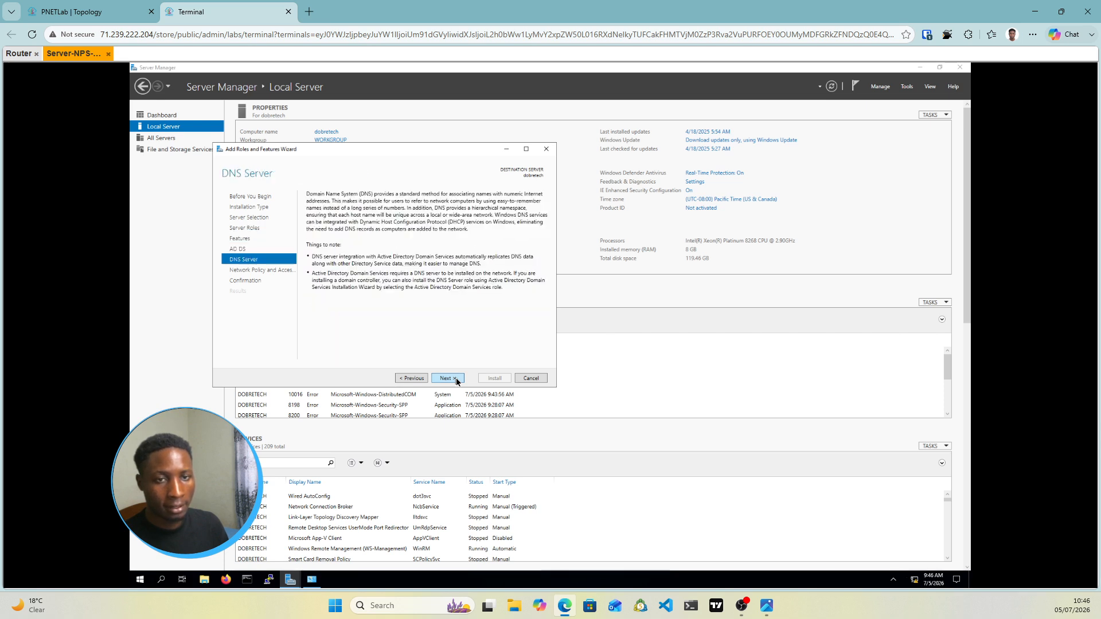
click(456, 378)
click(456, 377)
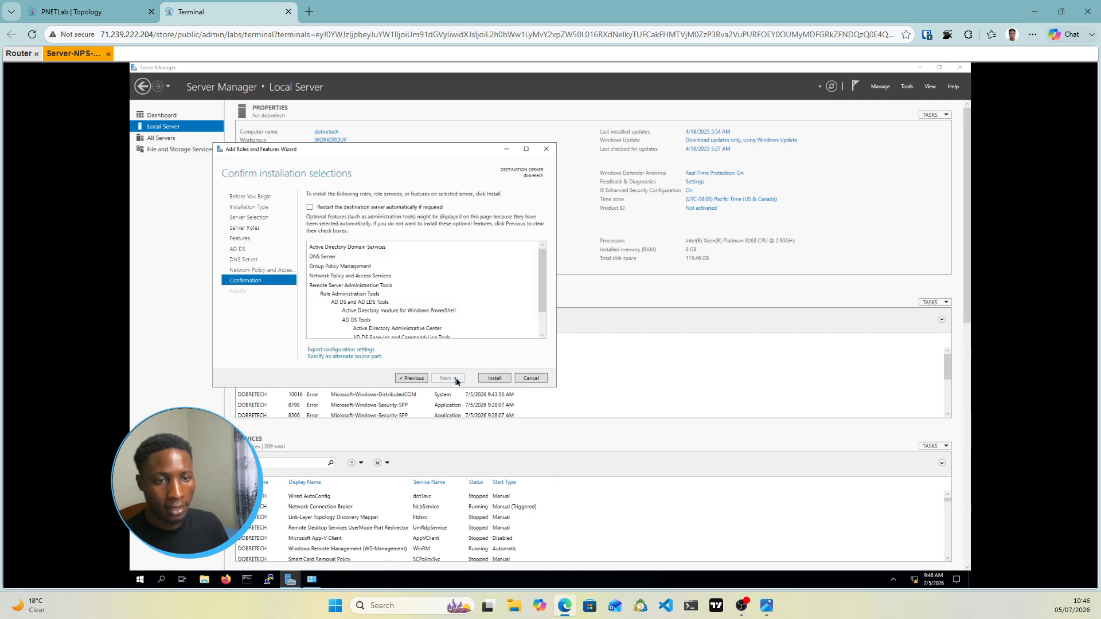
click(498, 379)
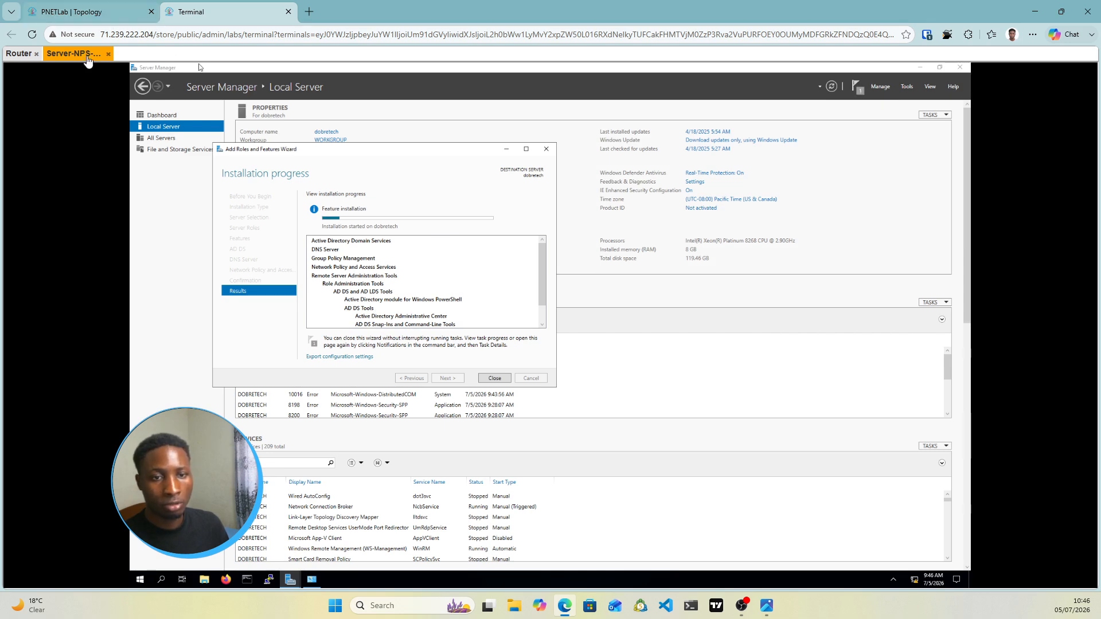
Open the Admin-PC console from the lab topology and sign in to Windows 7 with the account password
click(115, 12)
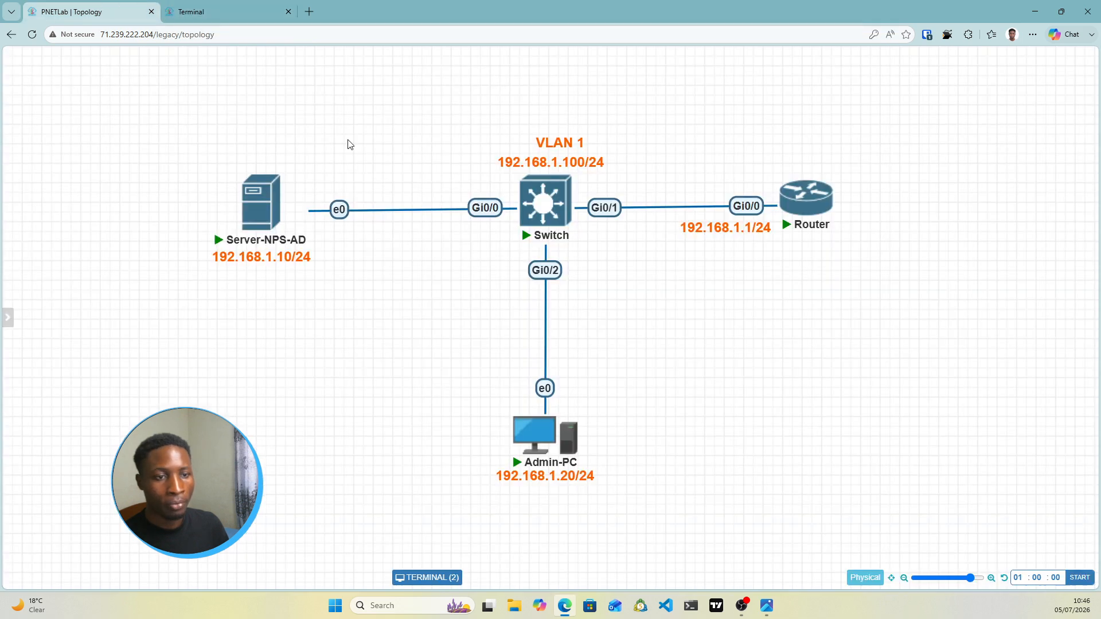
click(538, 447)
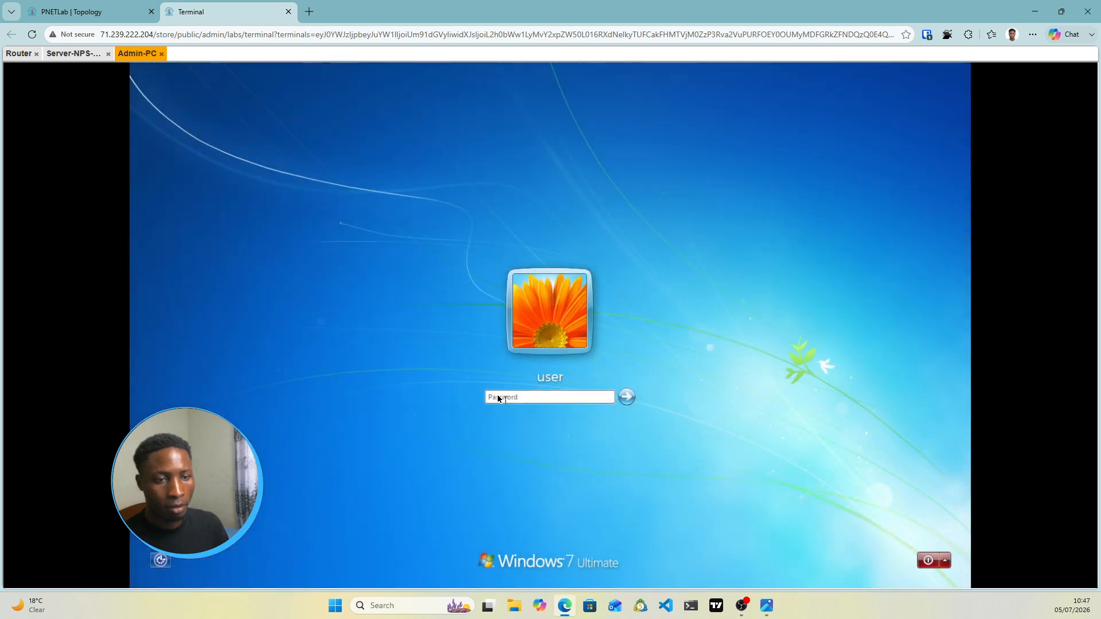
click(500, 399)
text(••••)
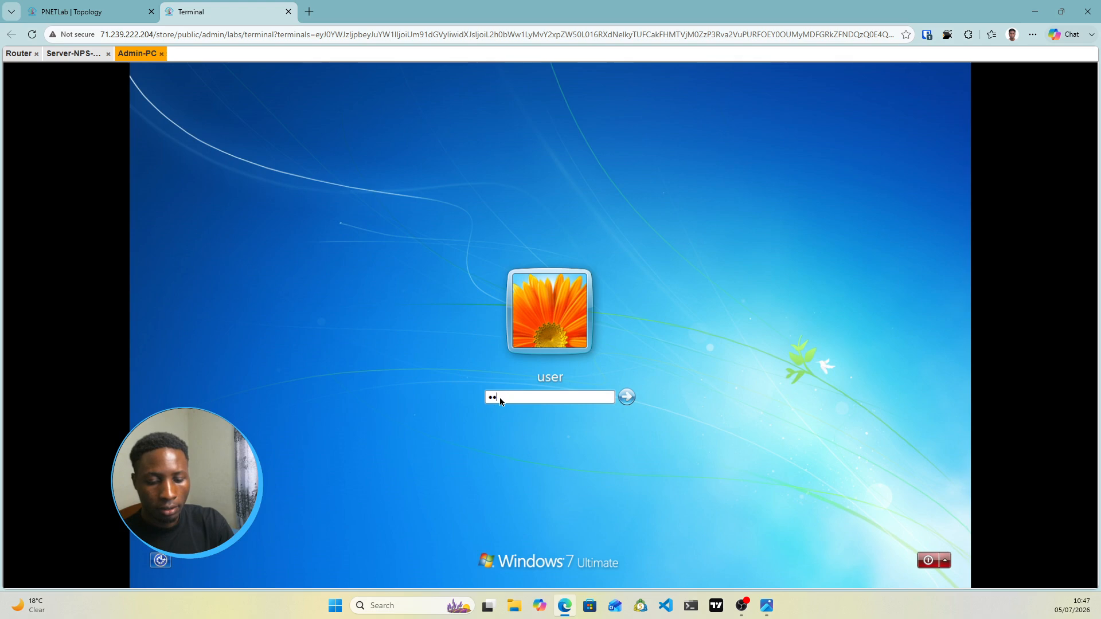
text(••)
key(Return)
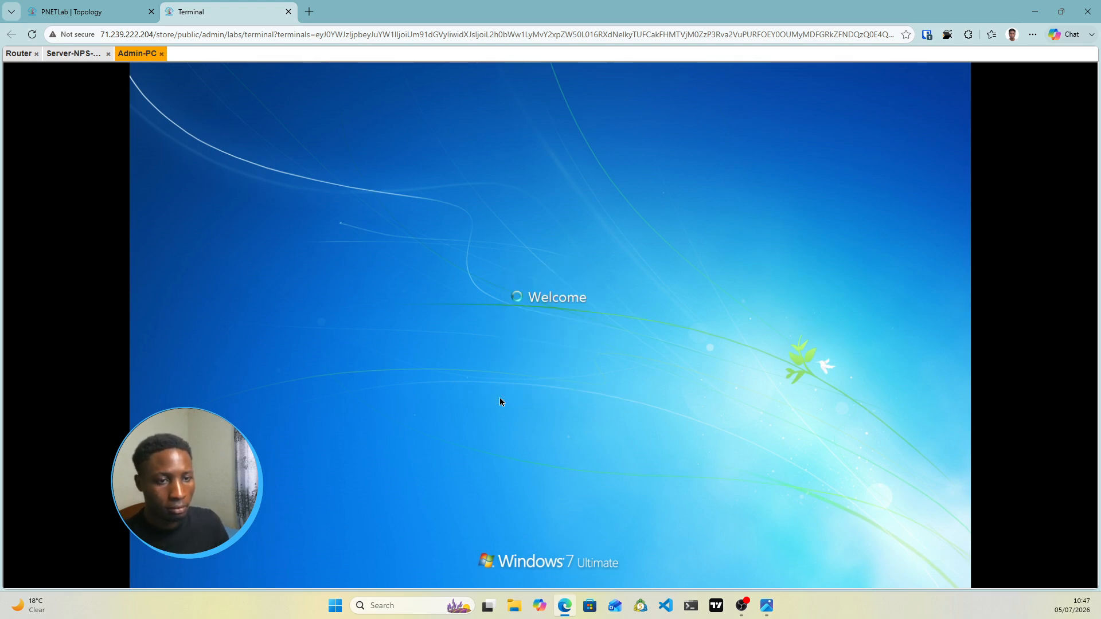
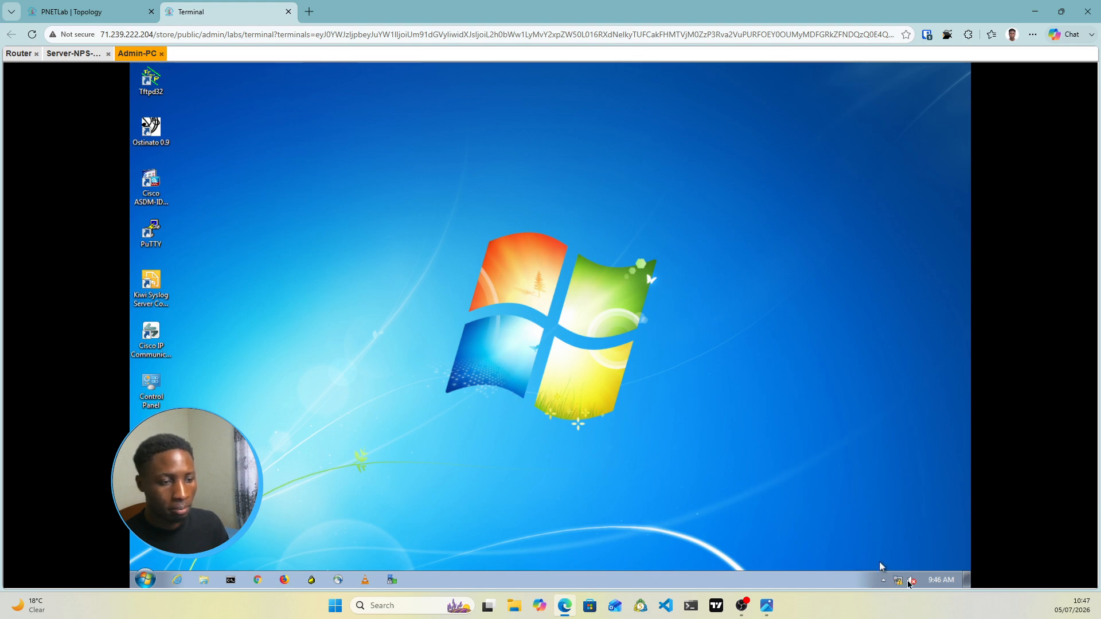
Open the IPv4 properties of Admin-PC's Local Area Connection
right_click(900, 583)
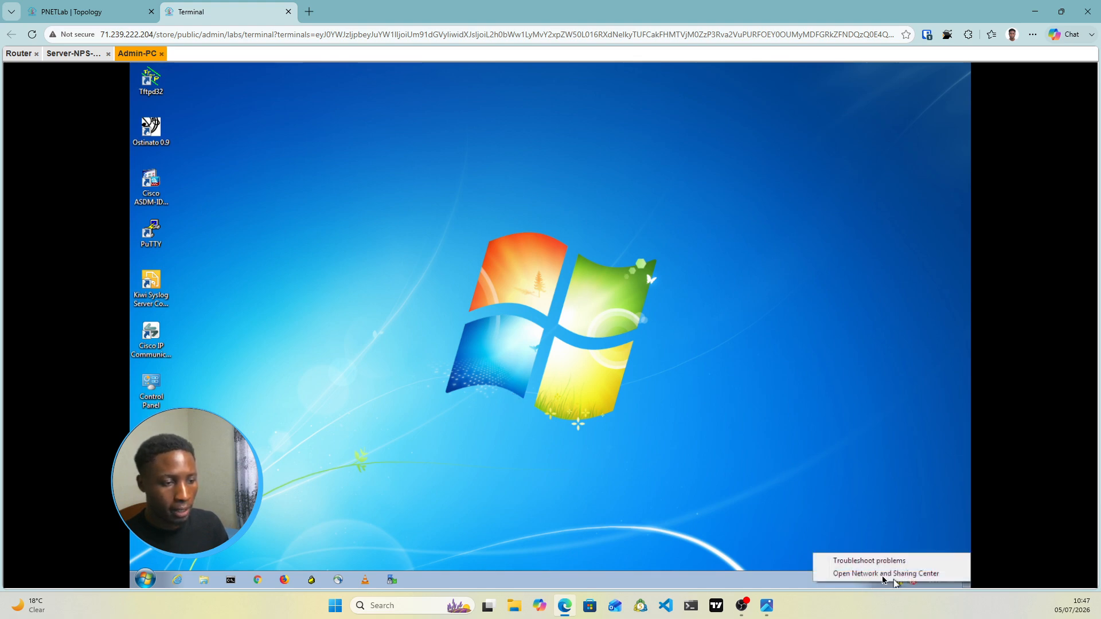
click(884, 574)
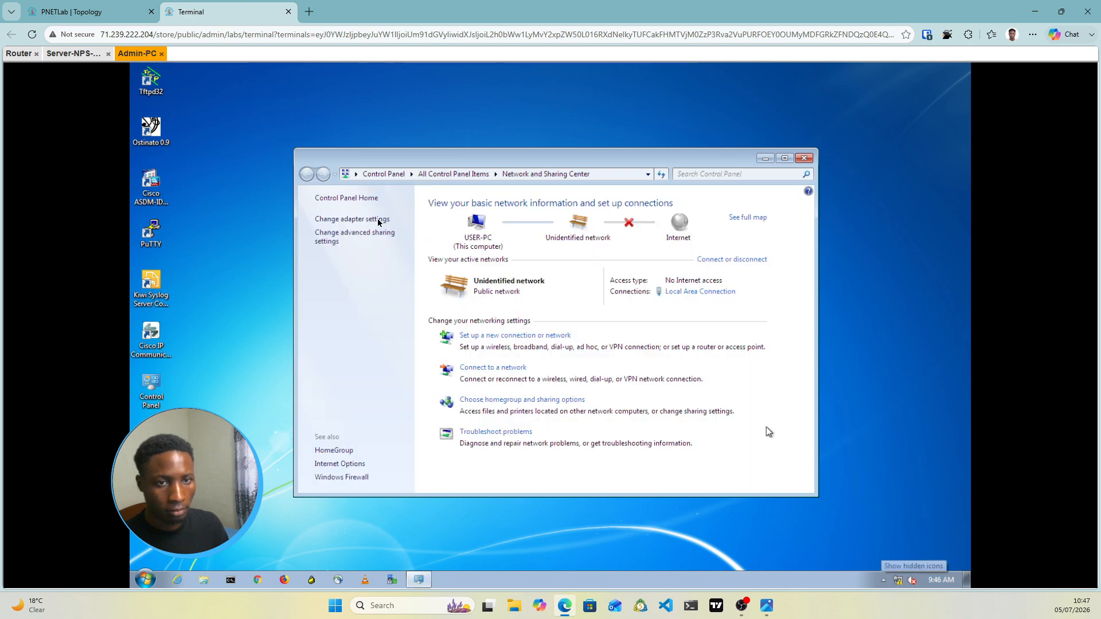
click(378, 220)
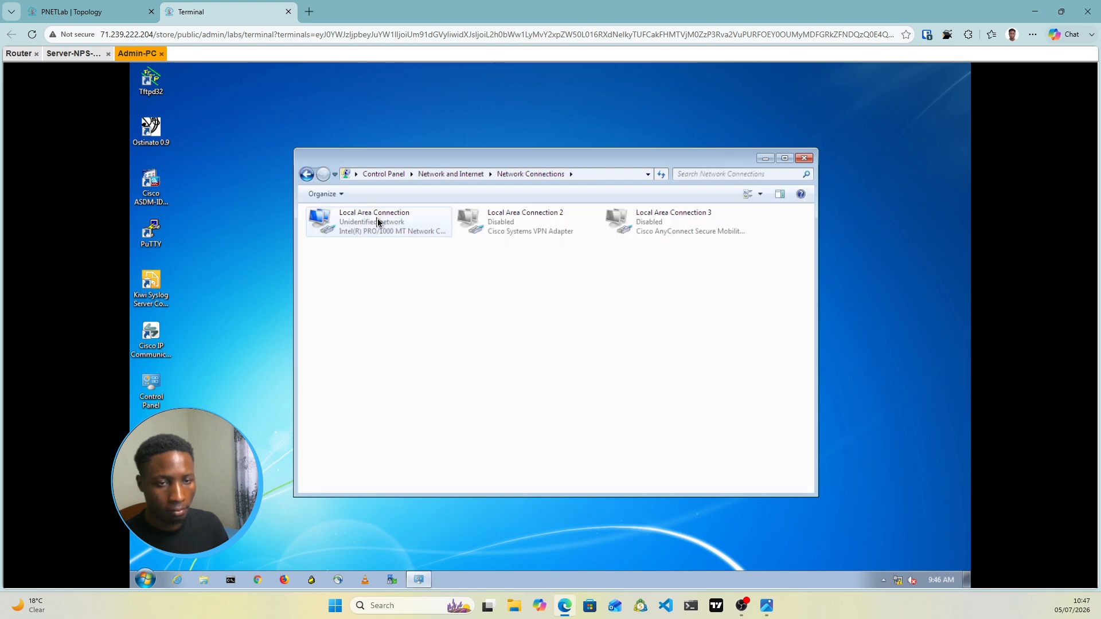
right_click(379, 222)
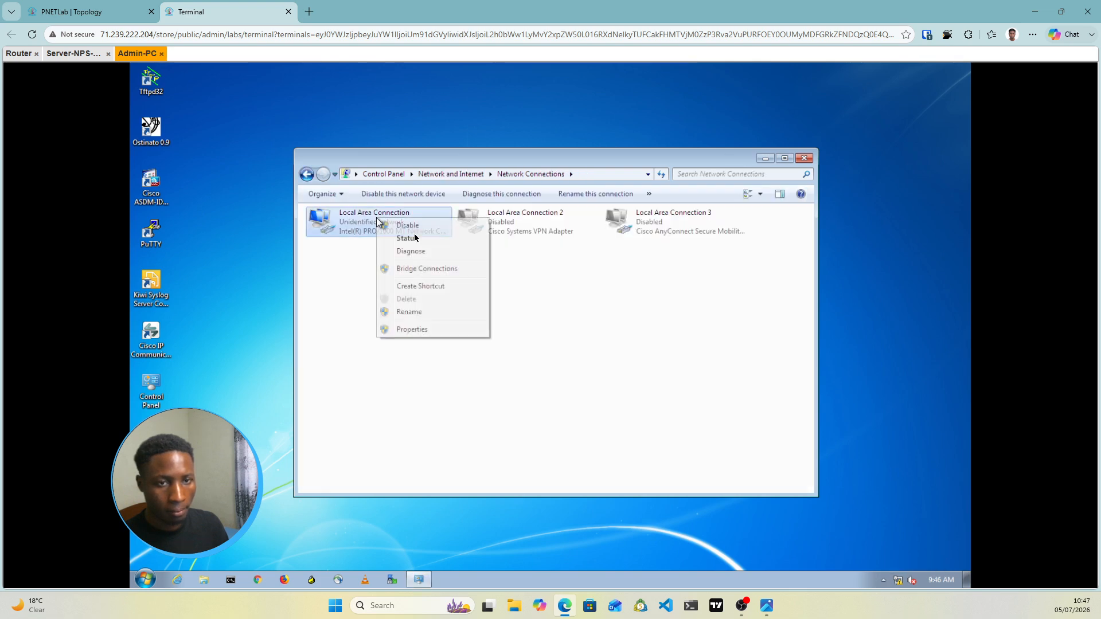
click(410, 330)
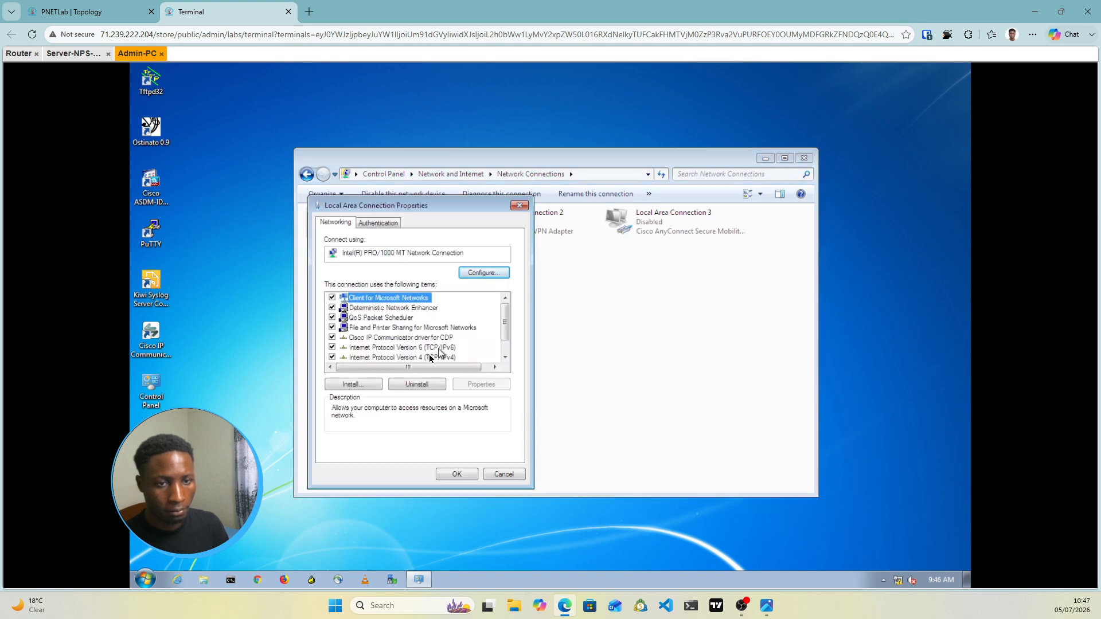
double_click(430, 358)
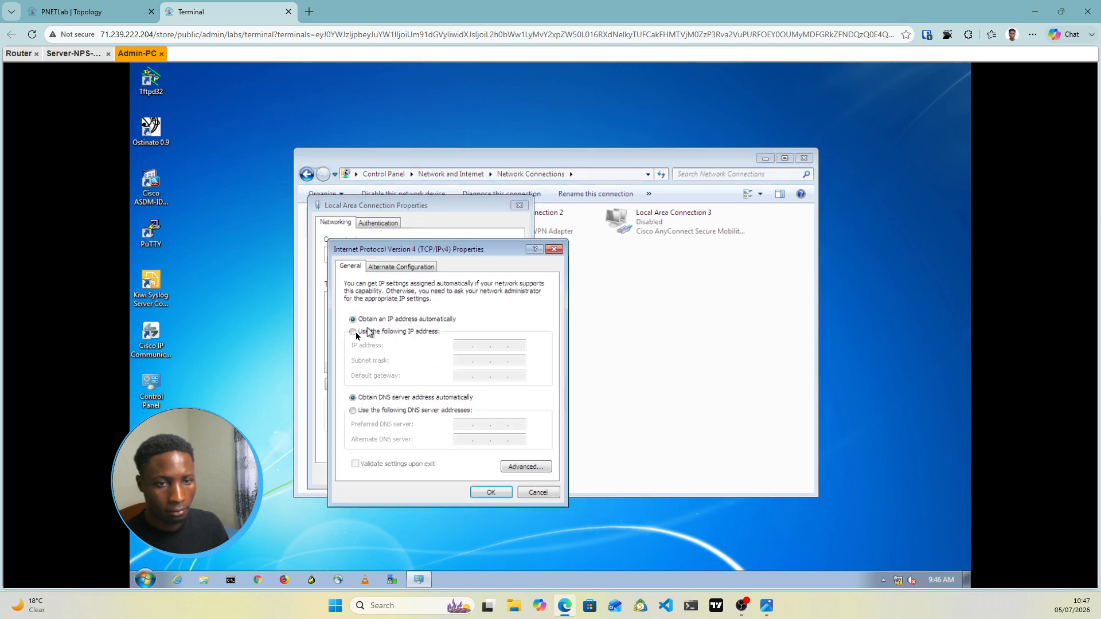
Set a static address 192.168.1.20, mask 255.255.255.0 and gateway 192.168.1.1
click(352, 332)
click(86, 12)
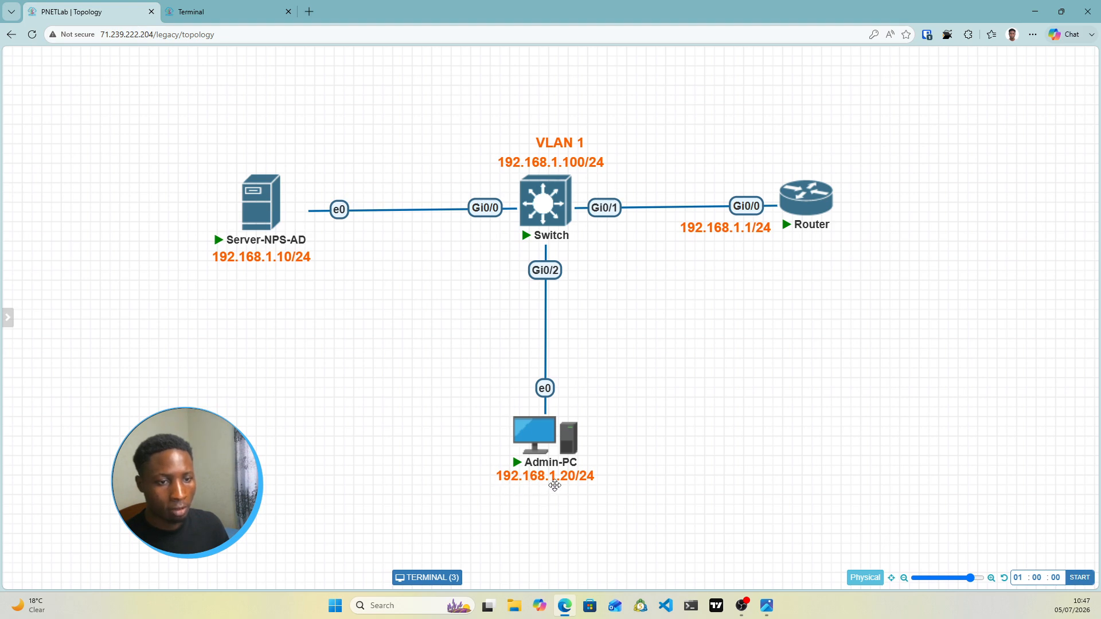
click(261, 13)
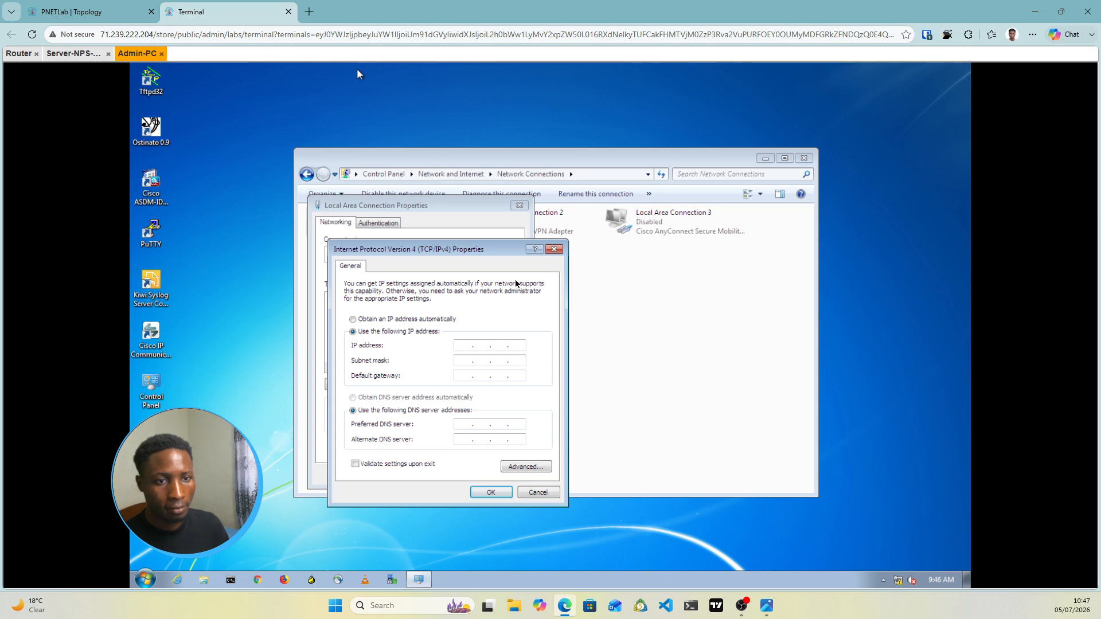
click(466, 346)
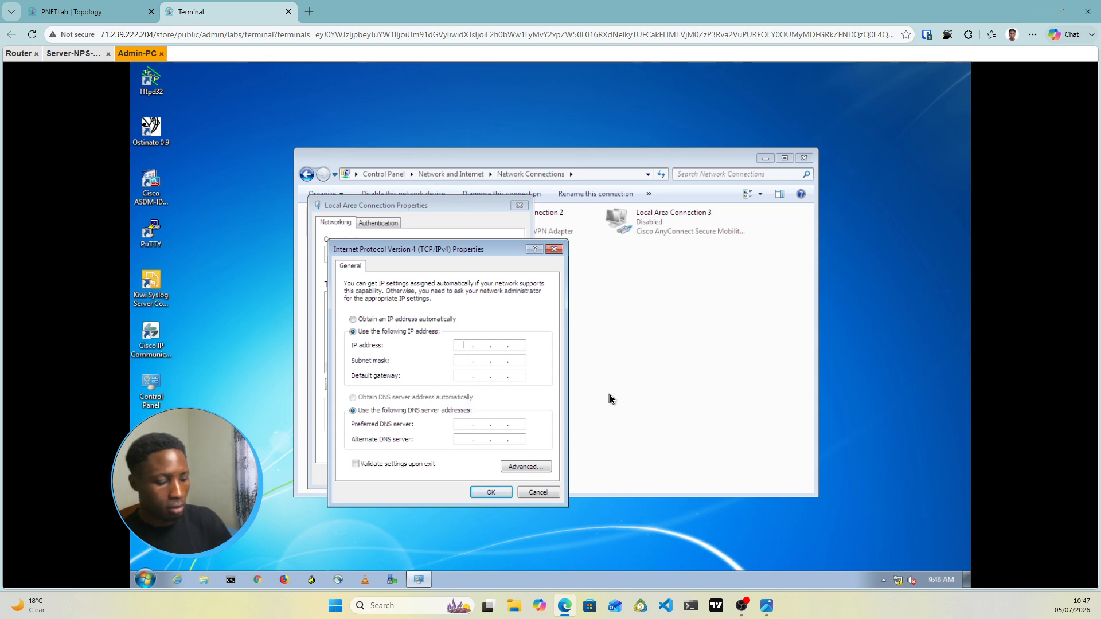
text(192 . )
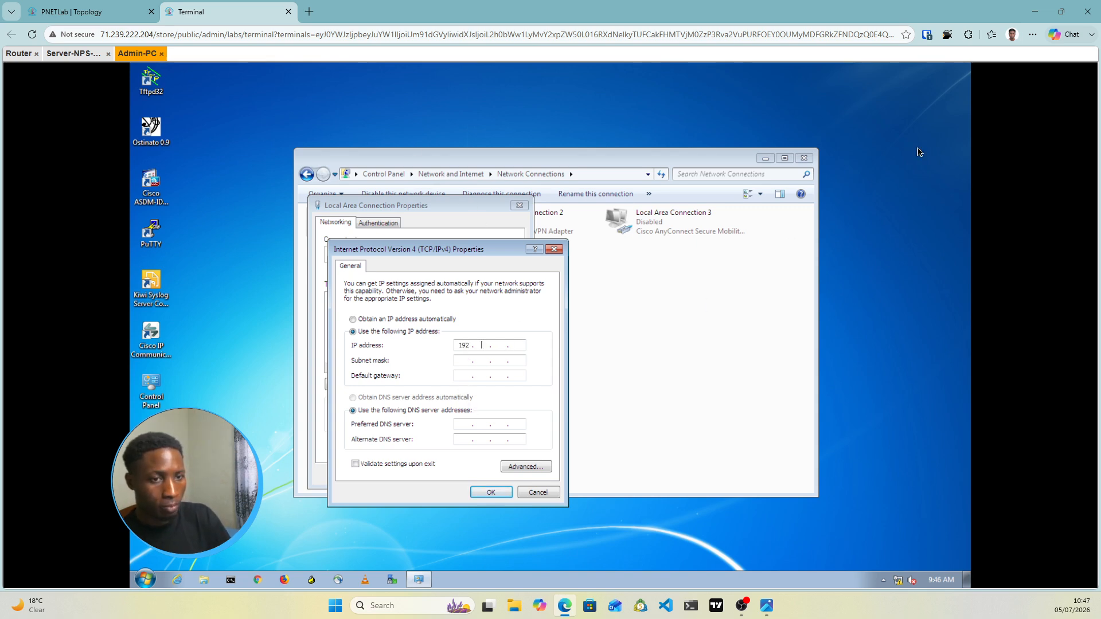
text(168)
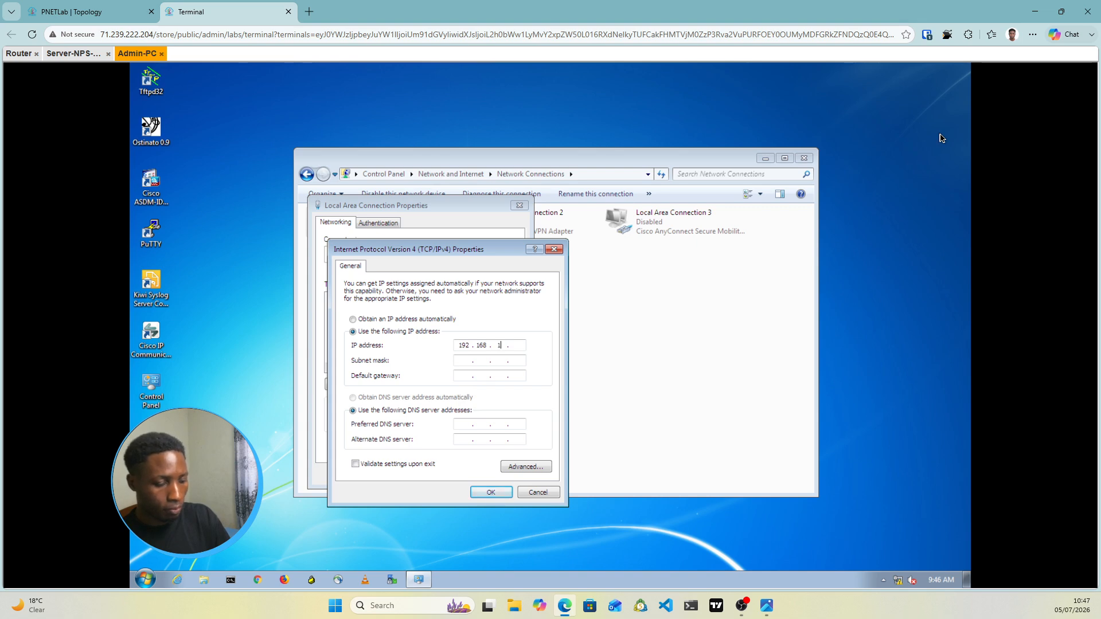
click(464, 362)
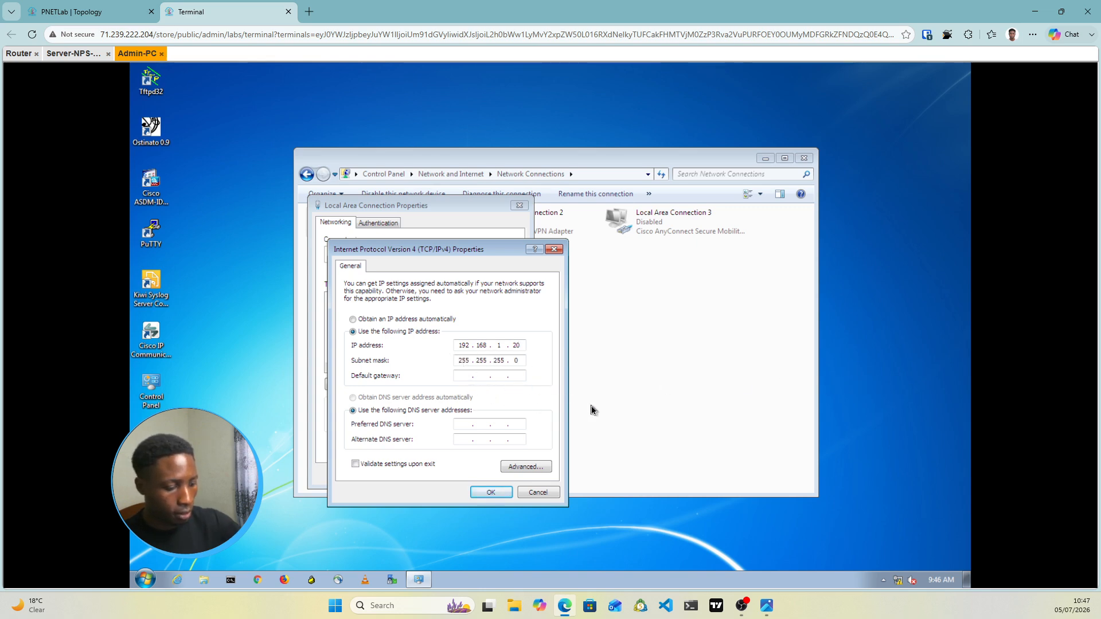
text(192.16)
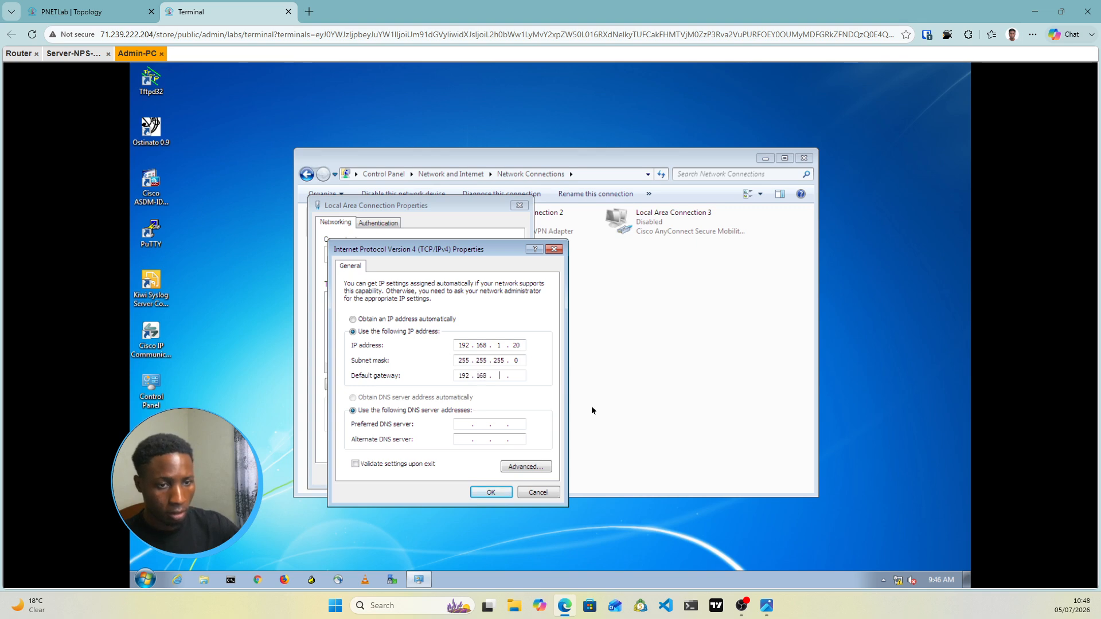
text(8.1.)
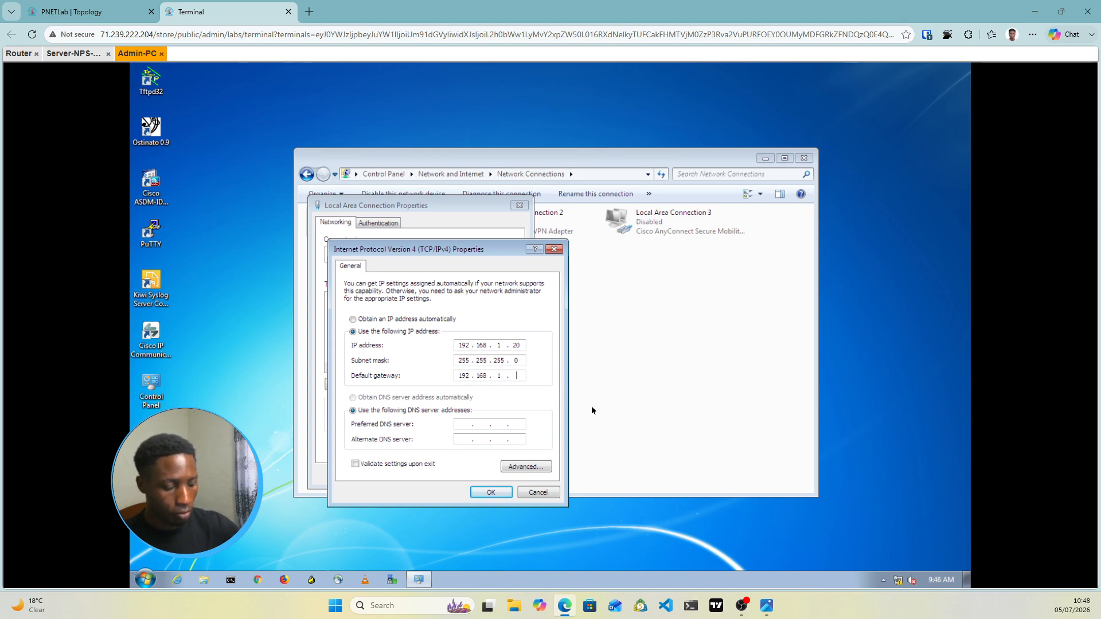
text(1)
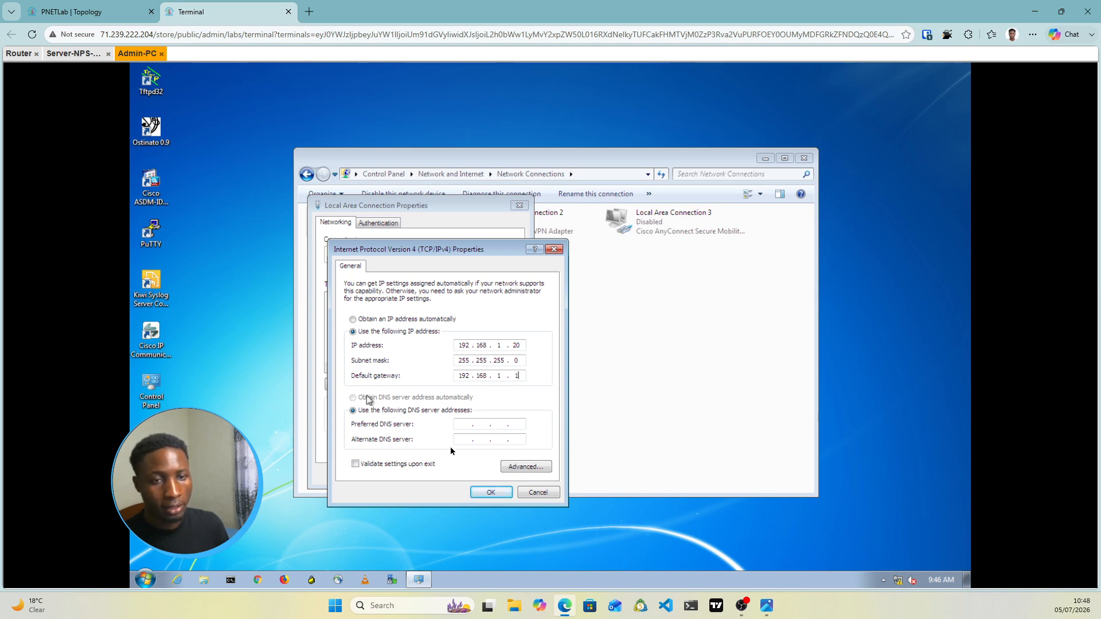
click(63, 12)
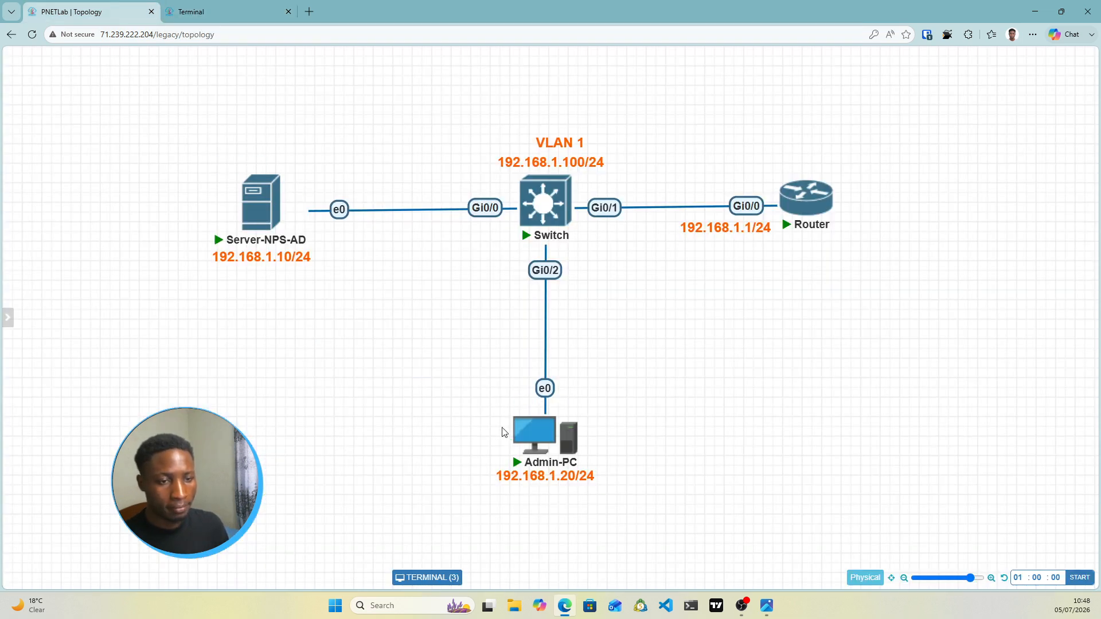
Enter 192.168.1.10 as preferred DNS server and apply the IPv4 and connection settings
mouse_move(210, 164)
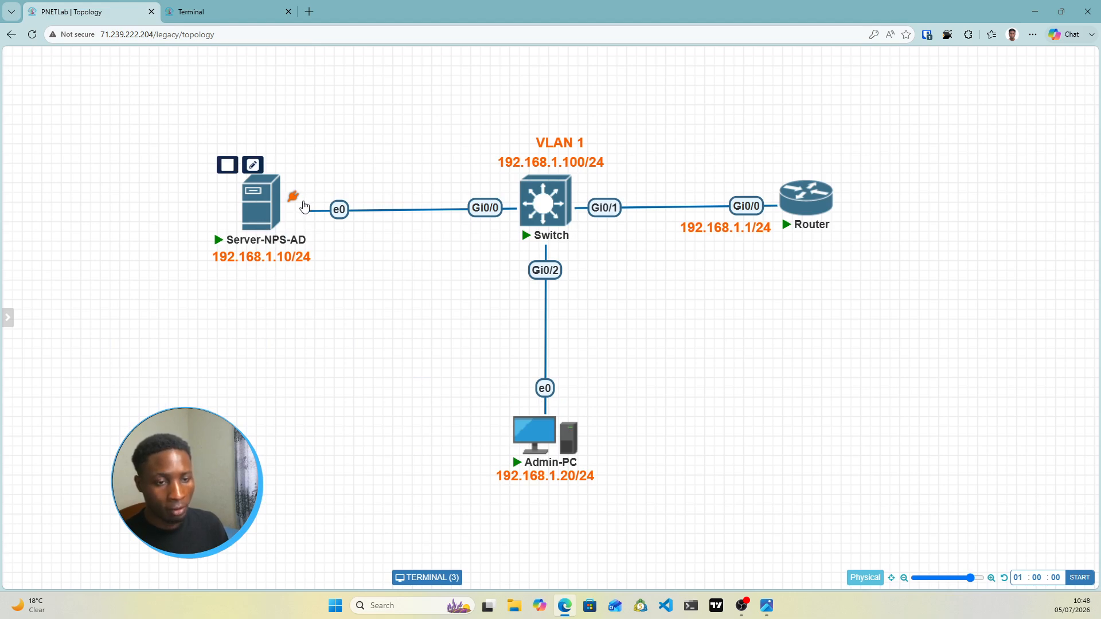
mouse_move(532, 472)
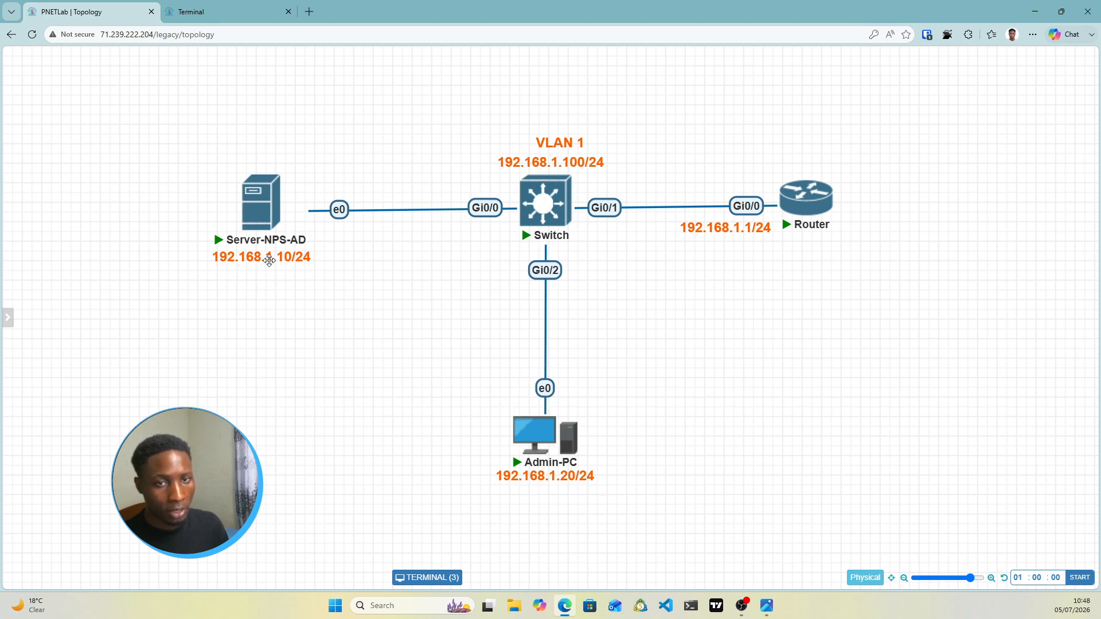
click(220, 7)
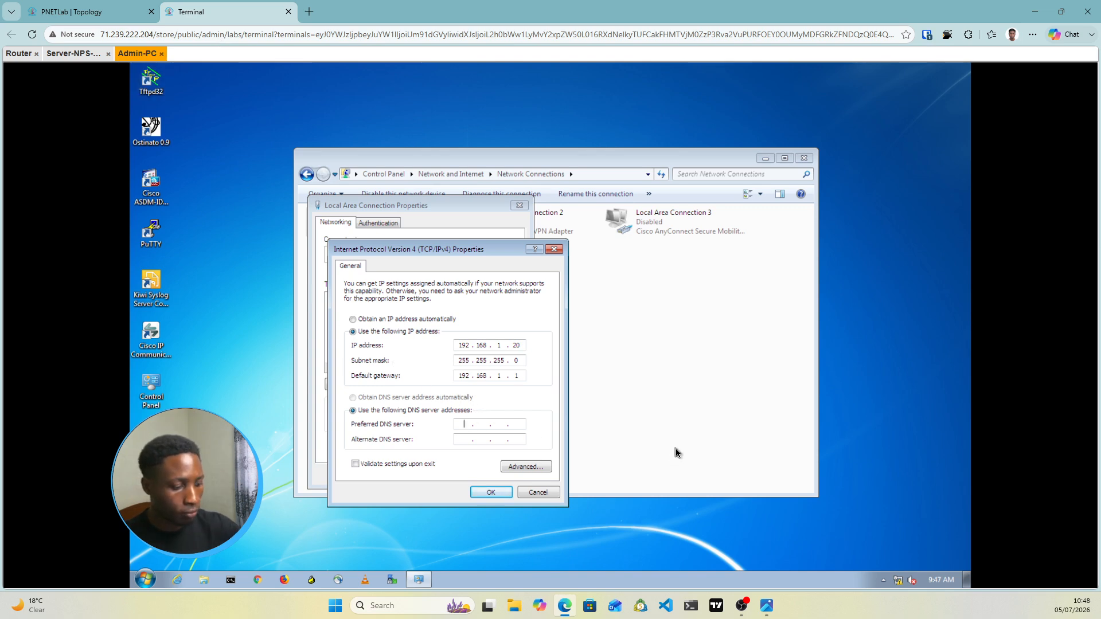
text(1)
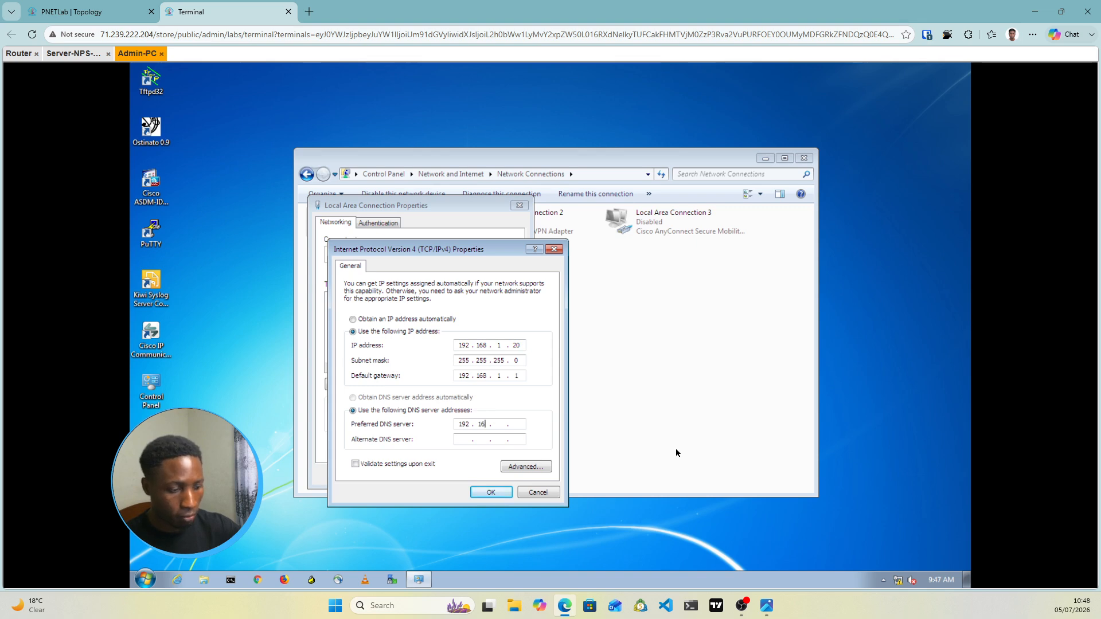
text(68 . )
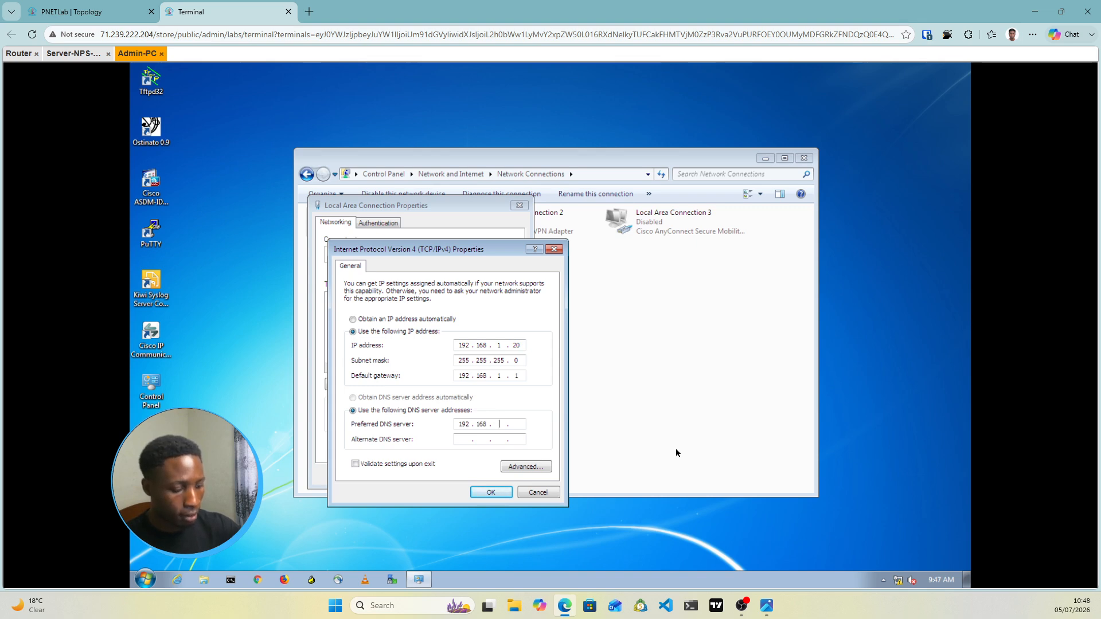
text(1 . 10)
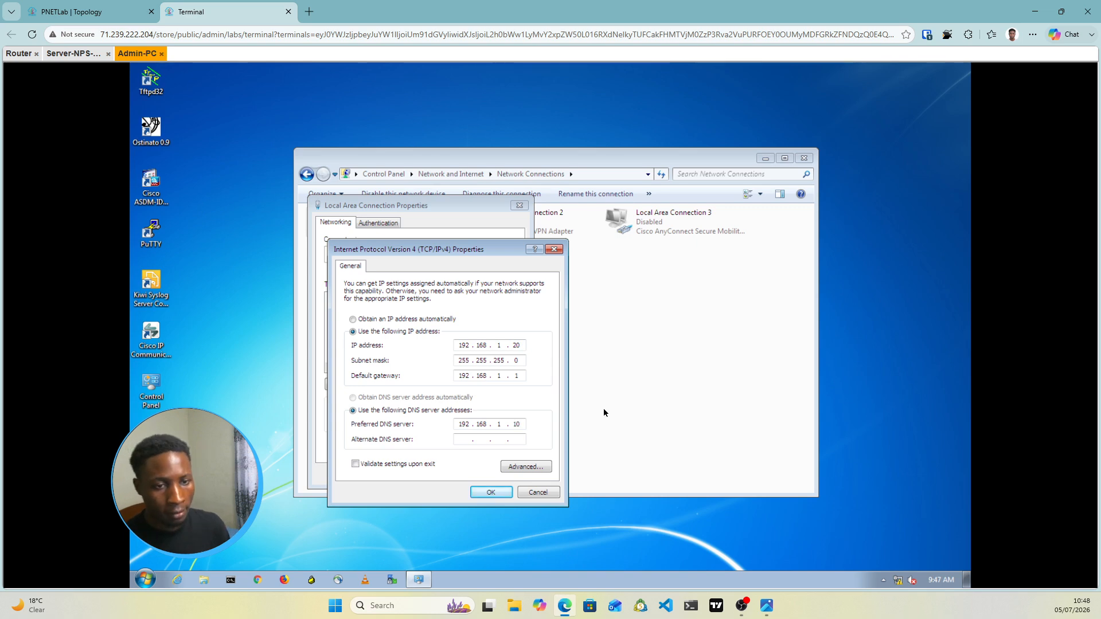
click(492, 493)
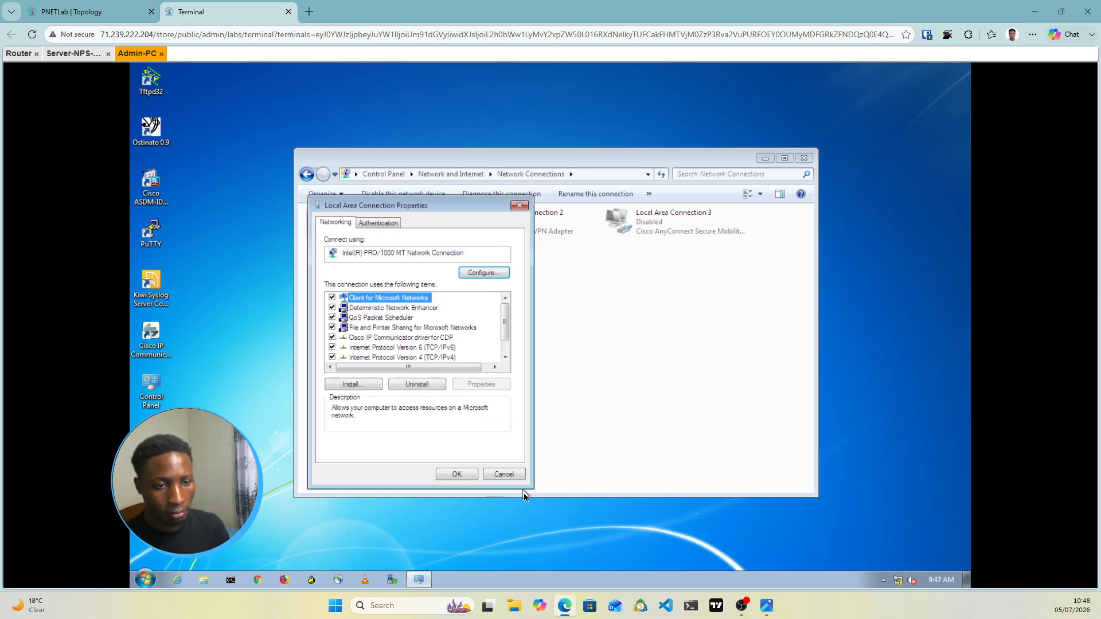
click(464, 480)
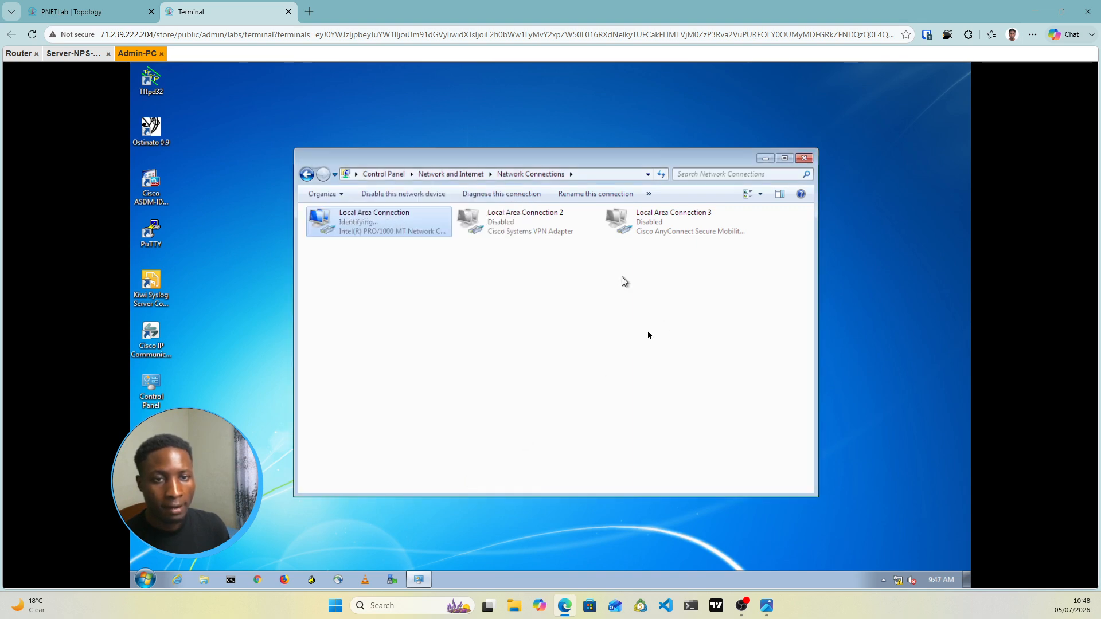
On Server-NPS-AD, close the role installation wizard and start promoting the server to domain controller
click(70, 54)
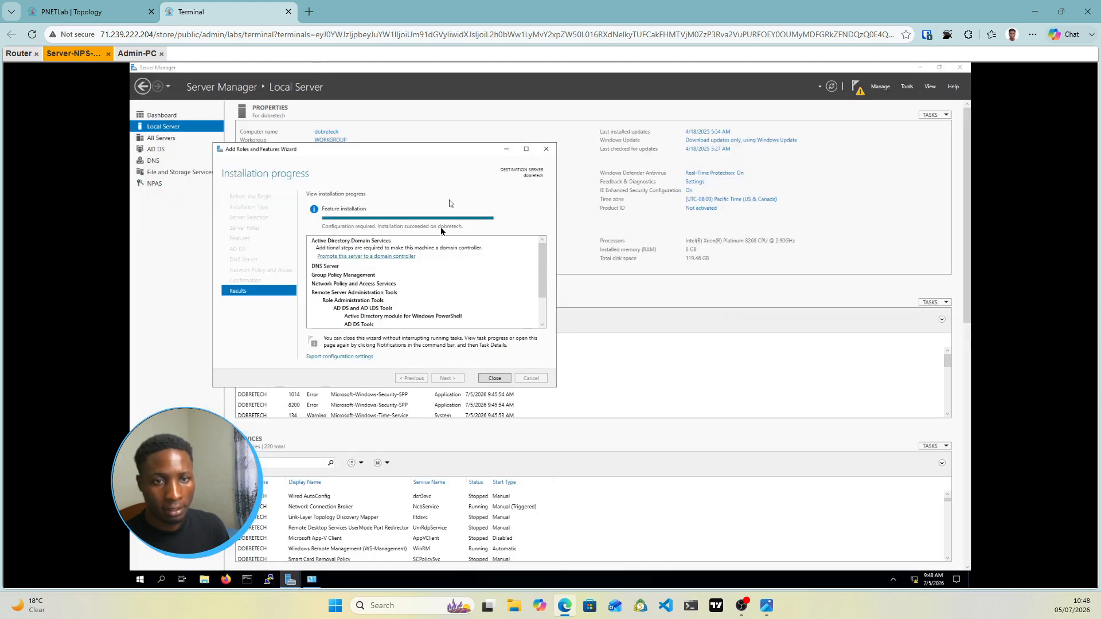
click(497, 380)
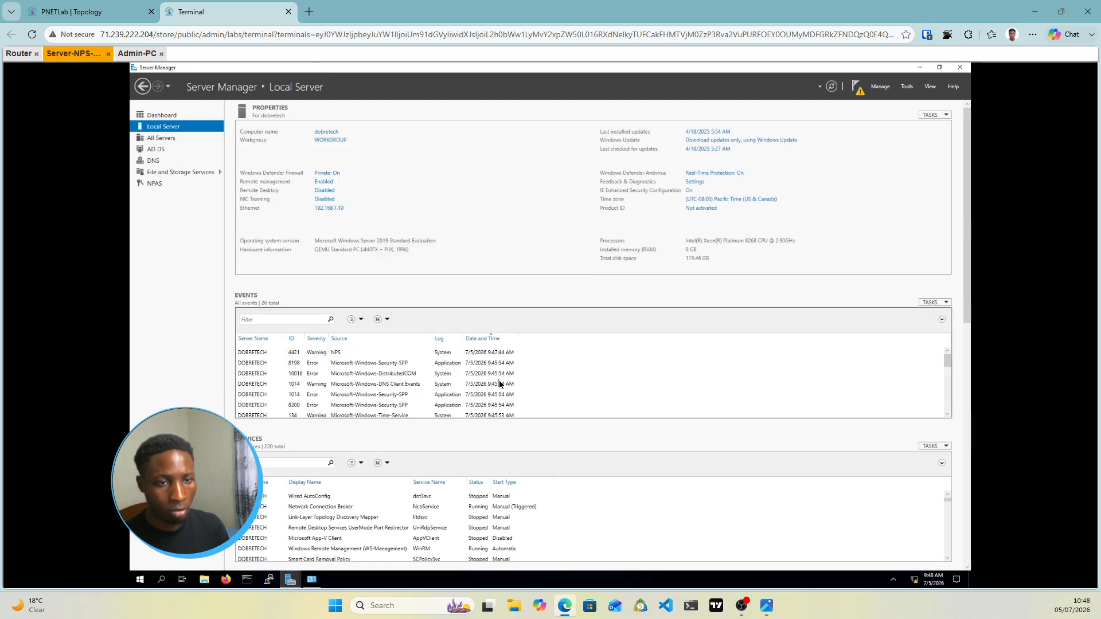
click(857, 89)
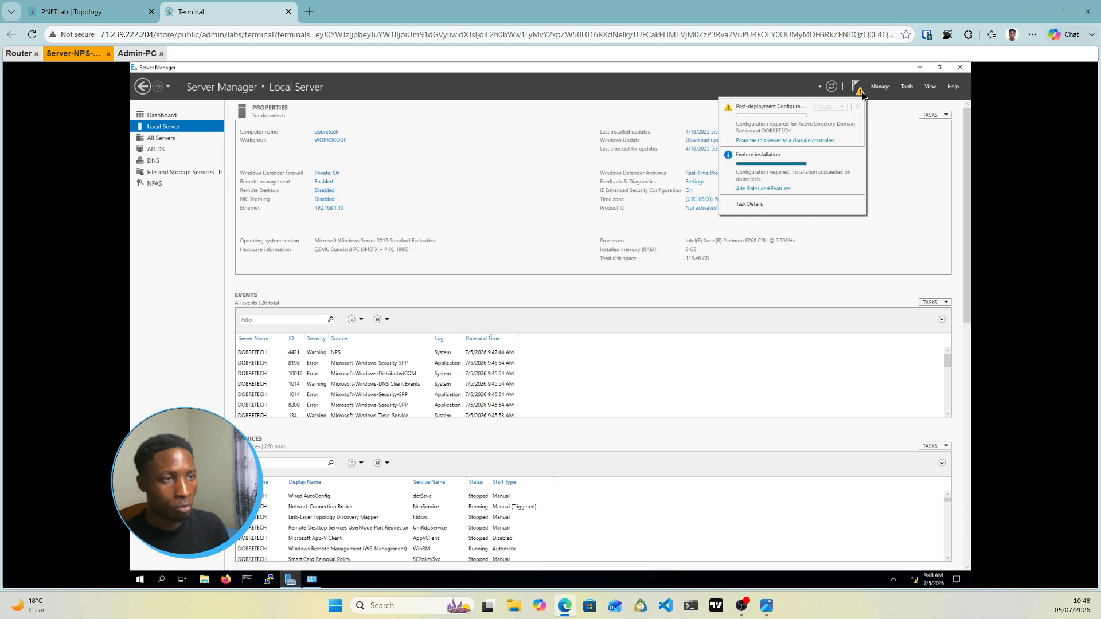
click(768, 142)
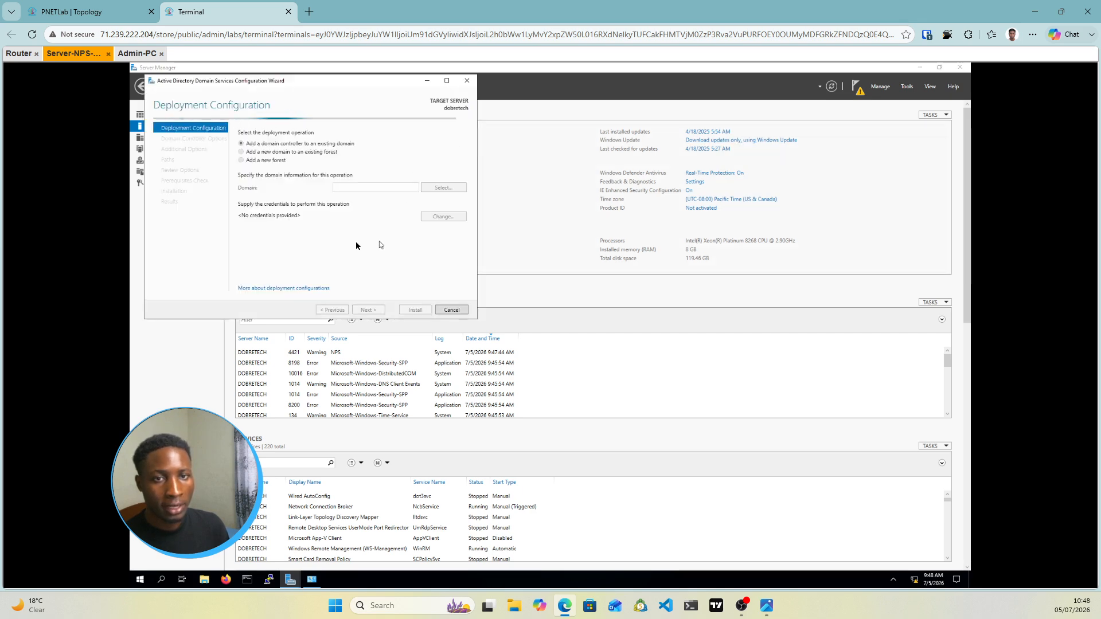
Choose Add a new forest with root domain atabs.local and continue
click(241, 160)
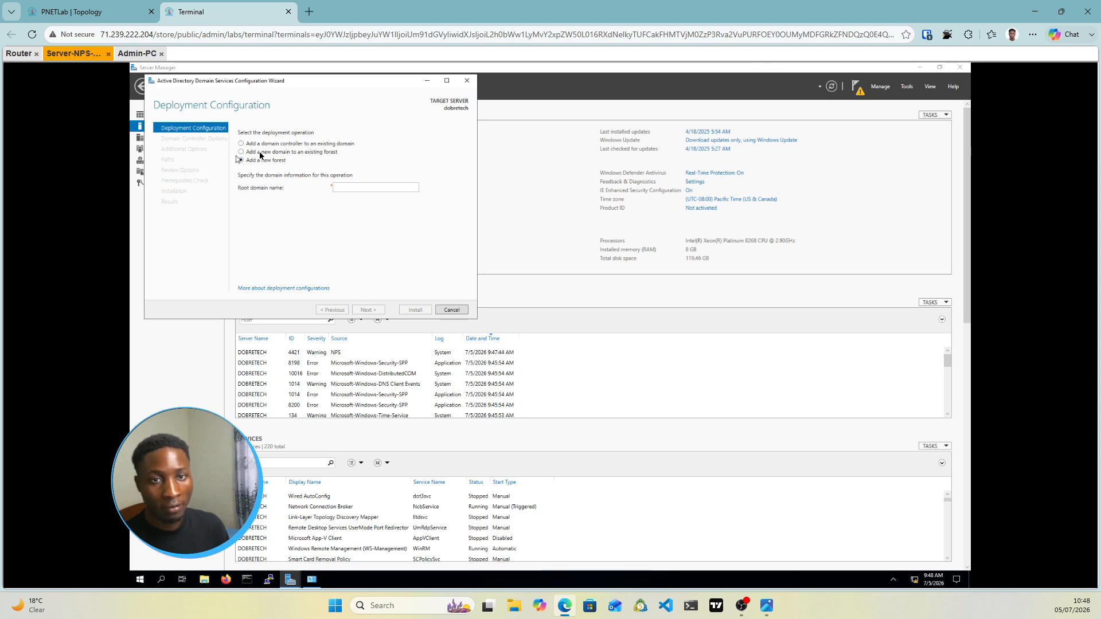
click(351, 191)
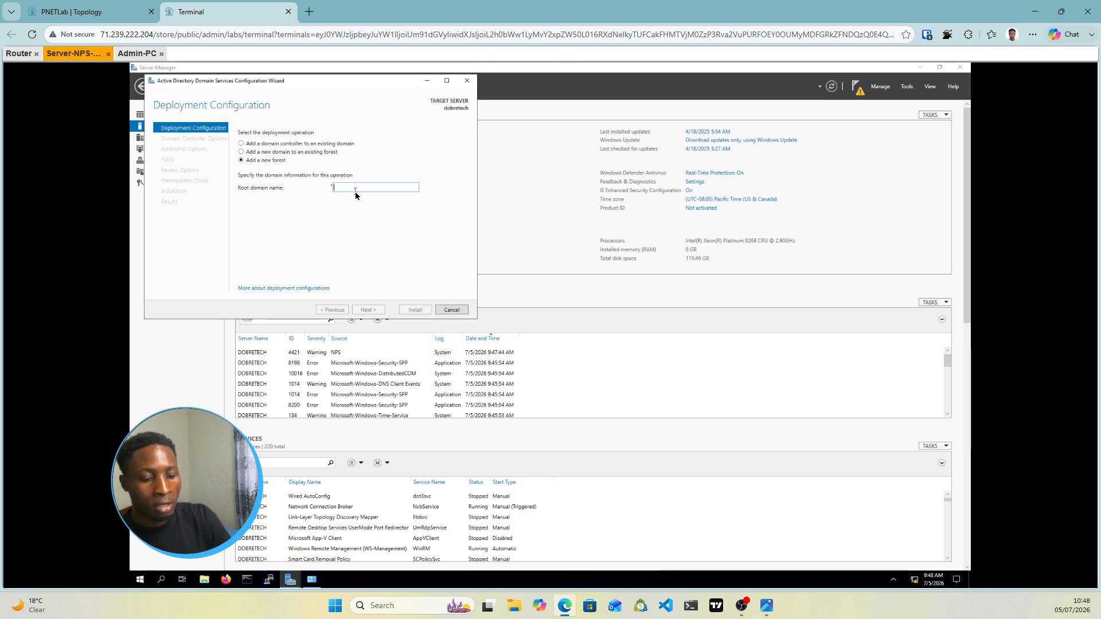
text(atabs.)
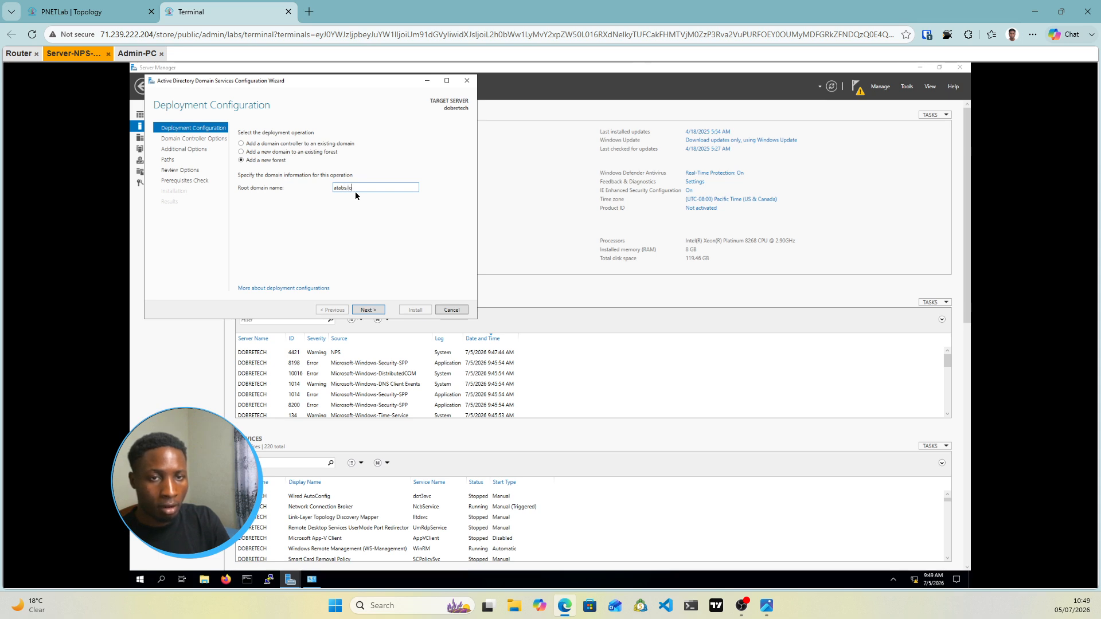
text(lo)
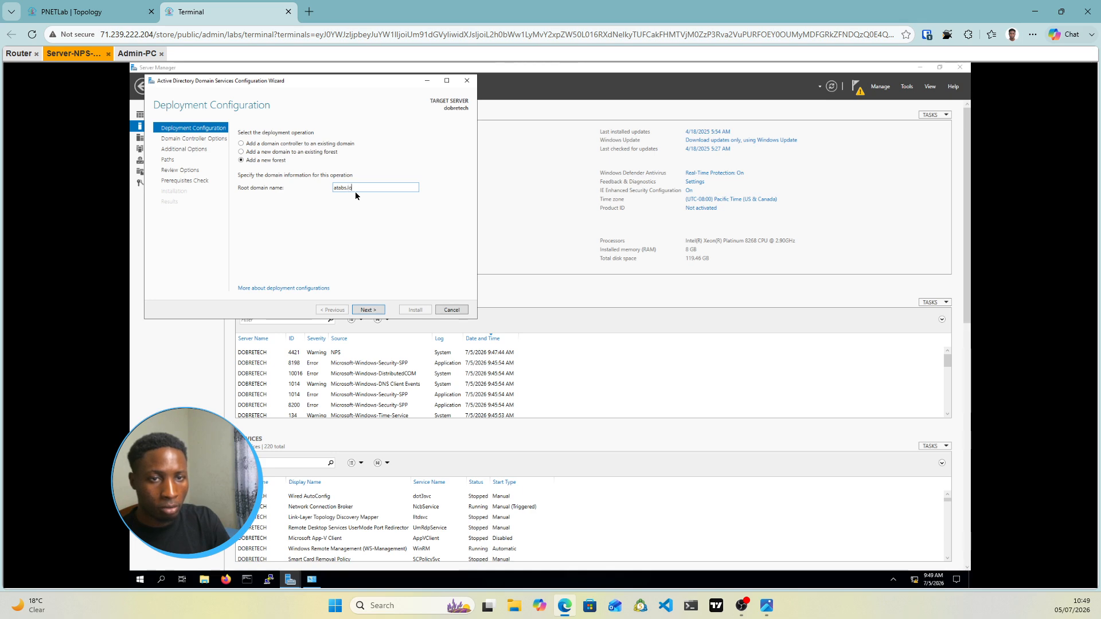
text(cal)
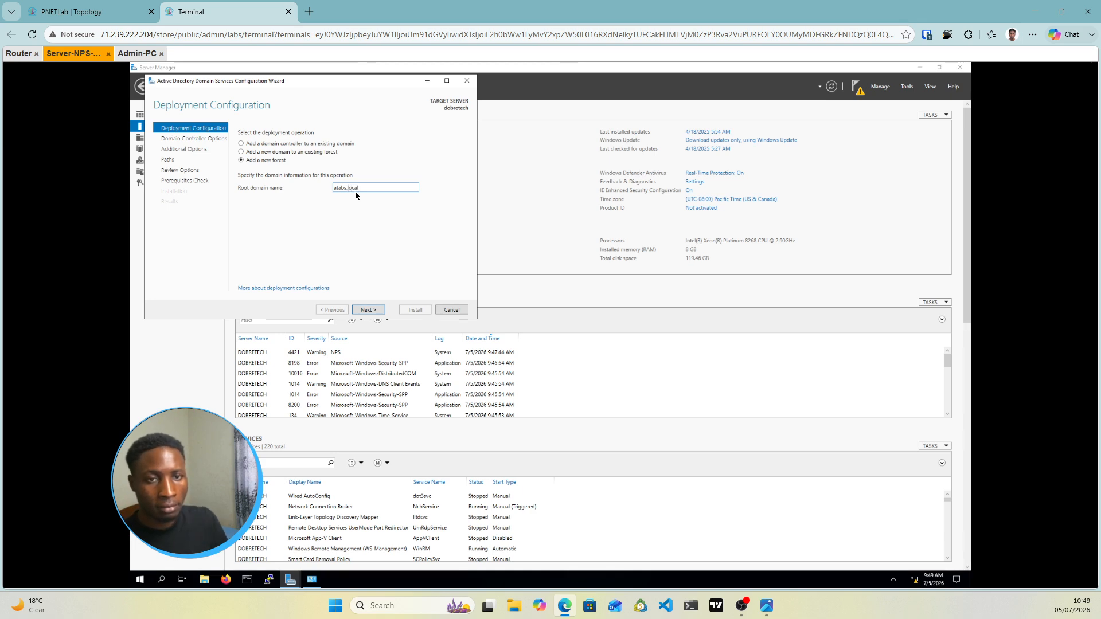
click(375, 314)
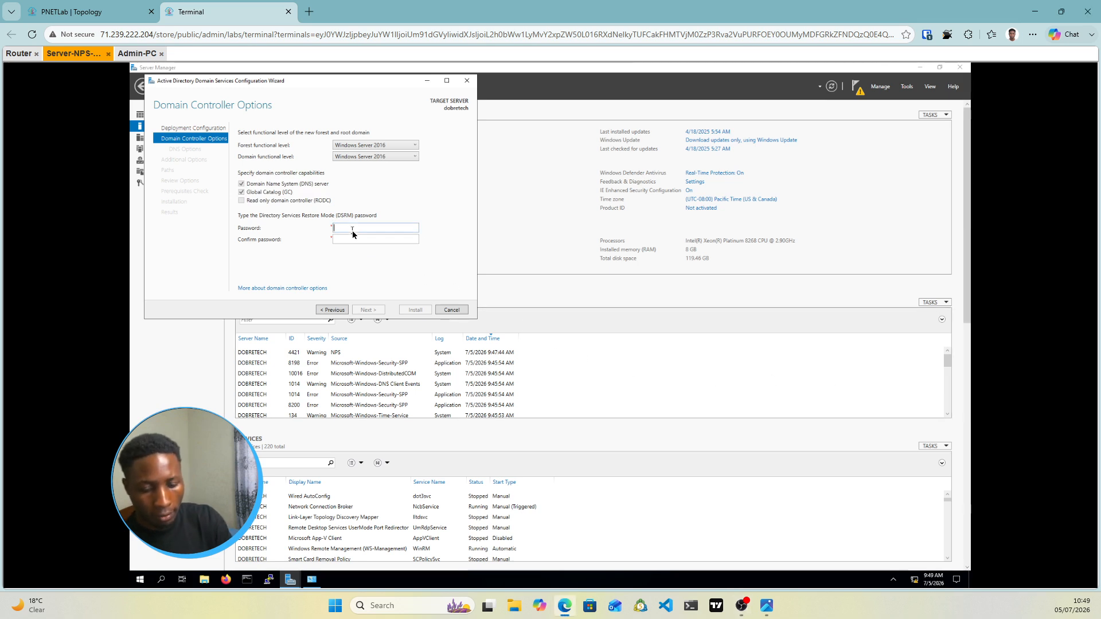
Enter and confirm the DSRM password, then accept the DNS options and NetBIOS name ATABS
text(****)
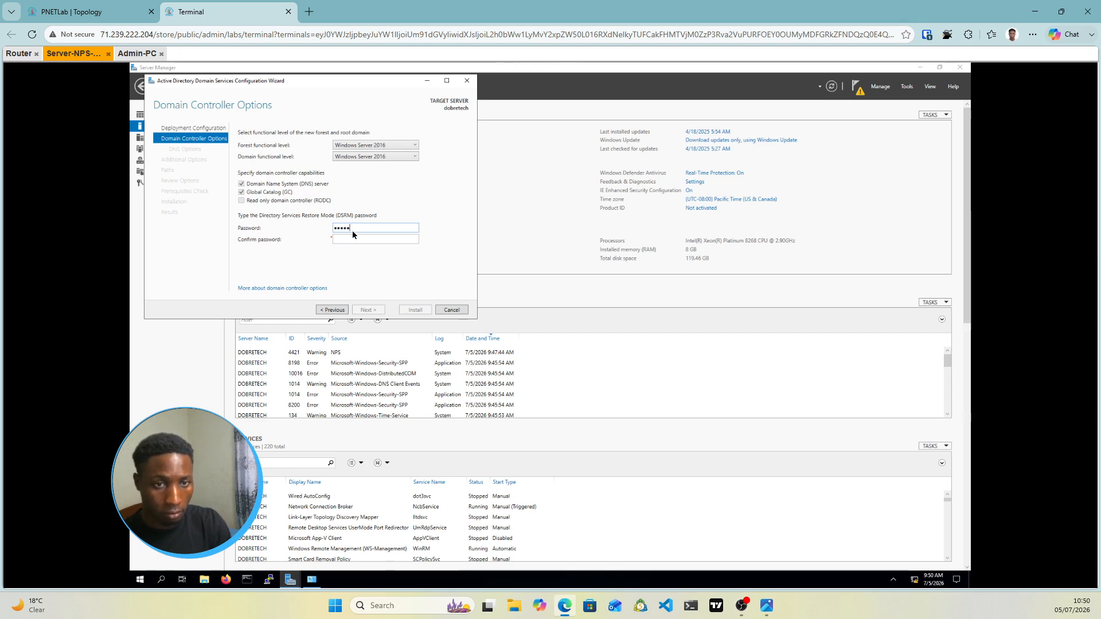
text(**)
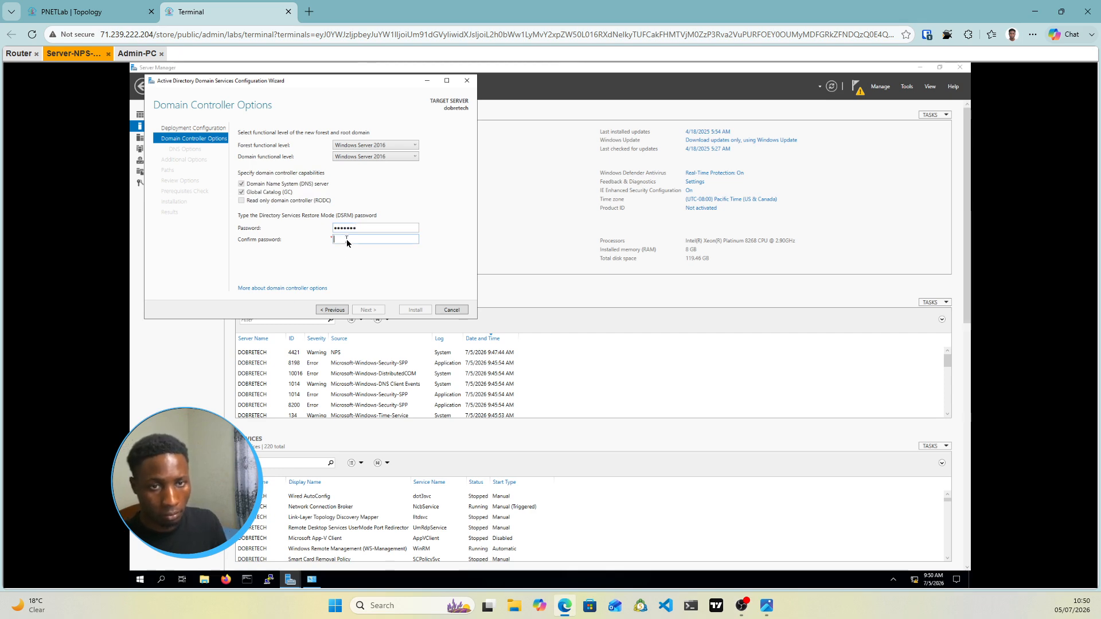
click(346, 241)
text(**)
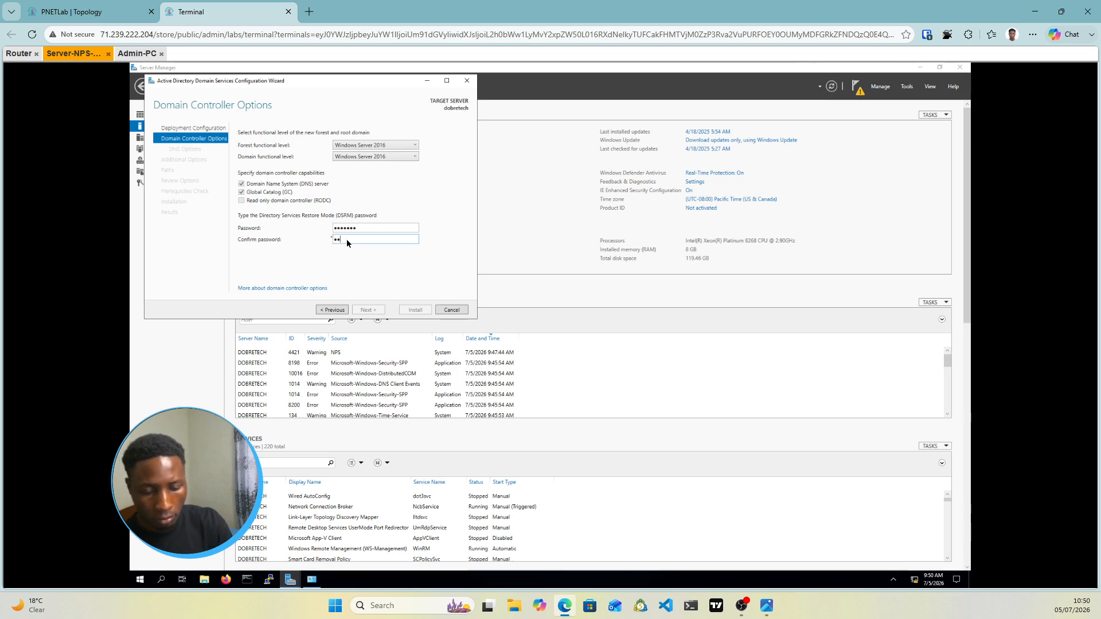
text(*****)
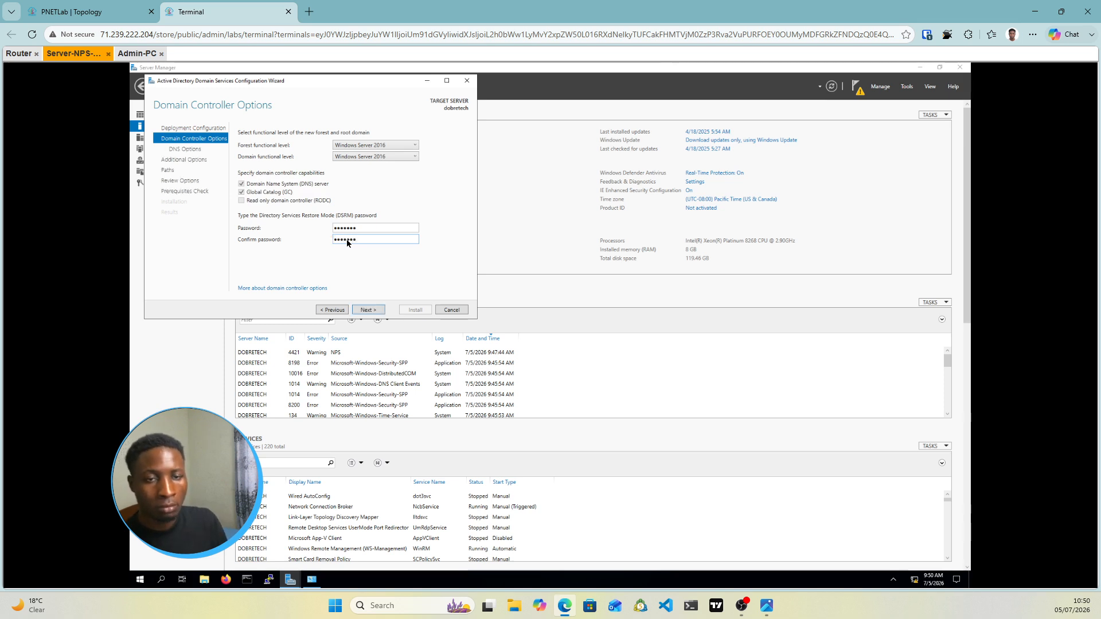
click(368, 311)
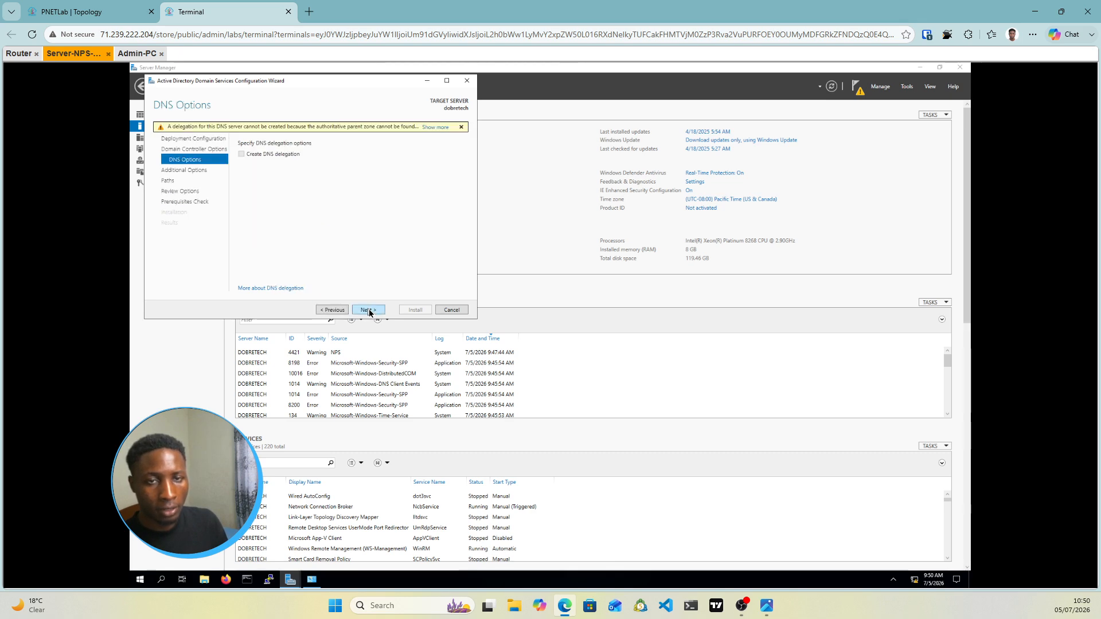
click(369, 310)
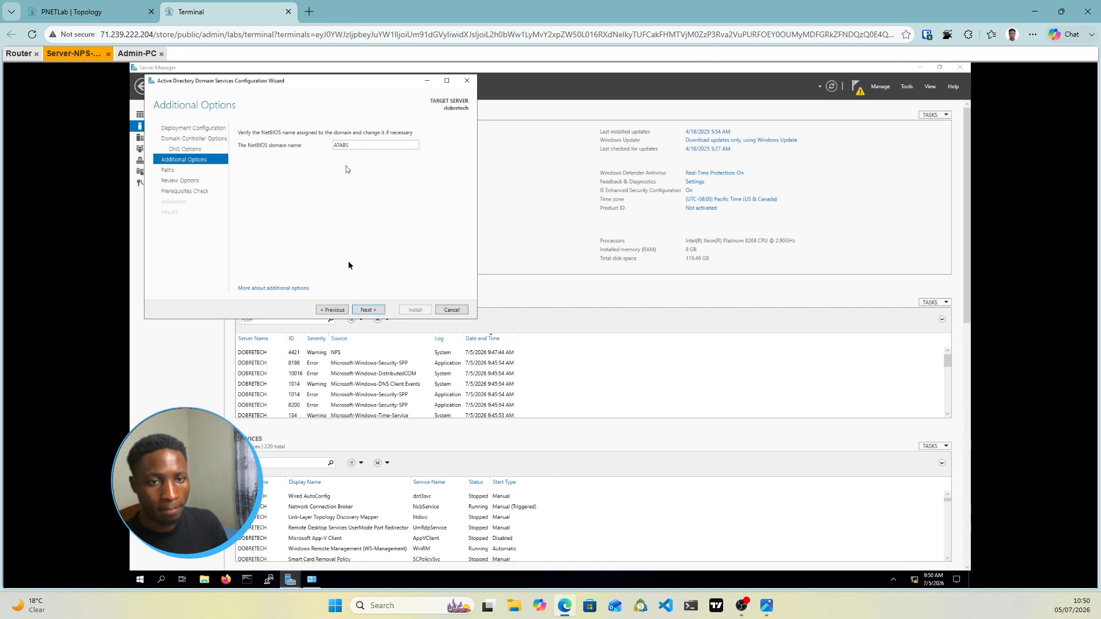
click(369, 311)
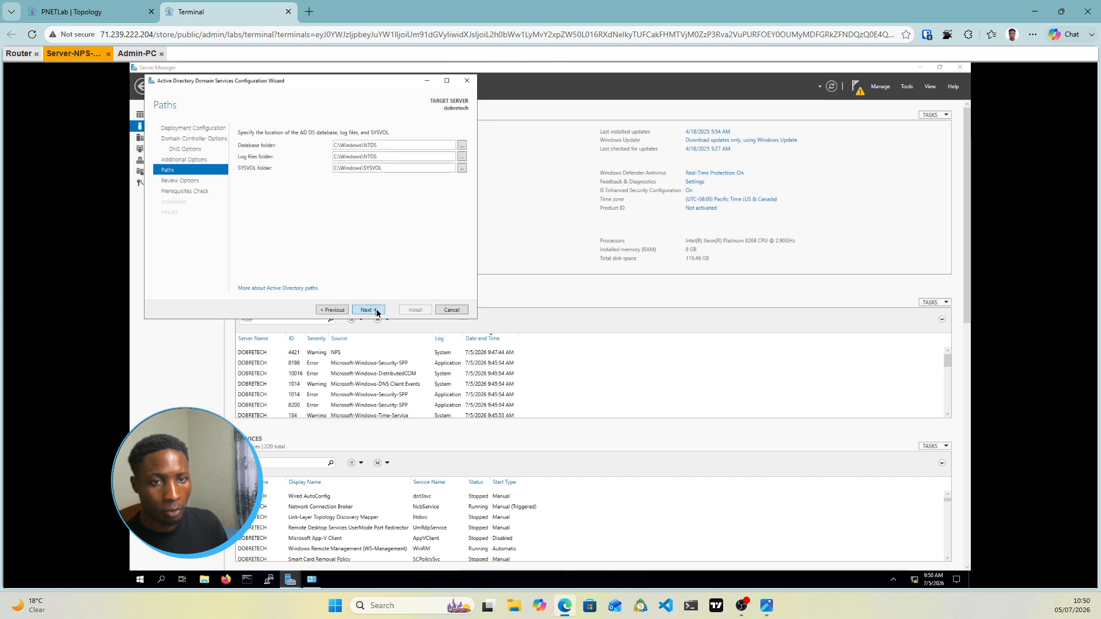
Keep the default NTDS and SYSVOL paths, pass the review, and install the domain controller
click(377, 312)
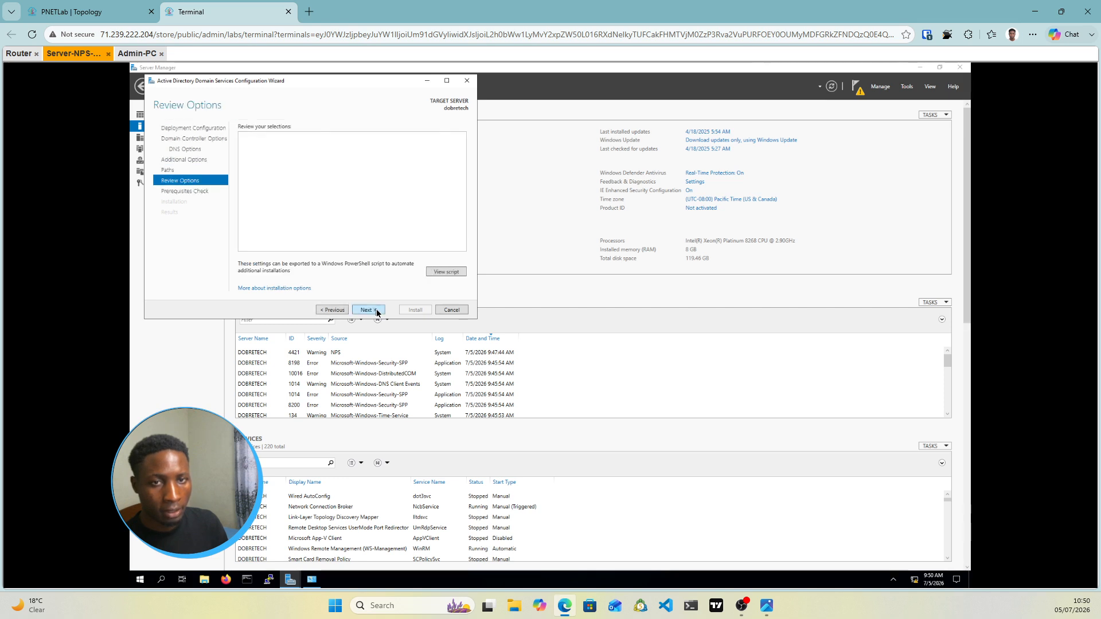
click(377, 310)
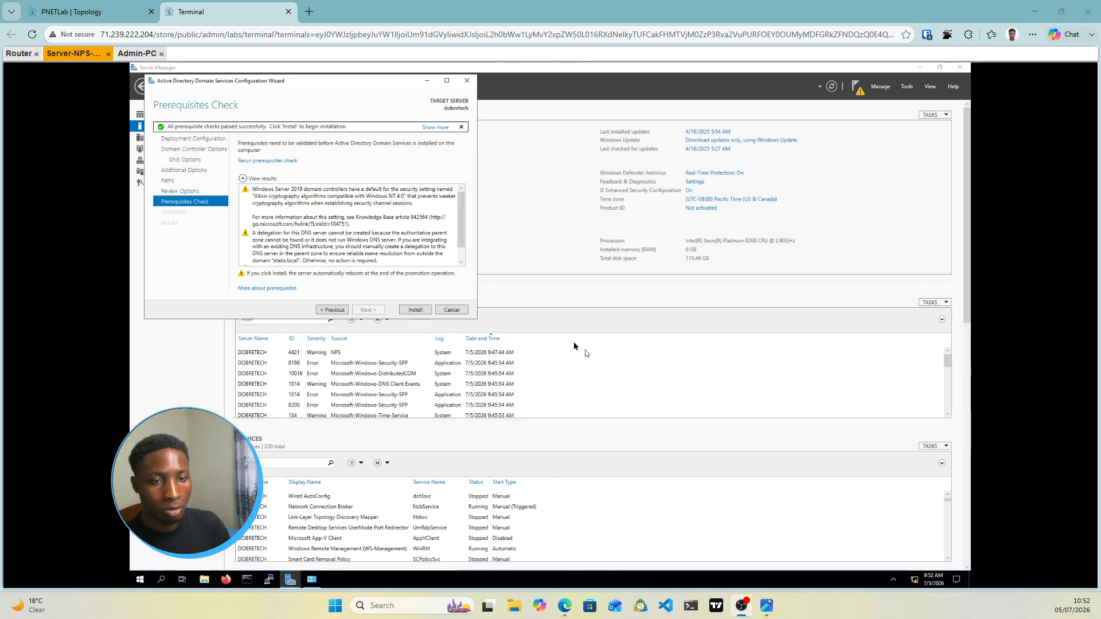
click(420, 308)
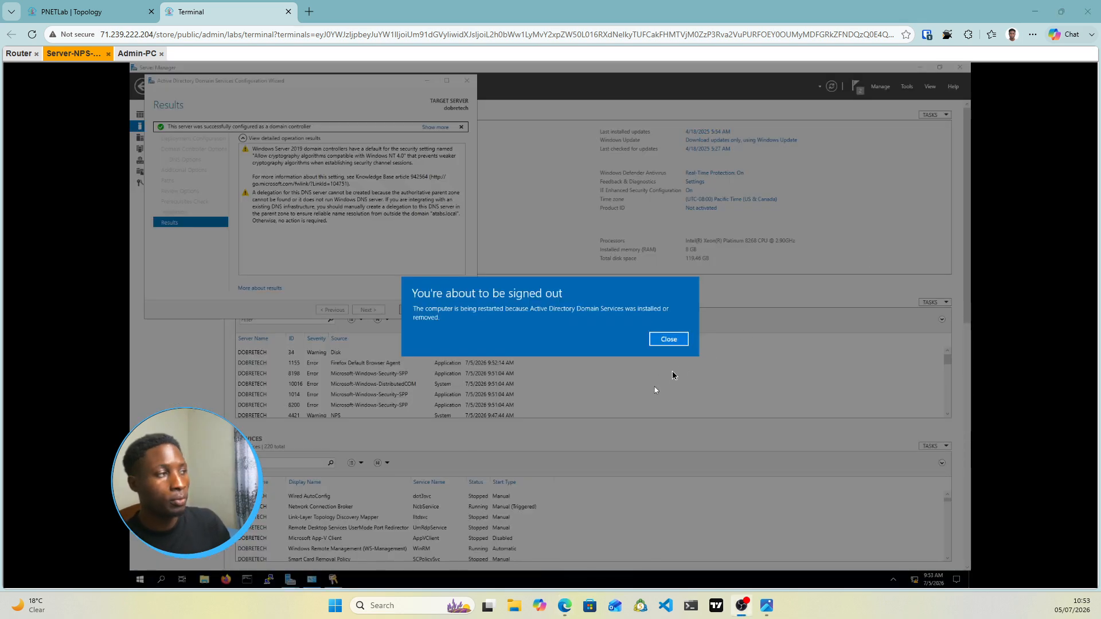
Dismiss the restart notice and send Ctrl+Alt+Del to the lock screen via the on-screen keyboard
click(669, 339)
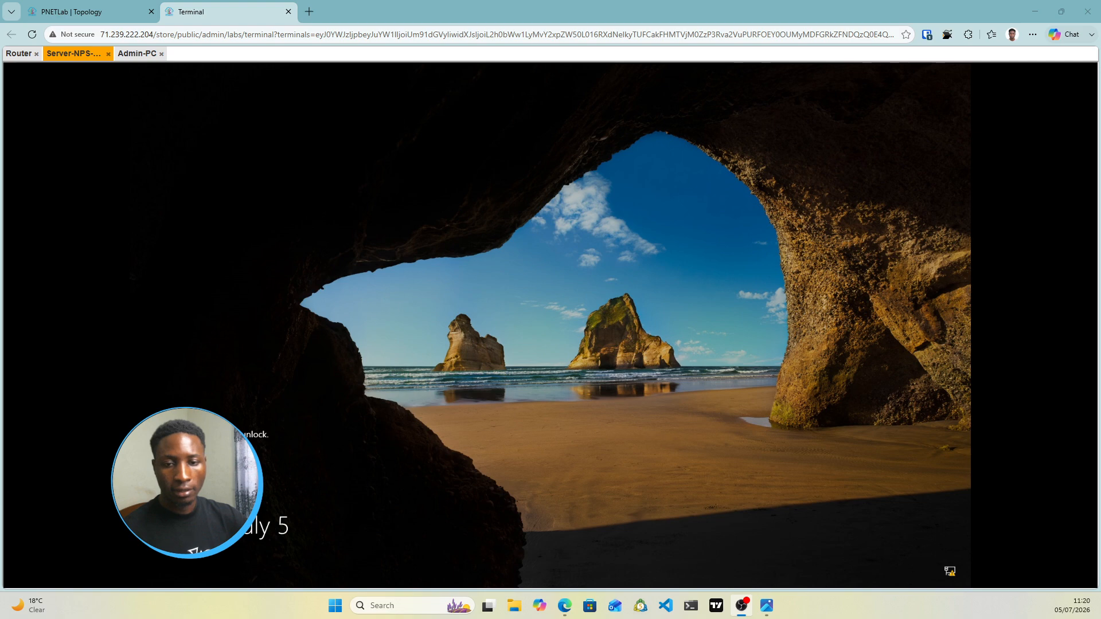
key(ctrl+alt+shift)
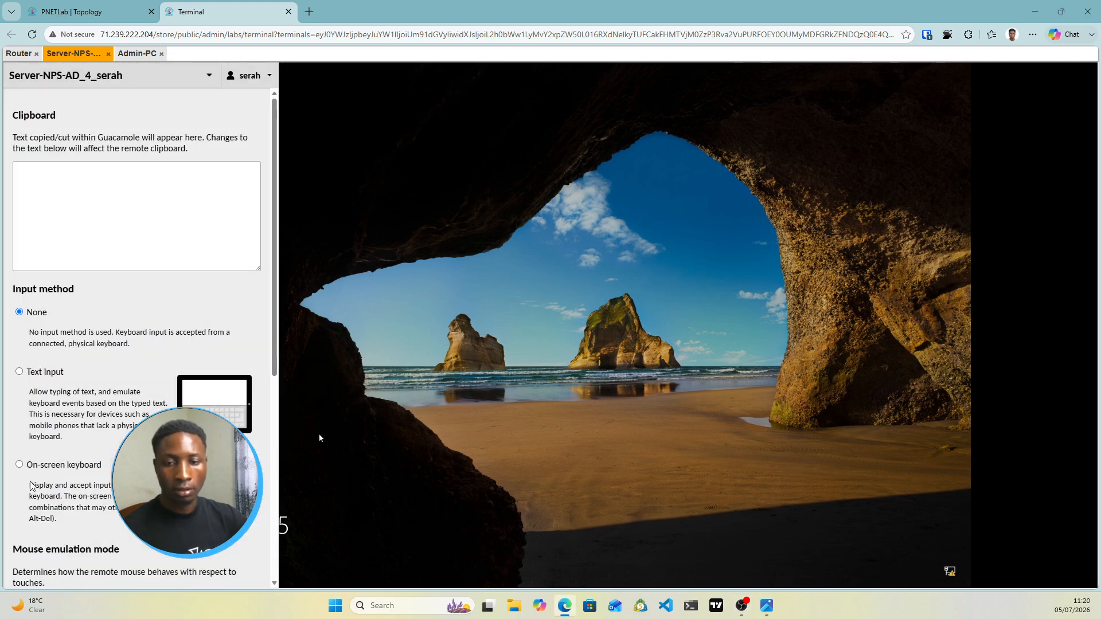
click(19, 464)
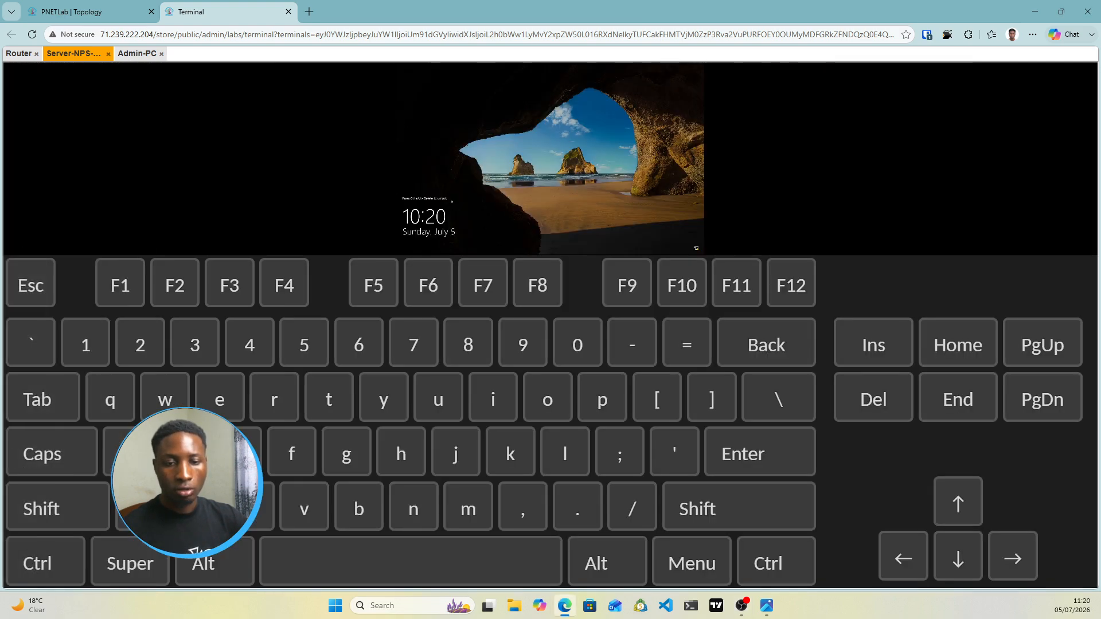
click(61, 554)
click(198, 565)
click(843, 398)
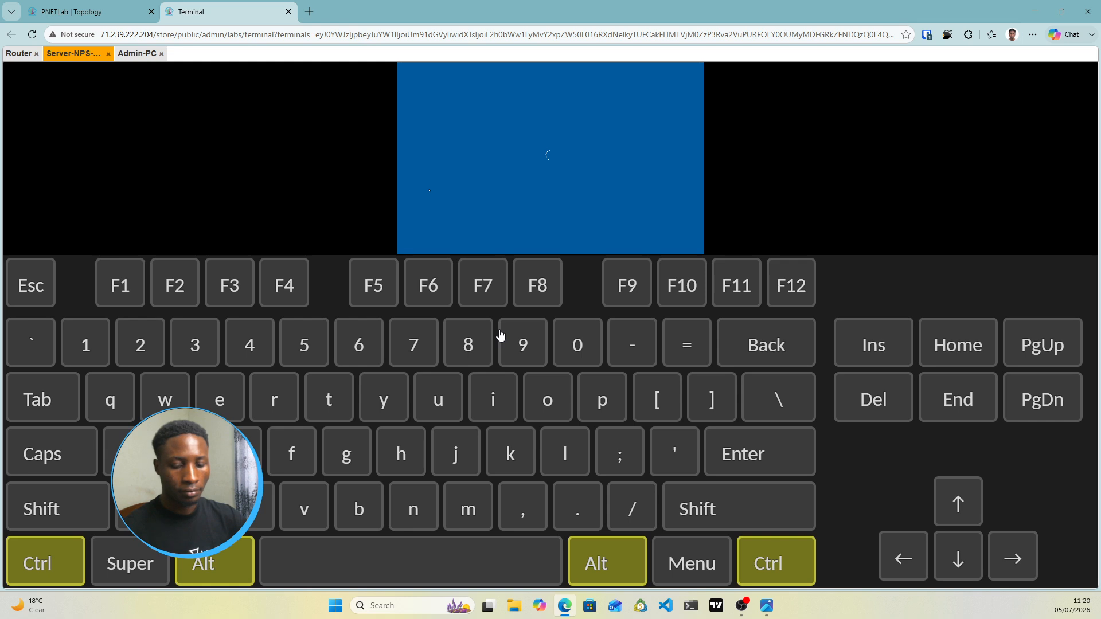
Turn the on-screen keyboard off and sign in as domain administrator with the account password
key(ctrl+alt+shift)
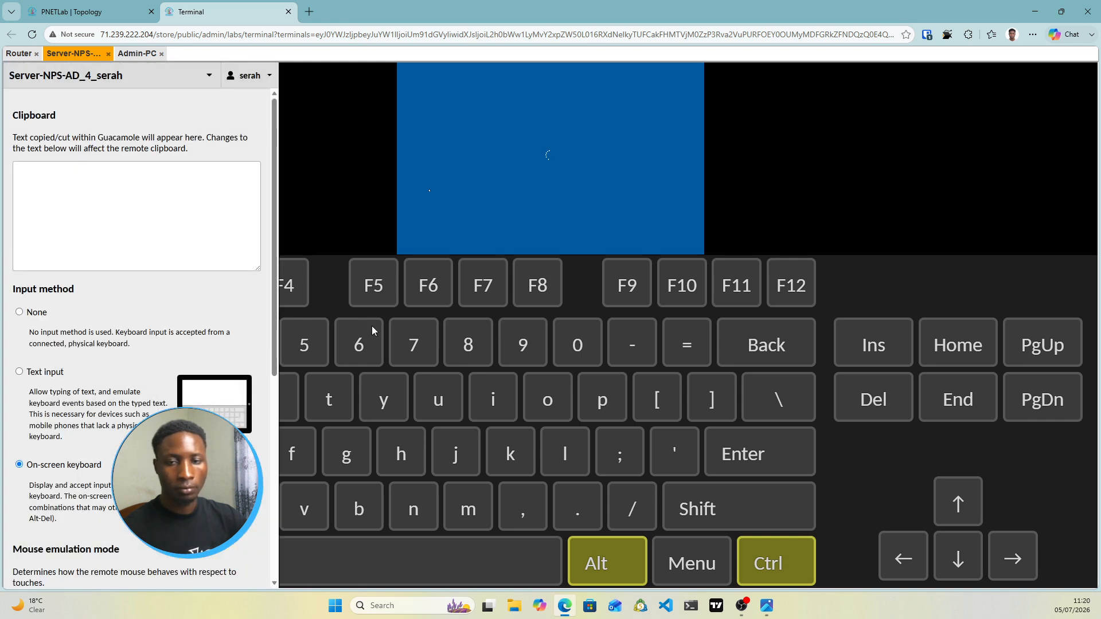
click(19, 312)
key(ctrl+alt+shift)
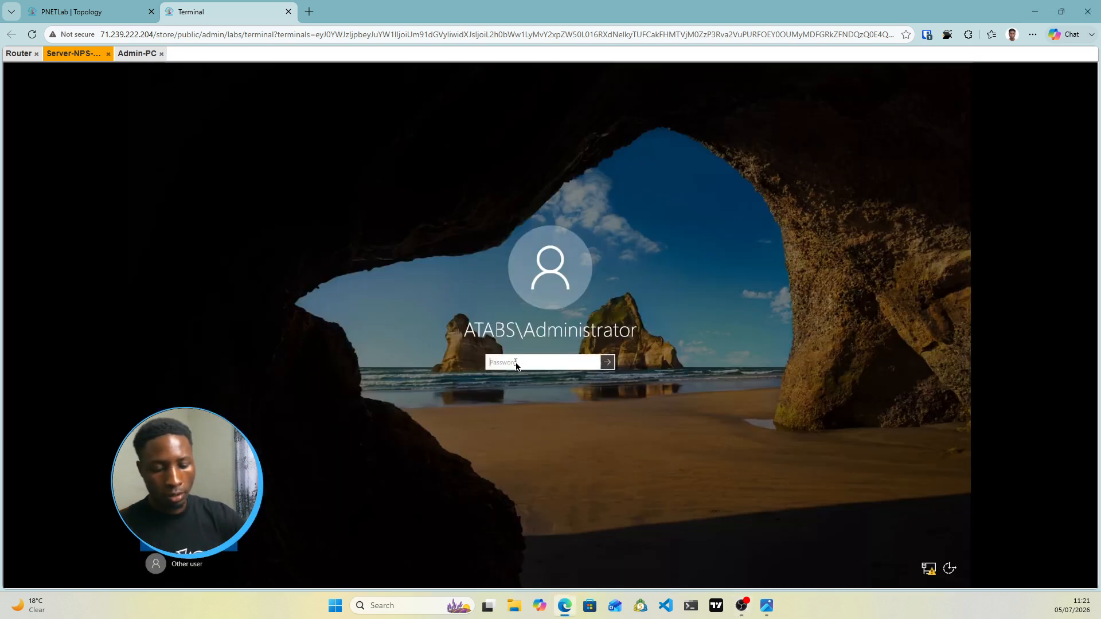
text(****)
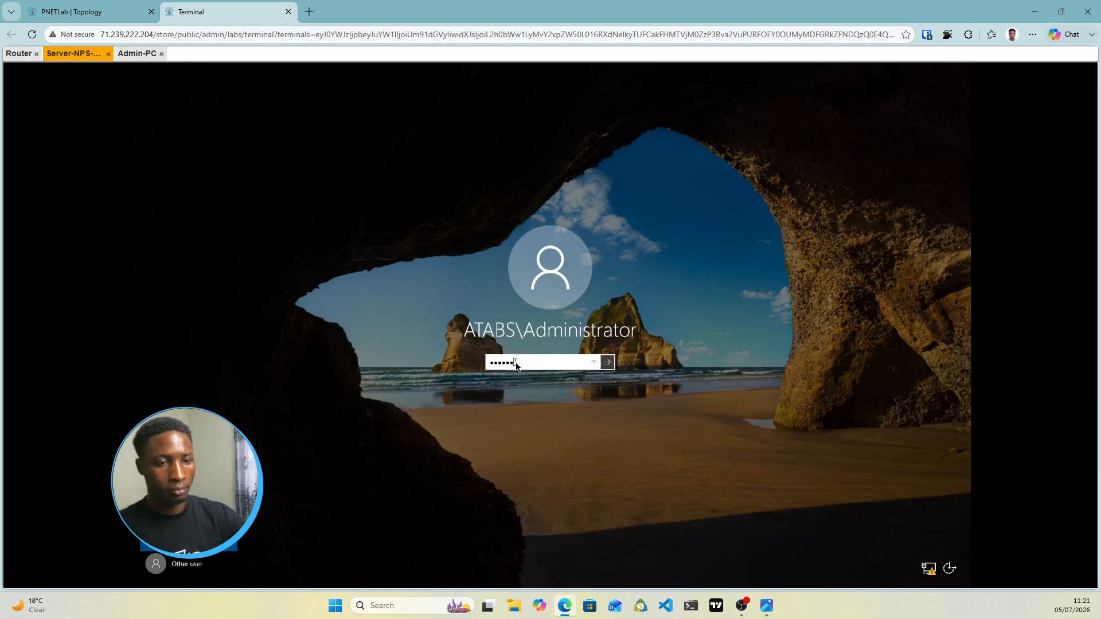
key(Return)
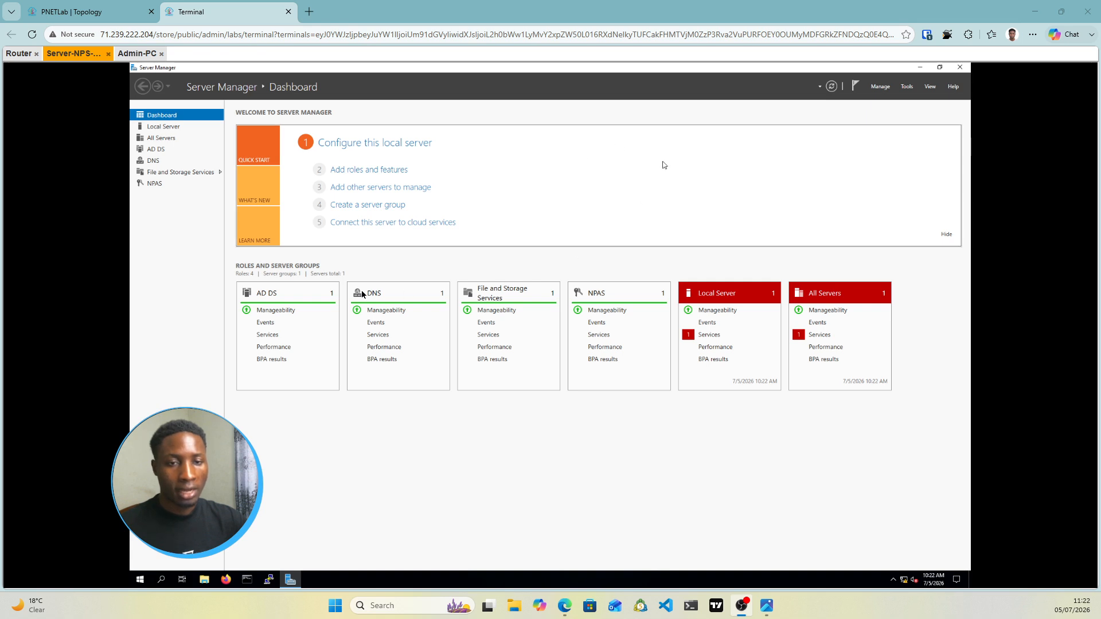
Launch Active Directory Users and Computers, open atabs.local > Users, and start a New User
click(908, 87)
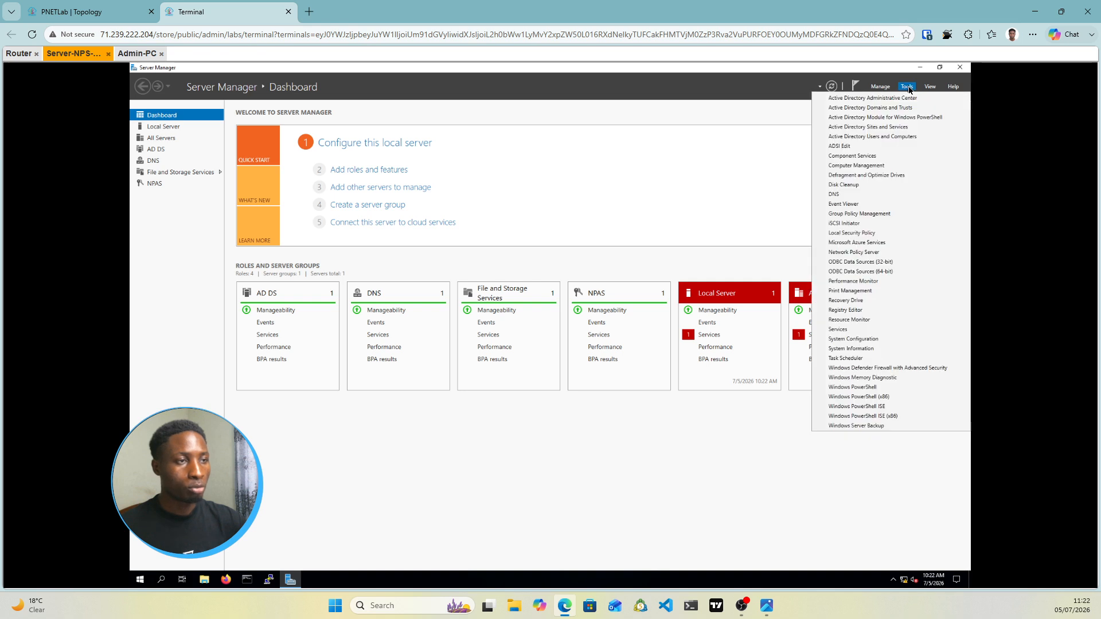
click(891, 139)
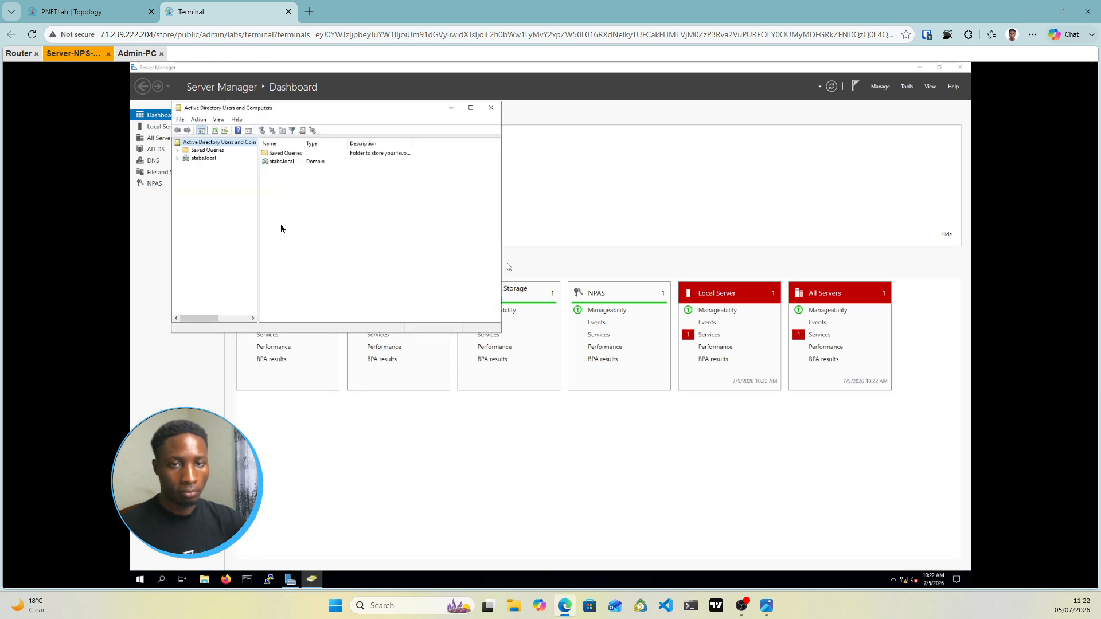
click(178, 159)
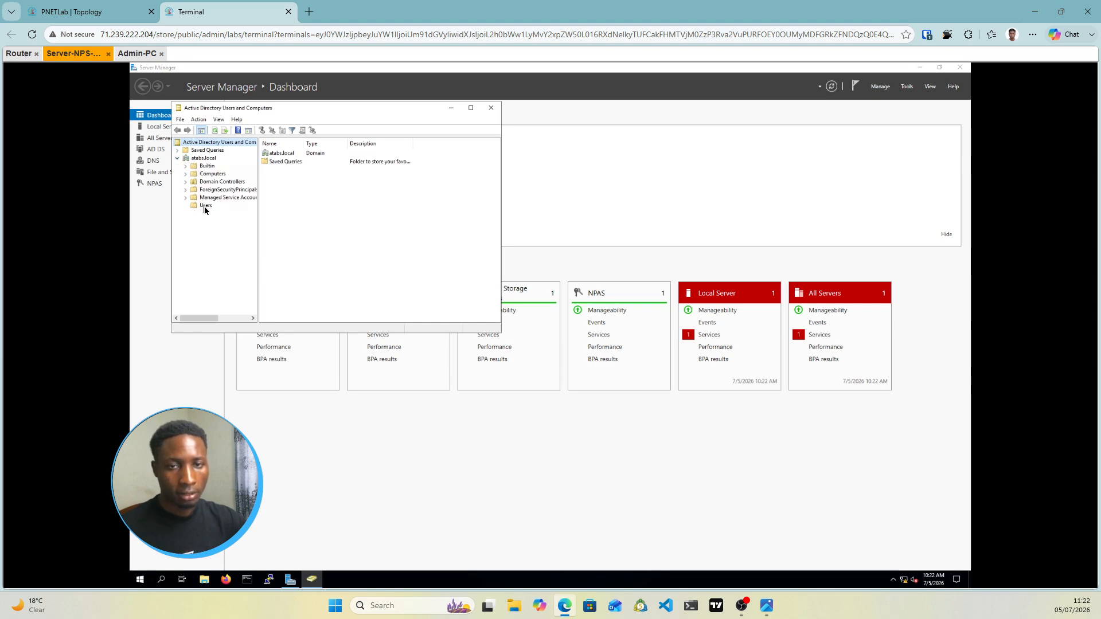
click(205, 208)
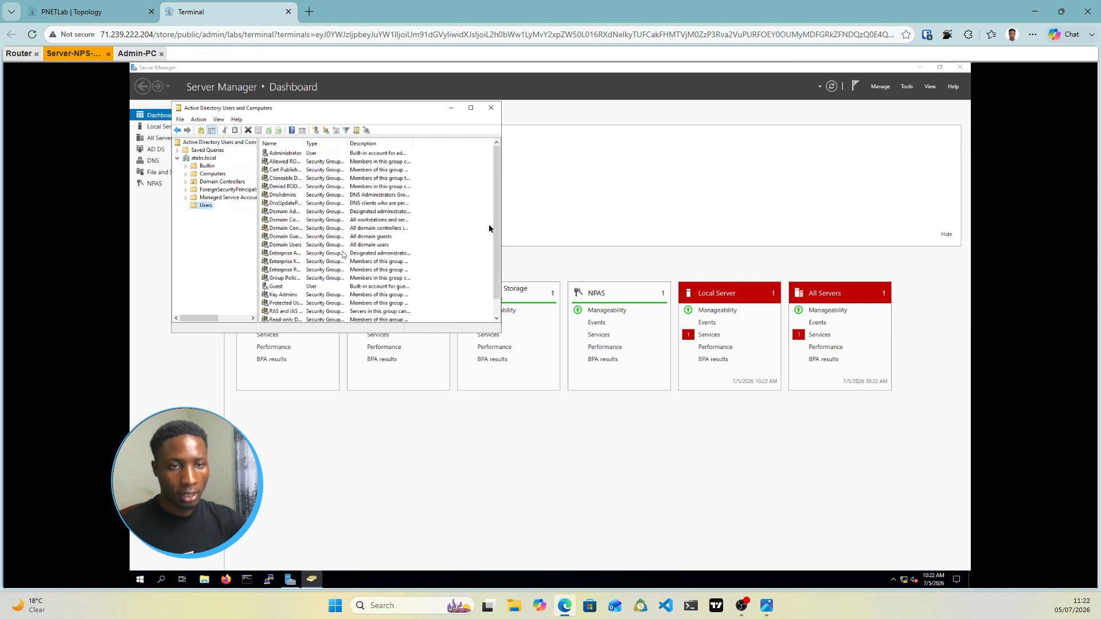
scroll(499, 269, down, 1)
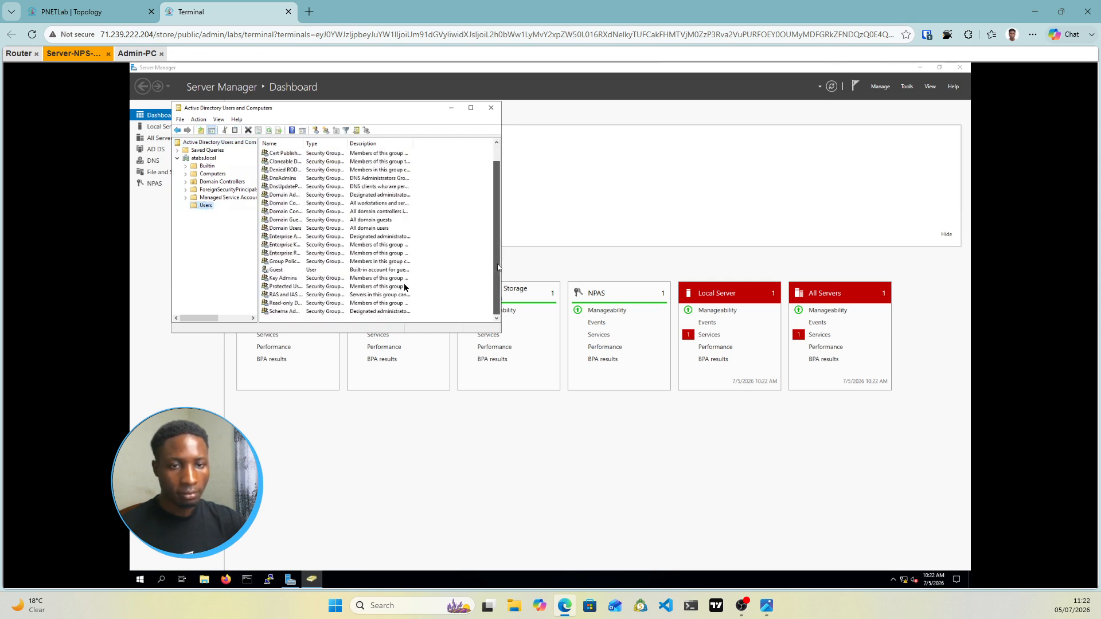
right_click(335, 320)
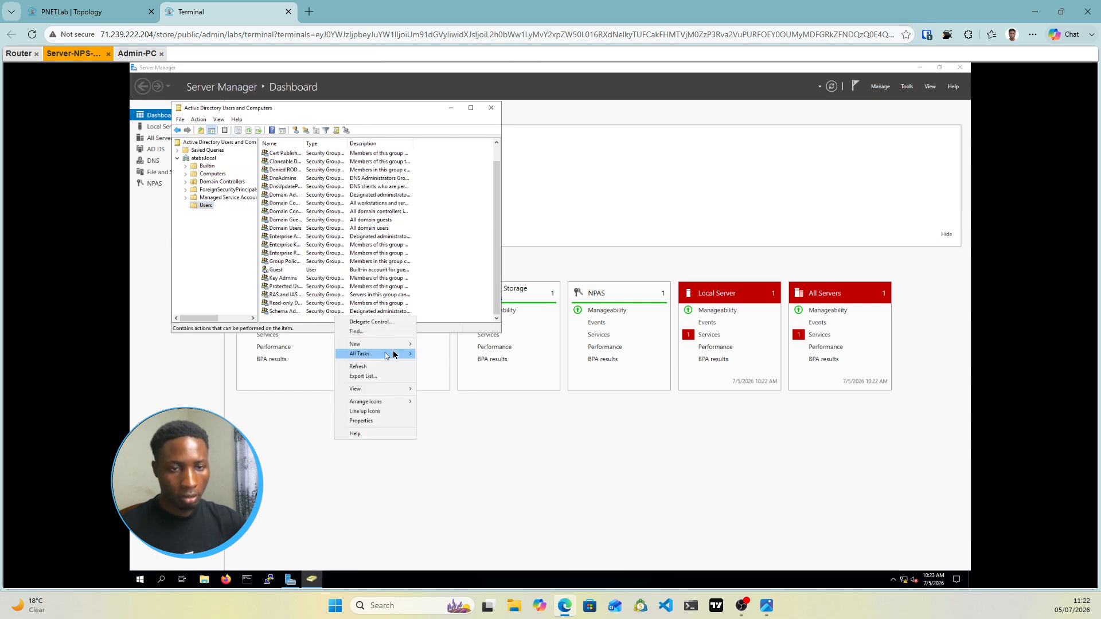
mouse_move(398, 347)
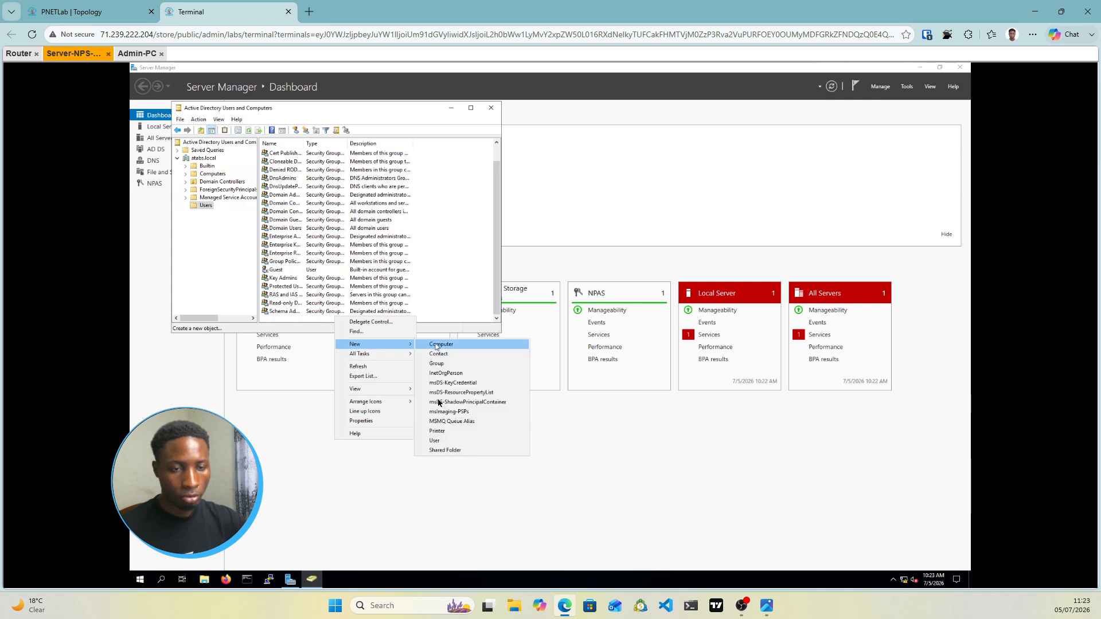
click(445, 441)
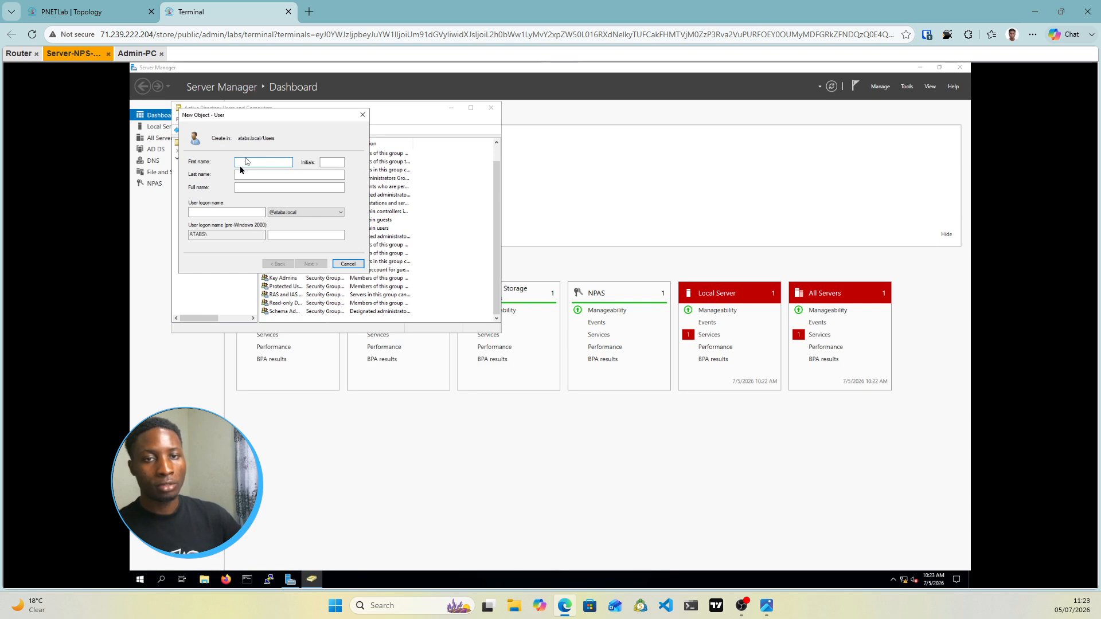
Enter the new user's first name and logon name
text(dan)
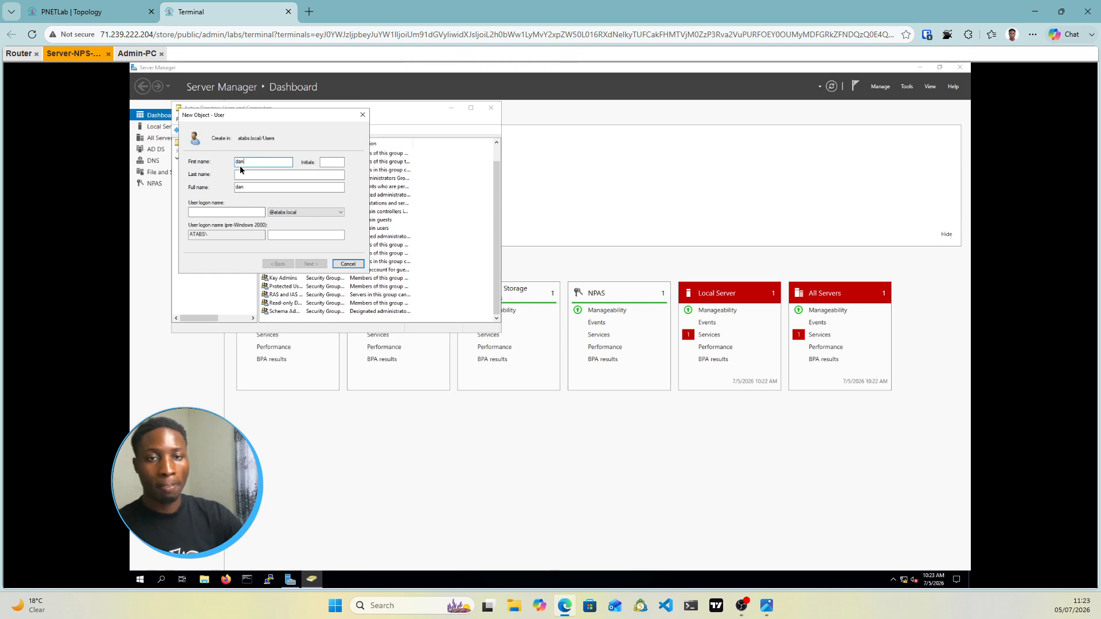
click(210, 214)
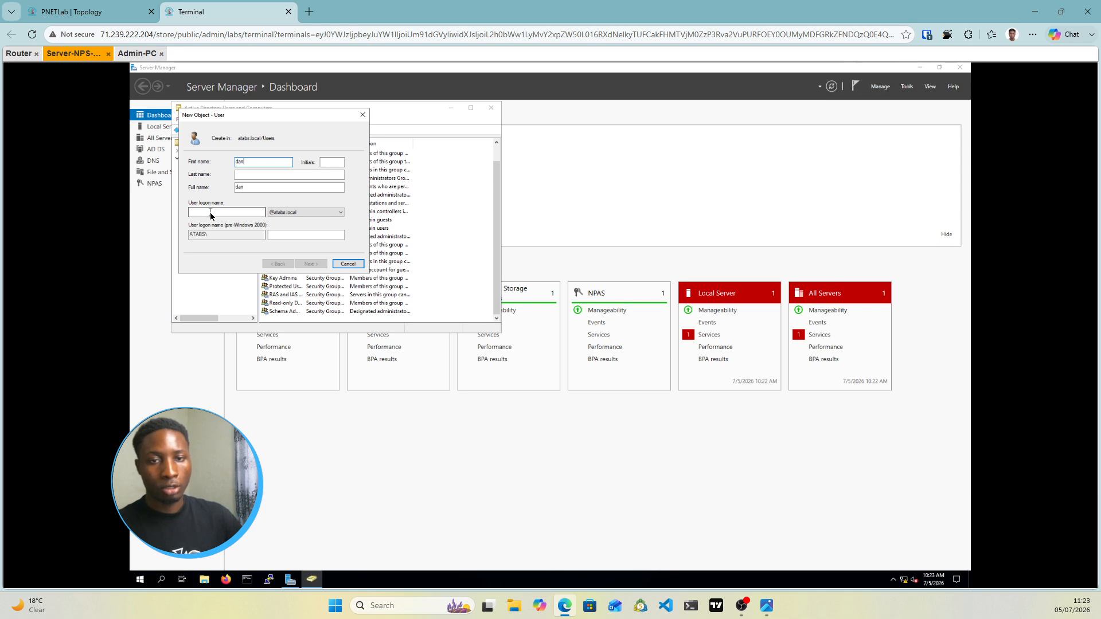
text(dan)
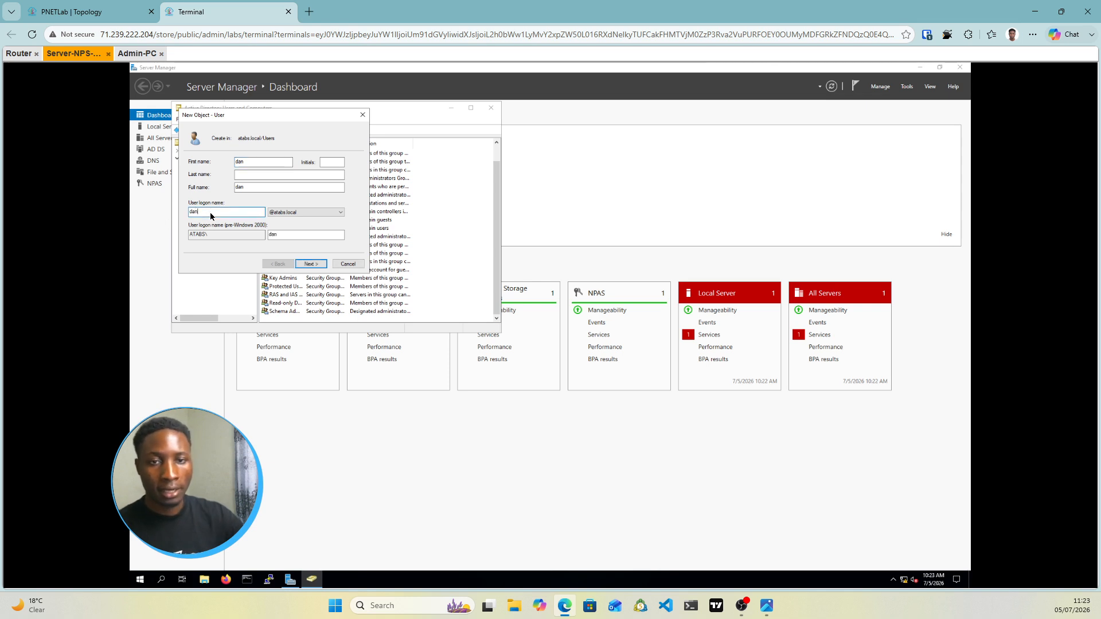
click(305, 261)
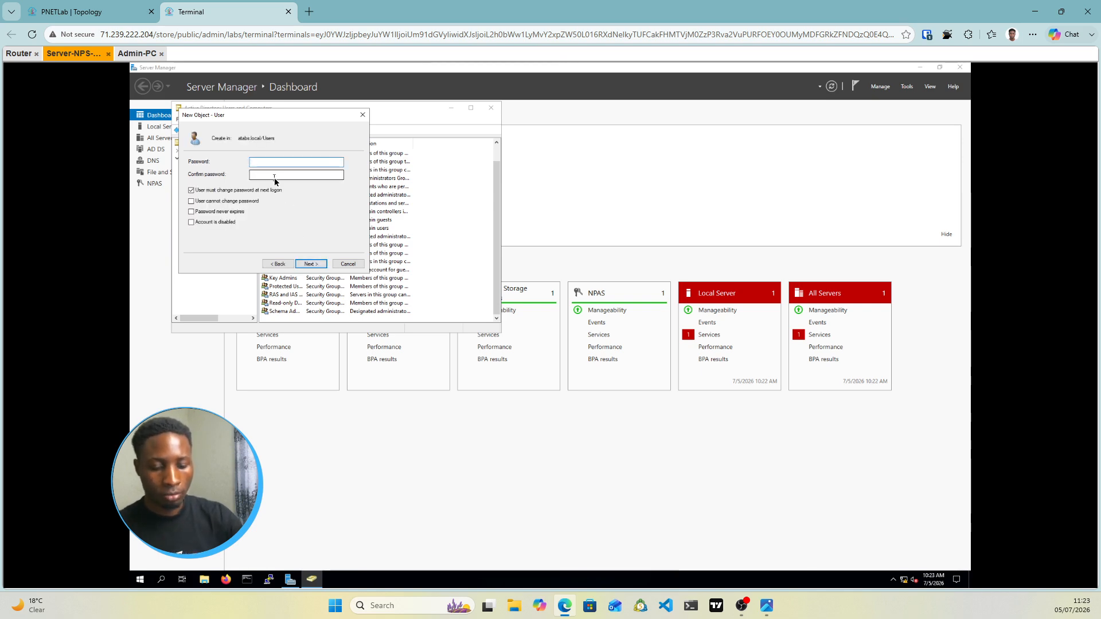
Set and confirm the password, clear 'must change', tick 'cannot change password', and finish
text(••••••)
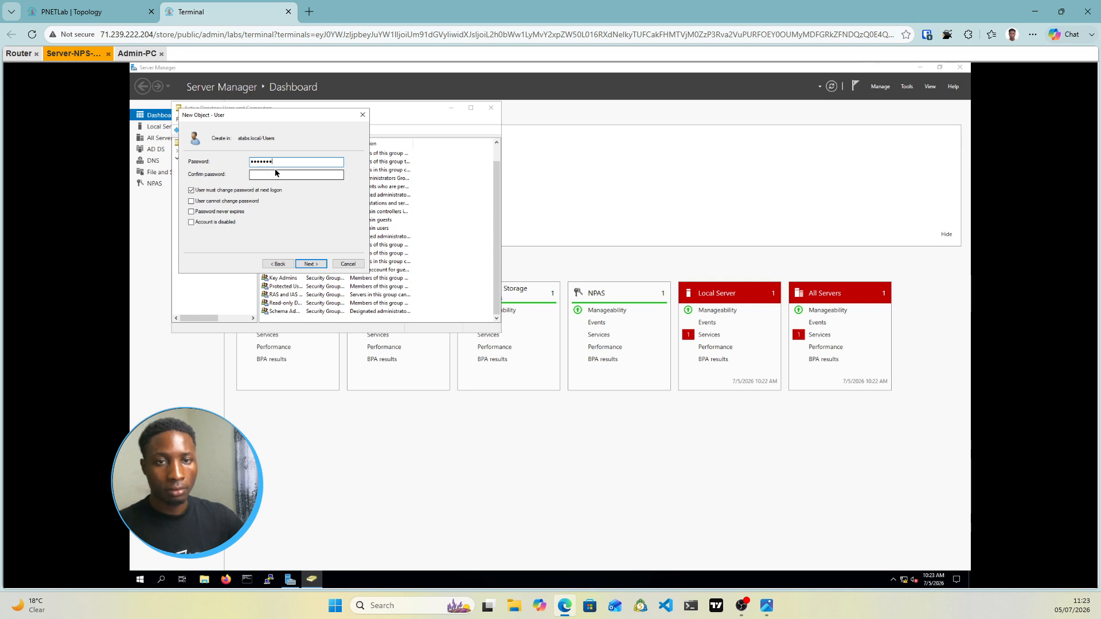
click(275, 175)
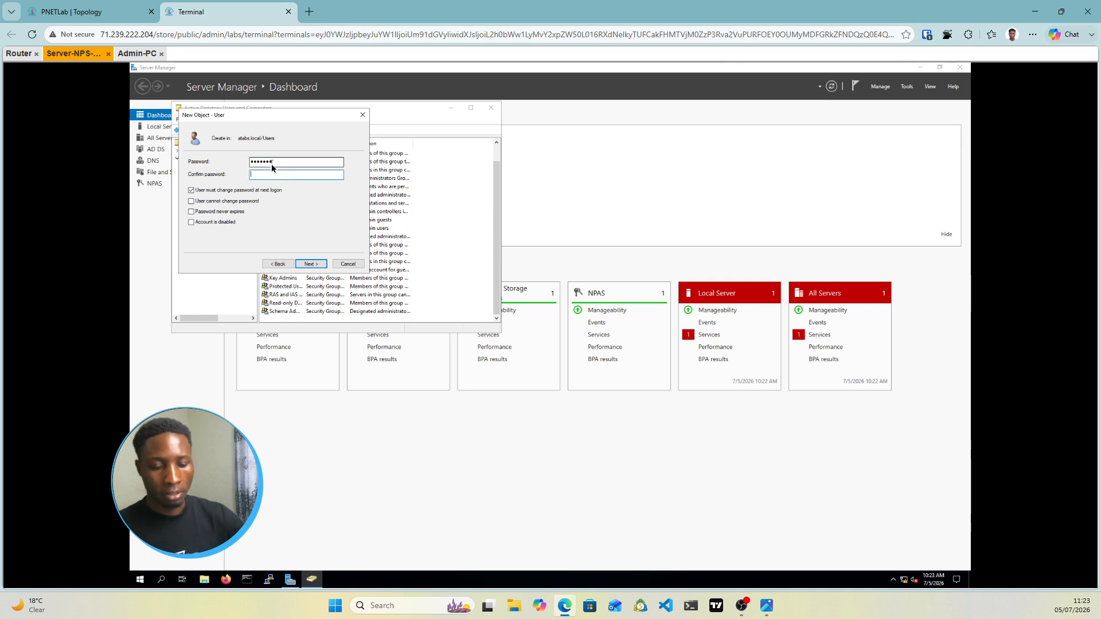
text(••••••)
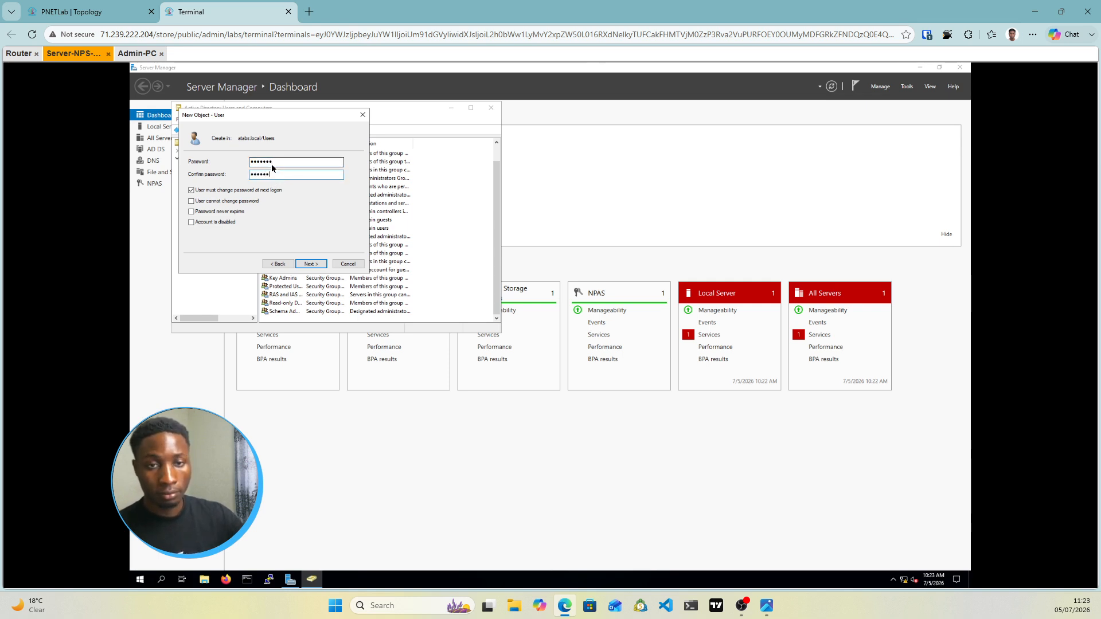
text(•)
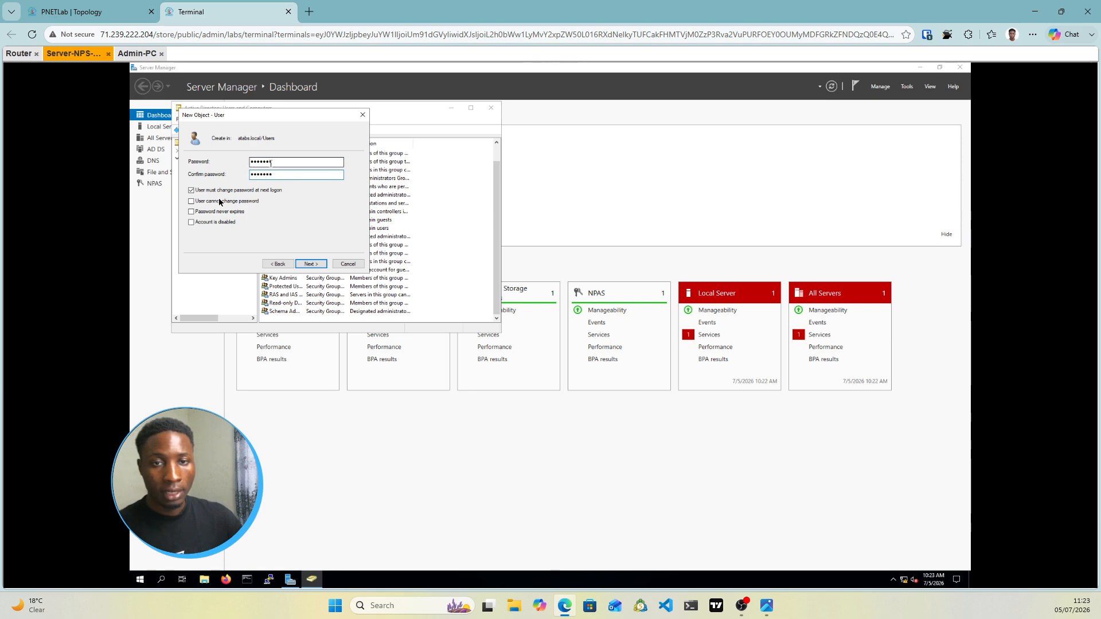
click(192, 191)
click(192, 201)
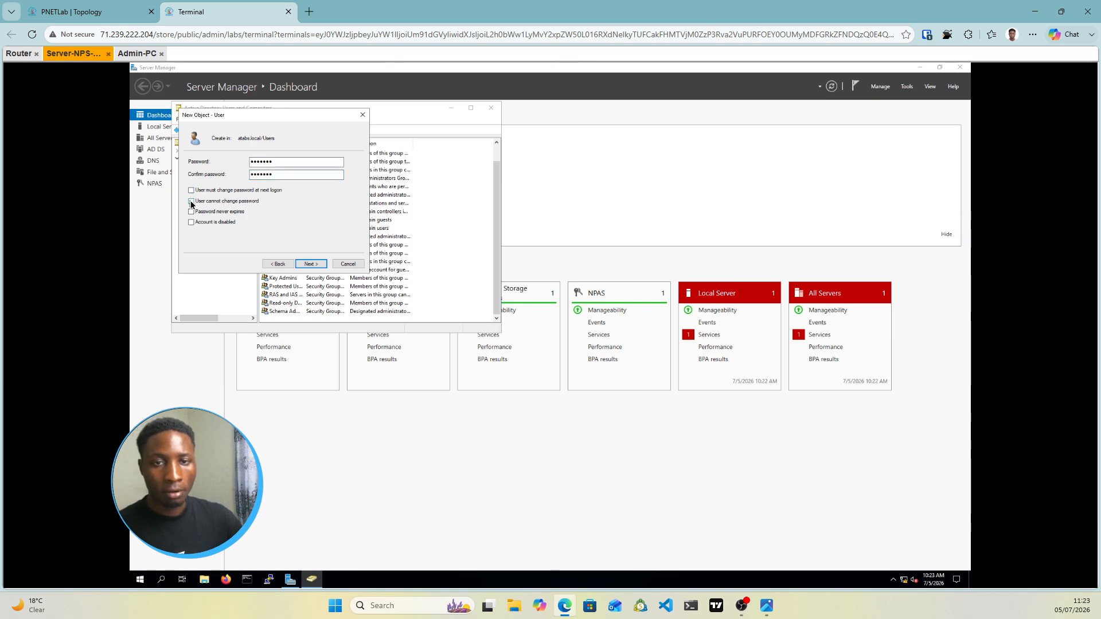
click(311, 265)
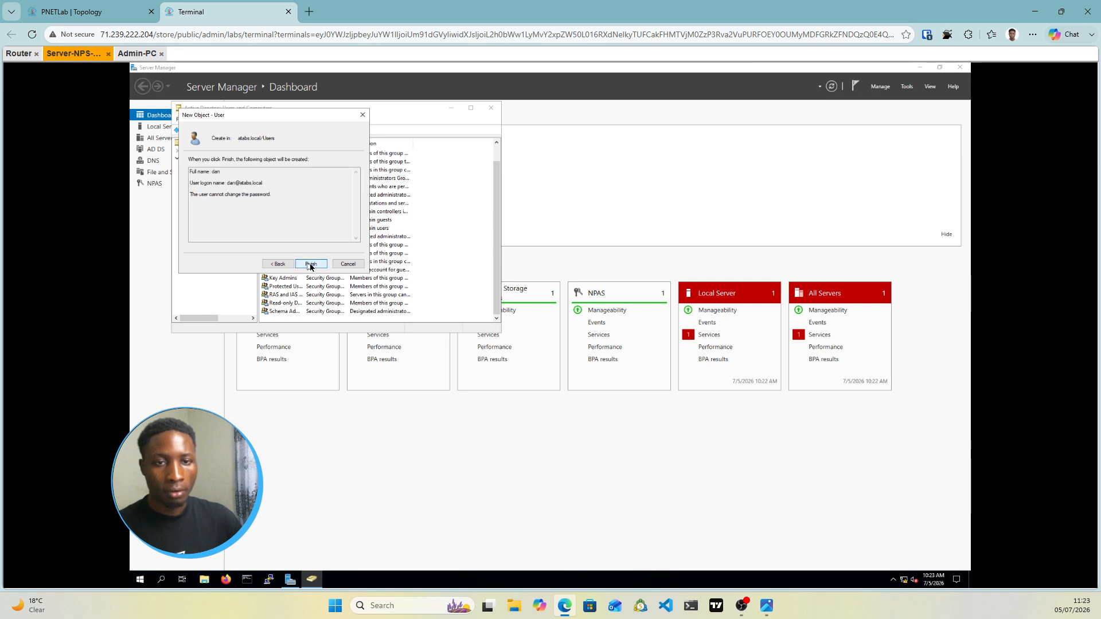
click(311, 265)
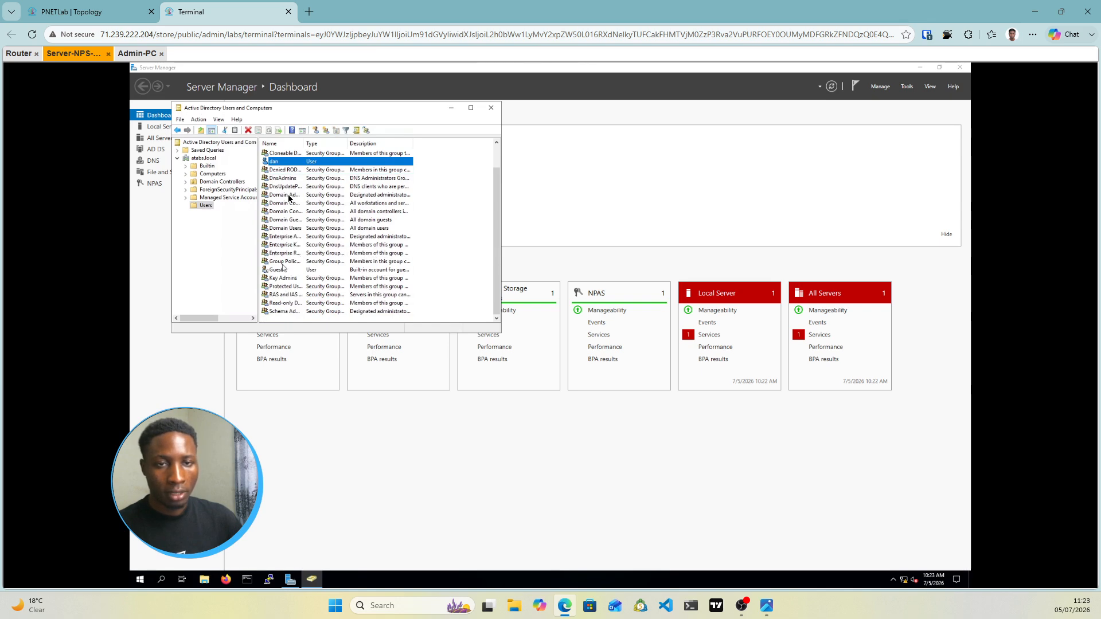
Start a second new user in Users and enter its first name and logon name
right_click(286, 320)
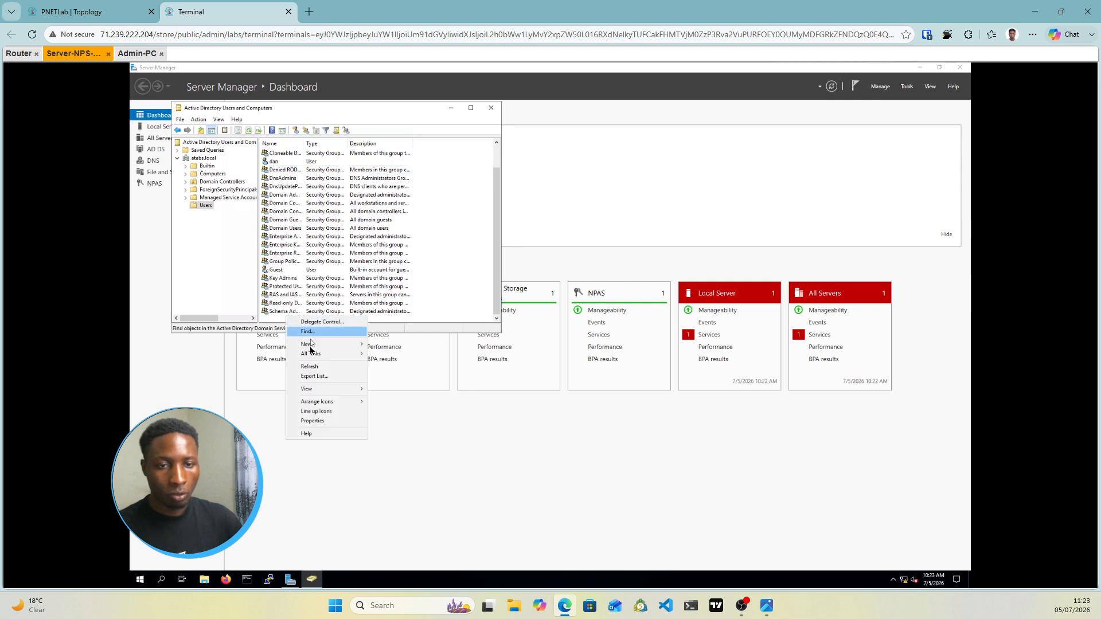
mouse_move(309, 350)
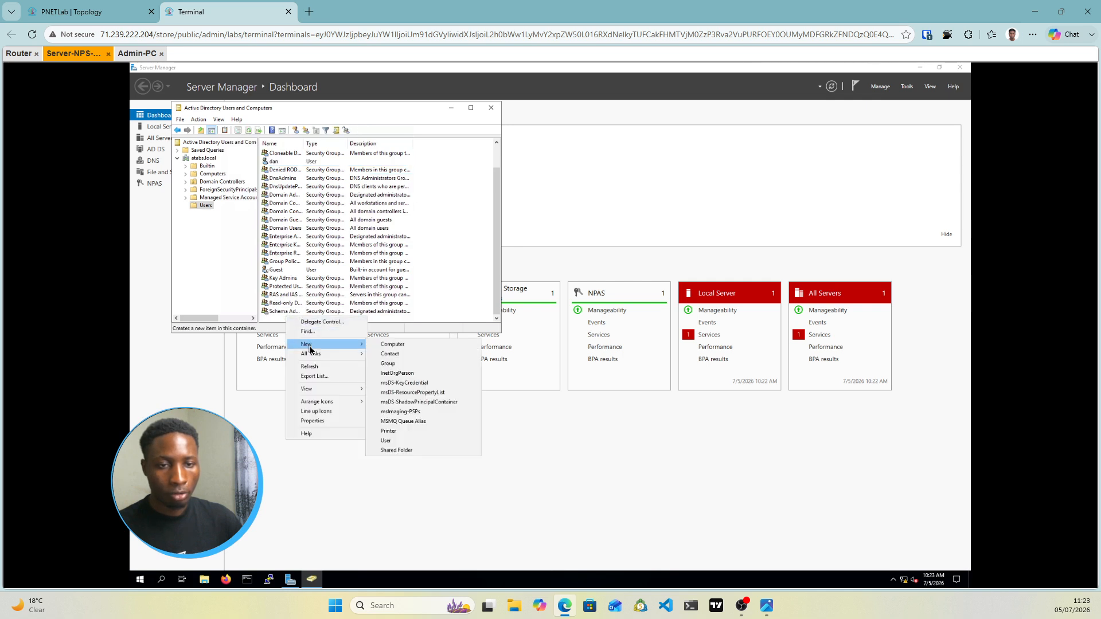
click(387, 442)
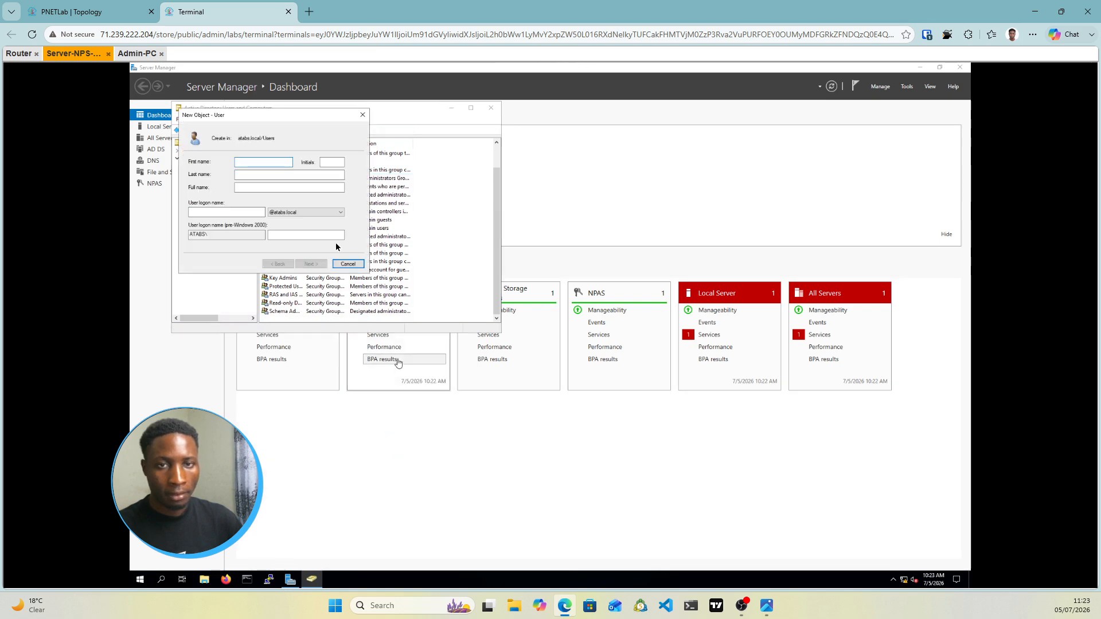
text(ke)
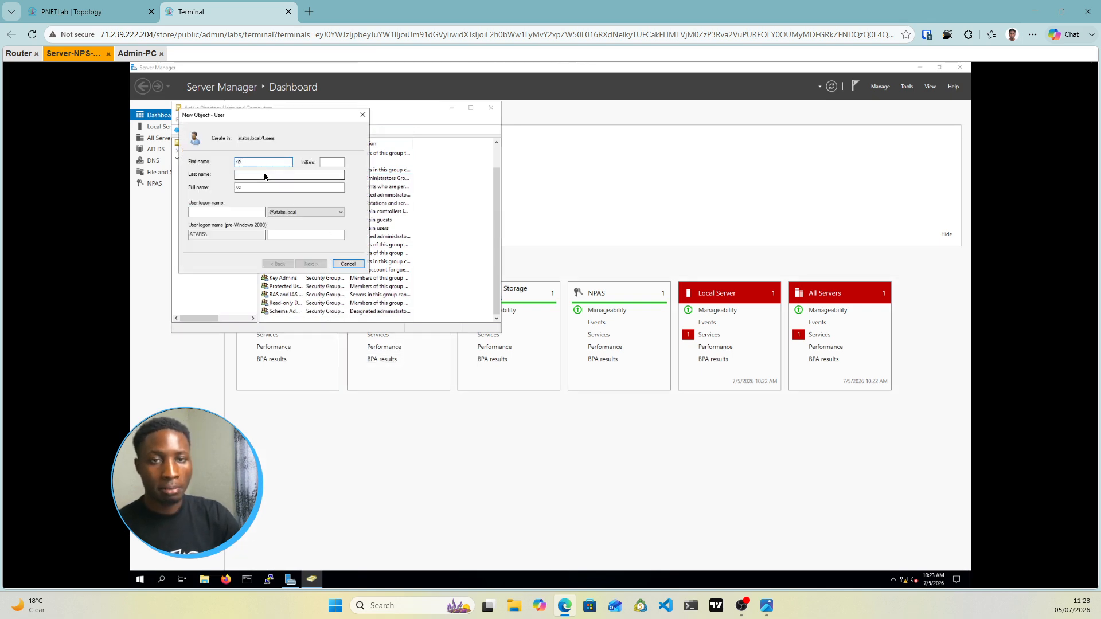
text(n)
key(Tab)
key(Tab)
key(Tab)
key(Tab)
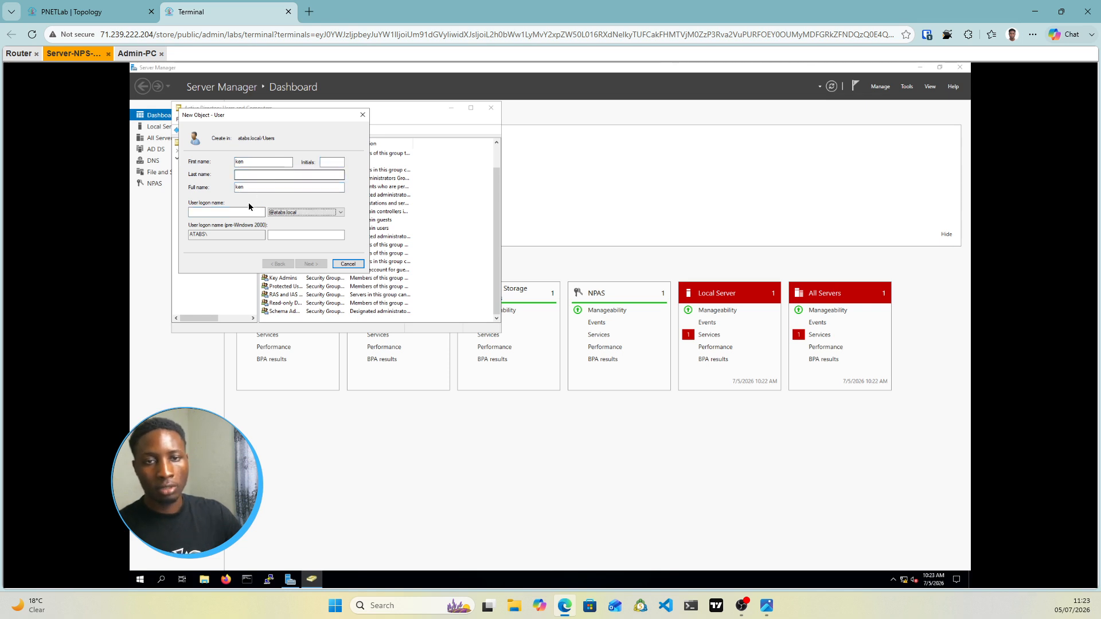
click(253, 212)
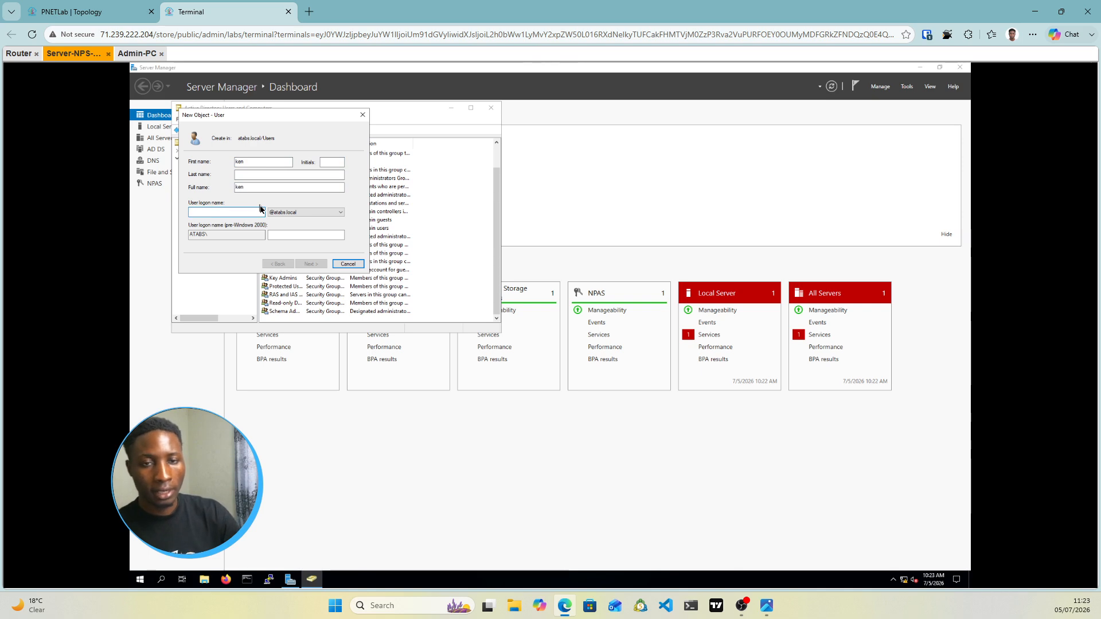
text(ken)
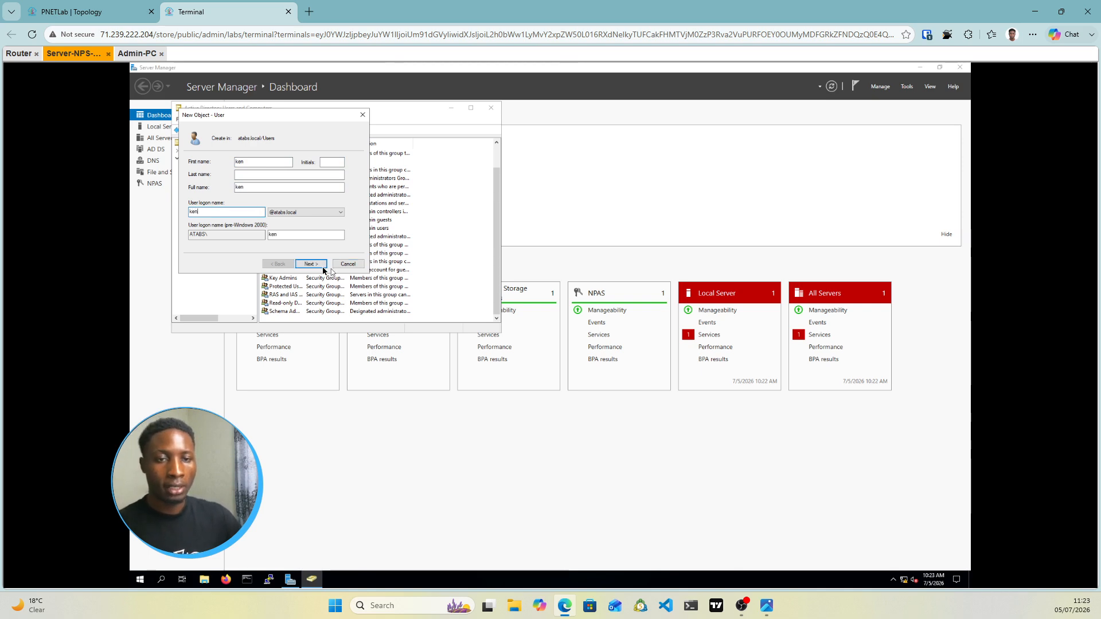
click(316, 266)
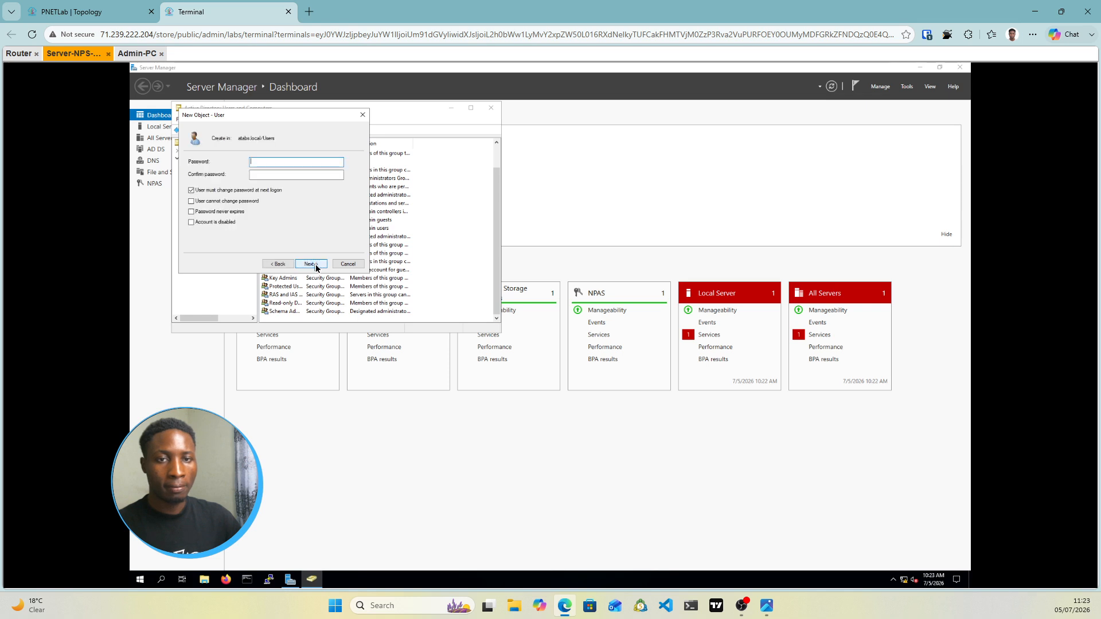
Set its password, clear 'must change', tick 'cannot change password', and finish creating the account
click(255, 177)
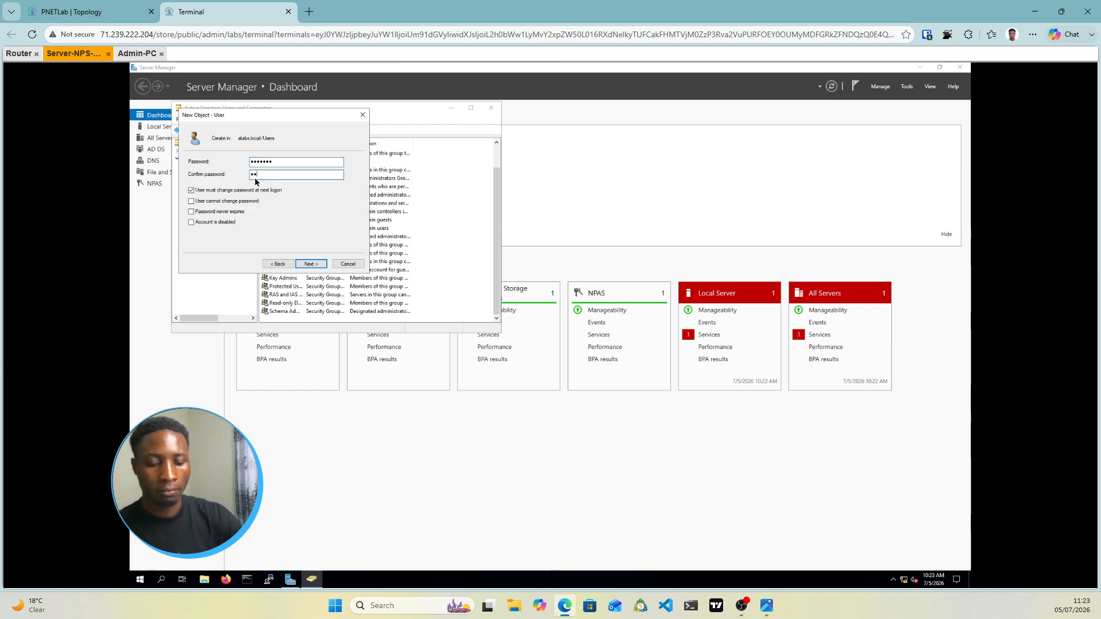
text(•••••••)
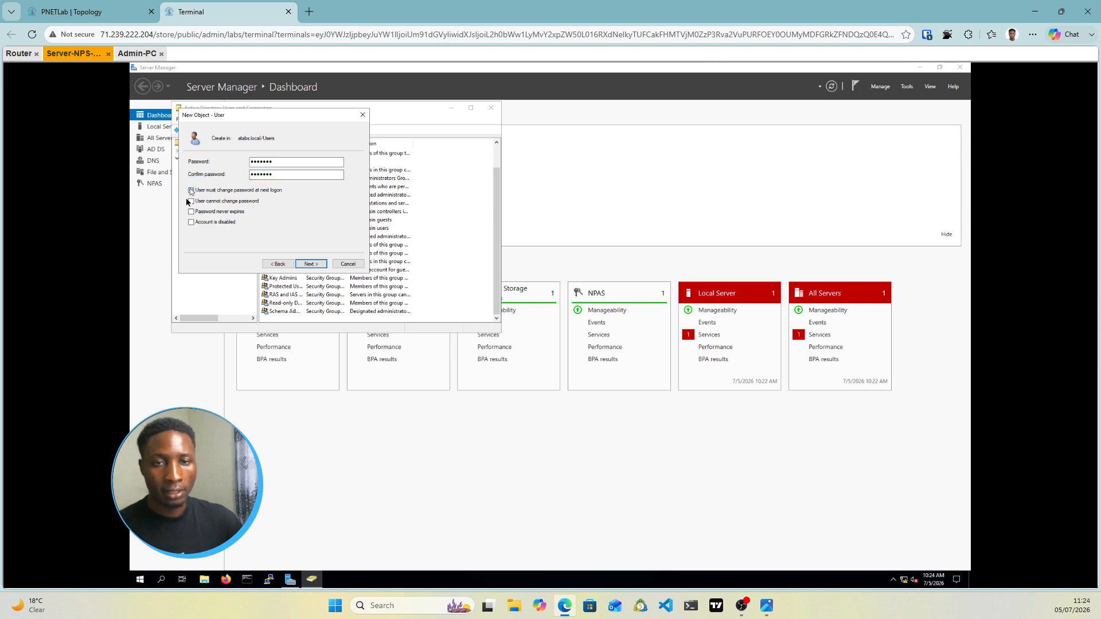
click(191, 190)
click(192, 201)
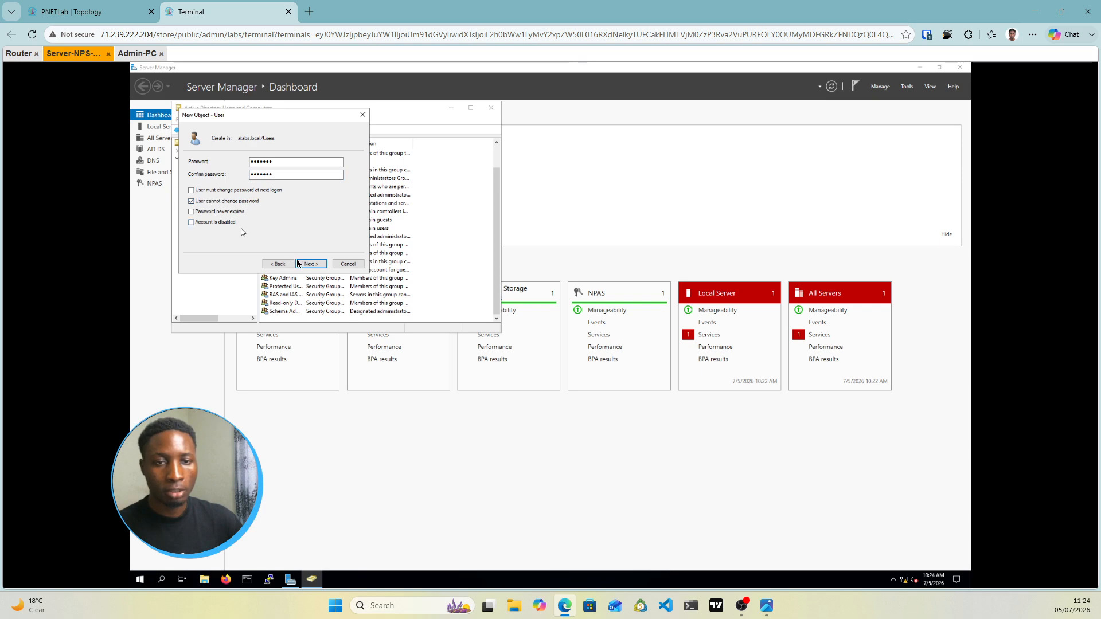
click(310, 264)
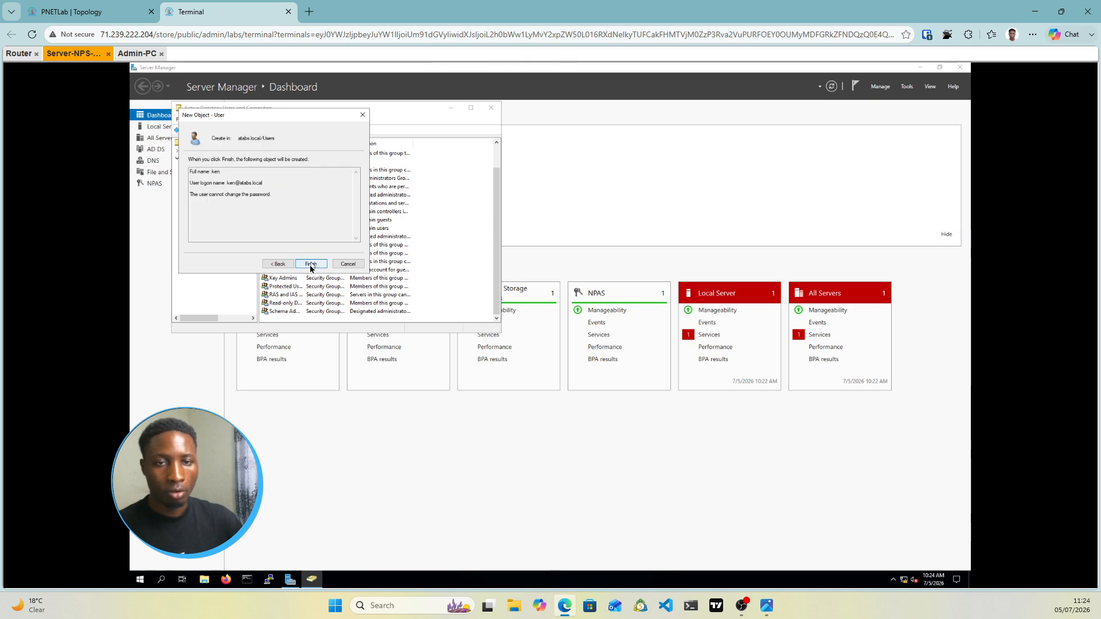
click(310, 264)
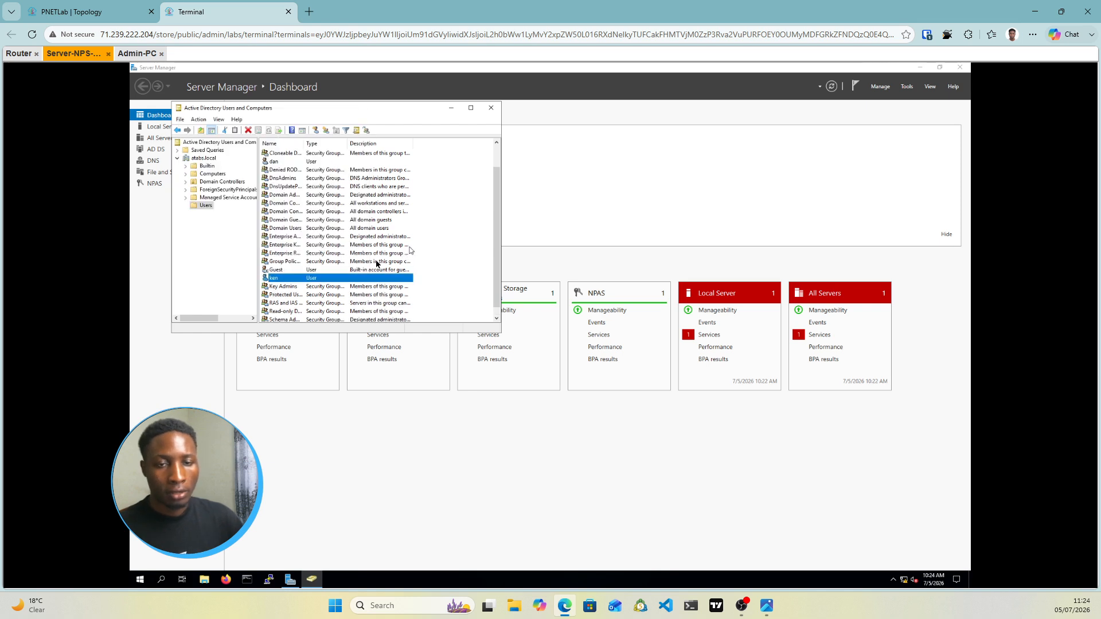
scroll(376, 263, down, 1)
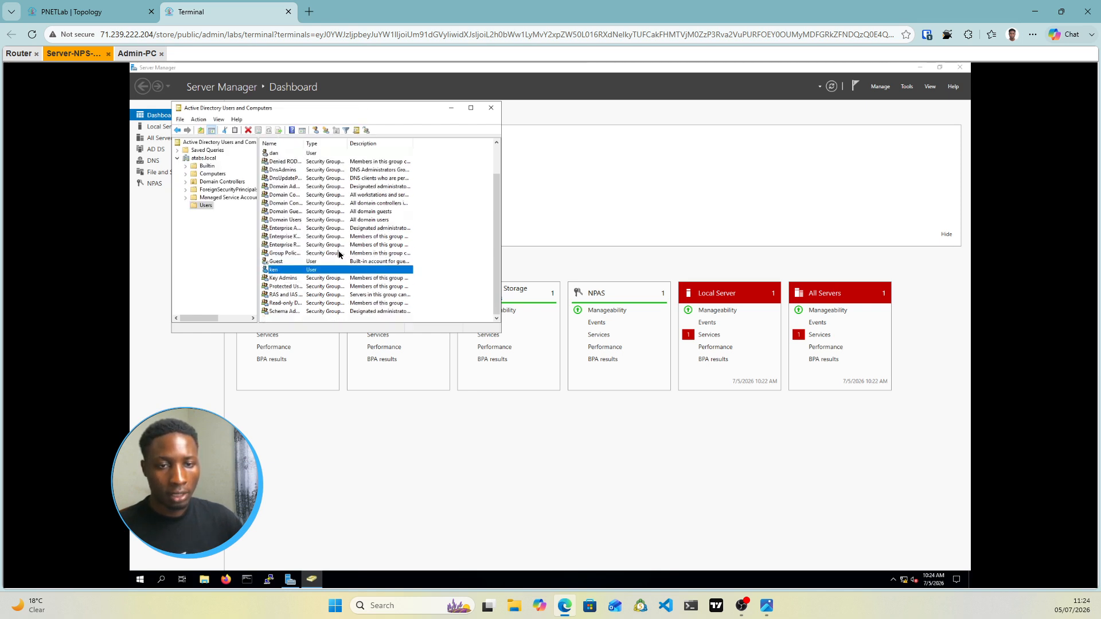
scroll(356, 256, up, 1)
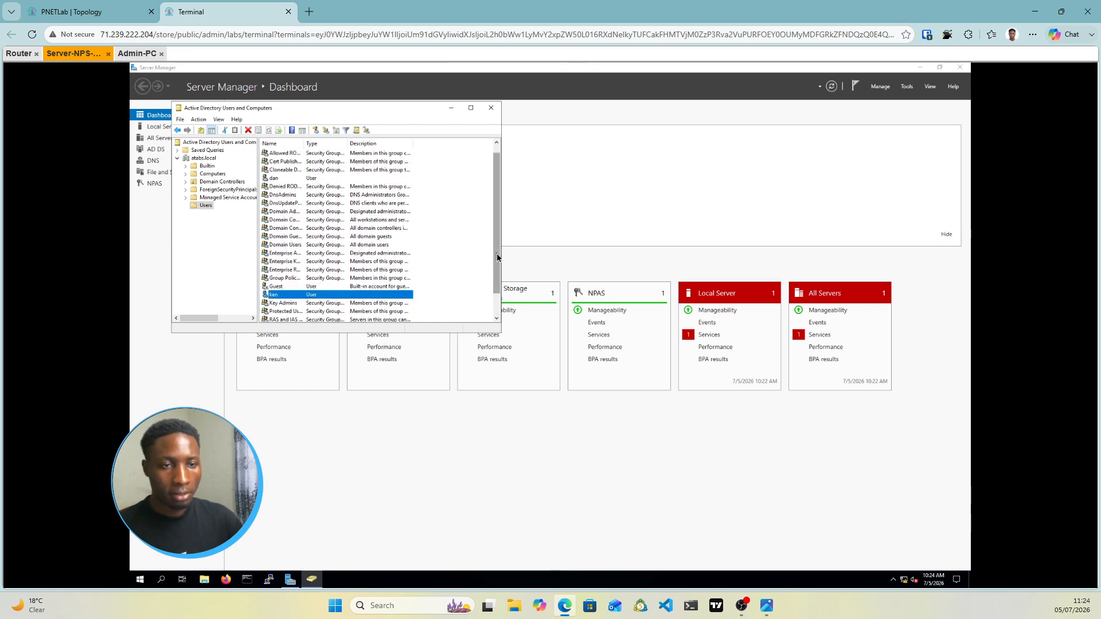
drag(499, 285, 499, 306)
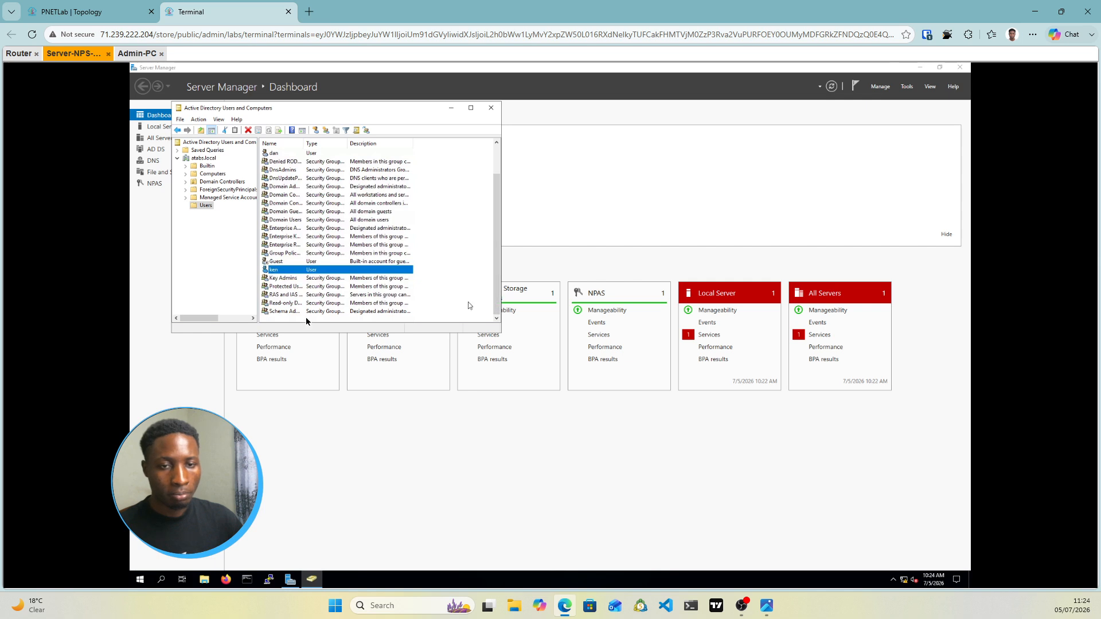
Create a Global Security group named IT in Users and open its properties
right_click(287, 318)
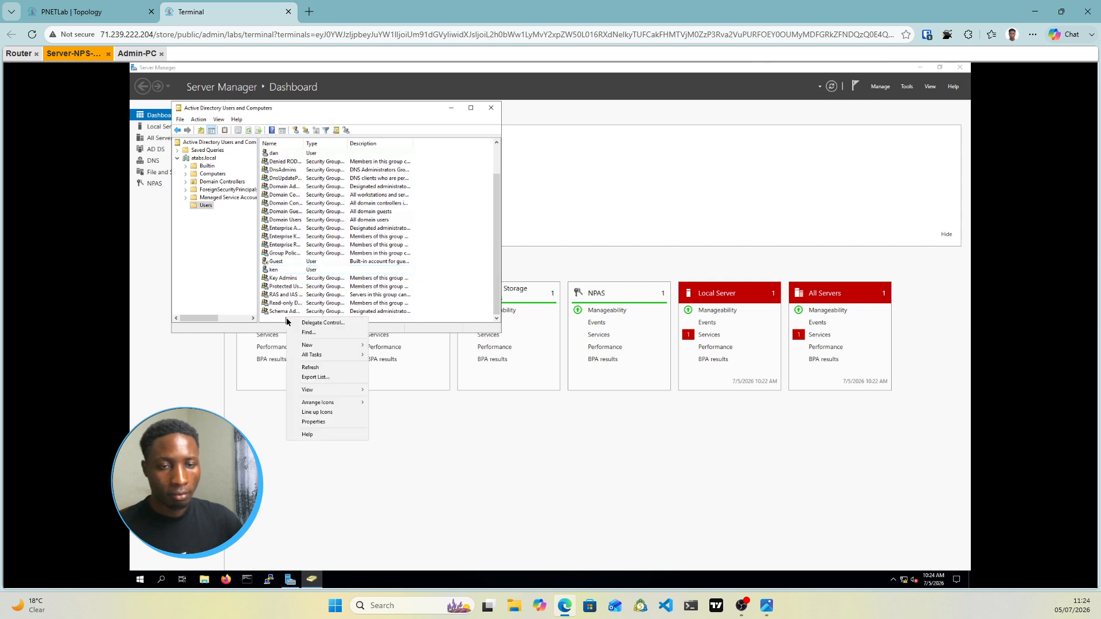
mouse_move(318, 349)
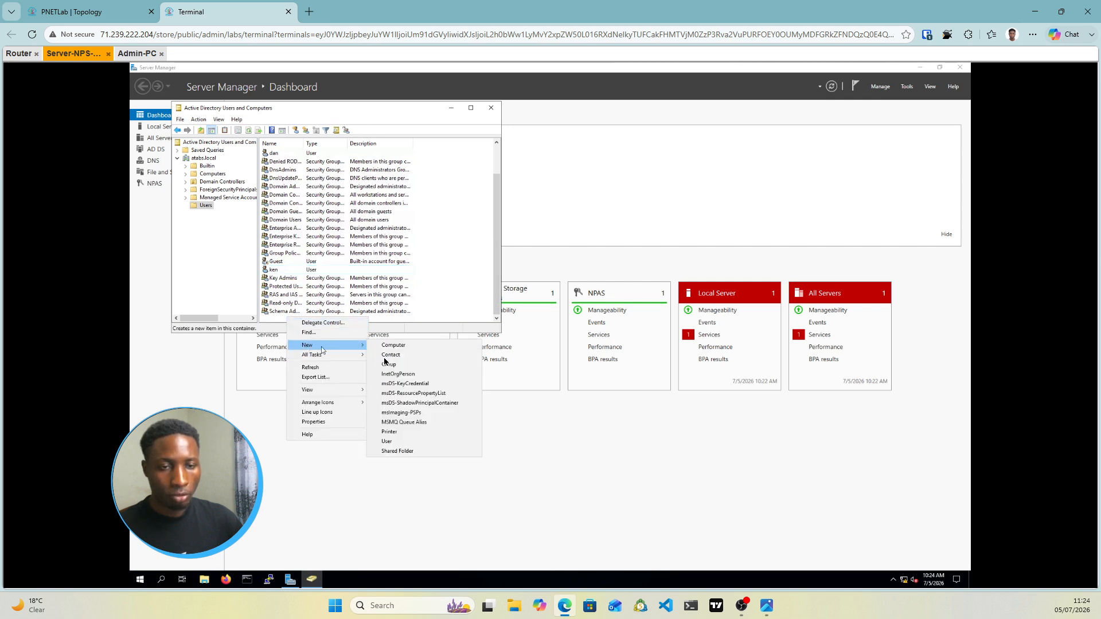
click(392, 365)
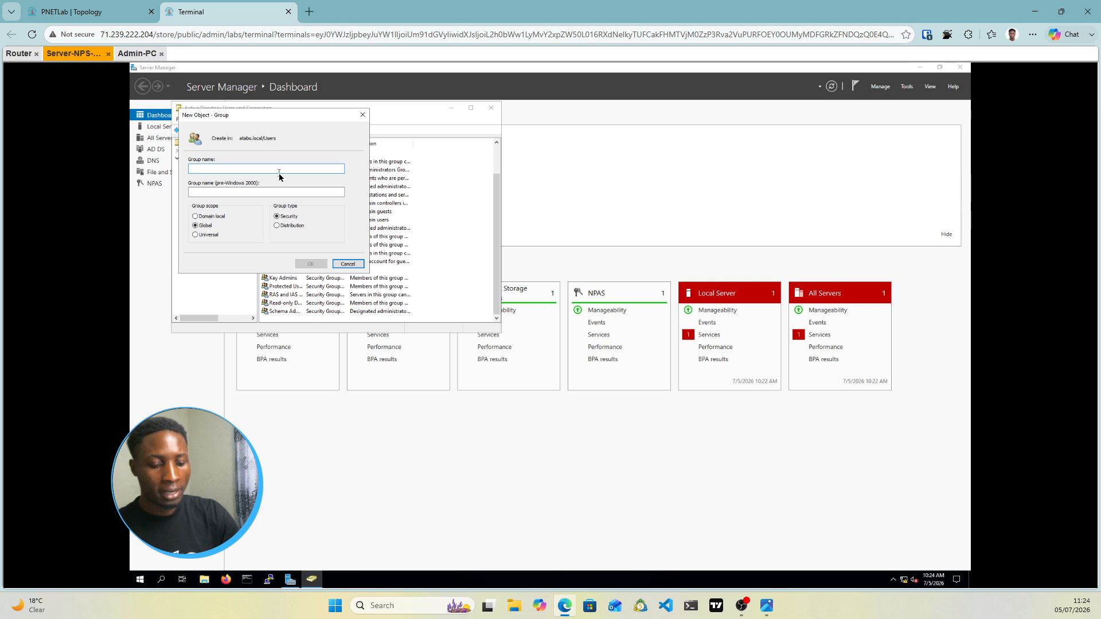
text(IT)
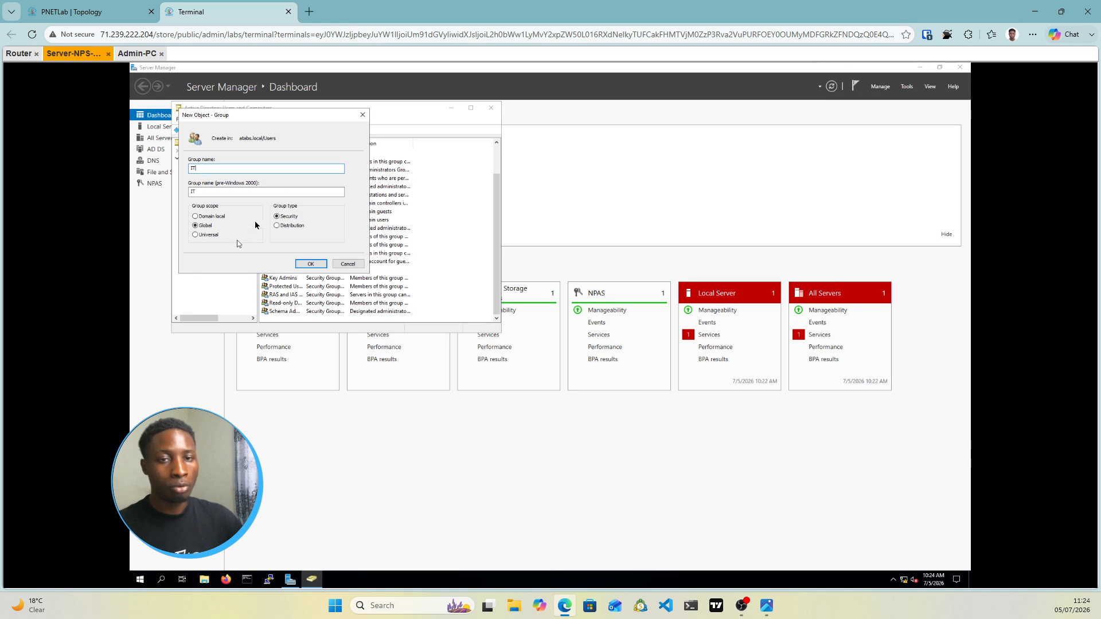
click(310, 264)
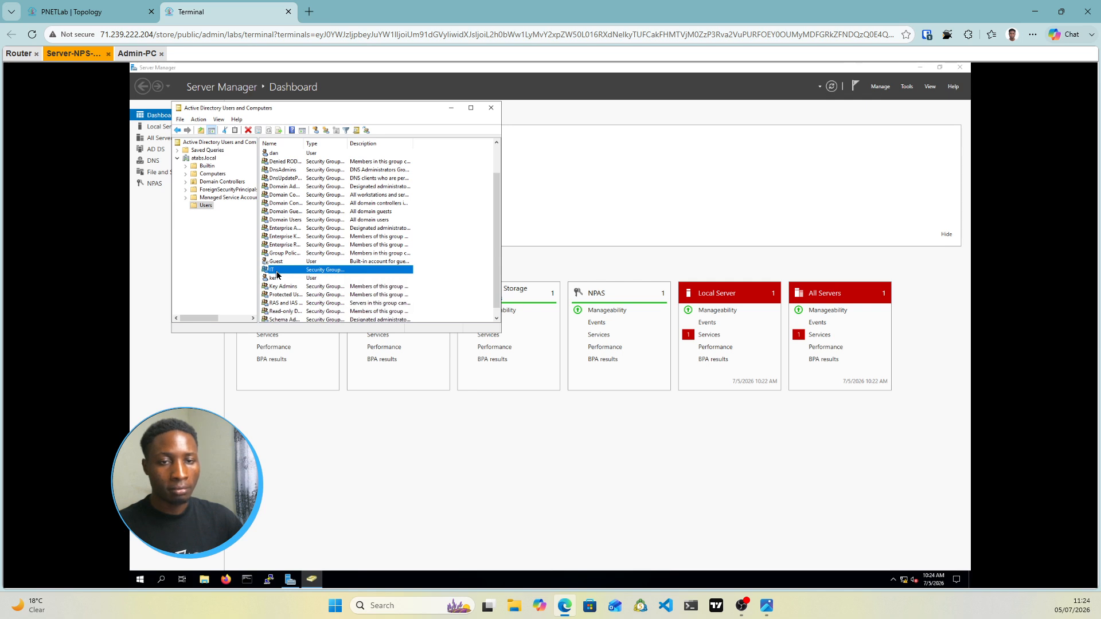
double_click(277, 272)
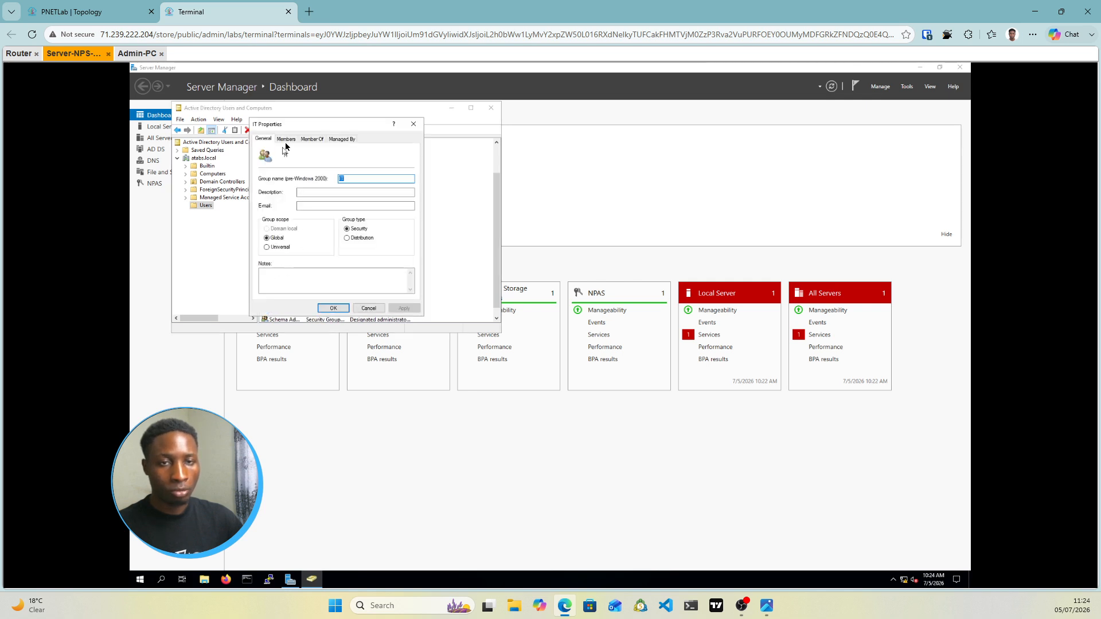
Add the new domain user to the IT group's Members list, verify the name, and apply
click(286, 140)
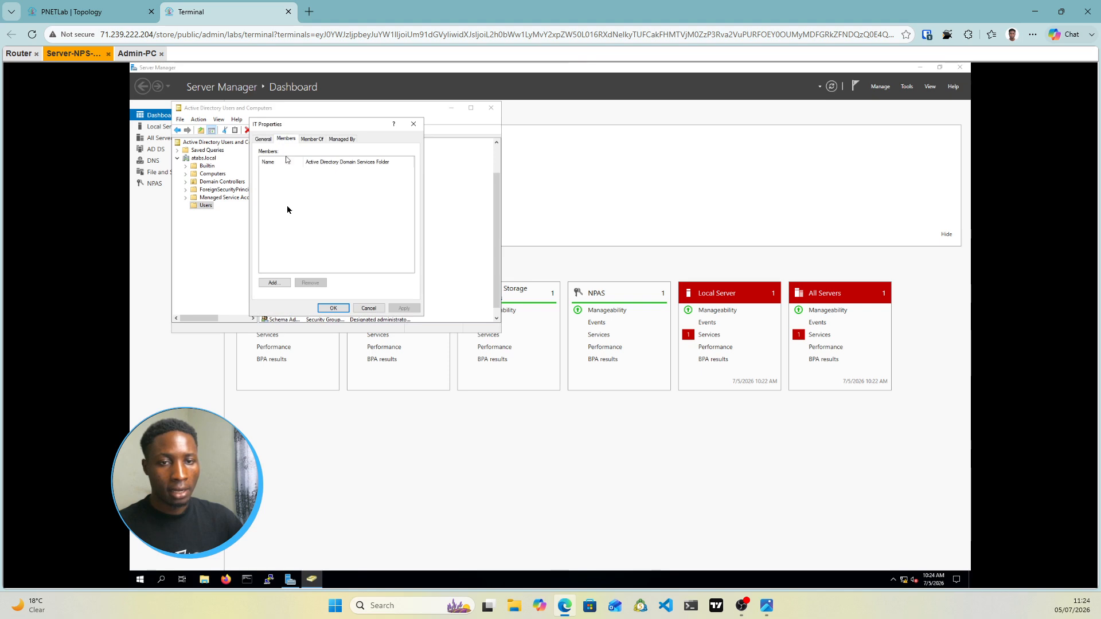
click(272, 284)
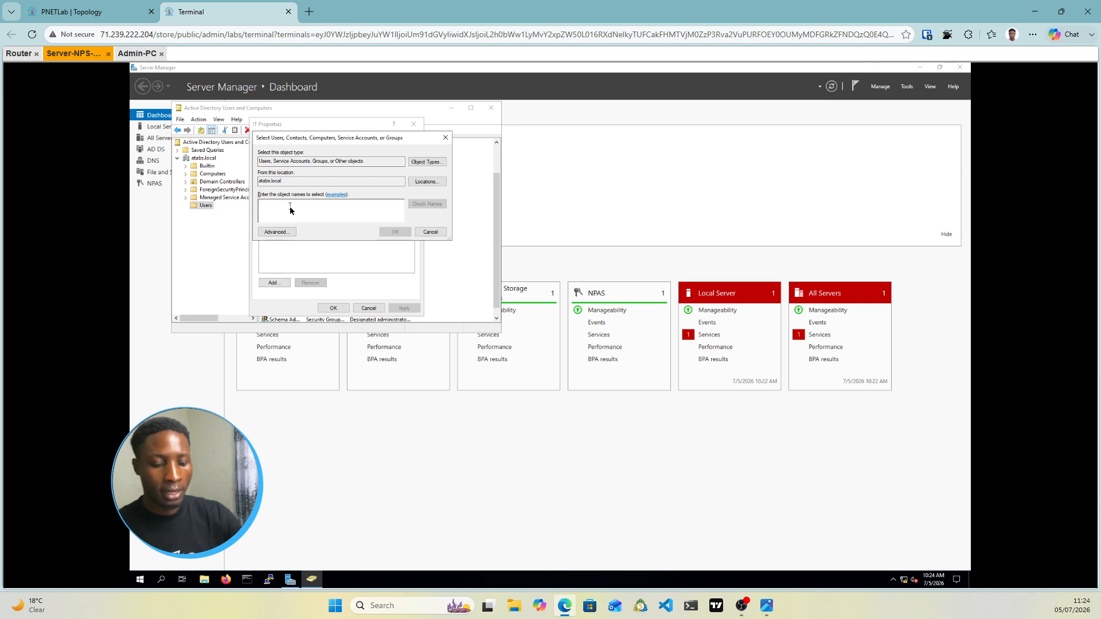
text(dan)
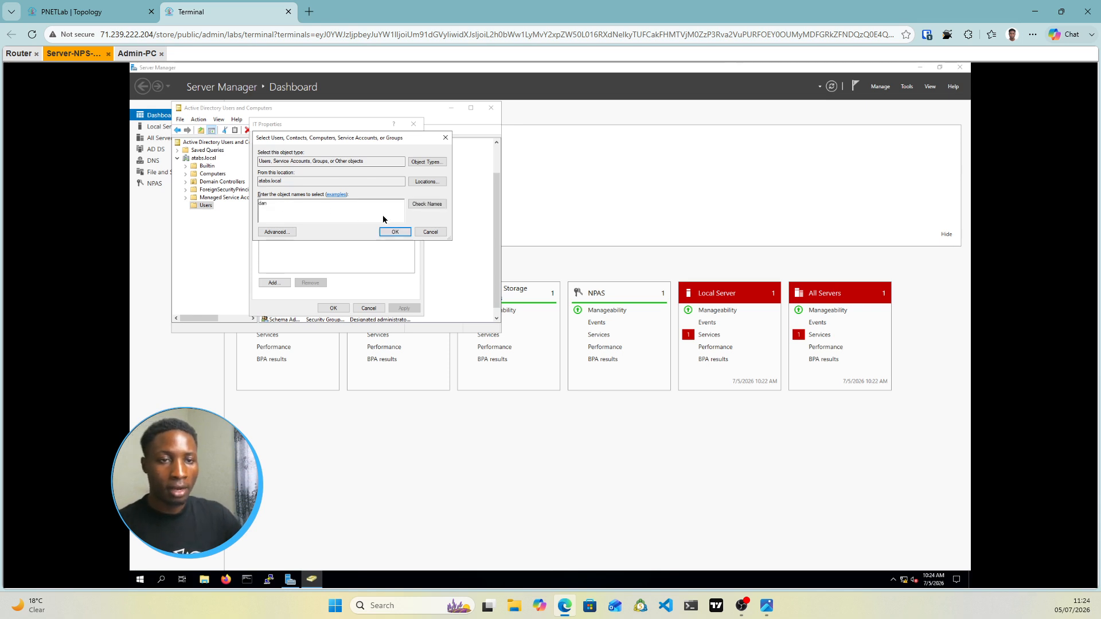
click(425, 208)
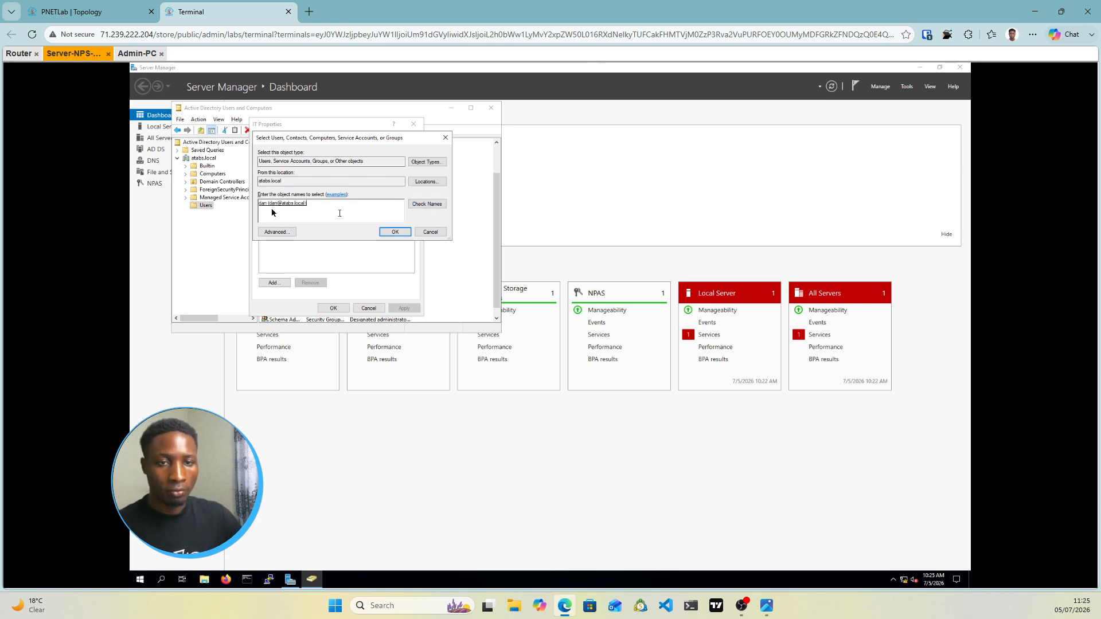
click(395, 233)
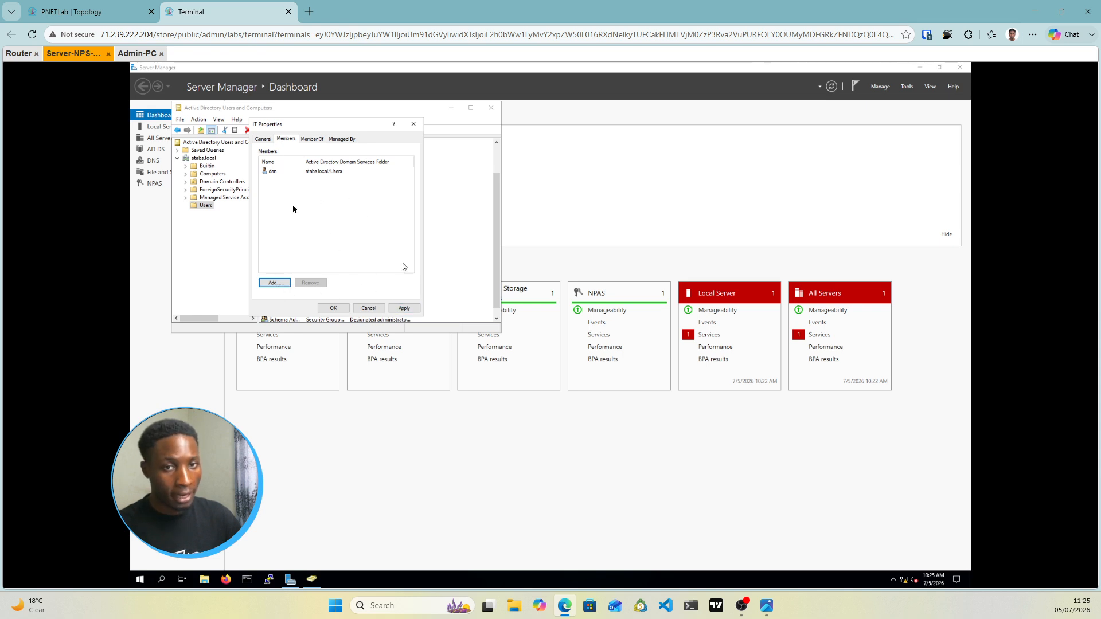
click(403, 309)
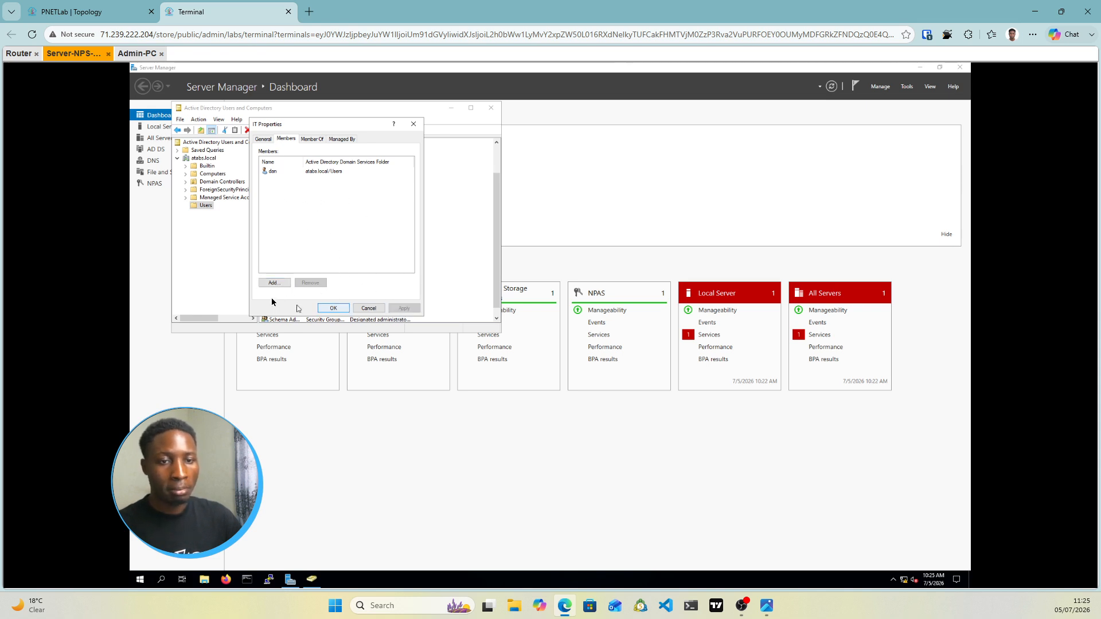
click(332, 308)
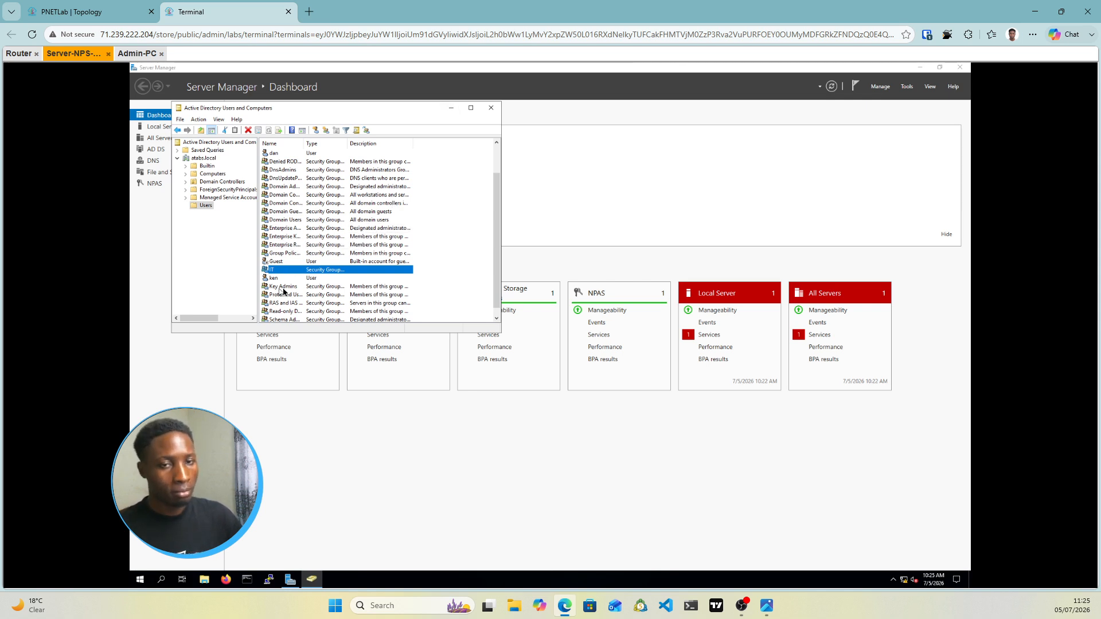
Minimize Active Directory Users and Computers and launch the Network Policy Server console from Tools
click(448, 111)
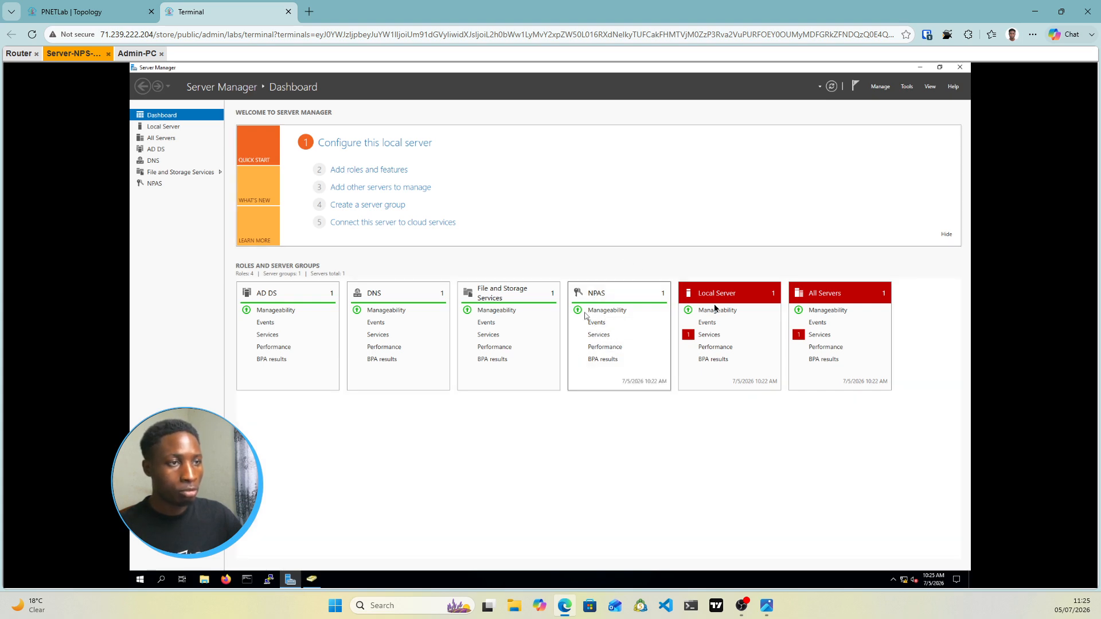
click(907, 87)
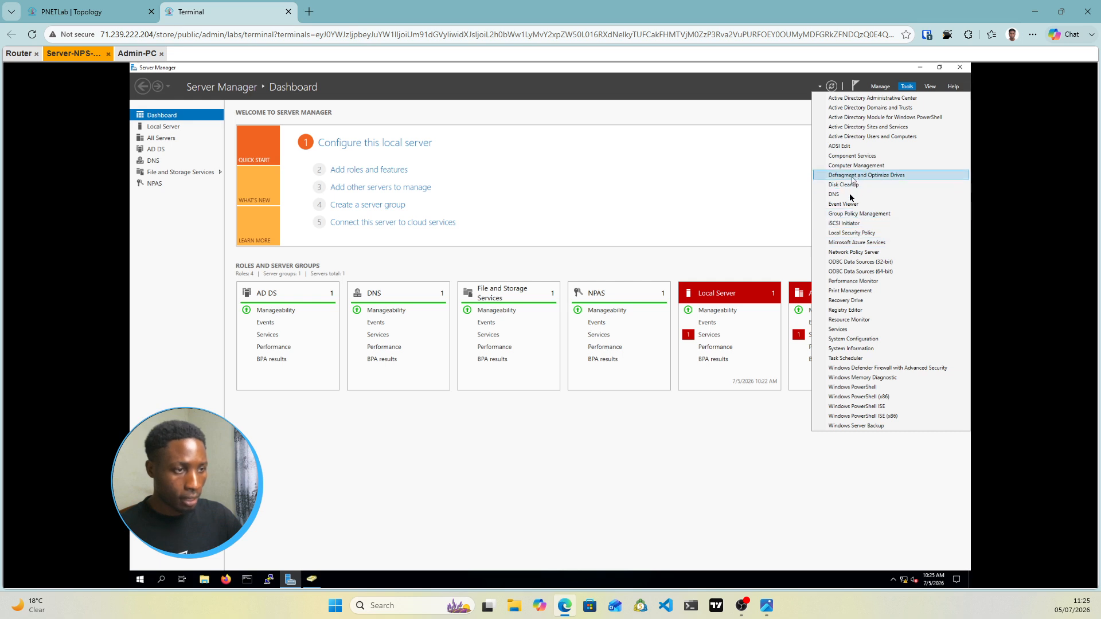
click(855, 254)
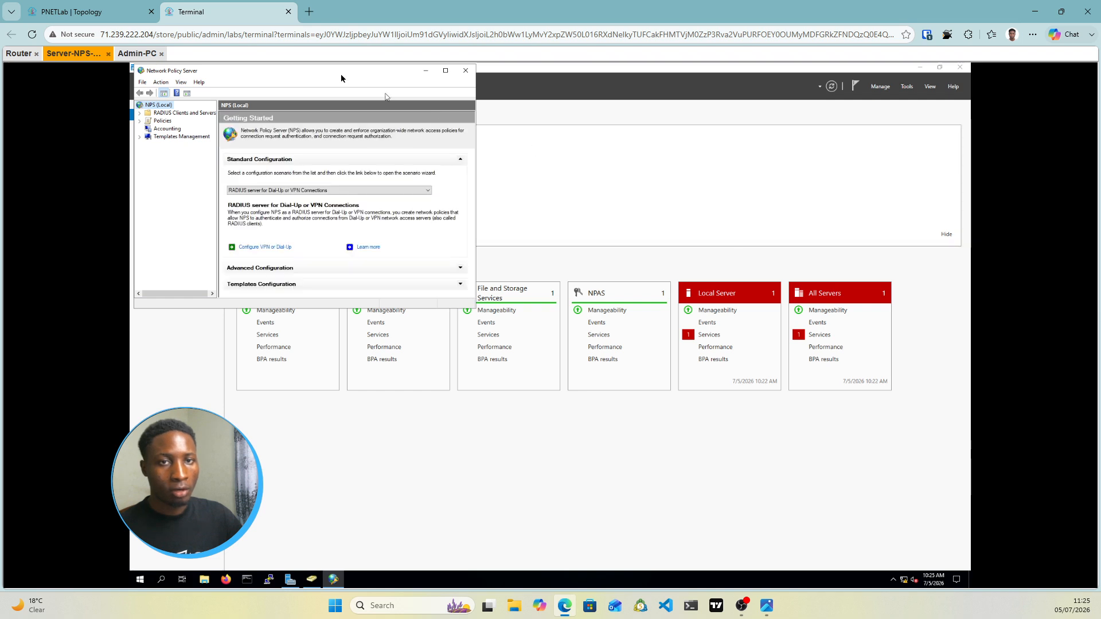
drag(340, 74, 484, 139)
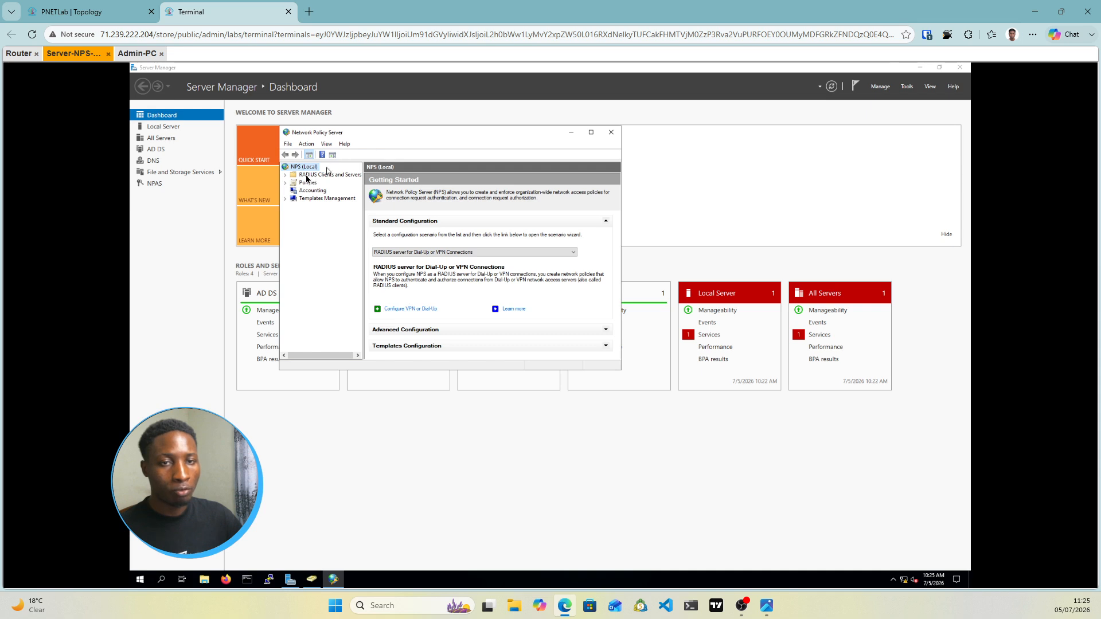
Expand RADIUS Clients and Servers and Policies in the NPS tree and widen the tree pane
click(285, 176)
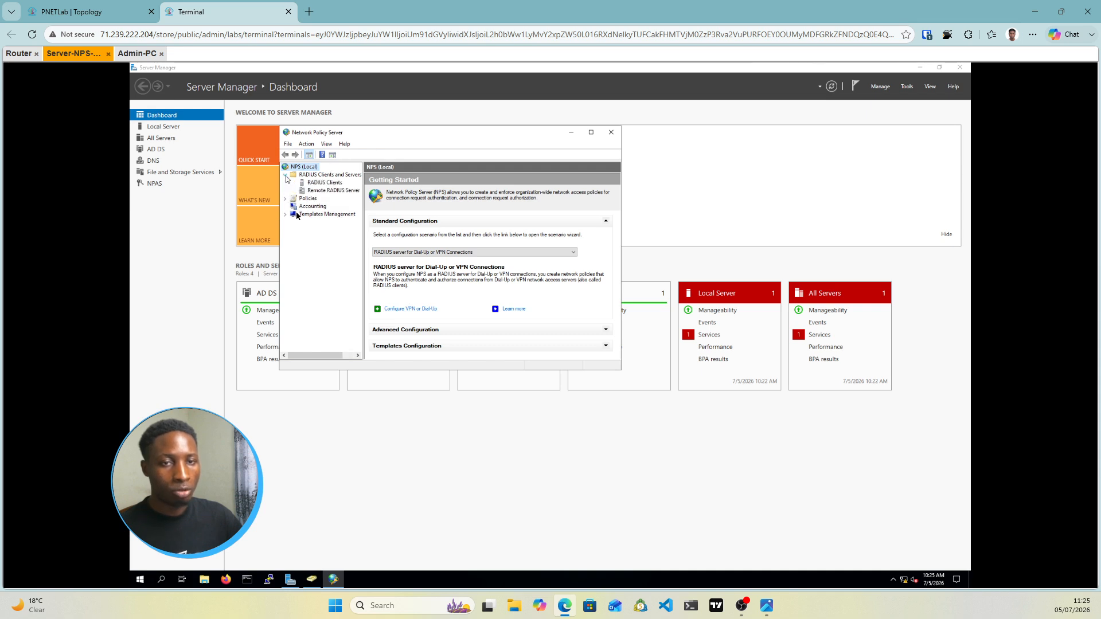
click(286, 199)
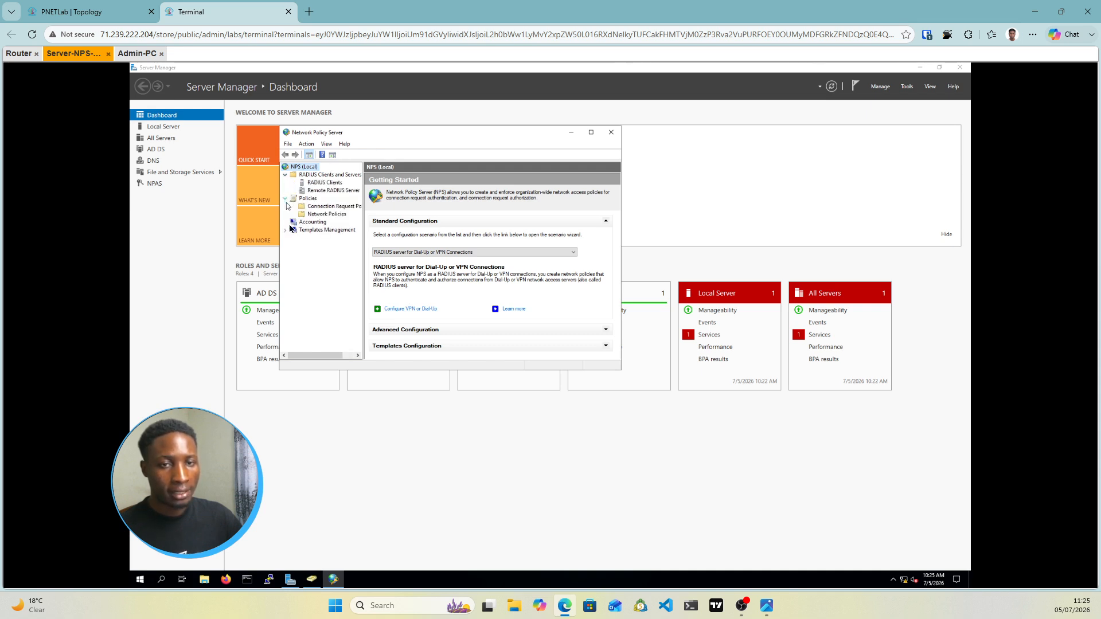
click(286, 230)
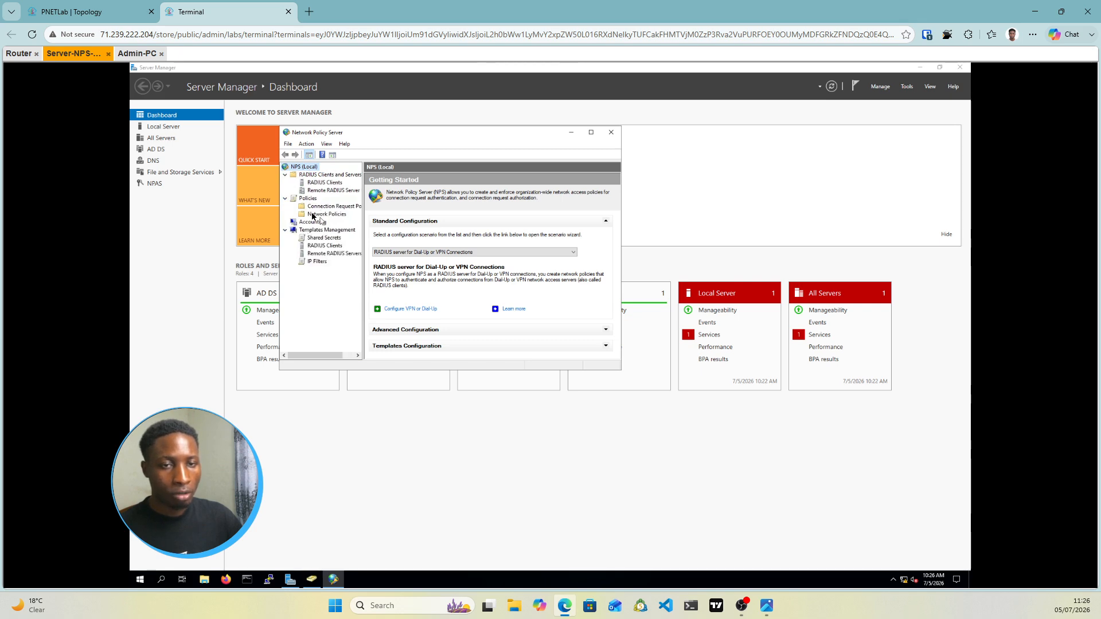
click(286, 231)
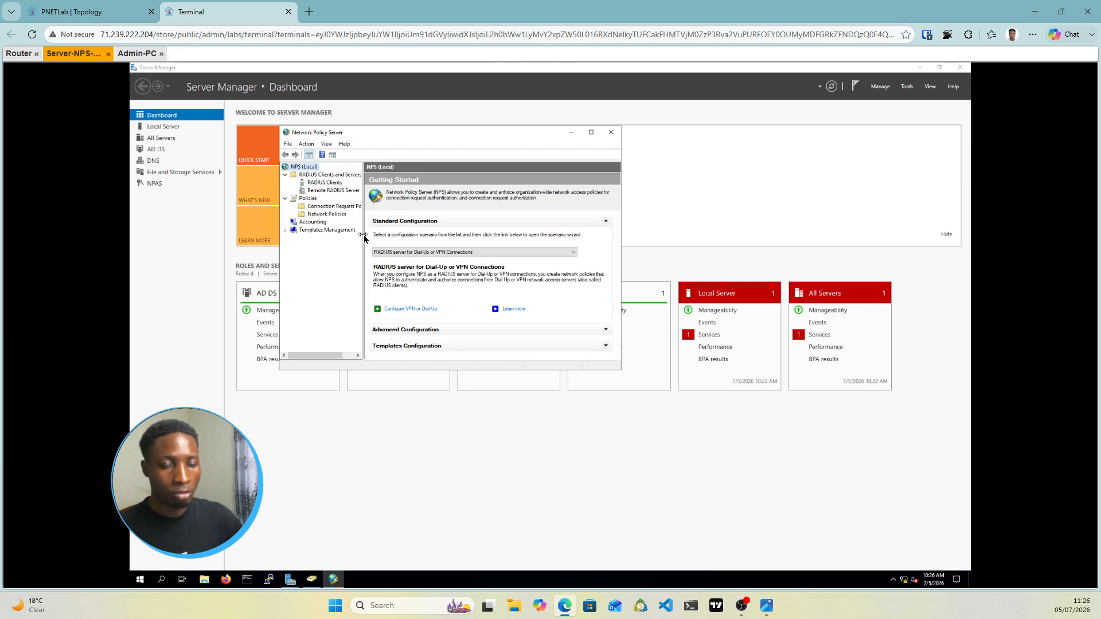
drag(364, 239, 374, 238)
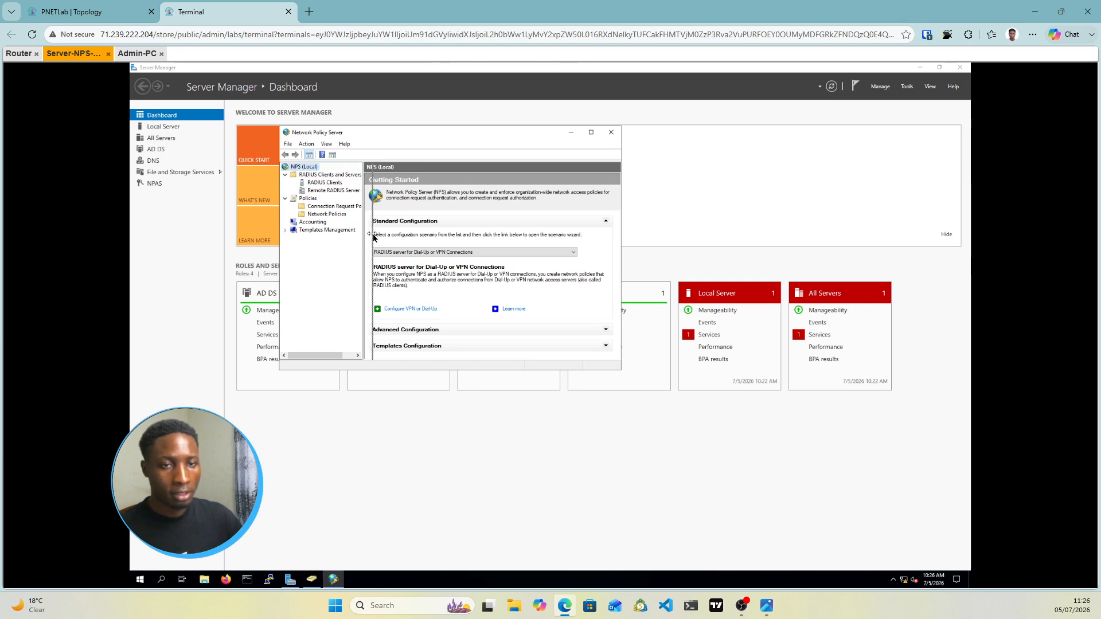
Register Server-NPS in Active Directory for atabs.local, then view the empty RADIUS Clients list
right_click(304, 168)
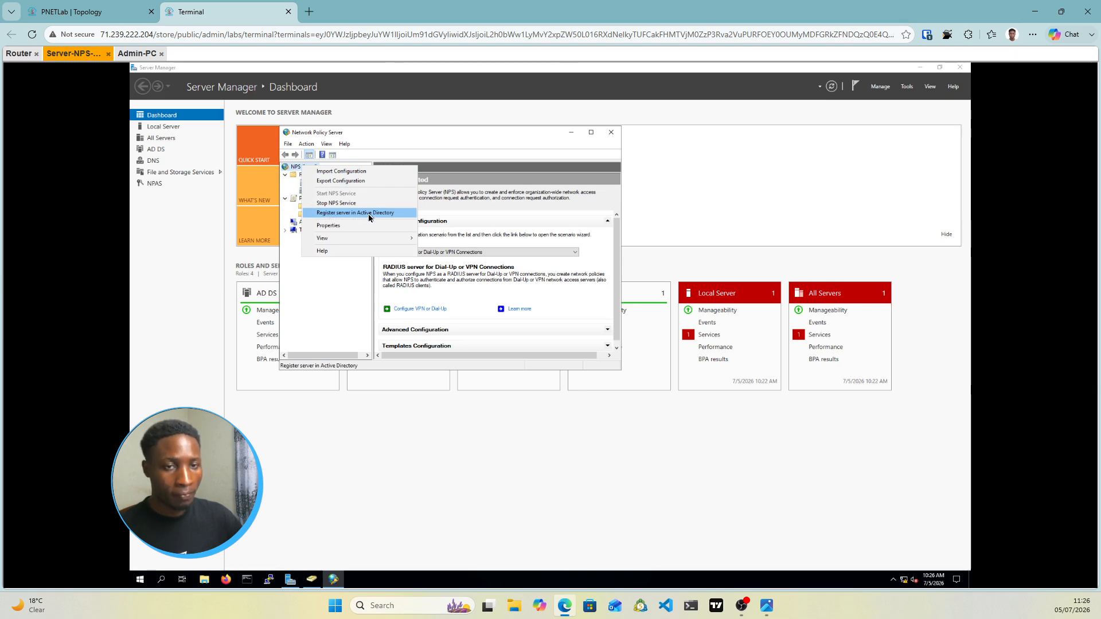
click(344, 214)
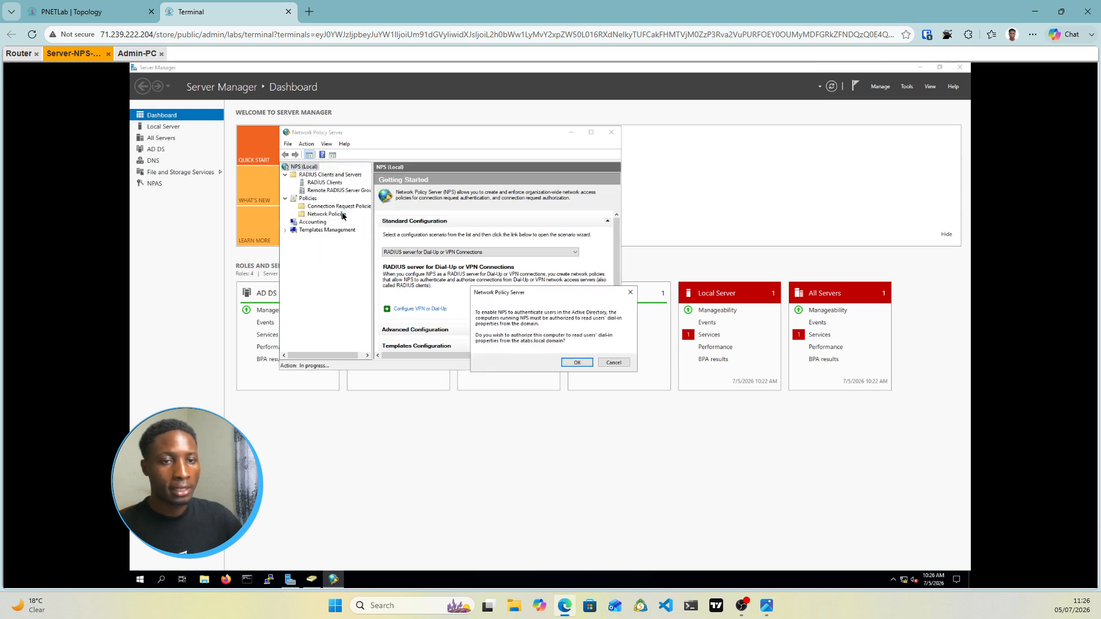
click(581, 363)
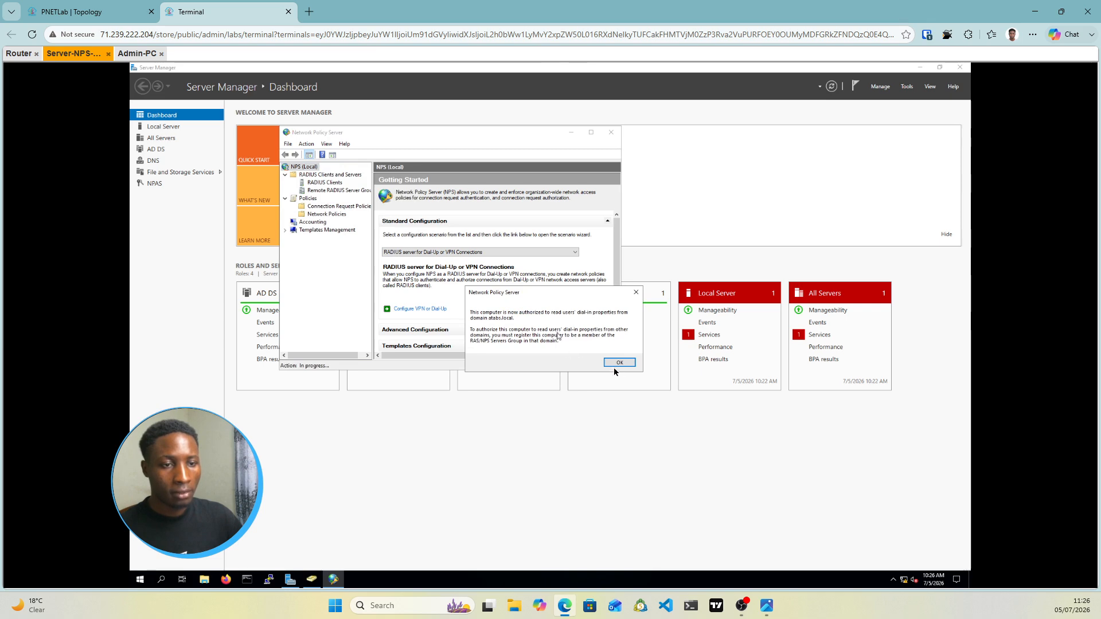
click(620, 363)
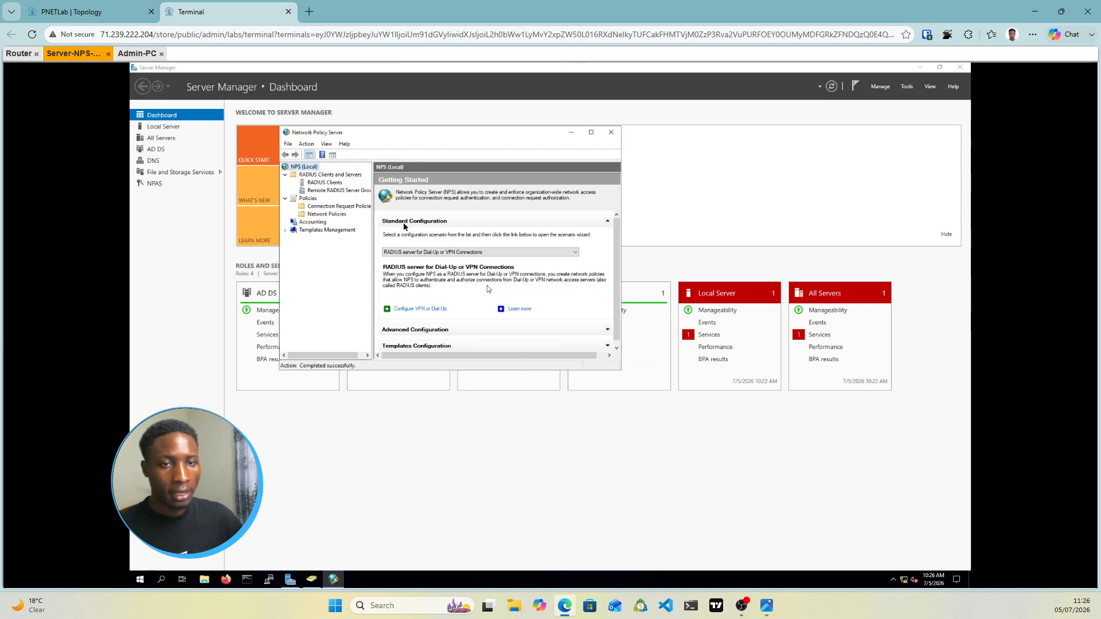
click(324, 183)
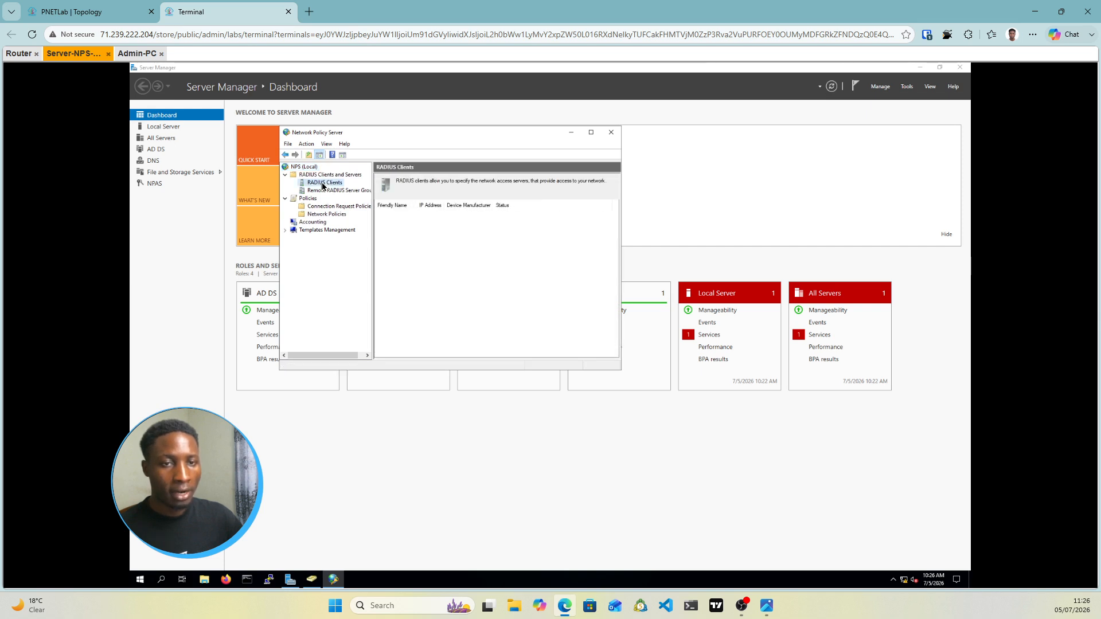
Create a new RADIUS client named Router1 with verified address 192.168.1.1
right_click(323, 185)
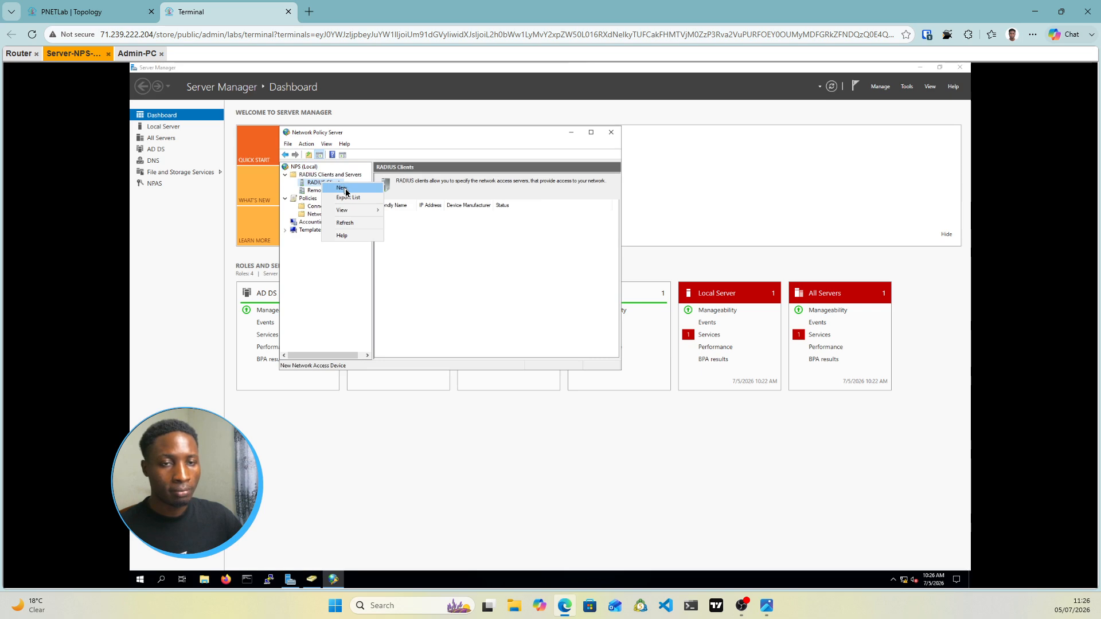
click(344, 188)
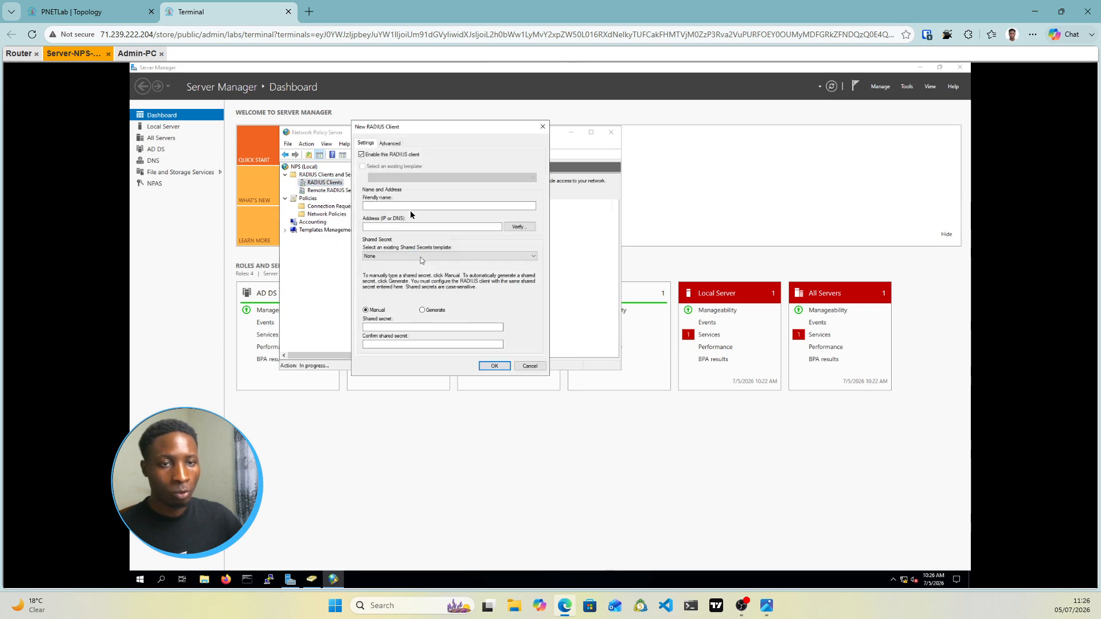
click(372, 208)
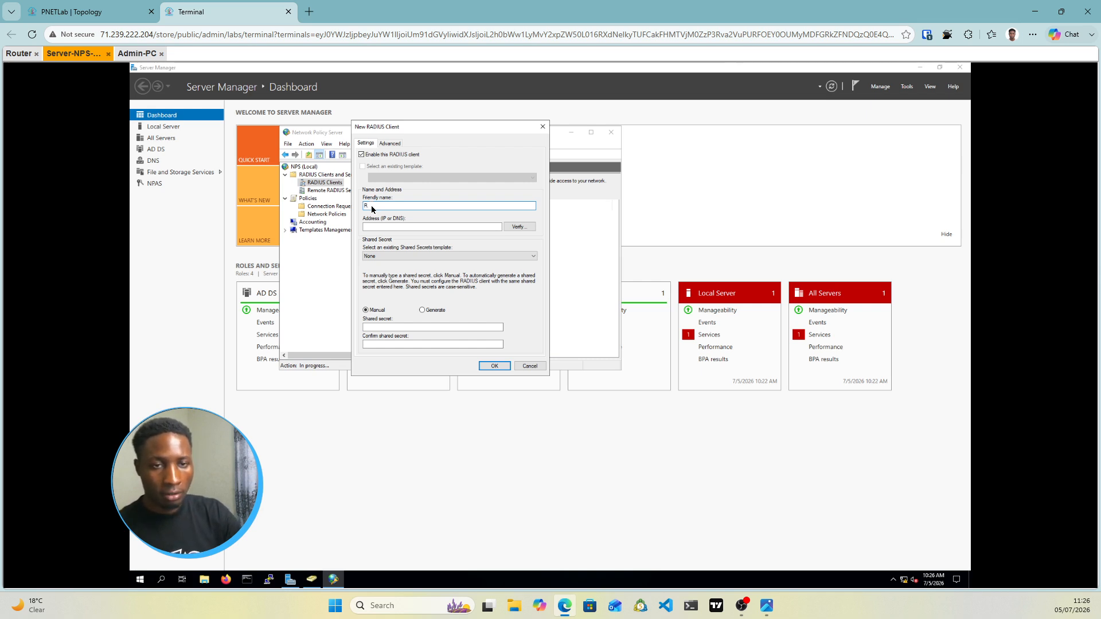
text(Router)
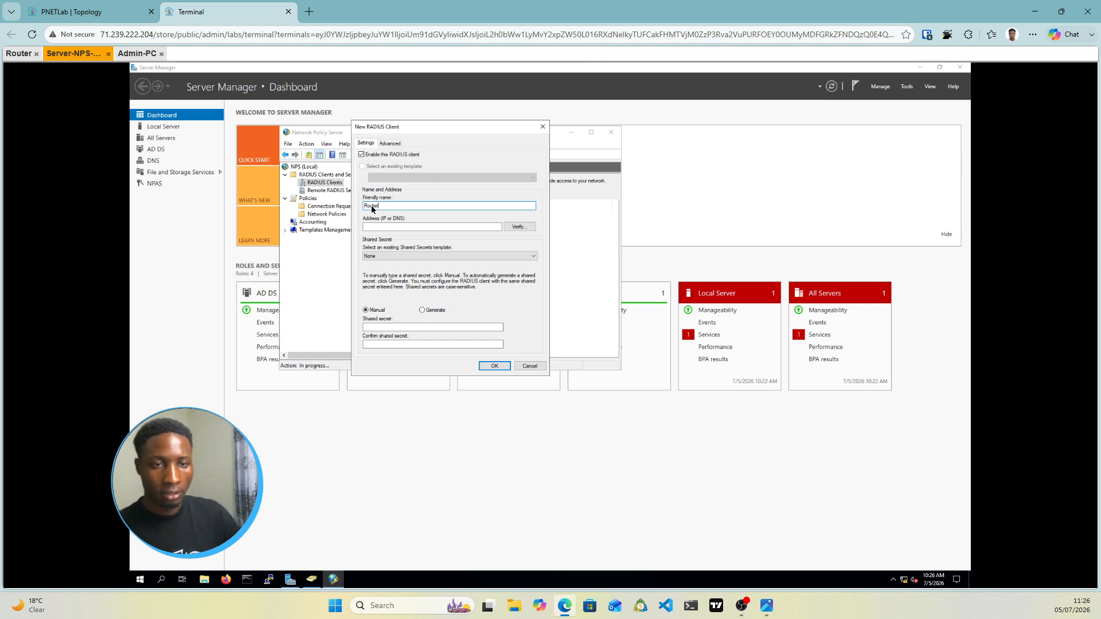
text(1)
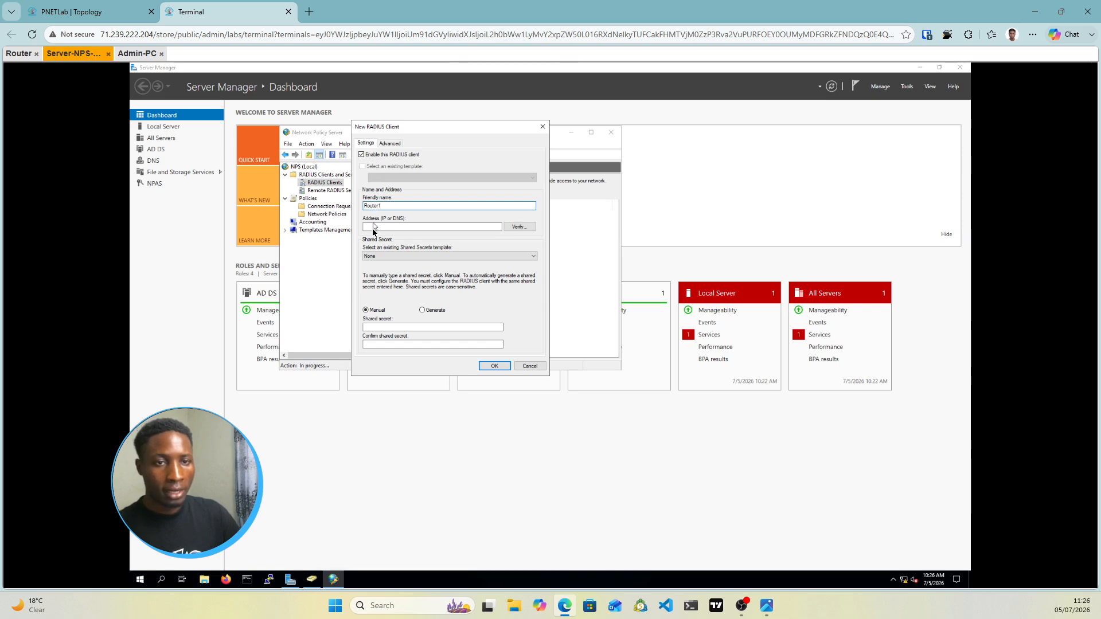
click(373, 227)
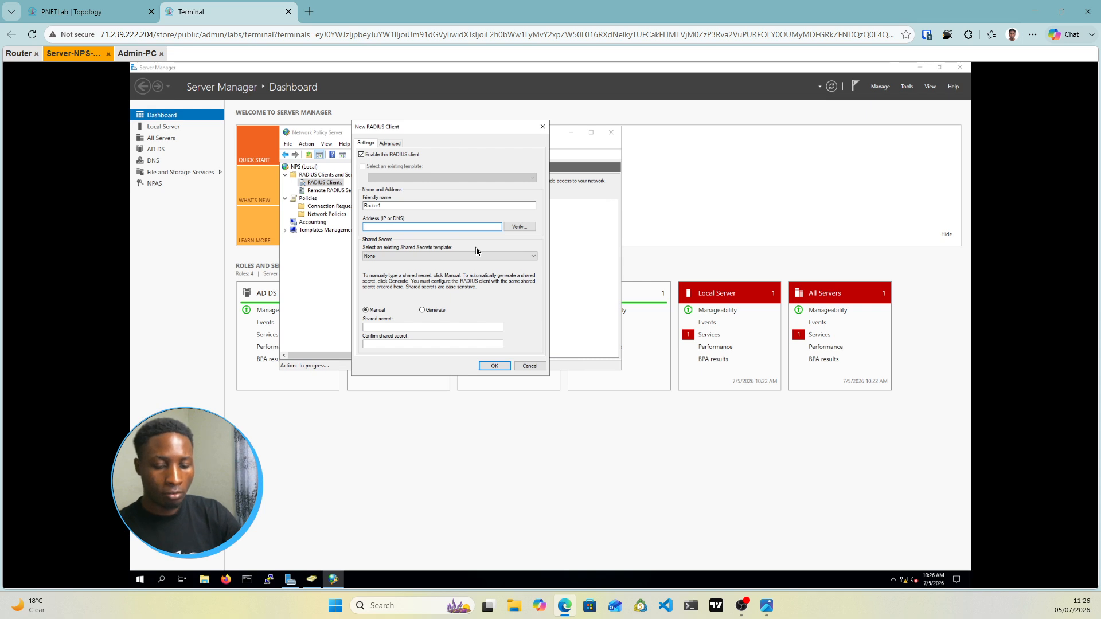
text(192.168)
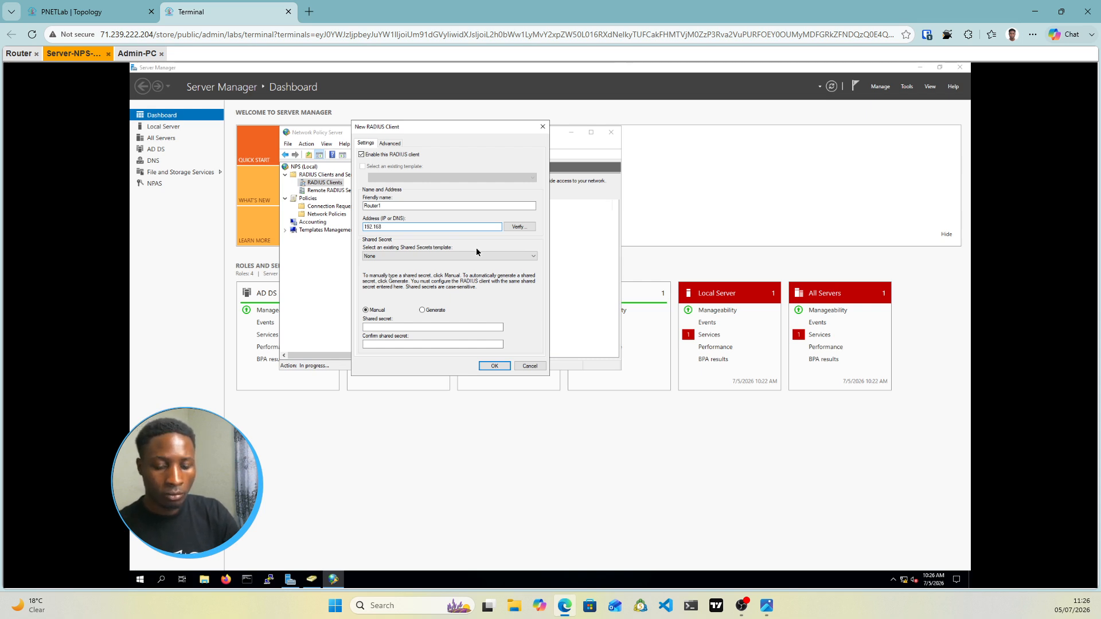
text(.1.1)
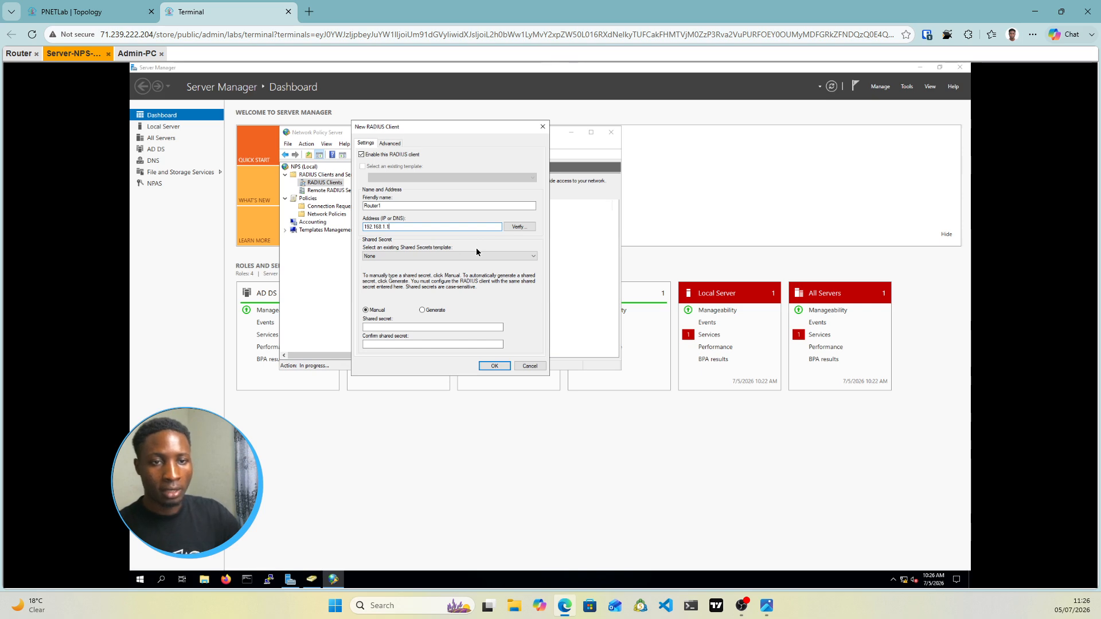
click(519, 227)
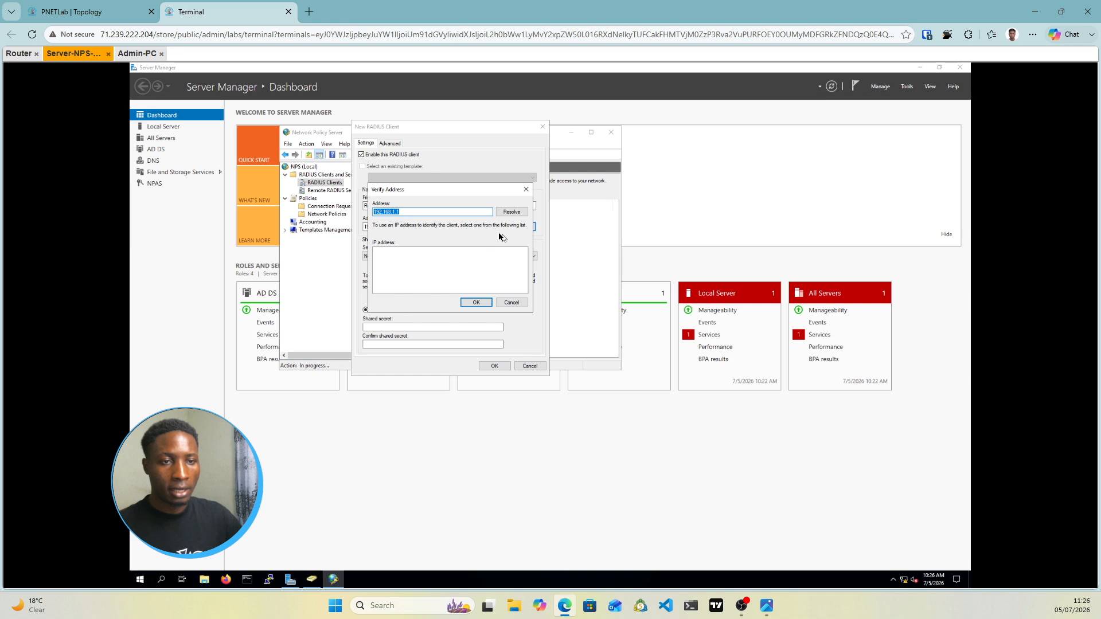
click(509, 213)
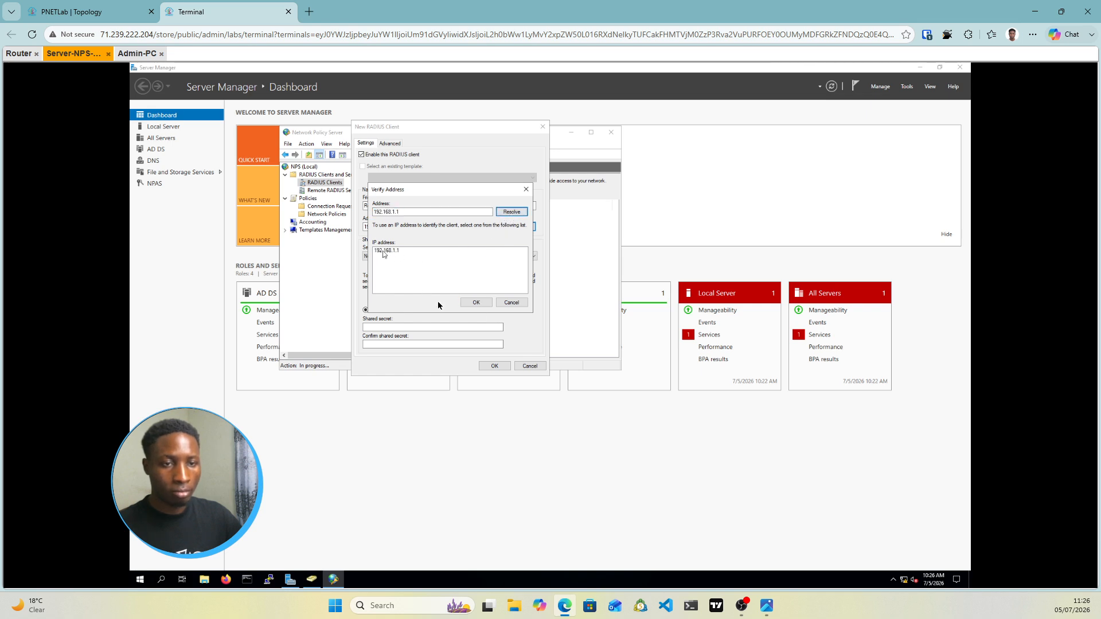
click(476, 303)
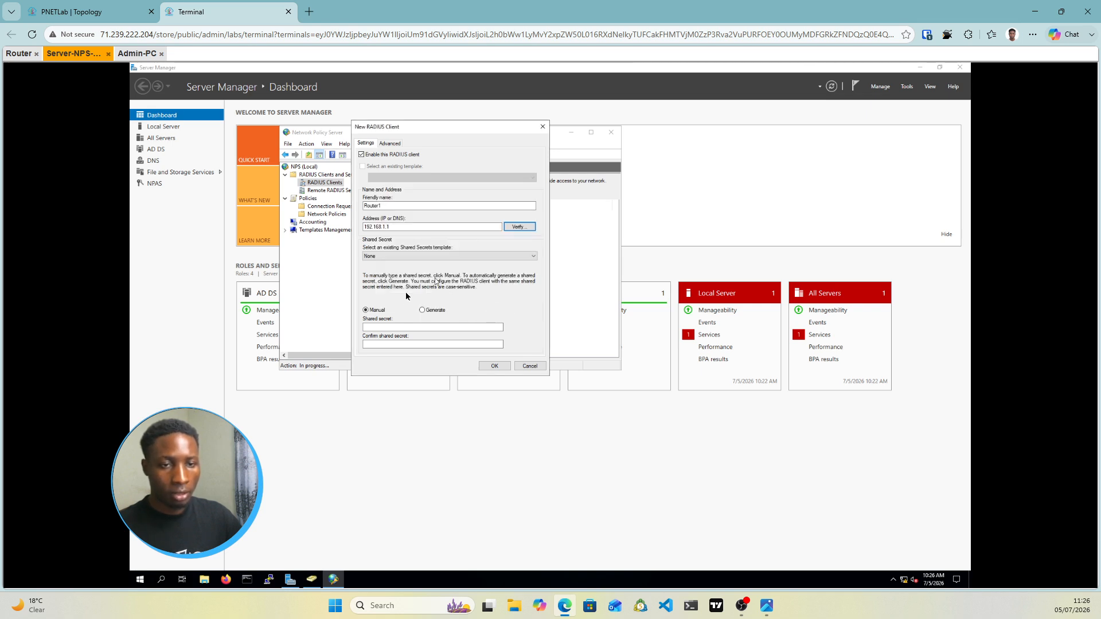
Enter the shared secret and its confirmation, retyping both so they match
click(395, 328)
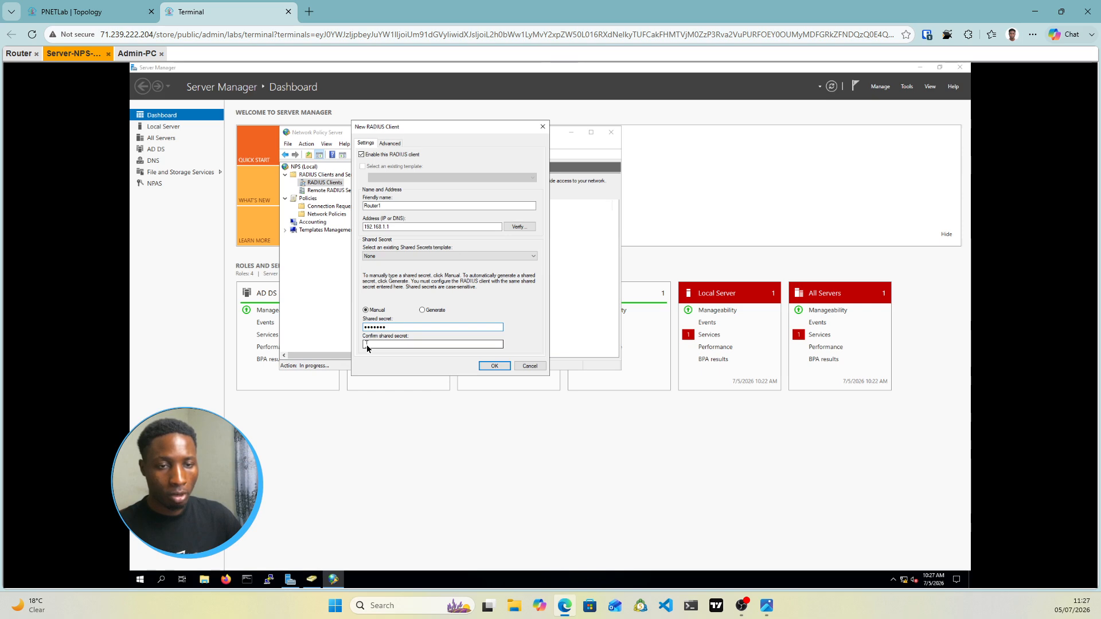
click(367, 345)
text(c)
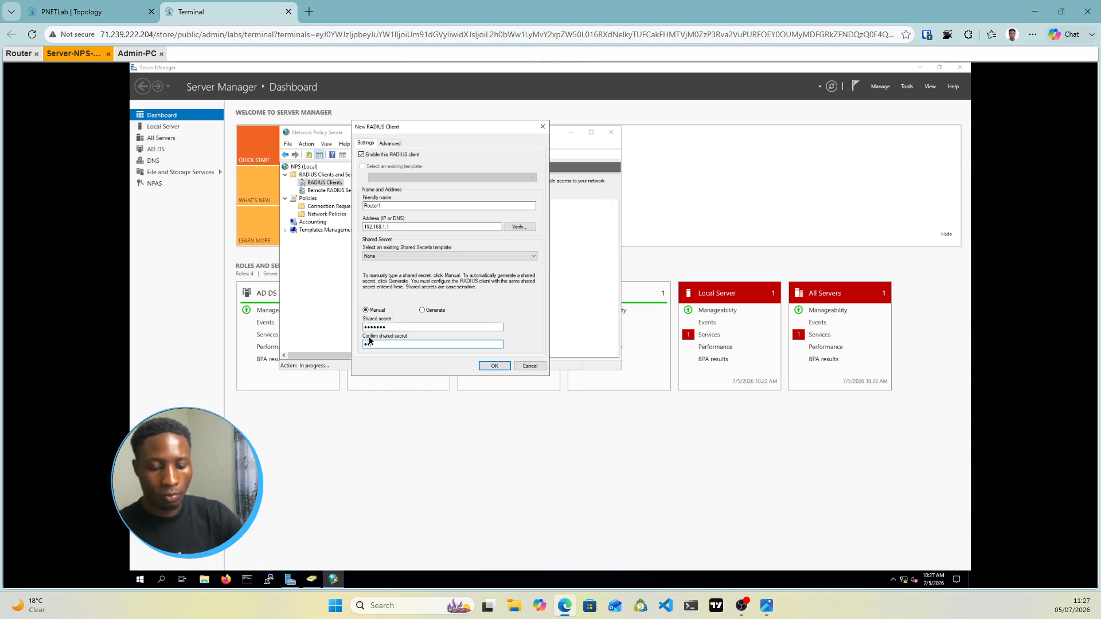
text(isco12)
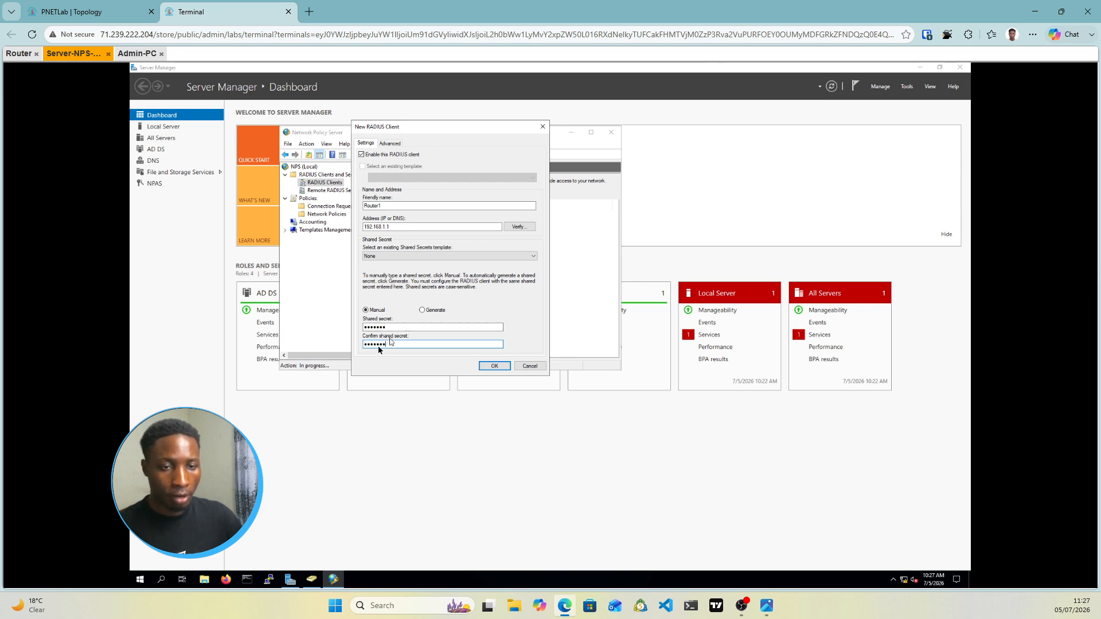
drag(388, 344, 363, 352)
key(BackSpace)
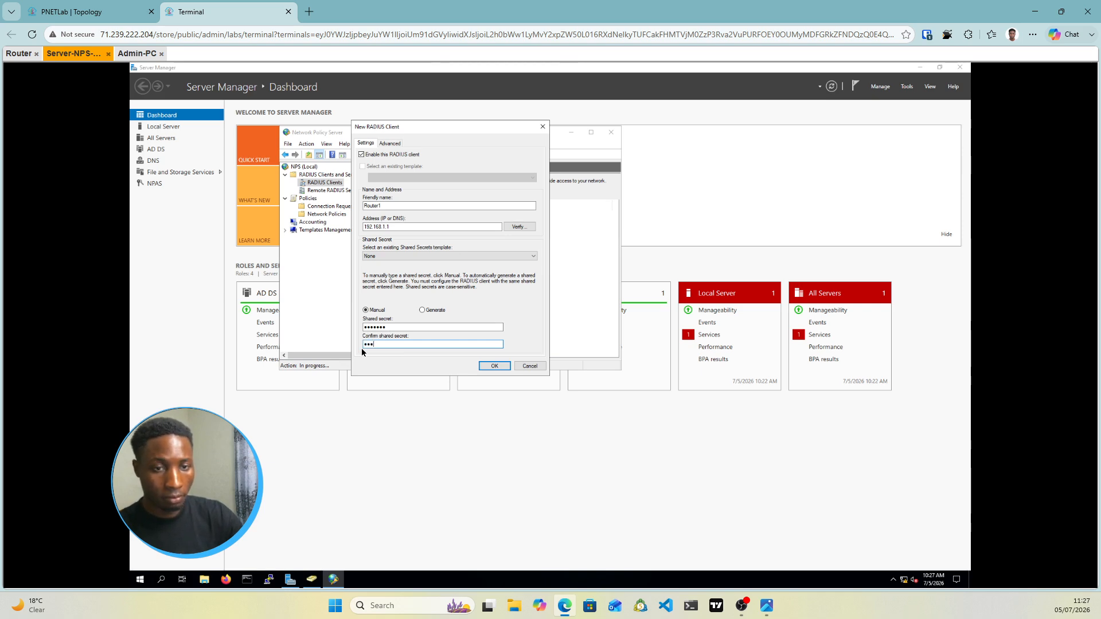
key(BackSpace)
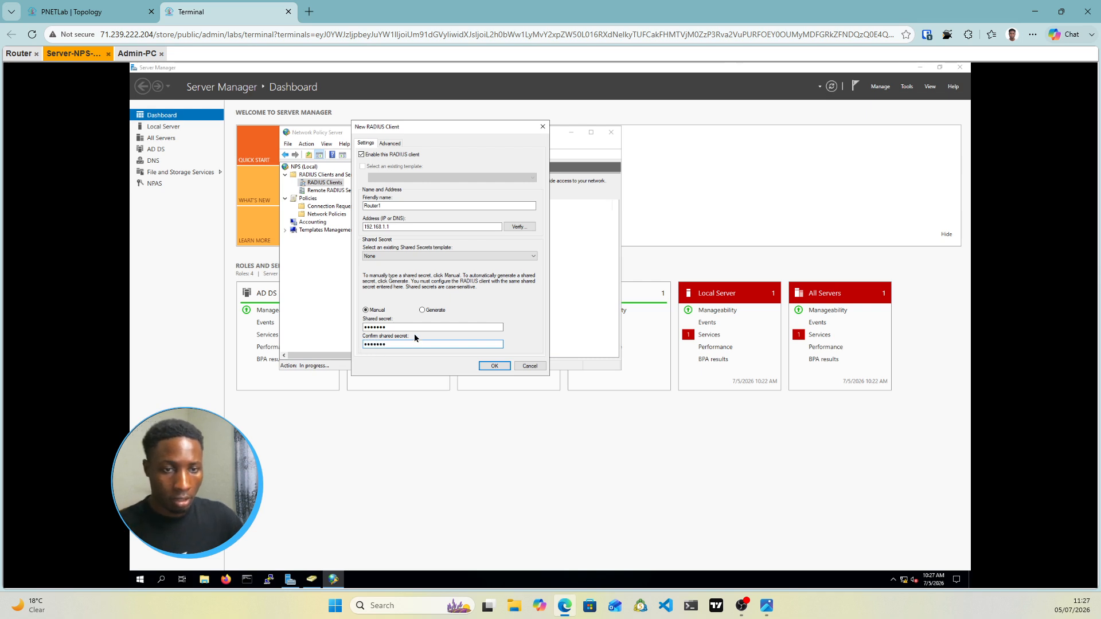
click(396, 328)
key(ctrl+a)
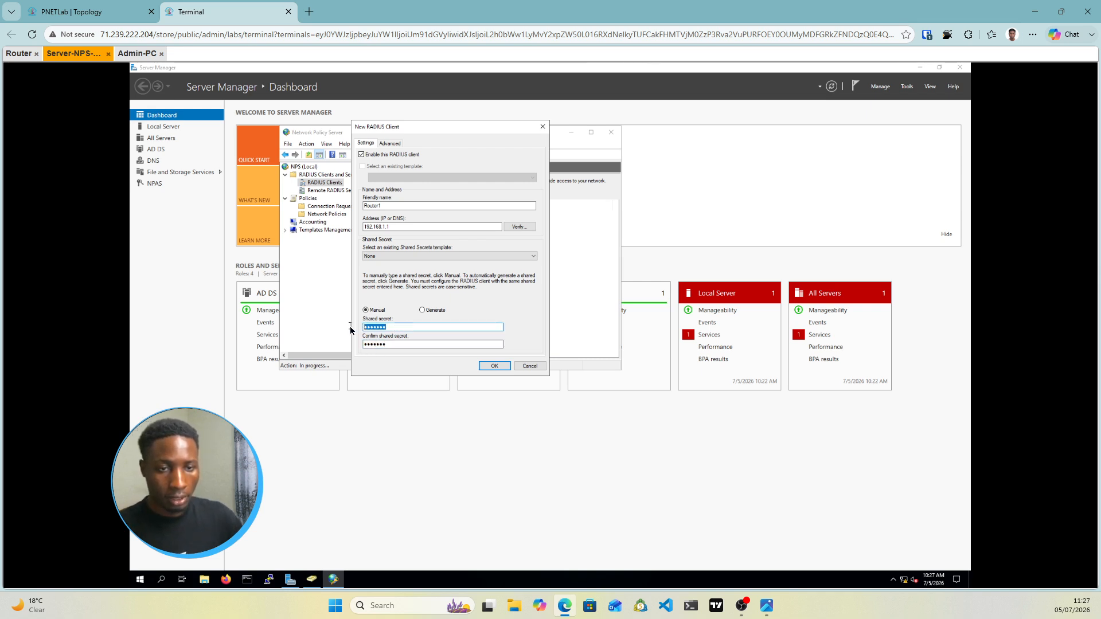
text(c••••••)
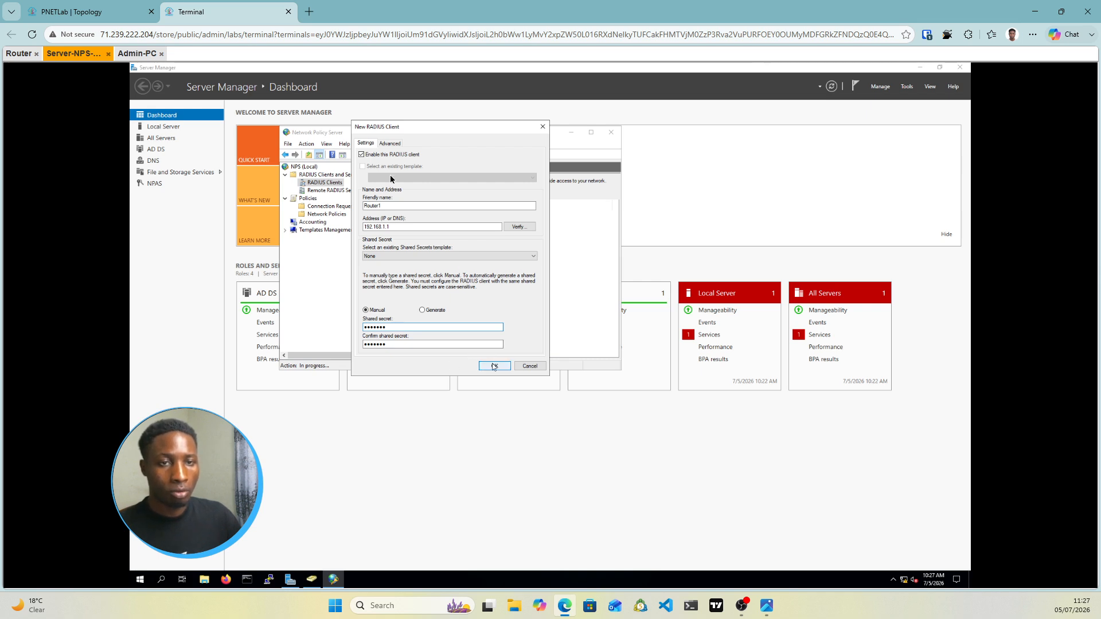
Set Router1's vendor name to Cisco on the Advanced tab and save the RADIUS client
click(389, 143)
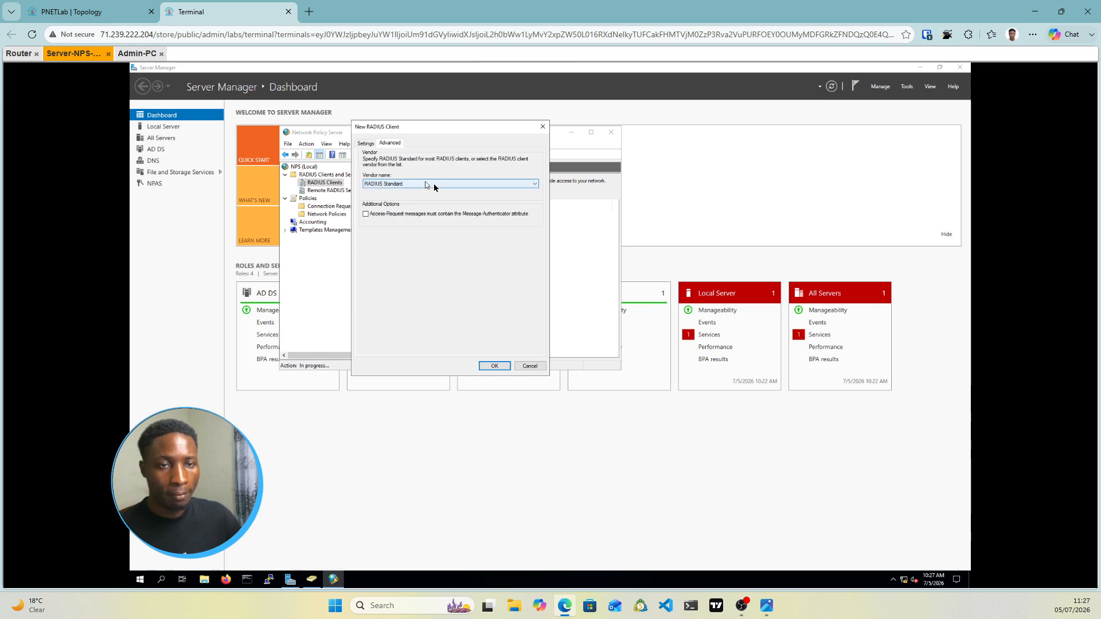
click(420, 184)
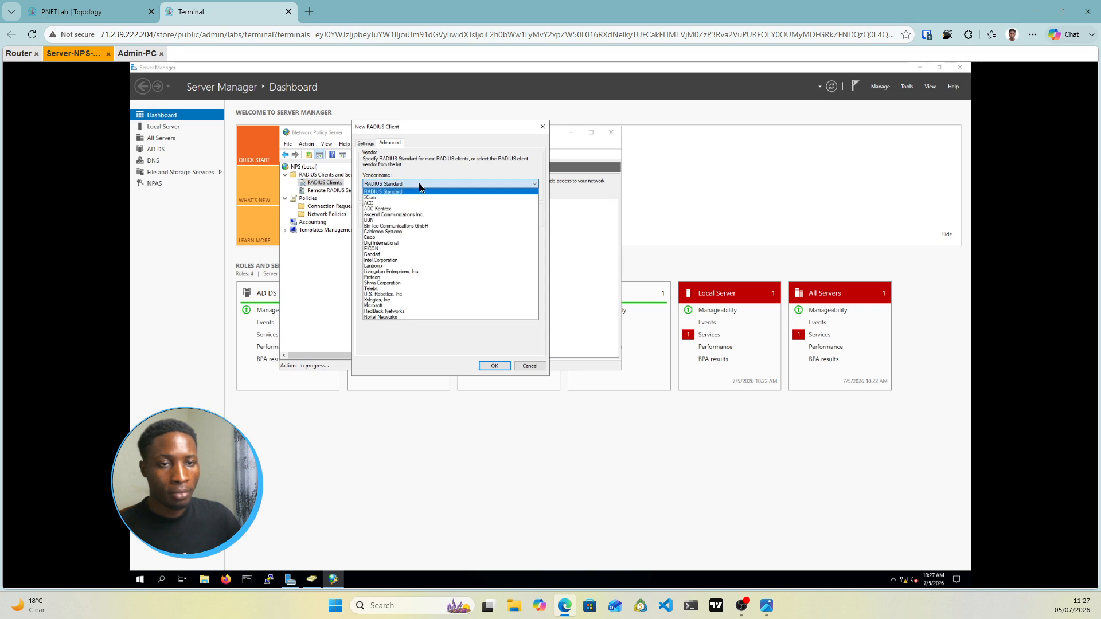
click(378, 238)
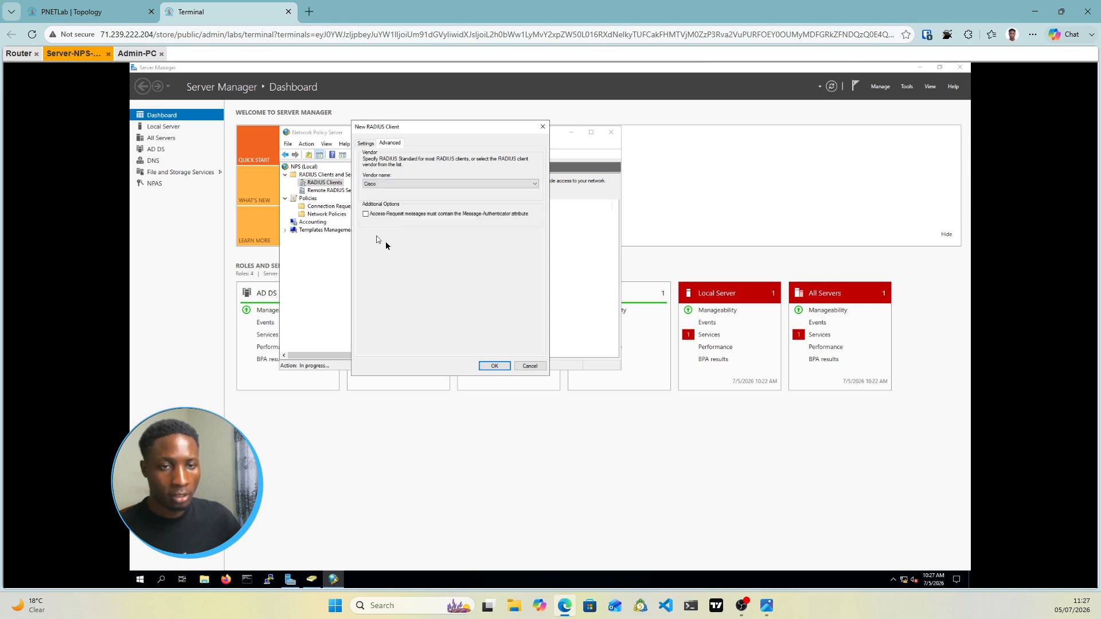
click(366, 144)
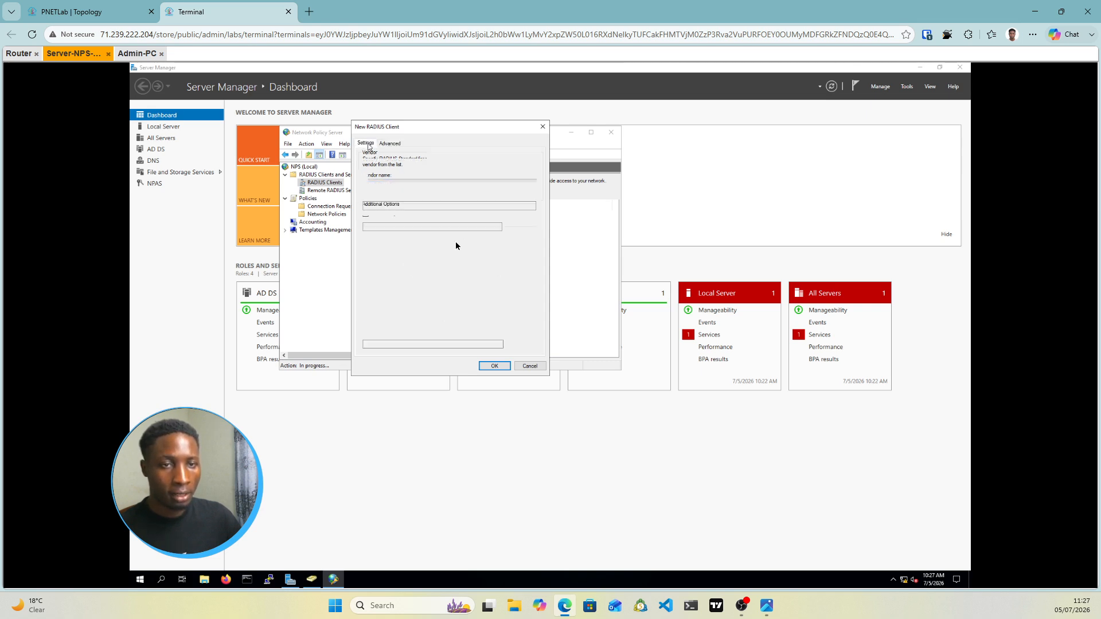
click(494, 366)
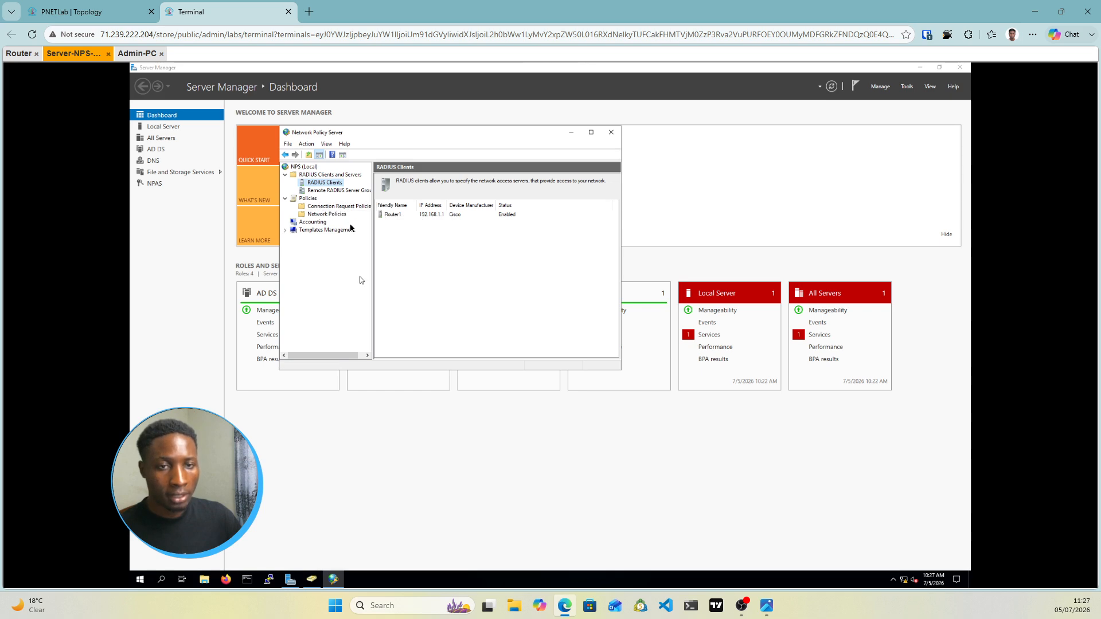
Create a new connection request policy named Router1 and advance to its conditions page
click(321, 208)
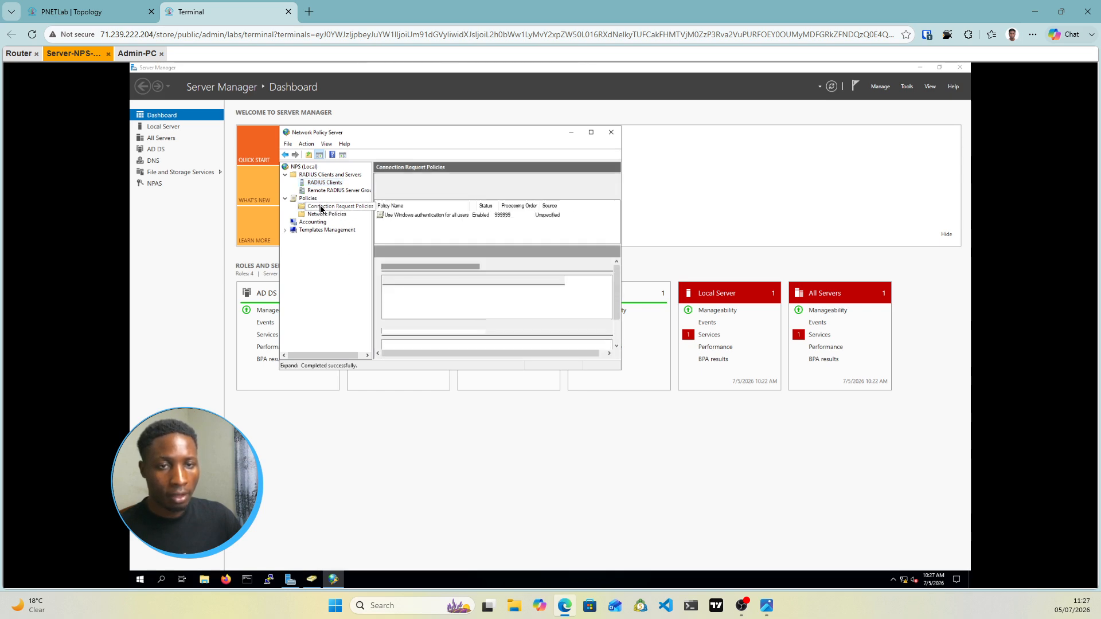
right_click(321, 209)
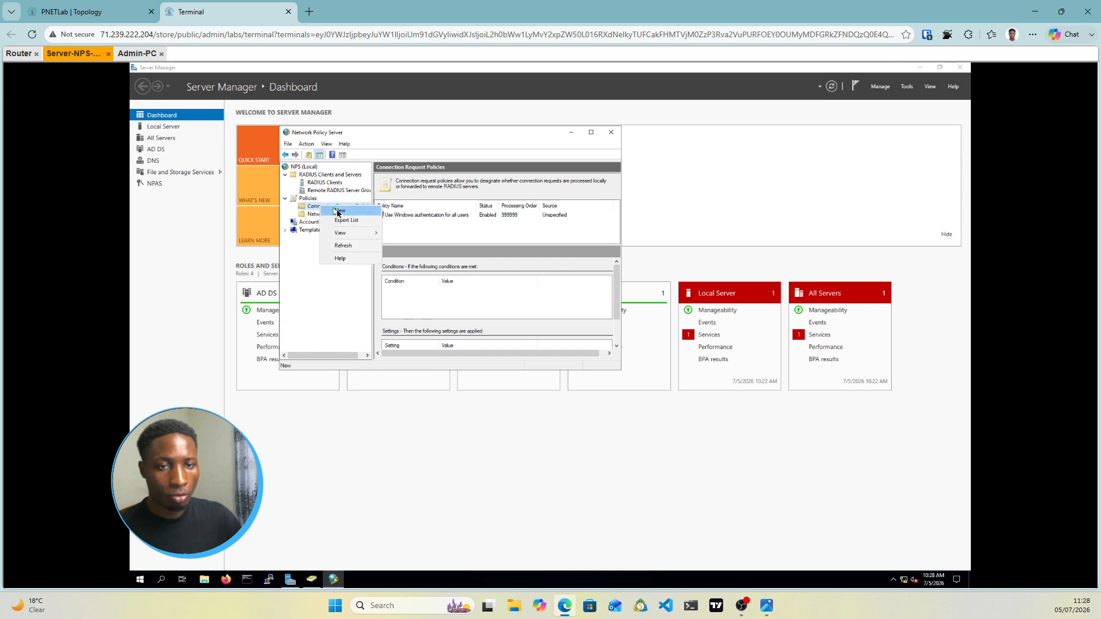
click(337, 213)
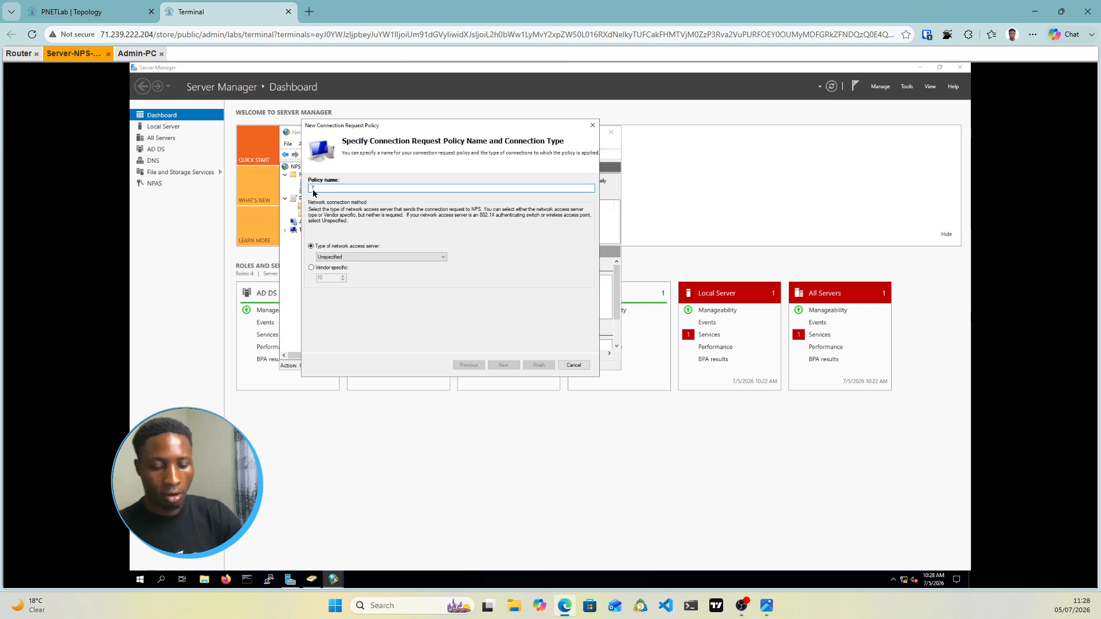
text(Rout)
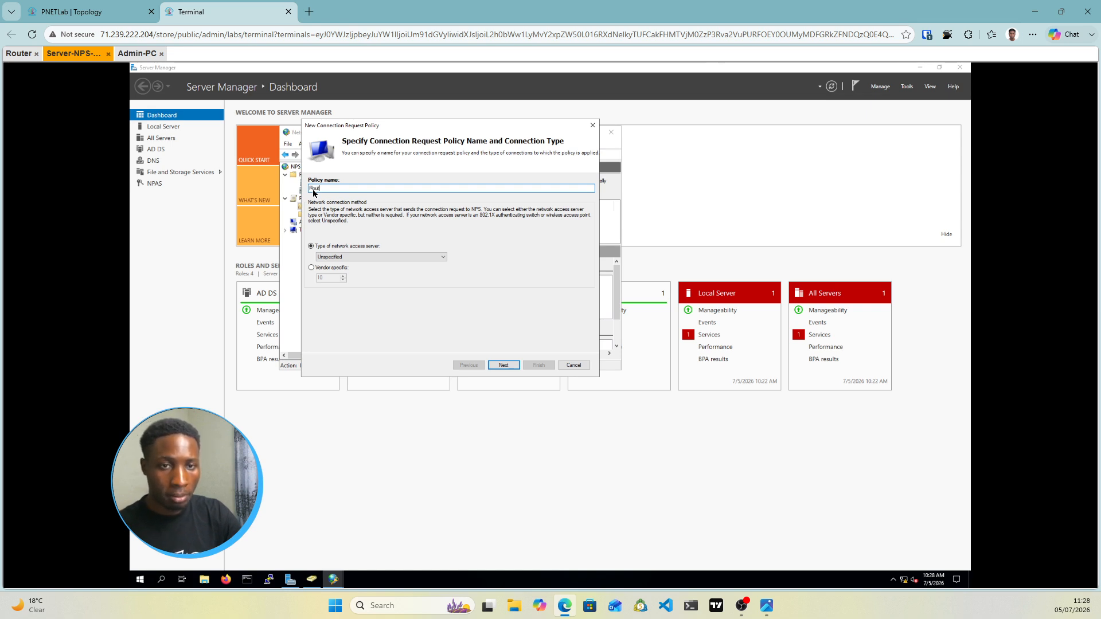
text(er)
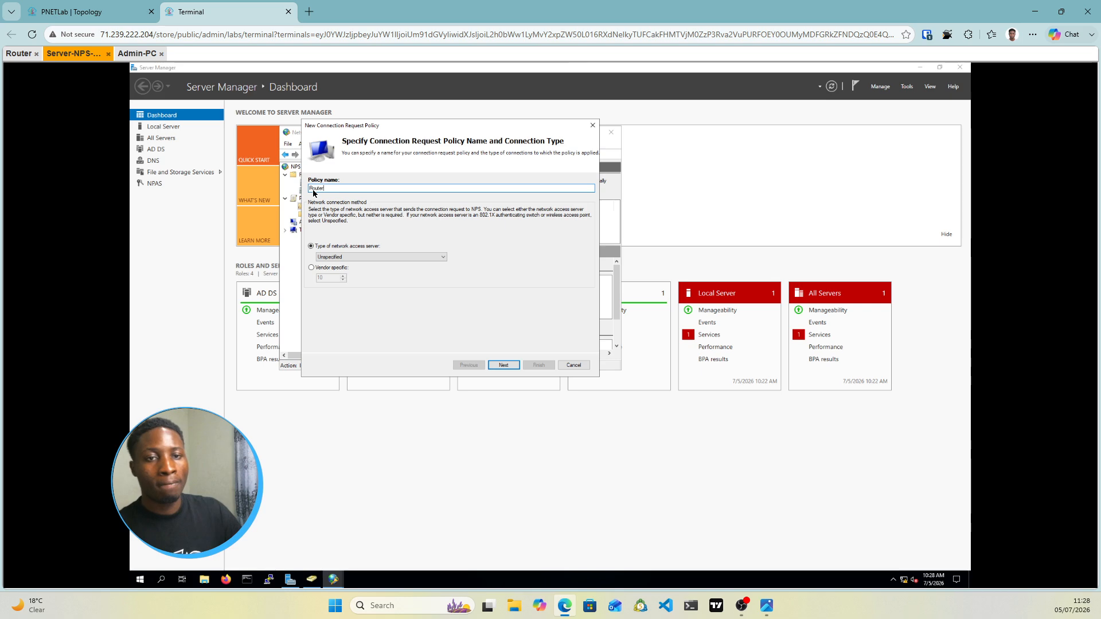
text(1)
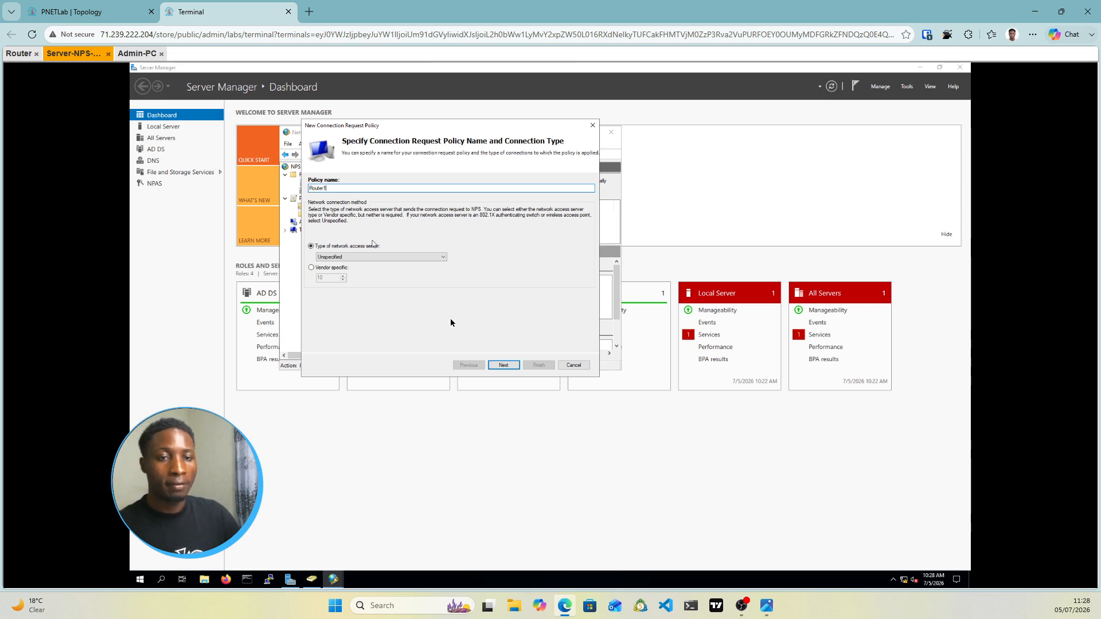
click(502, 365)
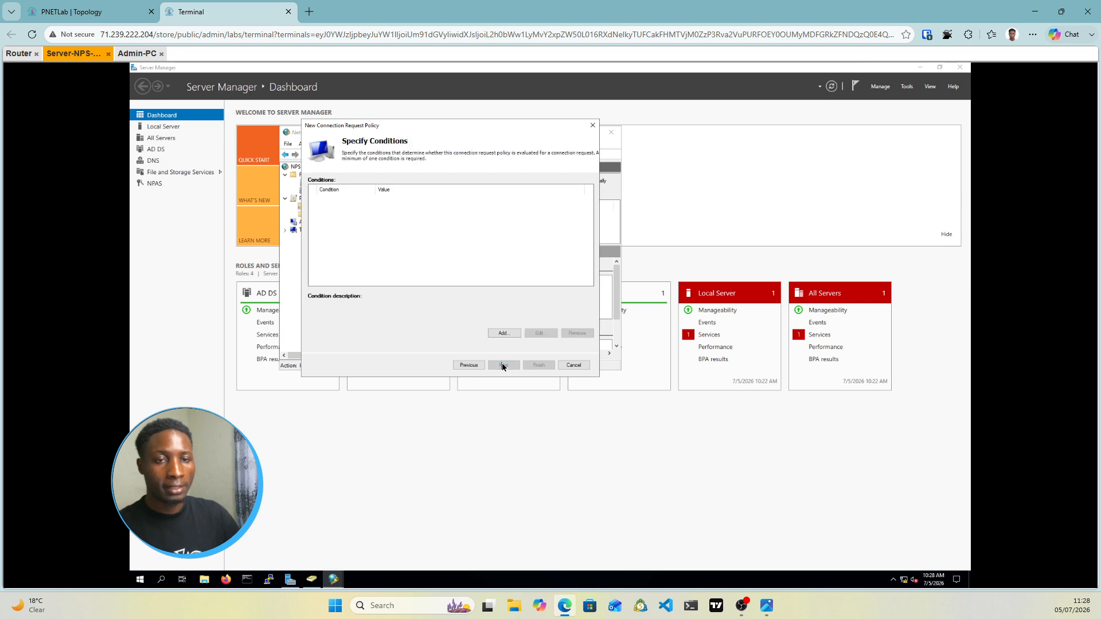
Add a Client Friendly Name condition with value Router1 to the connection request policy
click(507, 334)
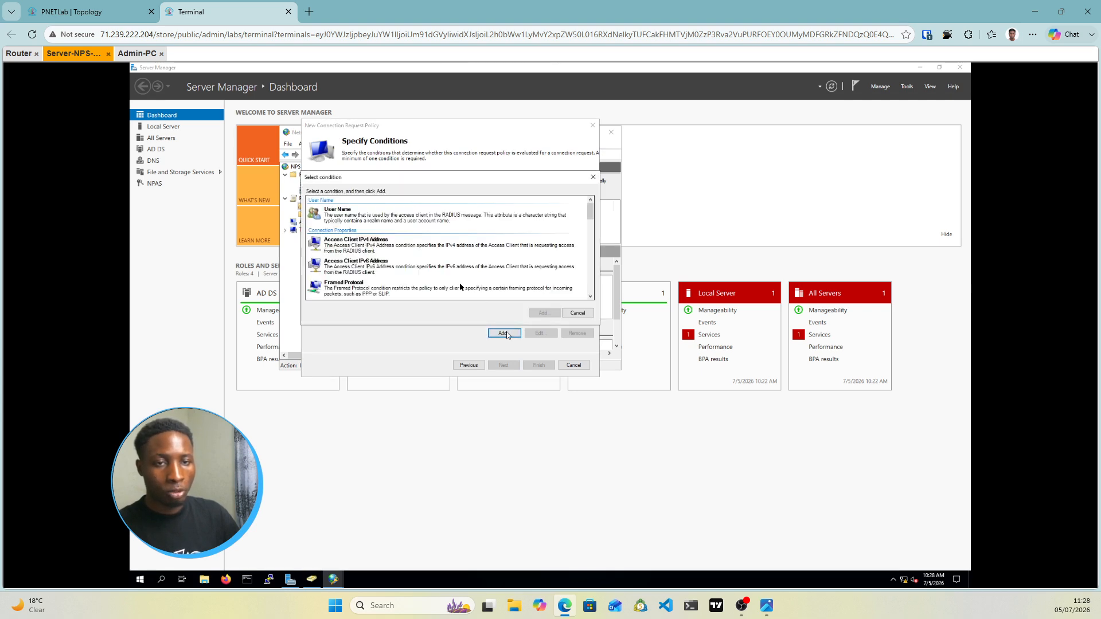
scroll(393, 271, down, 5)
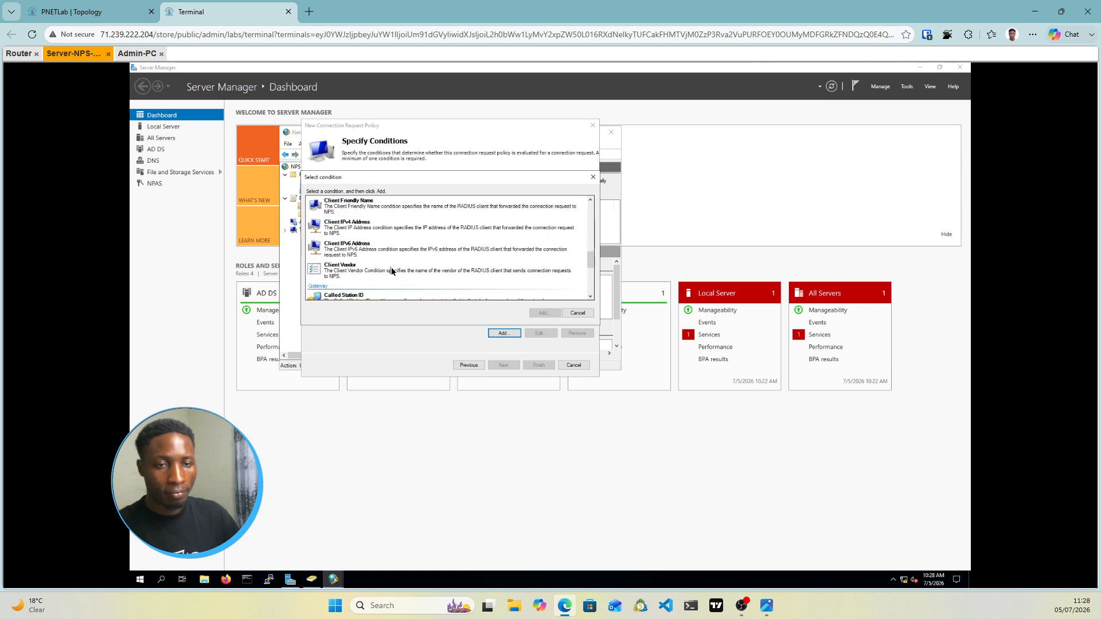
scroll(392, 271, down, 5)
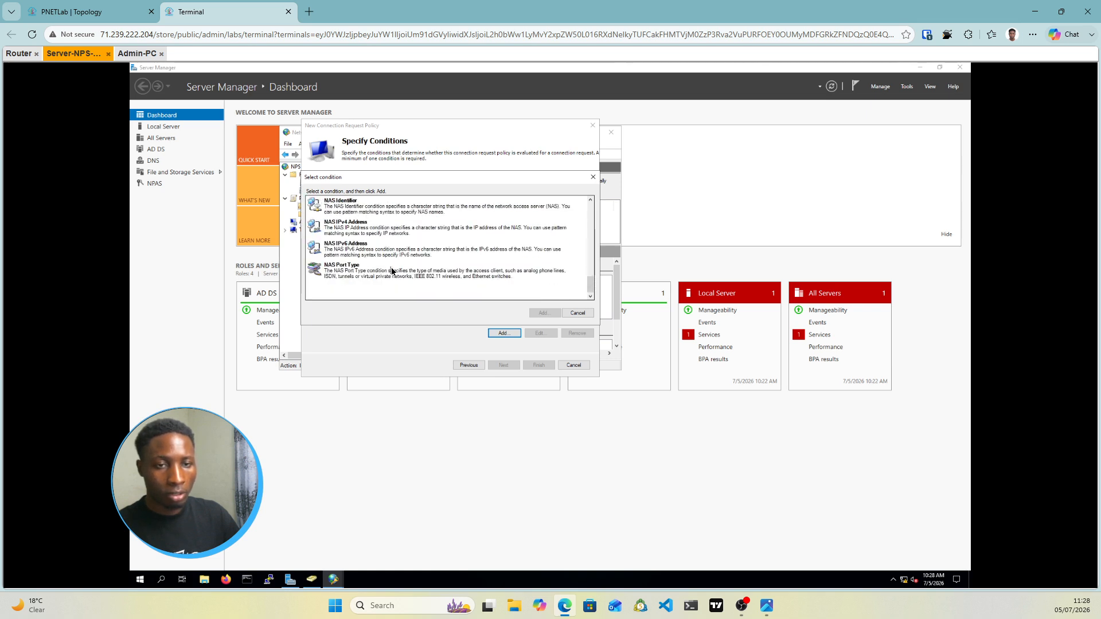
scroll(391, 270, up, 5)
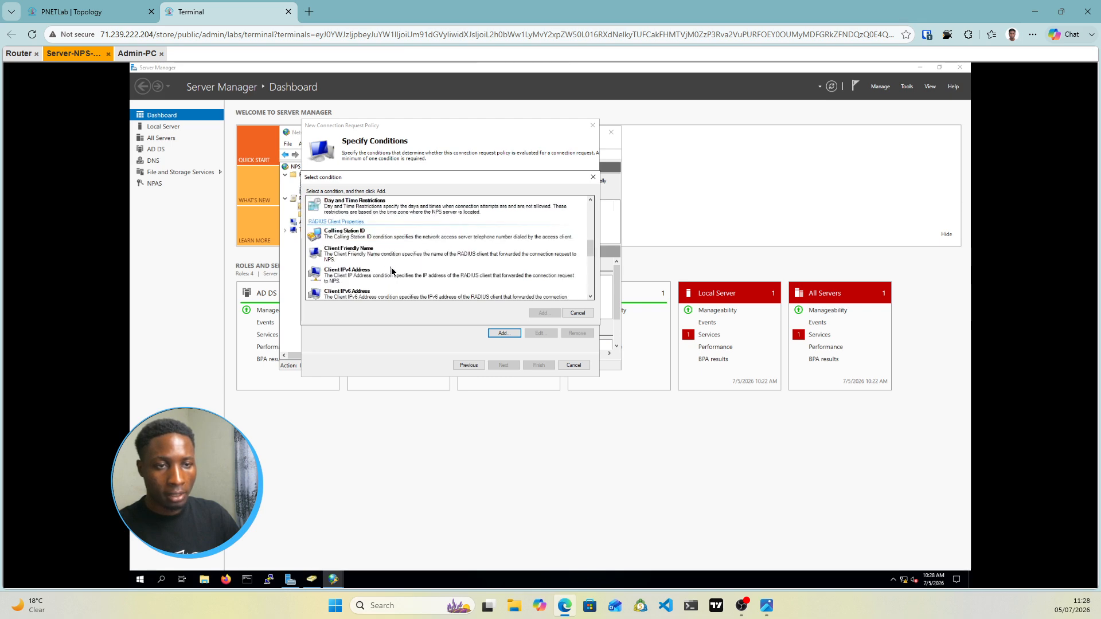
scroll(392, 271, up, 2)
scroll(392, 271, up, 2)
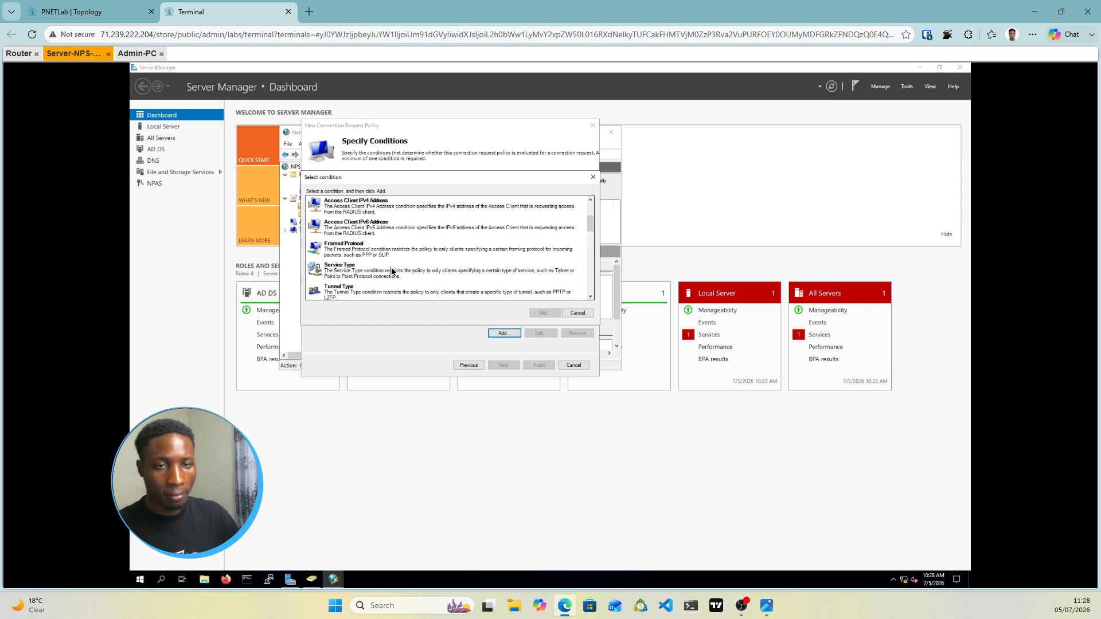
scroll(393, 270, up, 2)
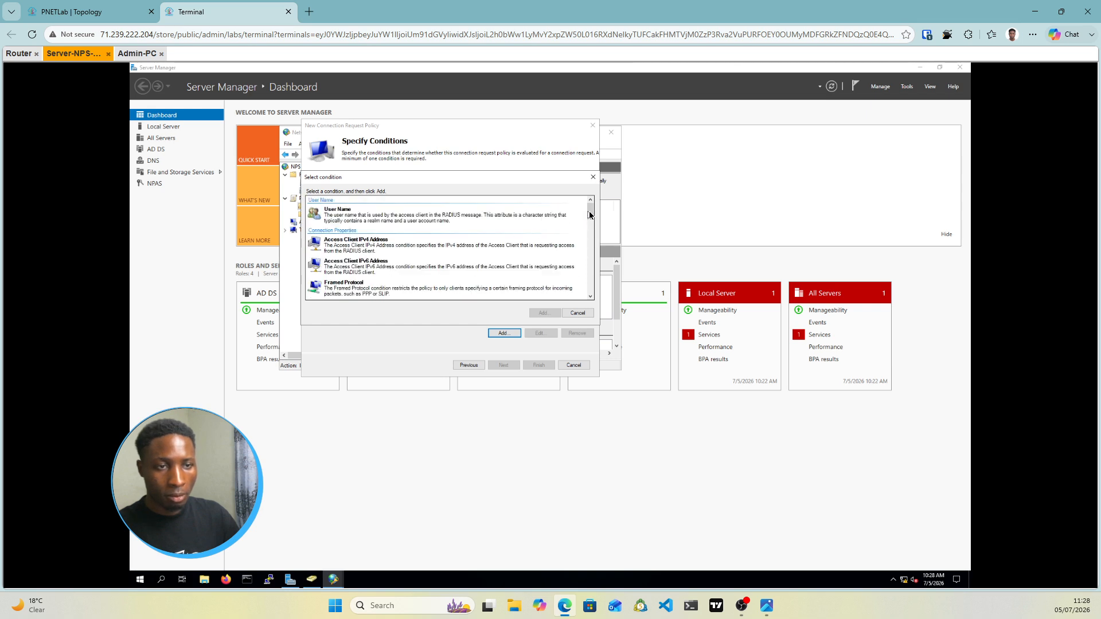
drag(590, 215, 589, 243)
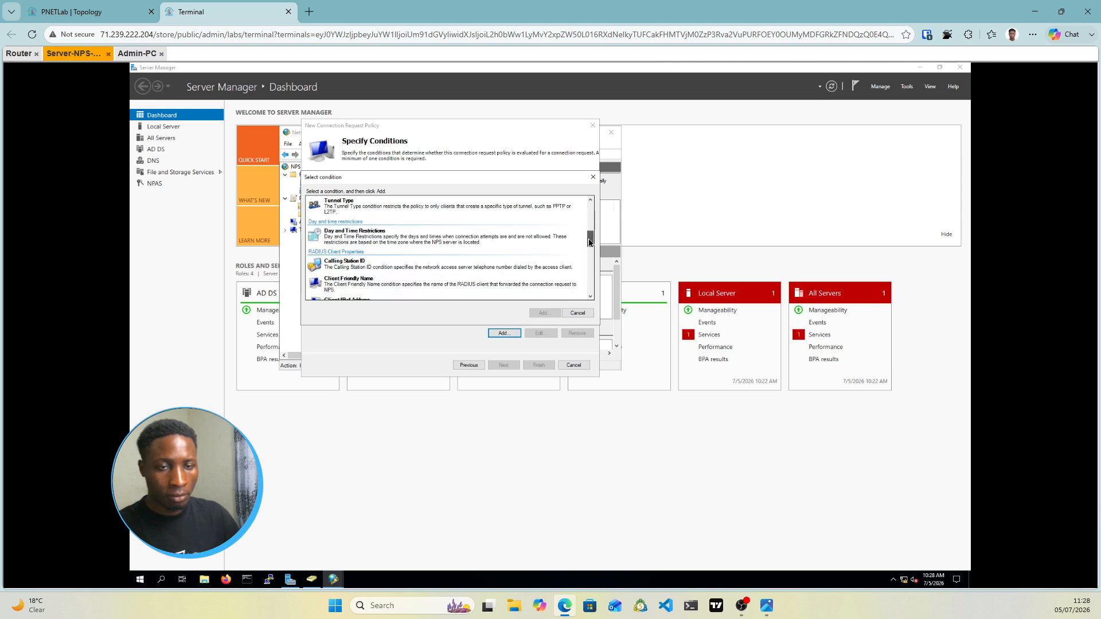
click(351, 283)
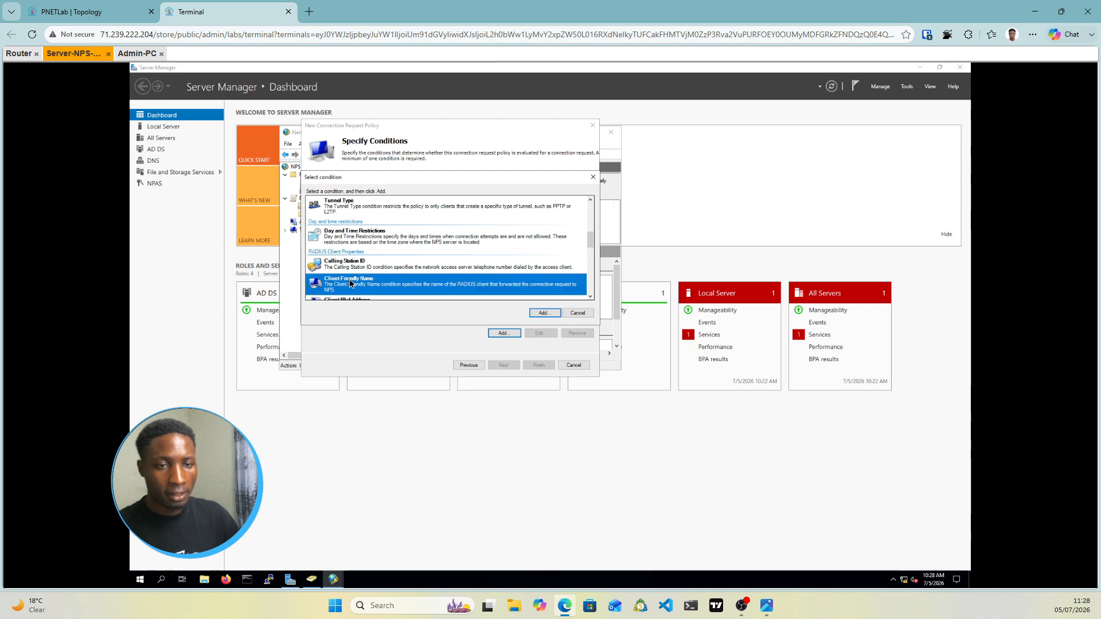
click(544, 313)
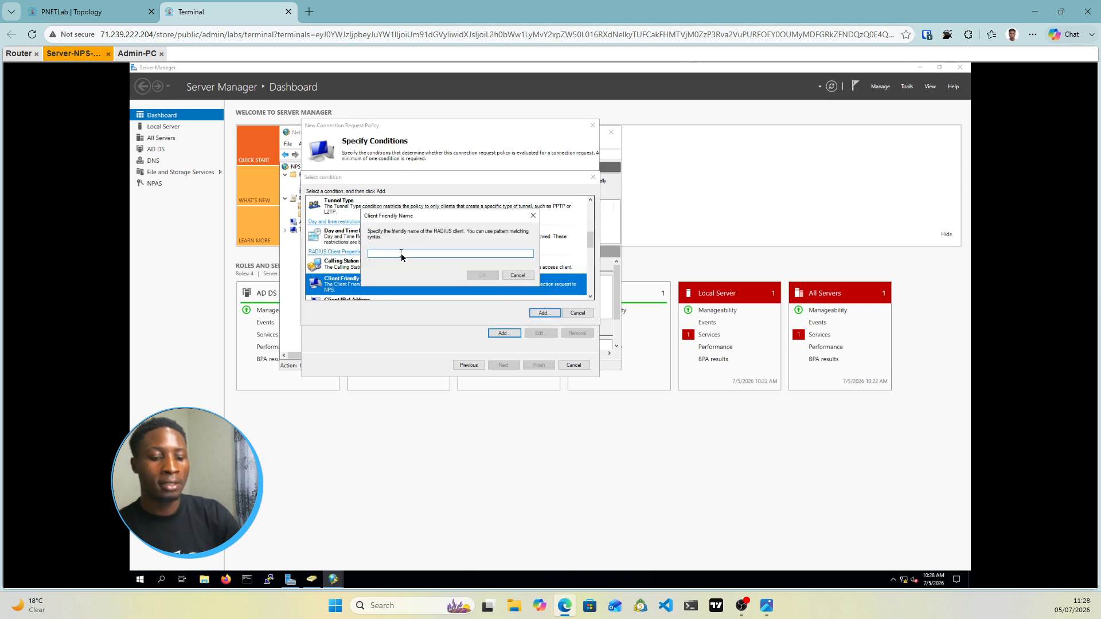
text(R)
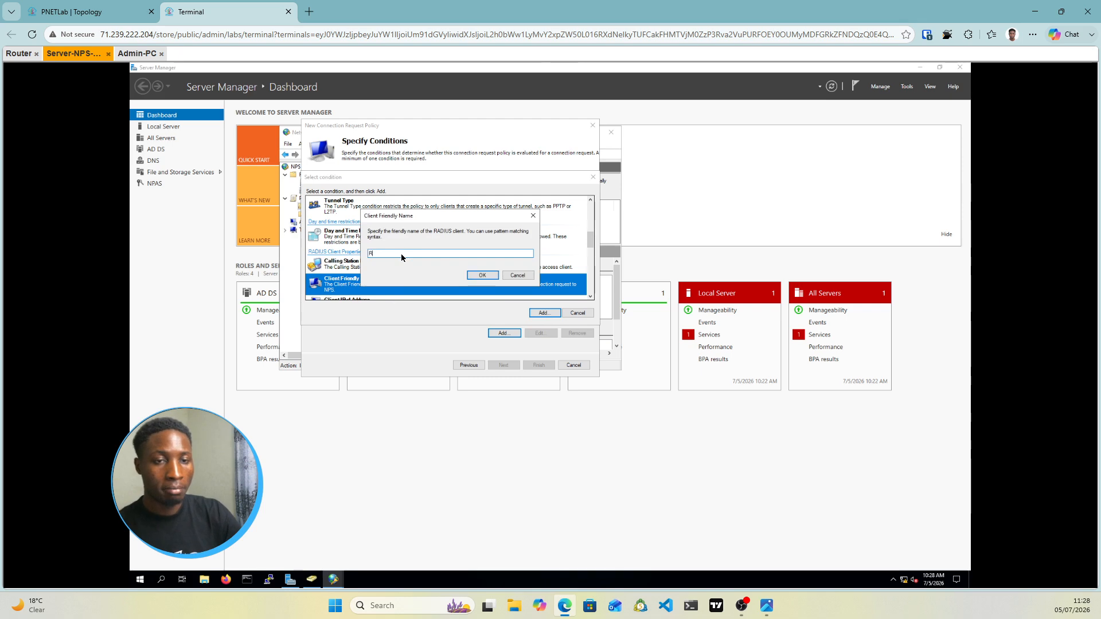
text(outer1)
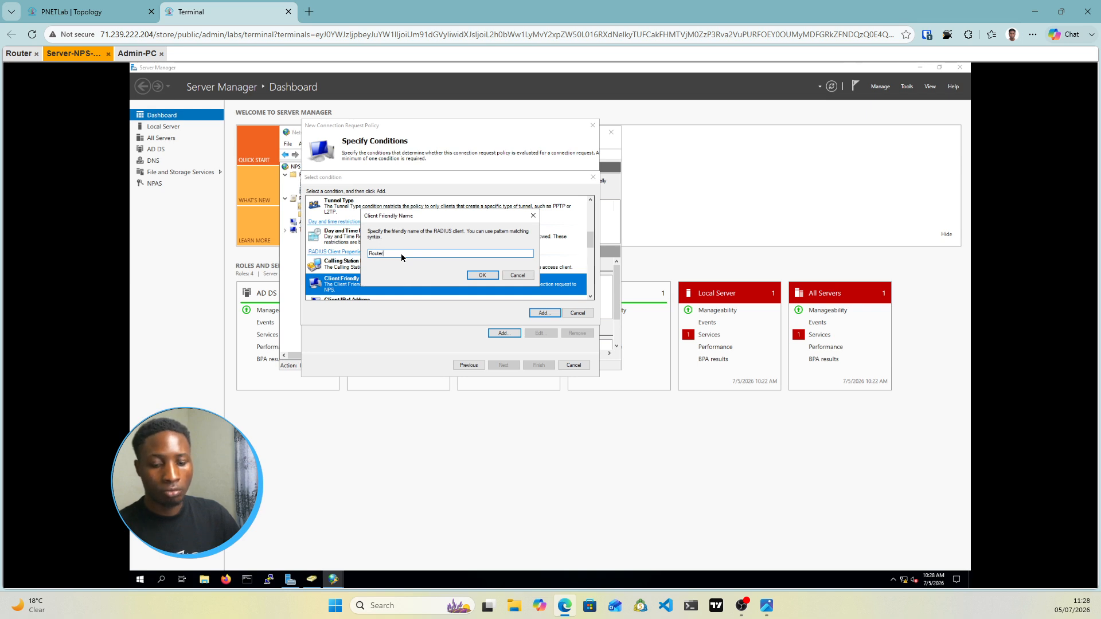
click(483, 276)
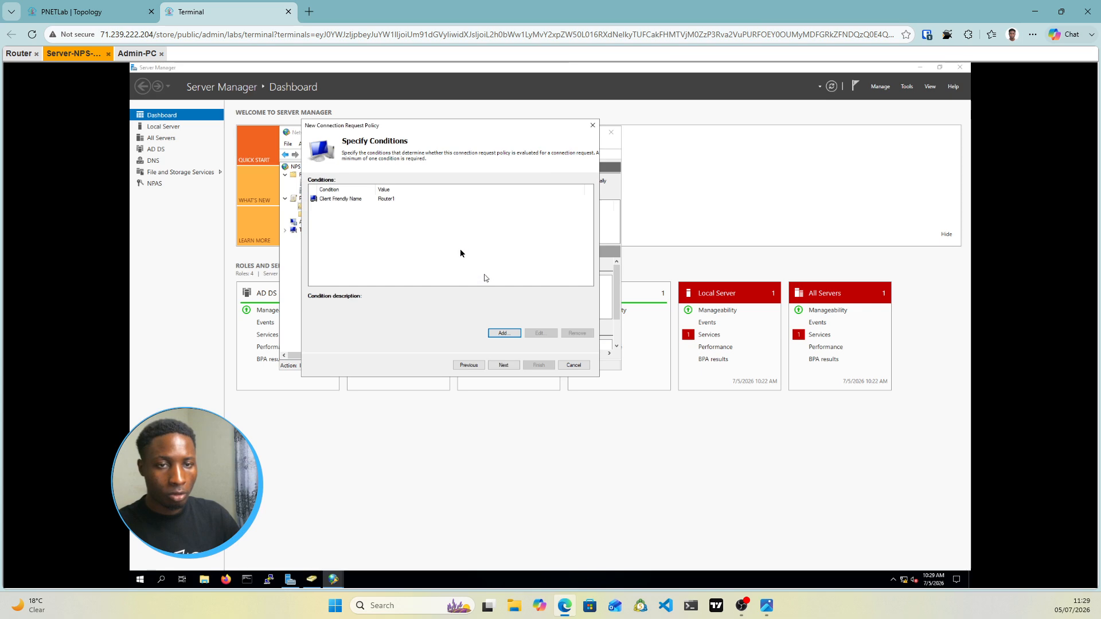
Keep local authentication, override settings to allow unencrypted PAP/SPAP, and finish the Router1 policy
click(505, 367)
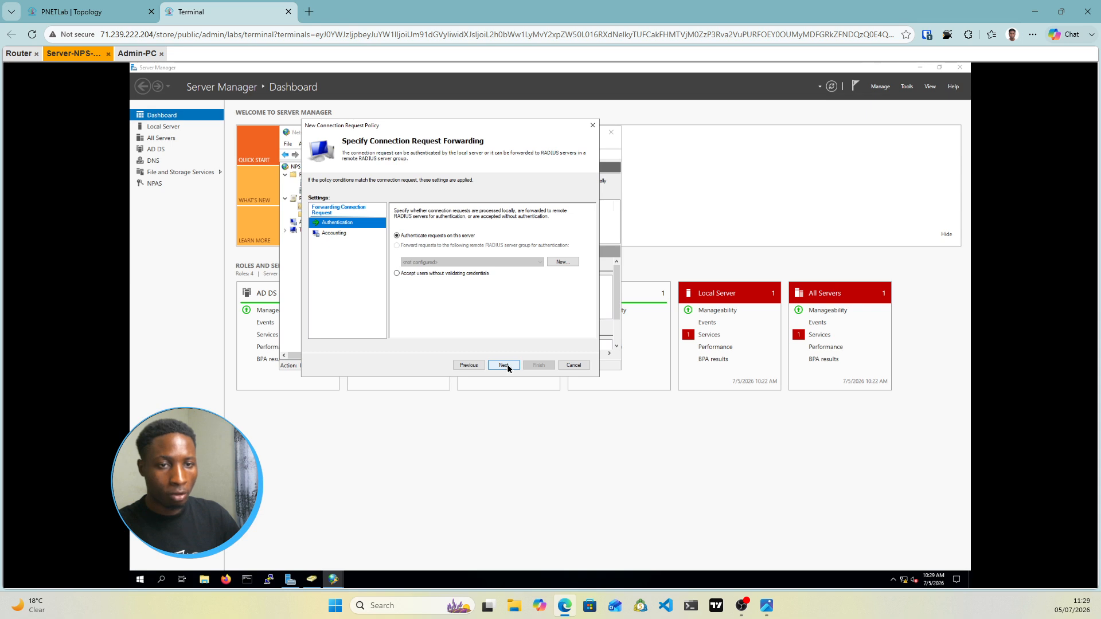
click(507, 366)
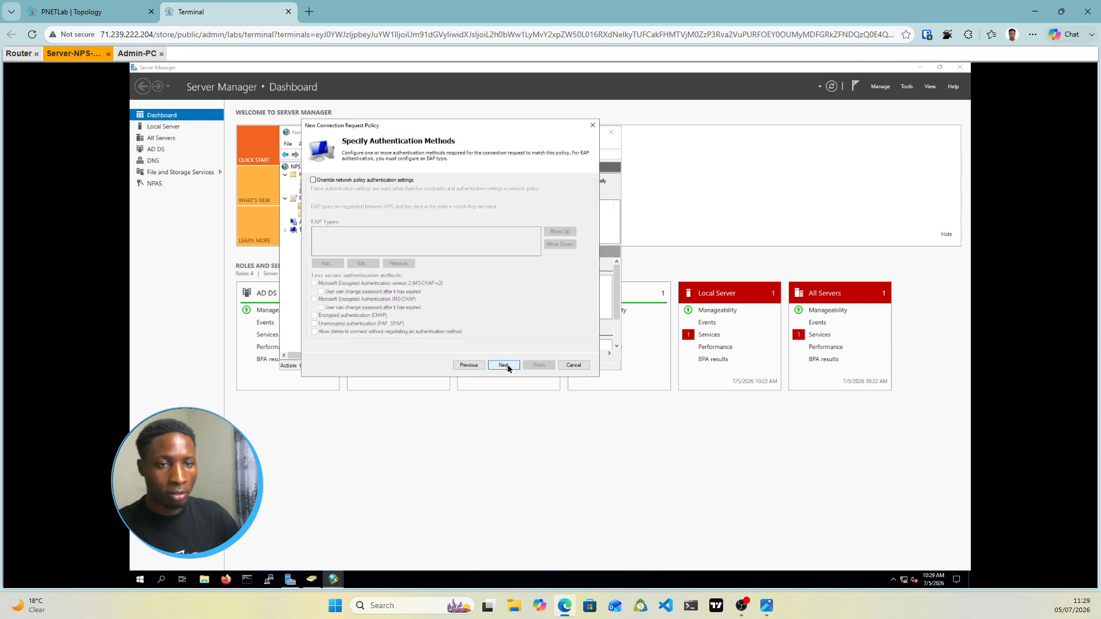
click(314, 180)
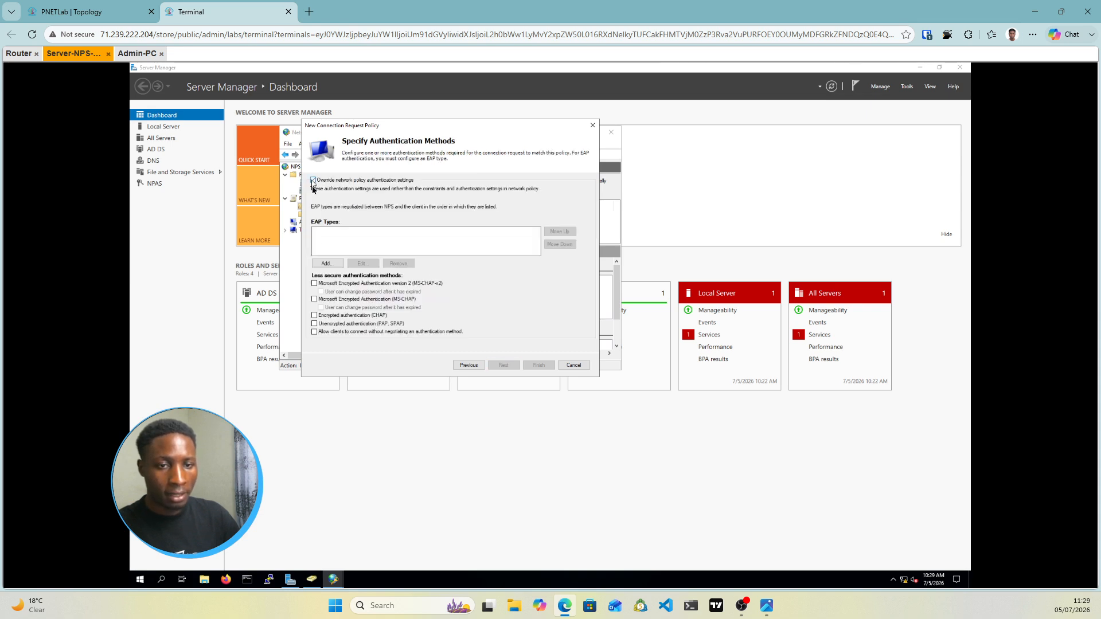
click(315, 325)
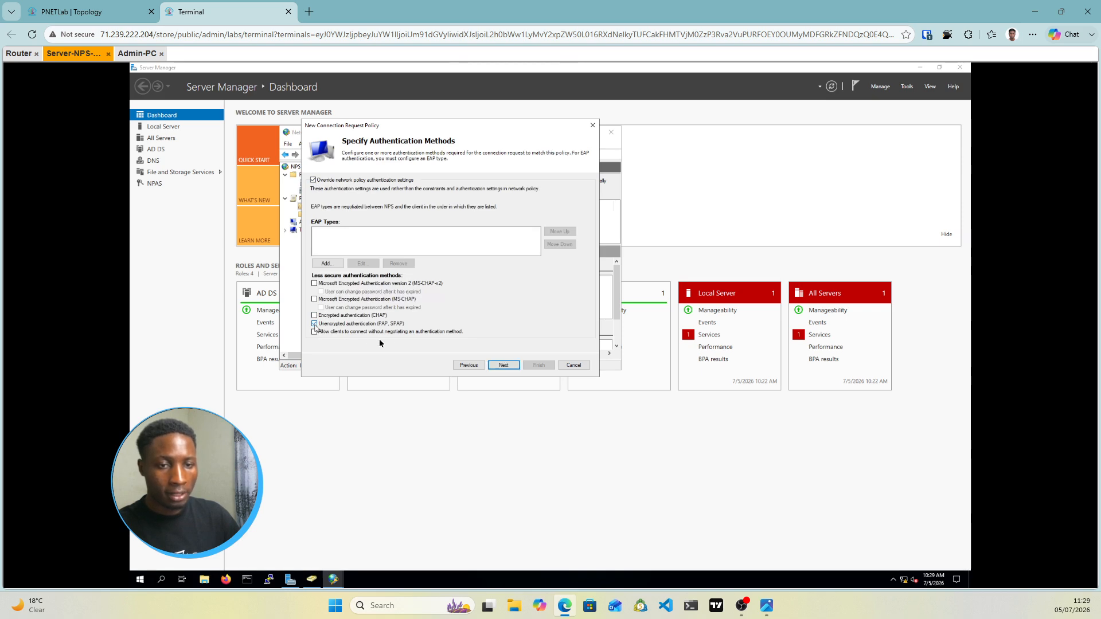
click(505, 366)
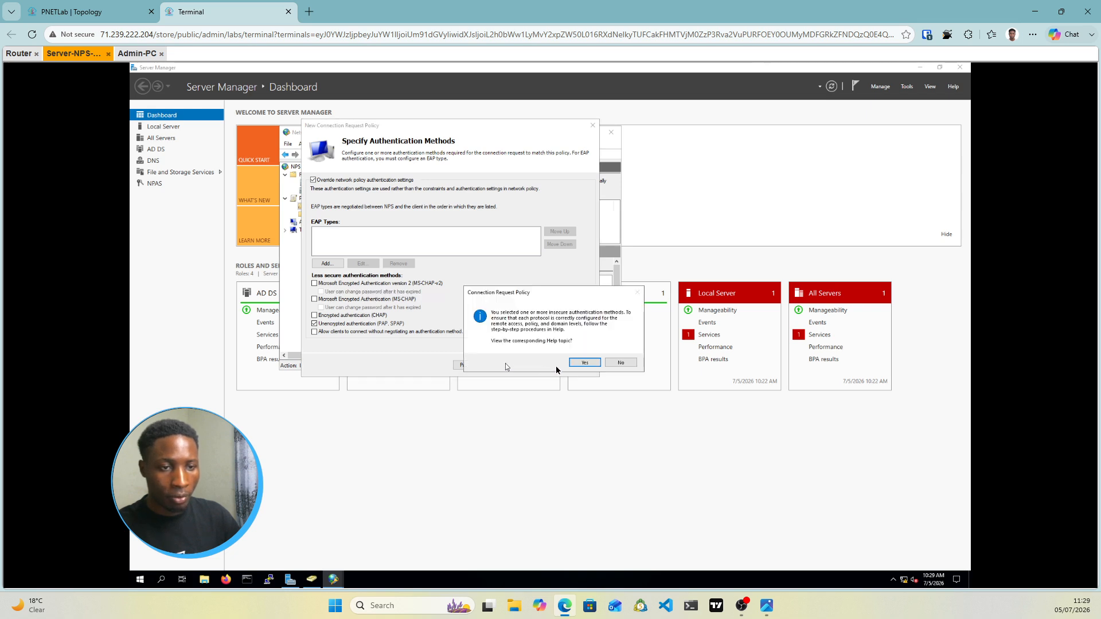
click(613, 365)
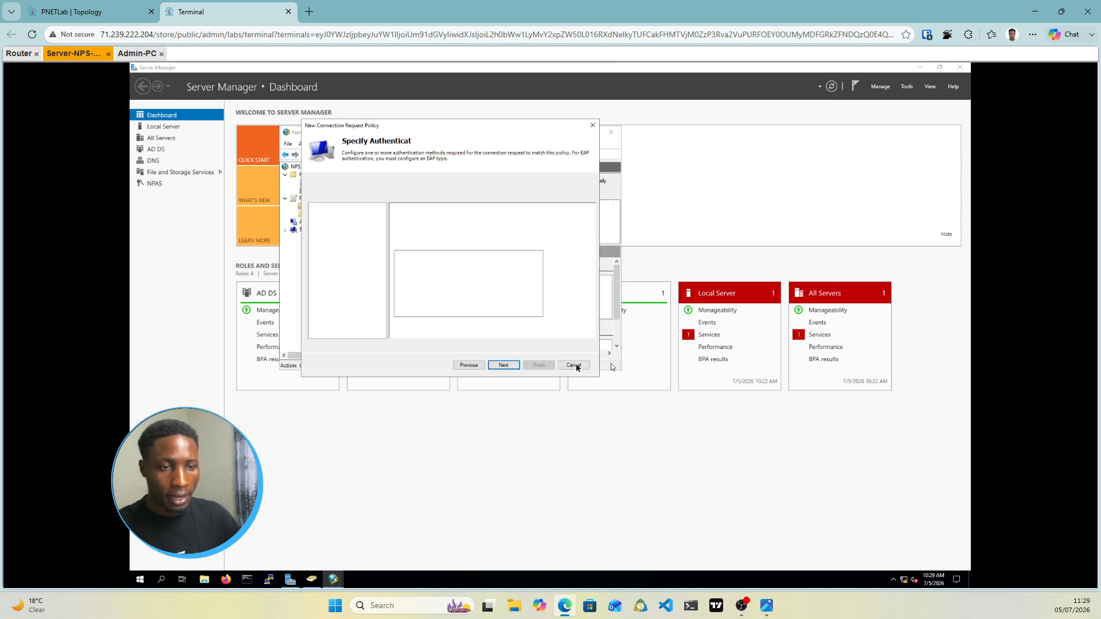
click(508, 366)
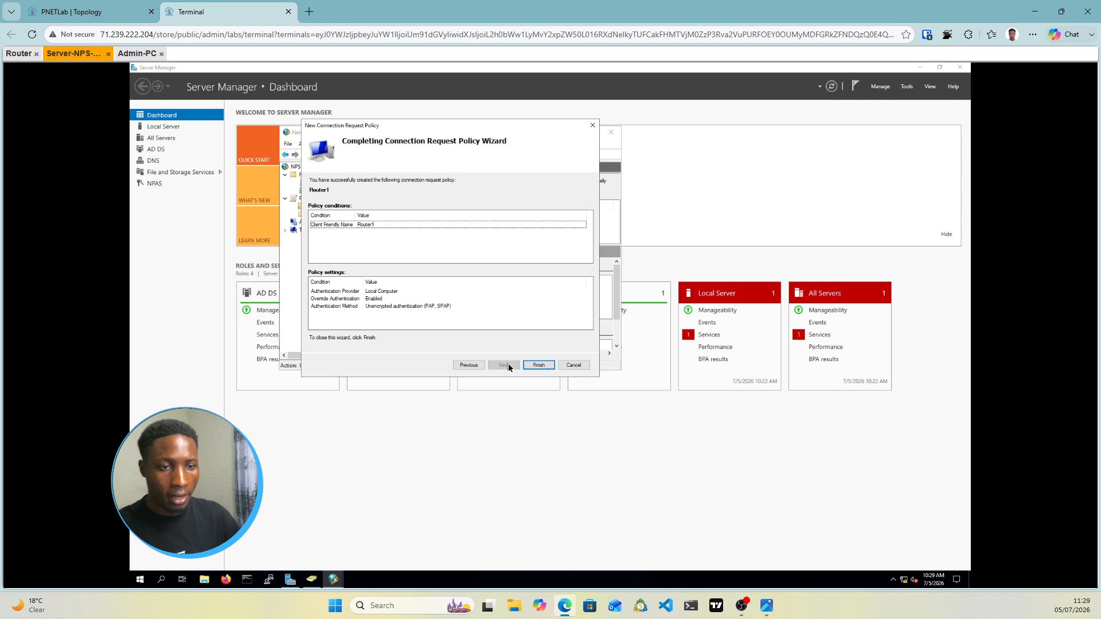
click(542, 366)
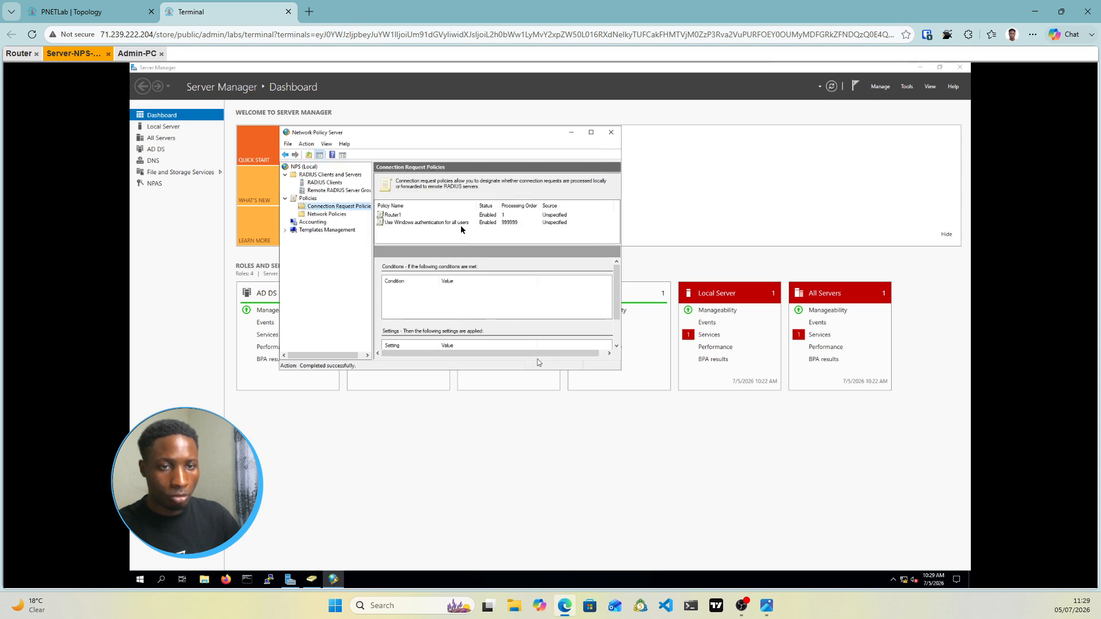
Review the Router1 request policy's condition, then switch to the Network Policies list
click(412, 216)
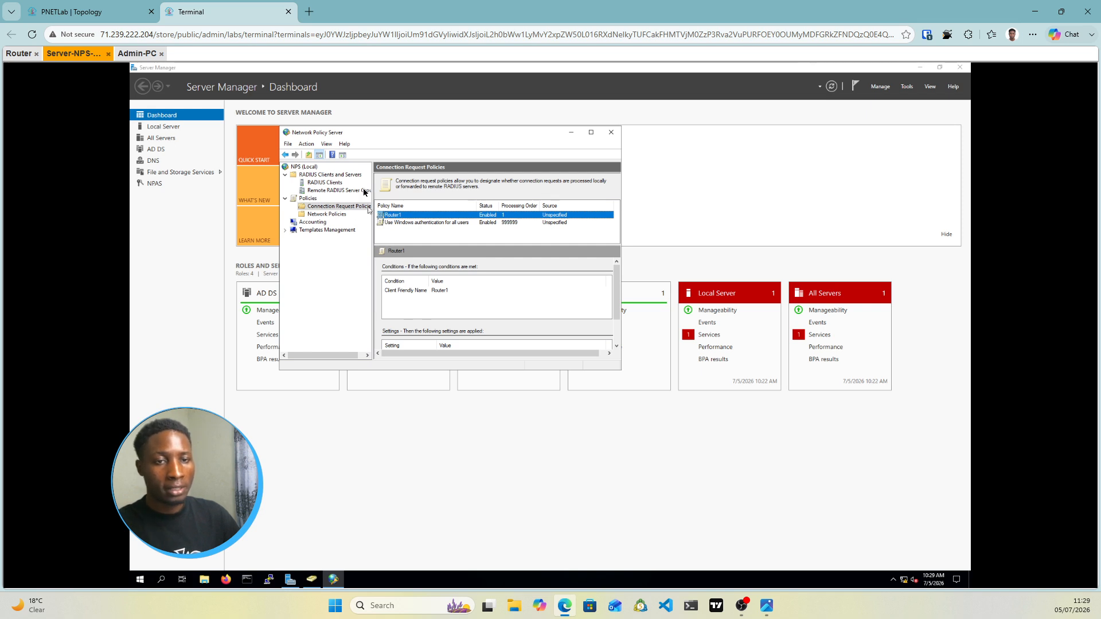
click(333, 215)
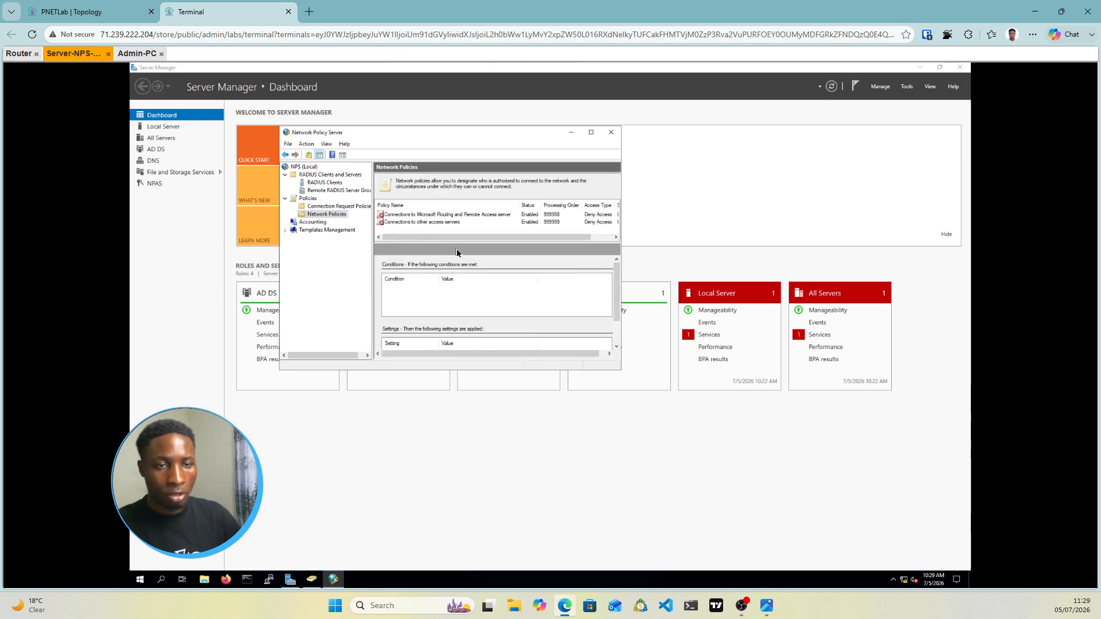
Start a new network policy named Router1 and advance to its conditions page
right_click(329, 215)
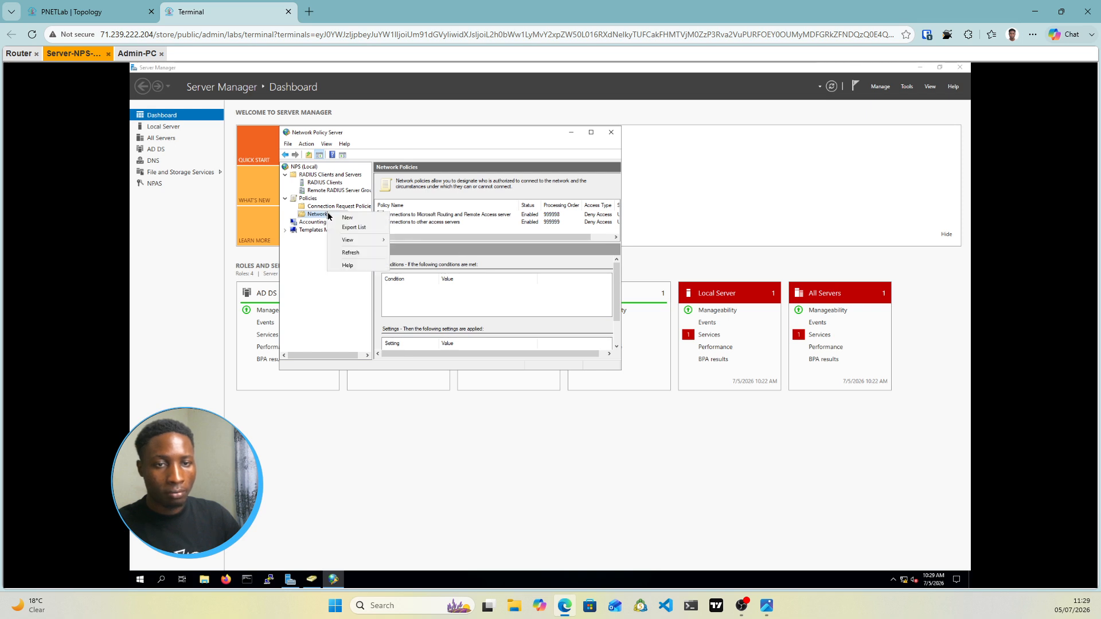
click(348, 218)
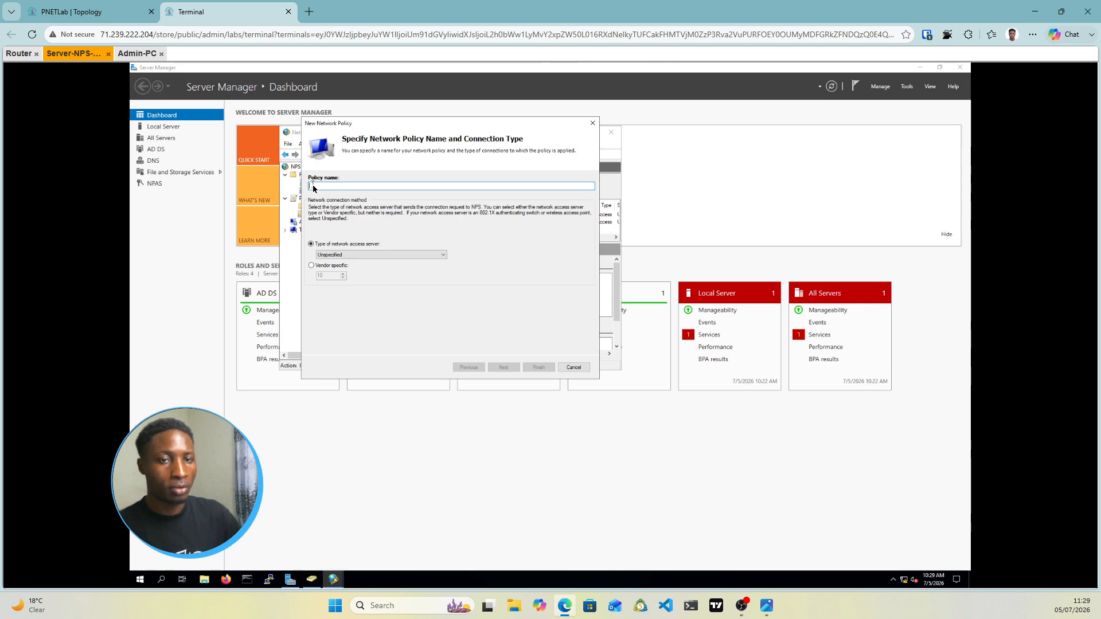
text(R)
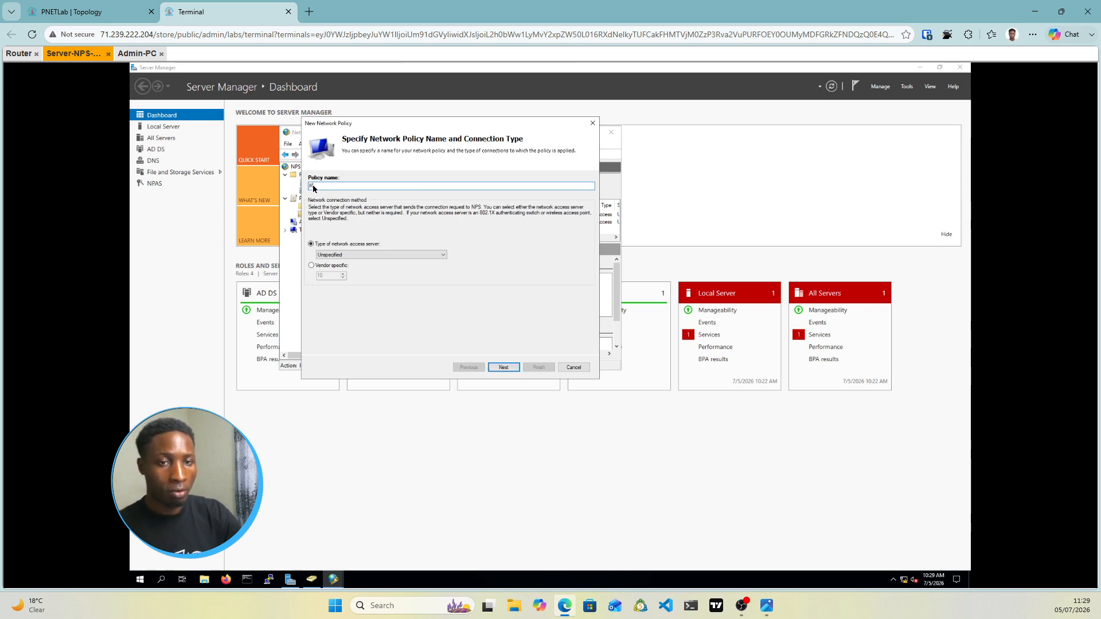
text(outer1)
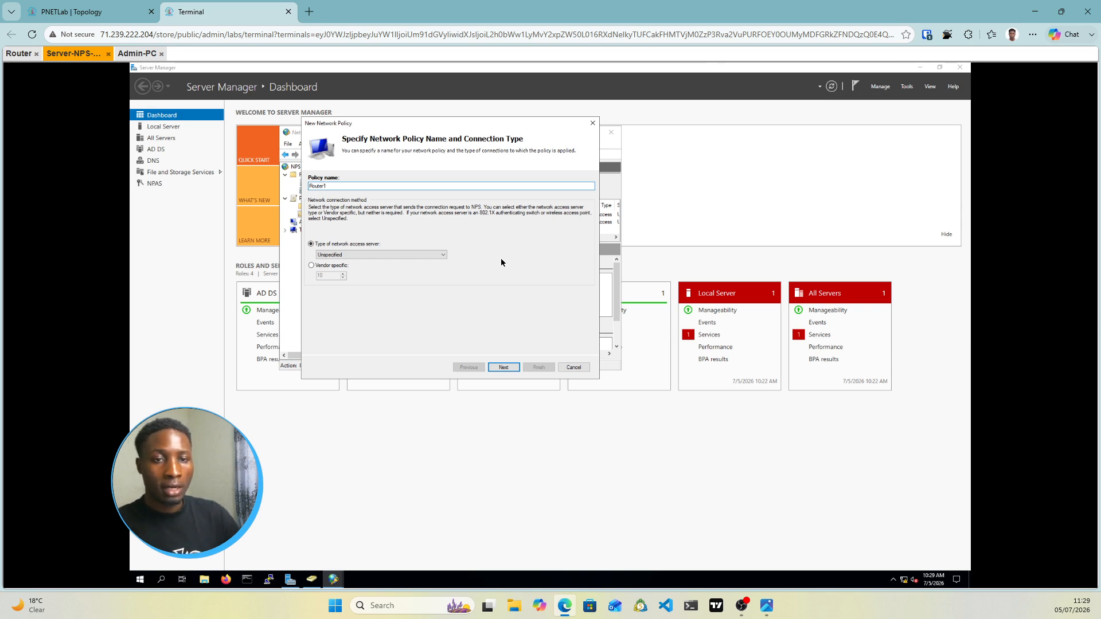
click(501, 367)
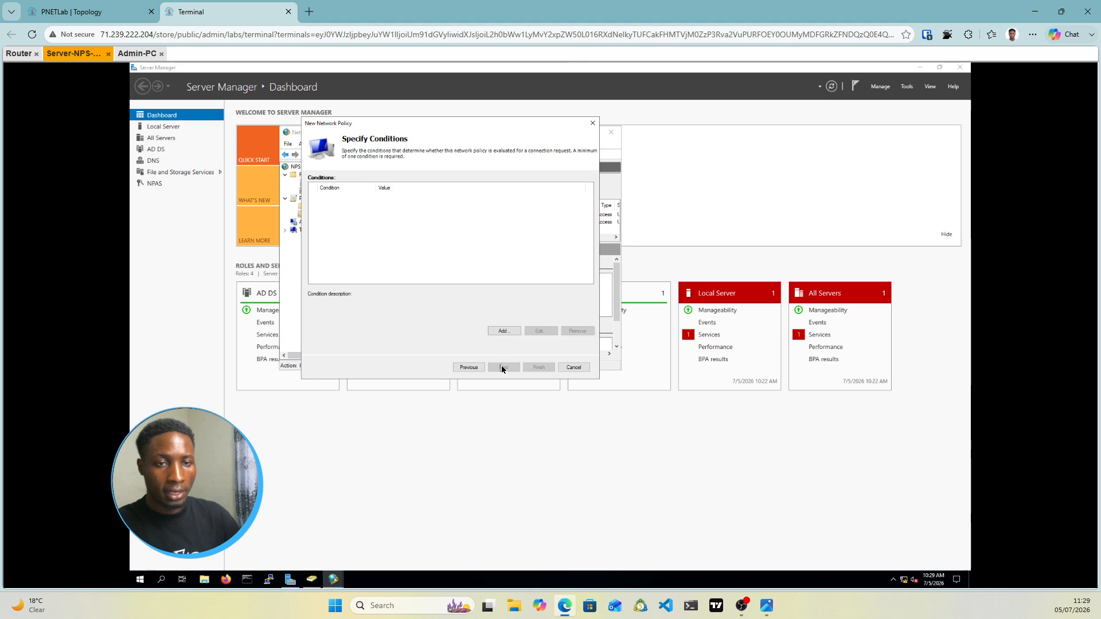
Add a User Groups condition for ATABS\IT and continue to the access permission page
click(503, 331)
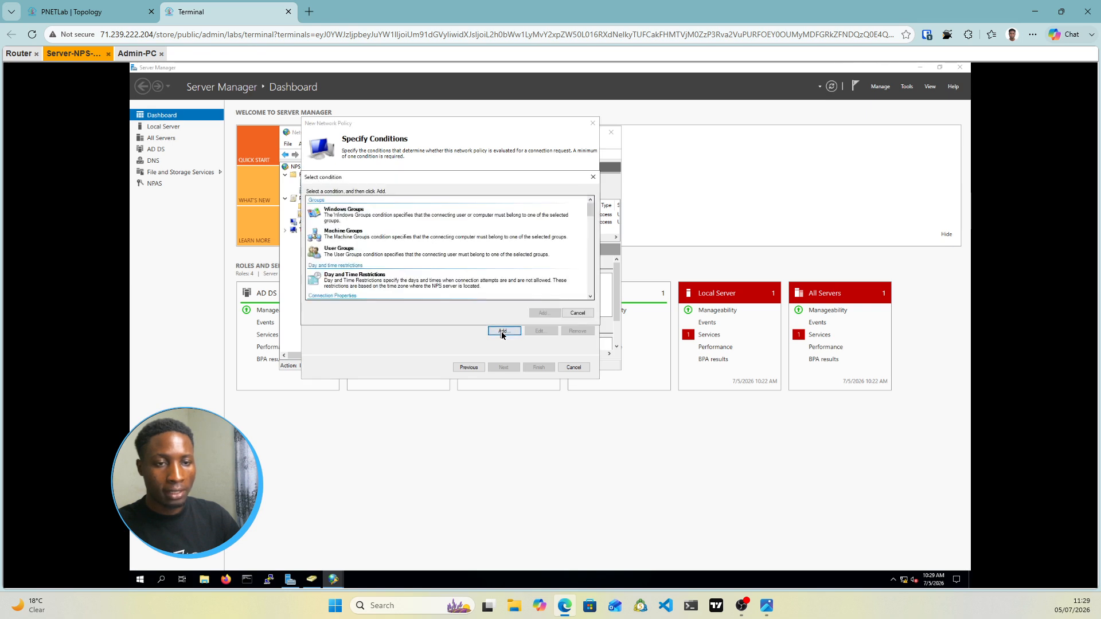
click(333, 255)
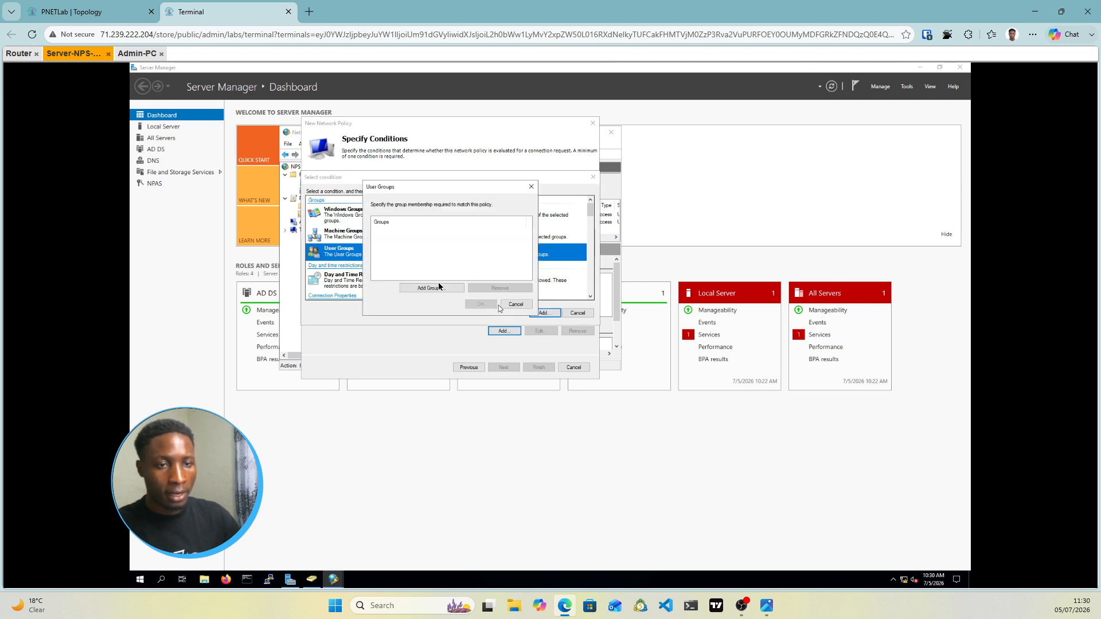
click(432, 288)
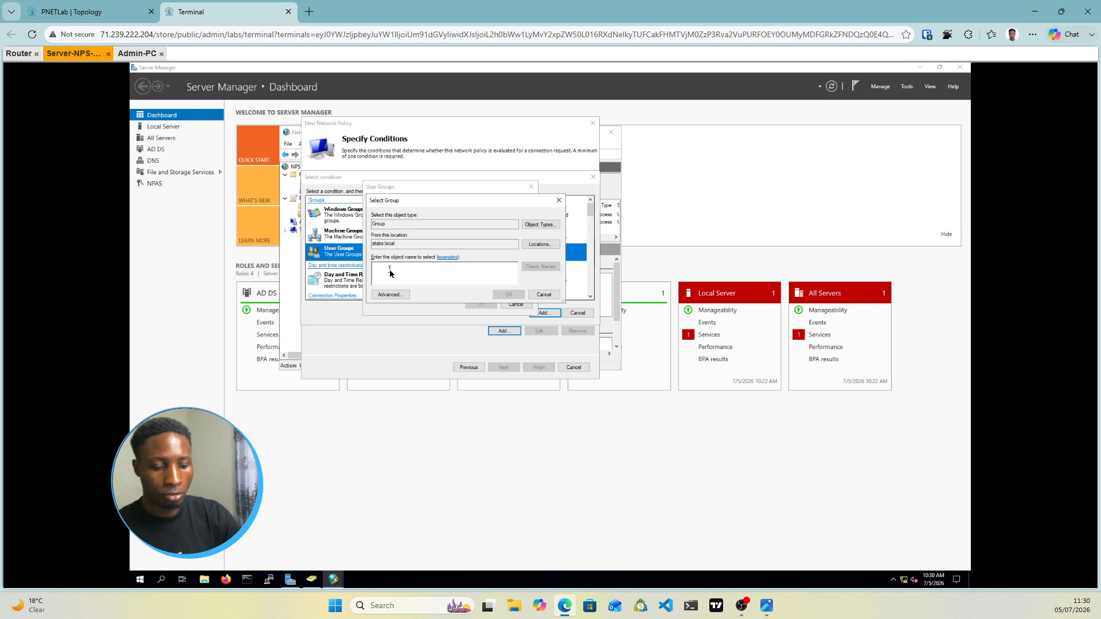
text(I)
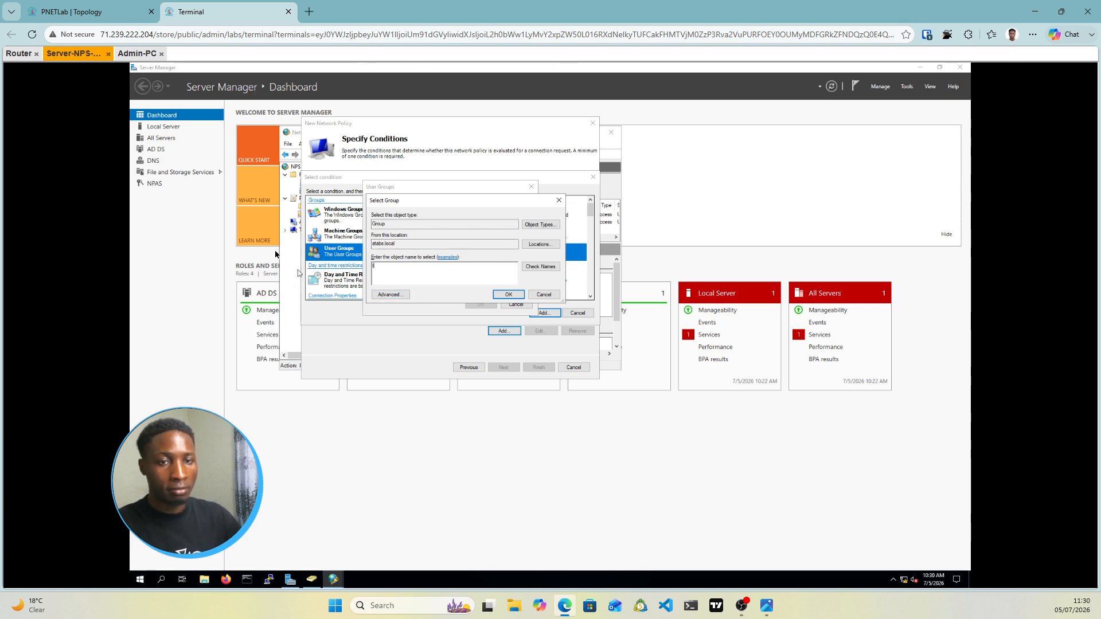
click(535, 267)
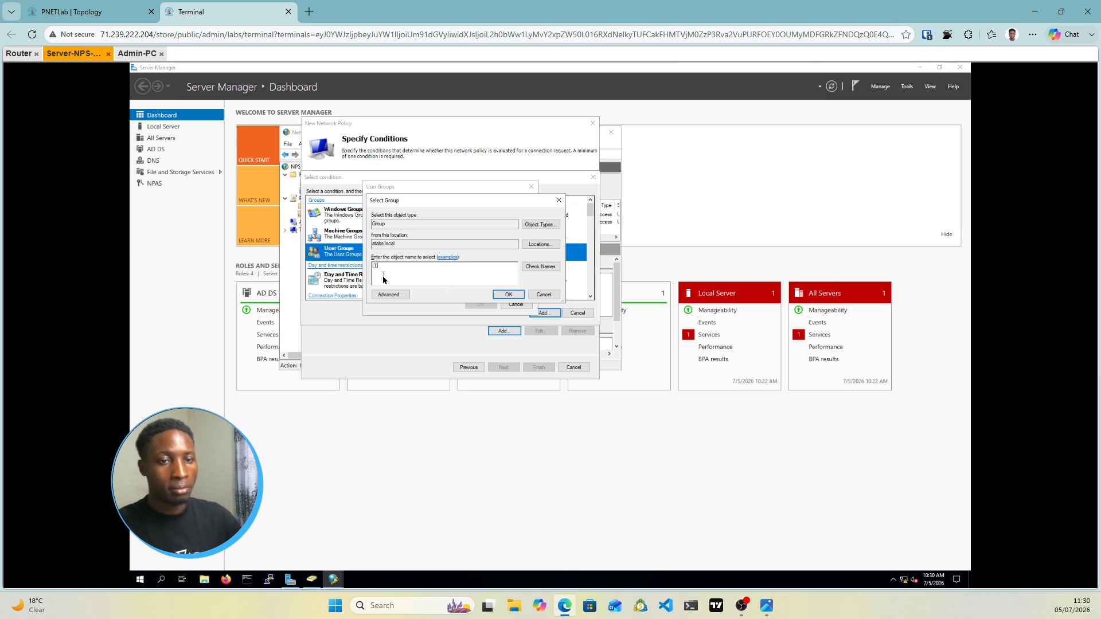
click(509, 295)
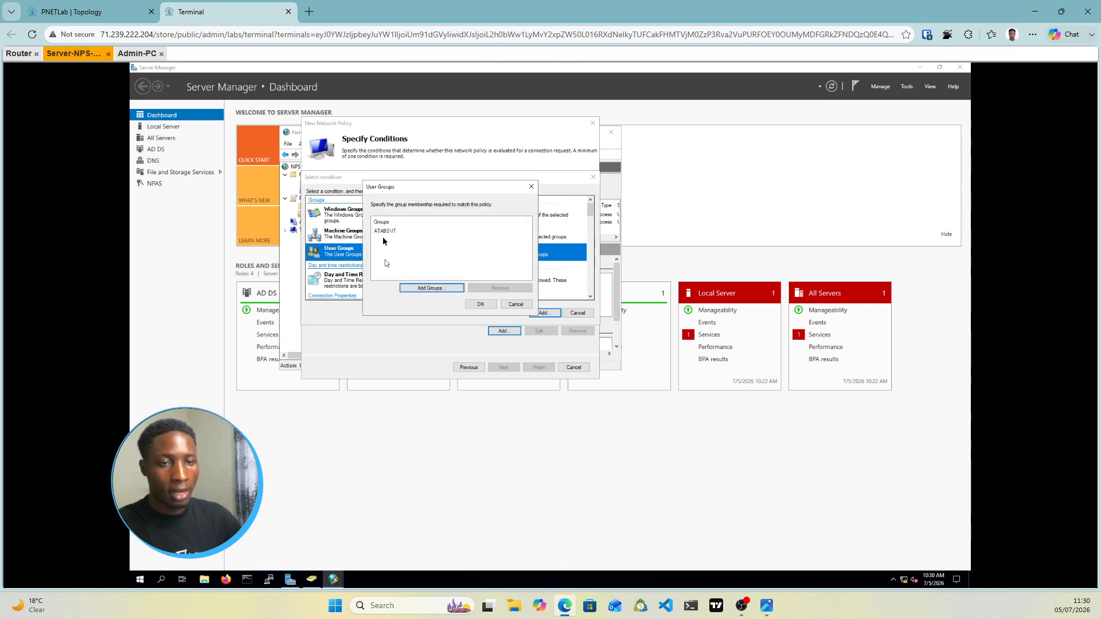
click(481, 304)
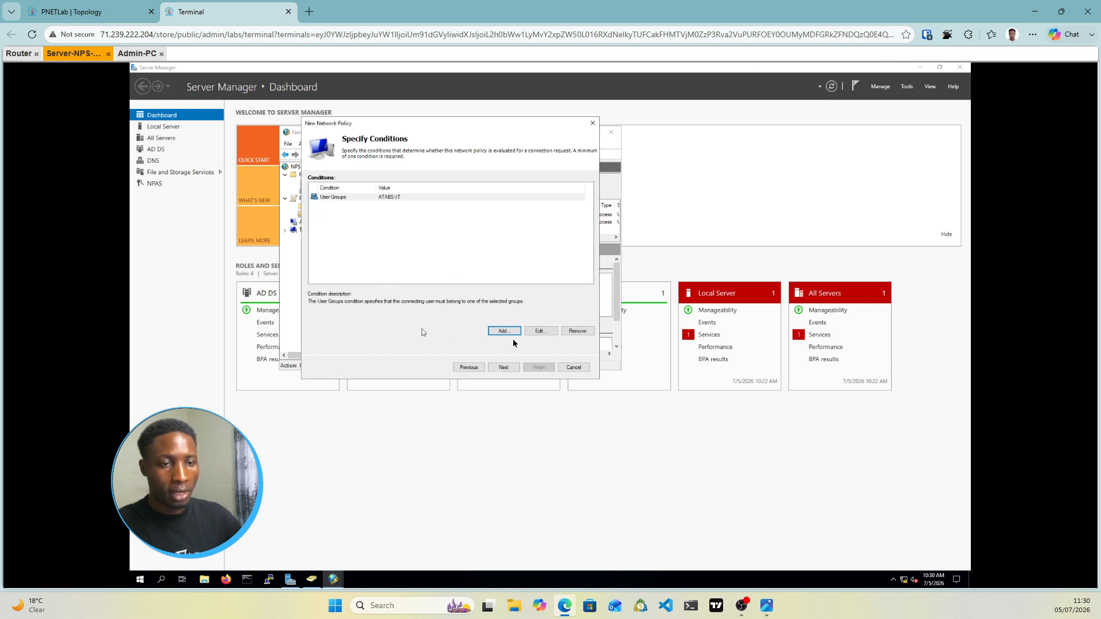
click(509, 371)
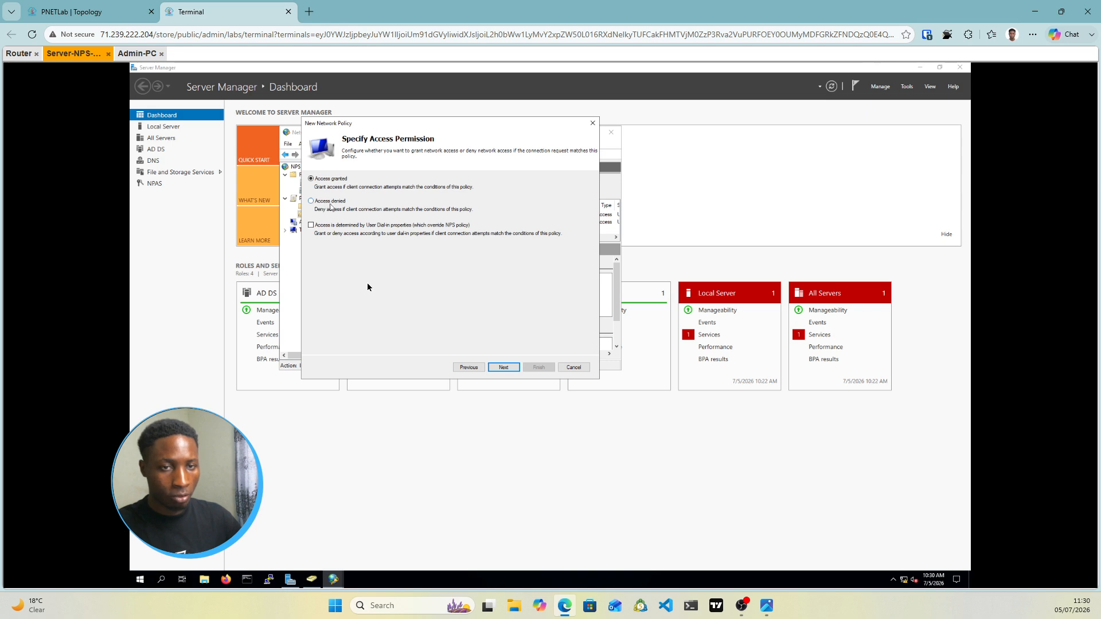
Keep Access granted, add Unencrypted authentication (PAP, SPAP), and decline the help prompt
click(505, 369)
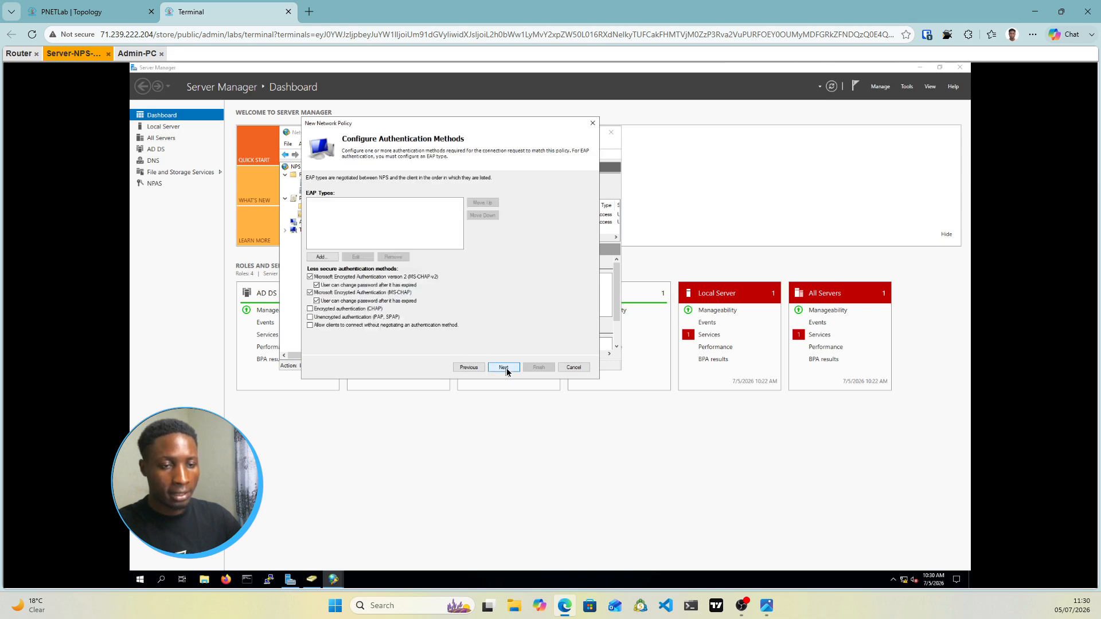
click(310, 317)
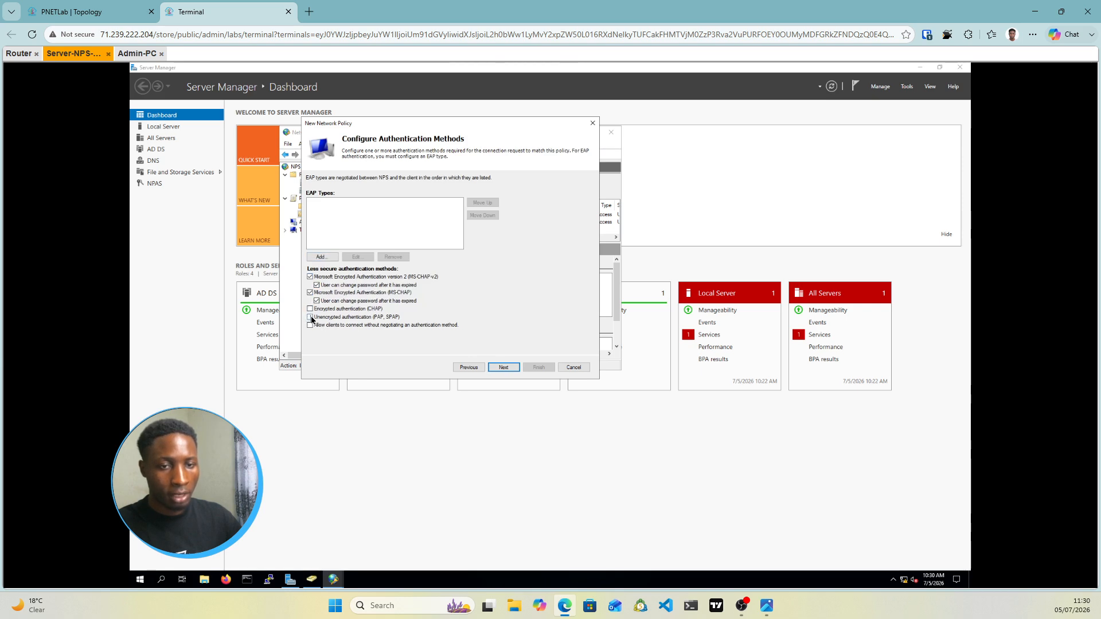
click(505, 367)
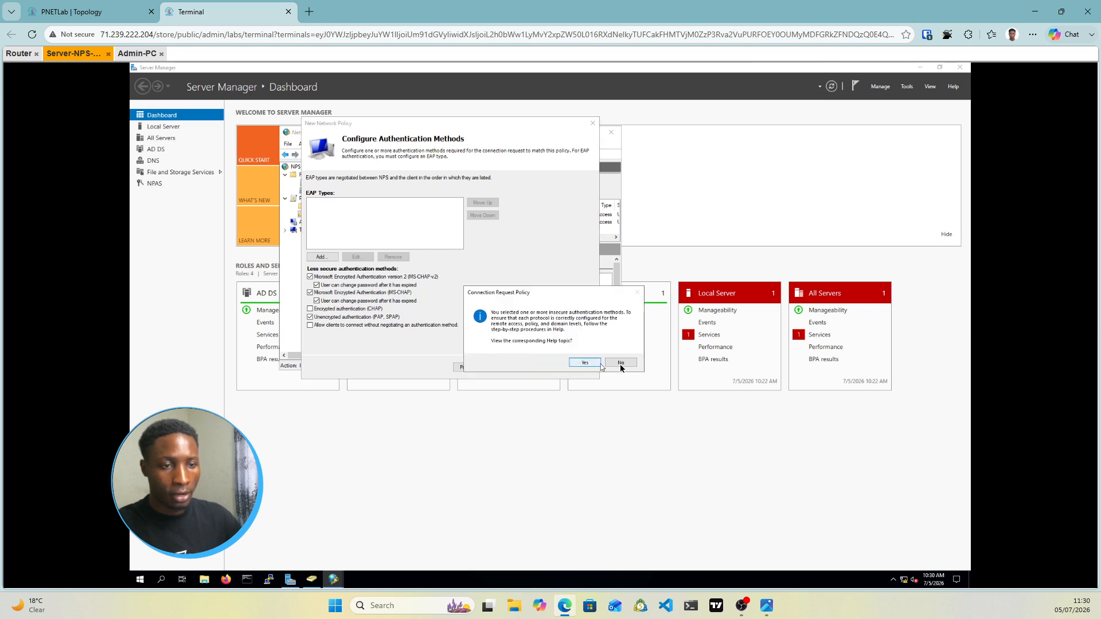
click(621, 364)
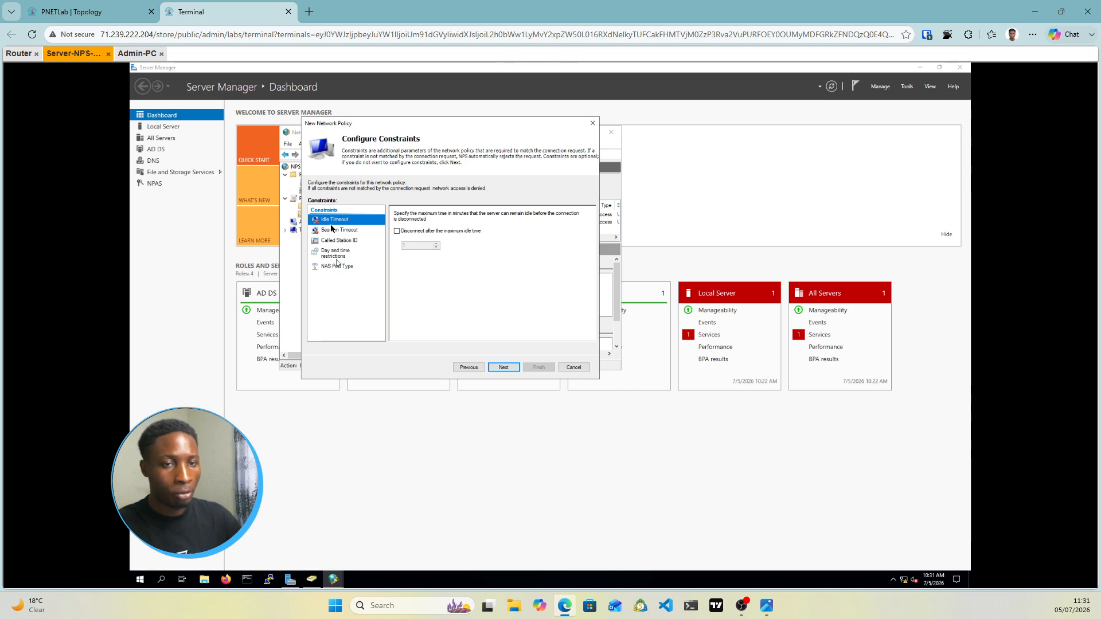
Skip the constraints and remove the Framed-Protocol attribute from the policy settings
click(503, 368)
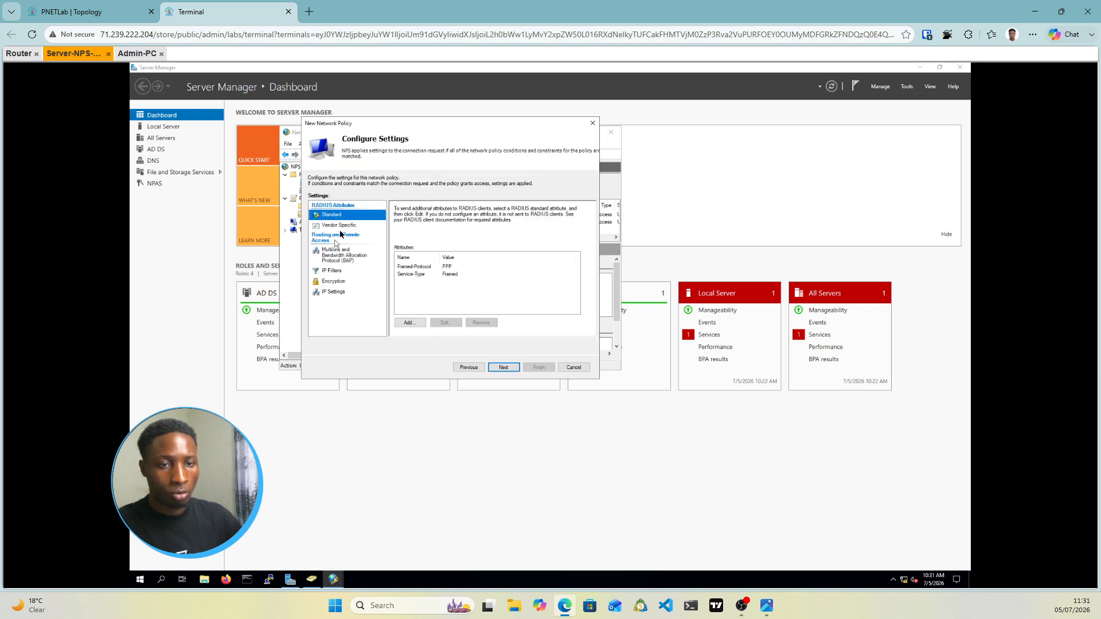
click(406, 267)
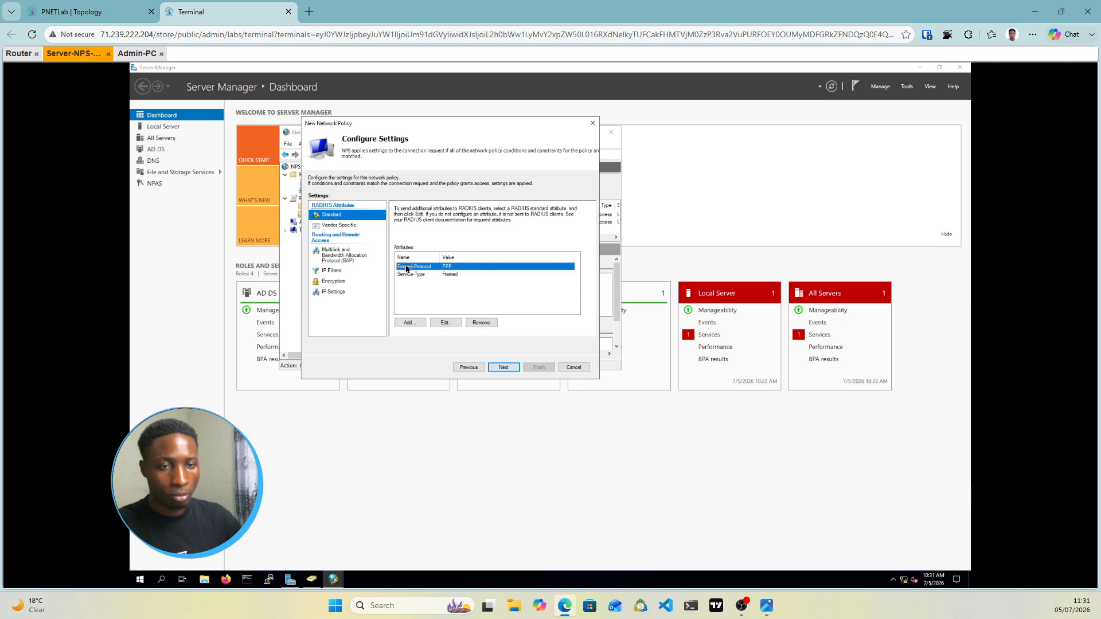
click(471, 324)
click(413, 268)
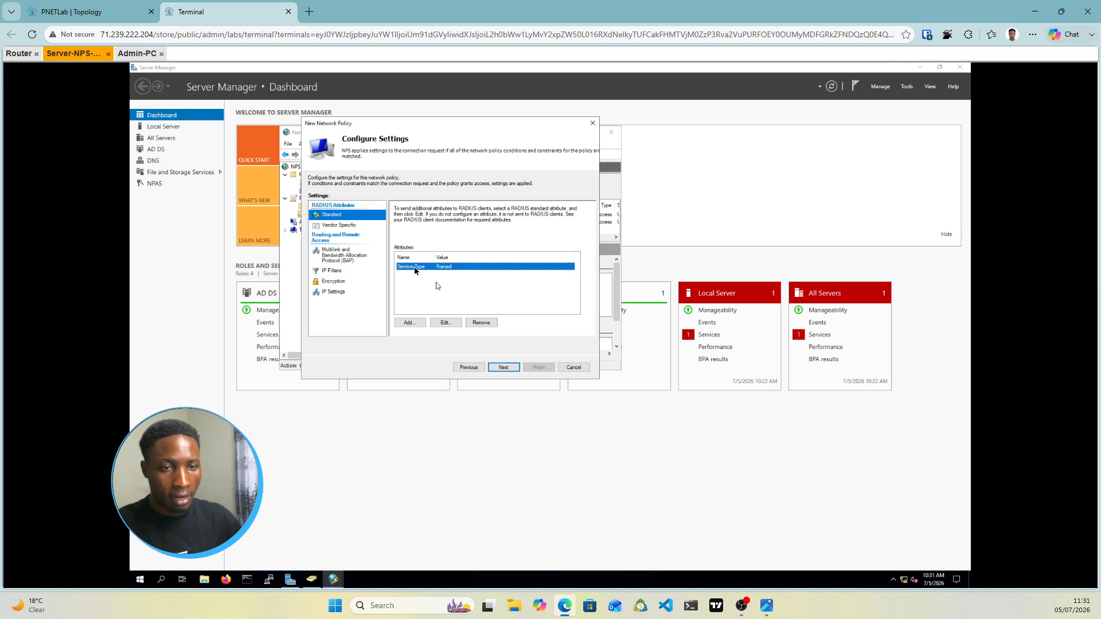
Change the Service-Type attribute from Framed to Others > Login
click(446, 323)
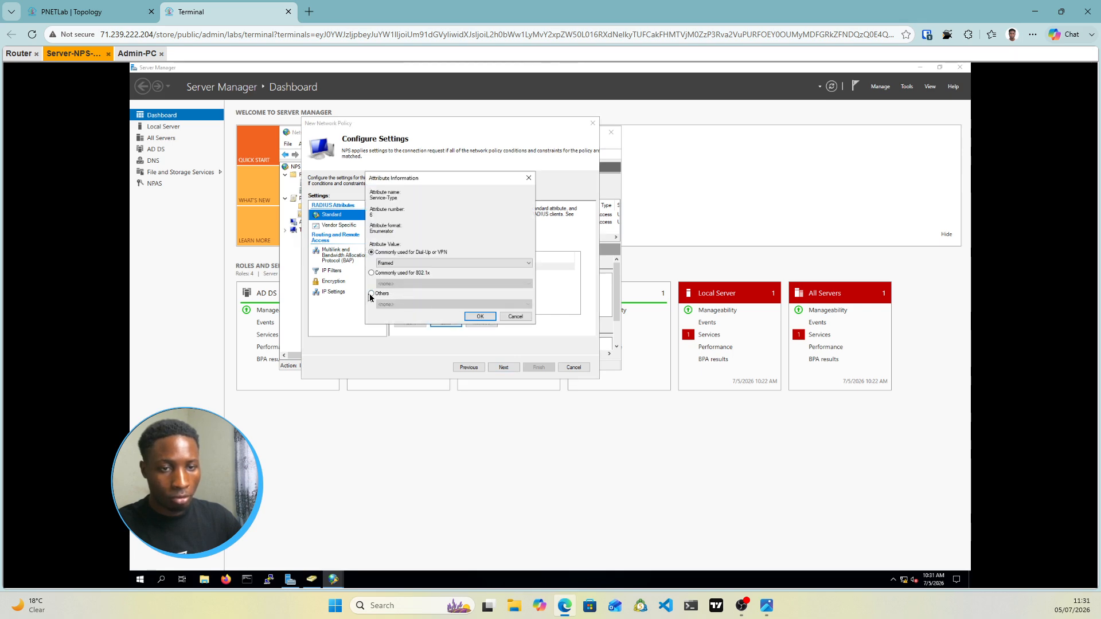
click(372, 294)
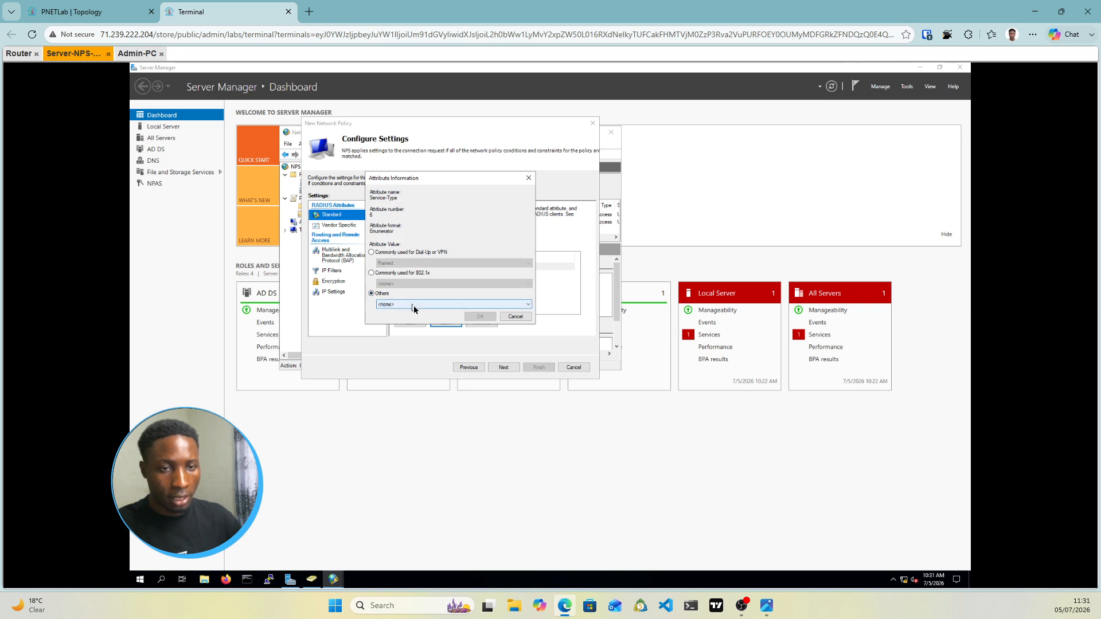
click(414, 305)
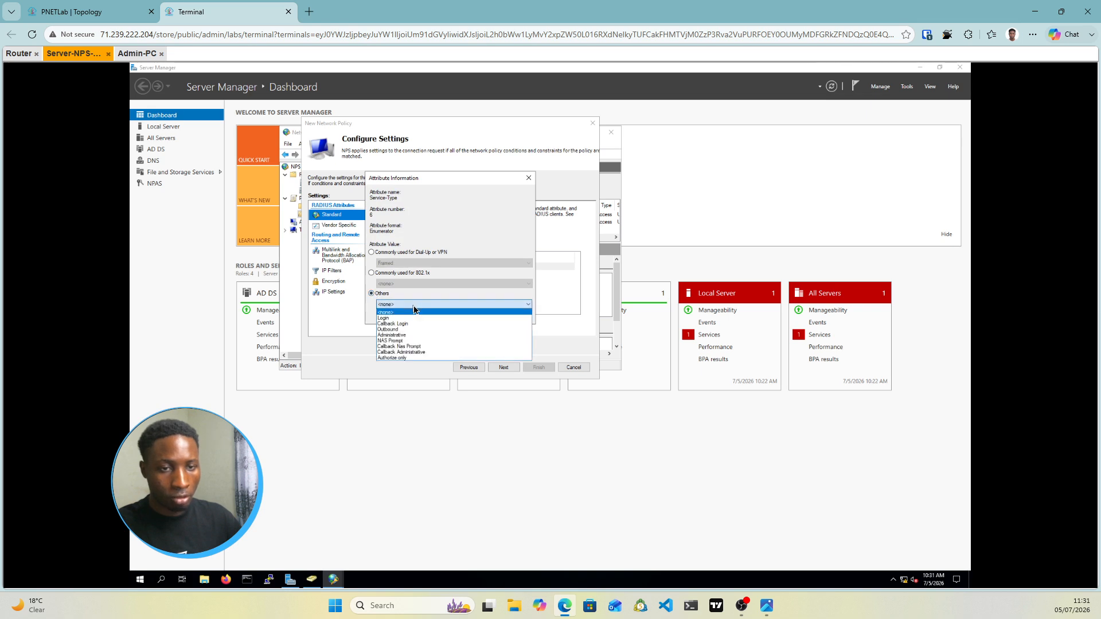
click(388, 318)
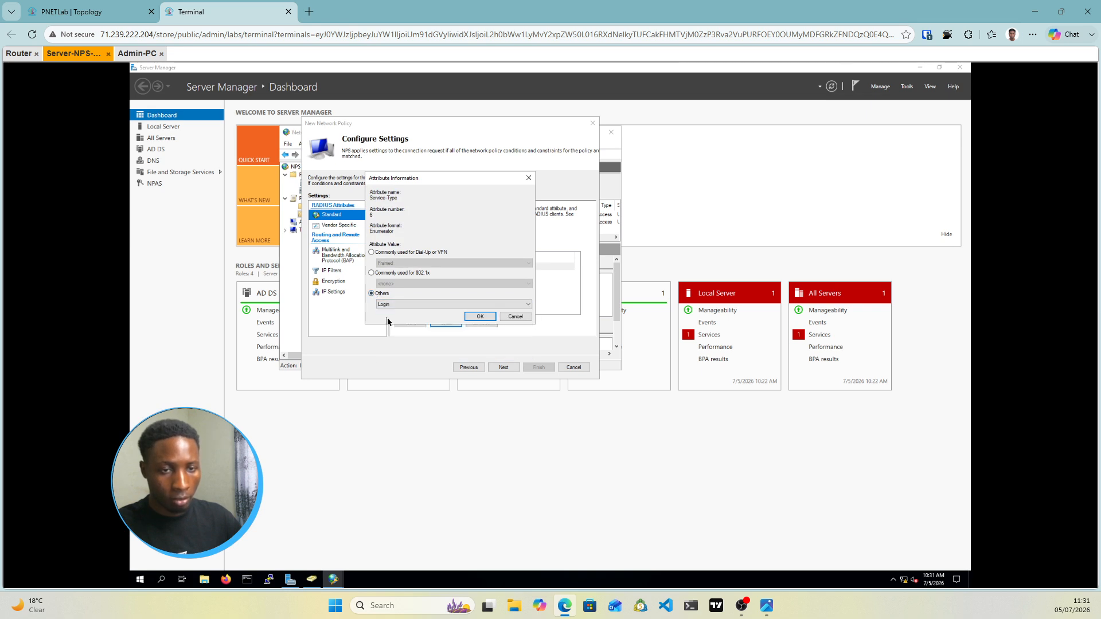
click(478, 319)
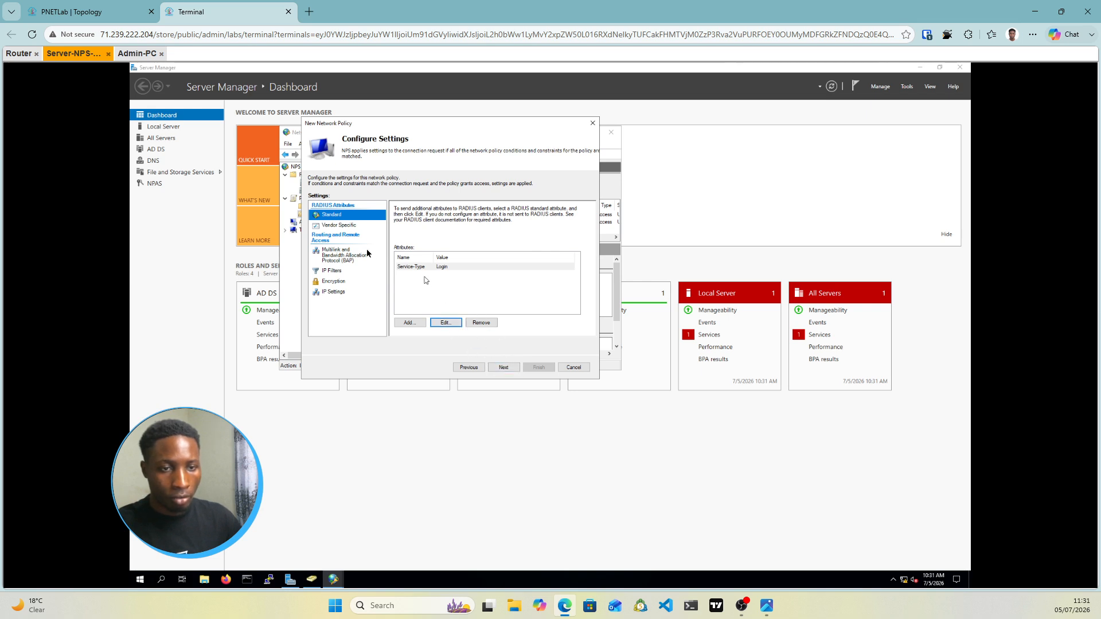
click(355, 227)
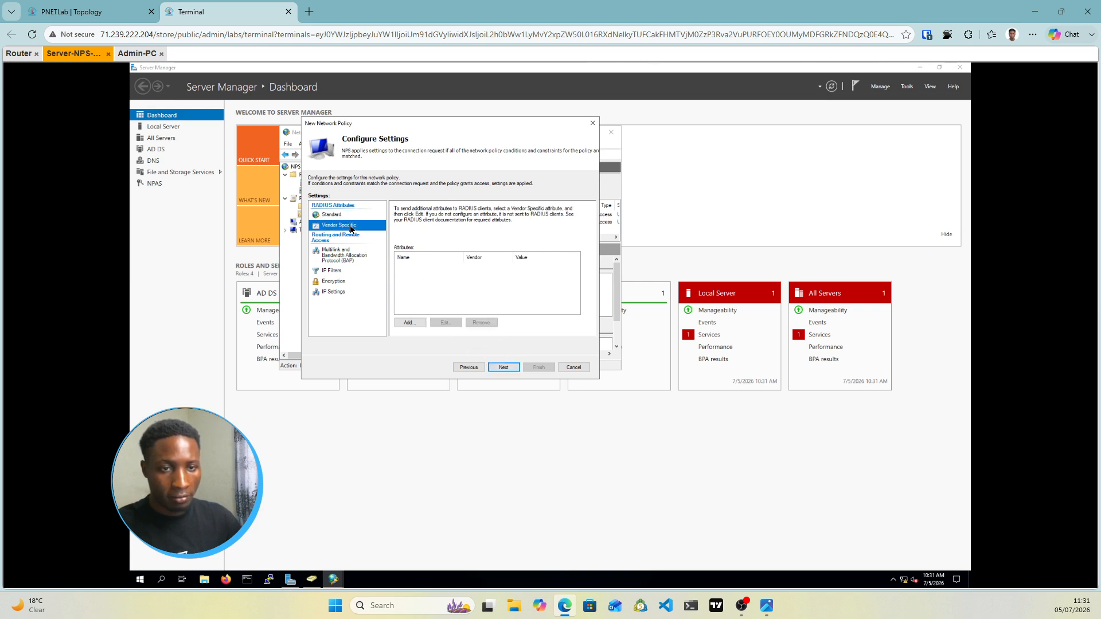
Add a Cisco vendor attribute Cisco-AV-Pair with the value shell:priv-lvl=15
click(417, 325)
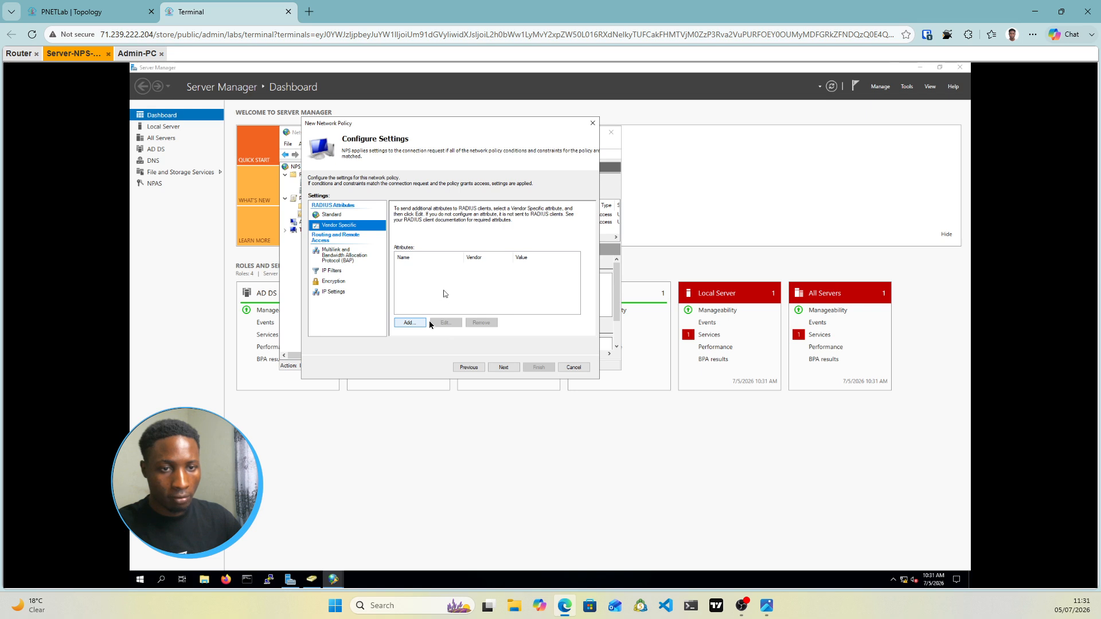
click(412, 323)
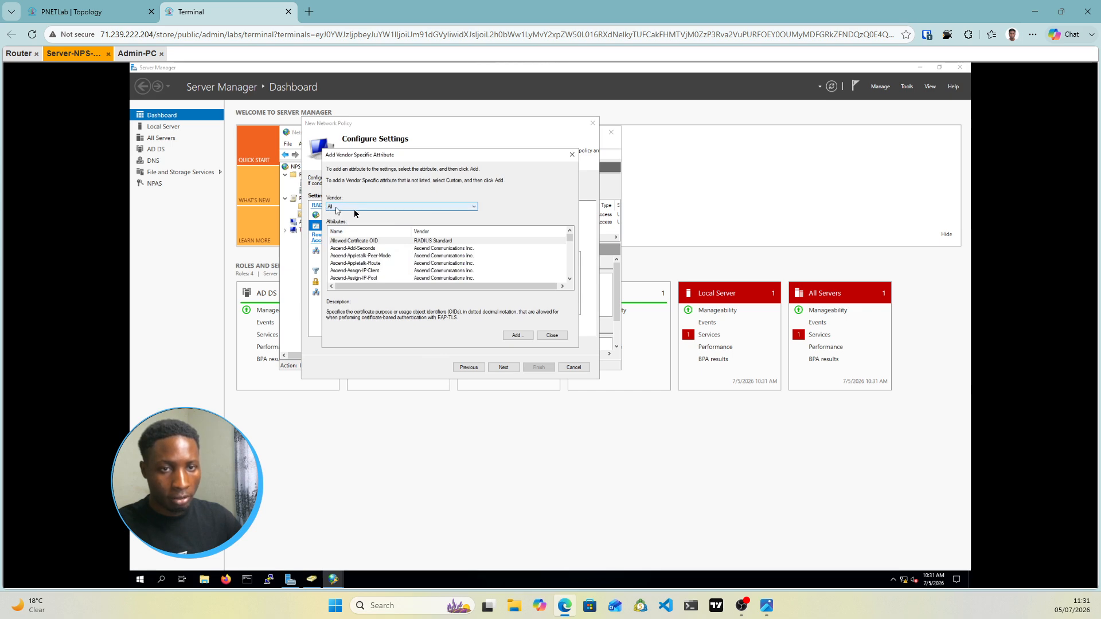
click(376, 208)
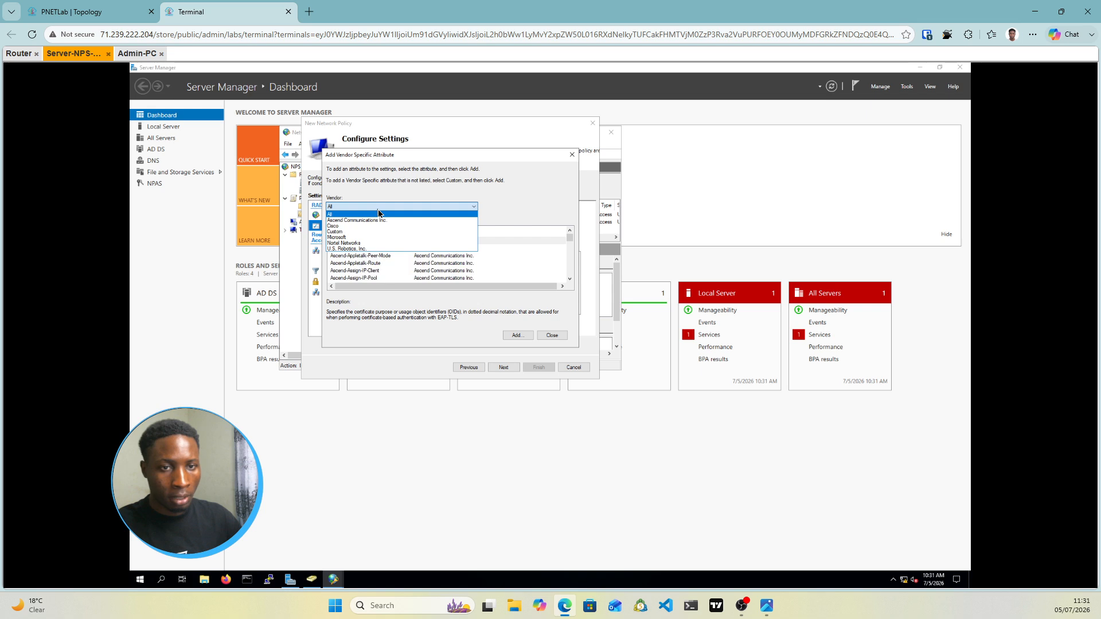
click(350, 226)
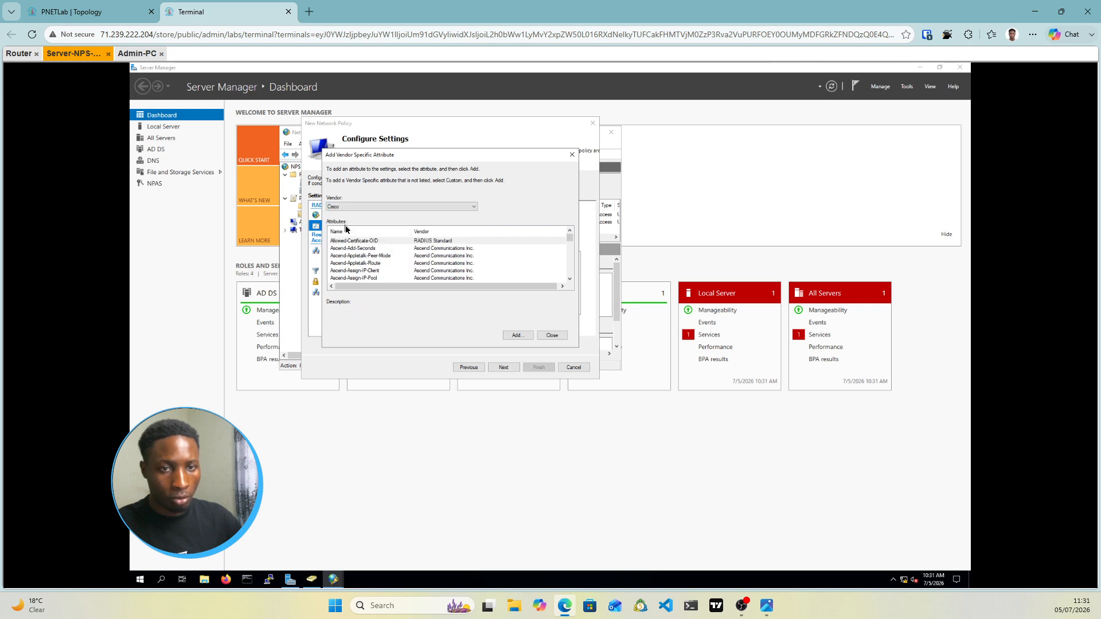
click(344, 241)
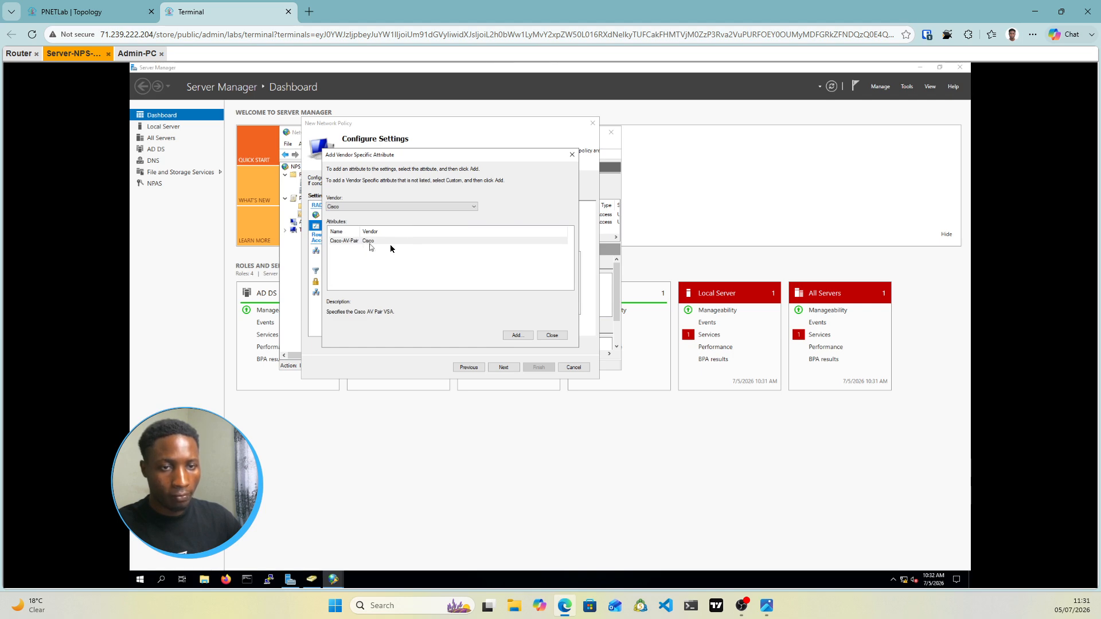
click(516, 335)
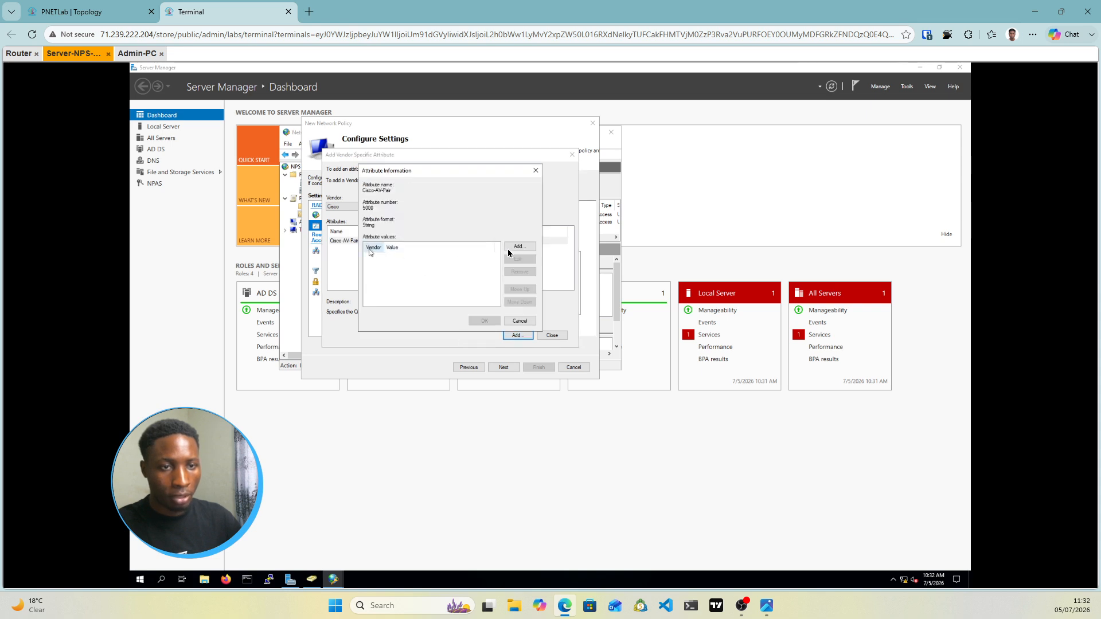
click(518, 248)
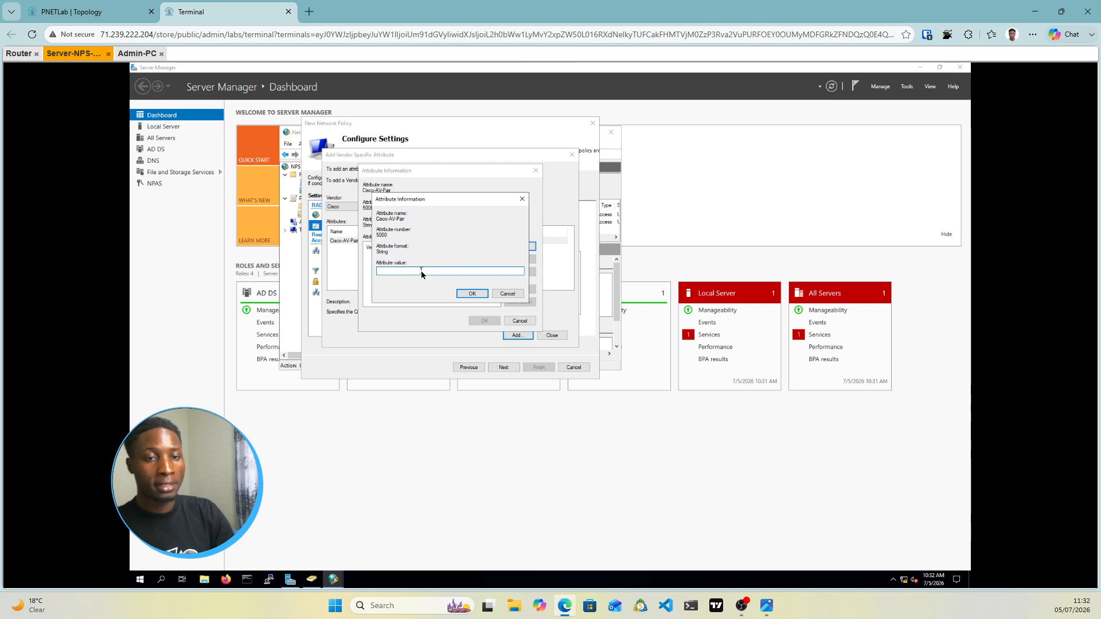
text(shel)
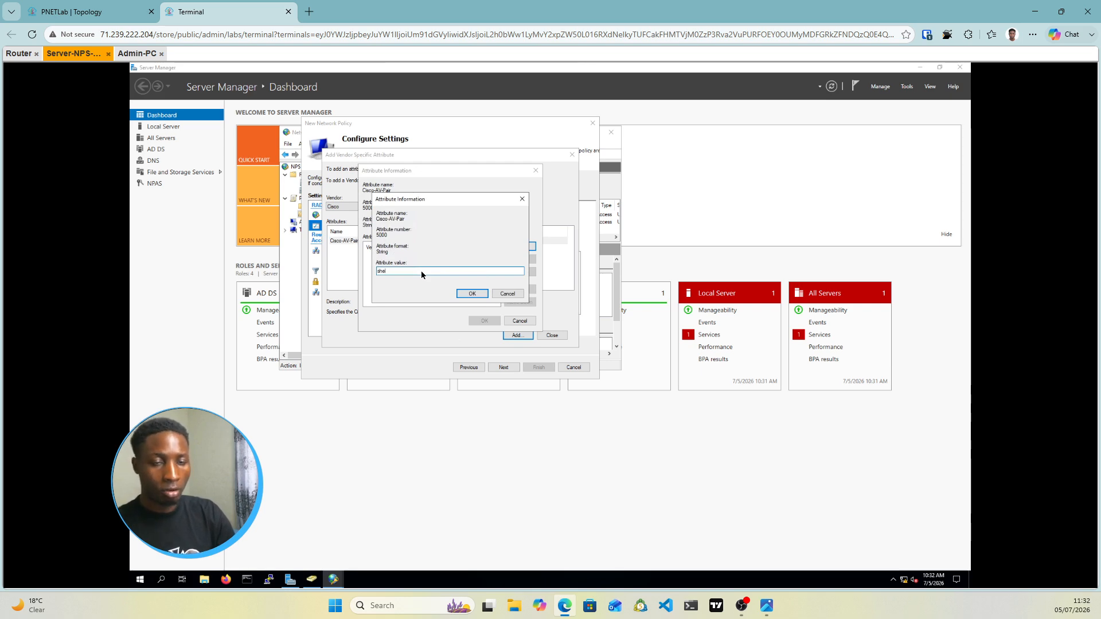
text(l:priv-lvl=1)
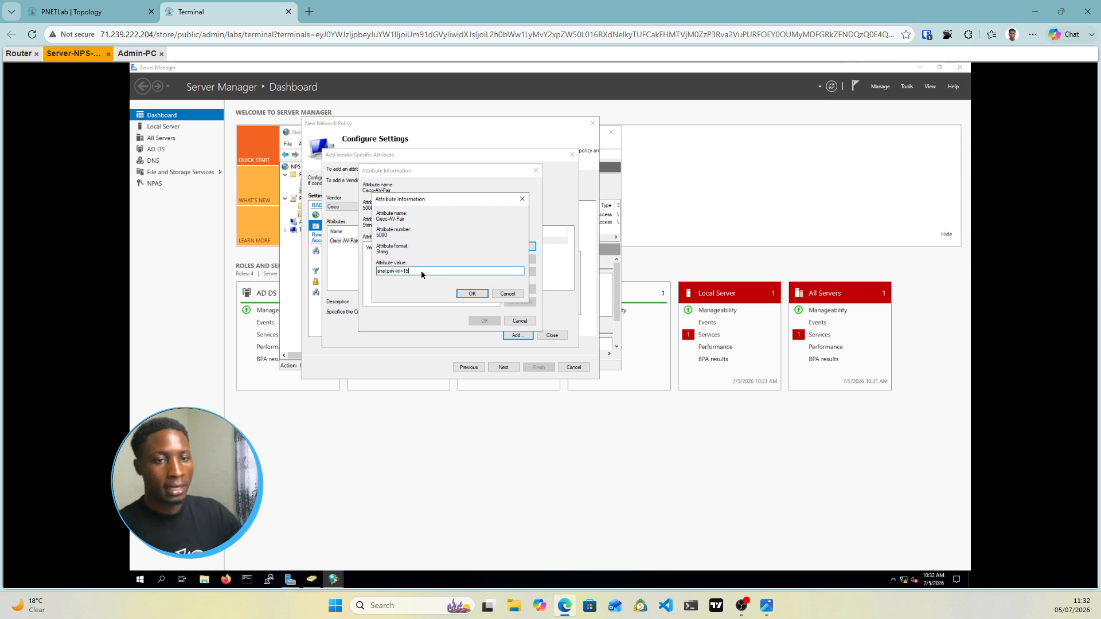
text(5)
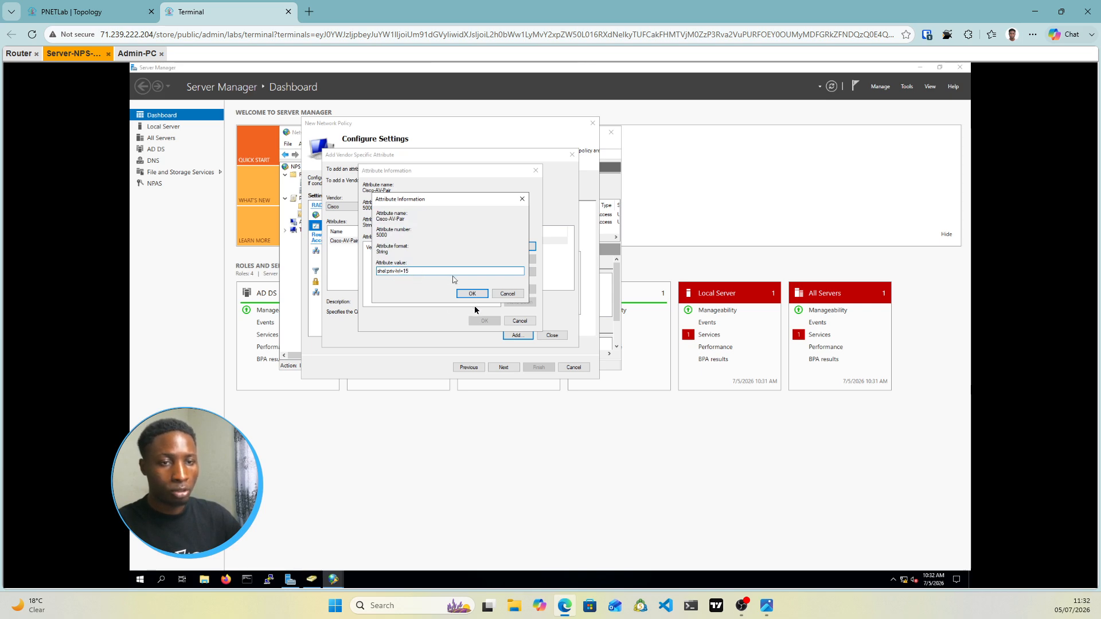
click(472, 294)
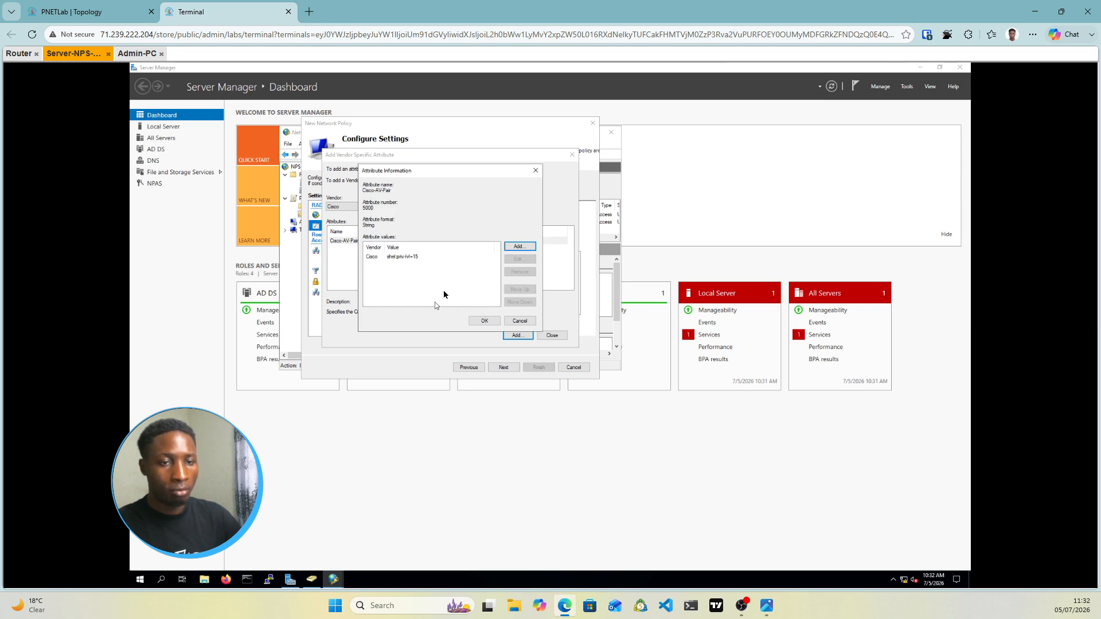
click(485, 320)
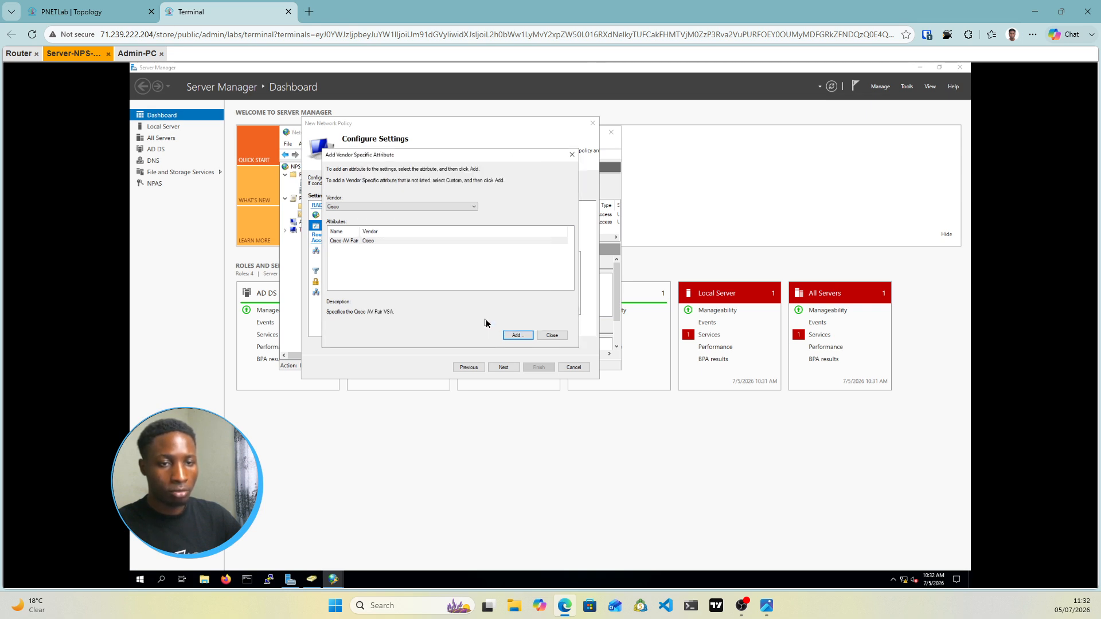
click(551, 336)
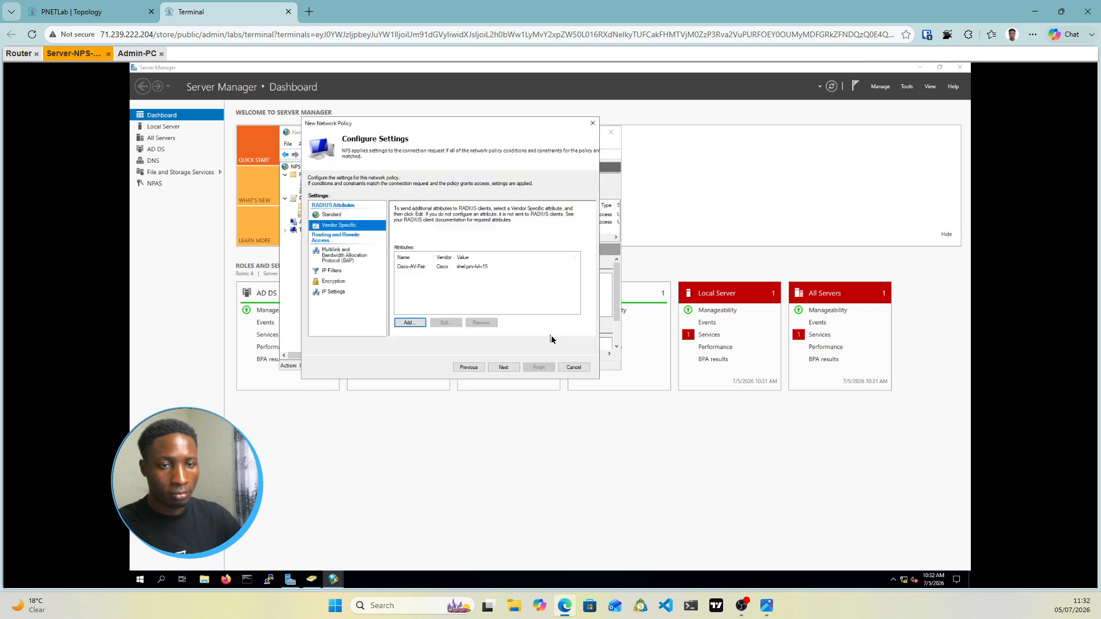
Fix the misspelled 'shell' in the Cisco-AV-Pair value and advance to the policy summary
click(477, 268)
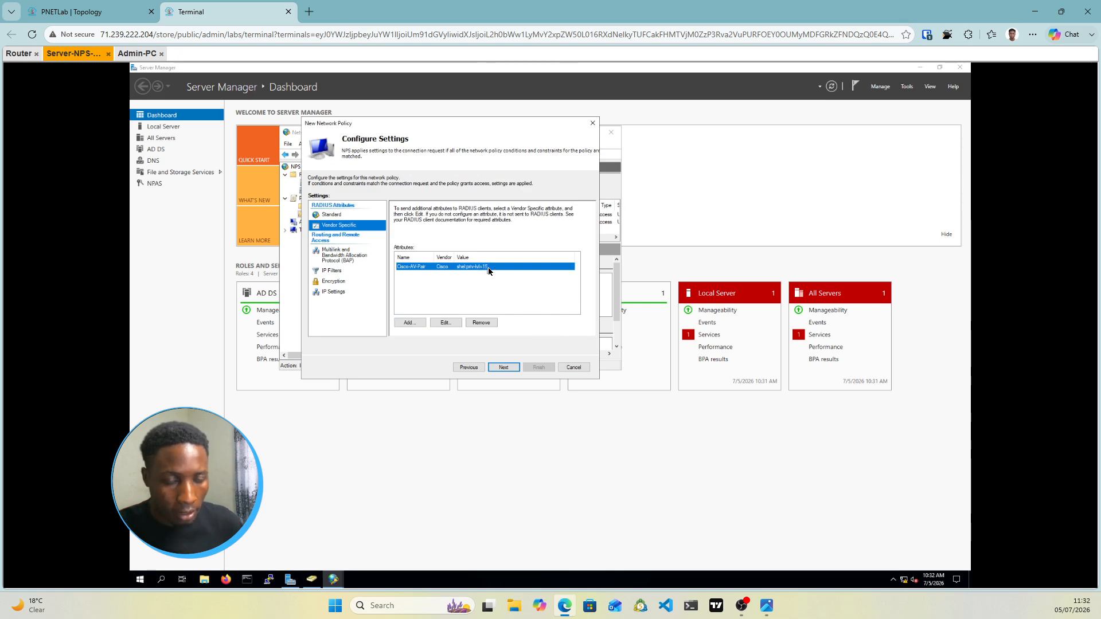
double_click(488, 269)
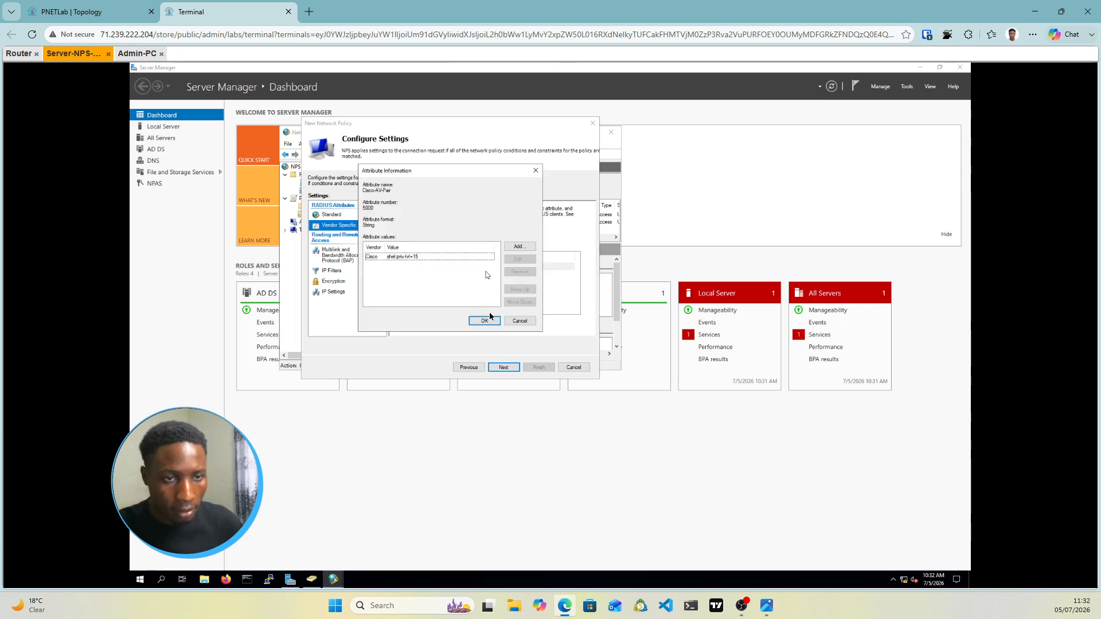
click(416, 262)
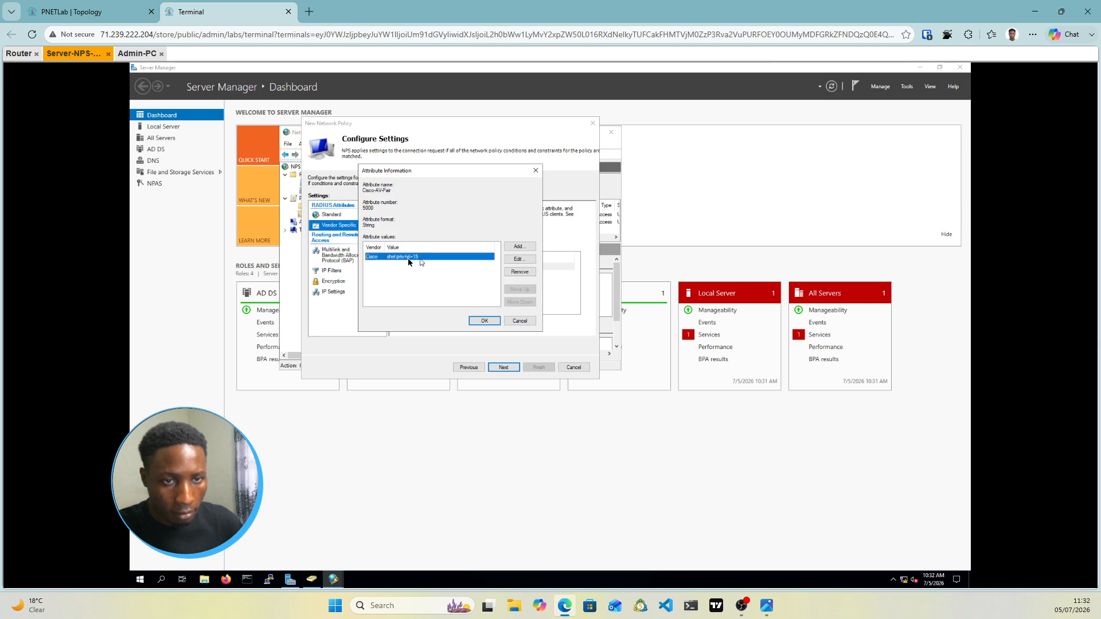
click(519, 259)
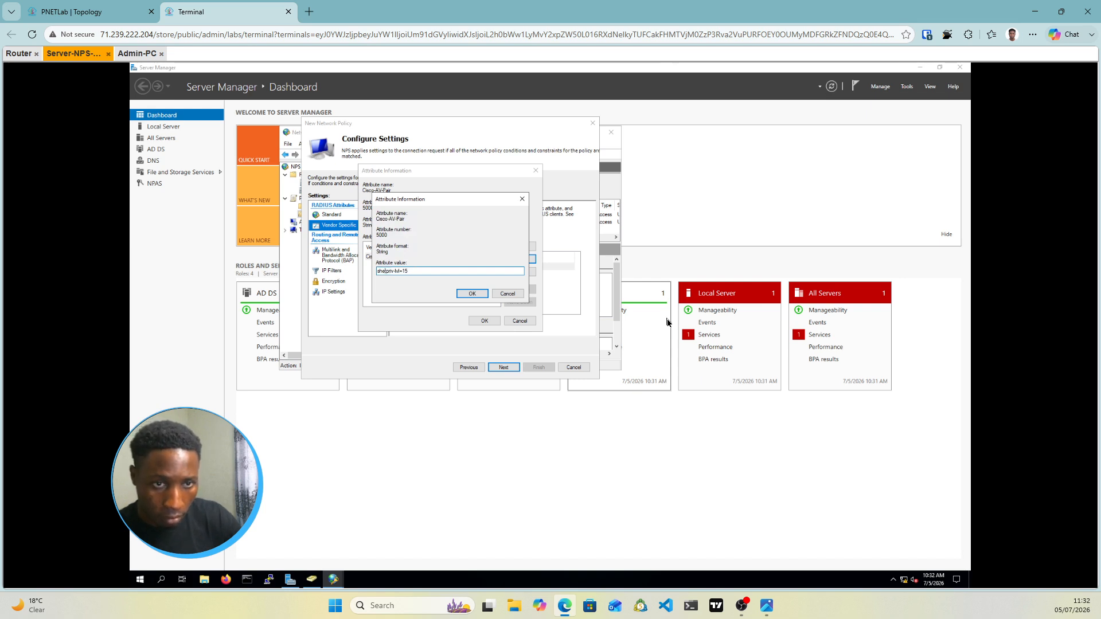
key(BackSpace)
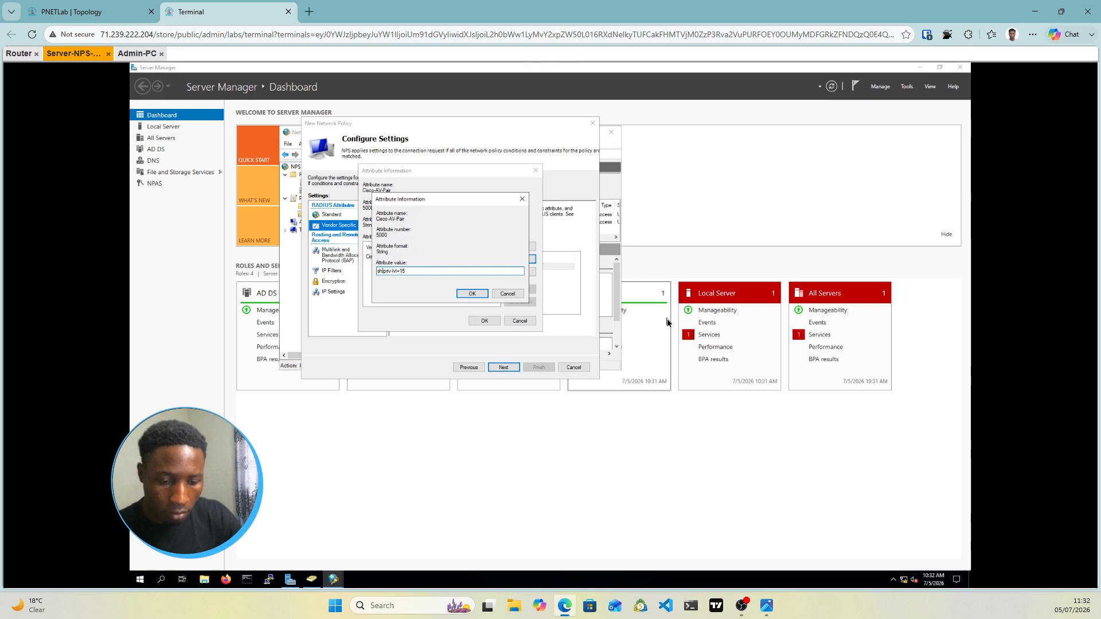
text(ell)
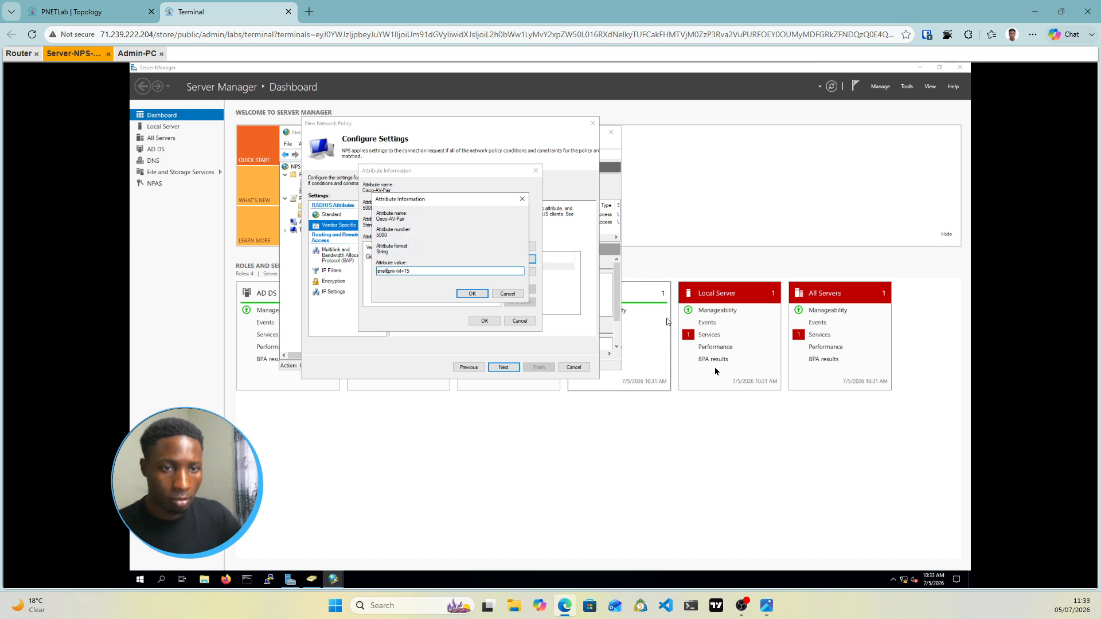
click(472, 294)
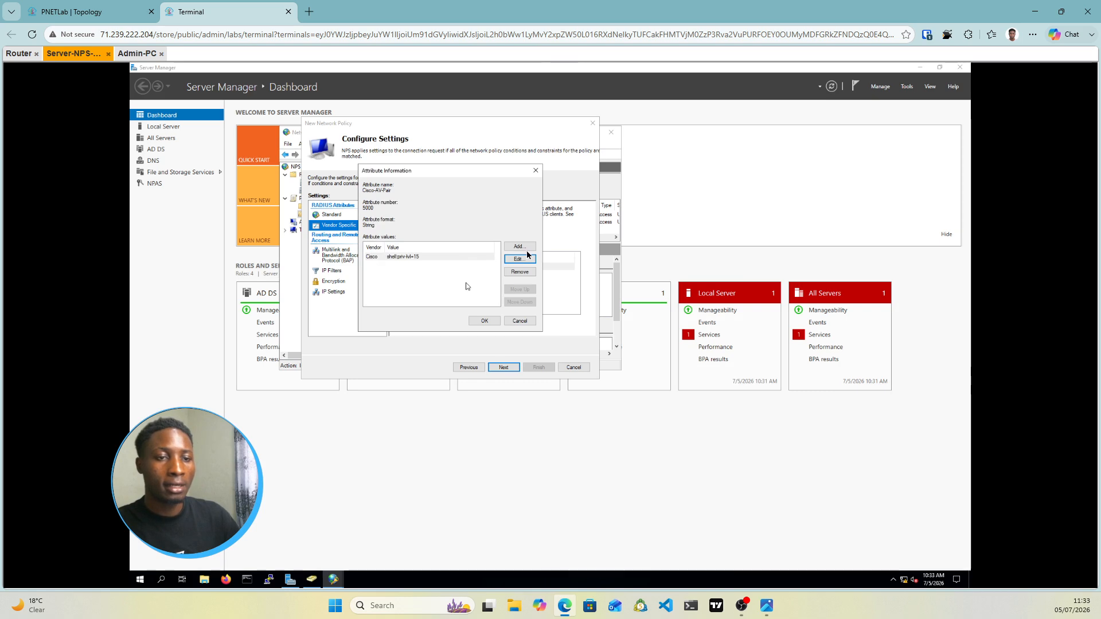
click(484, 321)
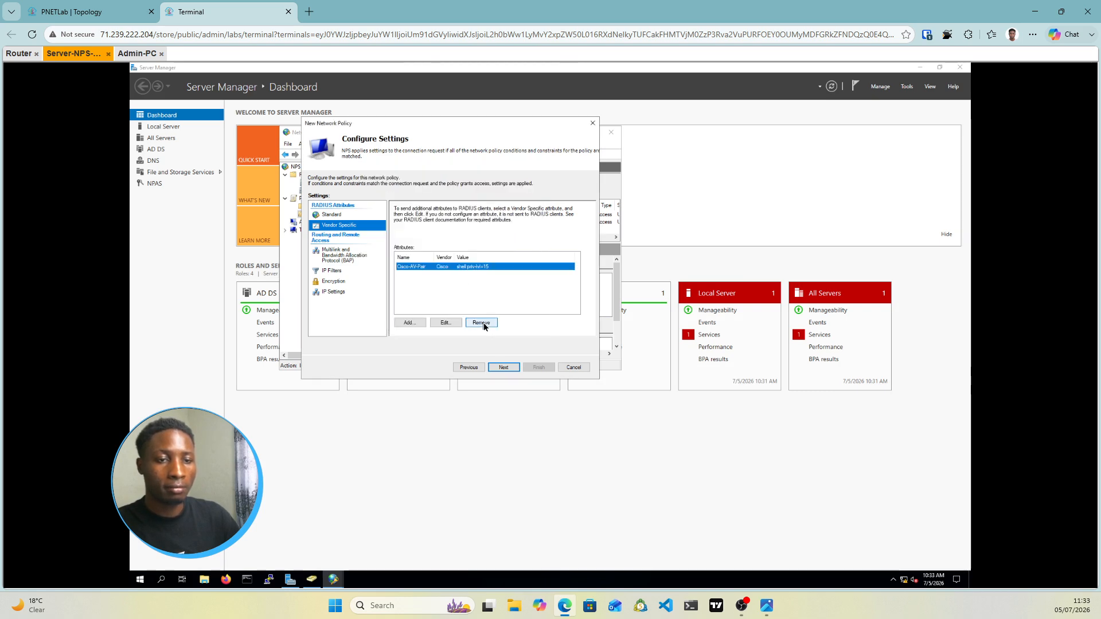
click(507, 367)
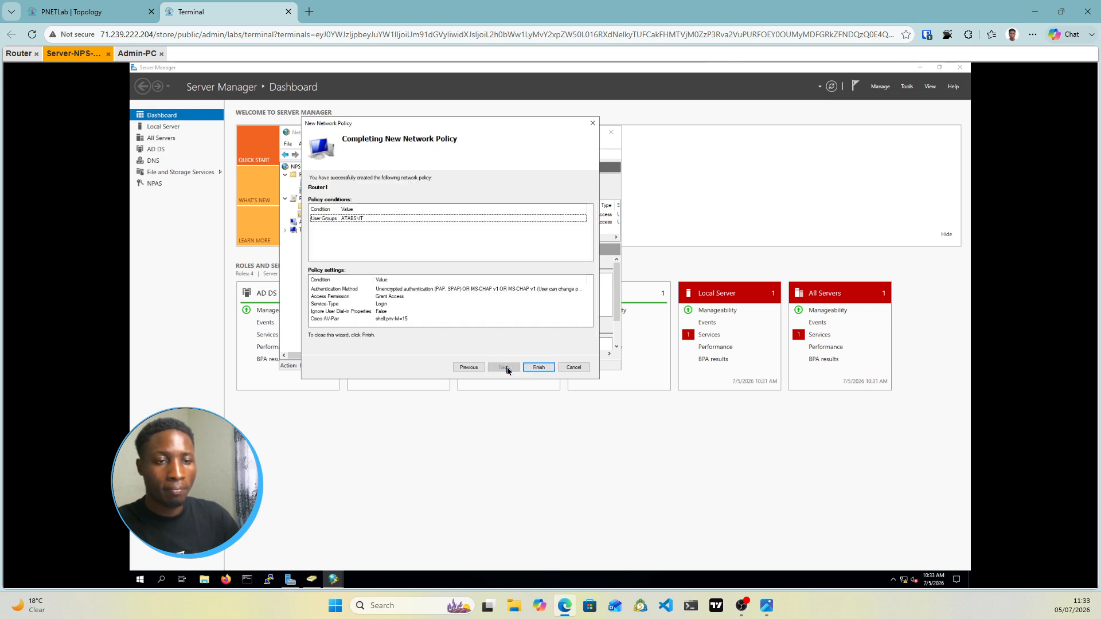
Finish the Router1 network policy and switch to the disconnected Router console
click(538, 368)
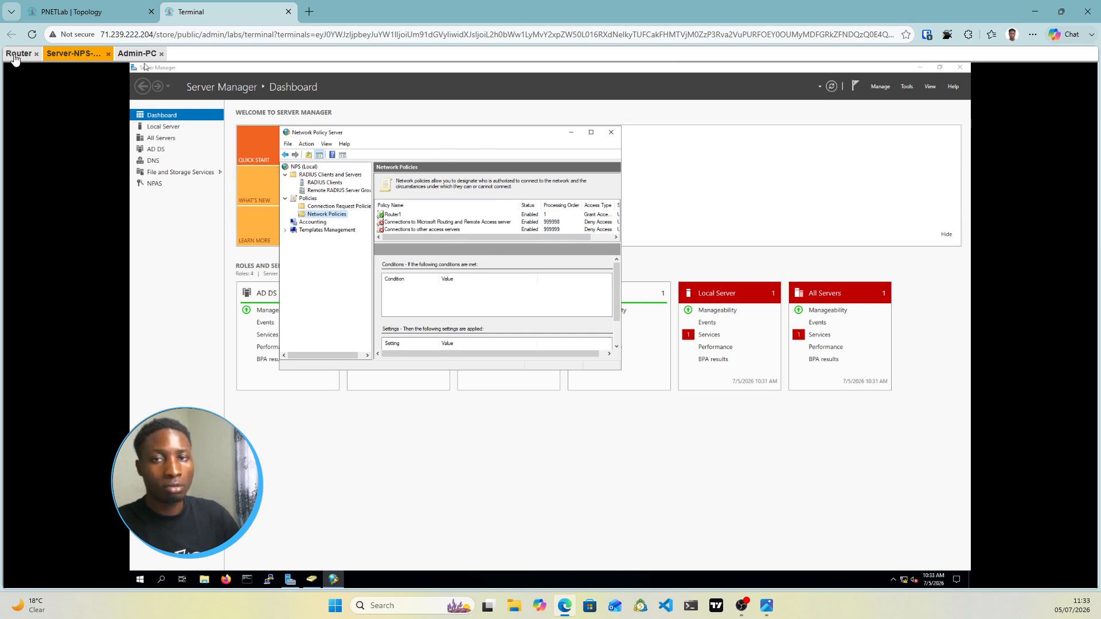
click(17, 54)
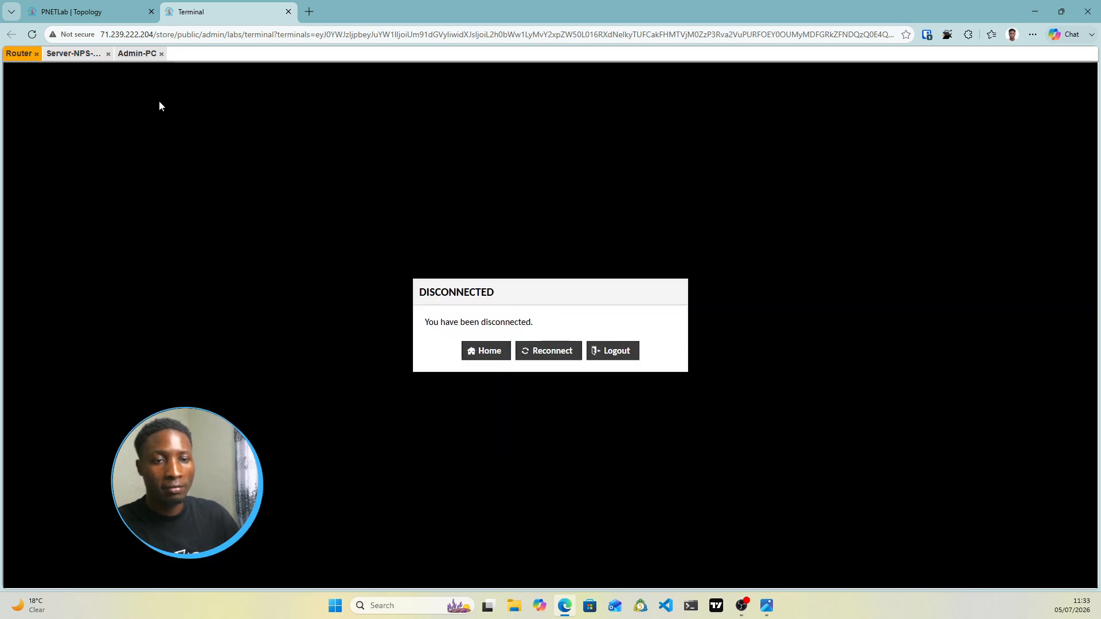
Reconnect to the Router console and log out of Router1 with exit
click(544, 346)
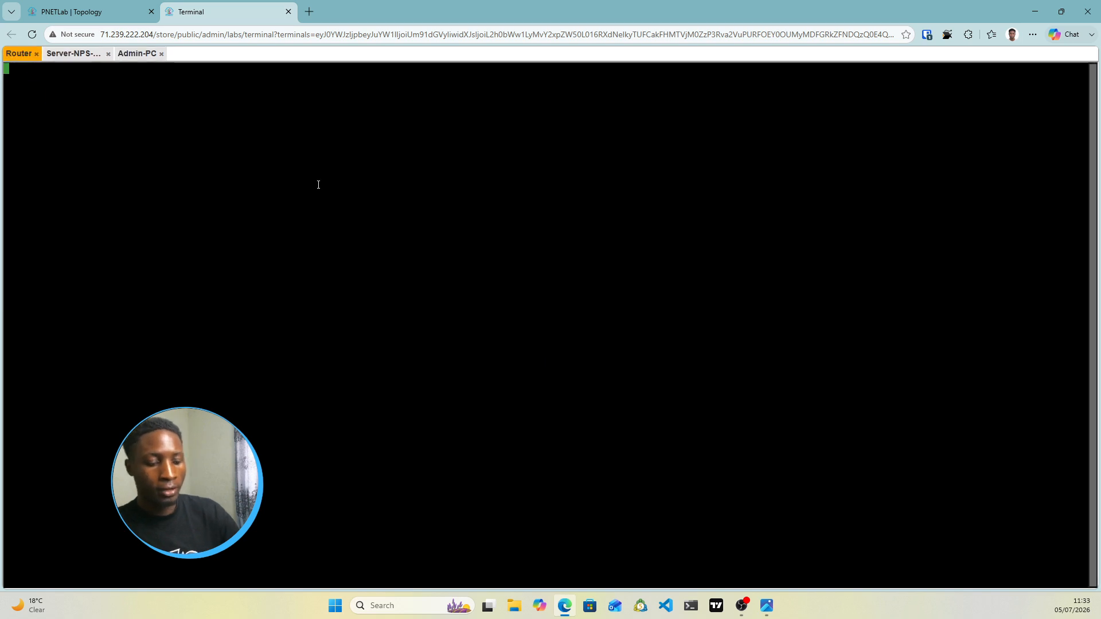
key(Return)
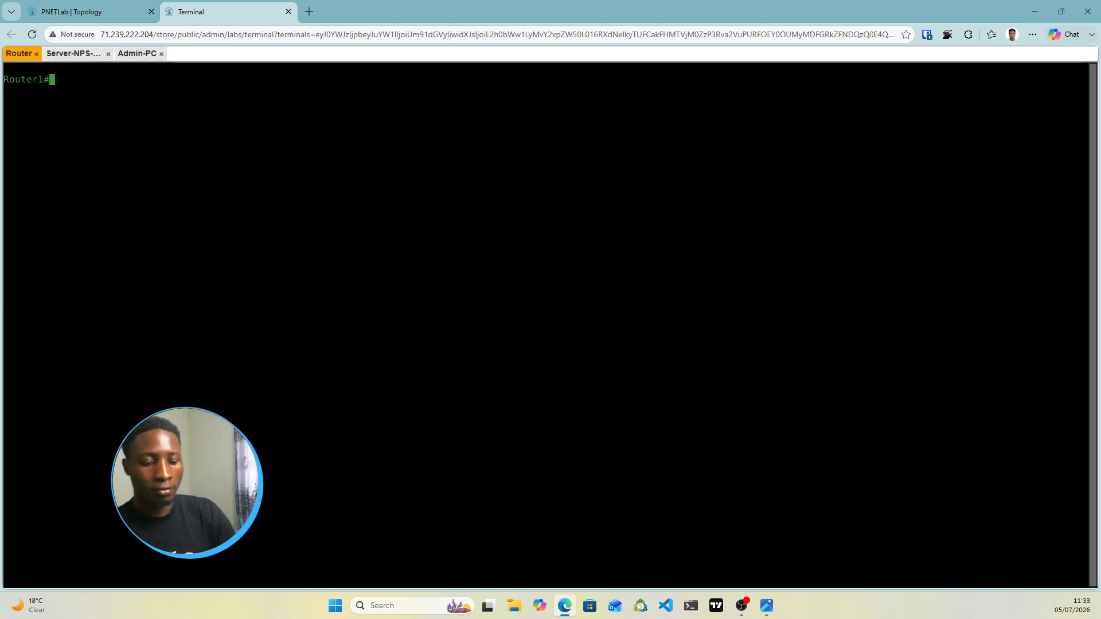
text(exit)
key(Return)
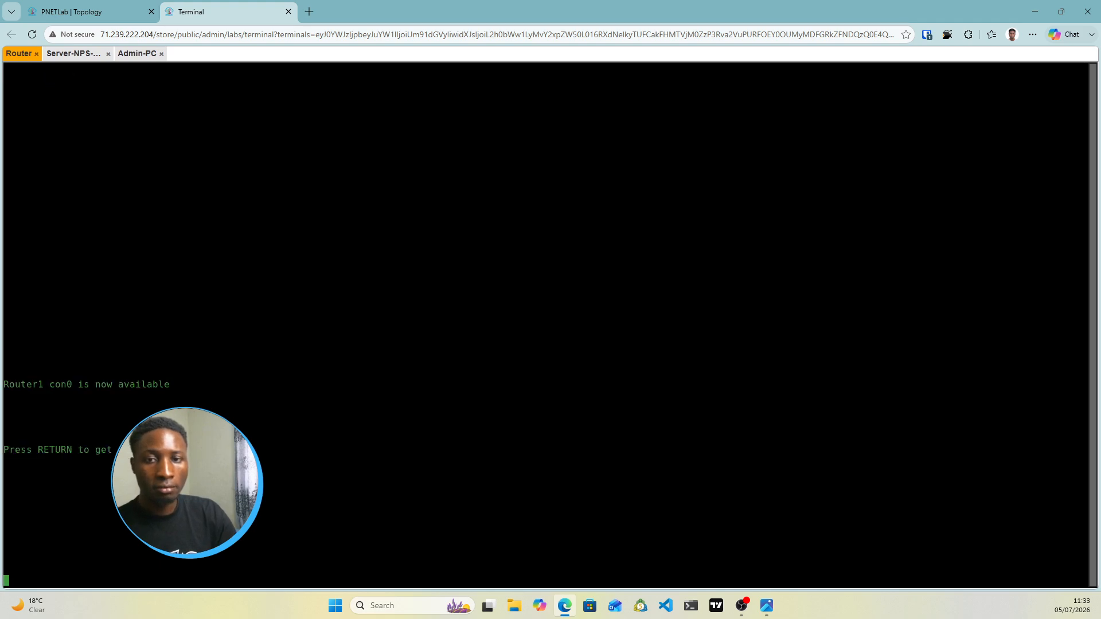
key(Return)
key(Return)
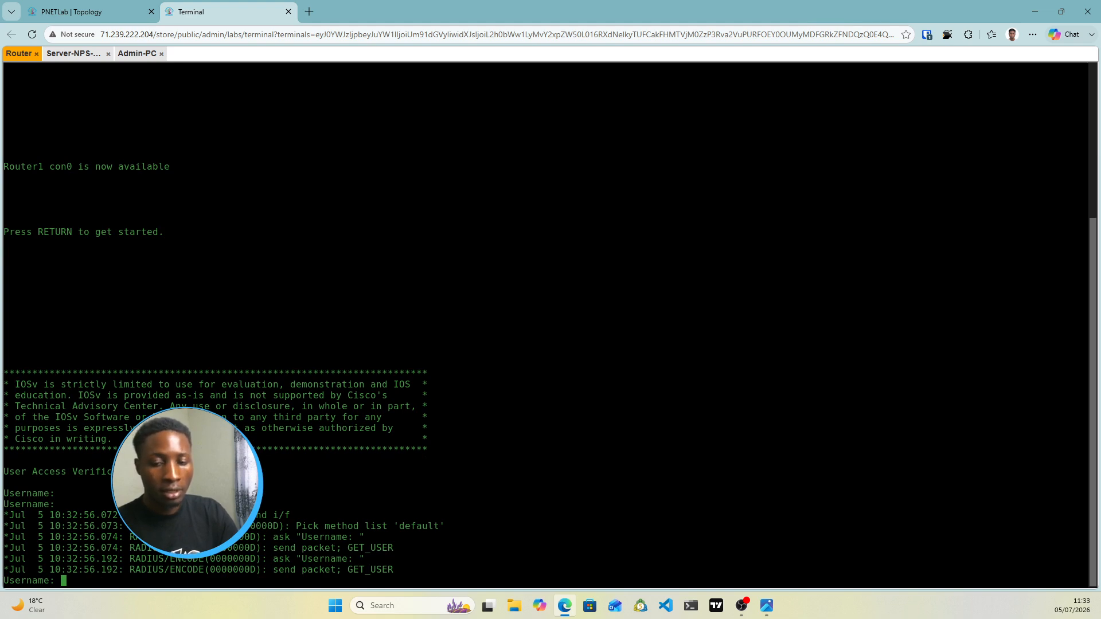
Log in with the test user's credentials, note the RADIUS timeout to 192.168.1.10, then go to Server-NPS
text(dan)
key(Return)
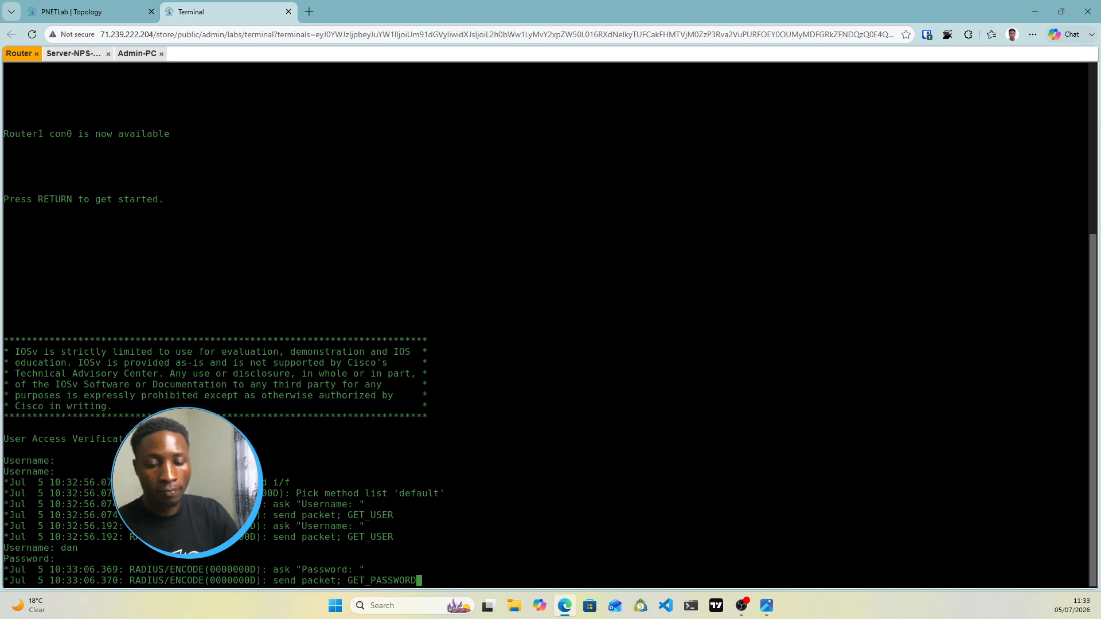
key(Return)
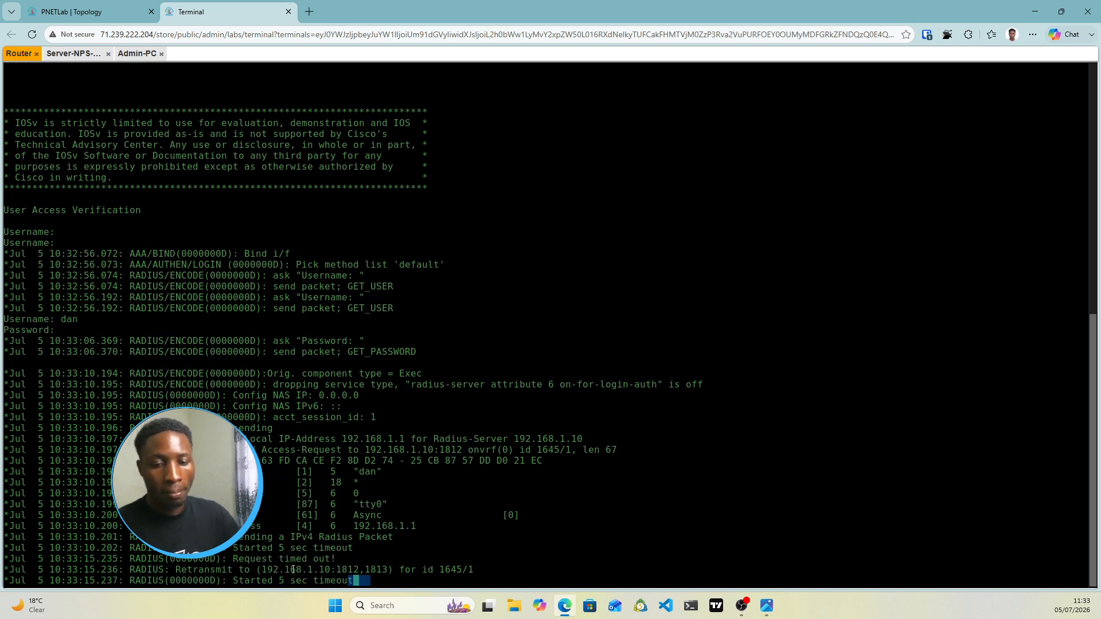
drag(365, 581, 233, 582)
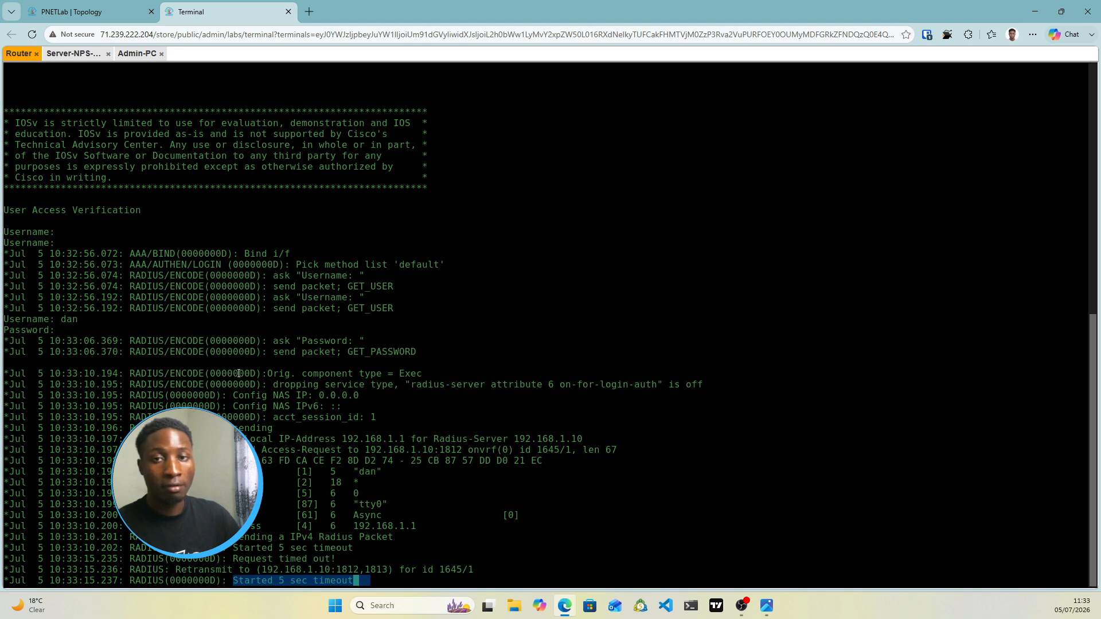
click(70, 56)
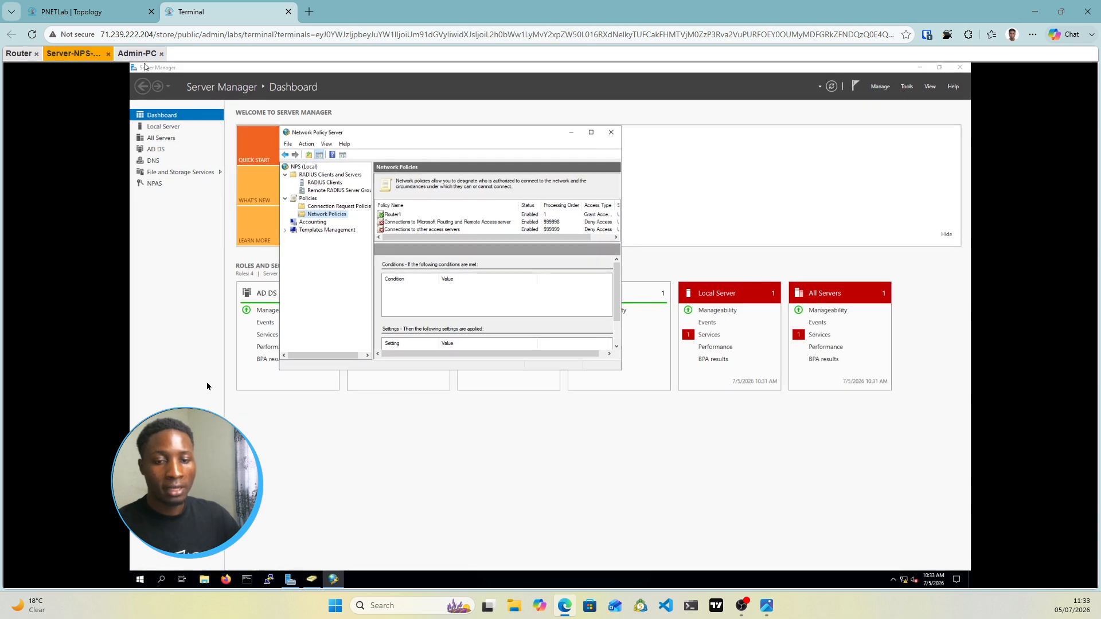
Launch Windows Defender Firewall with Advanced Security via a 'firew' search and start a new inbound rule
click(164, 581)
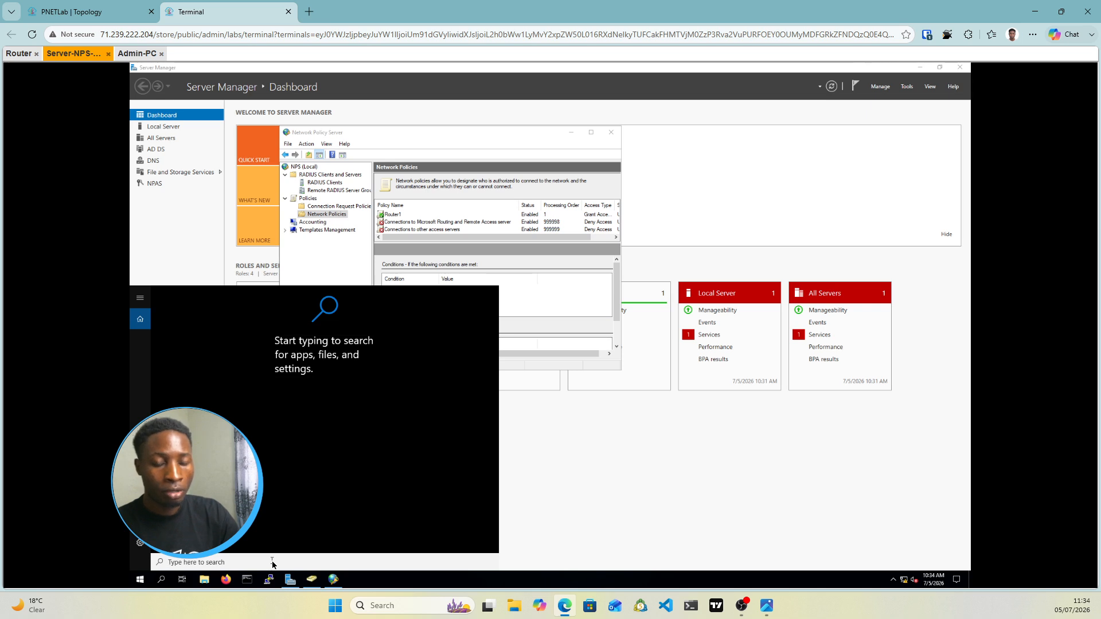
text(fir)
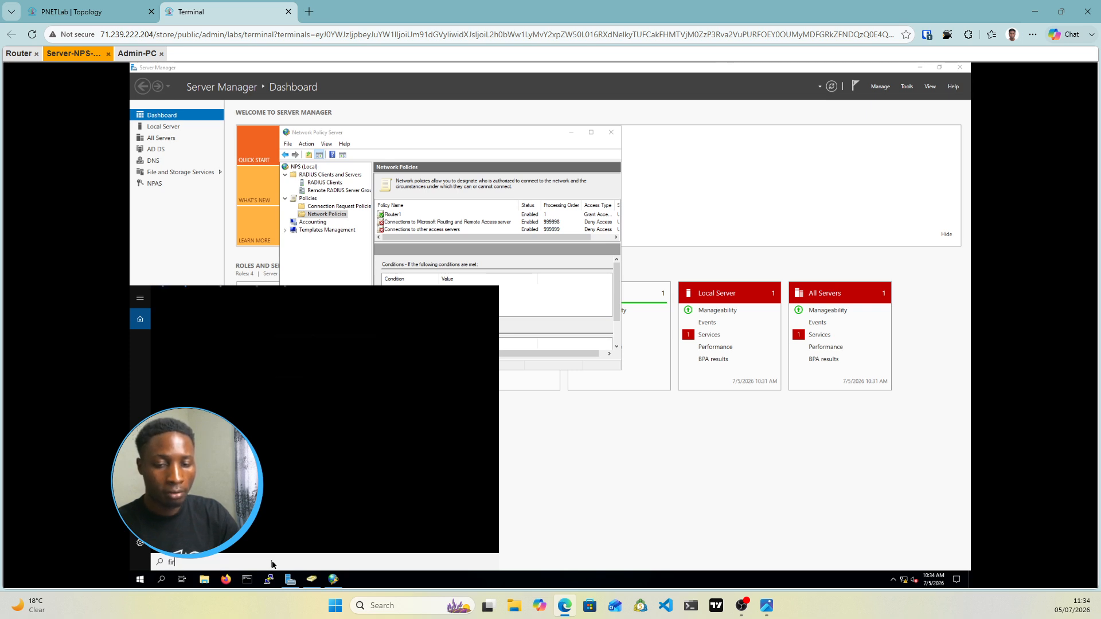
text(ew)
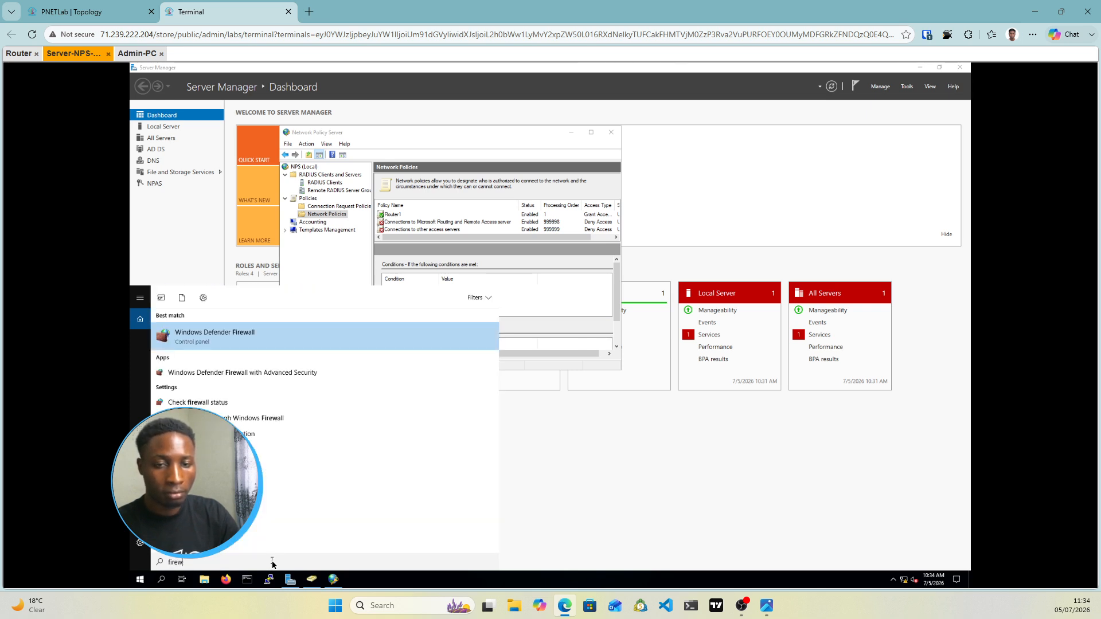
click(218, 373)
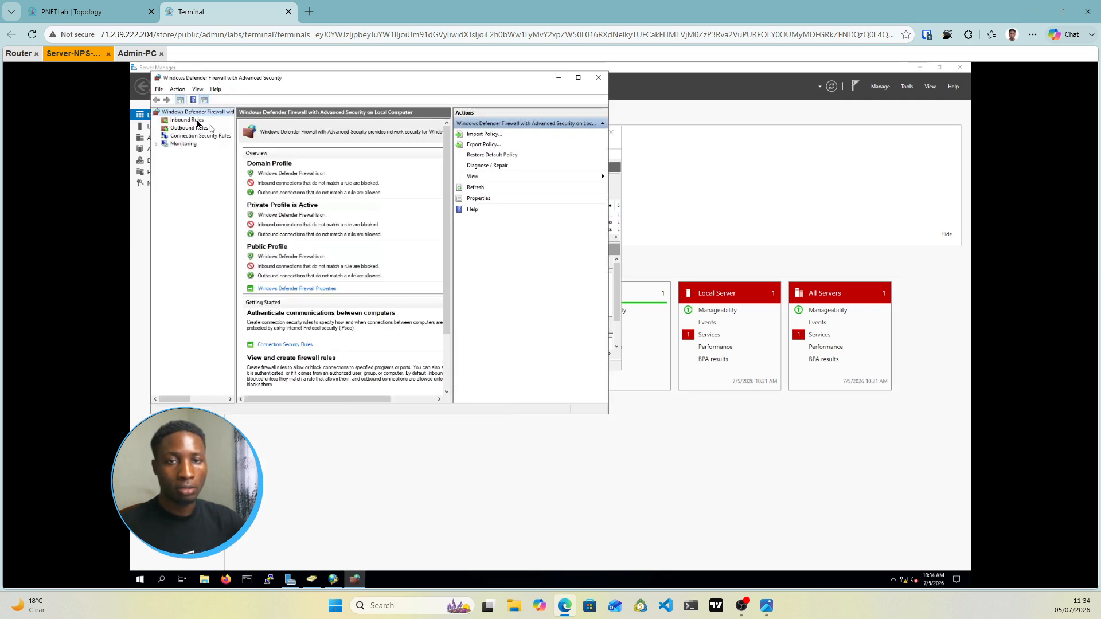
click(187, 120)
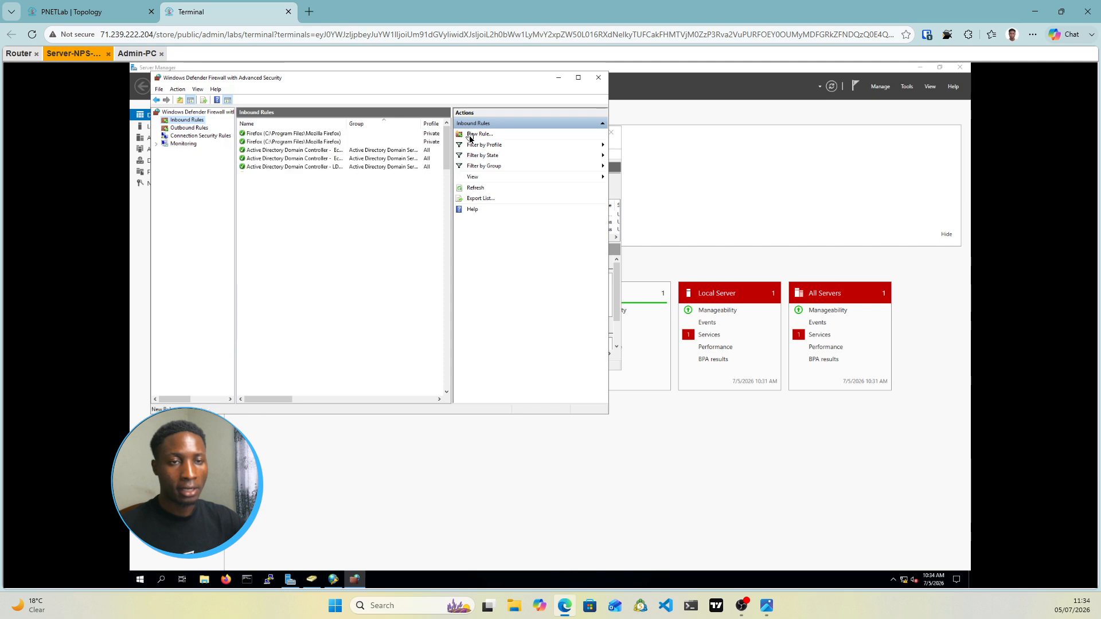
click(470, 137)
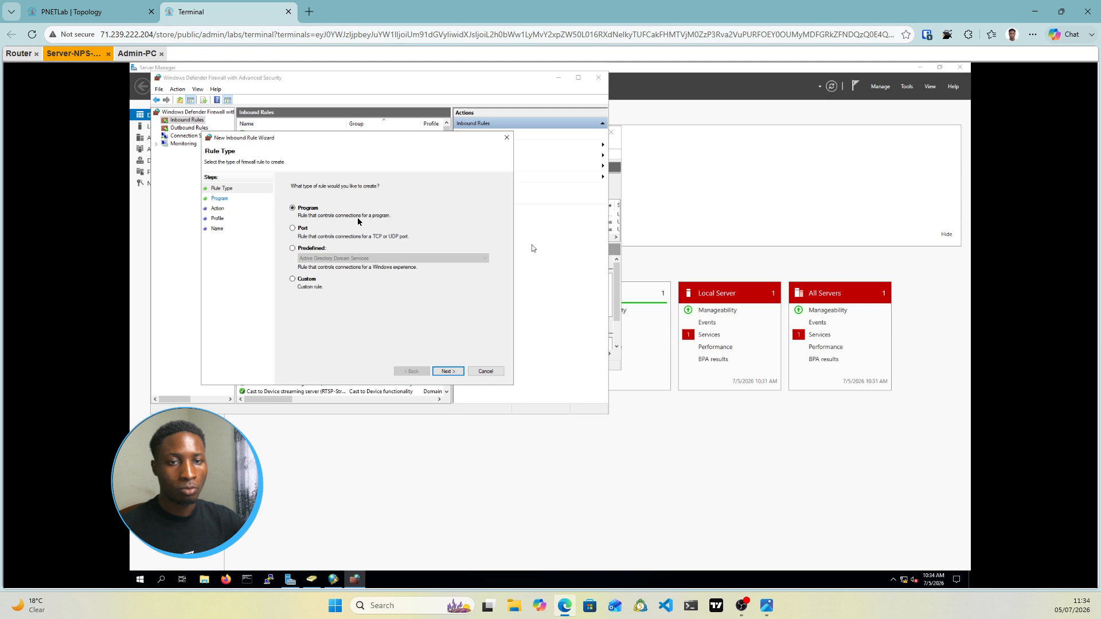
Create port rule Radius-Access allowing TCP 1812,1813 connections on all profiles
click(293, 229)
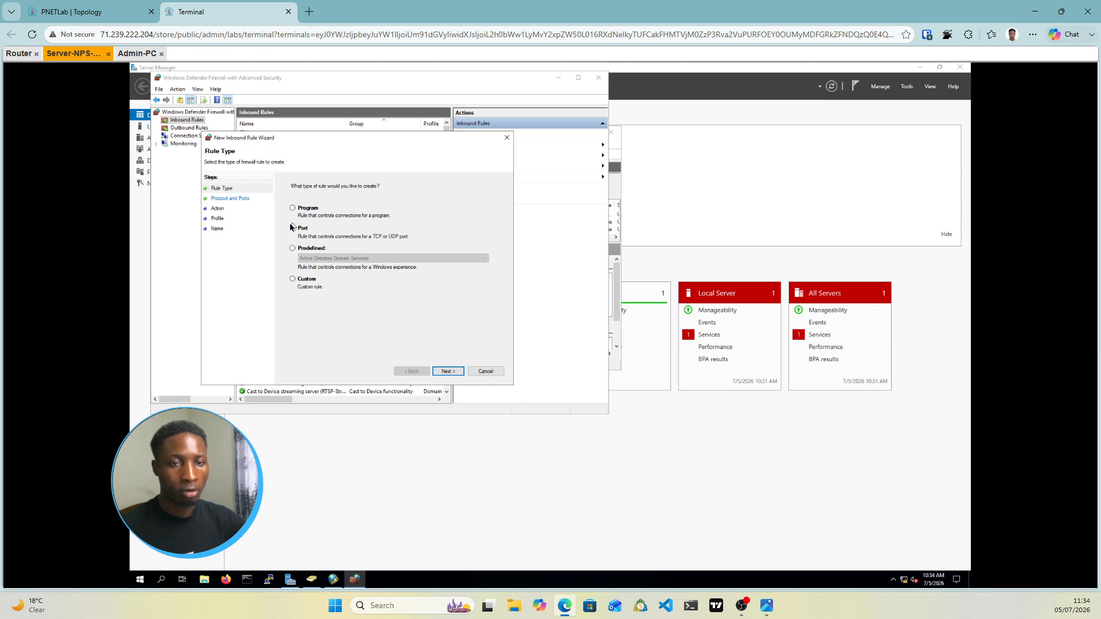
click(448, 371)
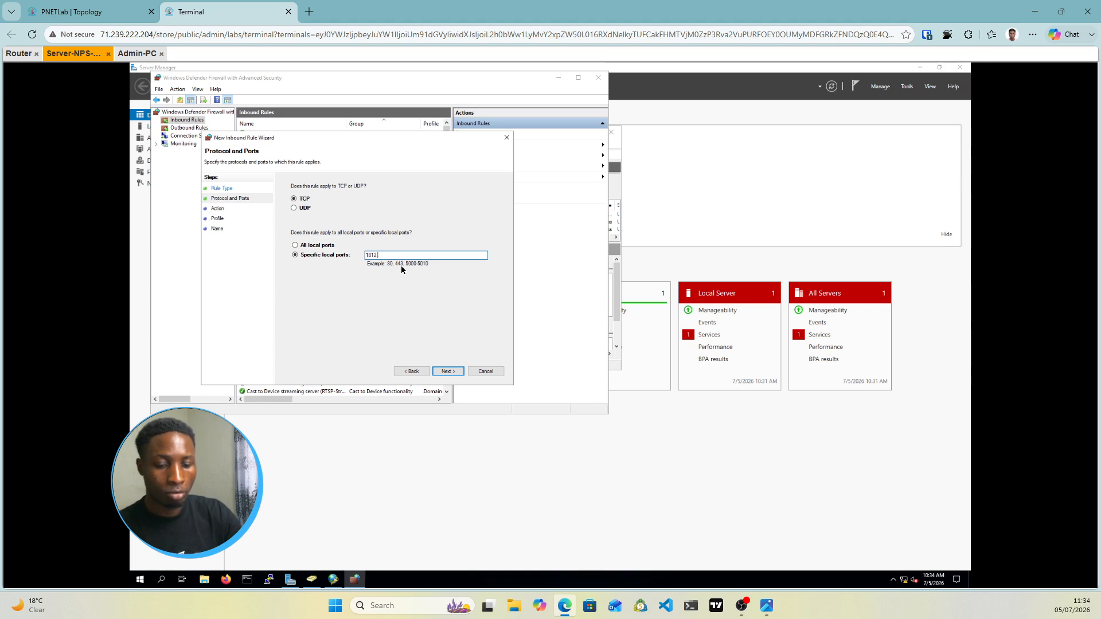
text(,1813)
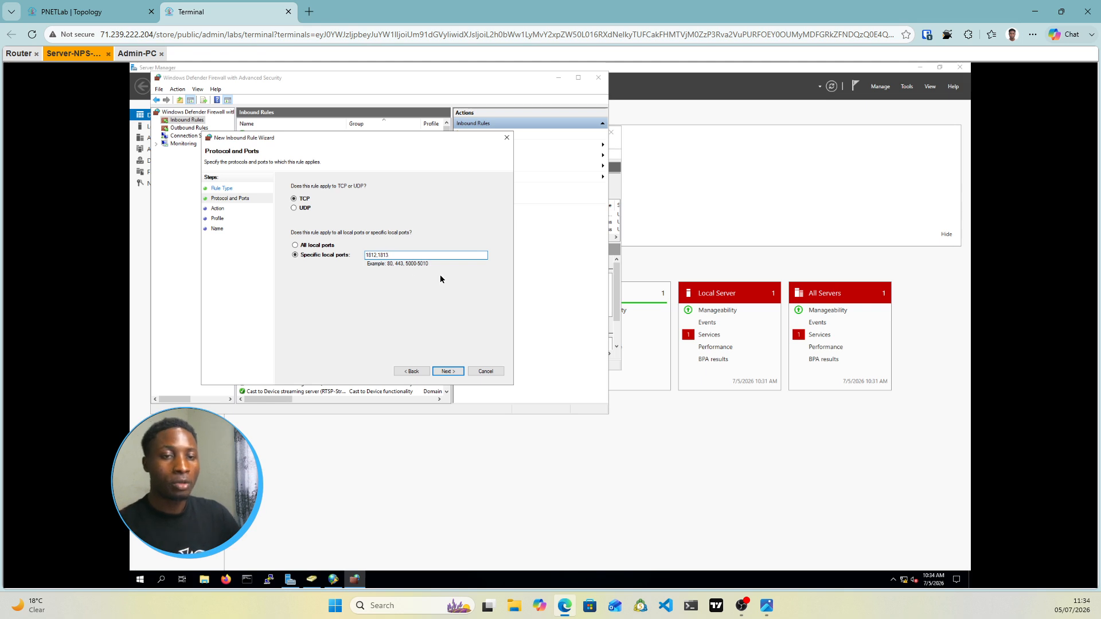
click(448, 372)
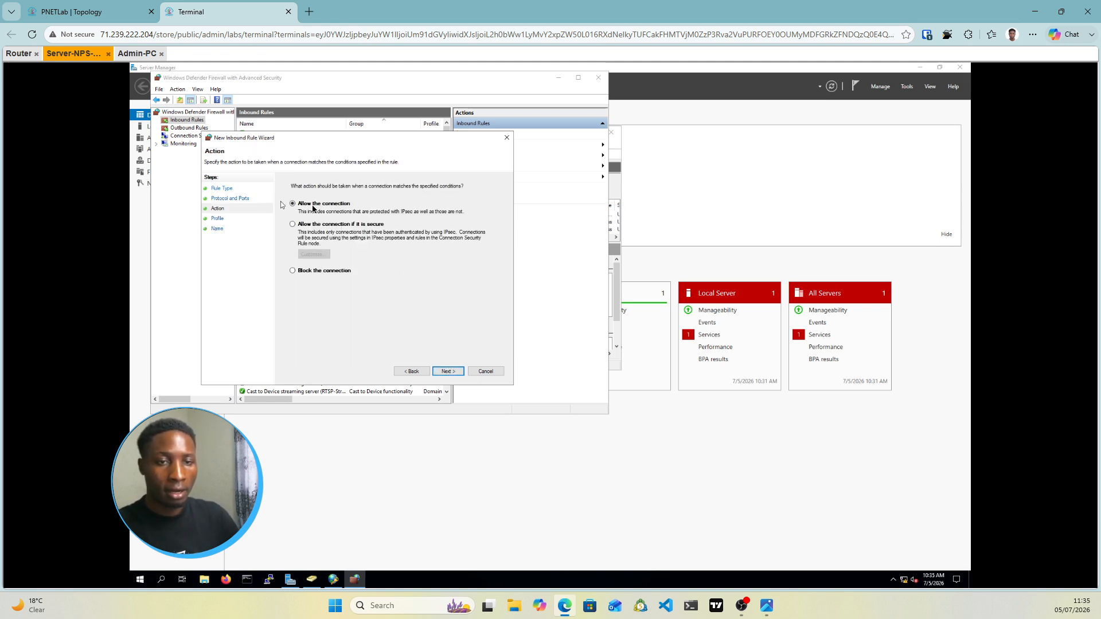
click(448, 372)
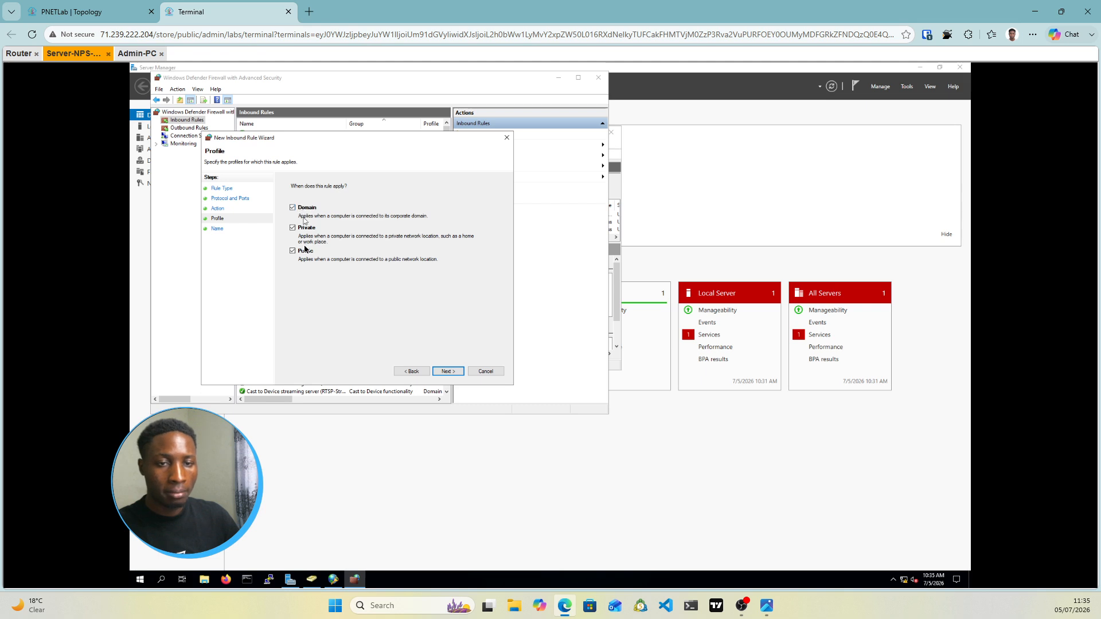
click(453, 372)
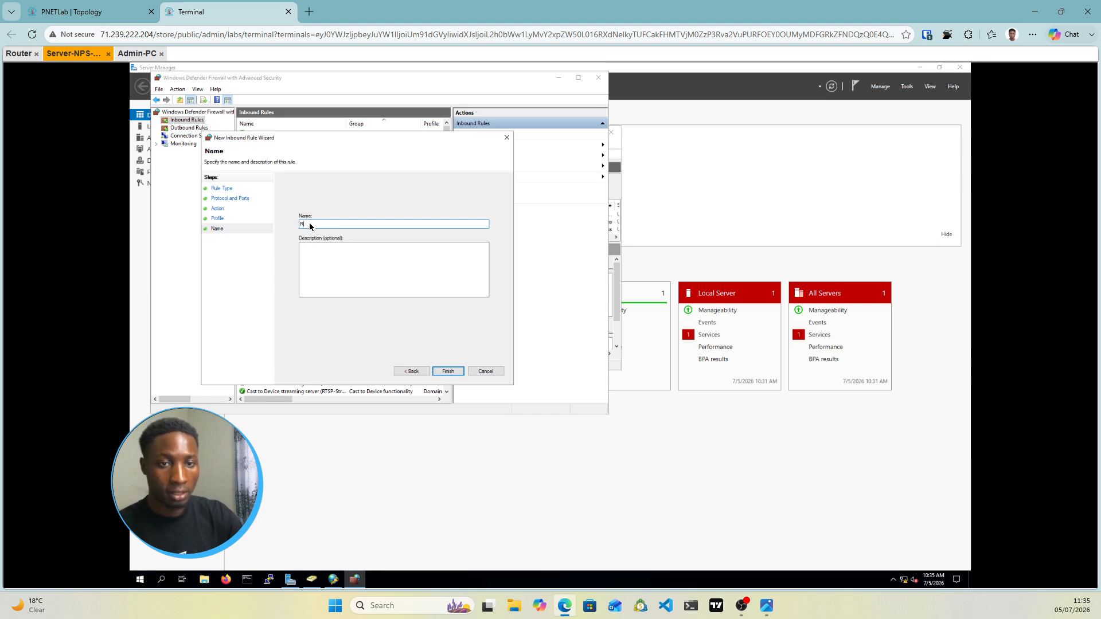
text(Radius-Access)
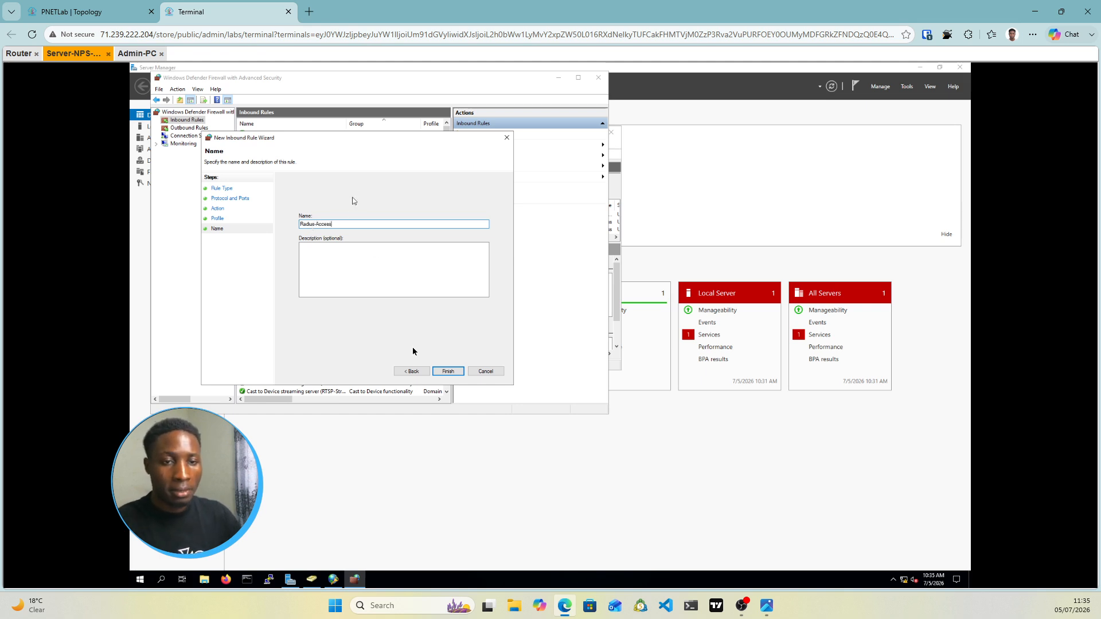
click(448, 372)
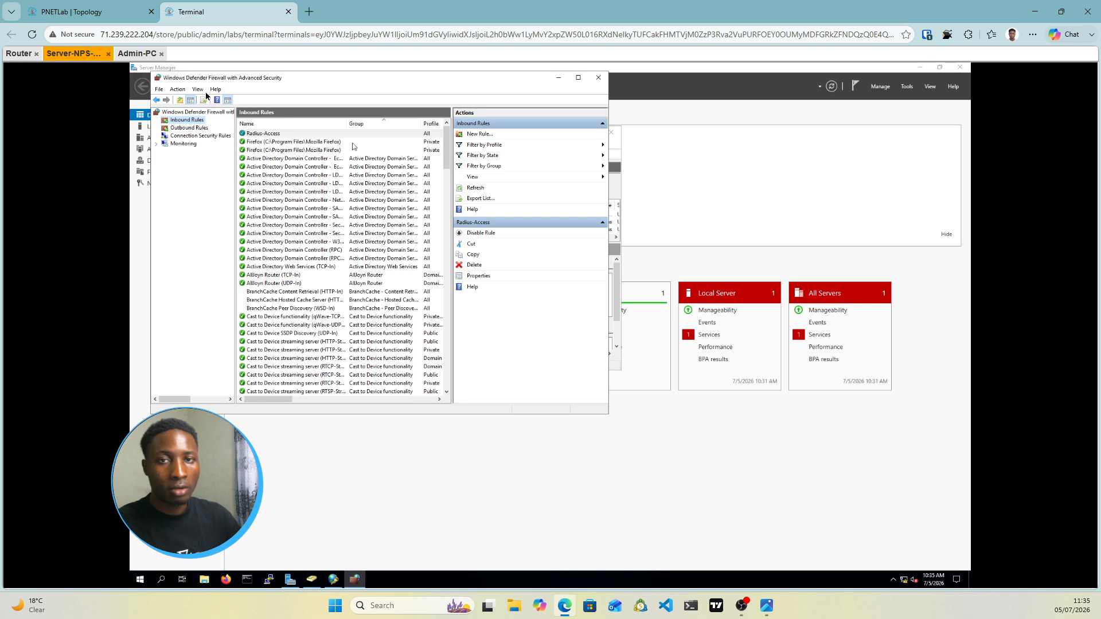
Log in to Router1 again with the test user's username and password, sending a RADIUS request to 192.168.1.10:1812
click(26, 54)
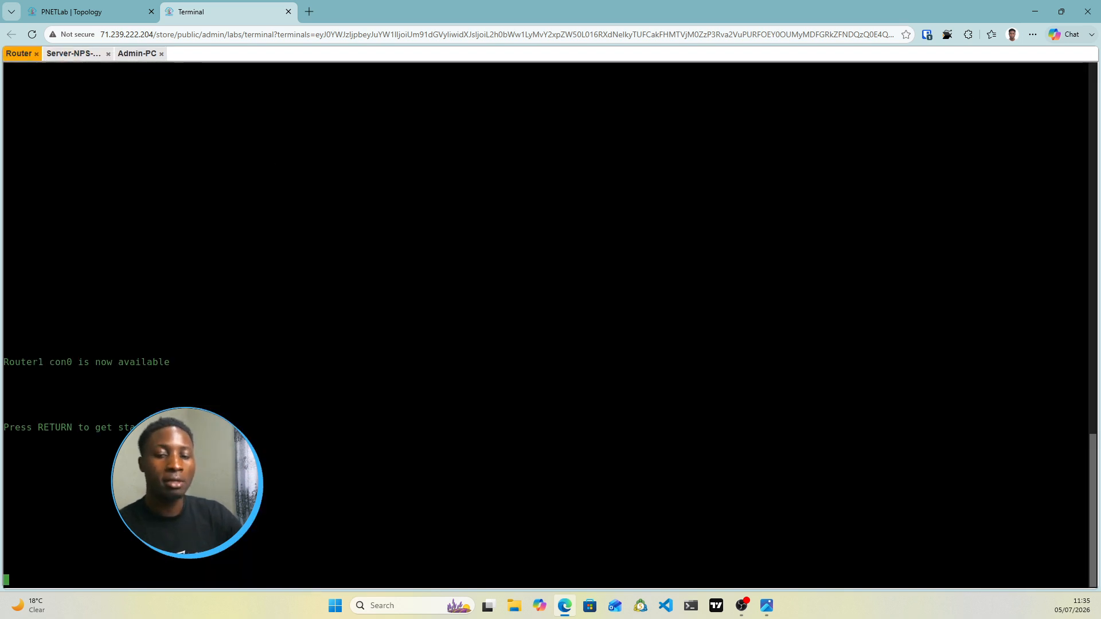
key(Return)
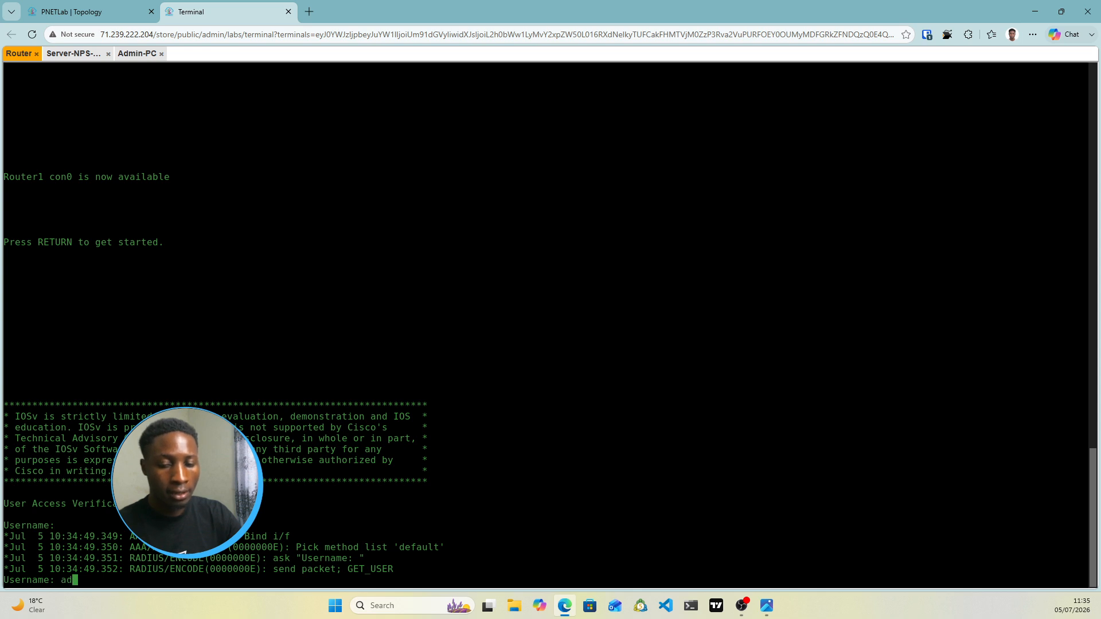
text(dan)
key(Return)
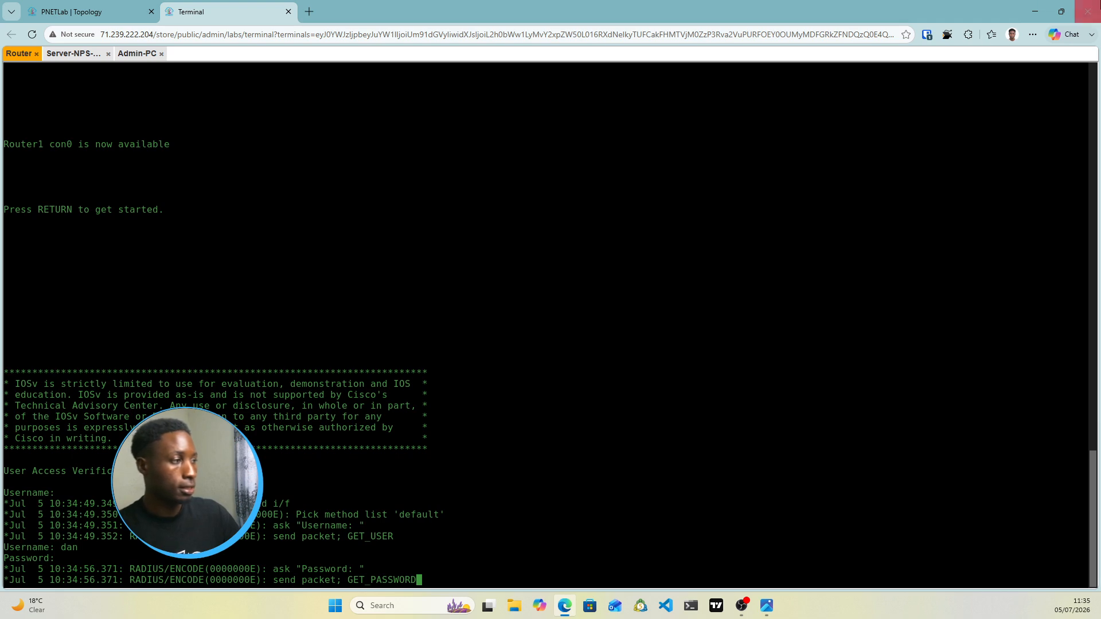
drag(187, 483, 85, 133)
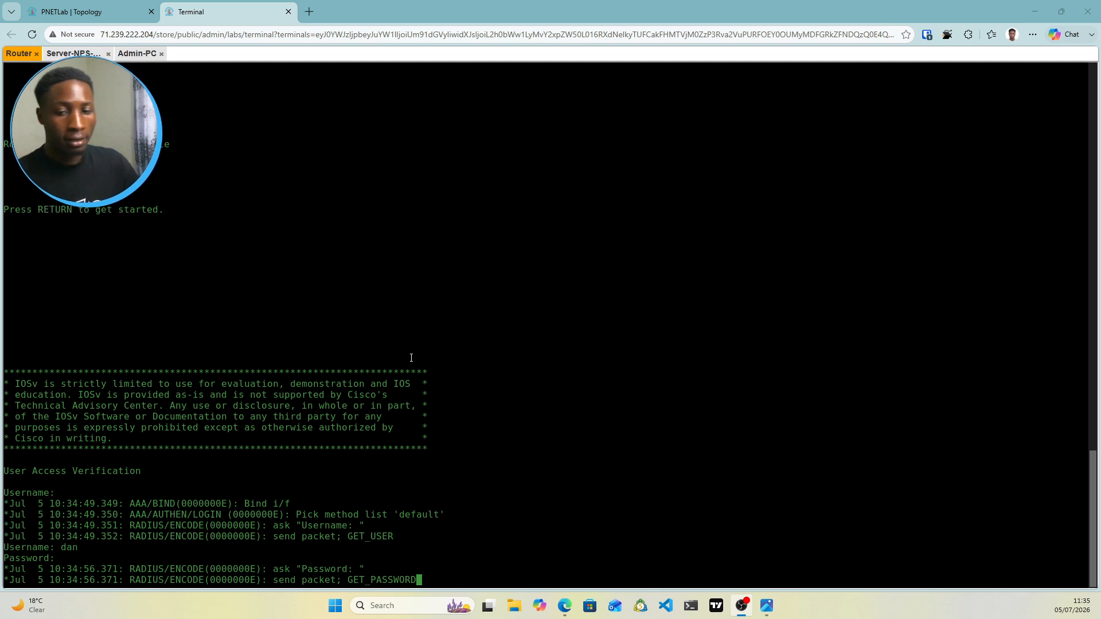
click(474, 581)
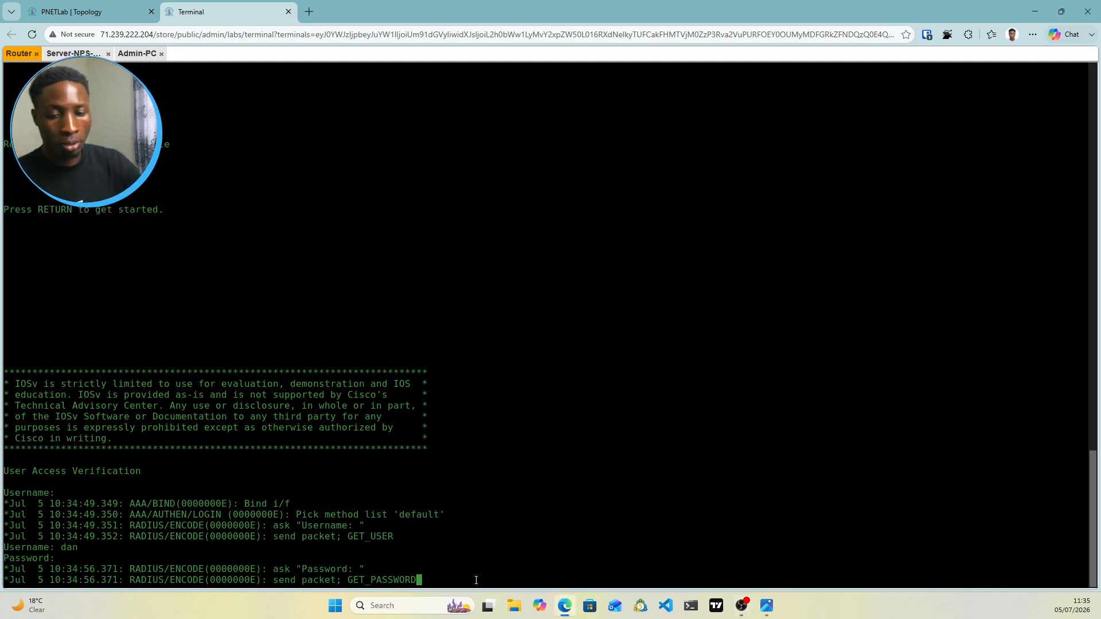
key(Return)
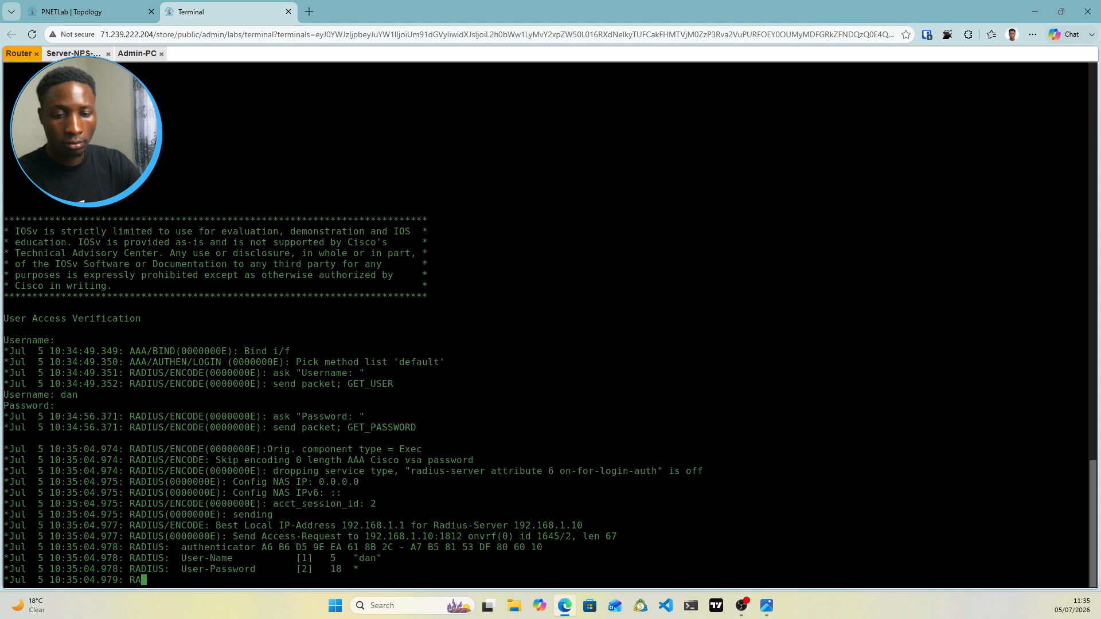
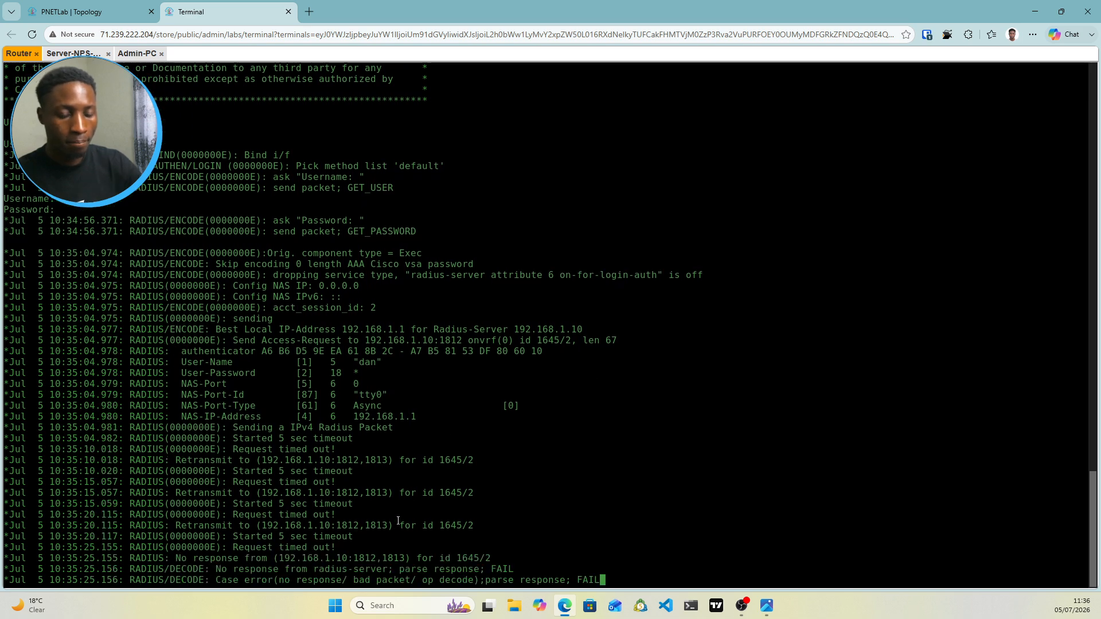
Retry Router1's console login with the RADIUS test user's username and password
key(Return)
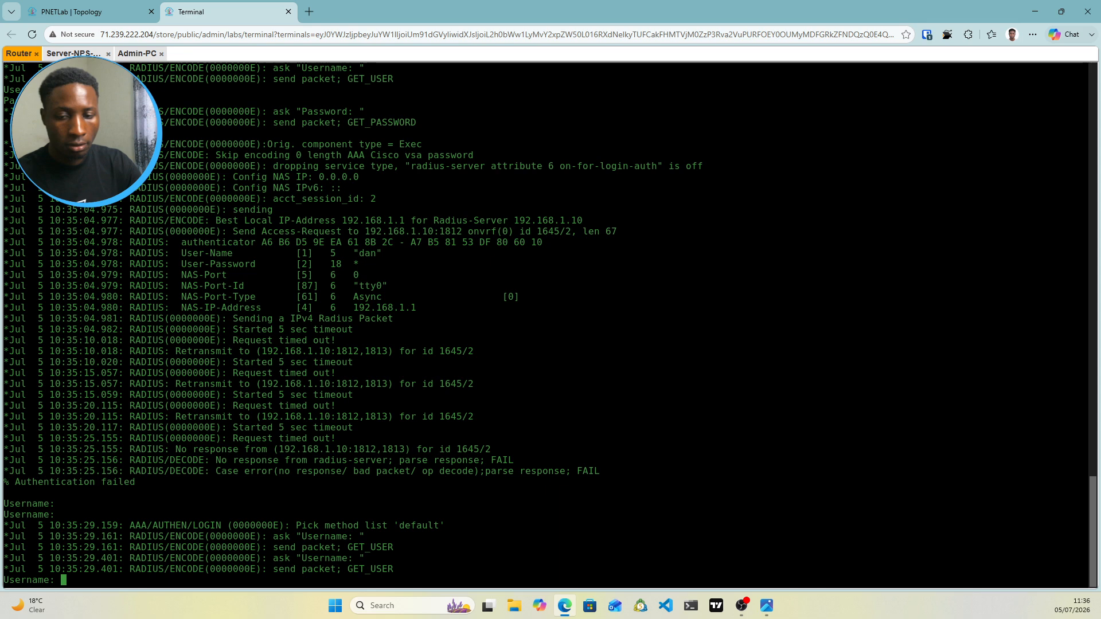
key(Return)
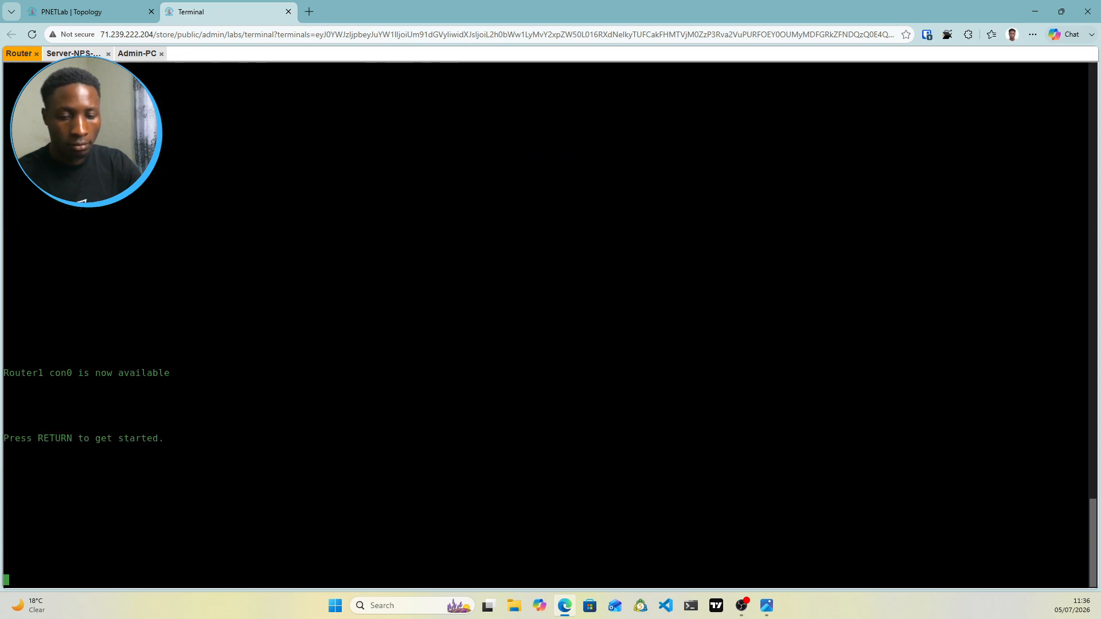
key(Return)
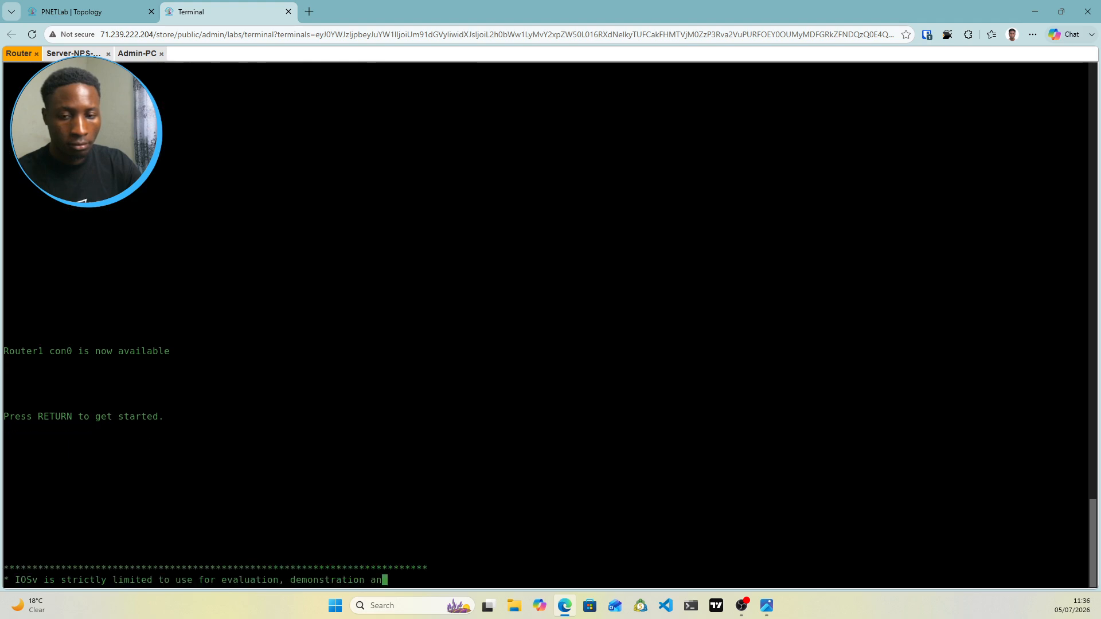
text(dan)
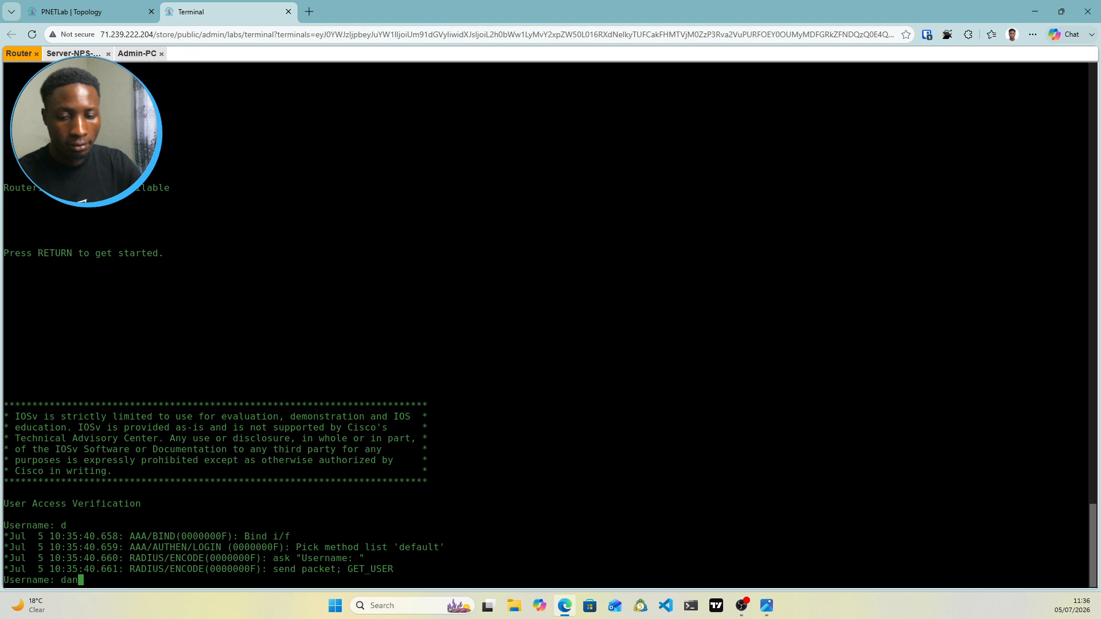
key(Return)
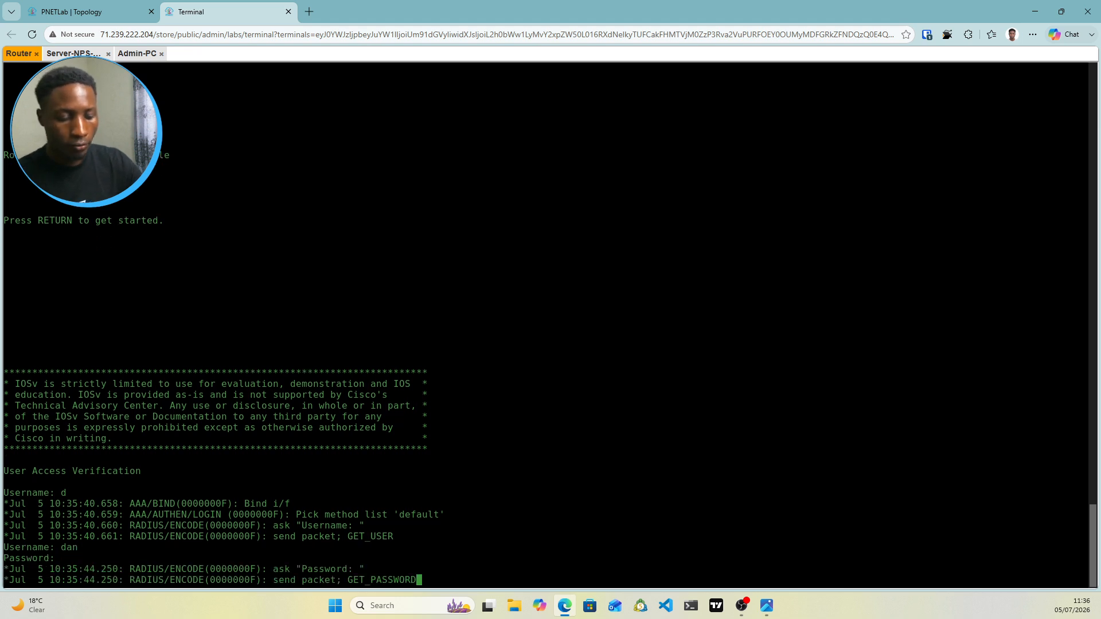
key(Return)
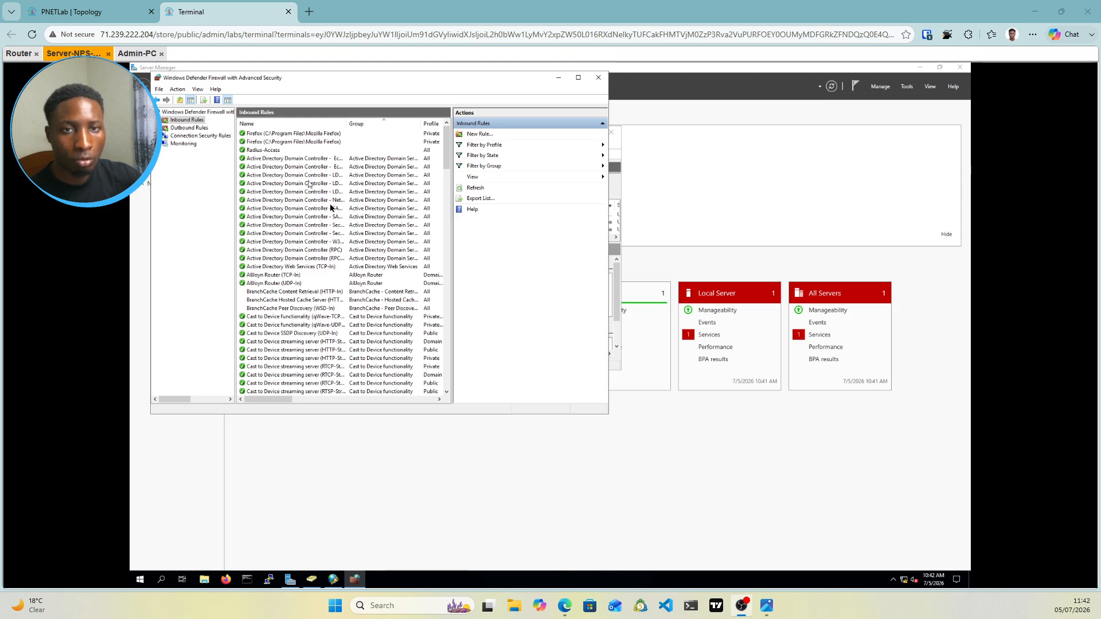
Change the Radius-Access inbound rule's protocol to UDP and apply it
click(262, 152)
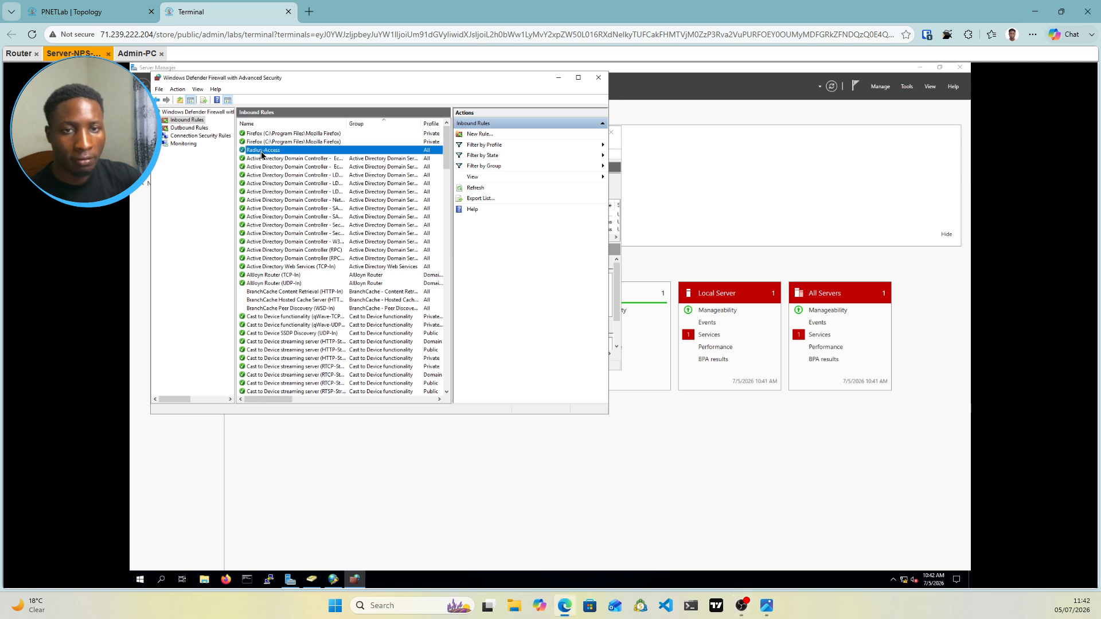
double_click(261, 151)
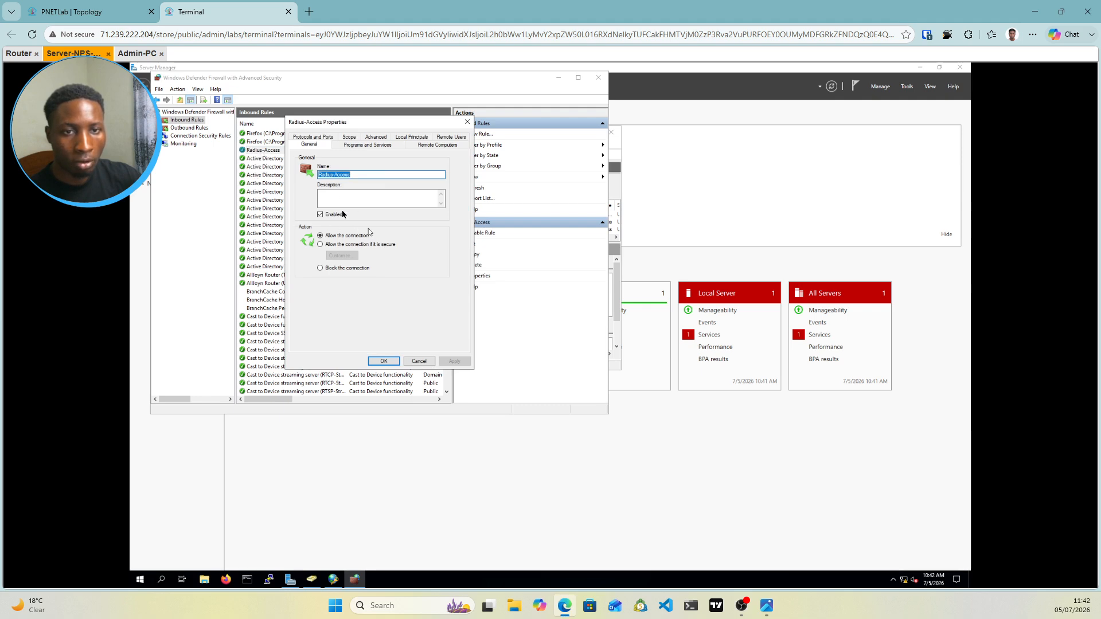
click(329, 140)
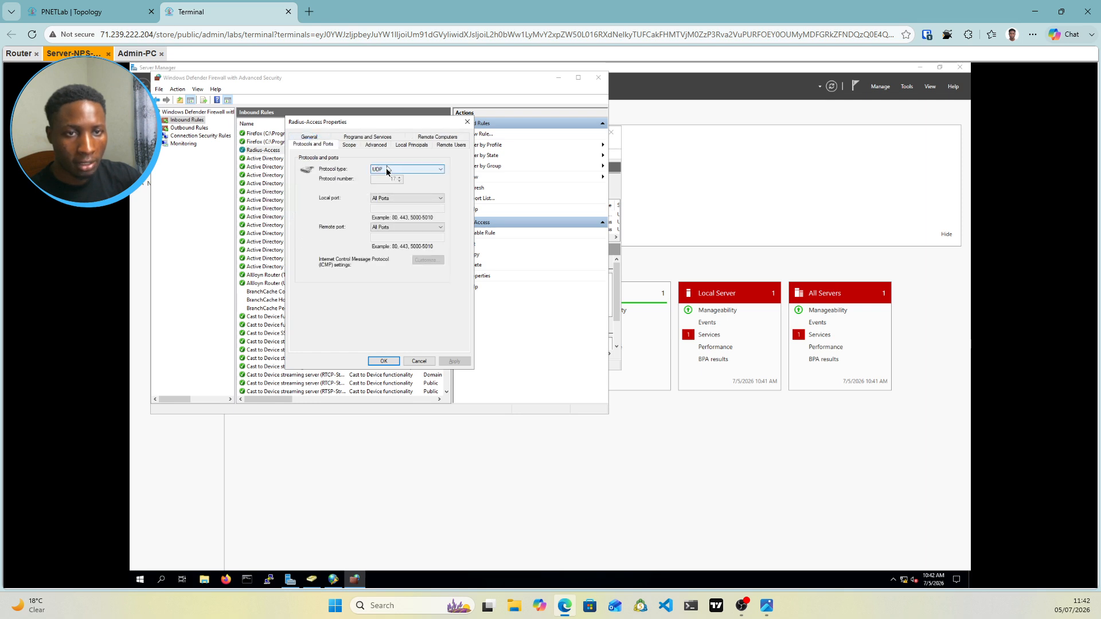
click(417, 169)
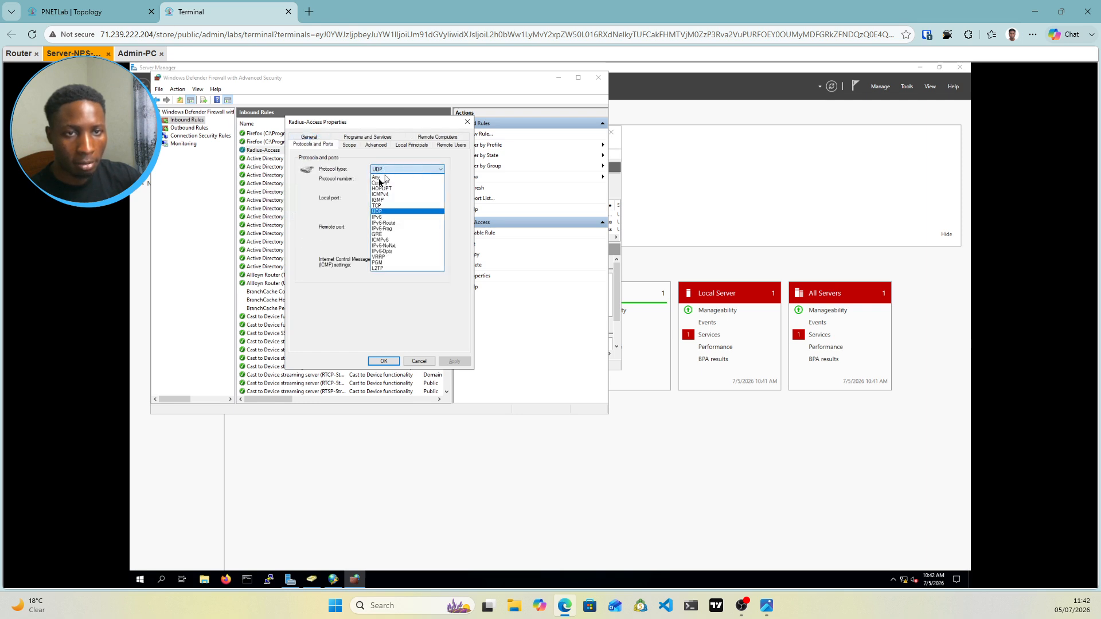
click(376, 212)
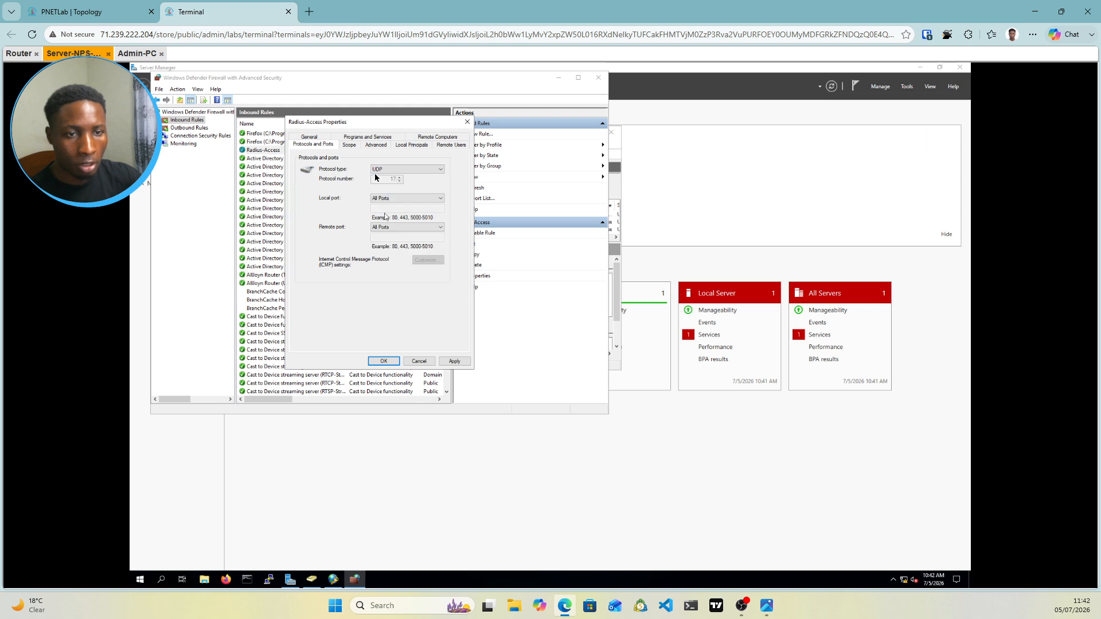
click(455, 362)
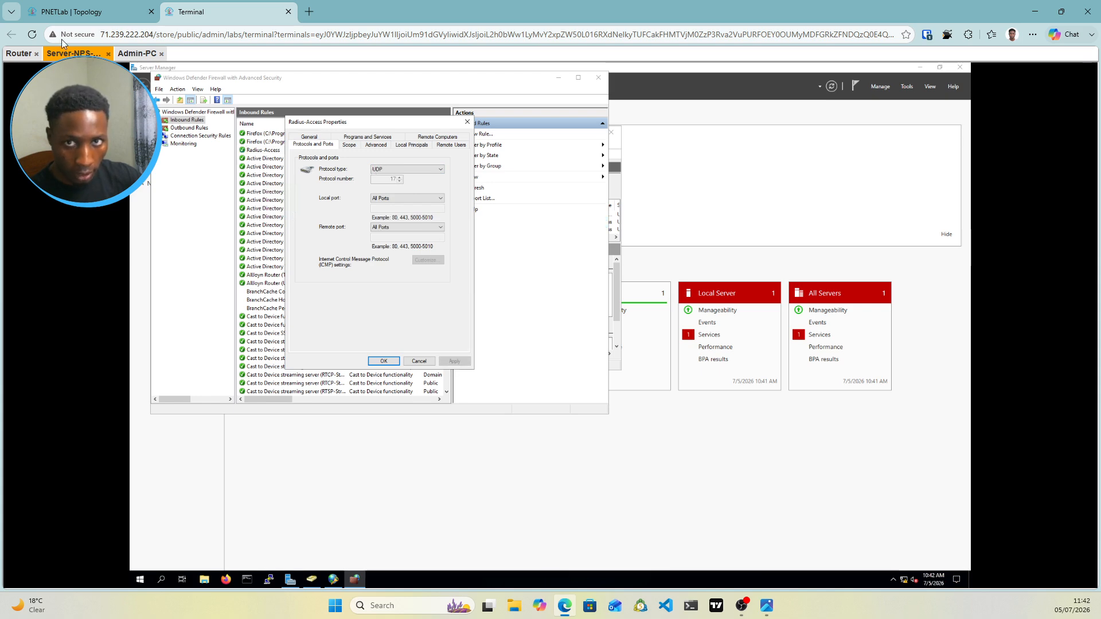
click(384, 361)
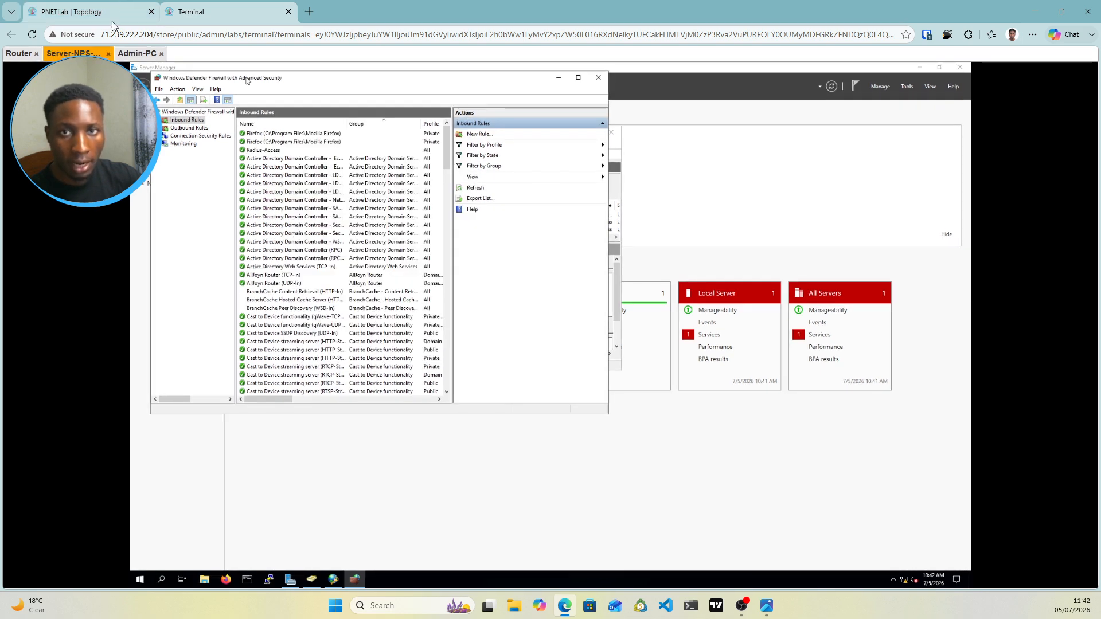
click(22, 55)
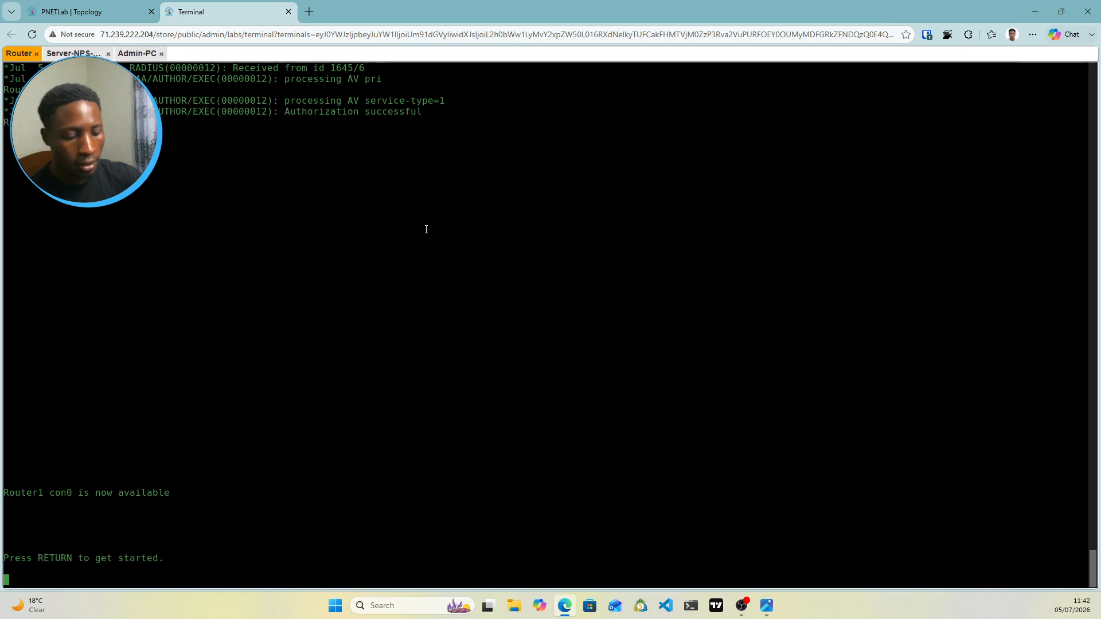
Log in to Router1's console as the RADIUS test user
key(Return)
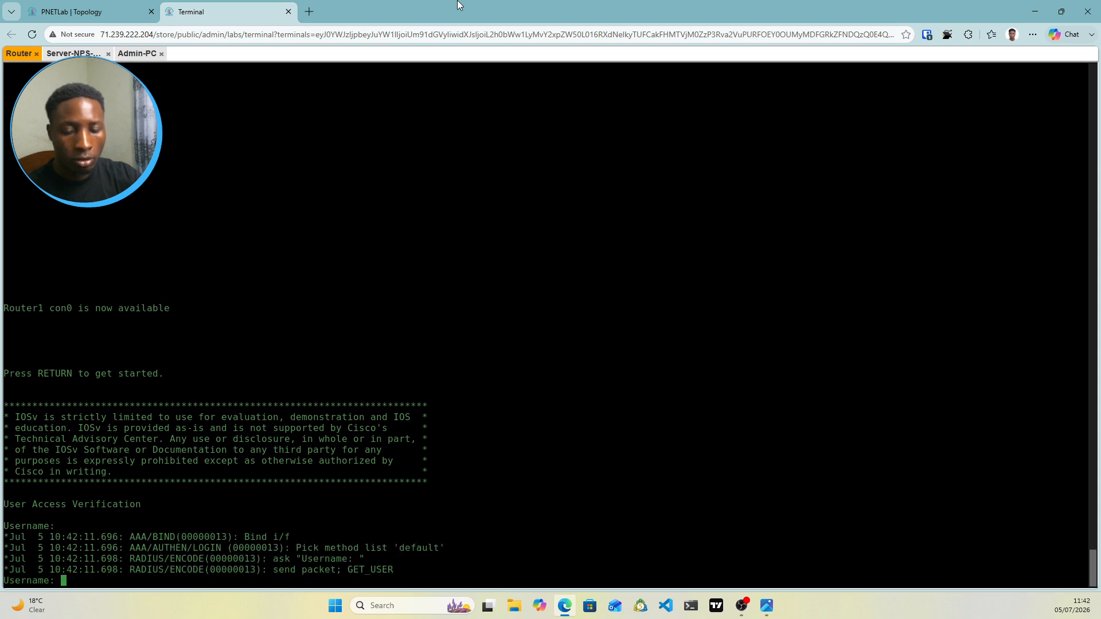
text(dan)
key(Return)
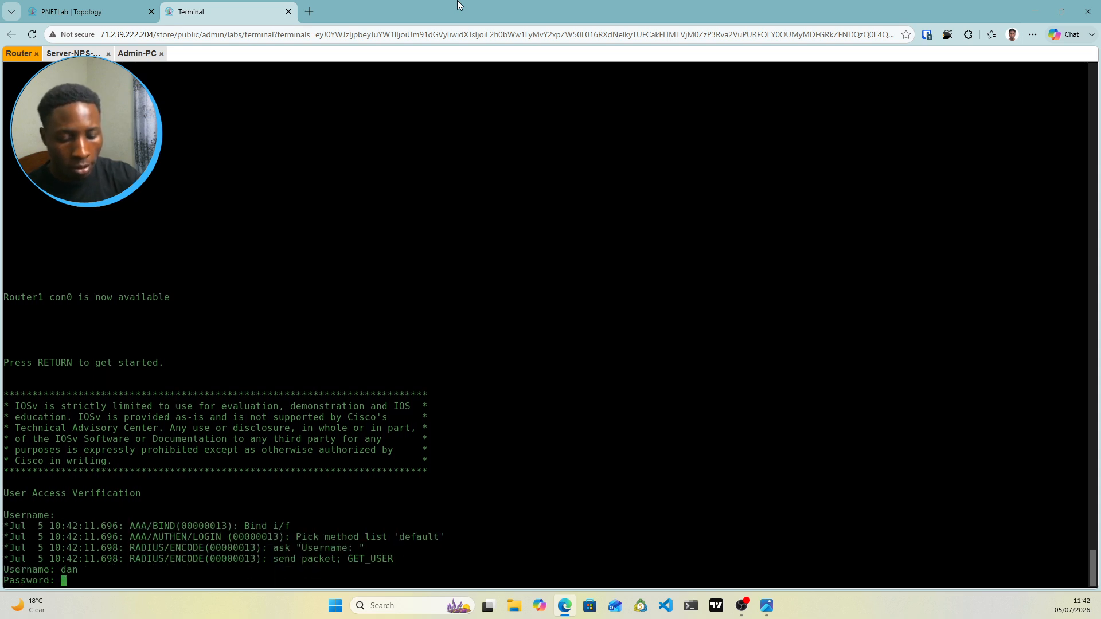
key(Return)
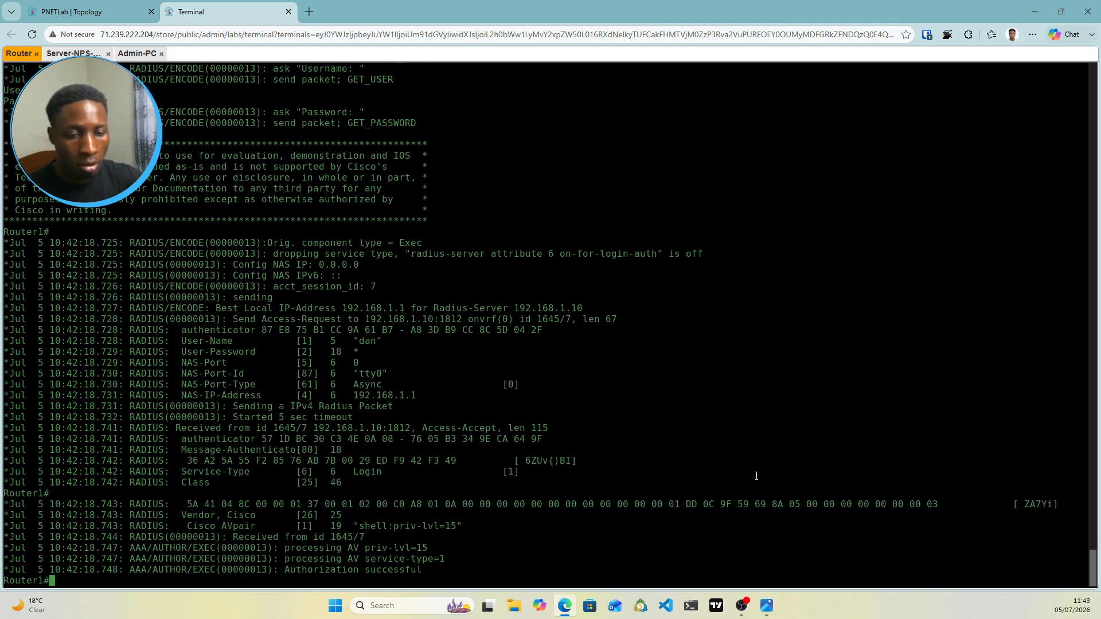
key(Return)
key(Return)
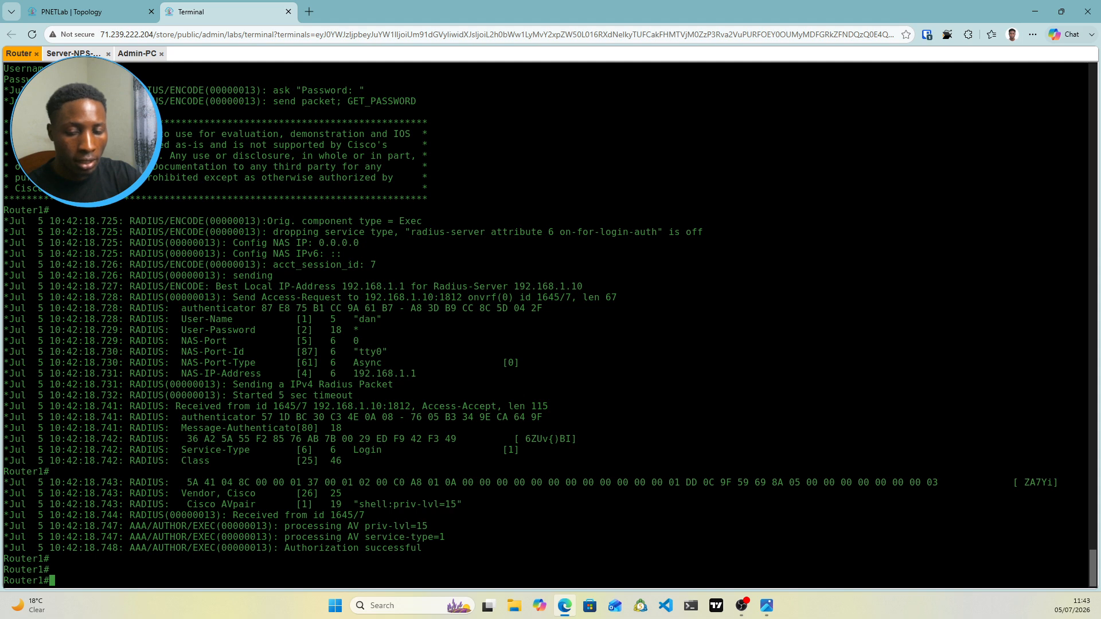
Enter conf t, run do show ip int br, then open the Admin-PC console from the topology
text(conf t)
key(Return)
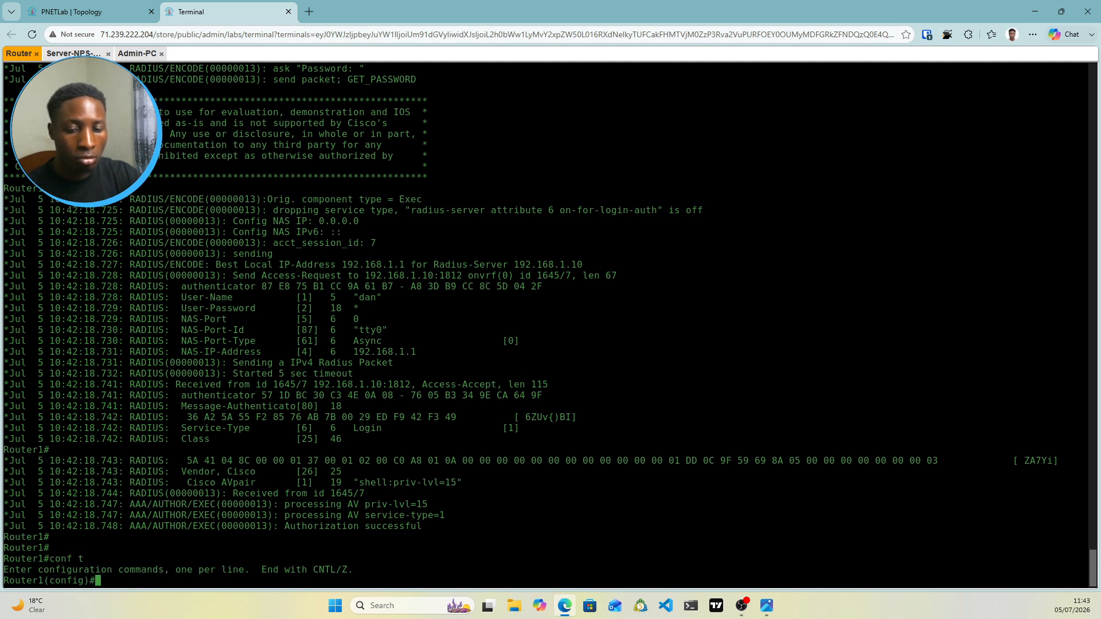
text(show ip i)
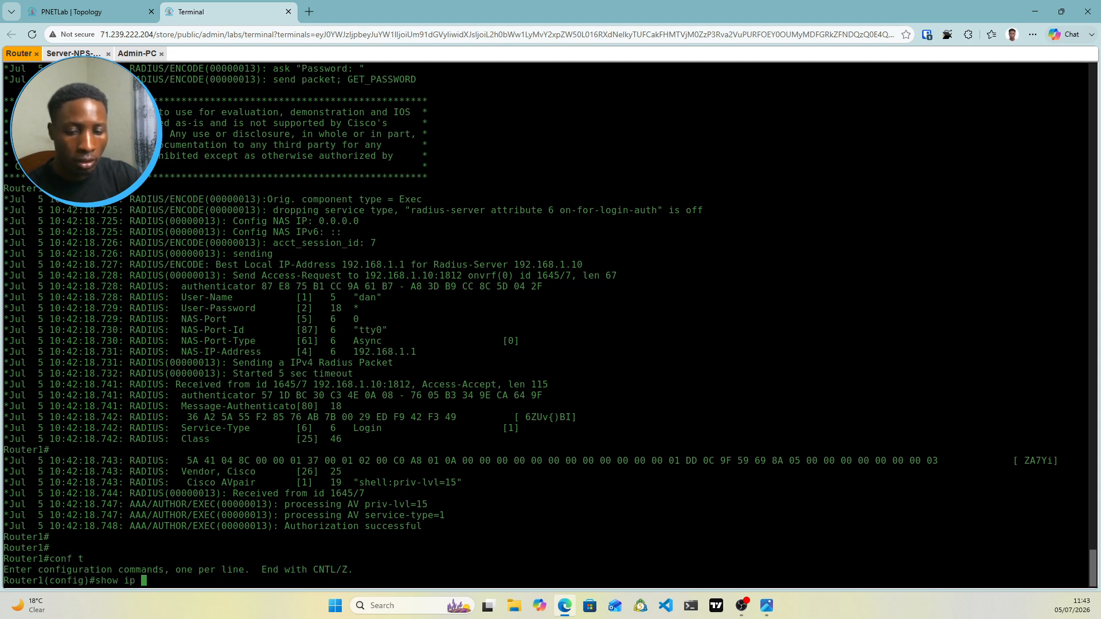
key(BackSpace)
key(BackSpace)
key(BackSpace)
key(BackSpace)
key(BackSpace)
key(BackSpace)
key(BackSpace)
key(BackSpace)
key(BackSpace)
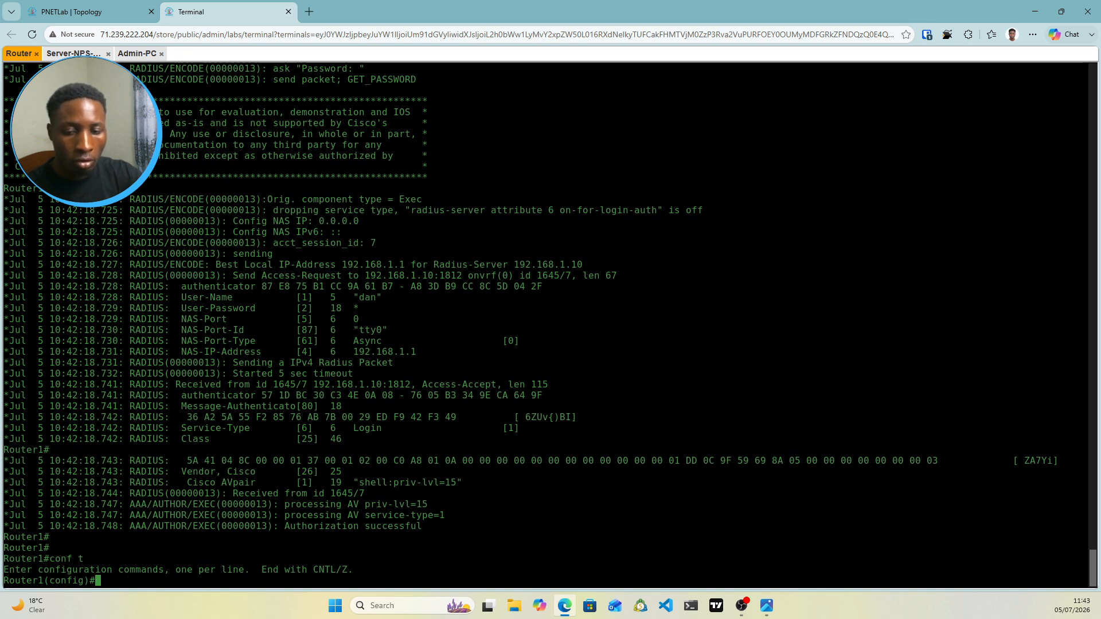
text(do)
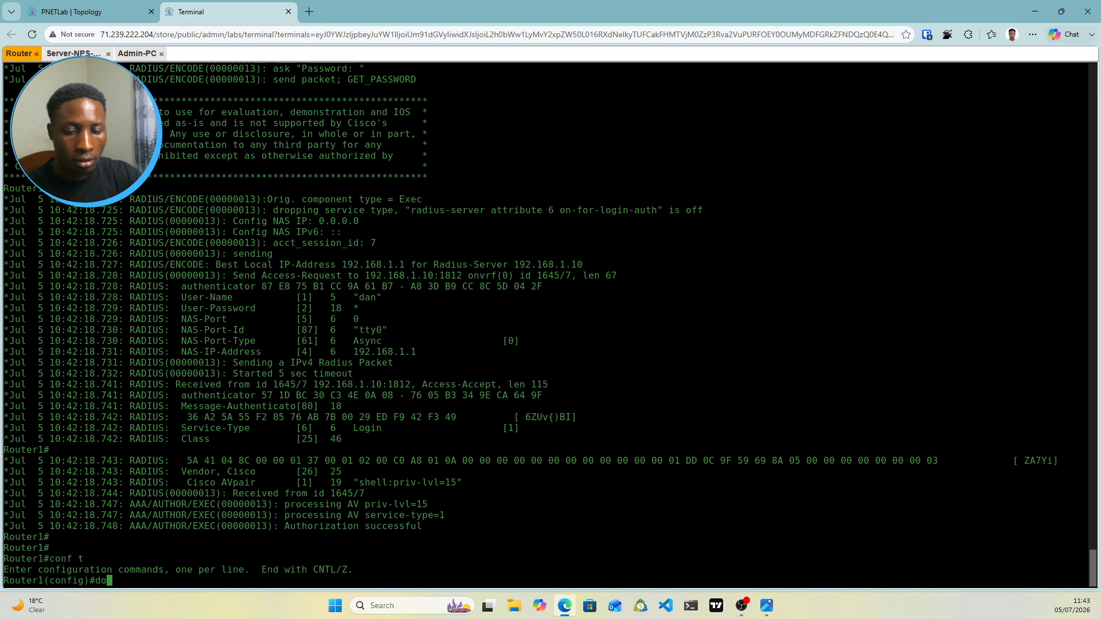
text( show ip )
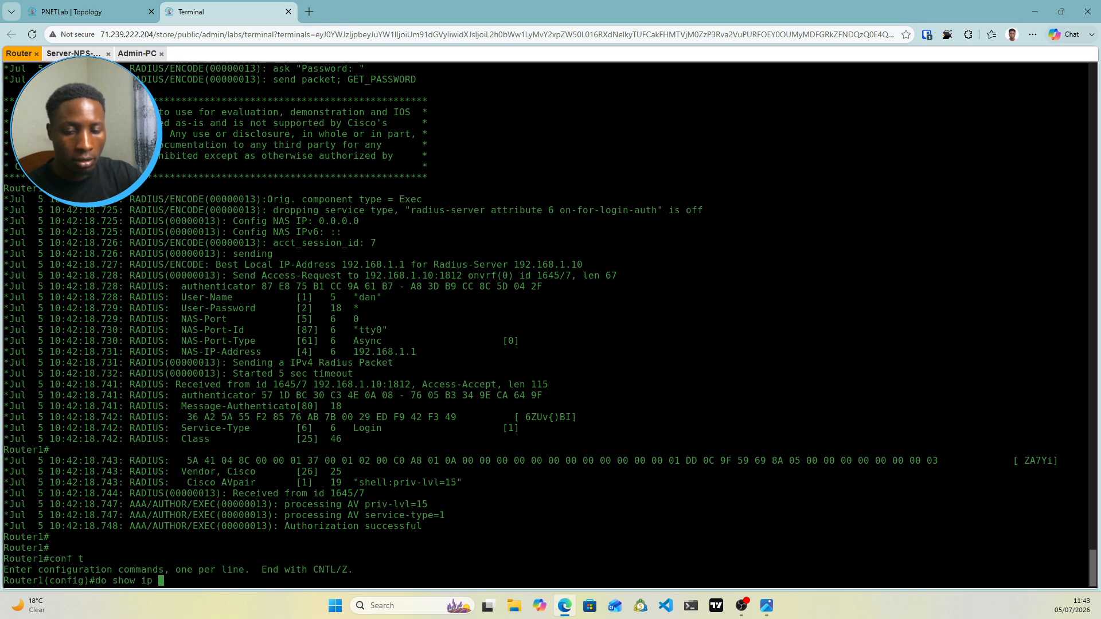
text(int br)
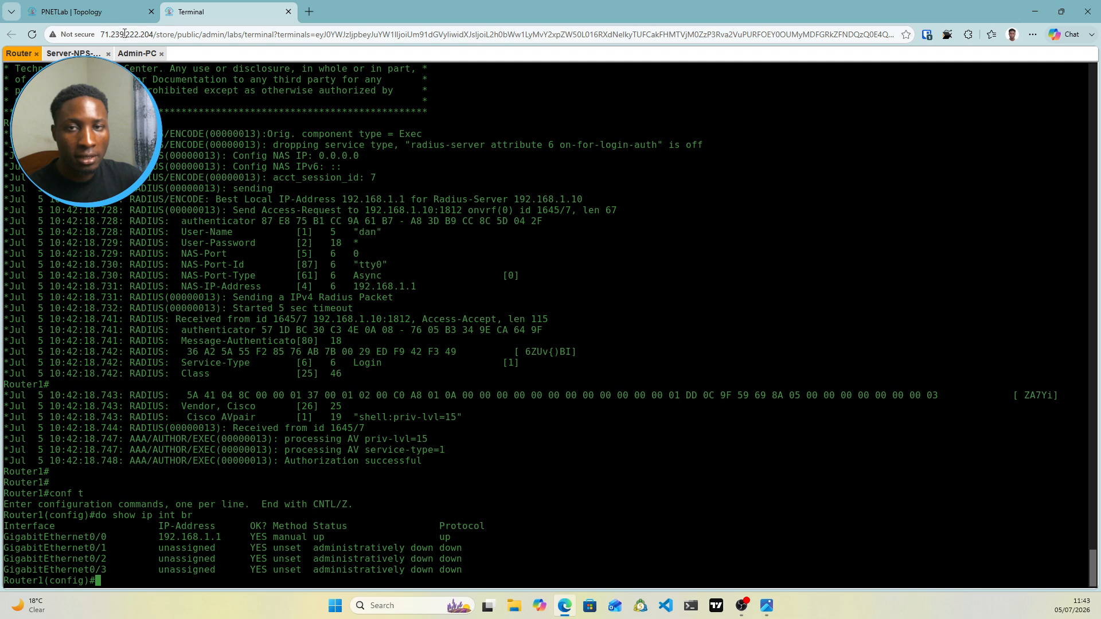
click(101, 12)
click(536, 440)
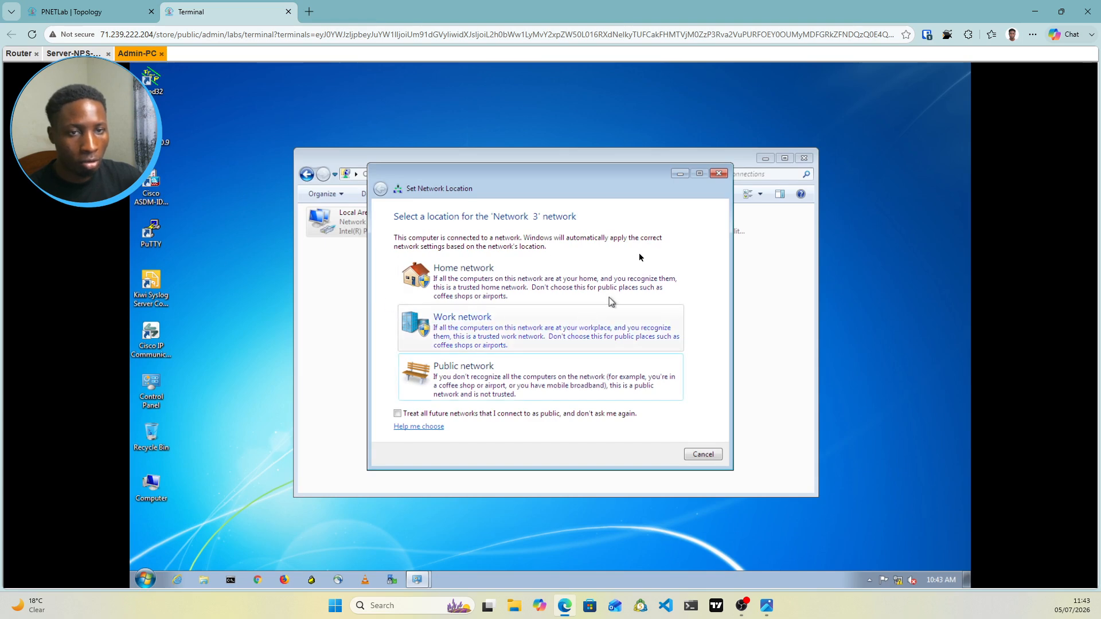
Open Admin-PC's System Properties from the Computer window to reach its computer name settings
click(721, 175)
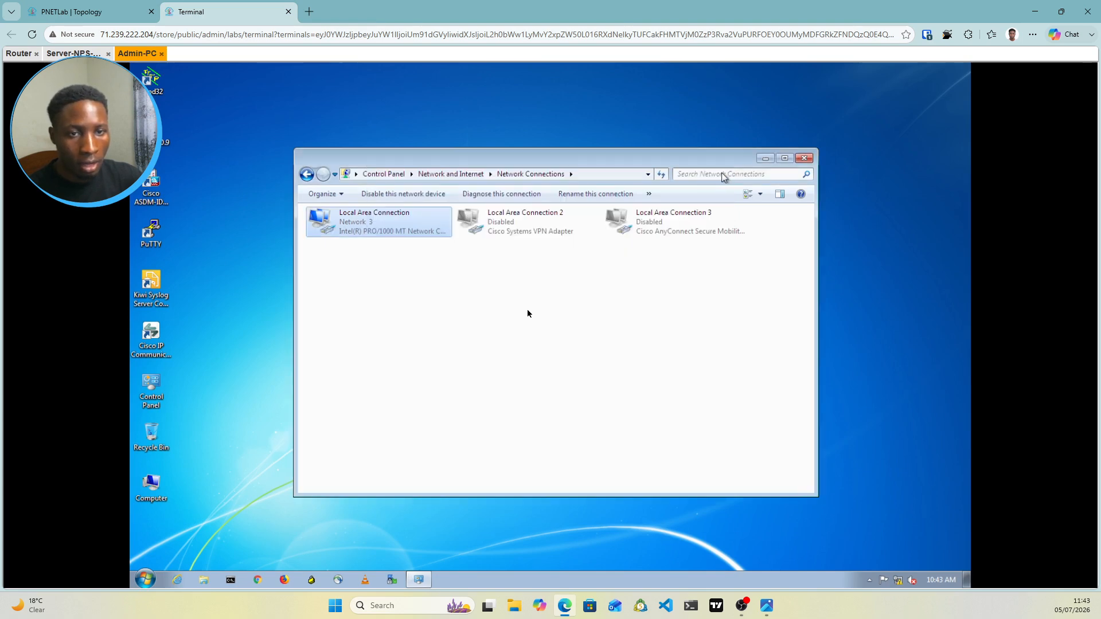
double_click(151, 492)
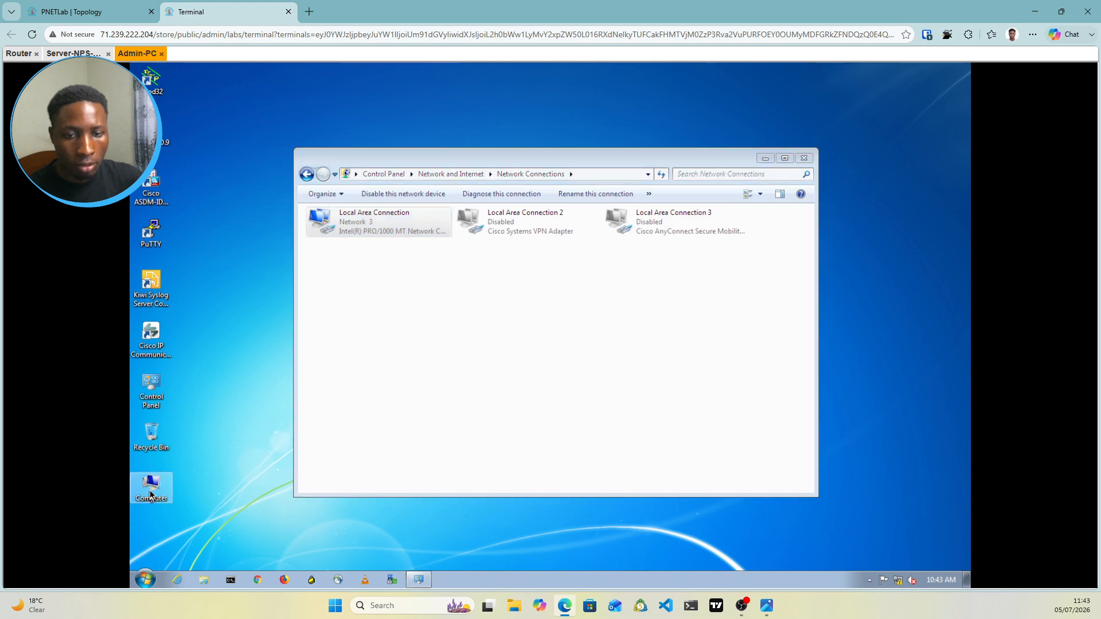
right_click(528, 407)
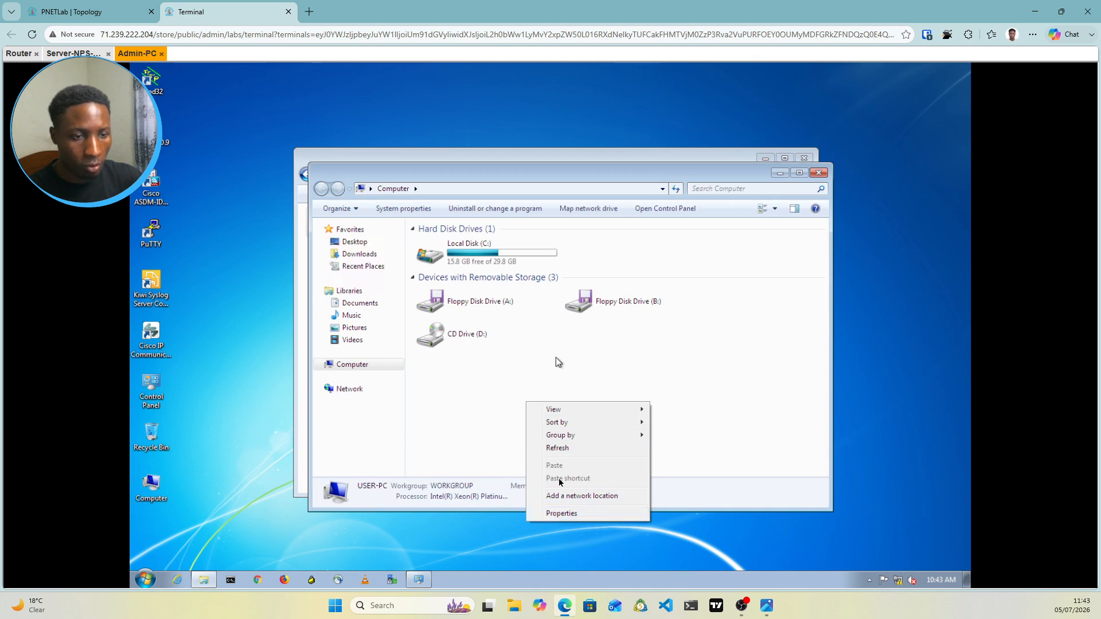
click(554, 514)
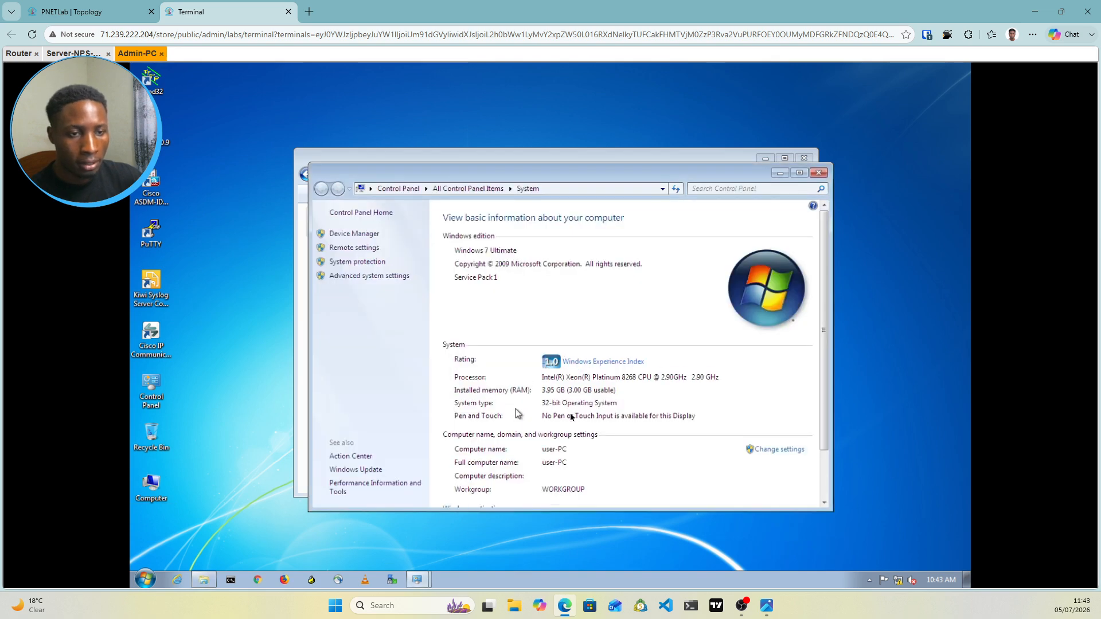
click(778, 453)
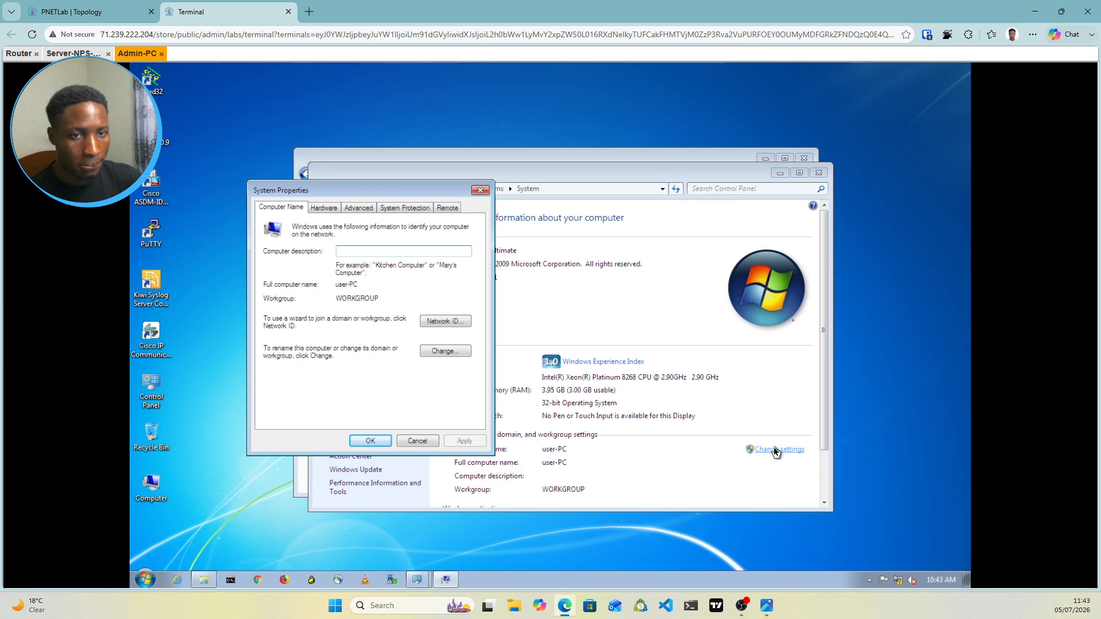
Join Admin-PC to the atabs.local domain using an account allowed to join
click(461, 355)
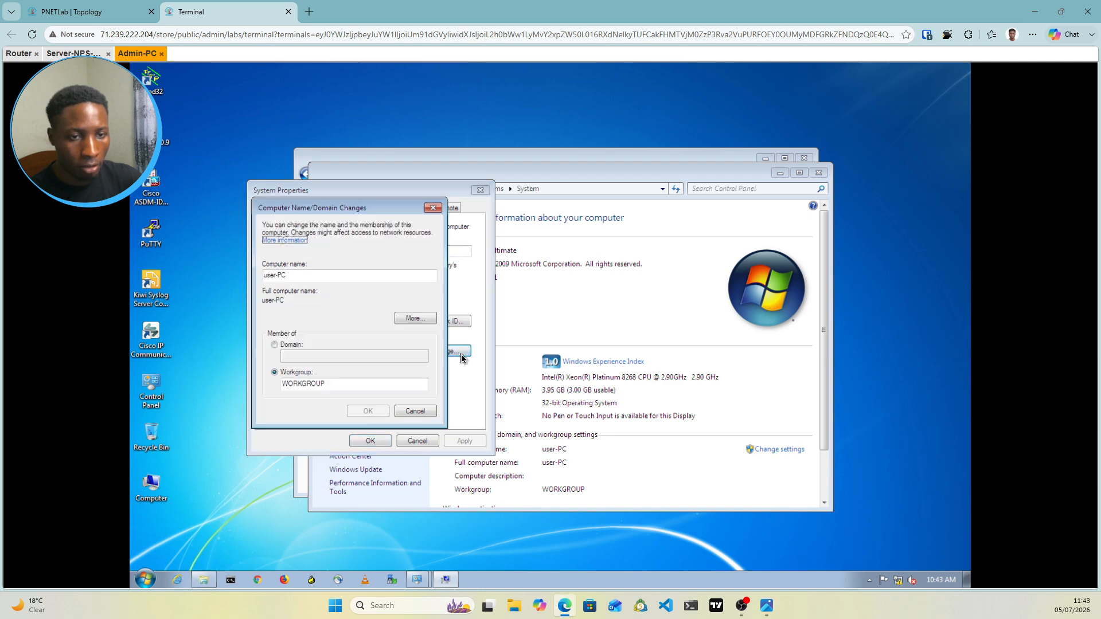
click(277, 345)
click(302, 357)
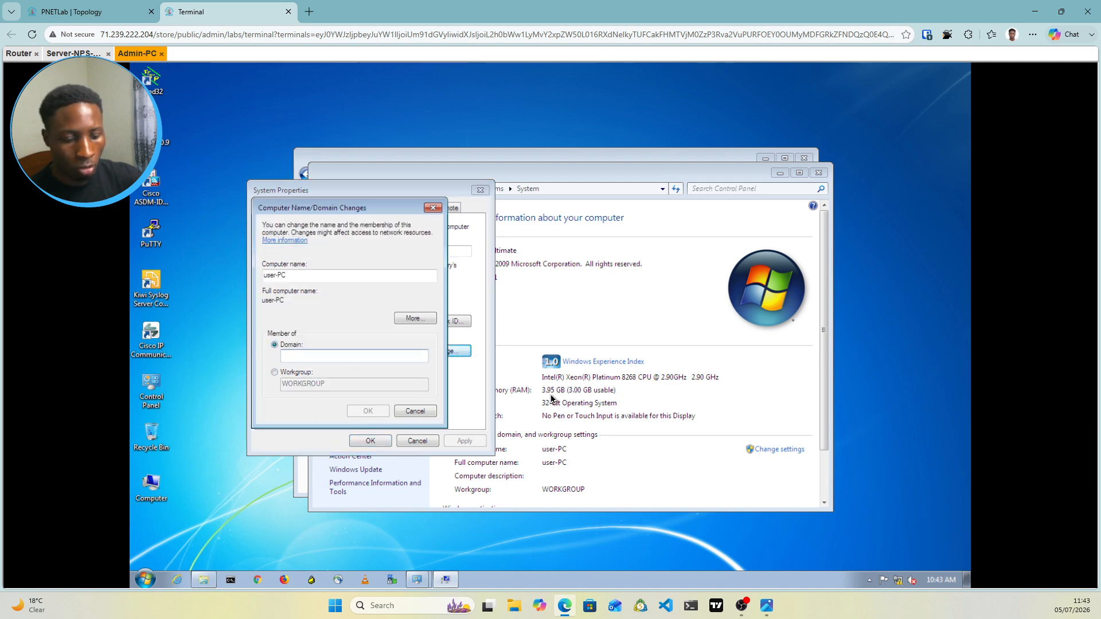
text(atabs)
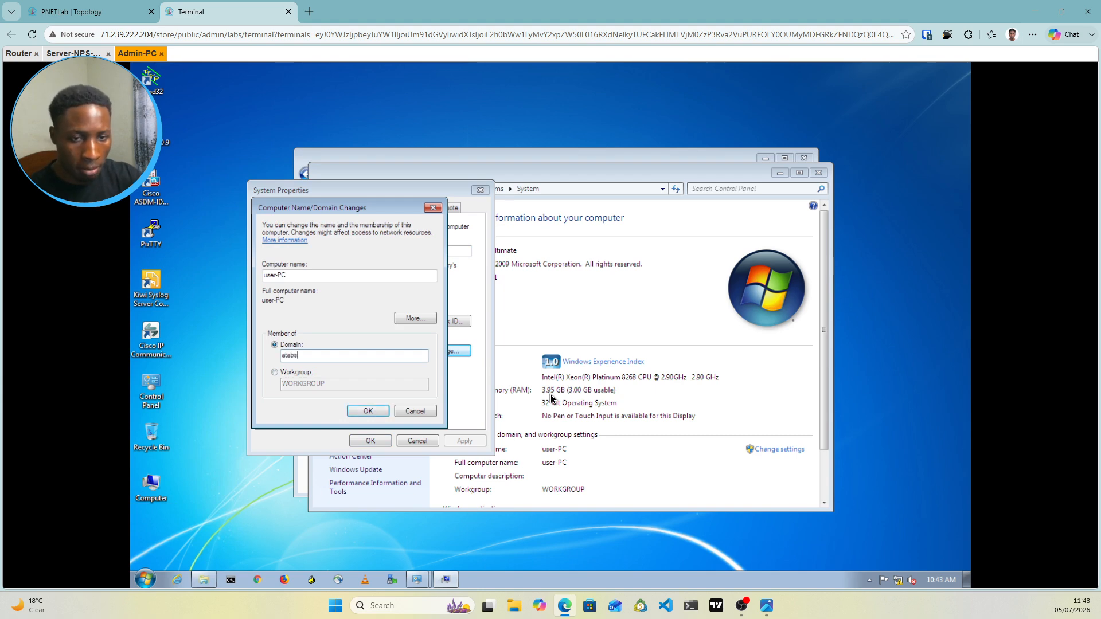
text(.local)
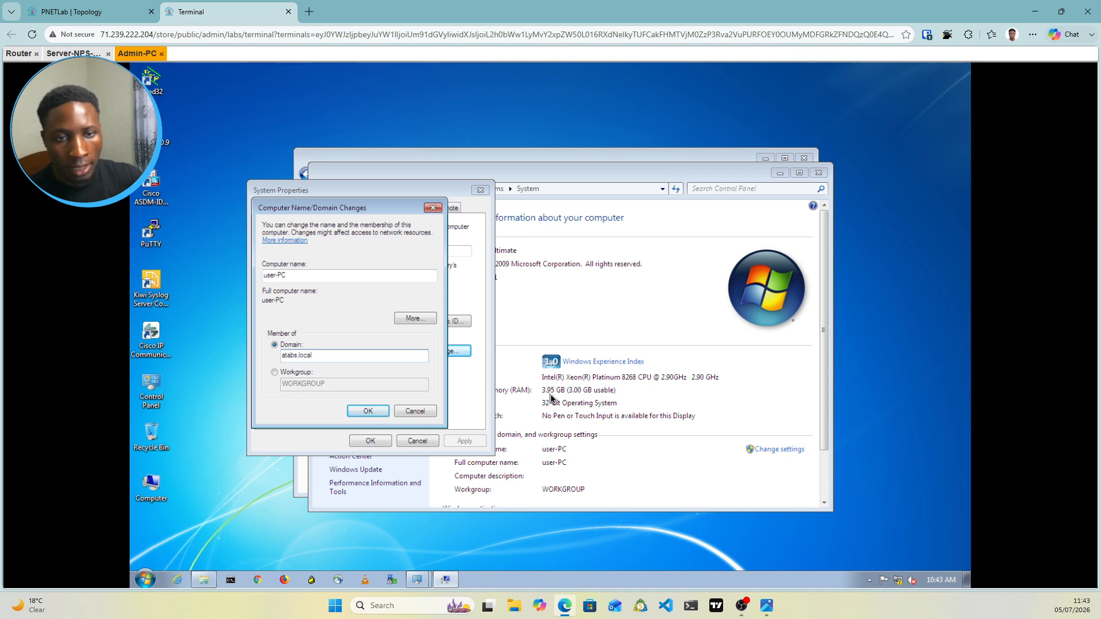
click(372, 413)
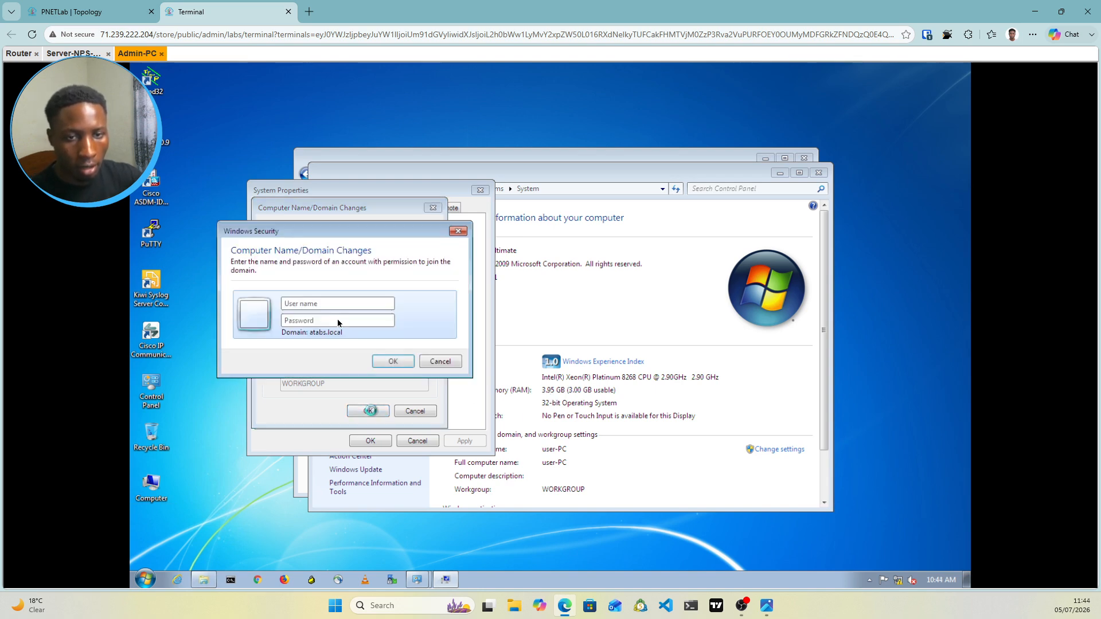
click(314, 308)
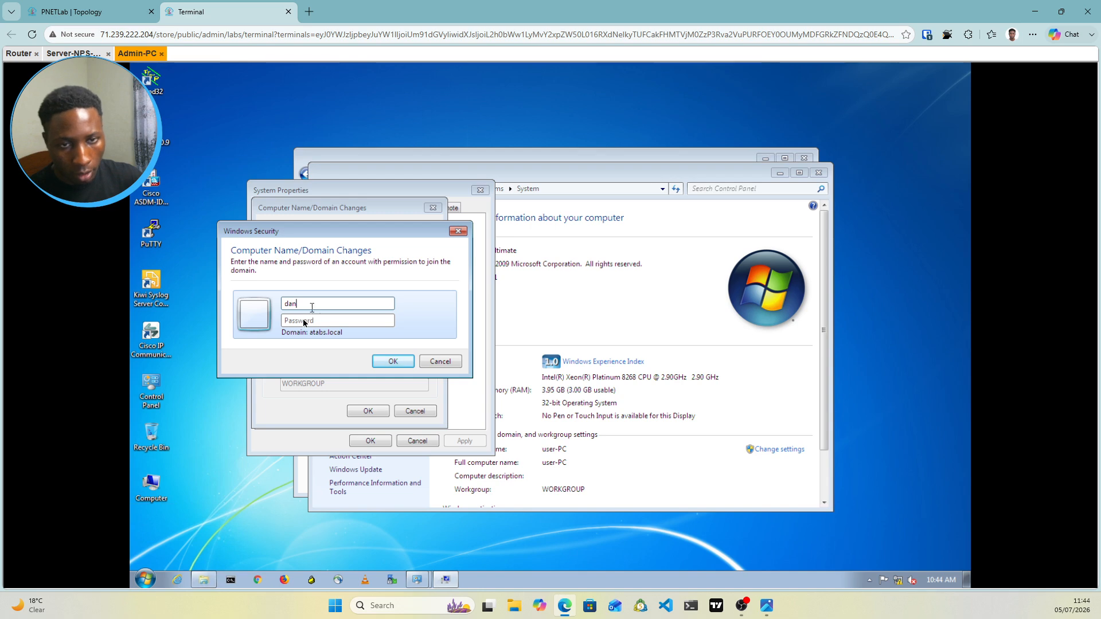
click(303, 320)
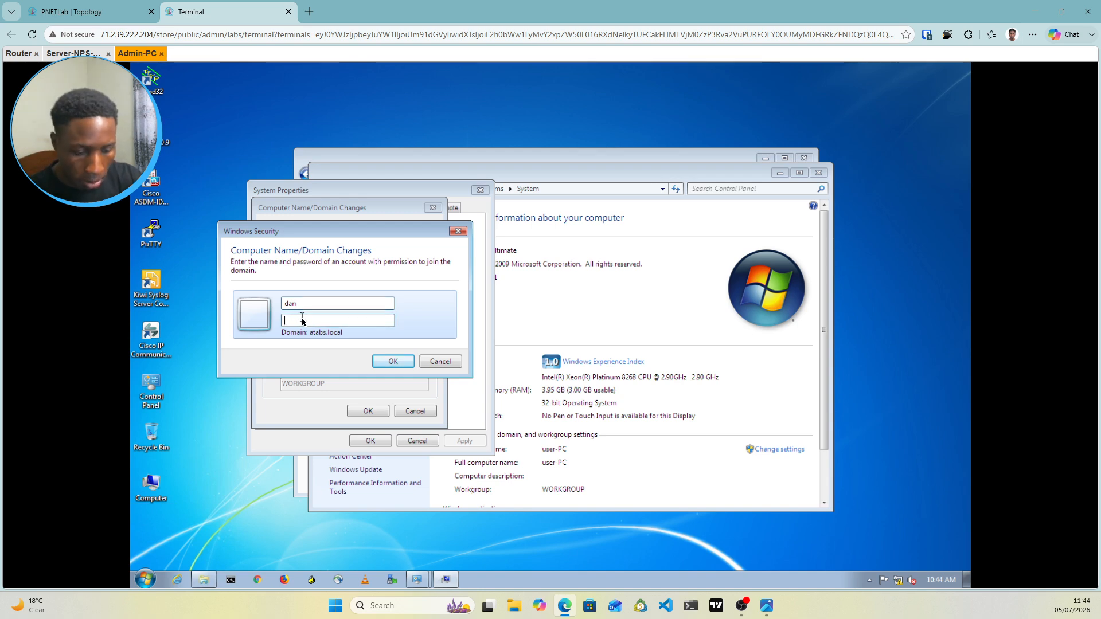
text(•••••••)
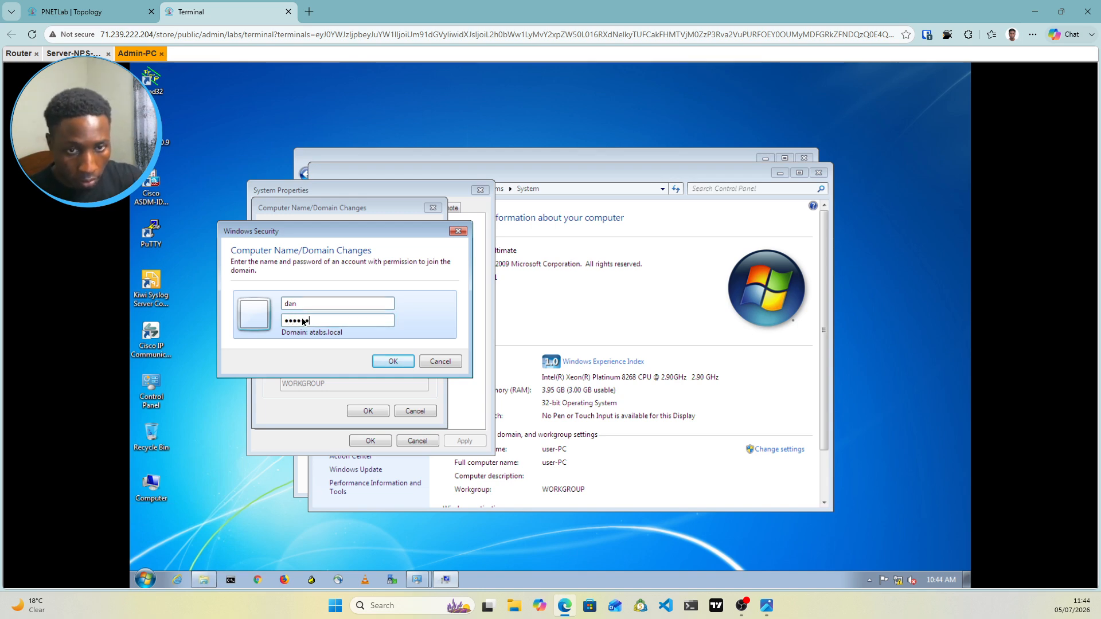
click(380, 359)
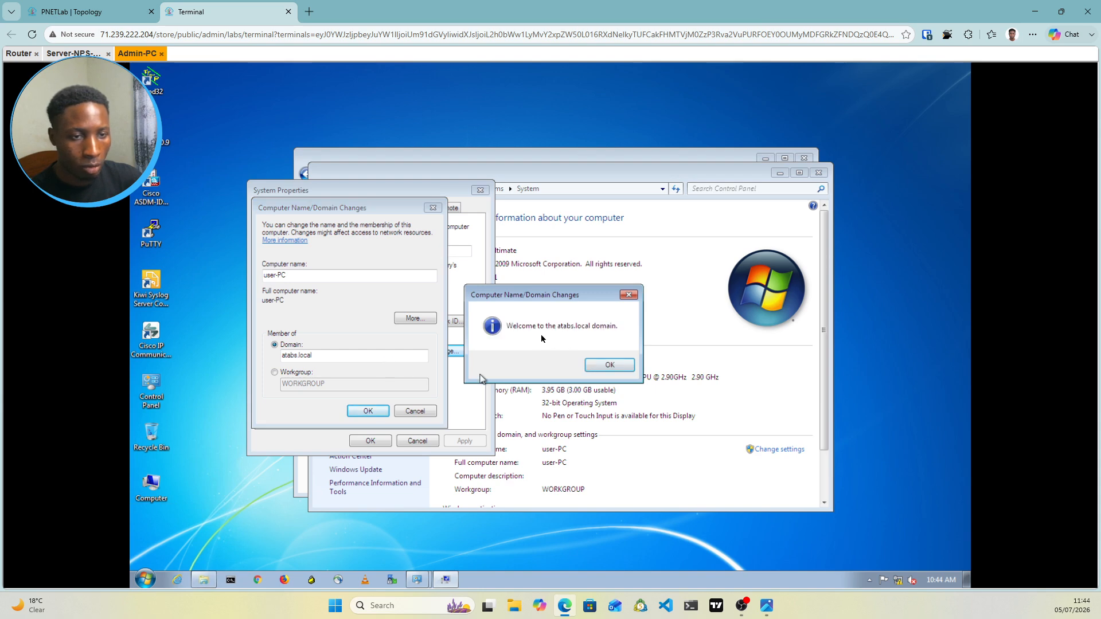
Acknowledge the welcome and restart notices and restart Admin-PC now
click(607, 365)
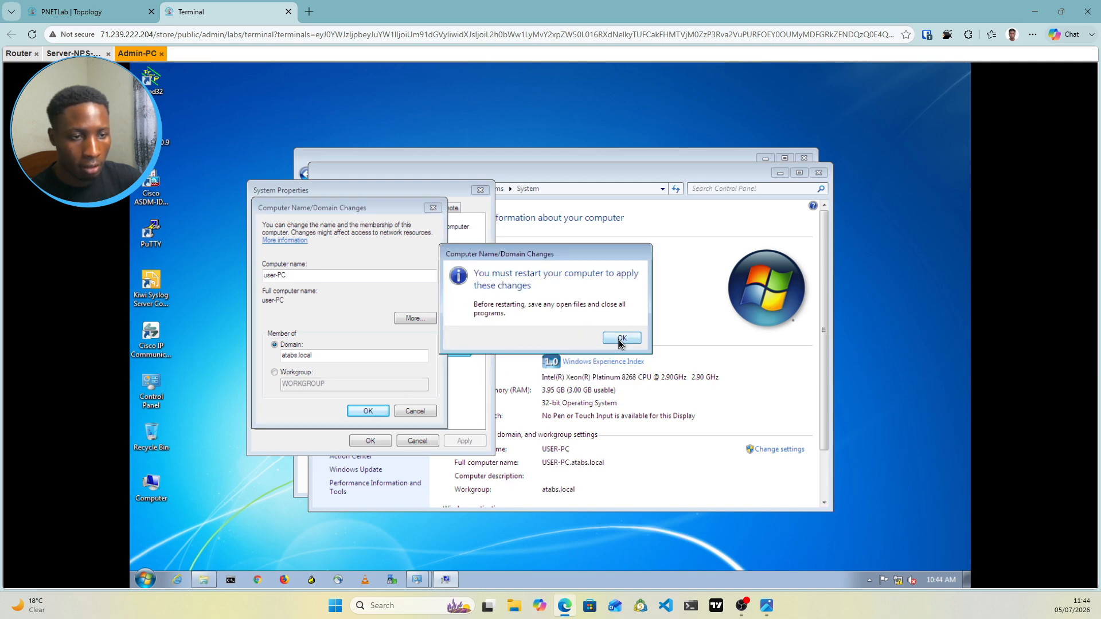
click(622, 338)
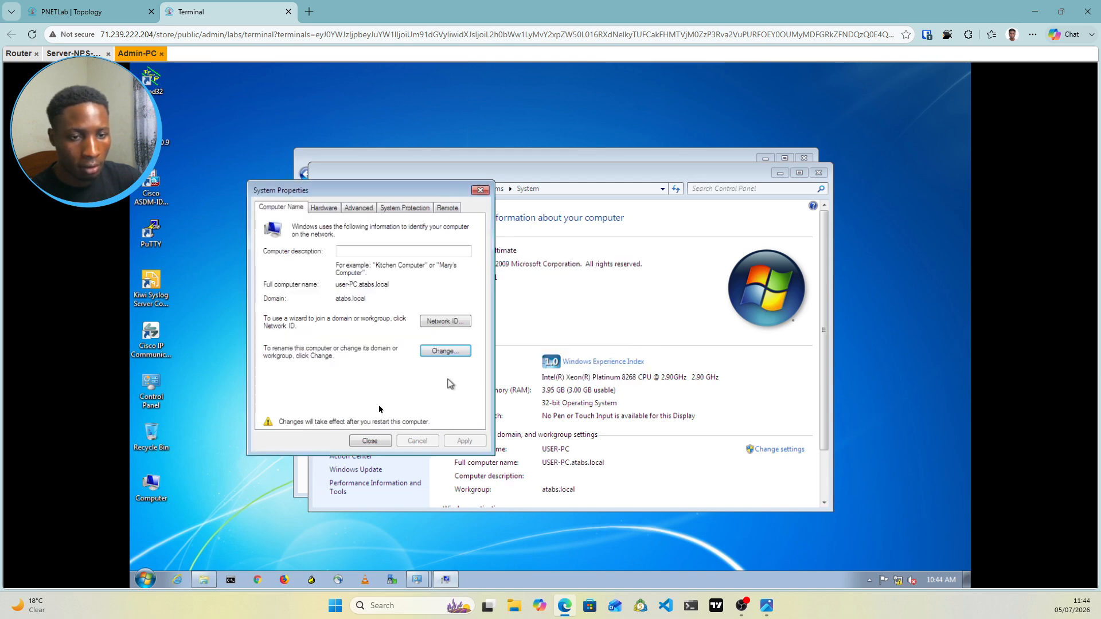
click(374, 442)
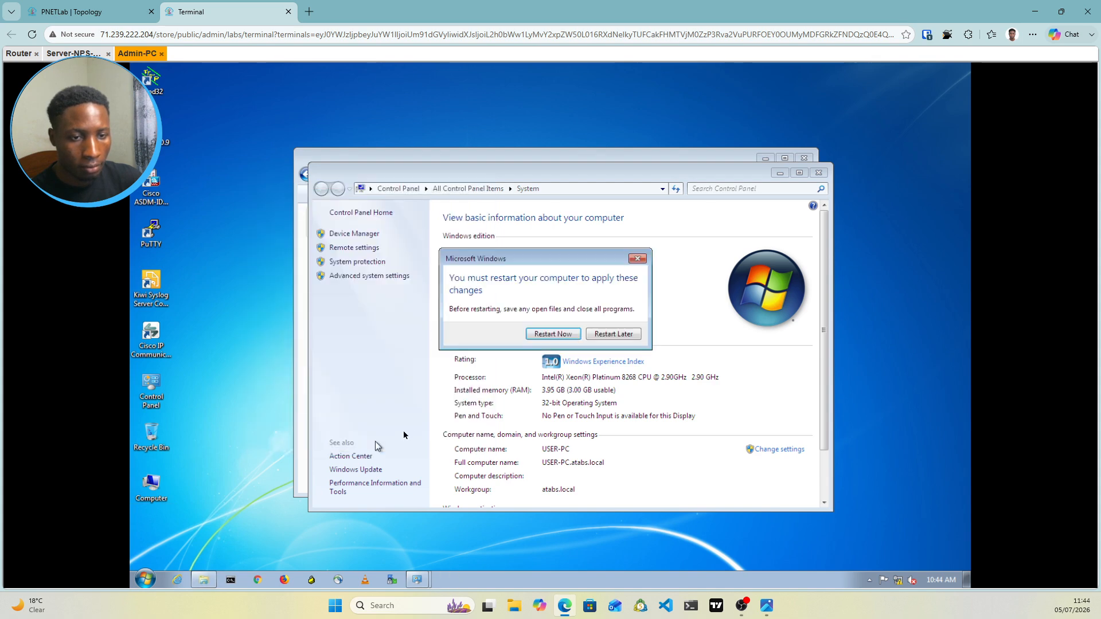
click(556, 336)
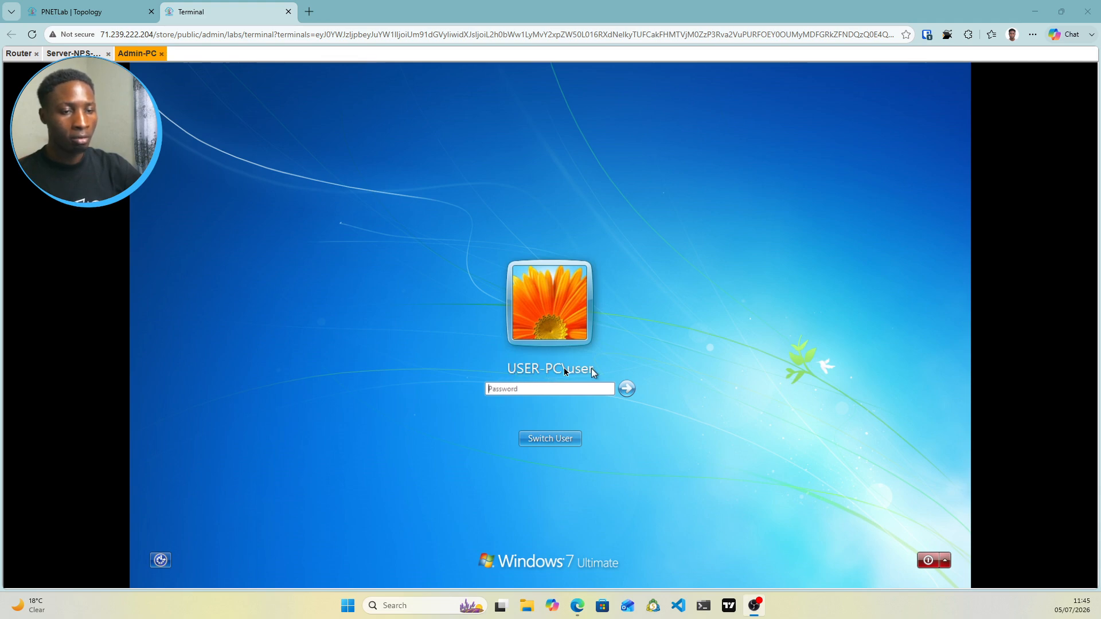
Sign in to Admin-PC as Other User with the ATABS domain user's credentials
click(568, 442)
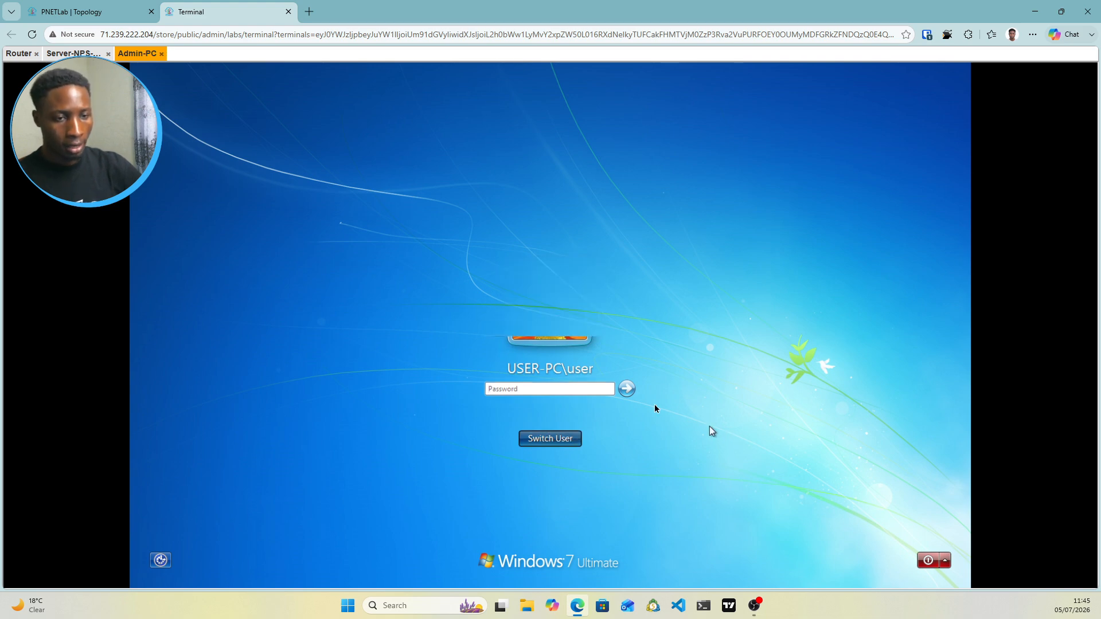
click(603, 360)
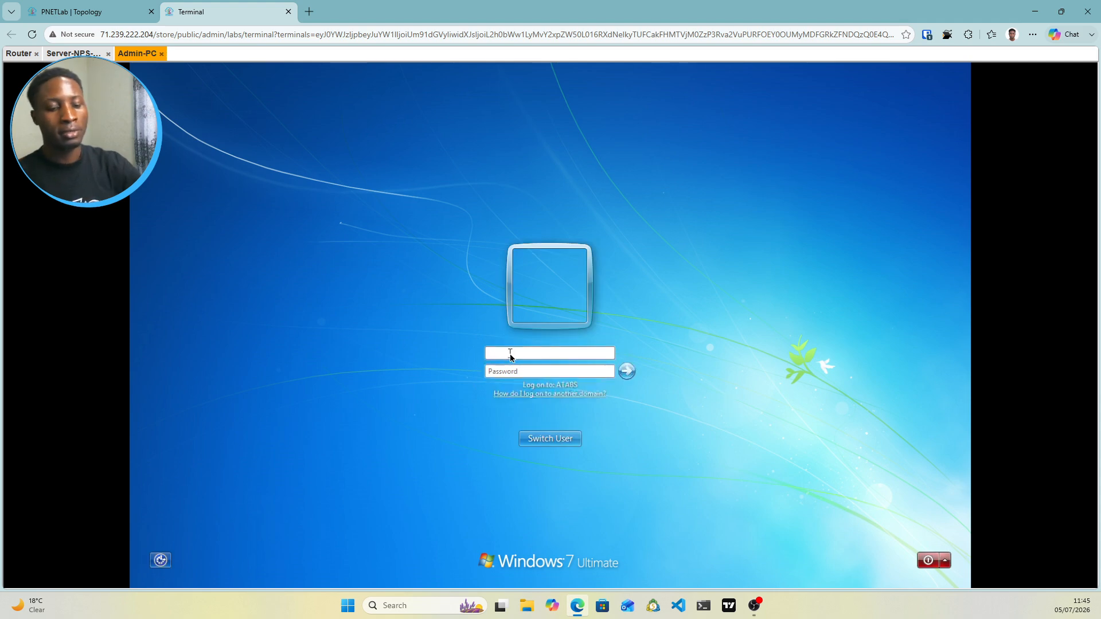
text(dan)
key(Tab)
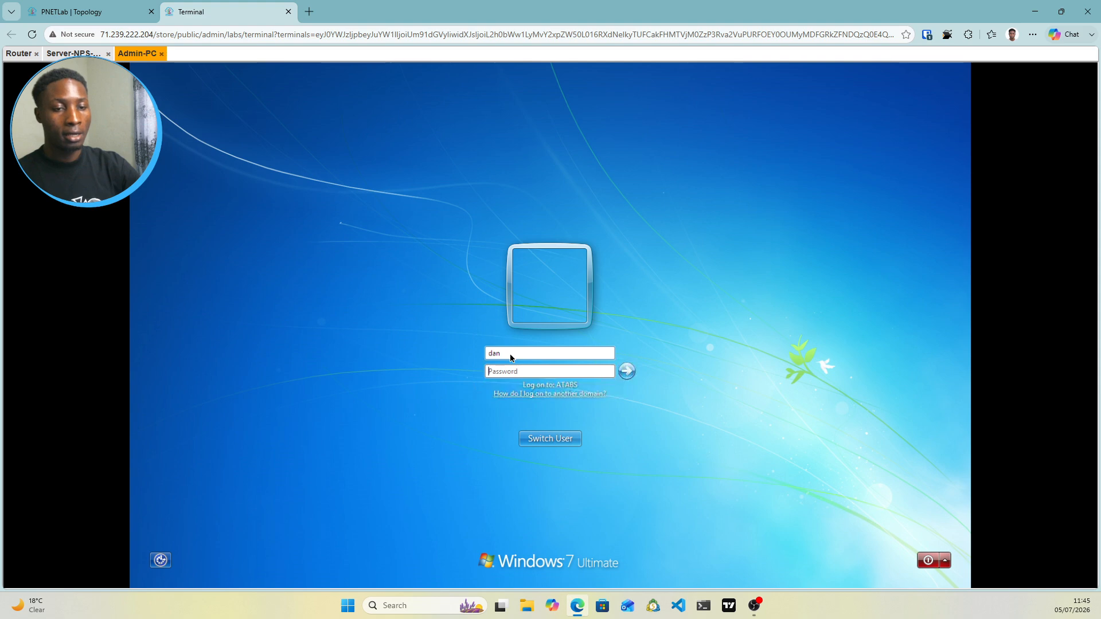
text(••••)
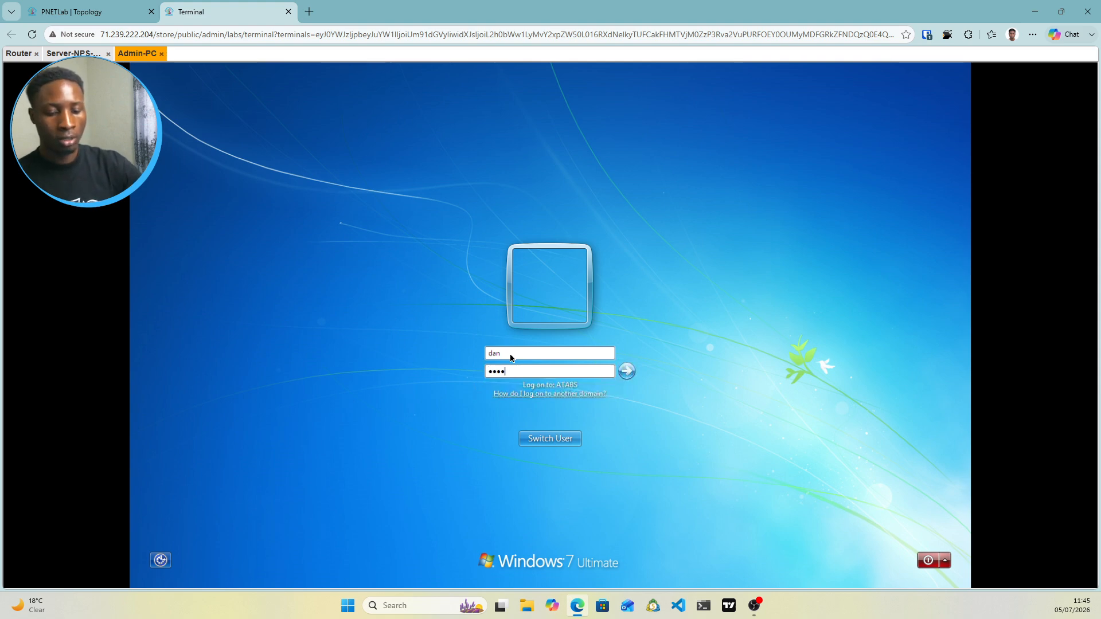
text(•••)
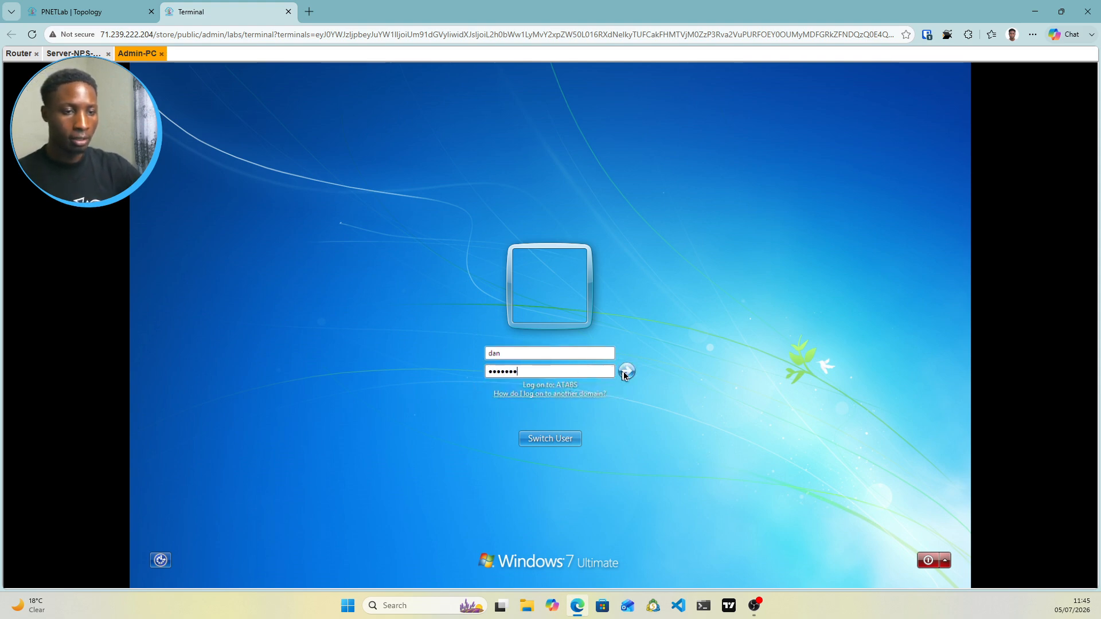
key(Return)
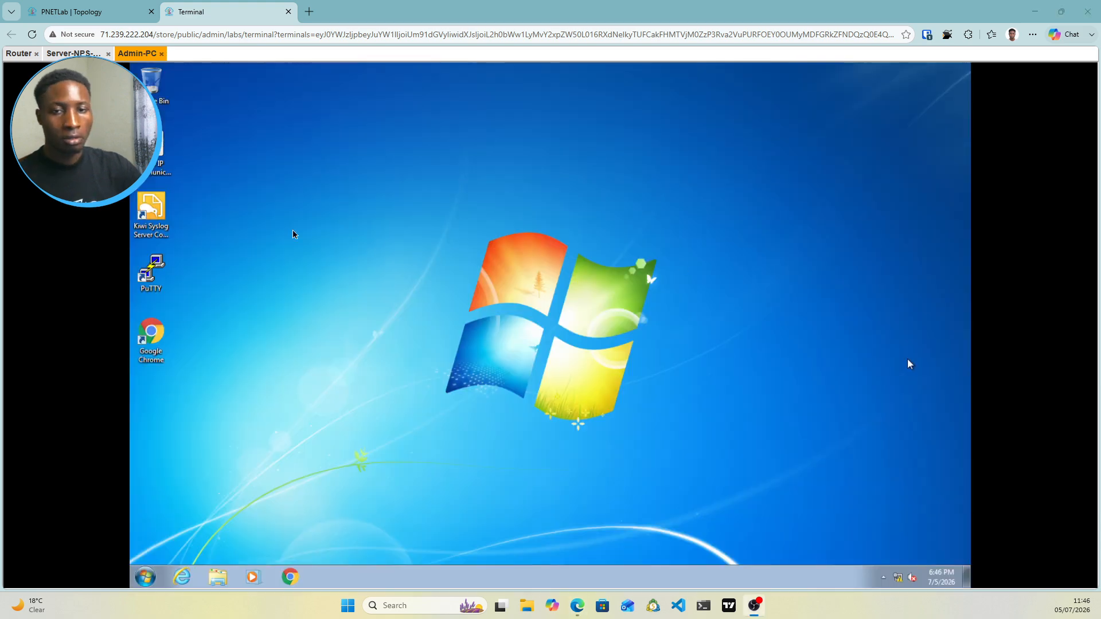
Launch PuTTY and set the terminal font to 18-point Courier New
double_click(149, 269)
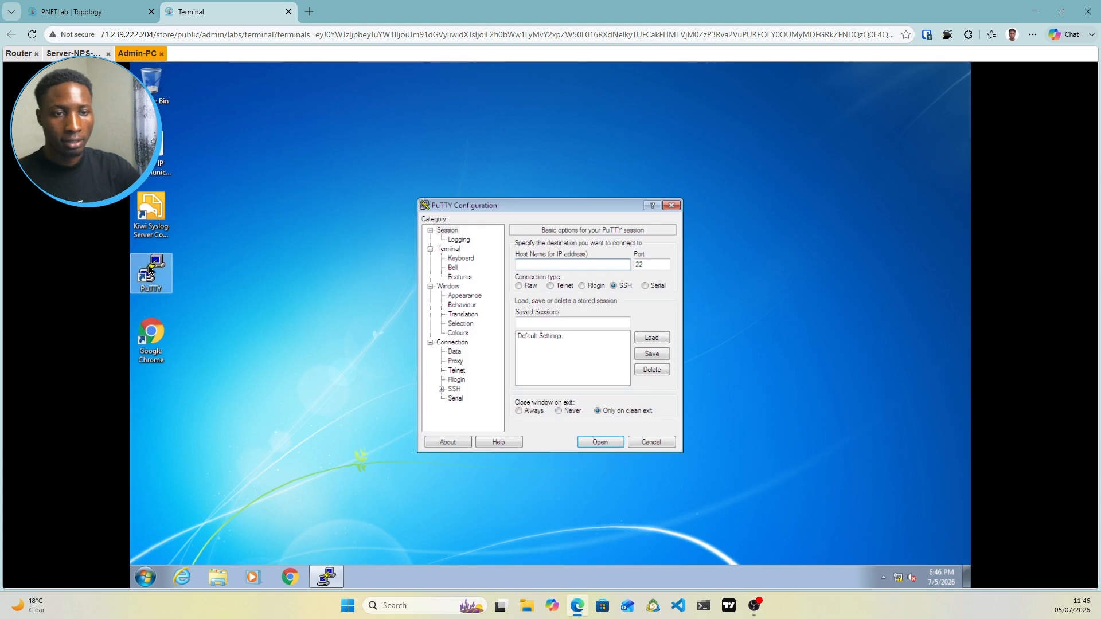
click(464, 297)
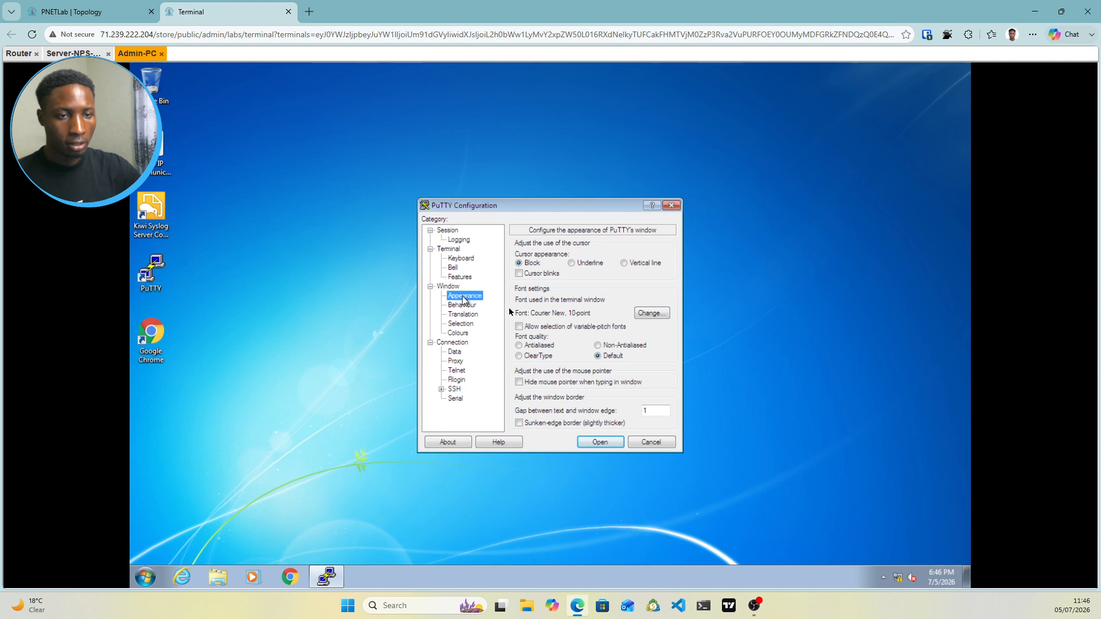
click(648, 314)
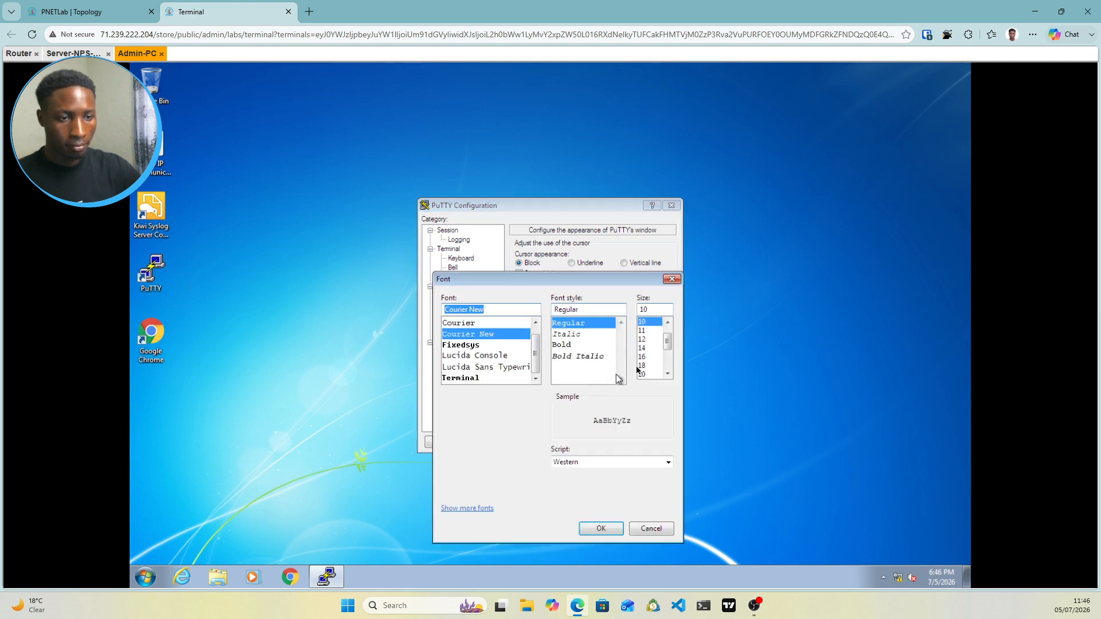
click(643, 365)
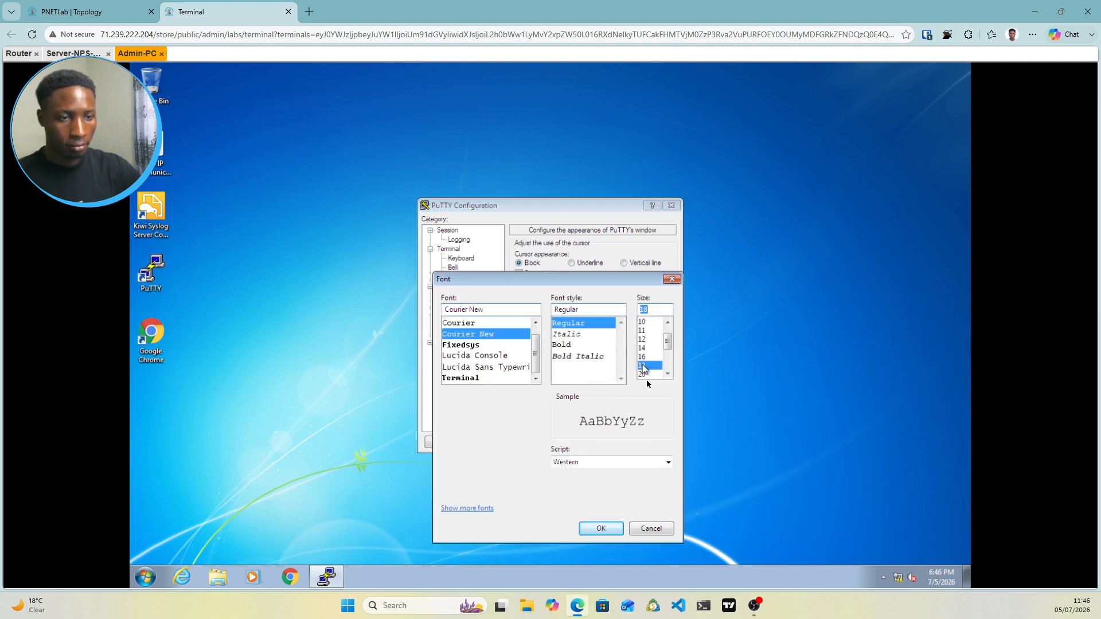
click(602, 530)
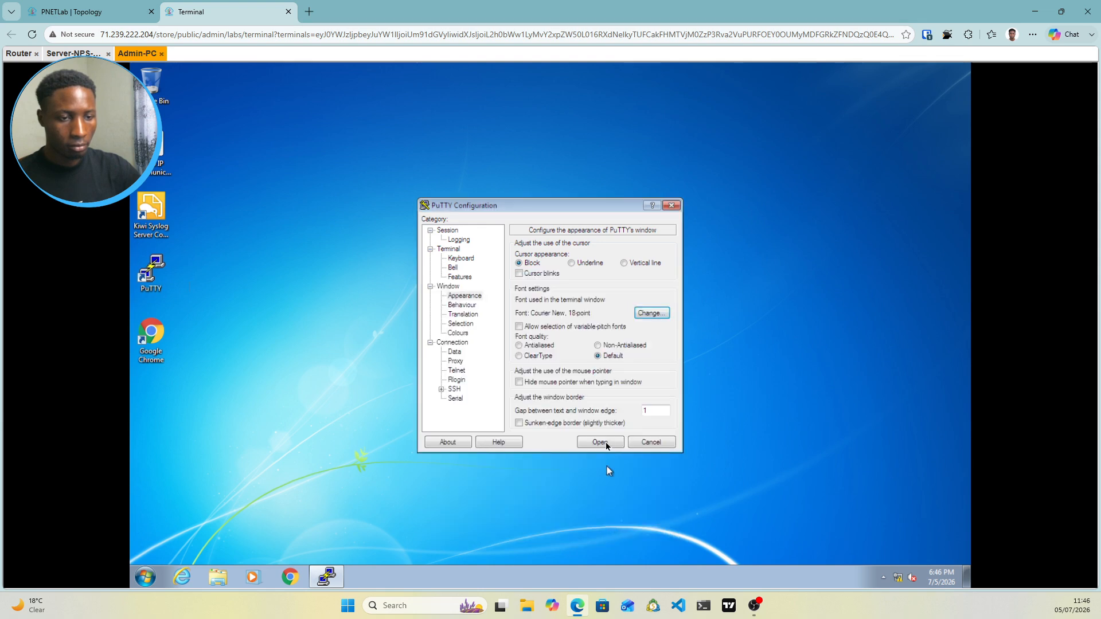
click(456, 231)
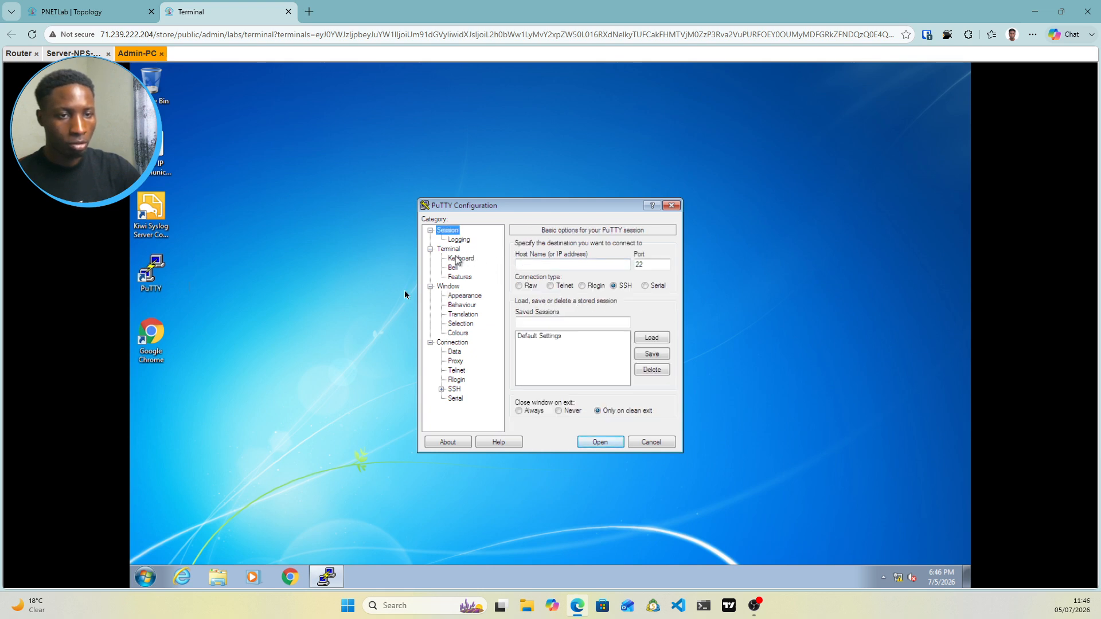
SSH to 192.168.1.1, accept the host key, log in as the test user, then exit
click(542, 265)
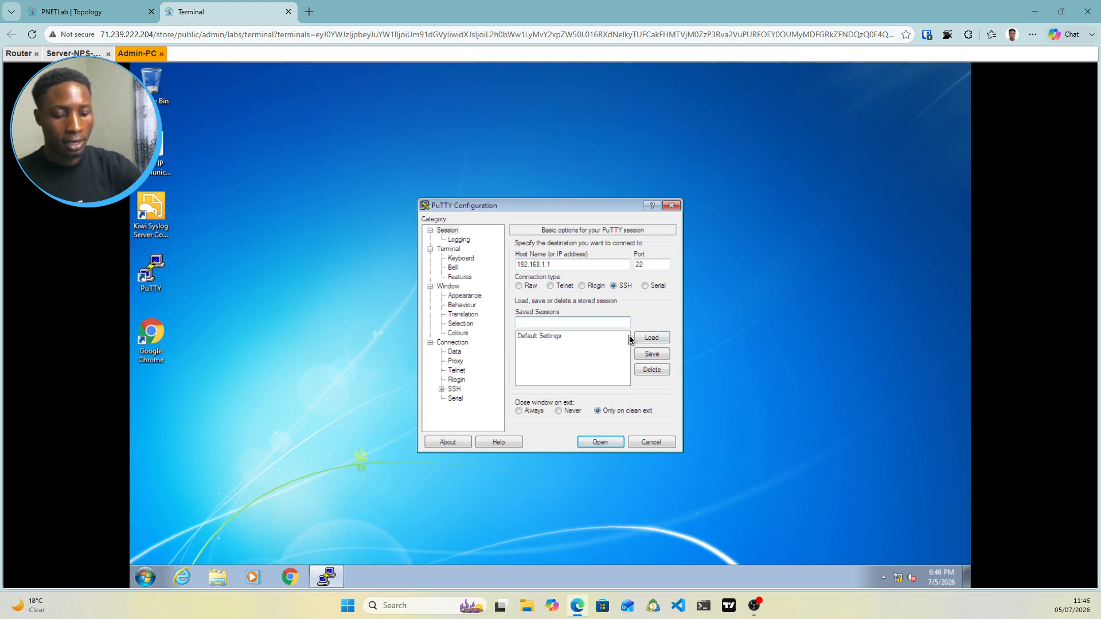
text(R1)
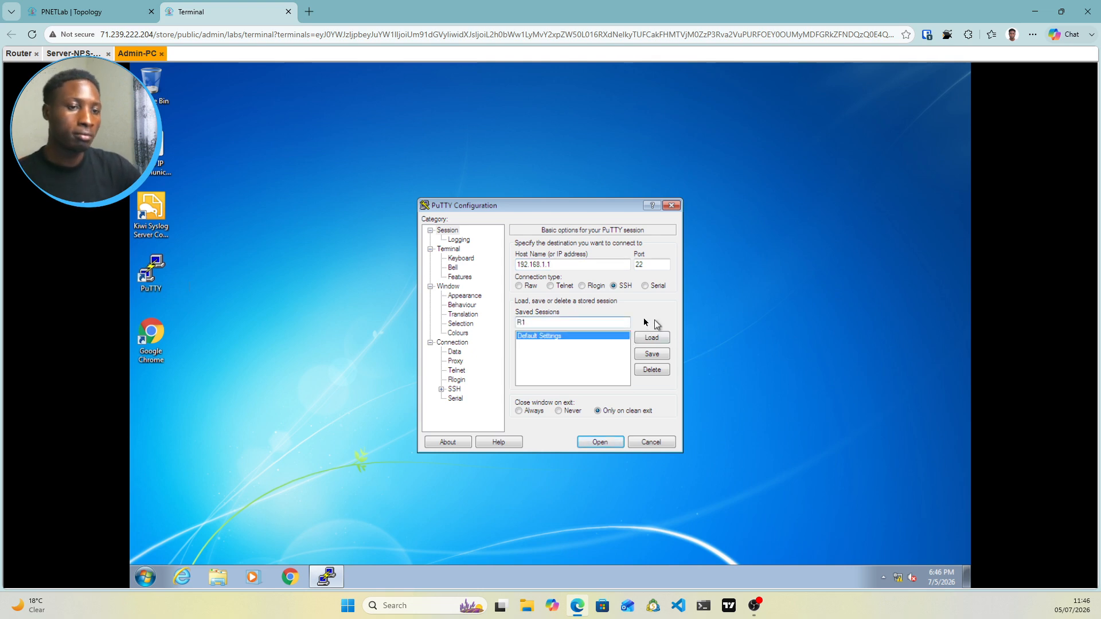
click(613, 444)
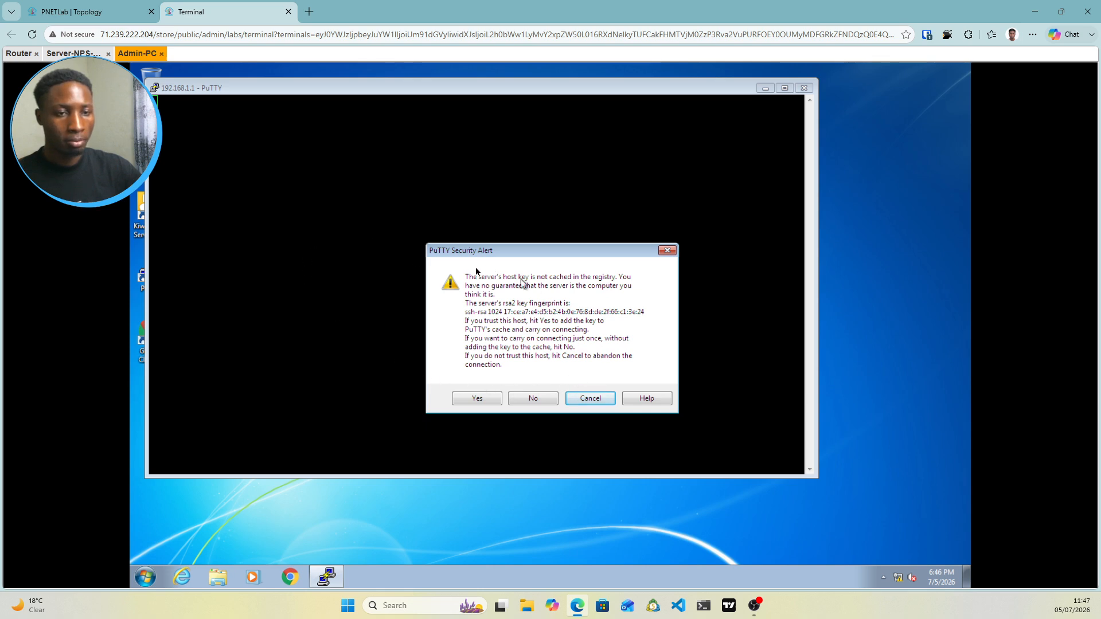
click(477, 400)
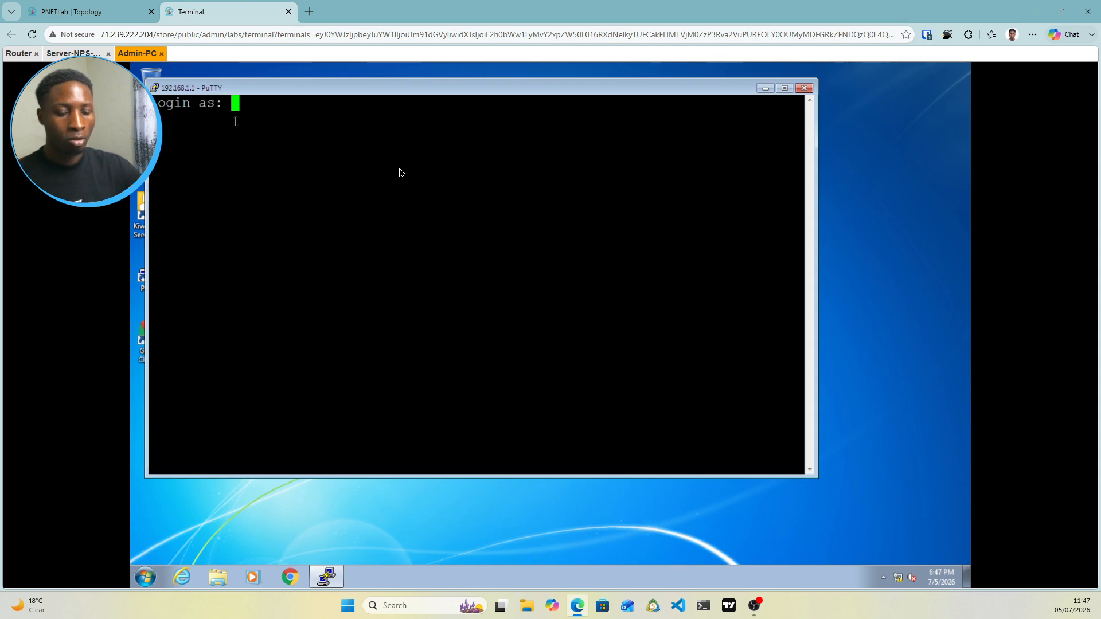
text(dan)
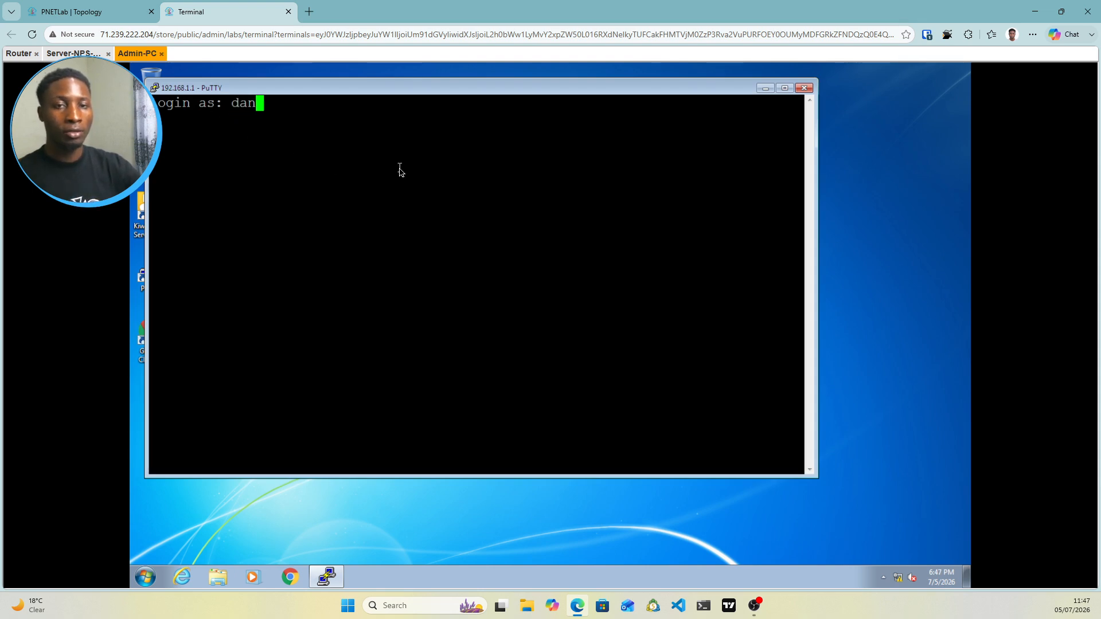
key(Return)
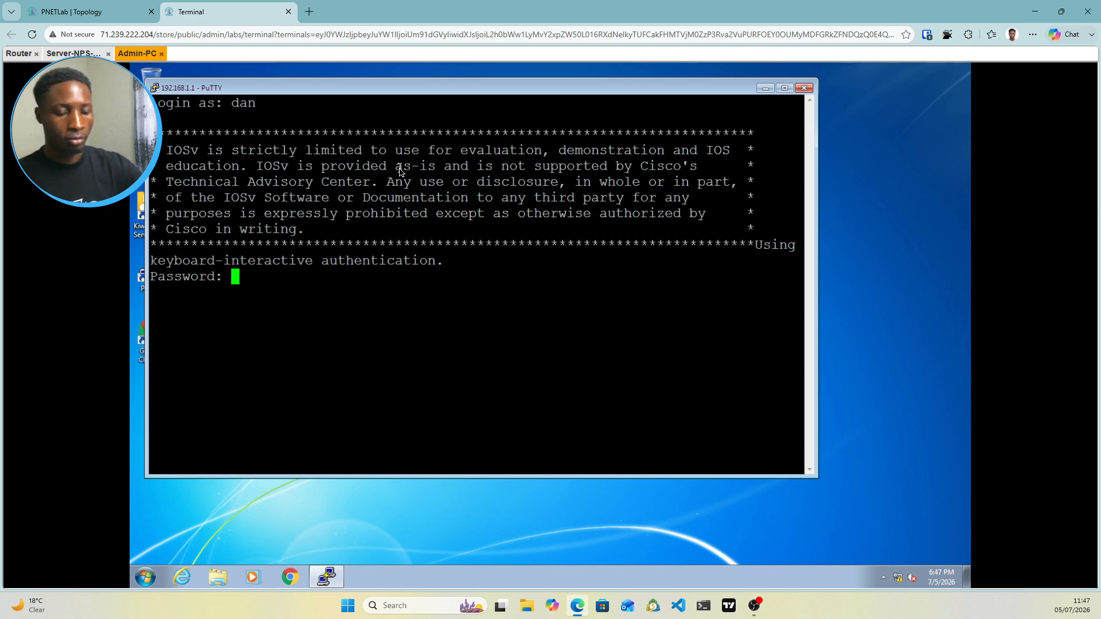
key(Return)
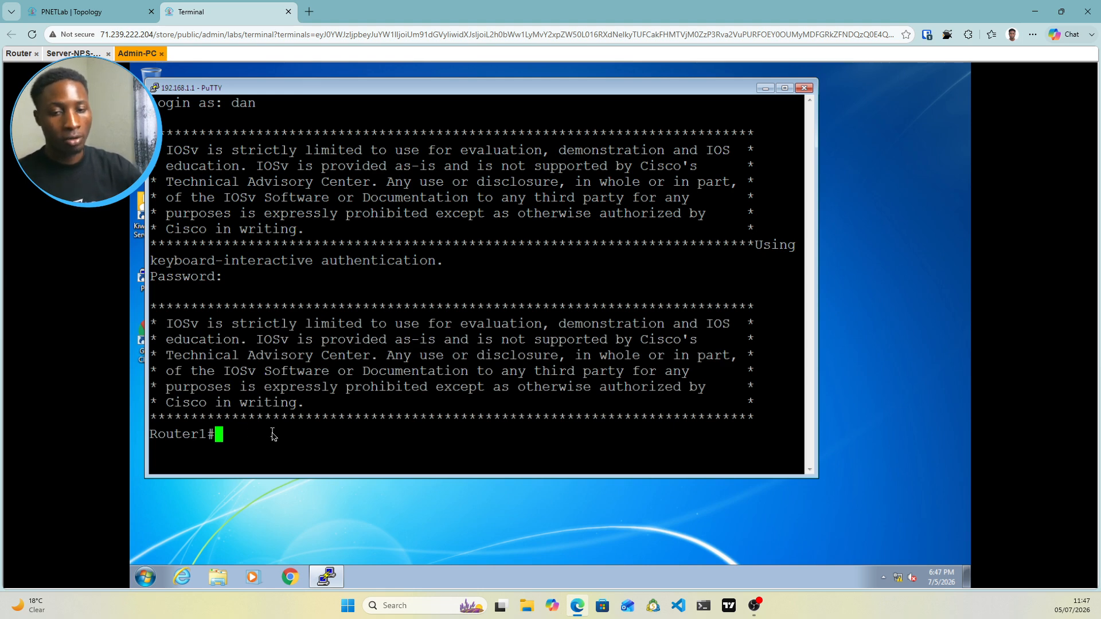
text(exit)
key(Return)
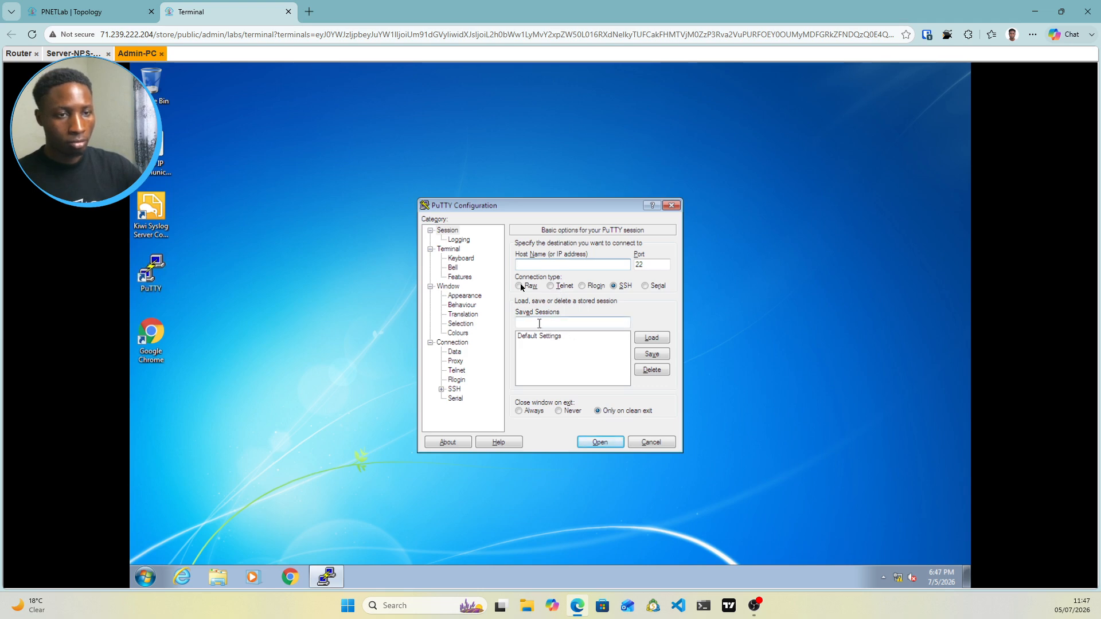
Set PuTTY's terminal font size to 18 again
click(459, 297)
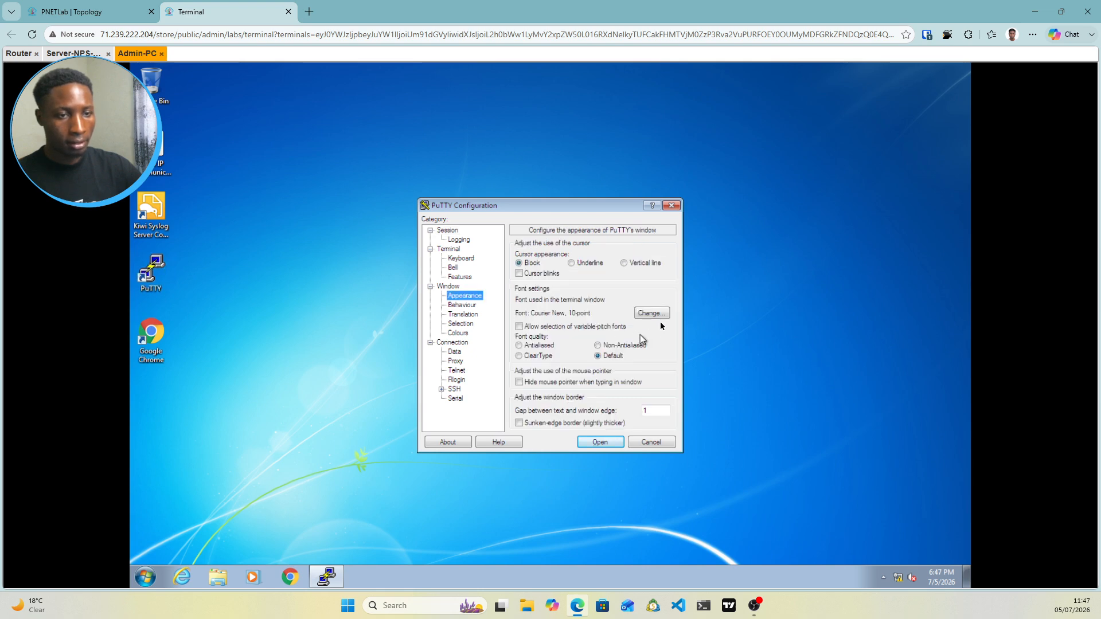
click(651, 314)
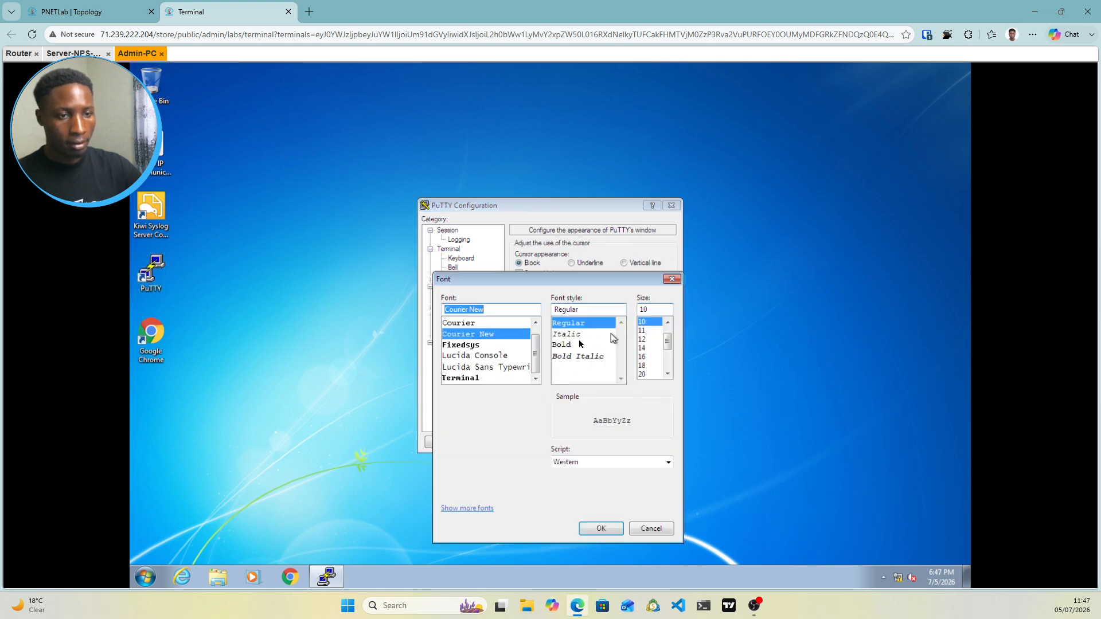
click(643, 366)
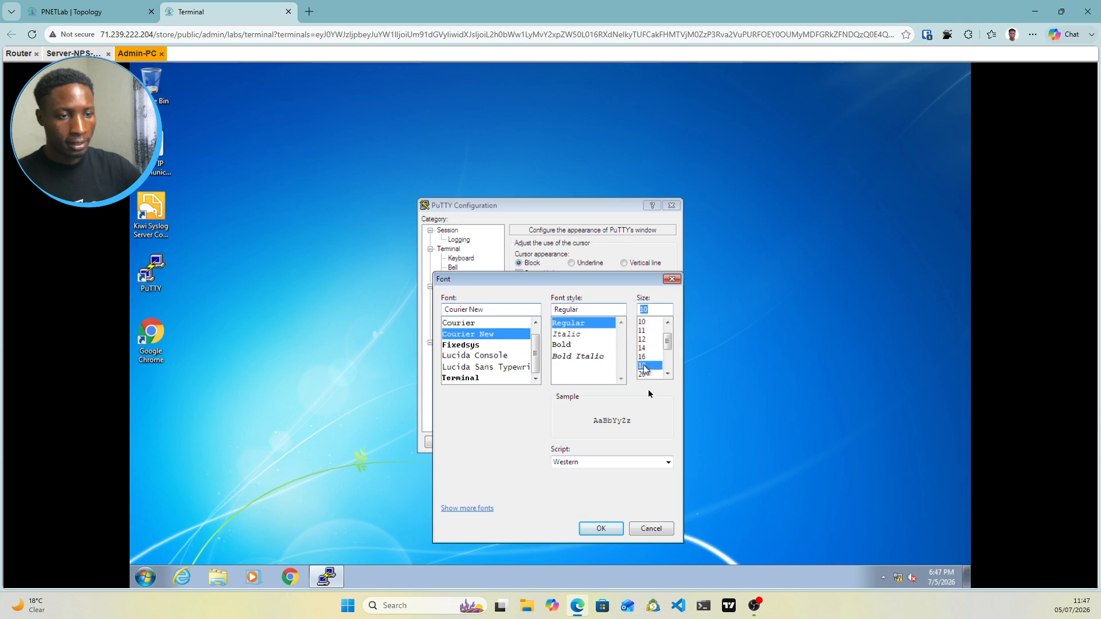
click(599, 528)
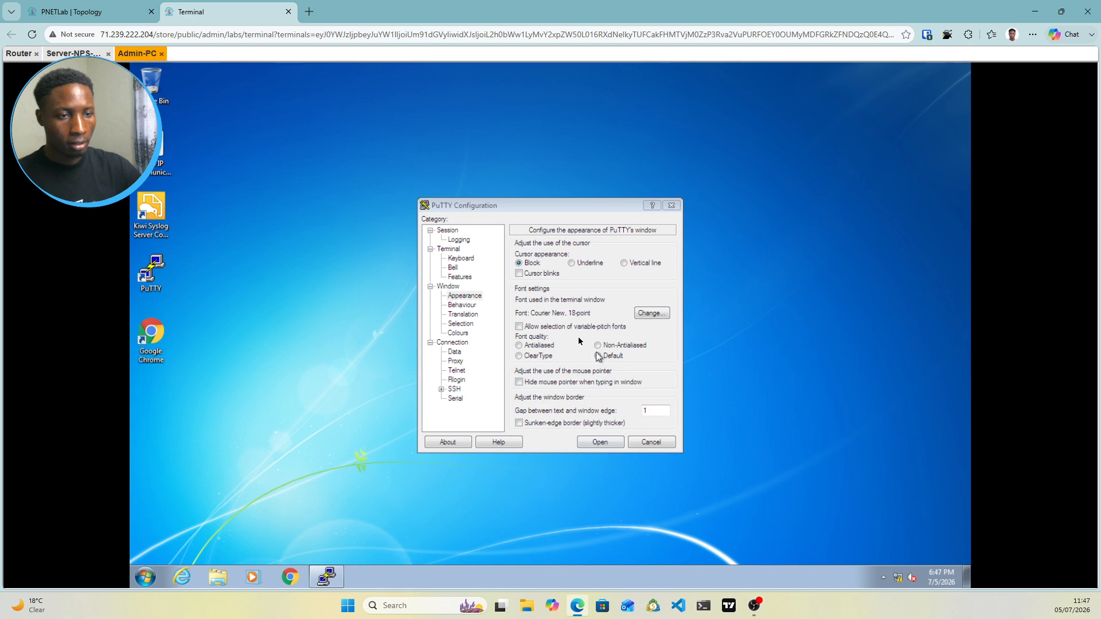
click(446, 231)
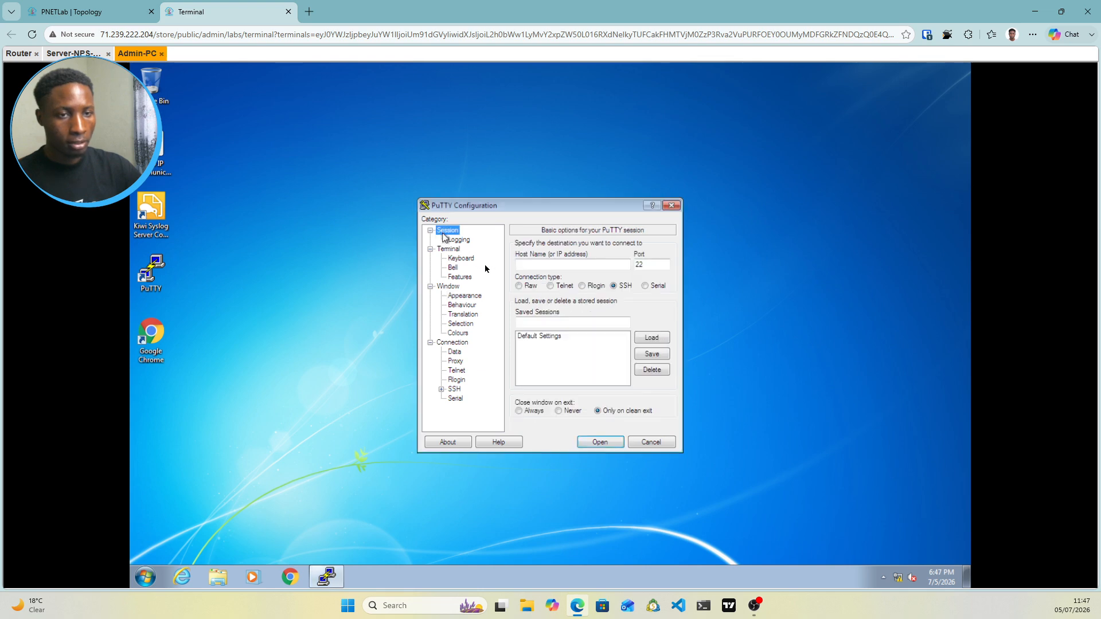
SSH to 192.168.1.1 as the second domain user, getting access denied, then go to Server-NPS
click(526, 265)
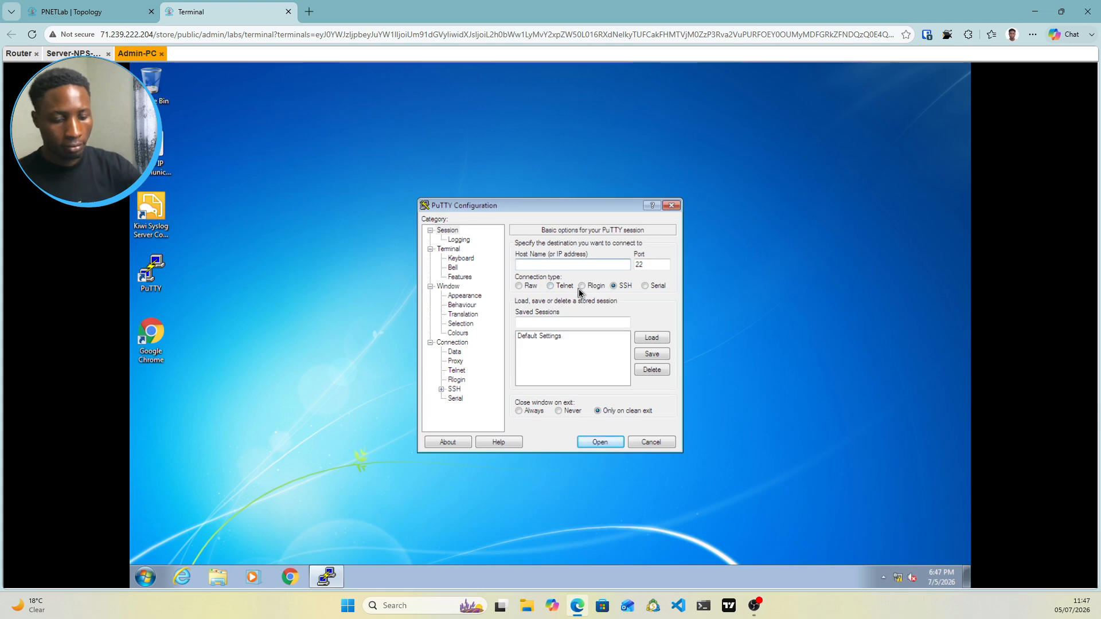
text(192.168.1.1)
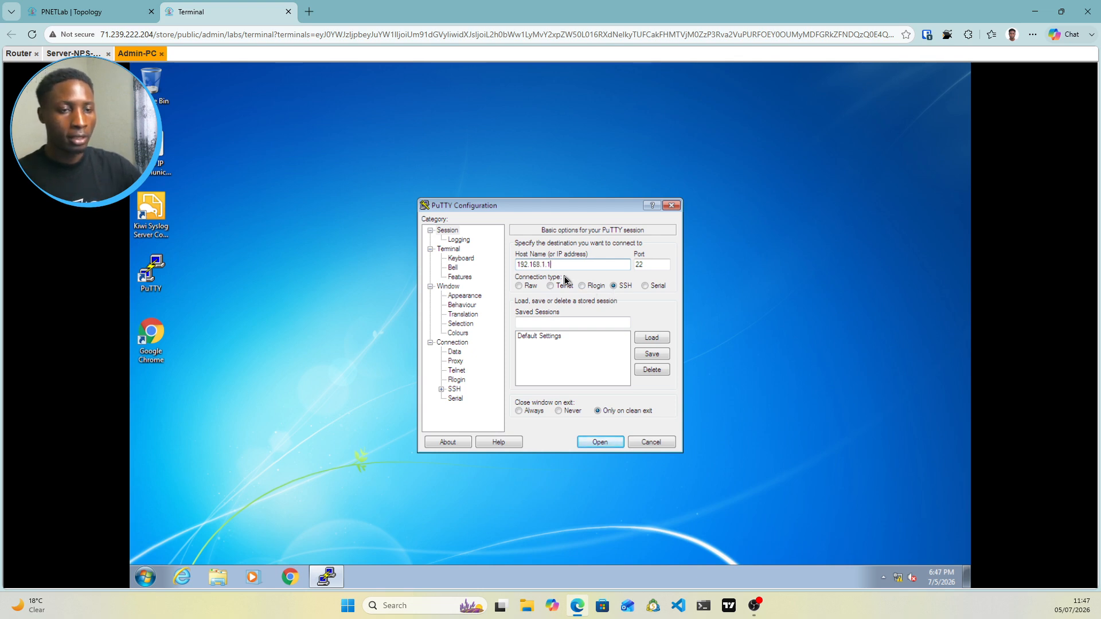
click(610, 444)
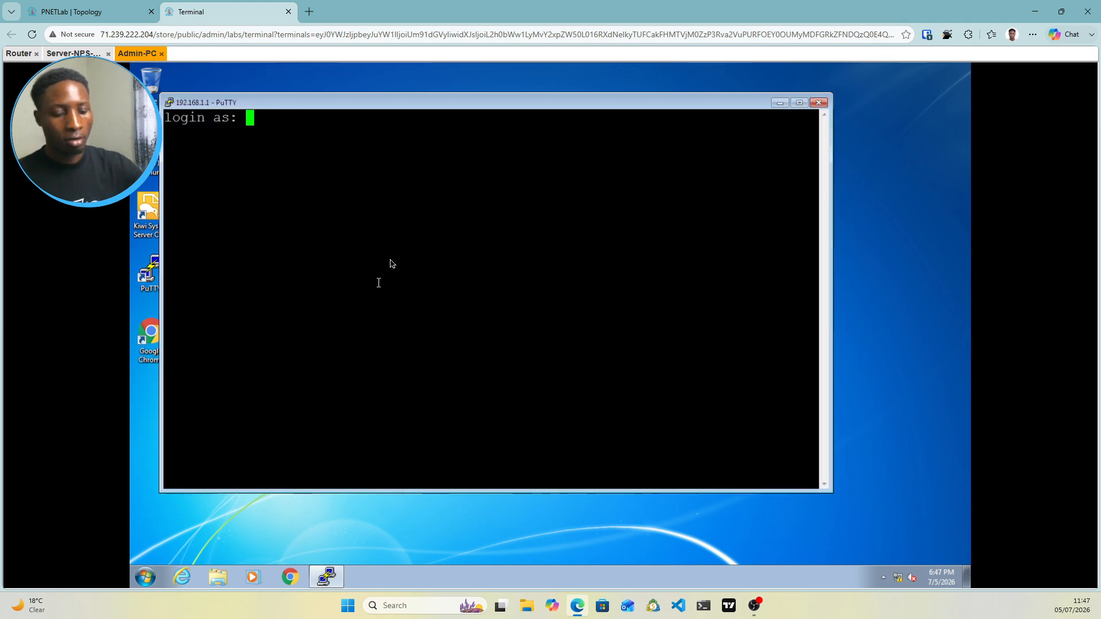
text(ken)
key(Return)
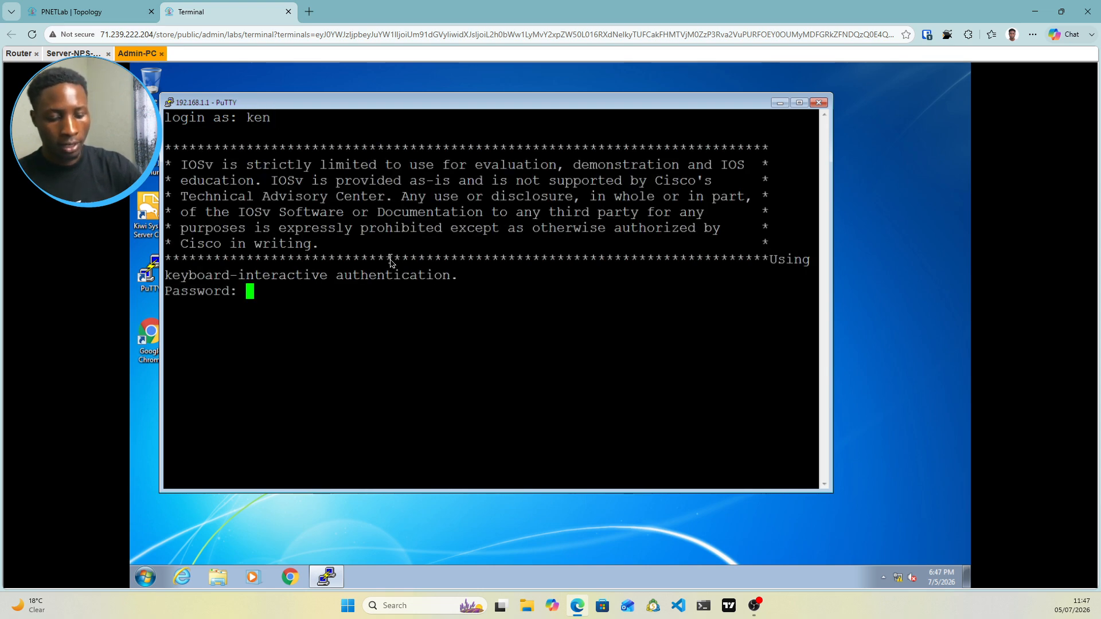
key(Return)
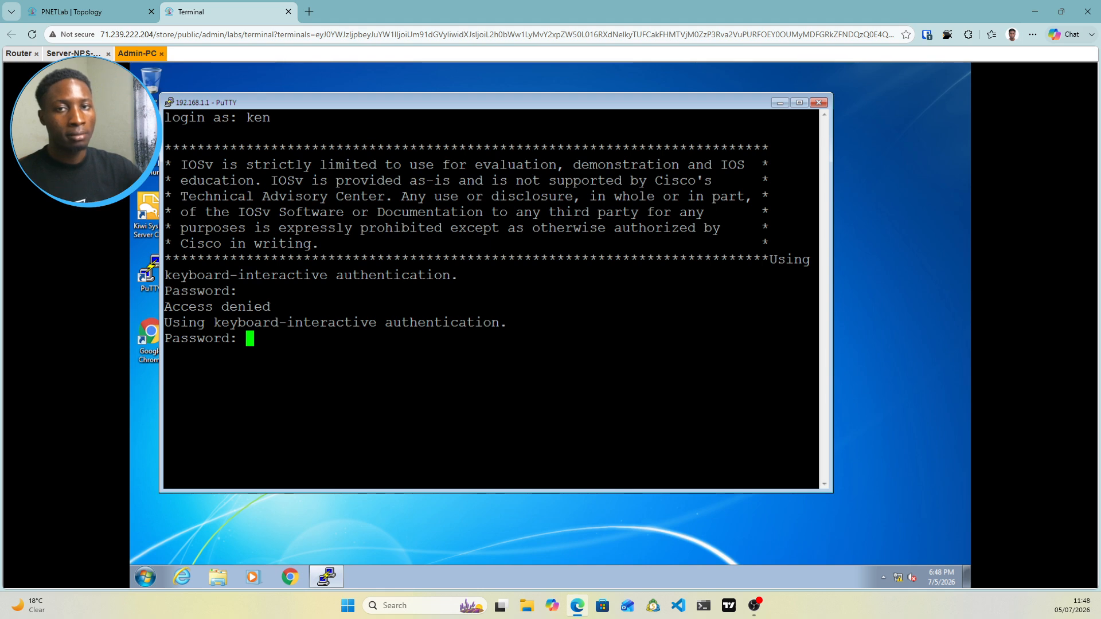
click(67, 54)
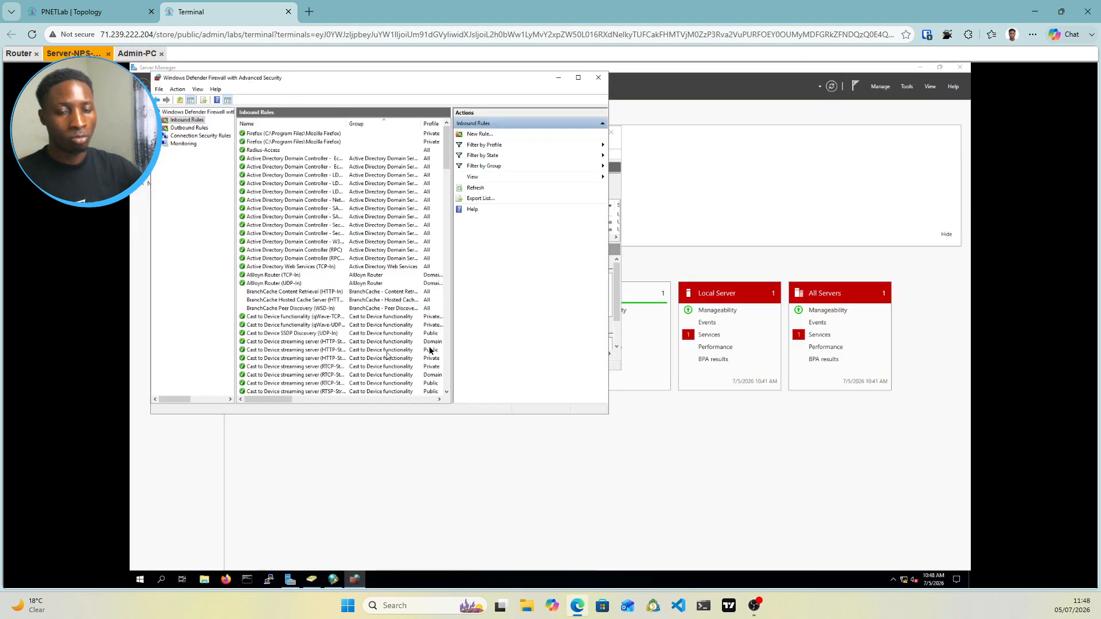
Add the second domain user as a member of the IT group in Active Directory
click(310, 582)
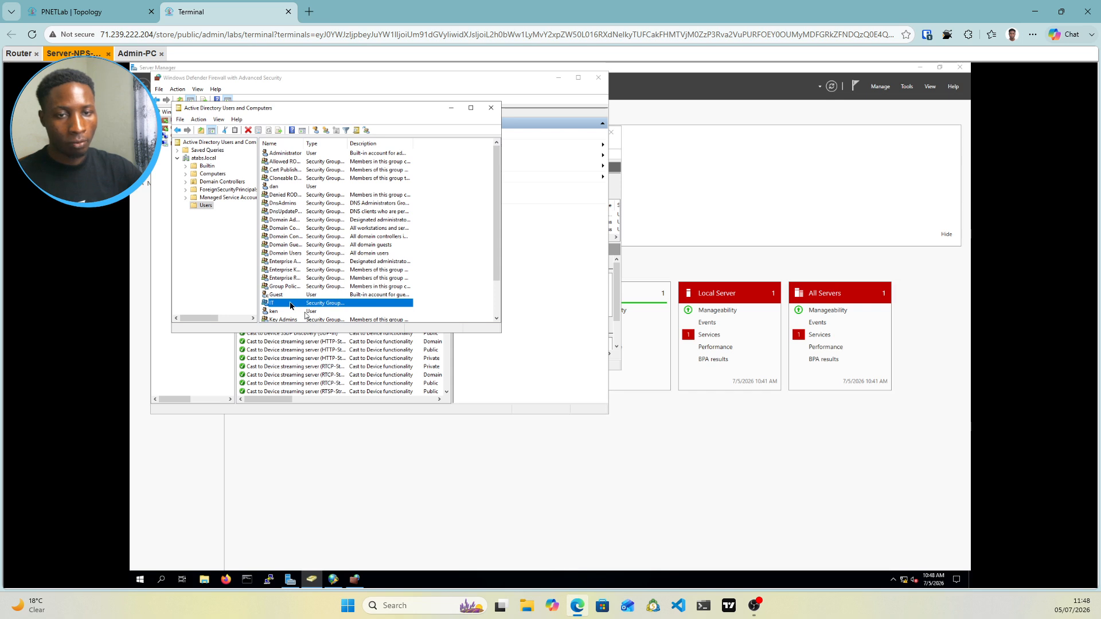
double_click(290, 306)
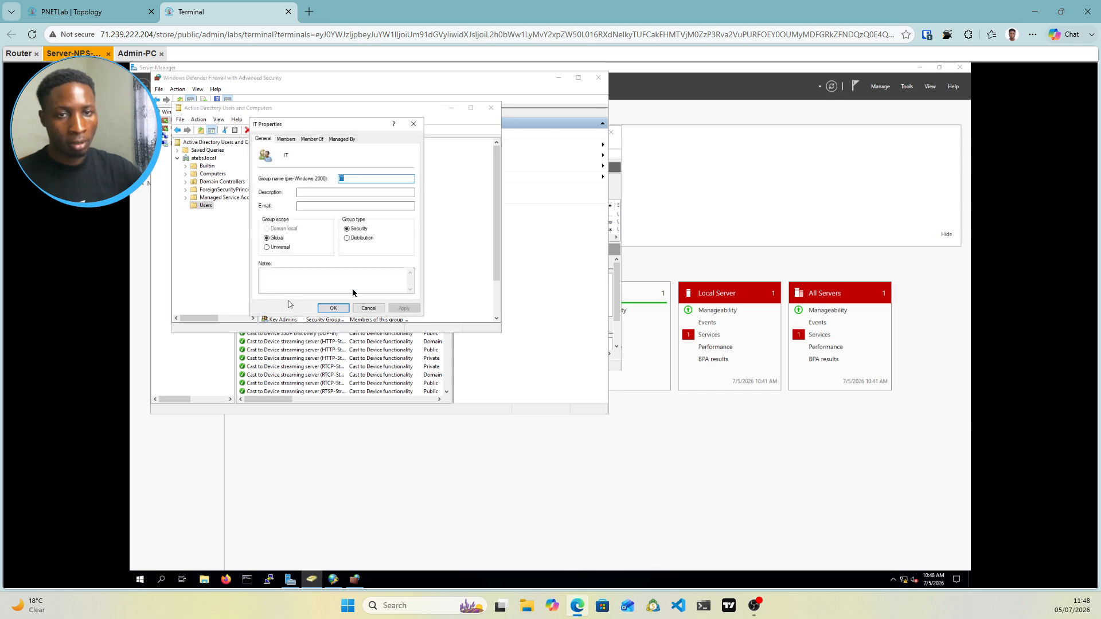
click(286, 139)
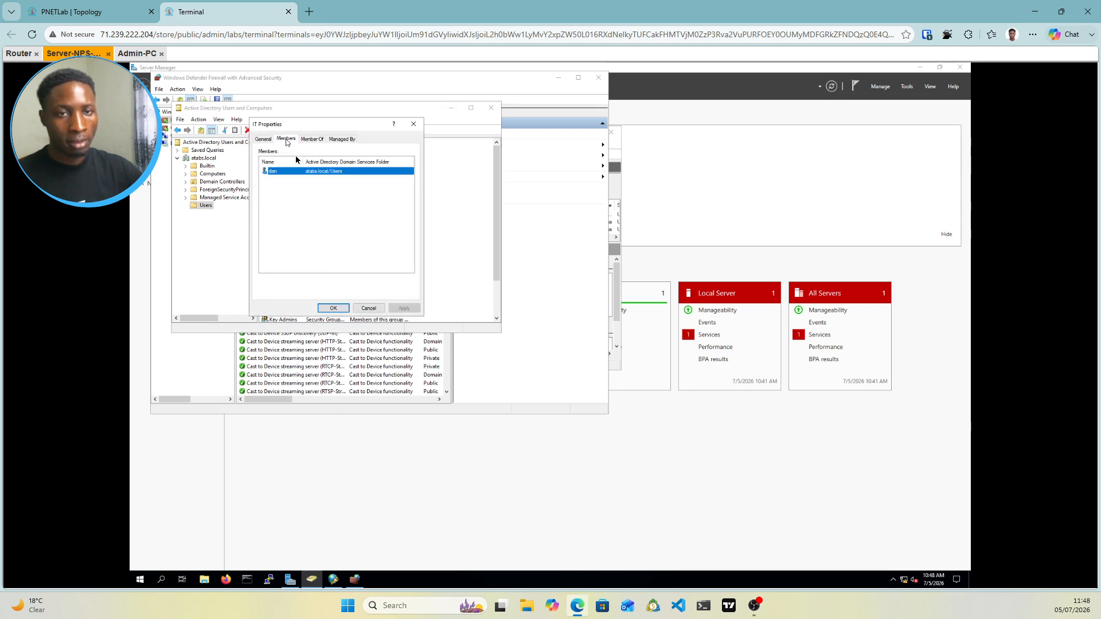
click(285, 282)
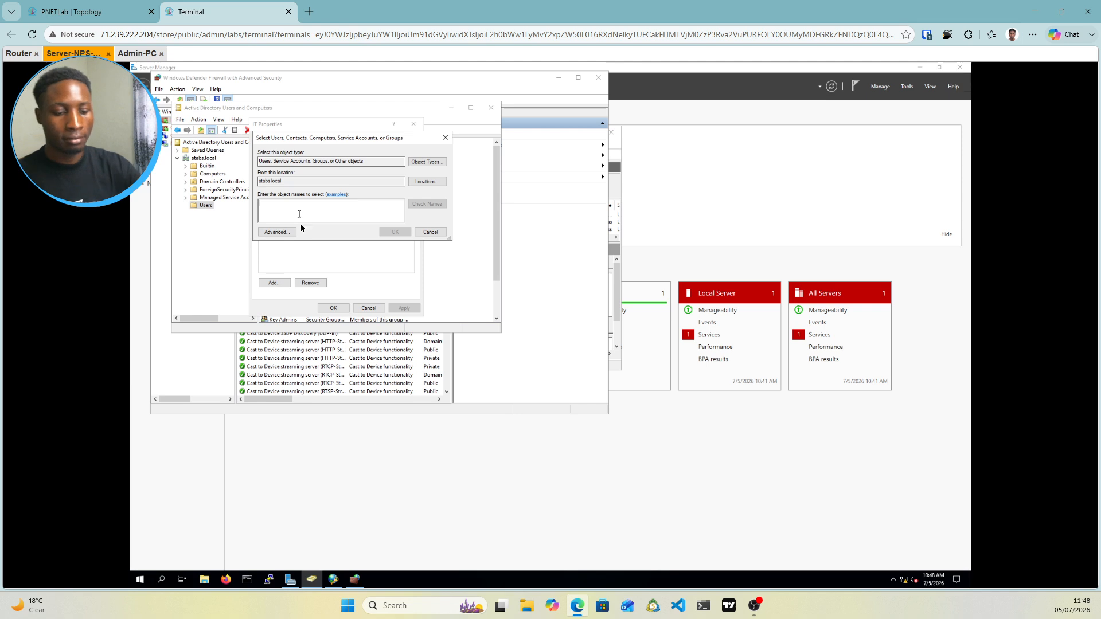
text(ken)
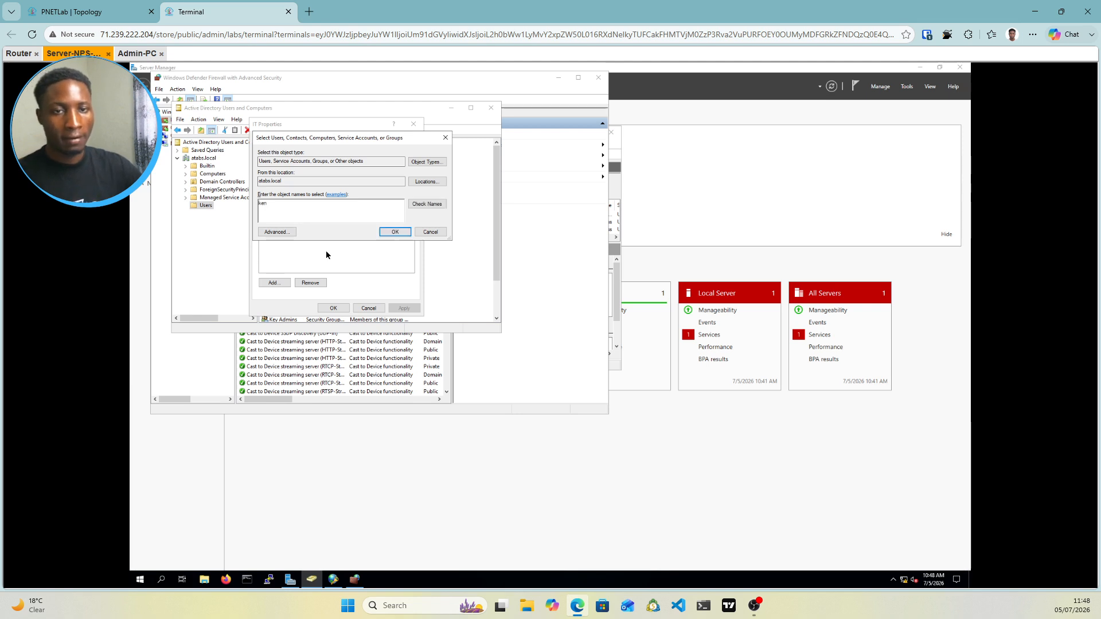
click(427, 204)
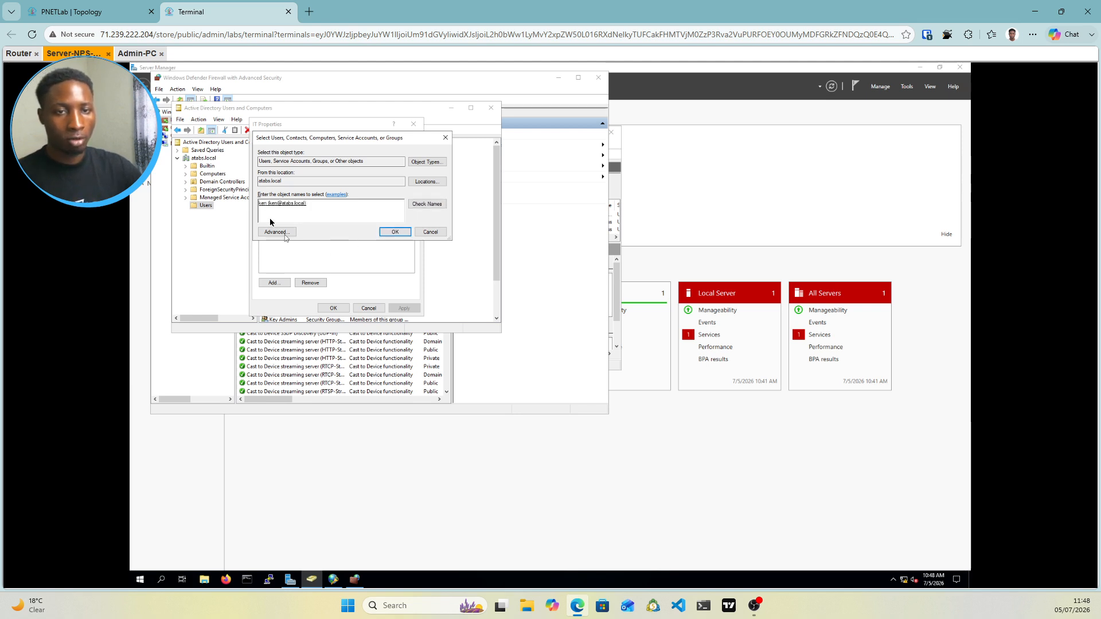
click(394, 232)
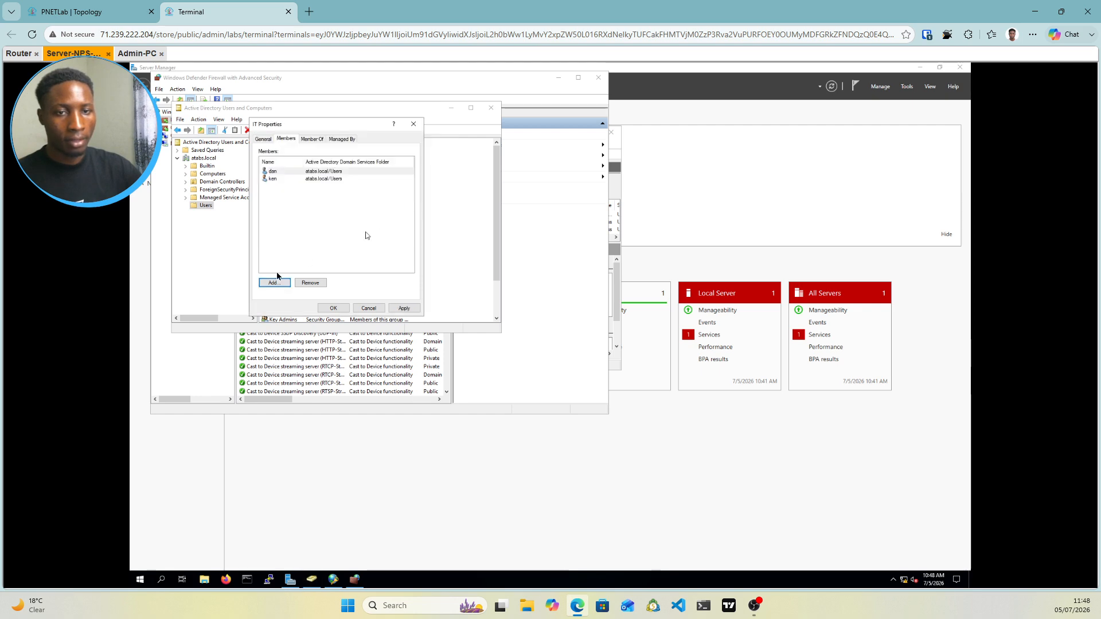
click(402, 310)
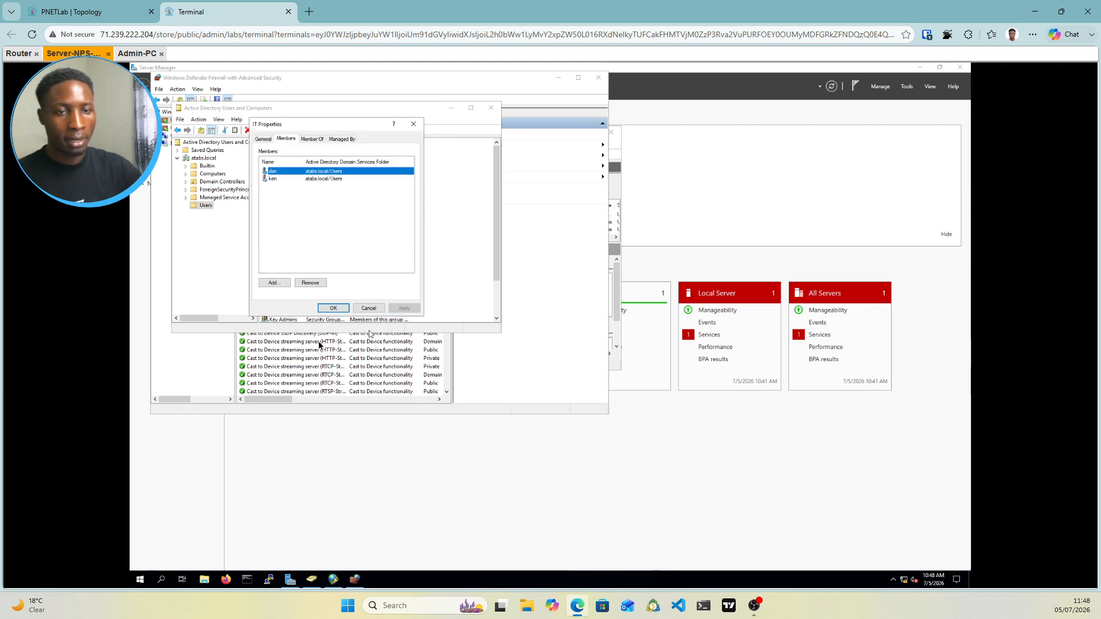
click(332, 308)
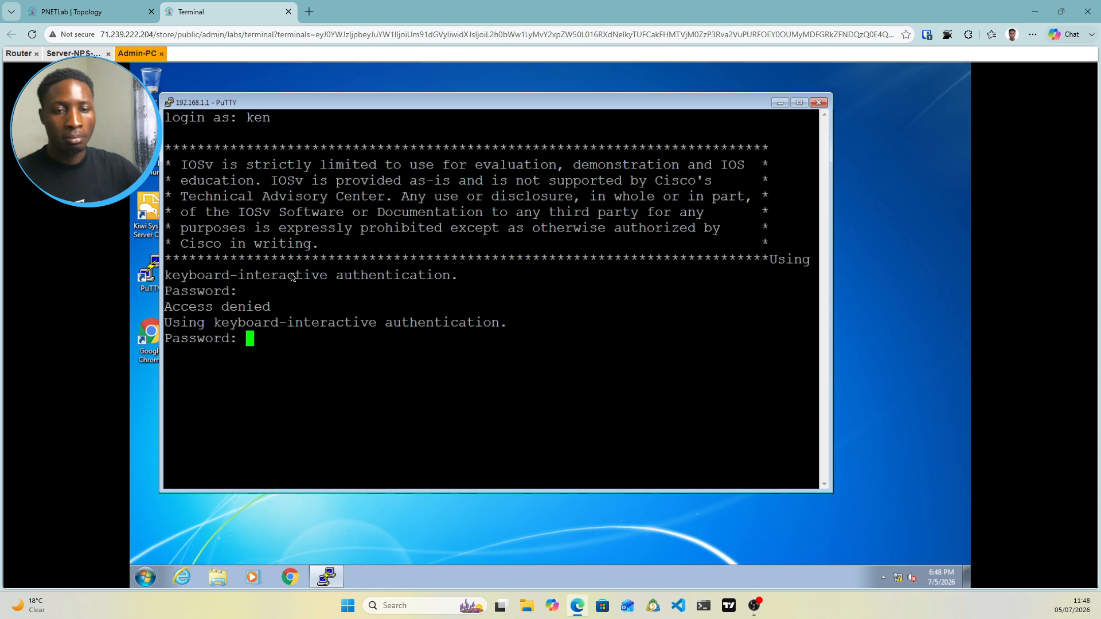
Resubmit the second user's password in Admin-PC's PuTTY session to Router1
click(138, 53)
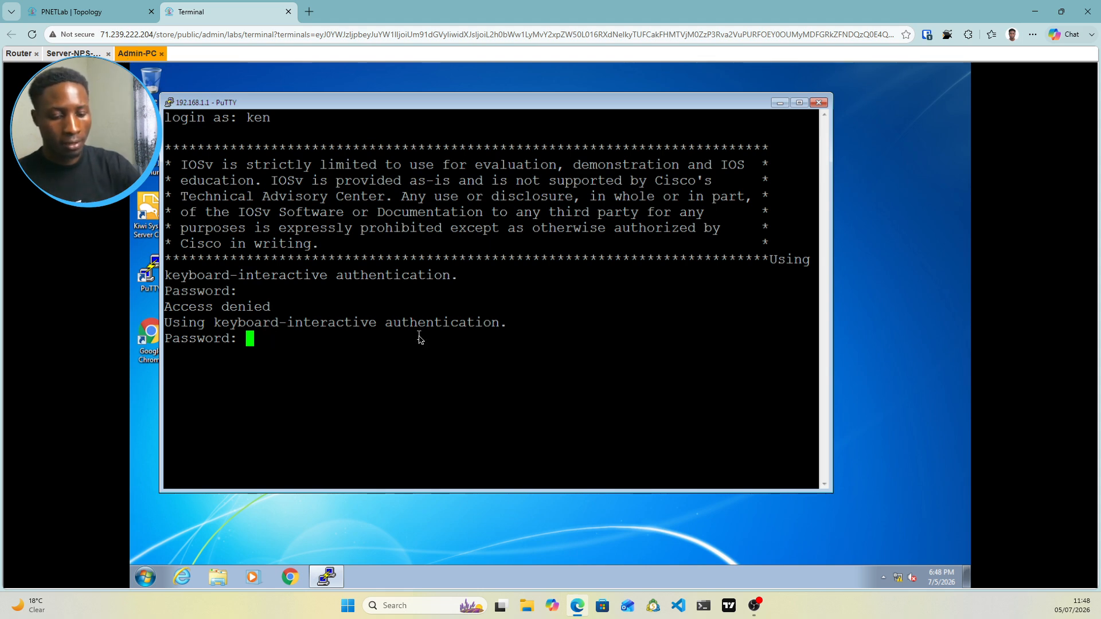
key(Return)
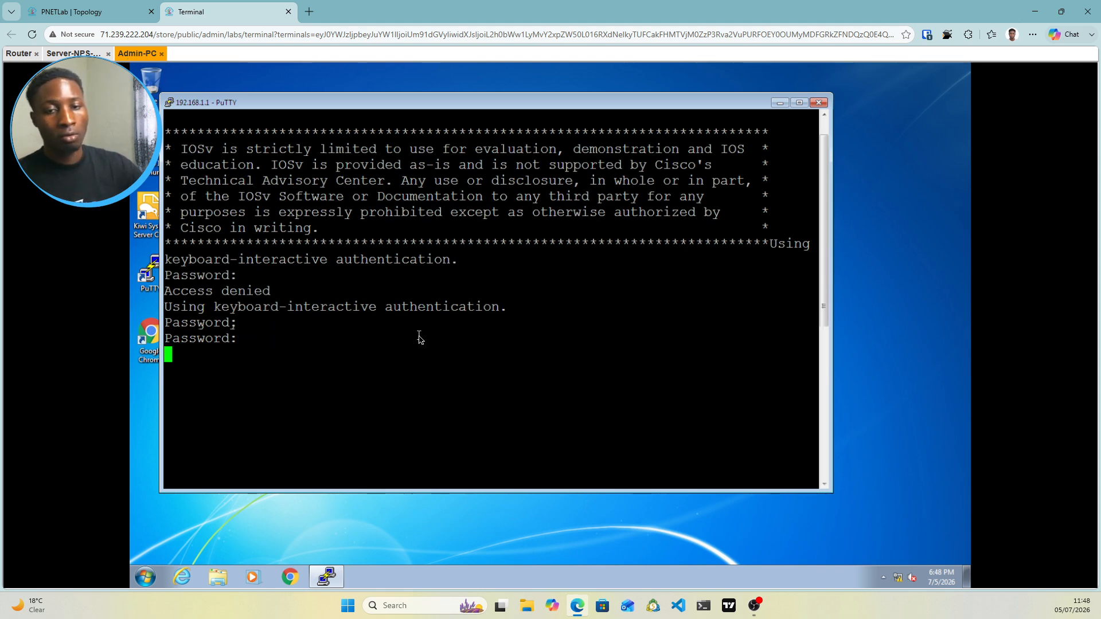